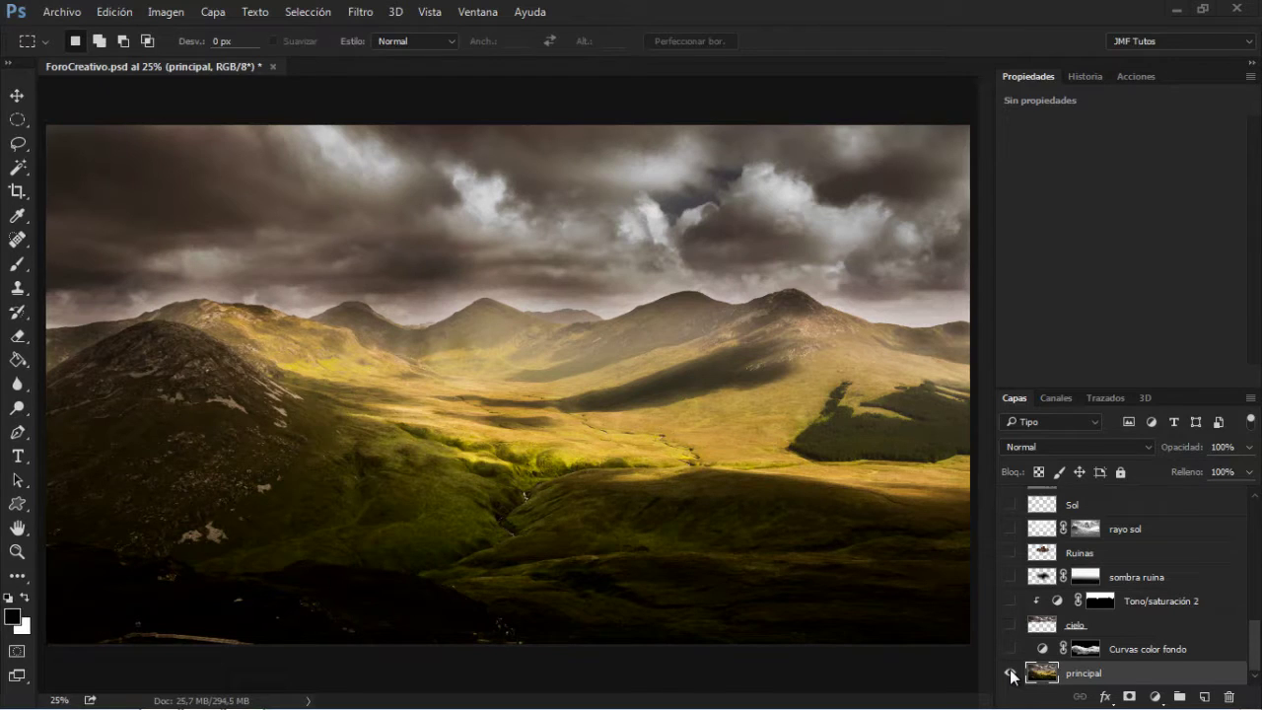
# - Show all layers of the finished composition and examine the wooden sign up close
pyautogui.keyDown('alt'); pyautogui.click(1009, 673); pyautogui.keyUp('alt')
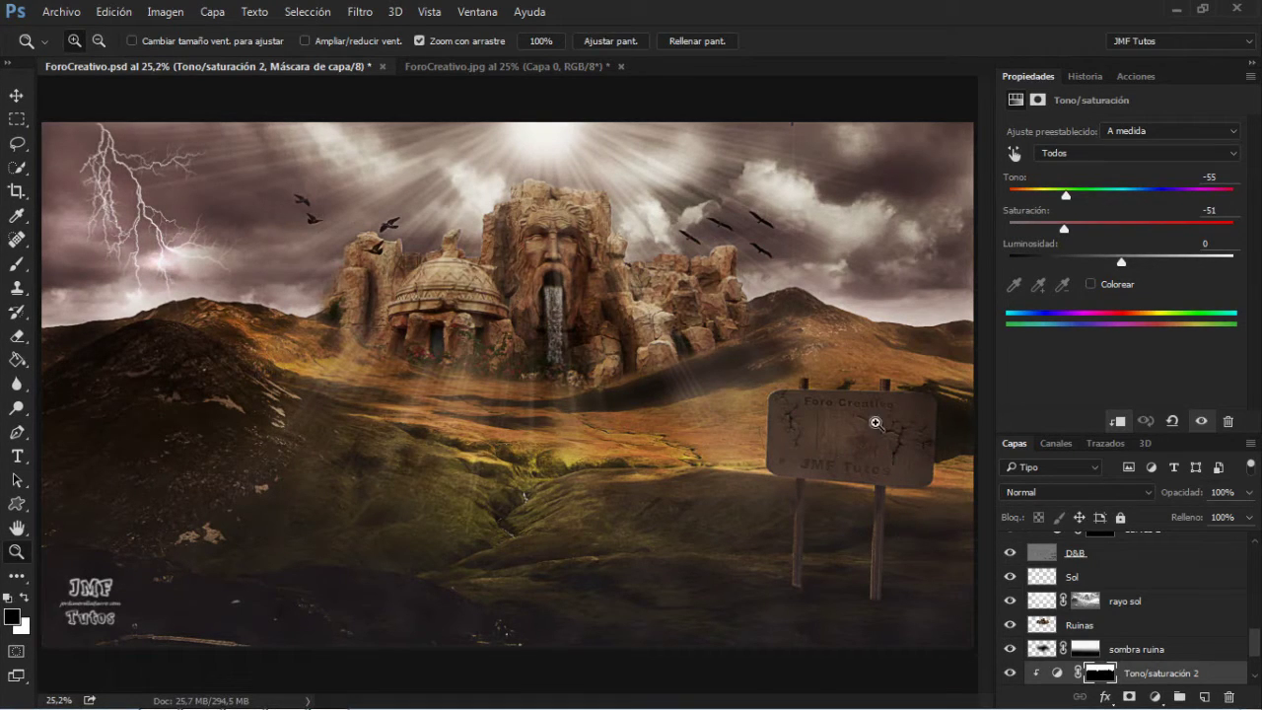
pyautogui.moveTo(858, 448); pyautogui.dragTo(906, 352)
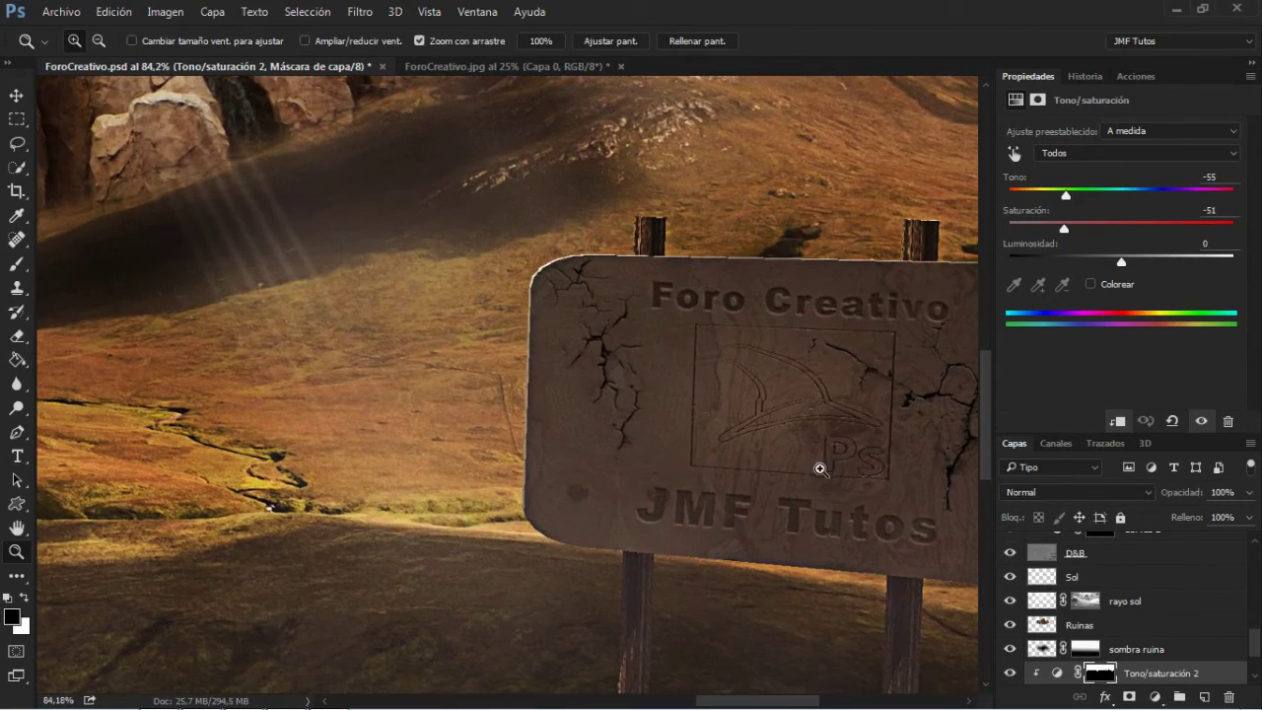
pyautogui.scroll(-8, 868, 409)
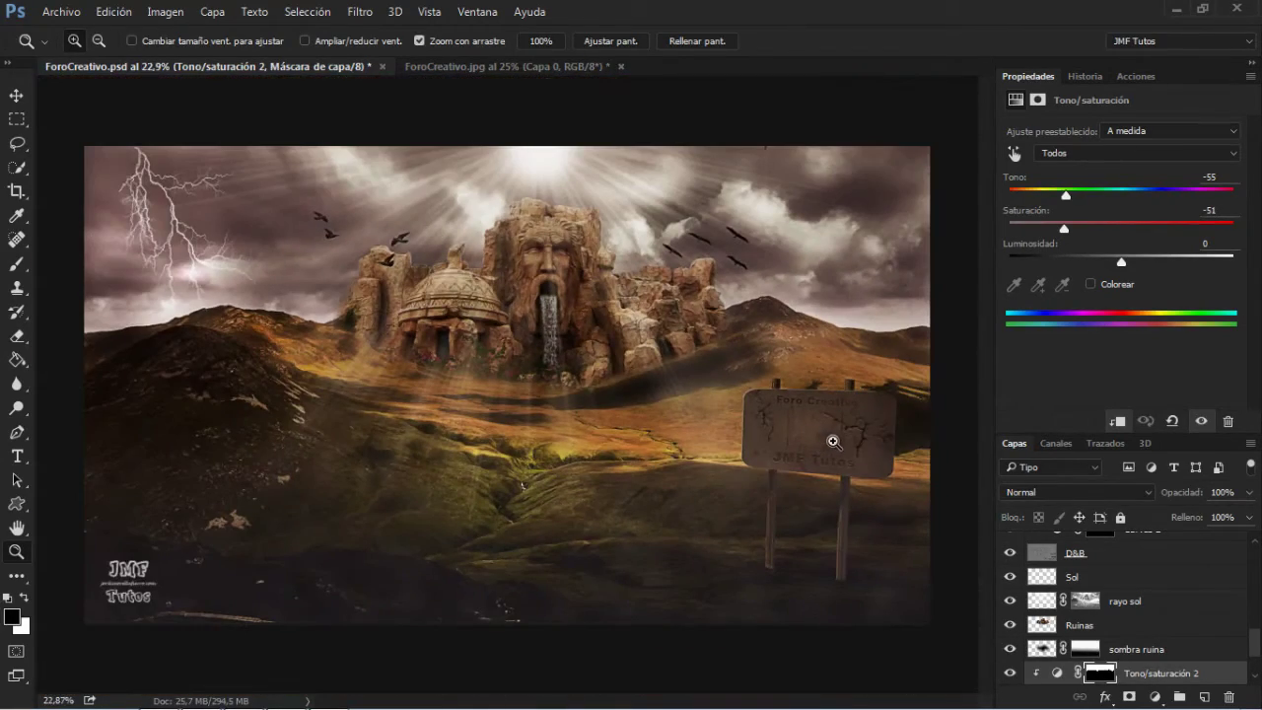
# - Switch to the ForoCreativo.jpg document and unlock the Capa 0 layer
pyautogui.click(549, 67)
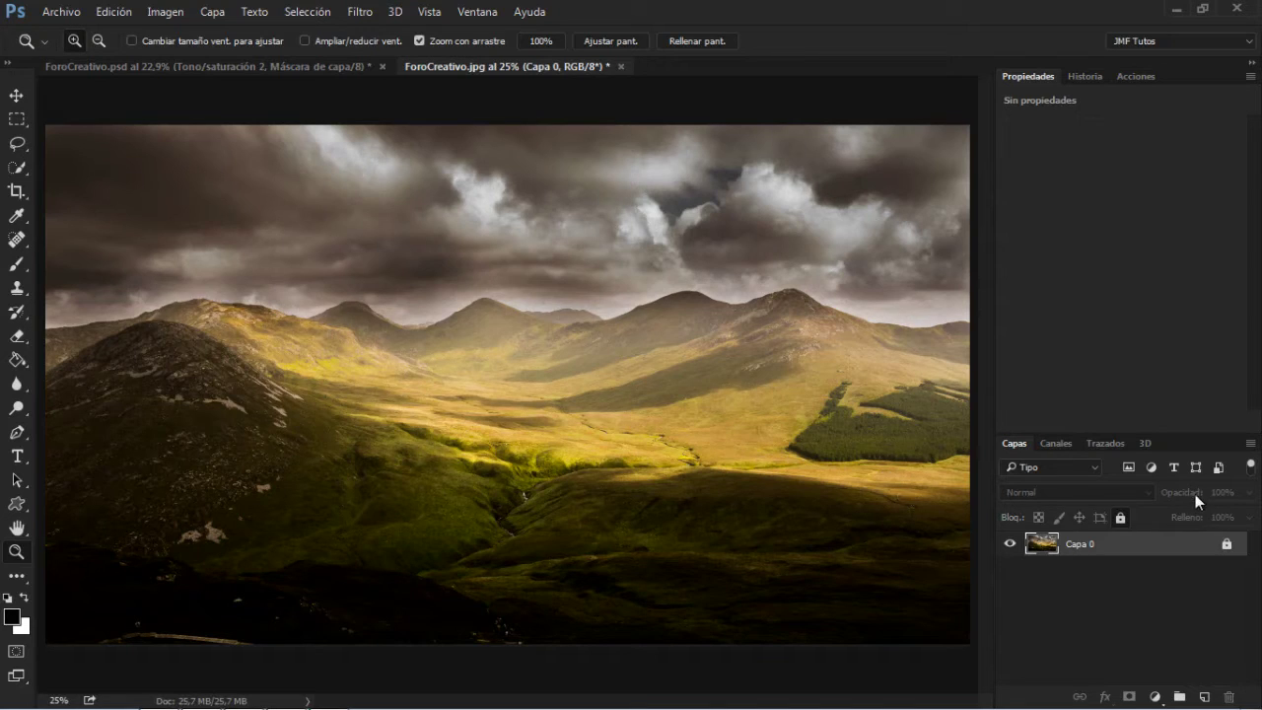
pyautogui.click(1226, 546)
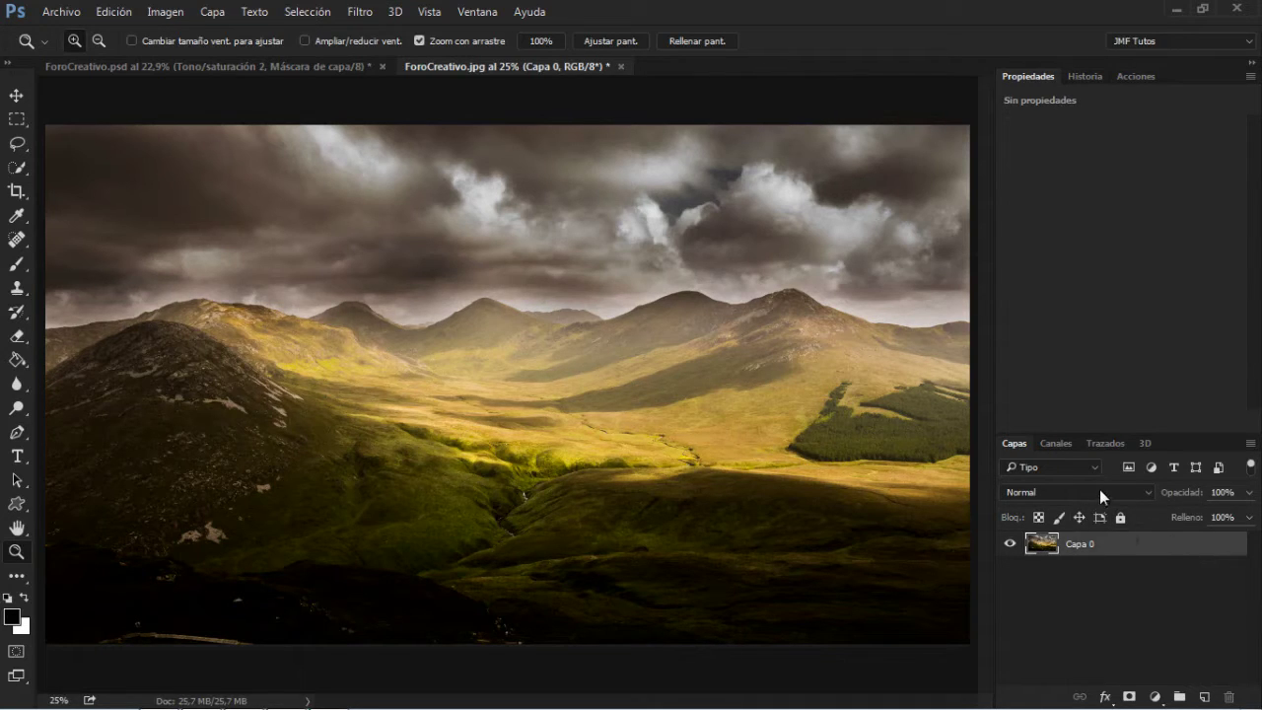
# - Add a Curves adjustment layer above Capa 0, and hide and redisplay the adjustment's properties
pyautogui.click(1155, 697)
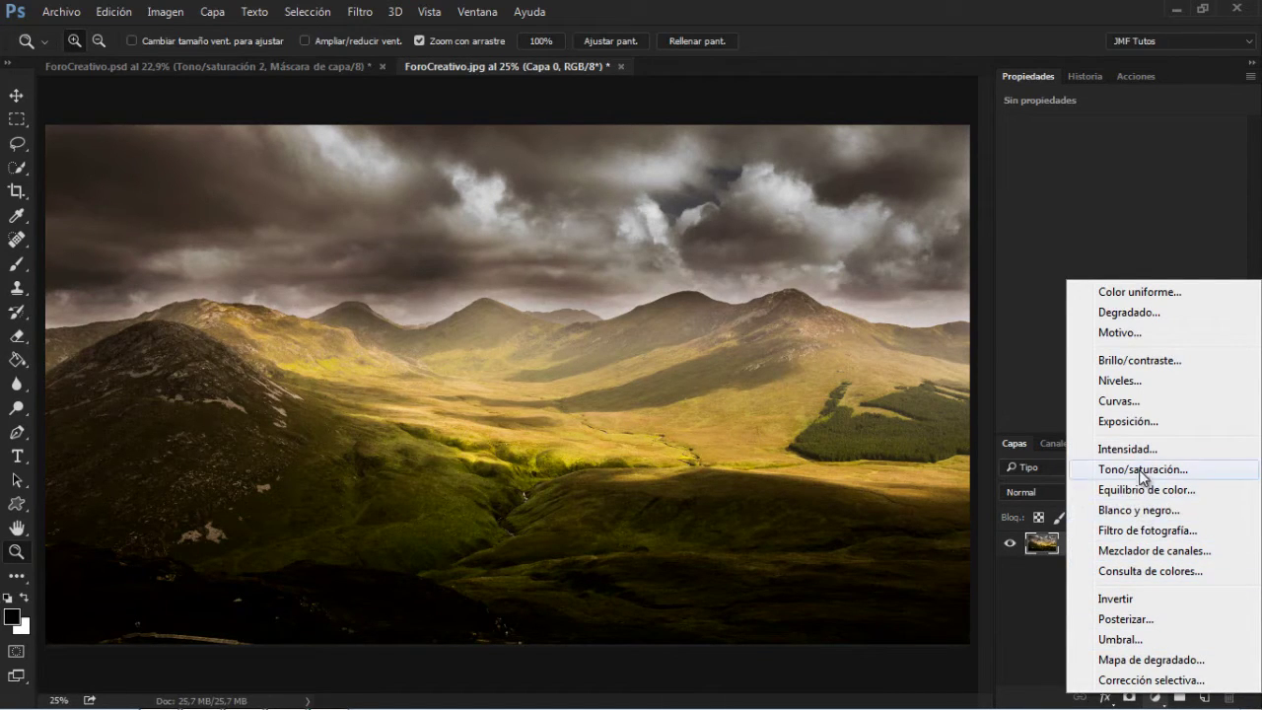
pyautogui.click(1131, 404)
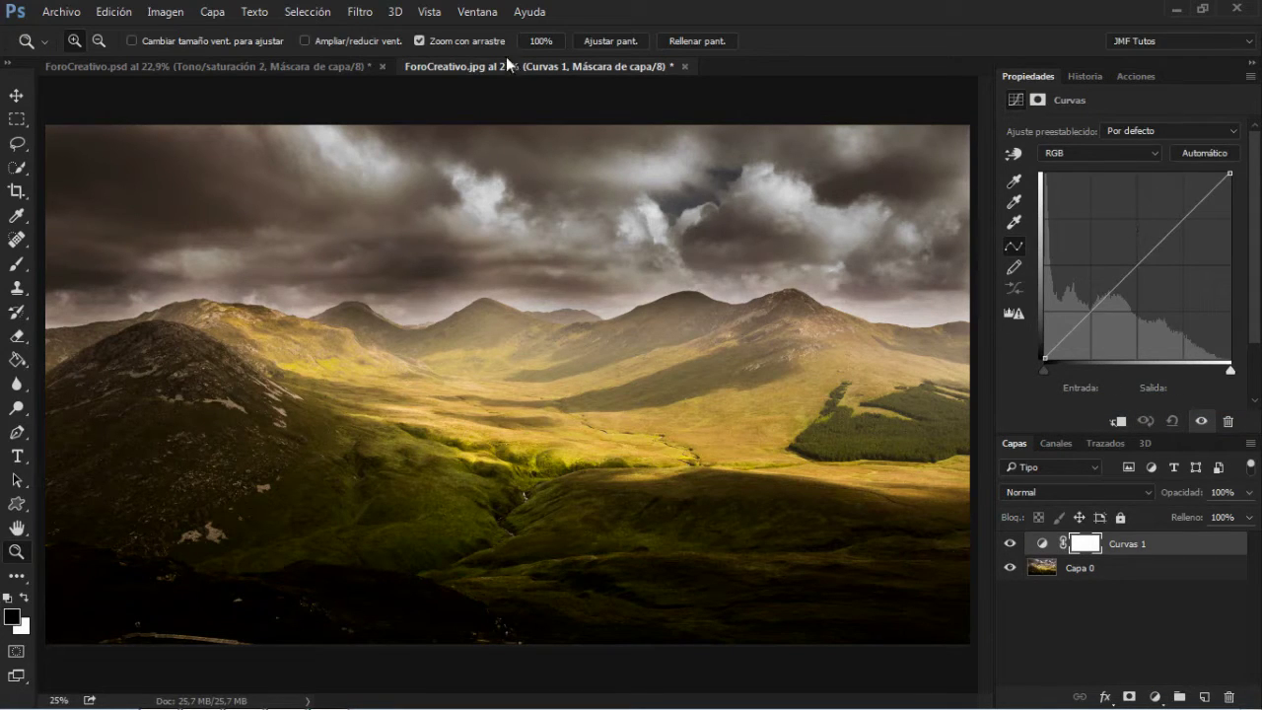
pyautogui.click(490, 22)
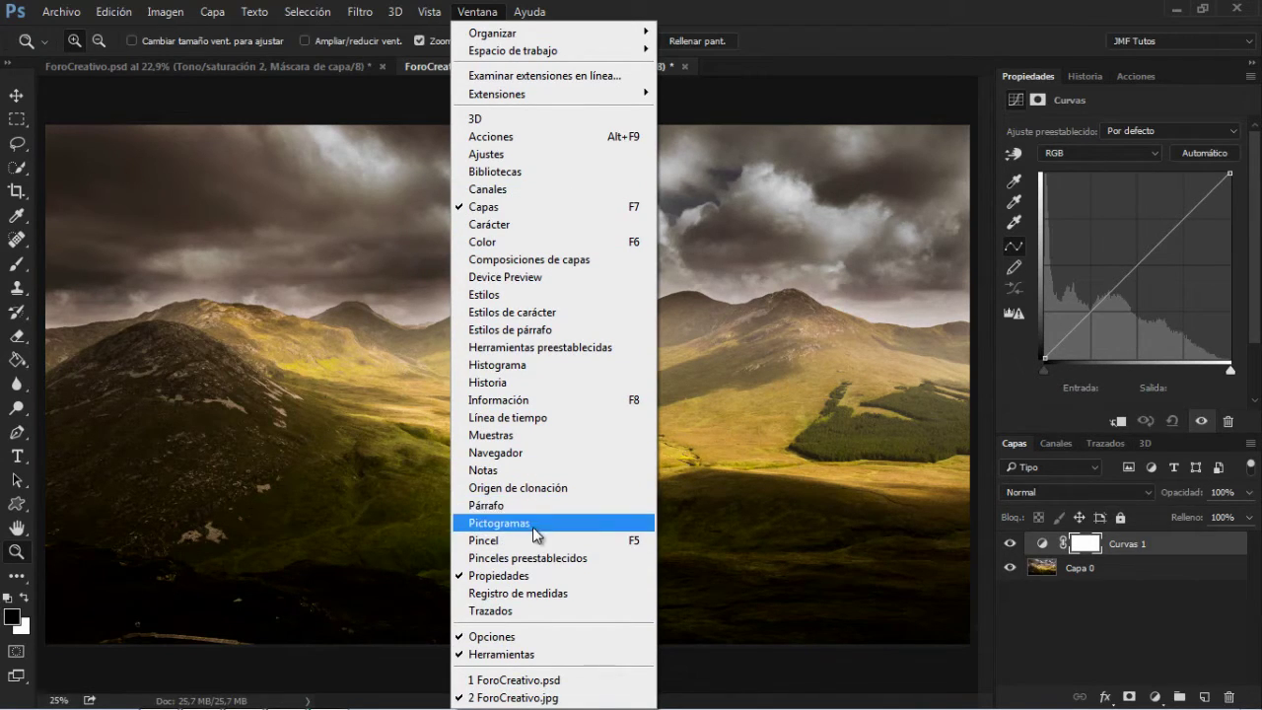
pyautogui.click(533, 575)
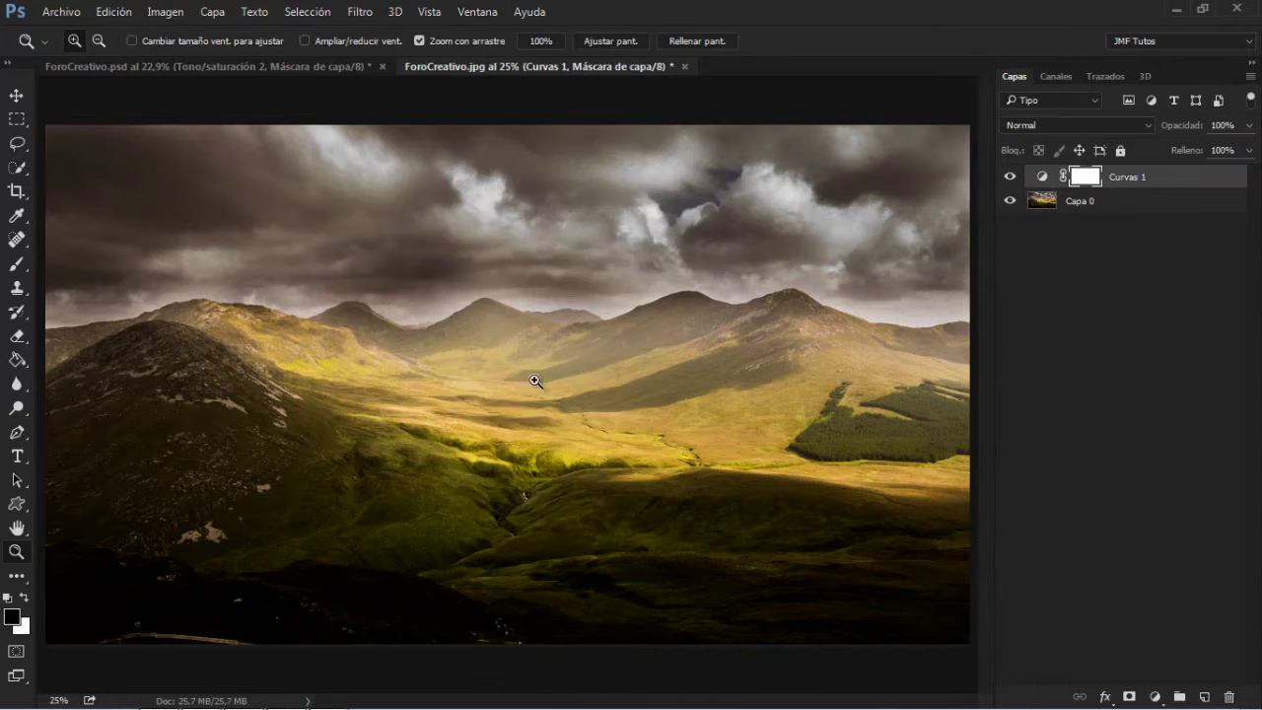
pyautogui.click(487, 12)
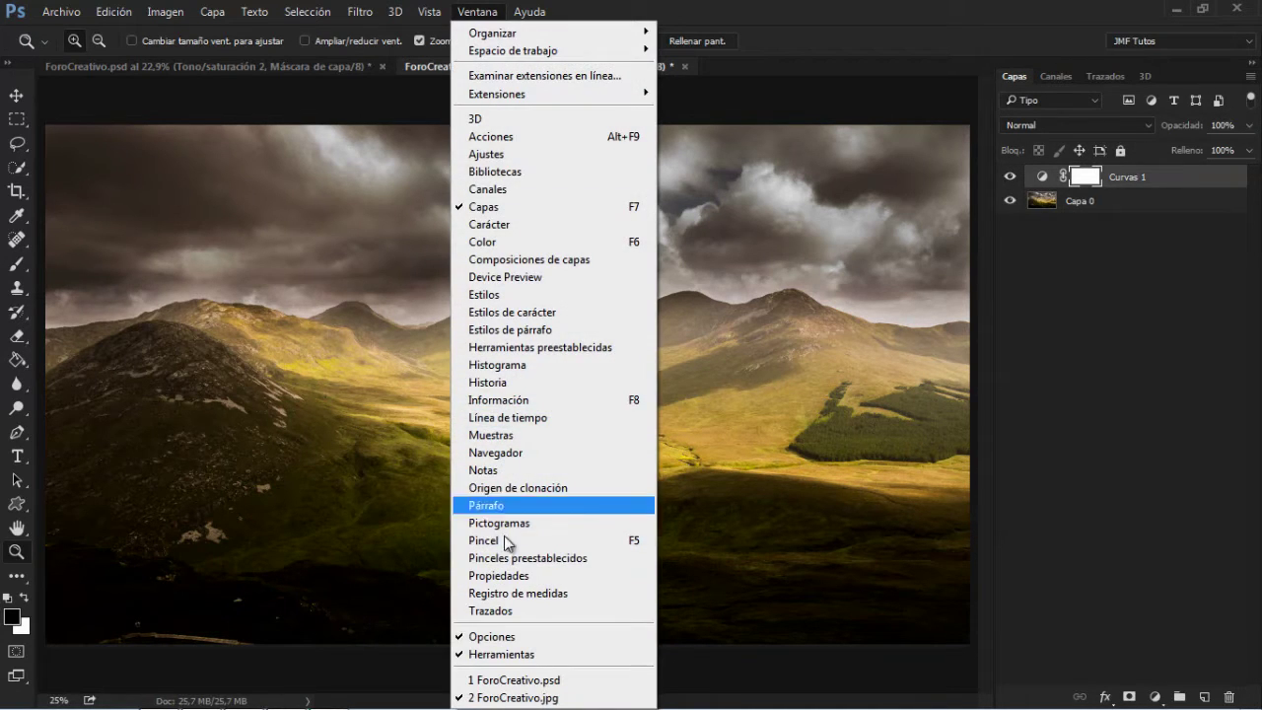
pyautogui.click(547, 574)
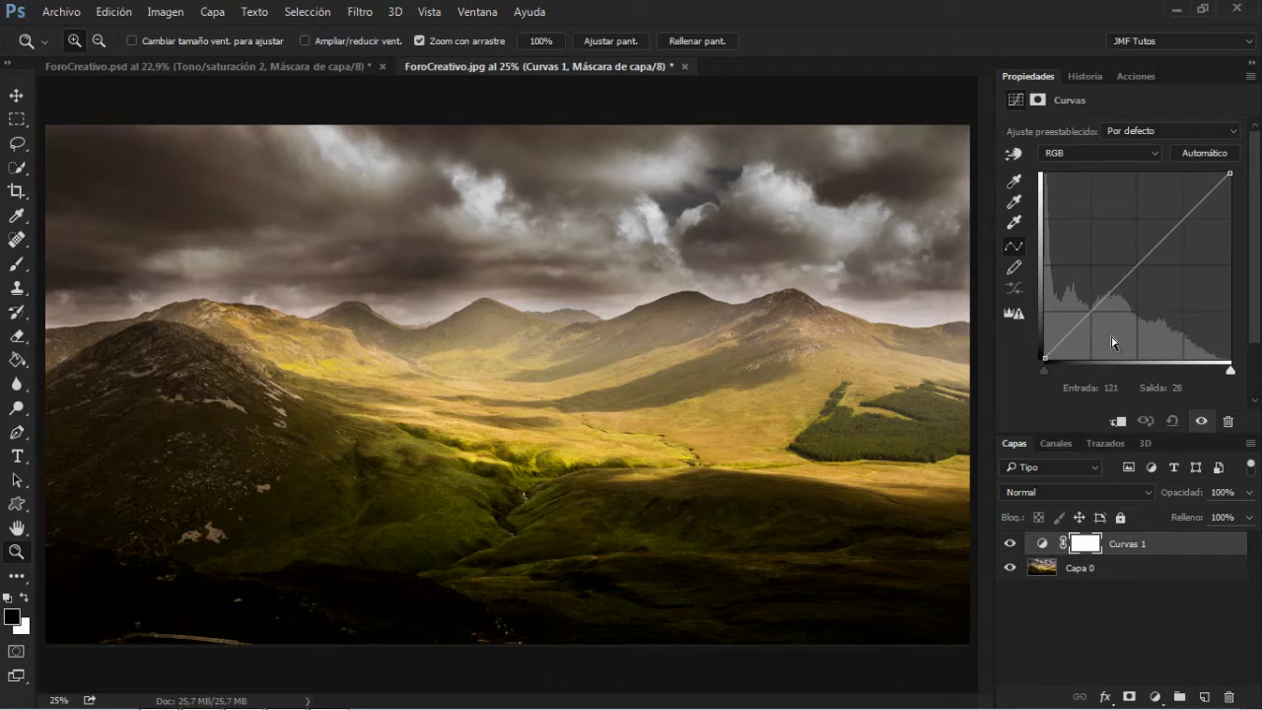
# - Darken the image with two points on the RGB curve, setting the lower point to input 138, output 77
pyautogui.moveTo(1107, 300); pyautogui.dragTo(1166, 268)
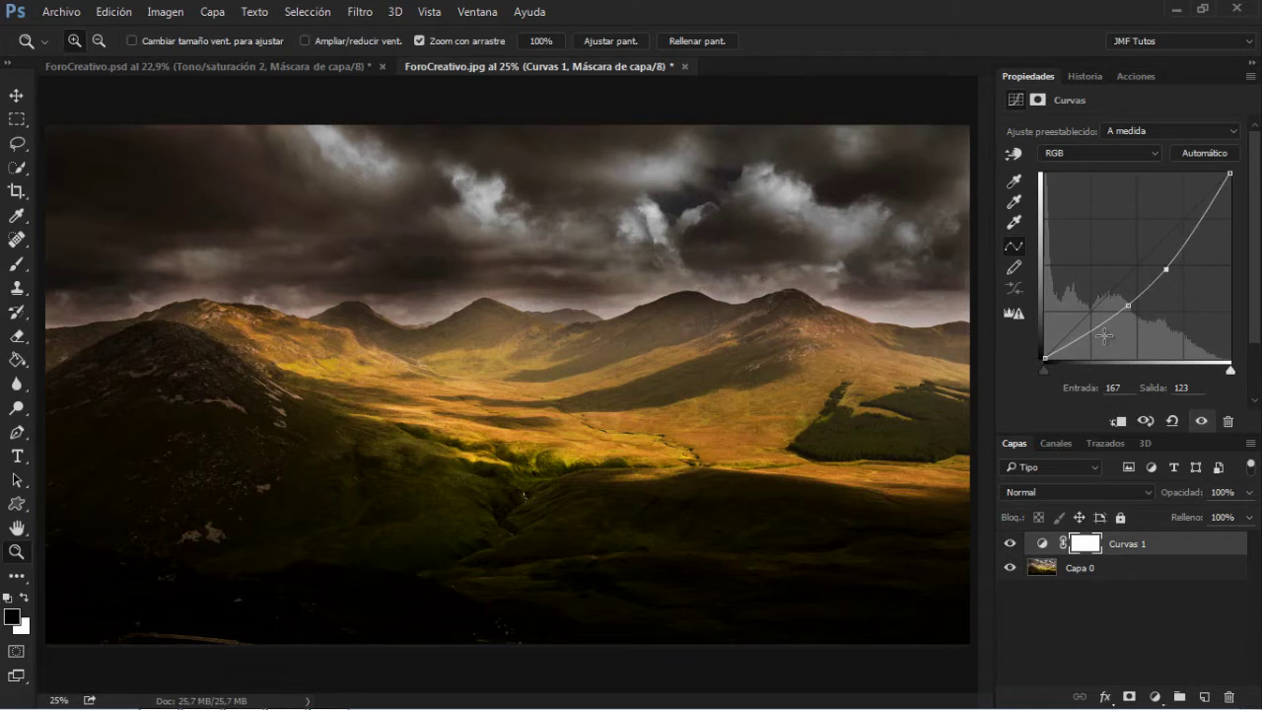
pyautogui.click(1131, 389)
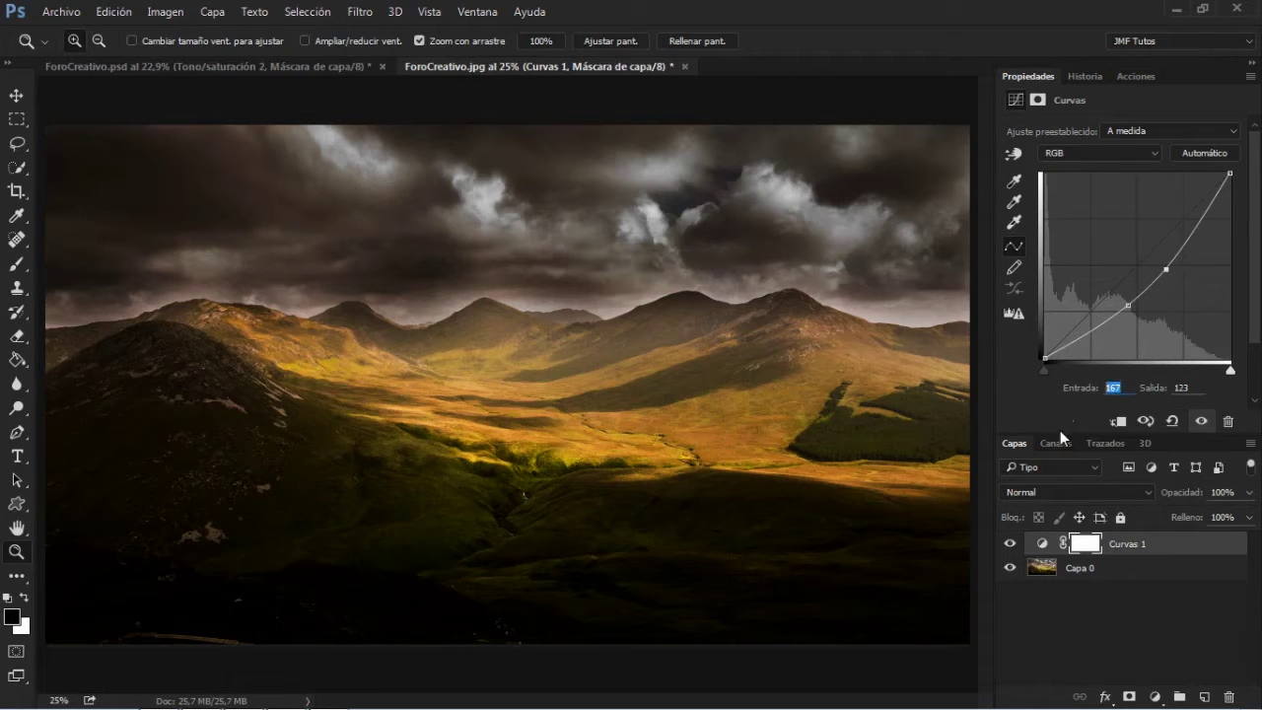
pyautogui.click(1127, 306)
pyautogui.click(1131, 388)
pyautogui.write('138')
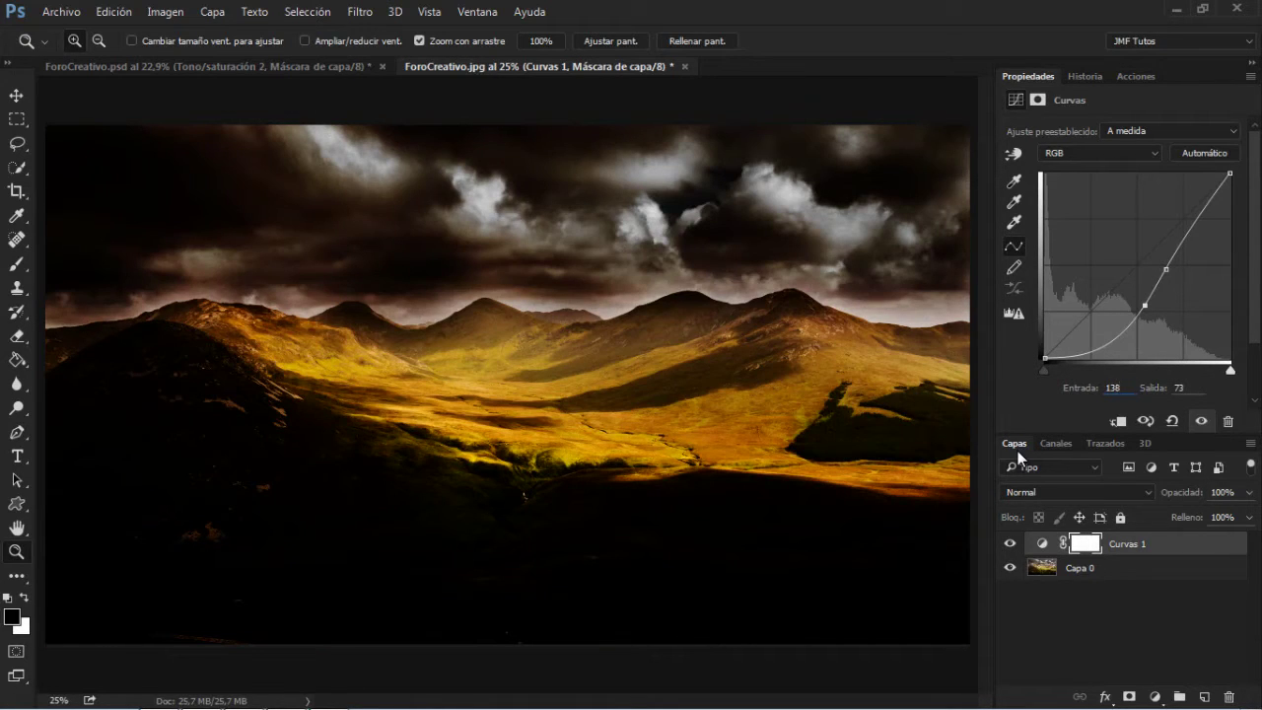
pyautogui.click(1190, 388)
pyautogui.write('77')
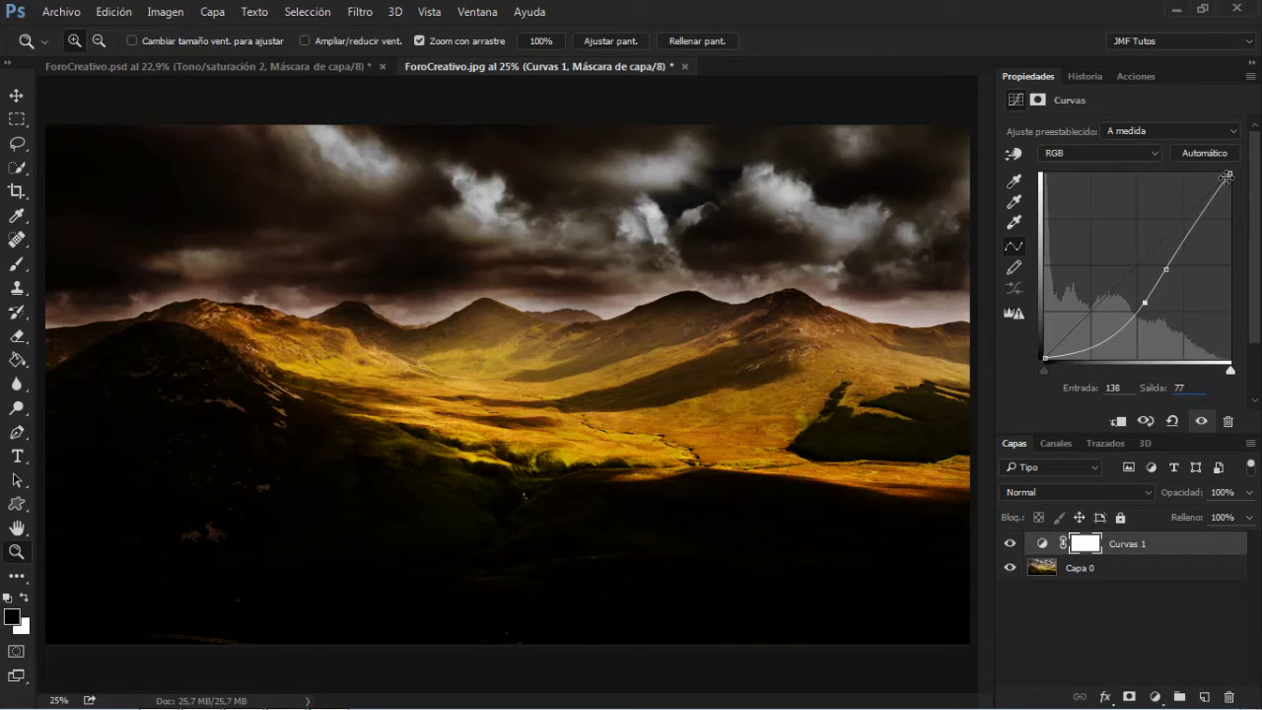
# - Set the upper curve point to input 179, output 121, and delete the Curvas 1 adjustment layer
pyautogui.click(1166, 269)
pyautogui.write('179')
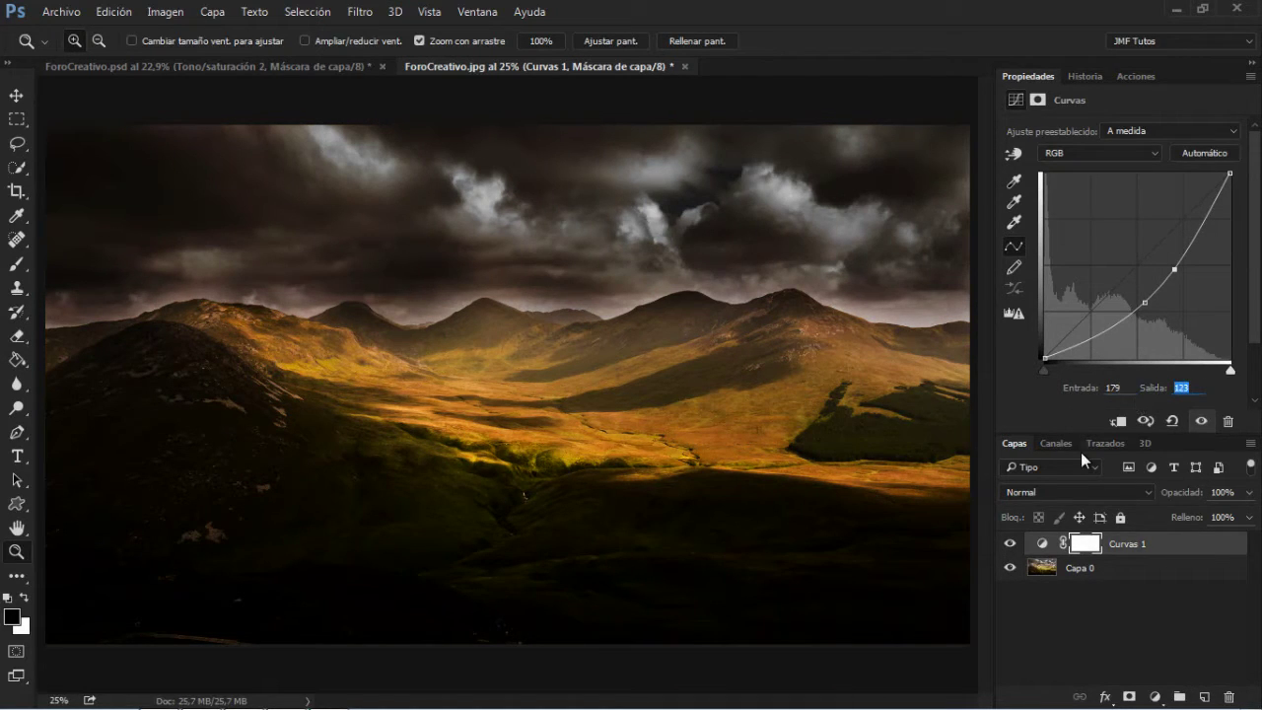
pyautogui.write('121')
pyautogui.moveTo(1190, 548); pyautogui.dragTo(1228, 697)
# - Add a Curves adjustment layer above Capa 0 and load the curvasfondo preset into it
pyautogui.click(1155, 693)
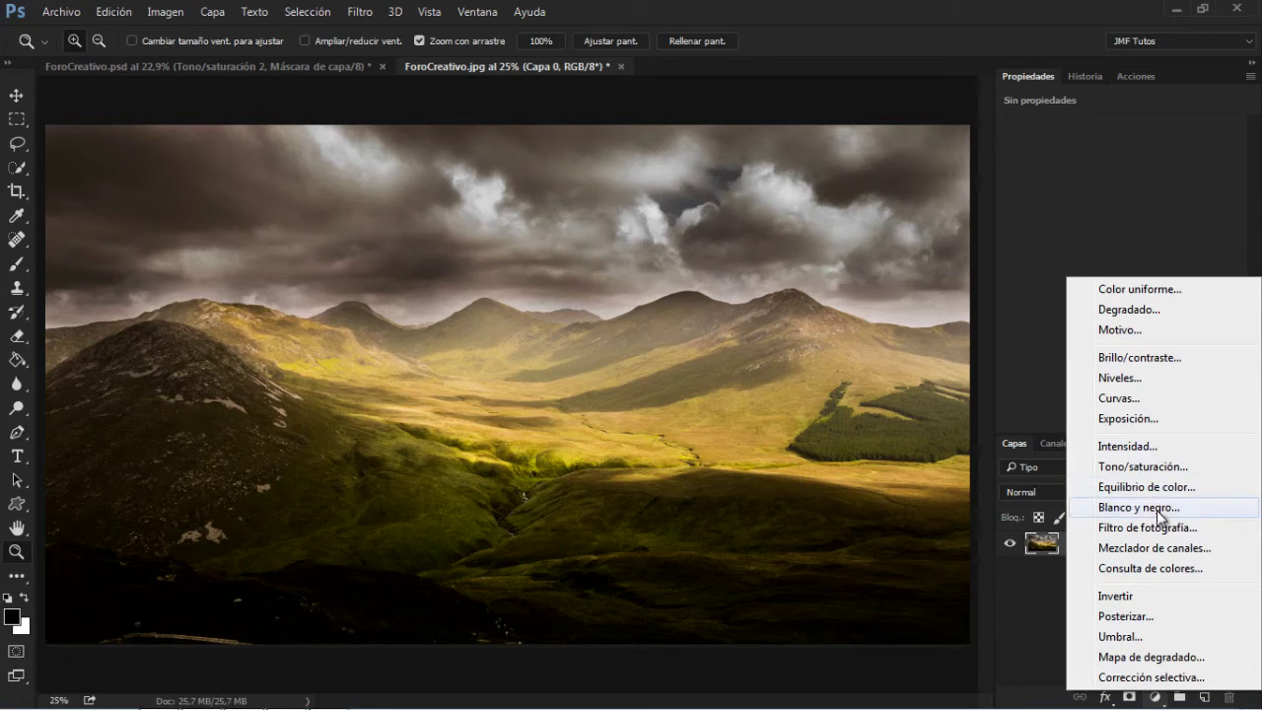
pyautogui.click(1141, 397)
pyautogui.click(1249, 76)
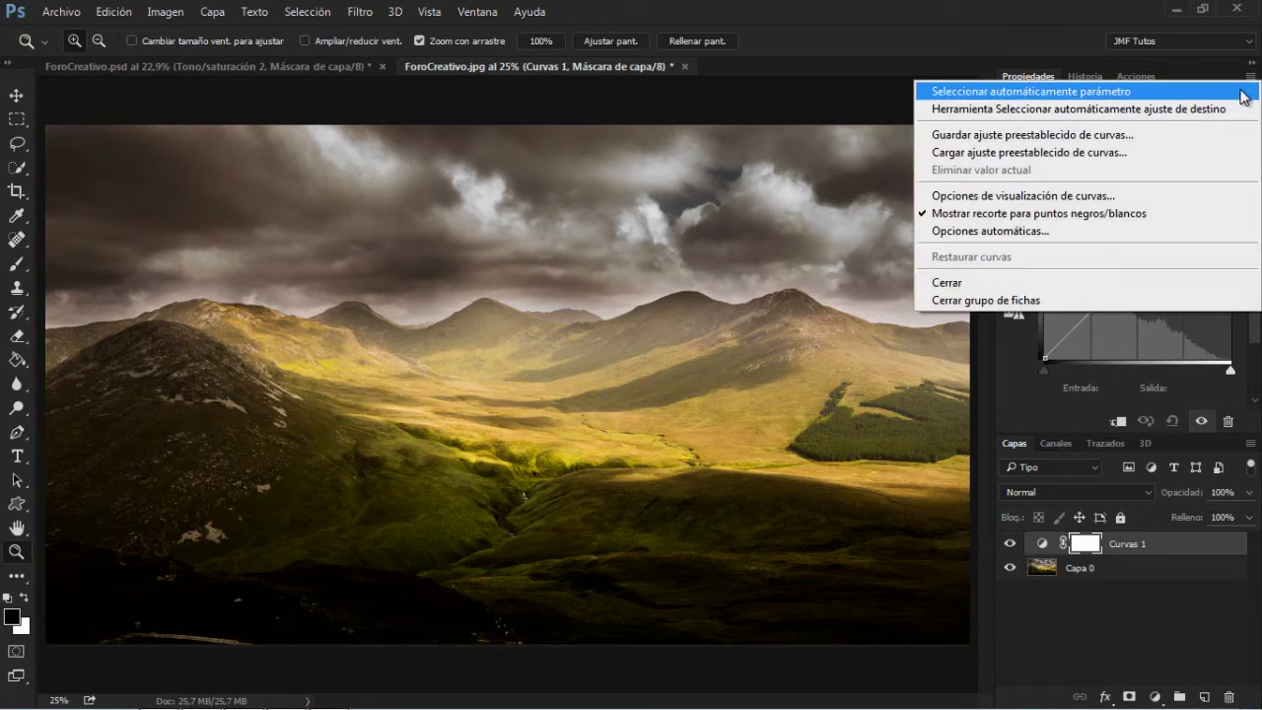
pyautogui.click(1122, 159)
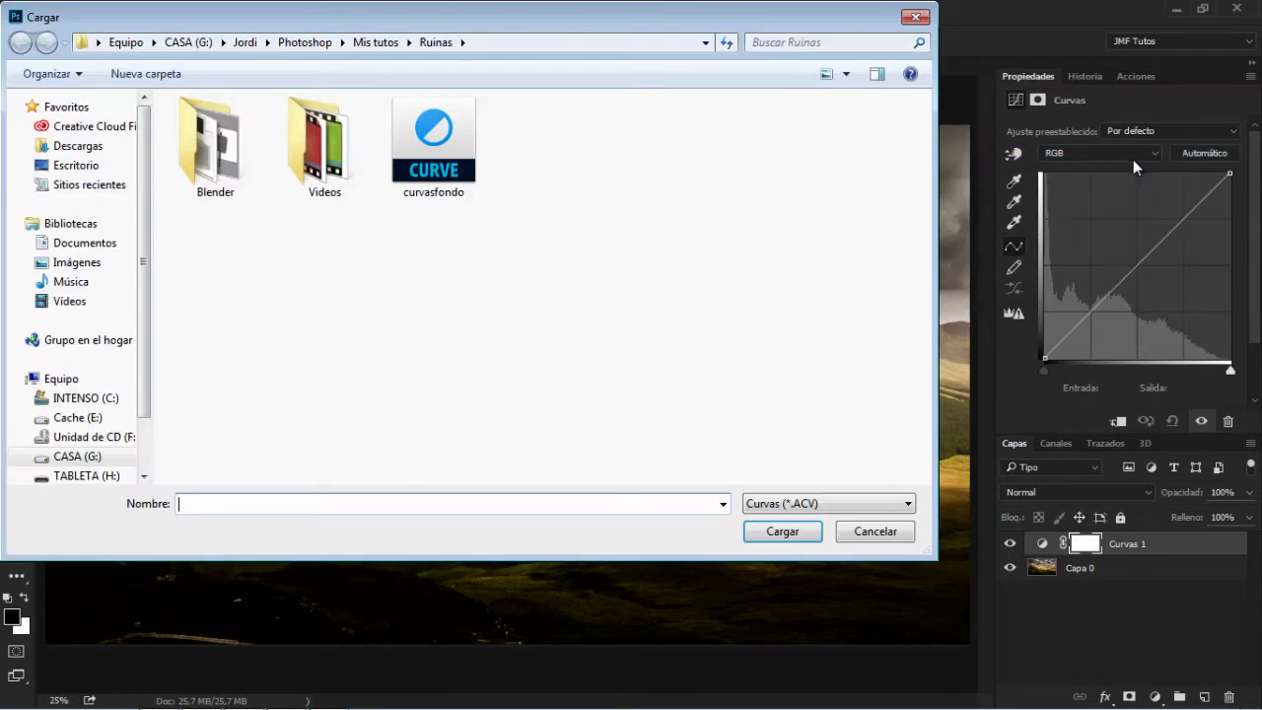
pyautogui.click(453, 148)
pyautogui.click(789, 534)
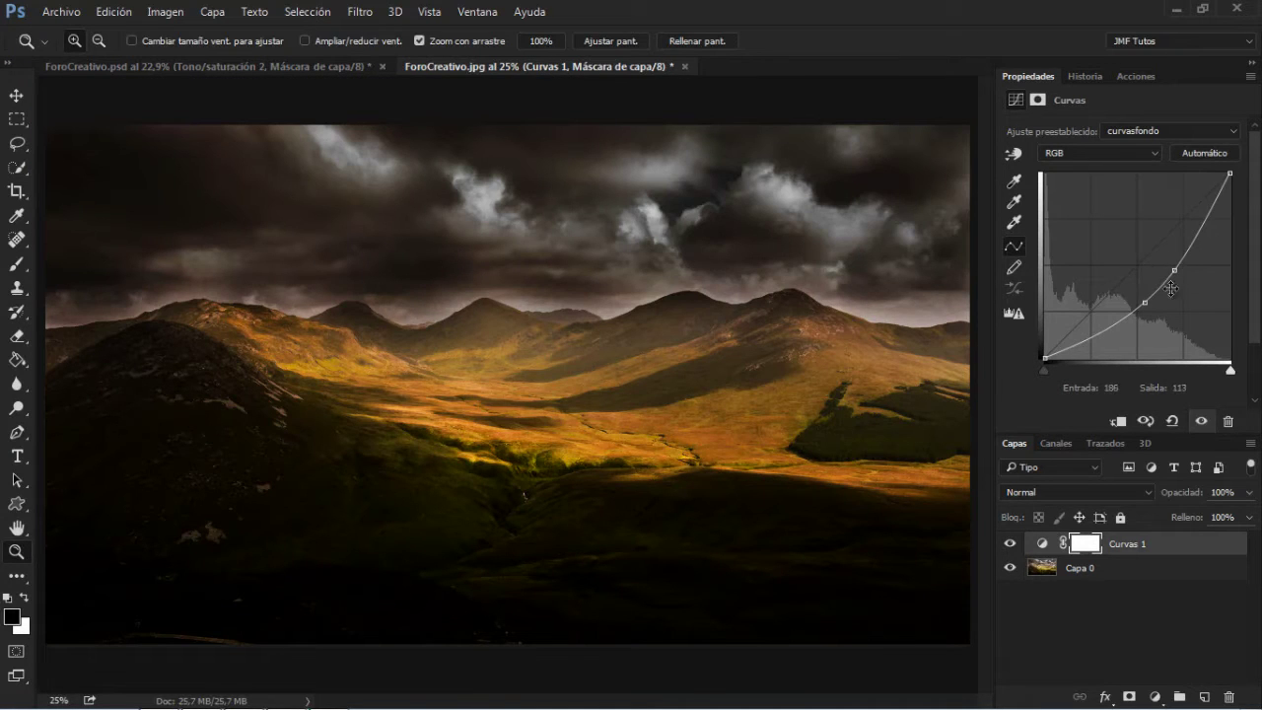
# - Check the two loaded curve points and view the dialog for saving a curves preset, cancelling it without saving
pyautogui.click(1144, 303)
pyautogui.click(1175, 270)
pyautogui.click(1250, 76)
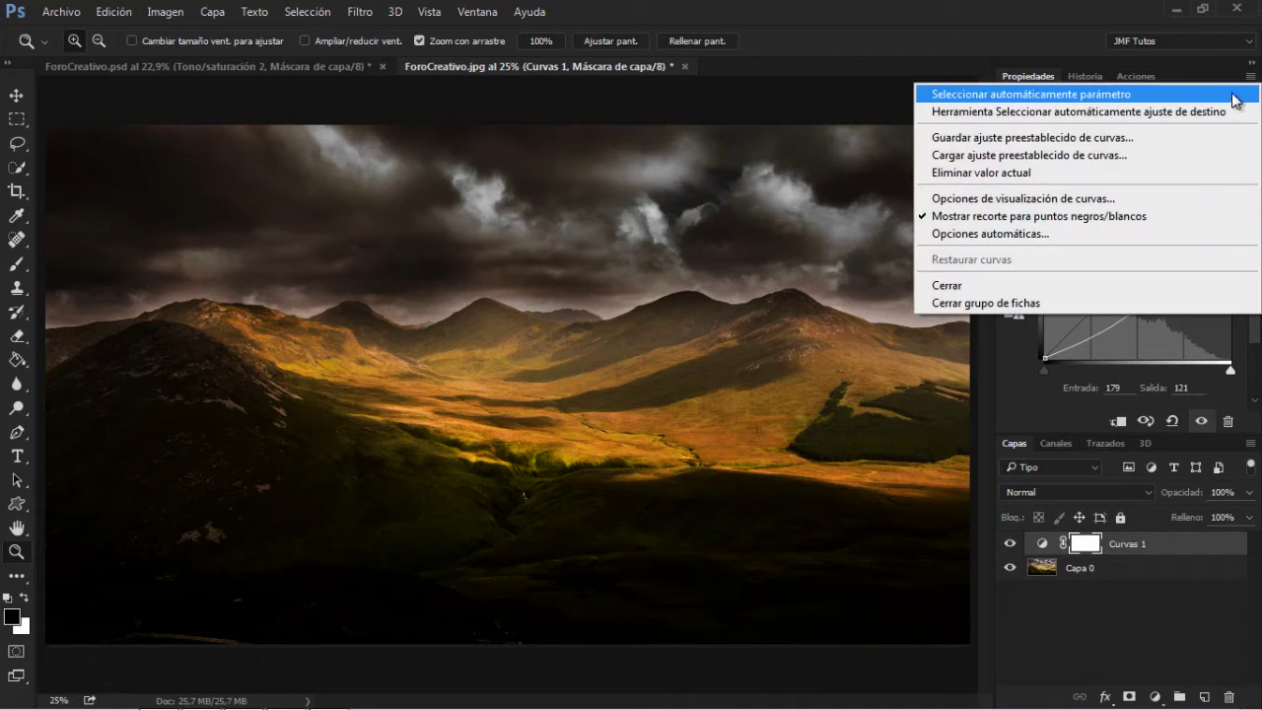
pyautogui.click(1126, 138)
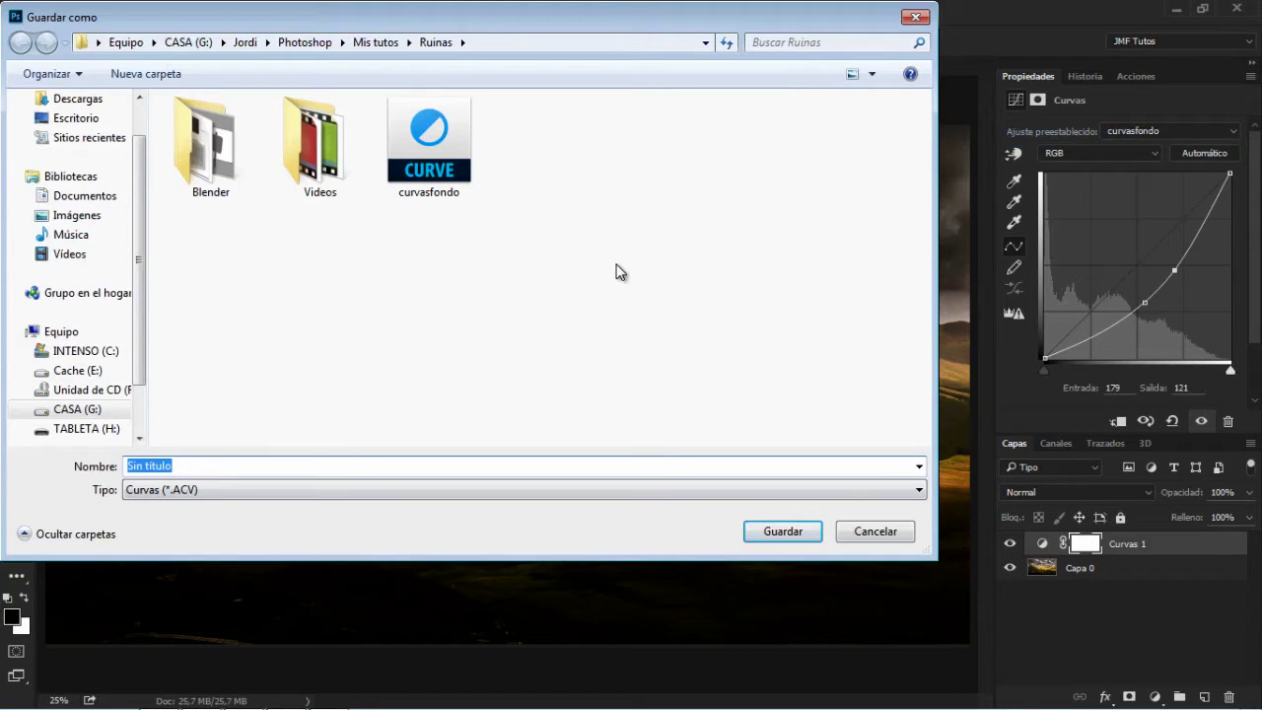
pyautogui.click(883, 534)
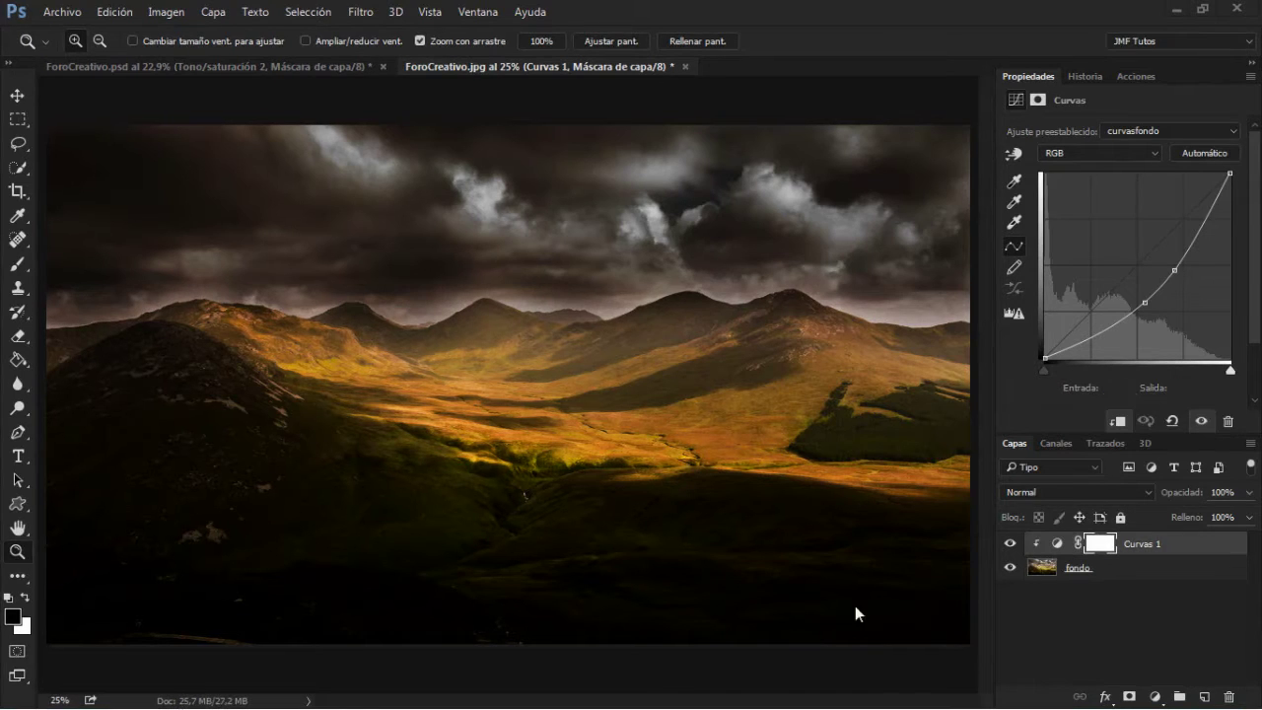
# - Select the whole sky down to the mountain ridge on the fondo layer with the Quick Selection tool
pyautogui.click(1124, 581)
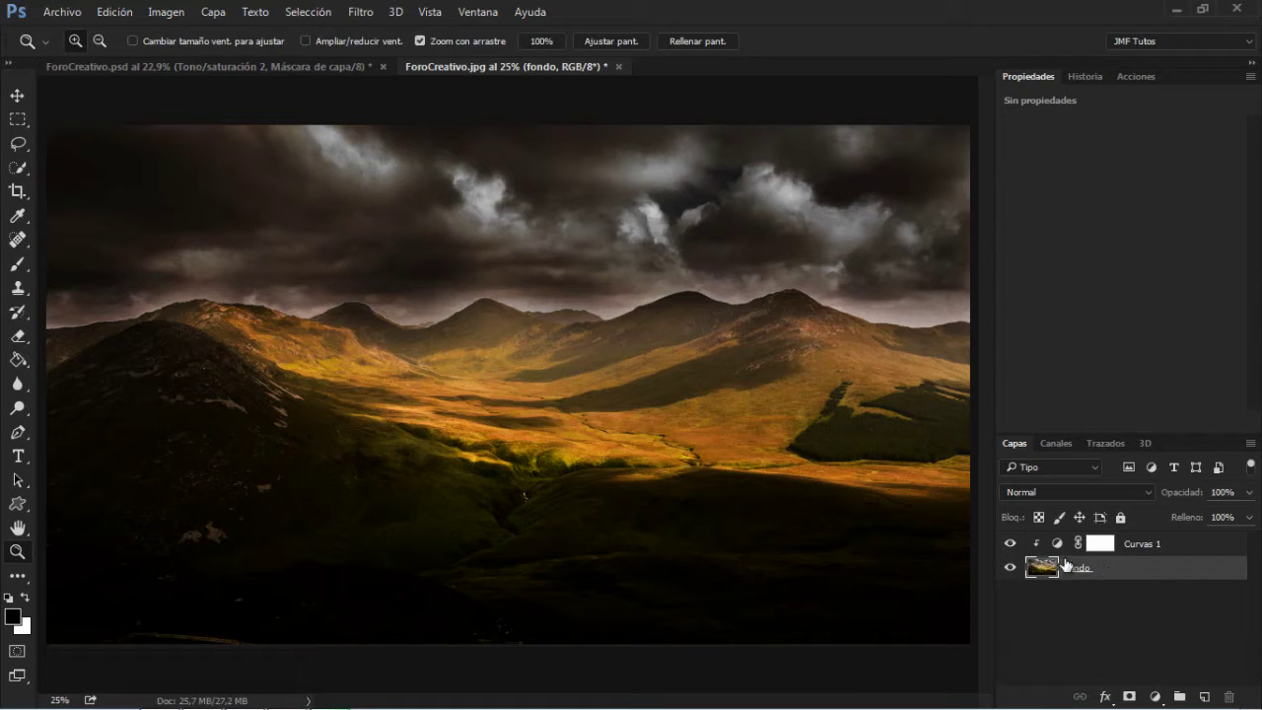
pyautogui.click(26, 175)
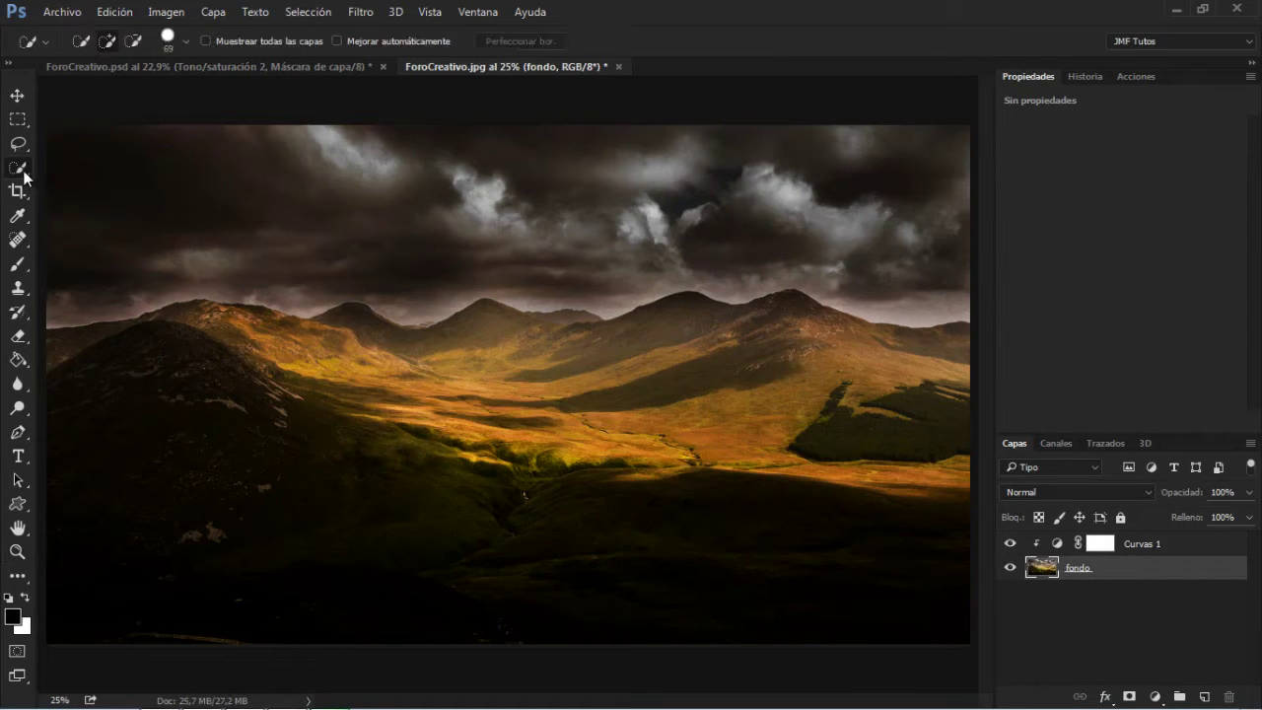
pyautogui.rightClick(26, 175)
pyautogui.click(93, 169)
pyautogui.moveTo(80, 264)
pyautogui.mouseDown()
pyautogui.moveTo(119, 257)
pyautogui.moveTo(179, 185)
pyautogui.moveTo(201, 181)
pyautogui.moveTo(288, 202)
pyautogui.moveTo(400, 179)
pyautogui.moveTo(458, 214)
pyautogui.moveTo(543, 219)
pyautogui.moveTo(623, 197)
pyautogui.moveTo(681, 200)
pyautogui.moveTo(717, 220)
pyautogui.moveTo(779, 225)
pyautogui.mouseUp()
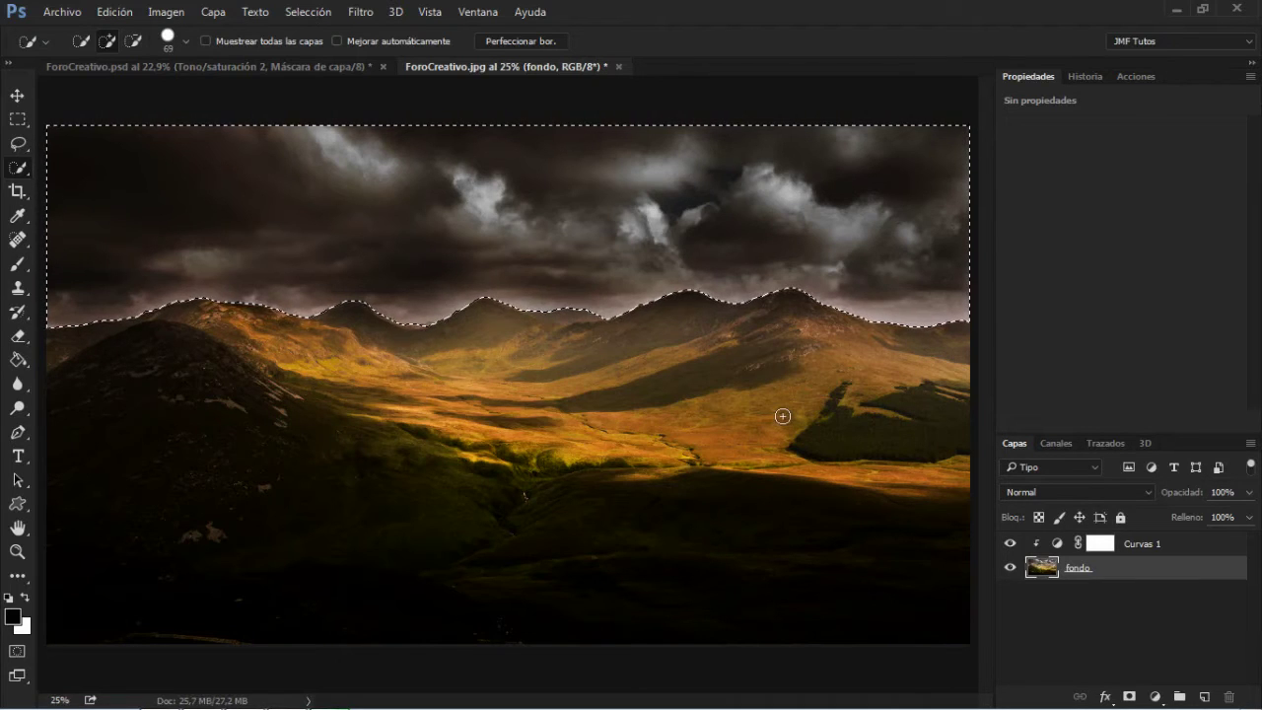
# - Copy the selected sky to a new layer above Curvas 1, and clip Curvas 1 to the fondo layer
pyautogui.hotkey('ctrl', 'j')
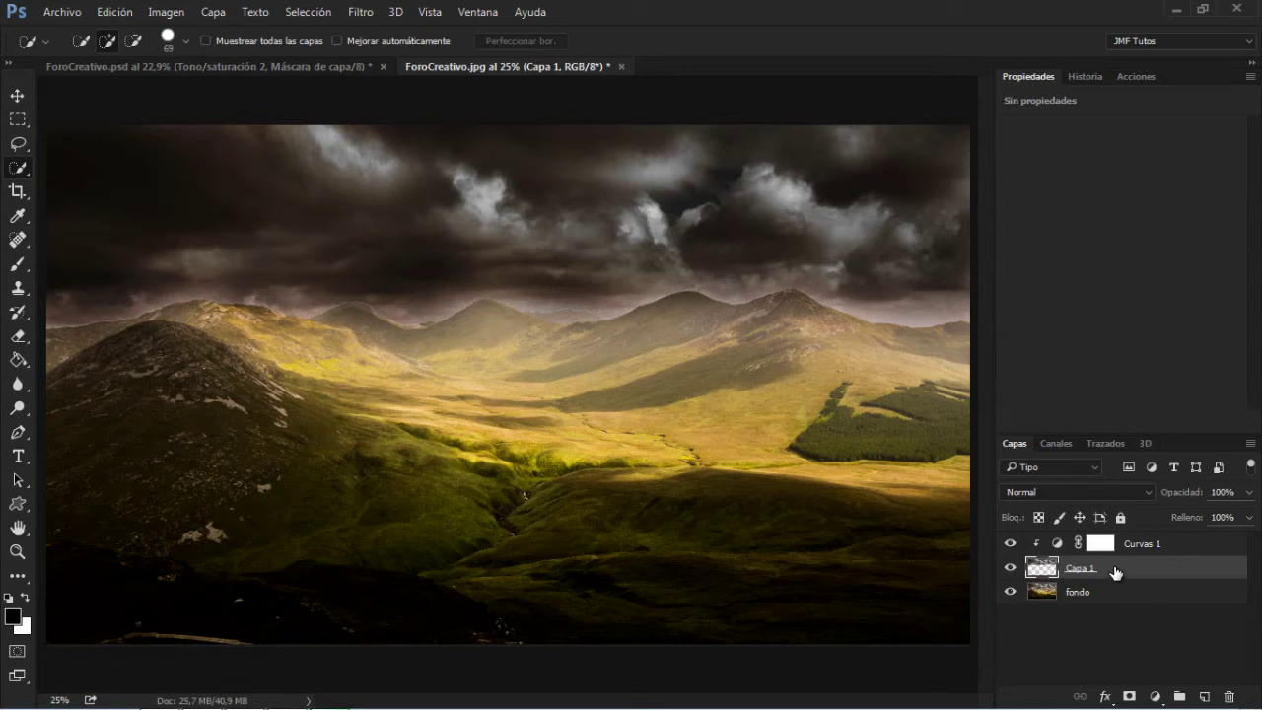
pyautogui.moveTo(1115, 573); pyautogui.dragTo(1113, 540)
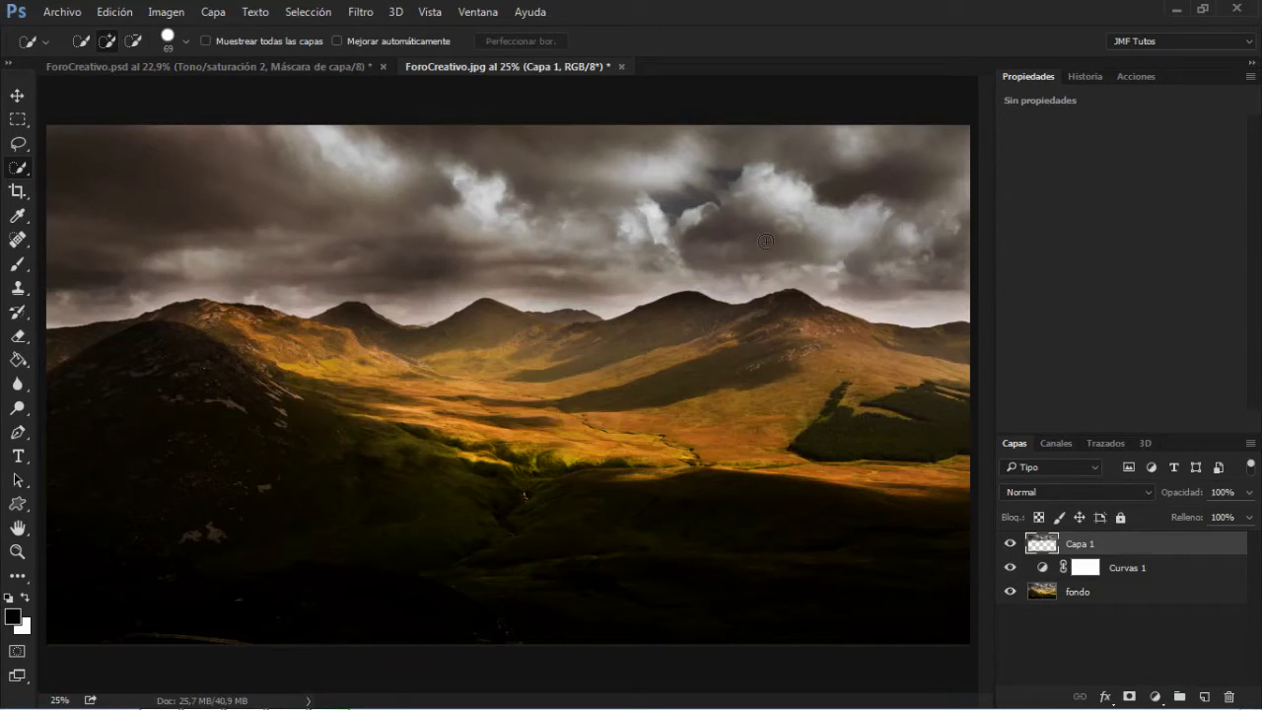
pyautogui.click(1137, 570)
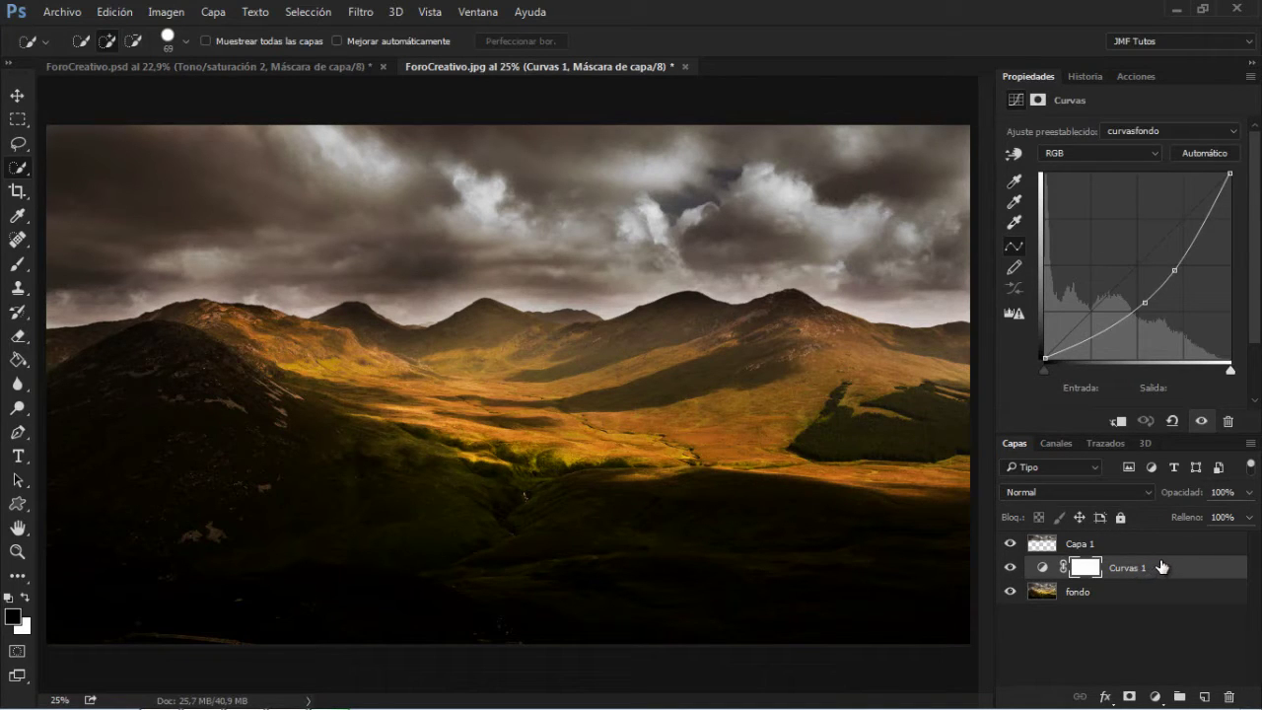
pyautogui.rightClick(1161, 569)
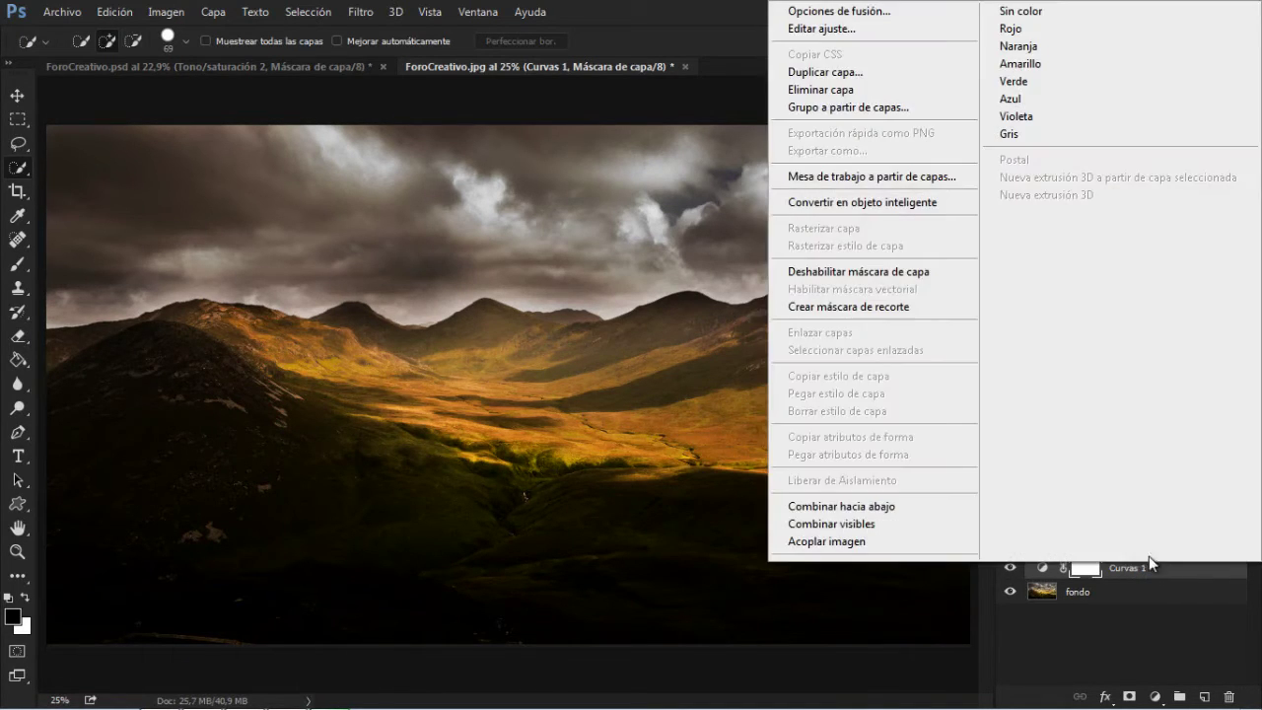
pyautogui.click(878, 306)
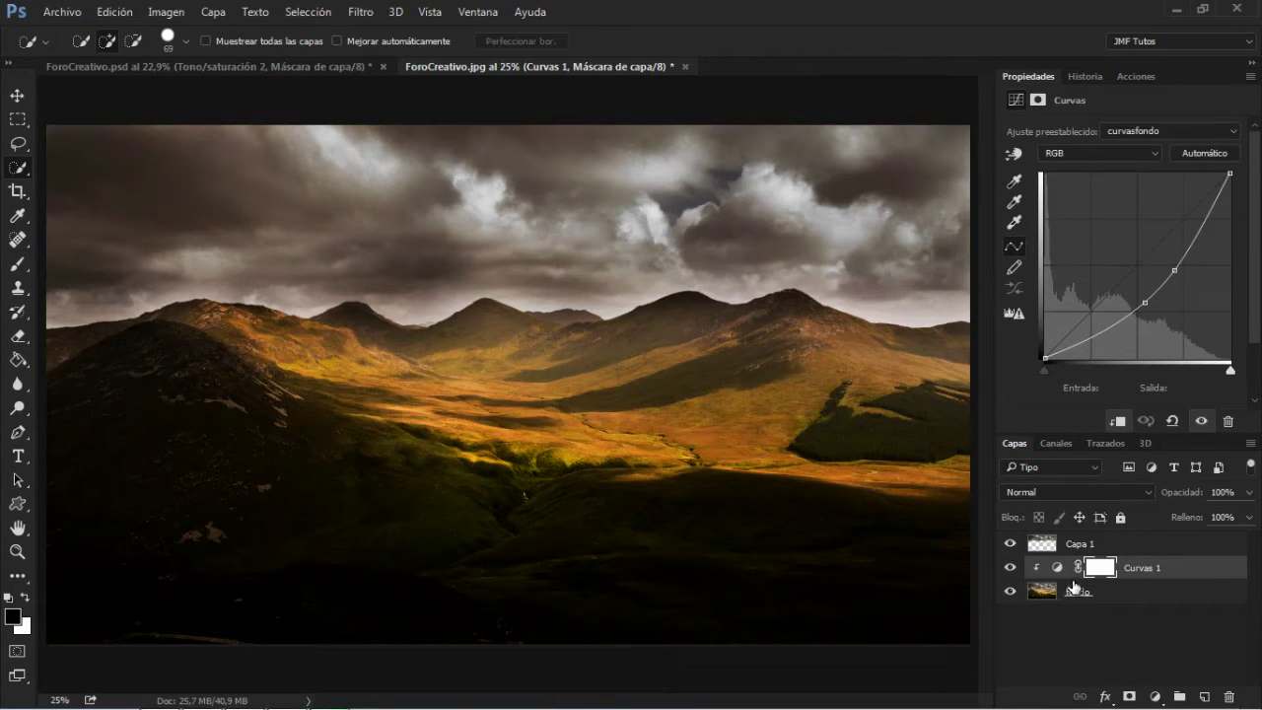
# - Check the sky layer by toggling its visibility, and rename it from Capa 1 to cielo
pyautogui.click(1009, 544)
pyautogui.click(1008, 544)
pyautogui.click(1081, 552)
pyautogui.doubleClick(1081, 552)
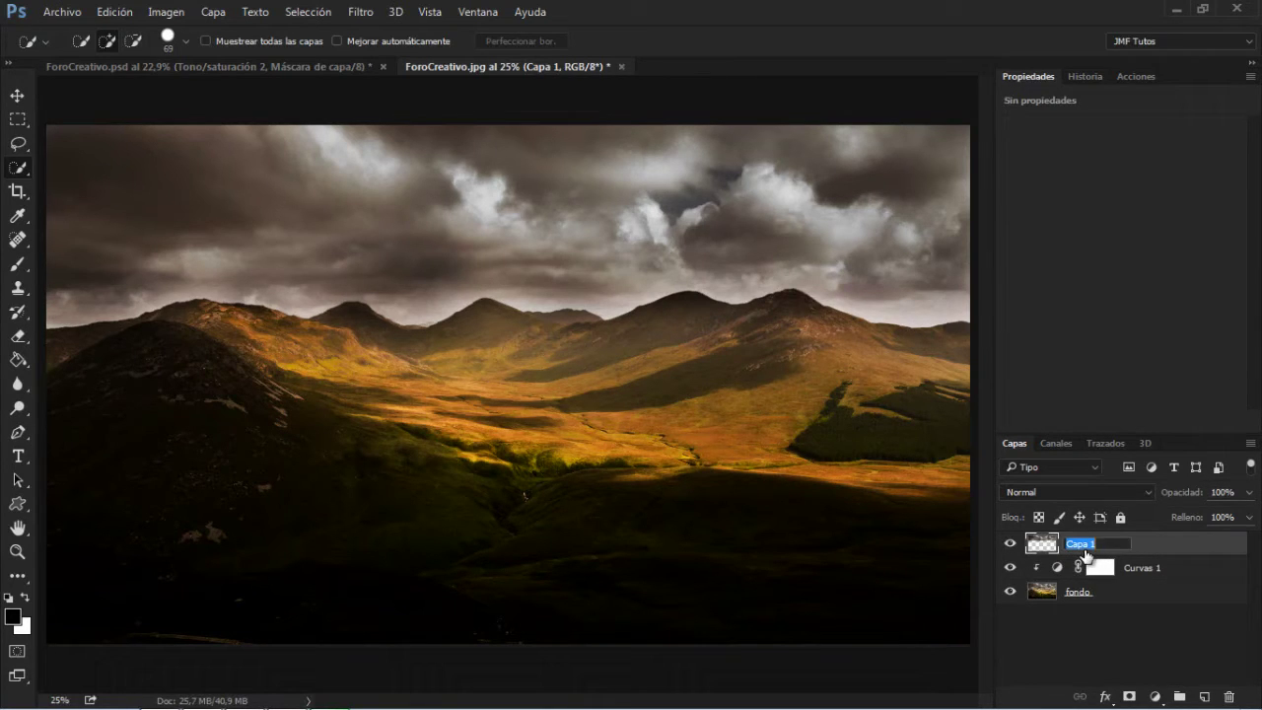
pyautogui.write('cielo')
pyautogui.press('Return')
# - Add a Hue/Saturation adjustment layer clipped to the cielo layer, with hue -55 and saturation -51
pyautogui.click(1155, 697)
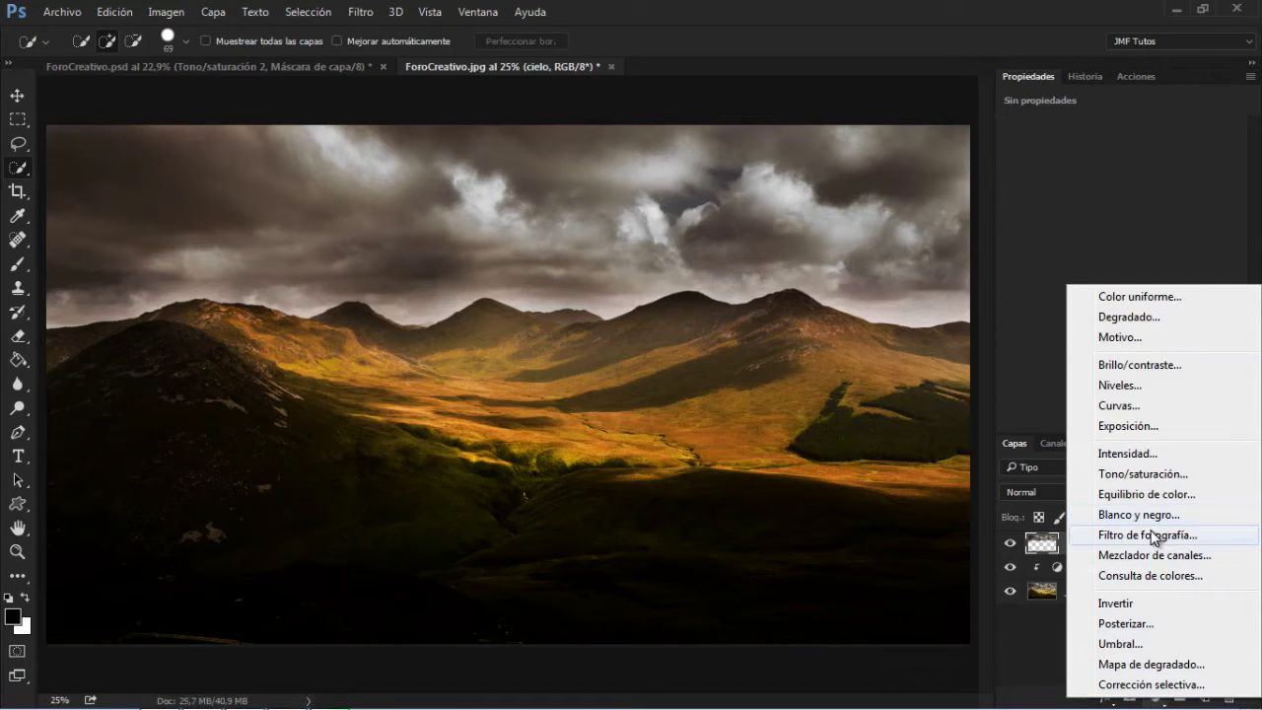
pyautogui.click(1143, 474)
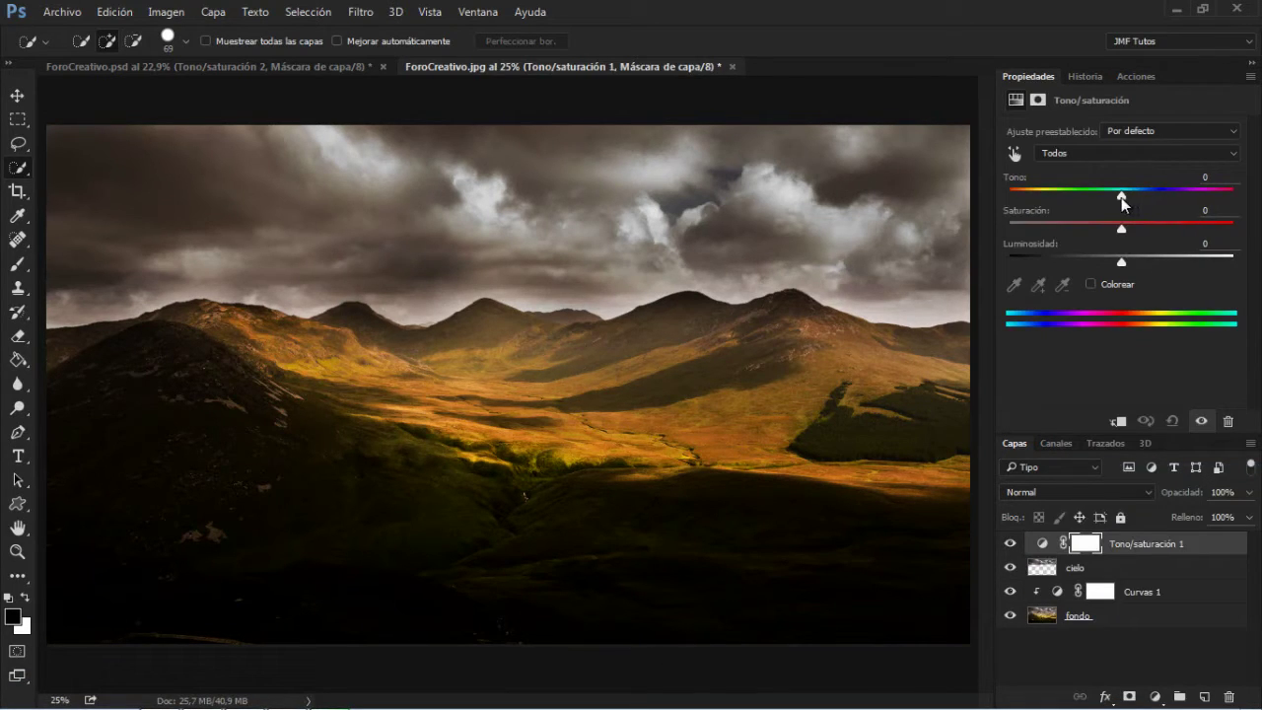
pyautogui.moveTo(1120, 197)
pyautogui.mouseDown()
pyautogui.moveTo(1092, 200)
pyautogui.moveTo(1134, 203)
pyautogui.mouseUp()
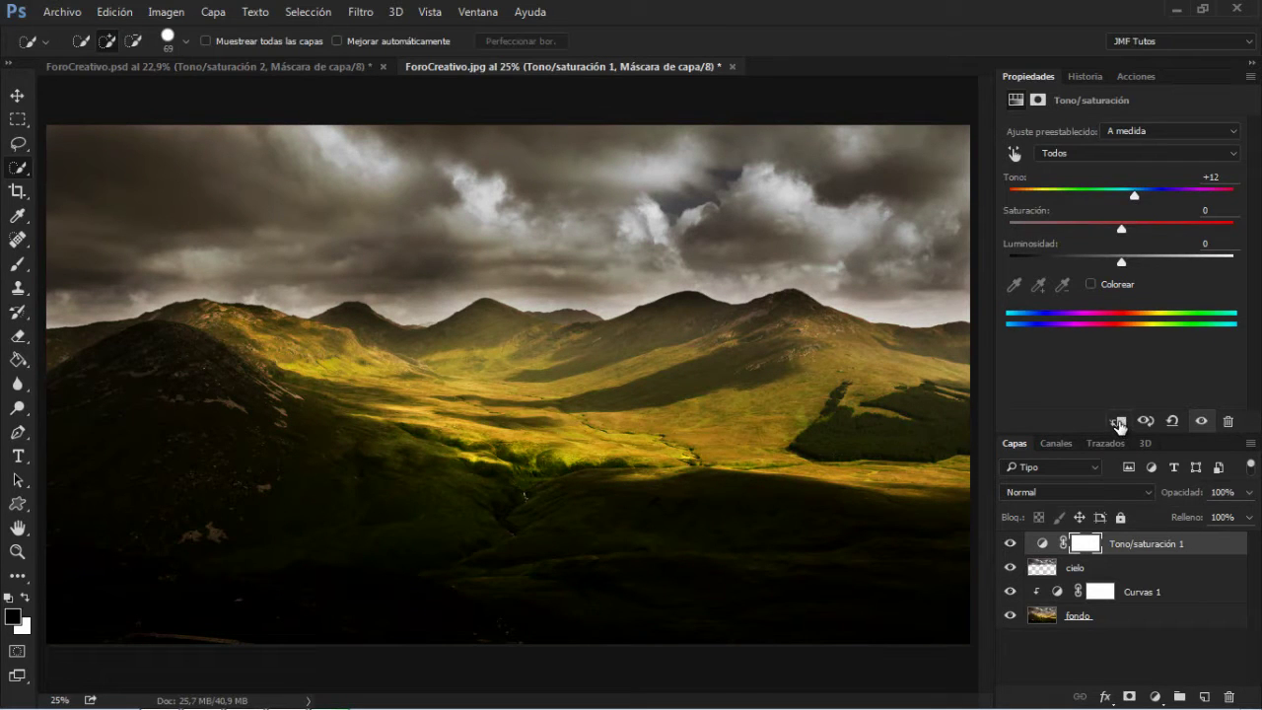
pyautogui.click(1120, 422)
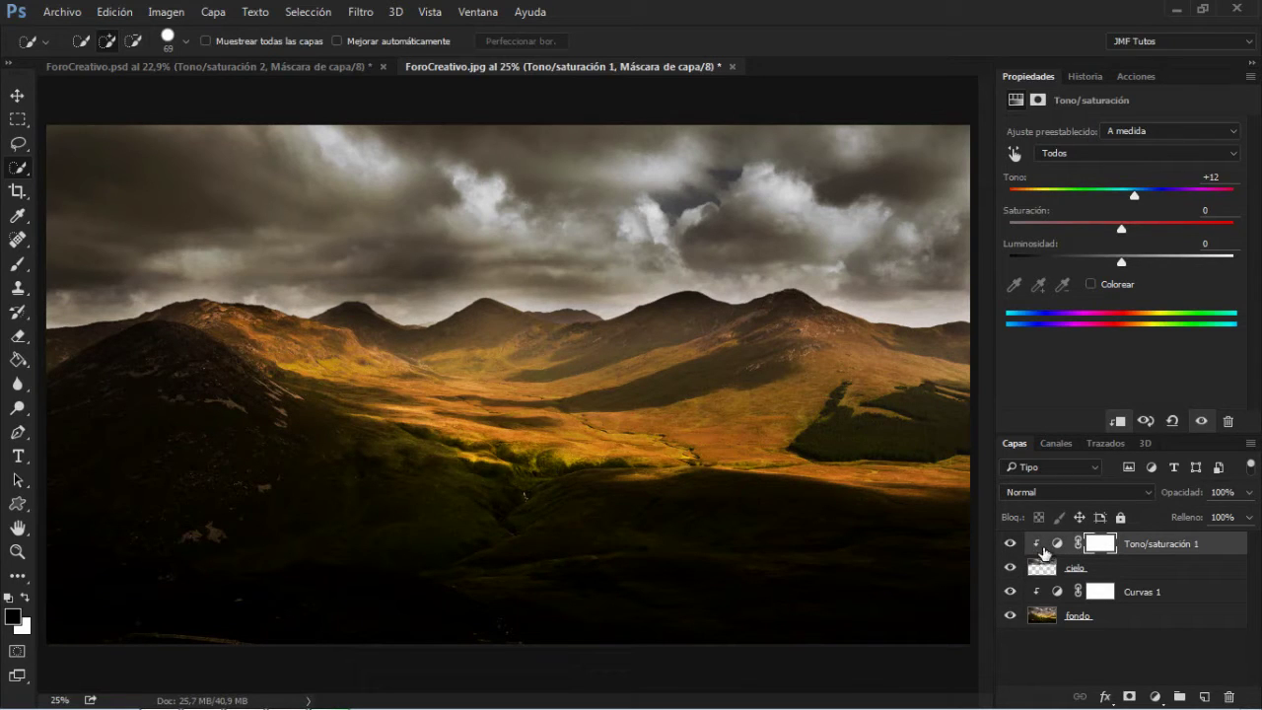
pyautogui.click(1117, 422)
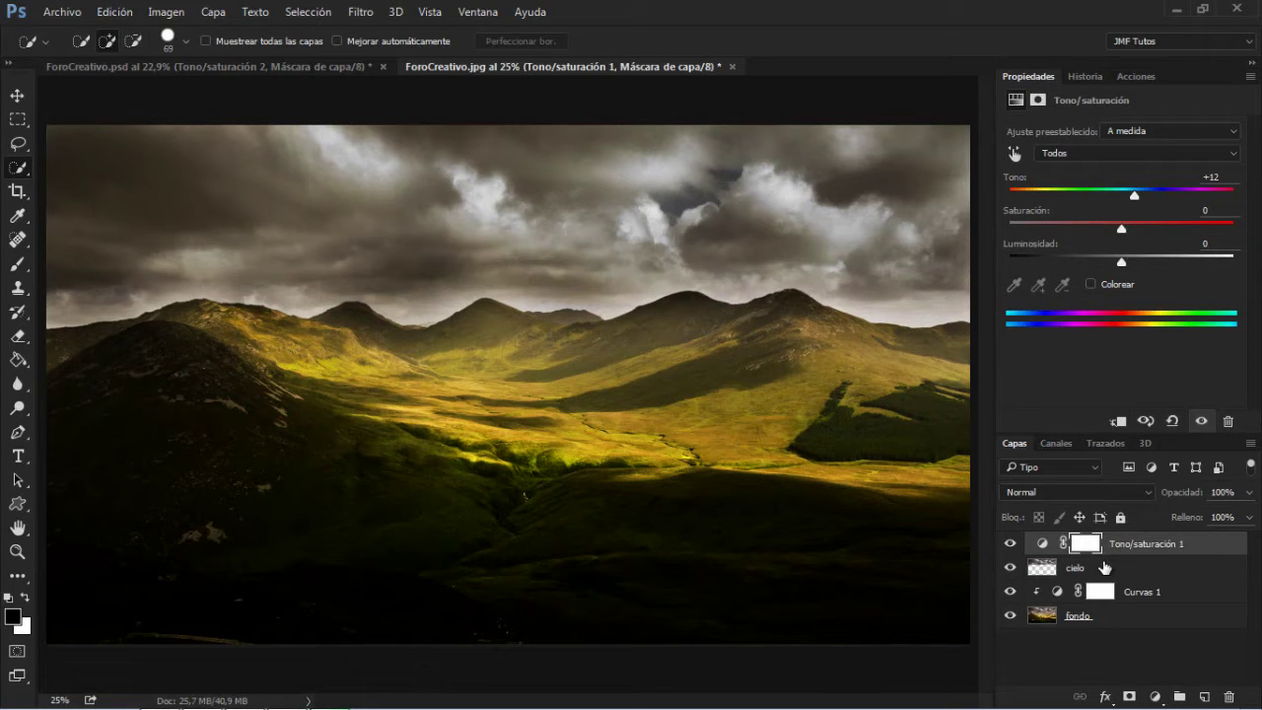
pyautogui.keyDown('alt'); pyautogui.click(1106, 555); pyautogui.keyUp('alt')
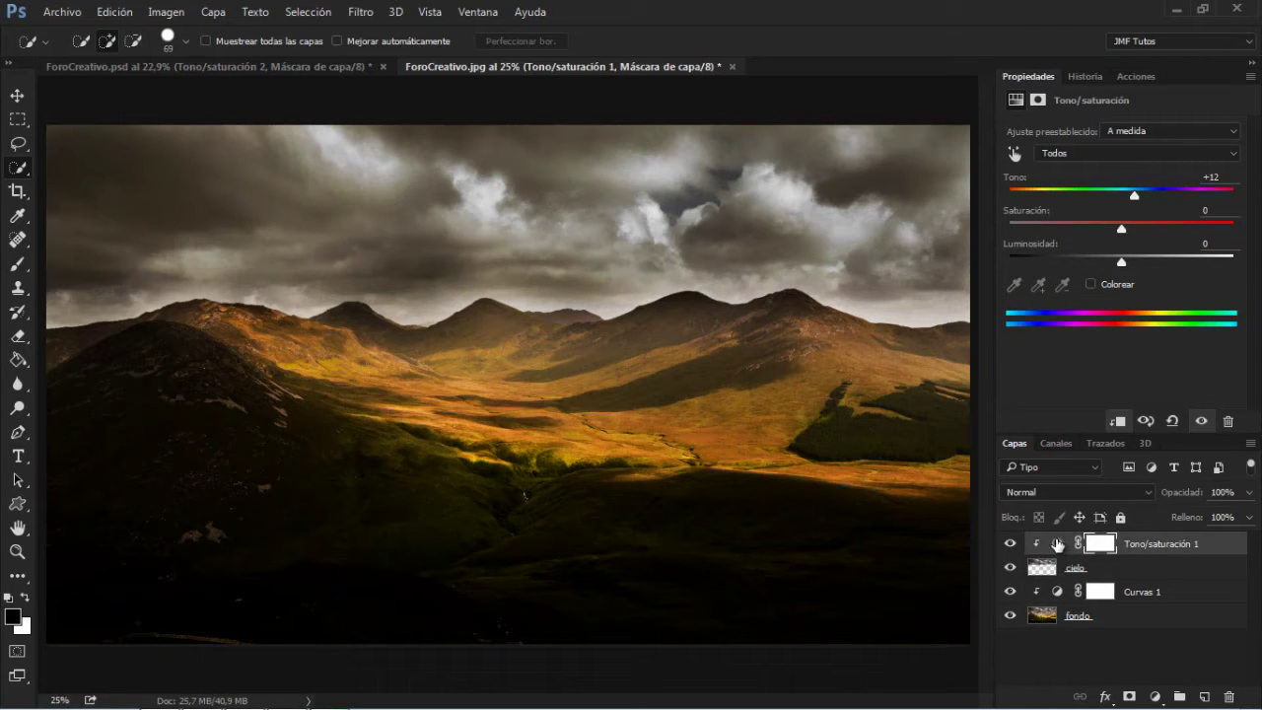
pyautogui.moveTo(1134, 196); pyautogui.dragTo(1064, 194)
pyautogui.moveTo(1113, 234); pyautogui.dragTo(1068, 219)
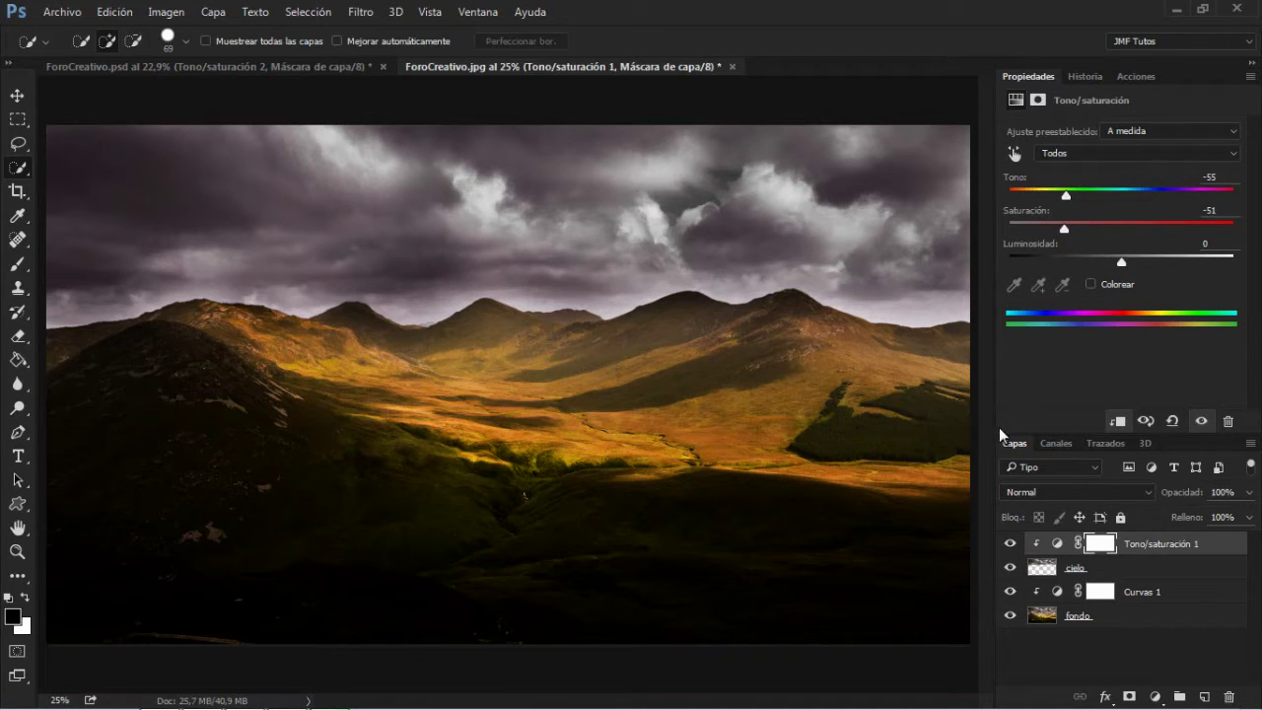
# - View the cielo preset in the dialog for loading Hue/Saturation presets, cancelling without loading it
pyautogui.click(1250, 76)
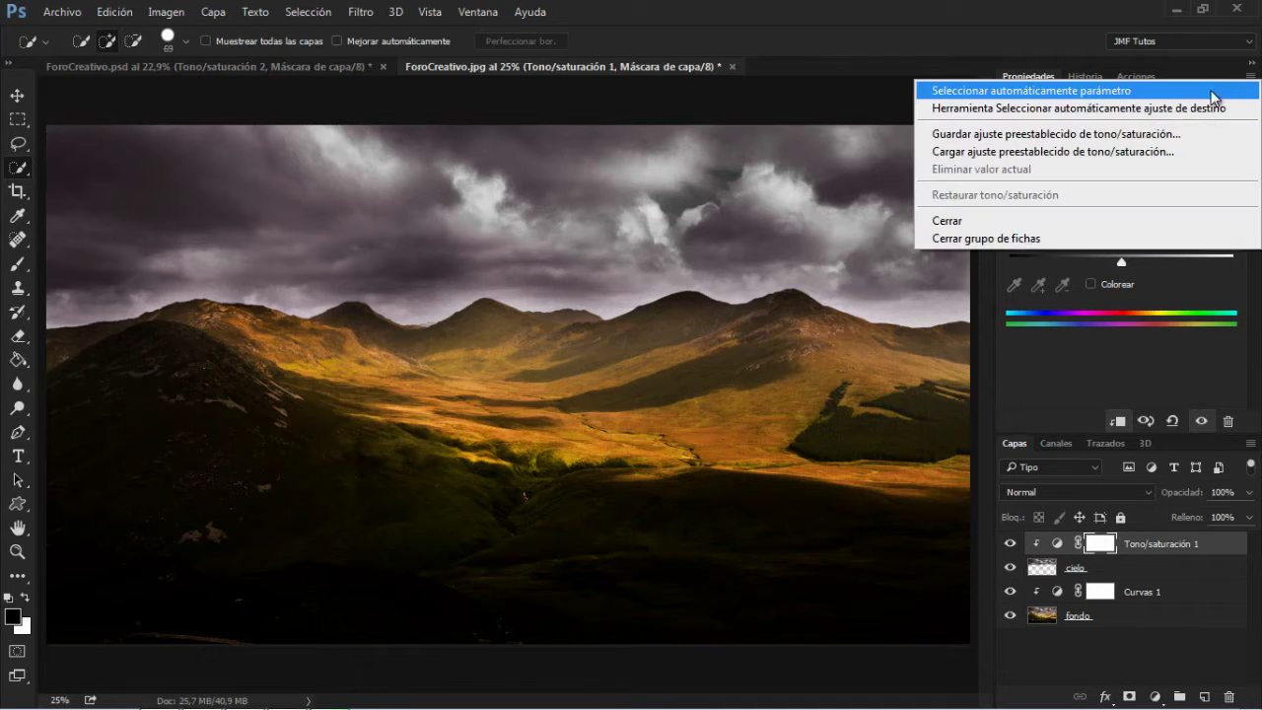
pyautogui.click(1143, 153)
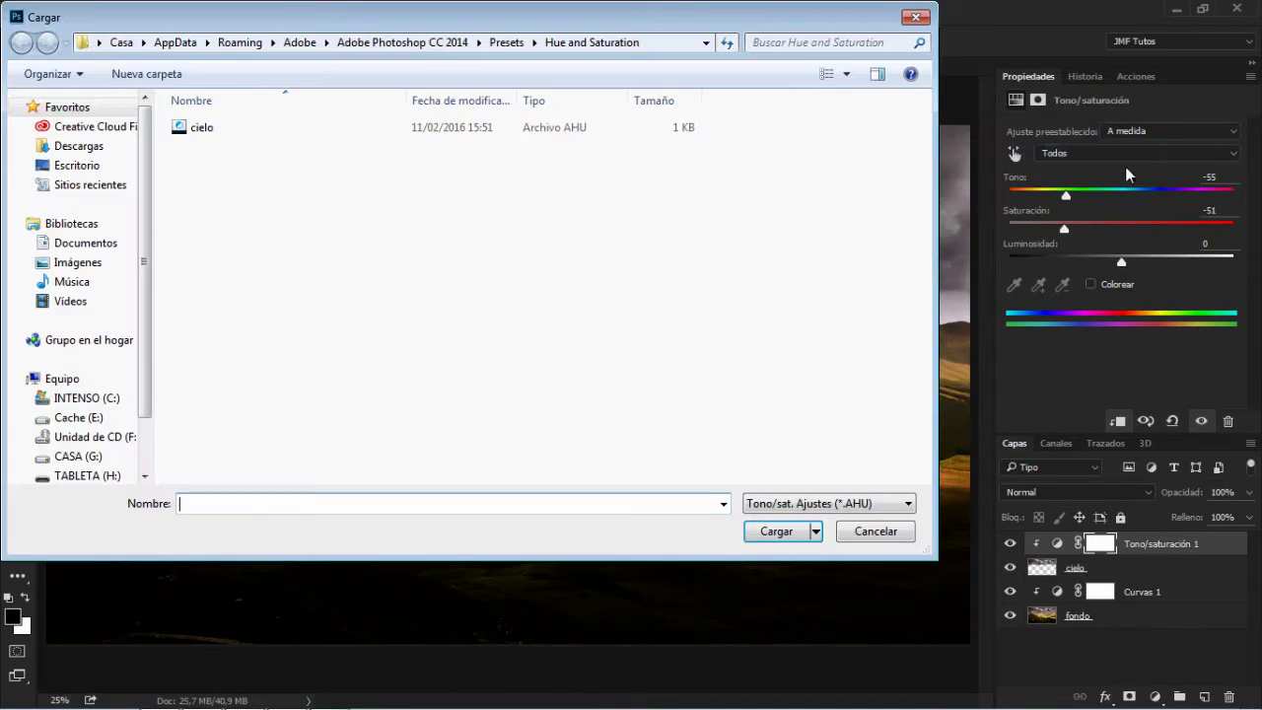
pyautogui.click(197, 134)
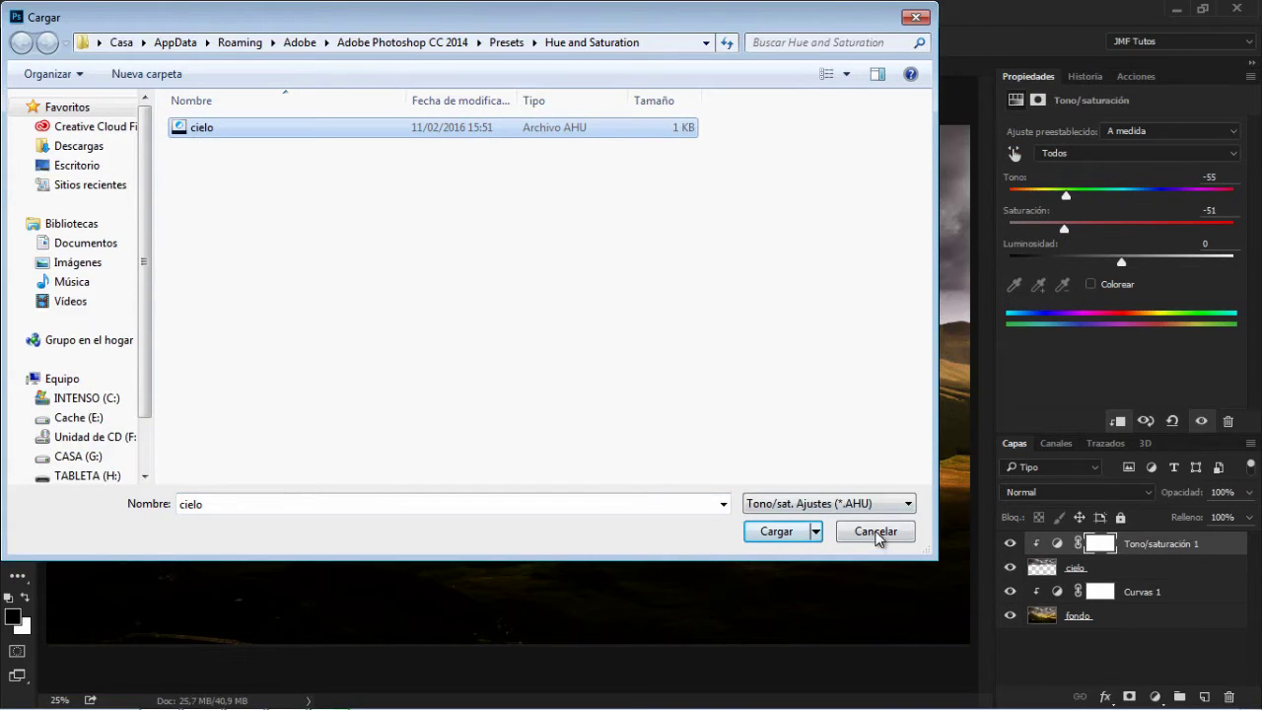
pyautogui.click(877, 533)
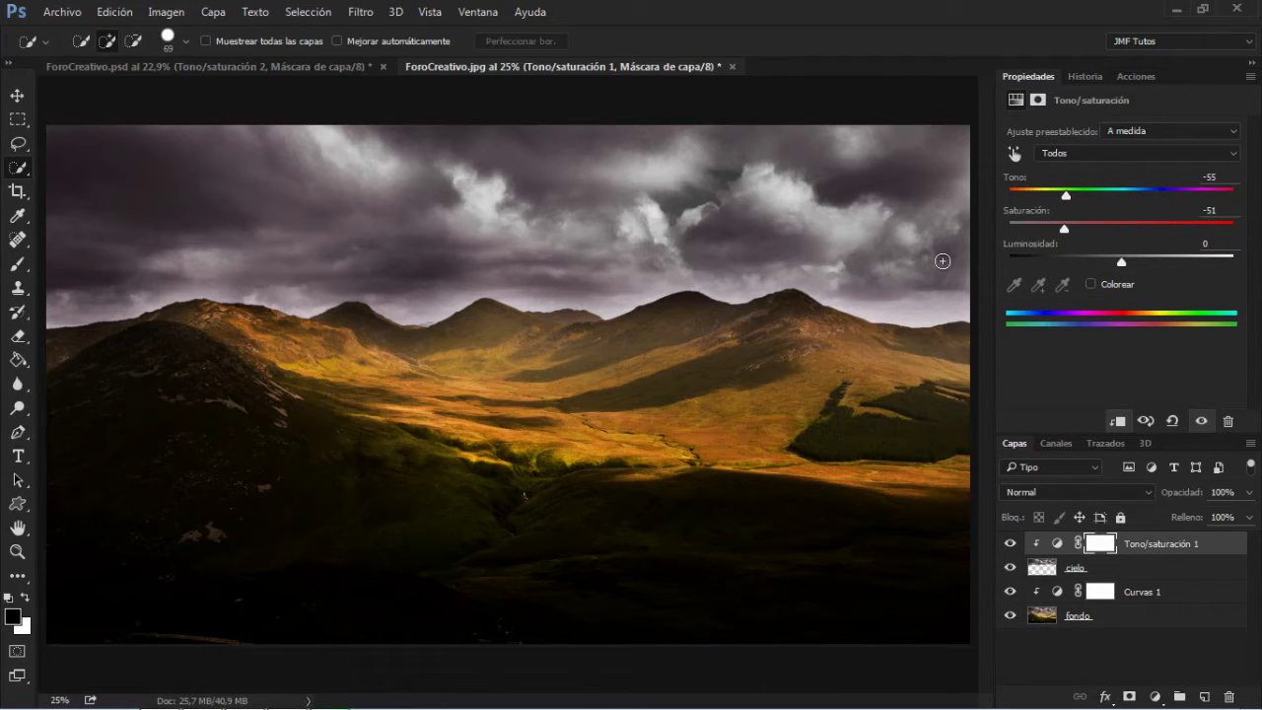
# - Examine the adjustment settings and the layer mask properties of Tono/saturación 1
pyautogui.click(1099, 572)
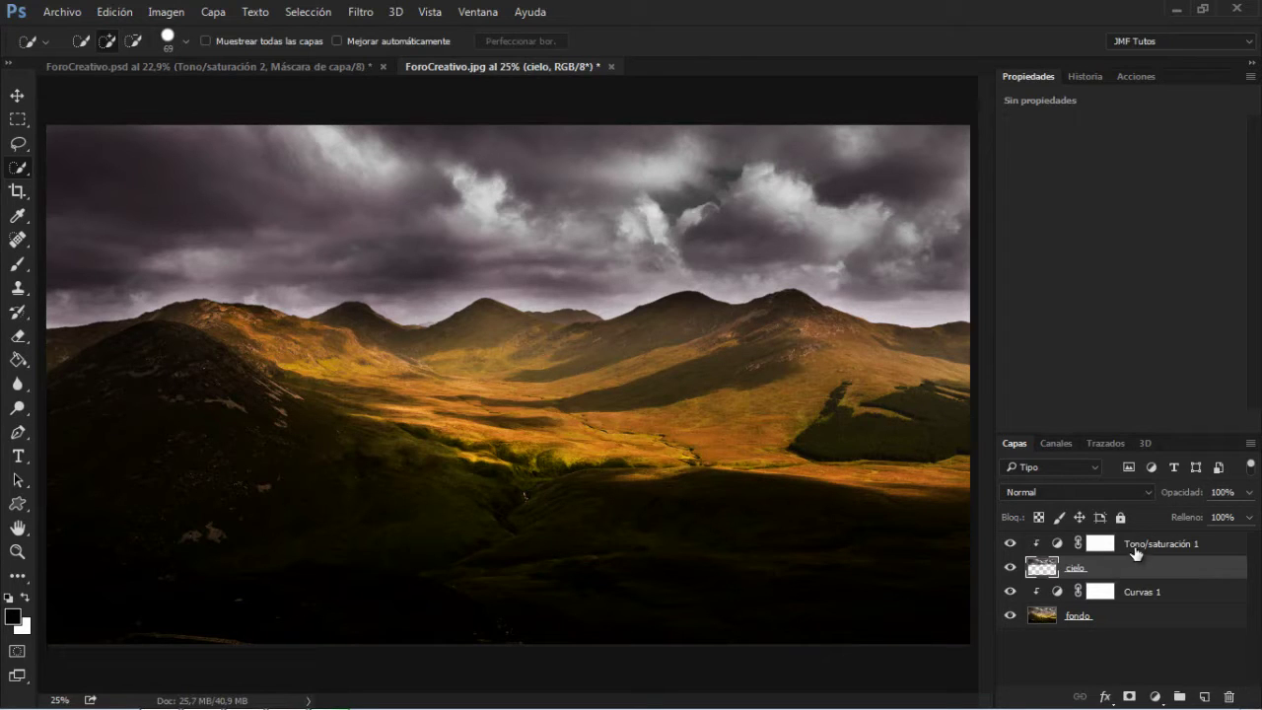
pyautogui.click(1109, 548)
pyautogui.click(1057, 544)
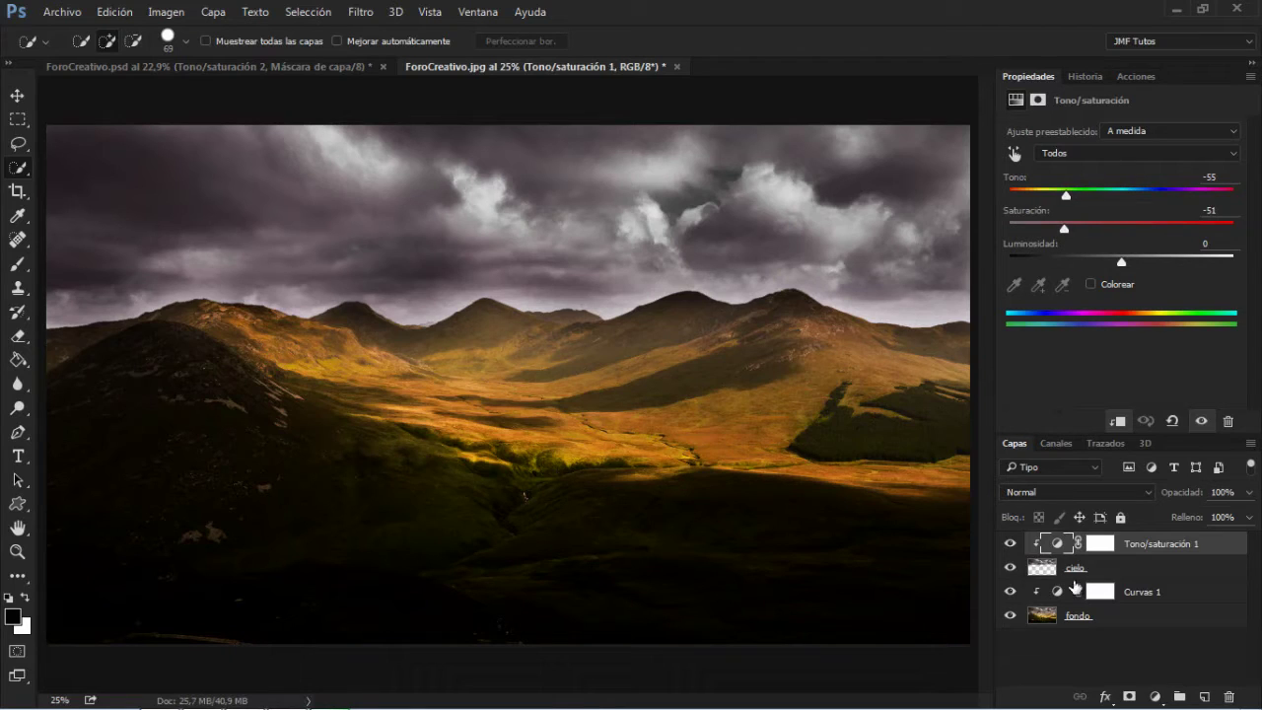
pyautogui.click(1106, 545)
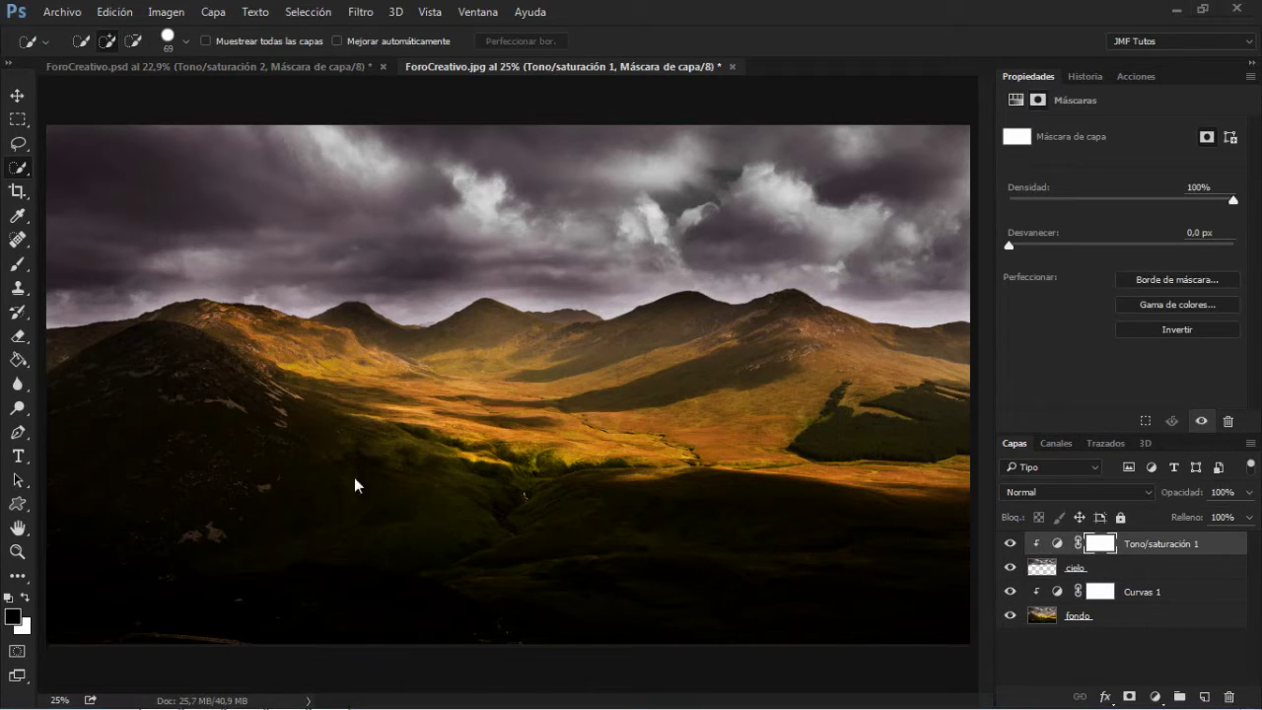
# - Switch to Bridge and open RuinasPiedra.jpg in Photoshop, keeping its embedded colour profile
pyautogui.click(63, 15)
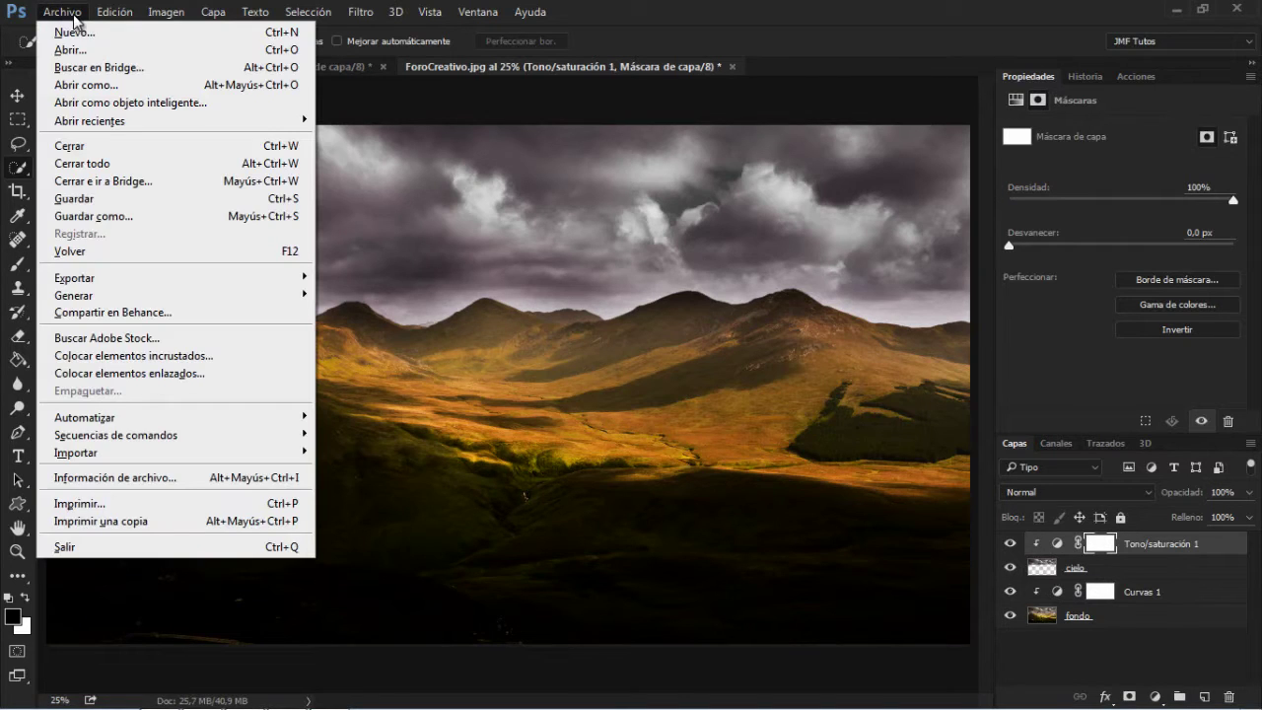
pyautogui.click(96, 67)
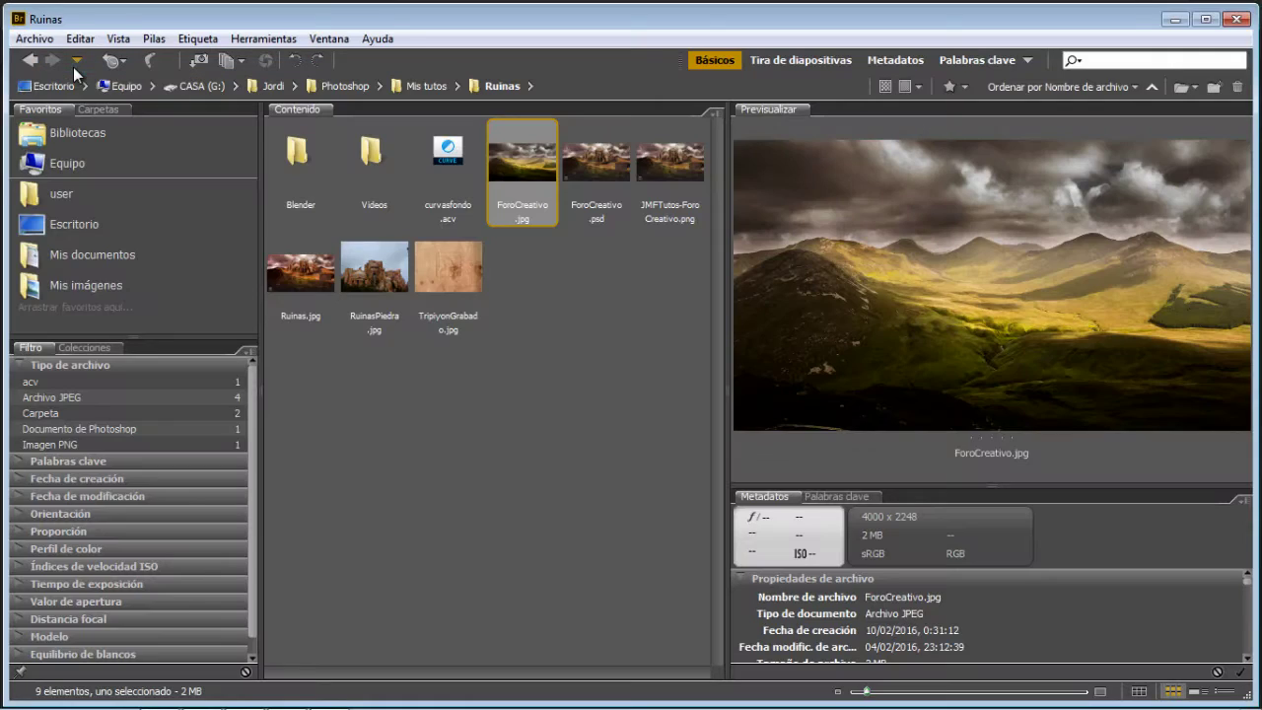
pyautogui.doubleClick(390, 277)
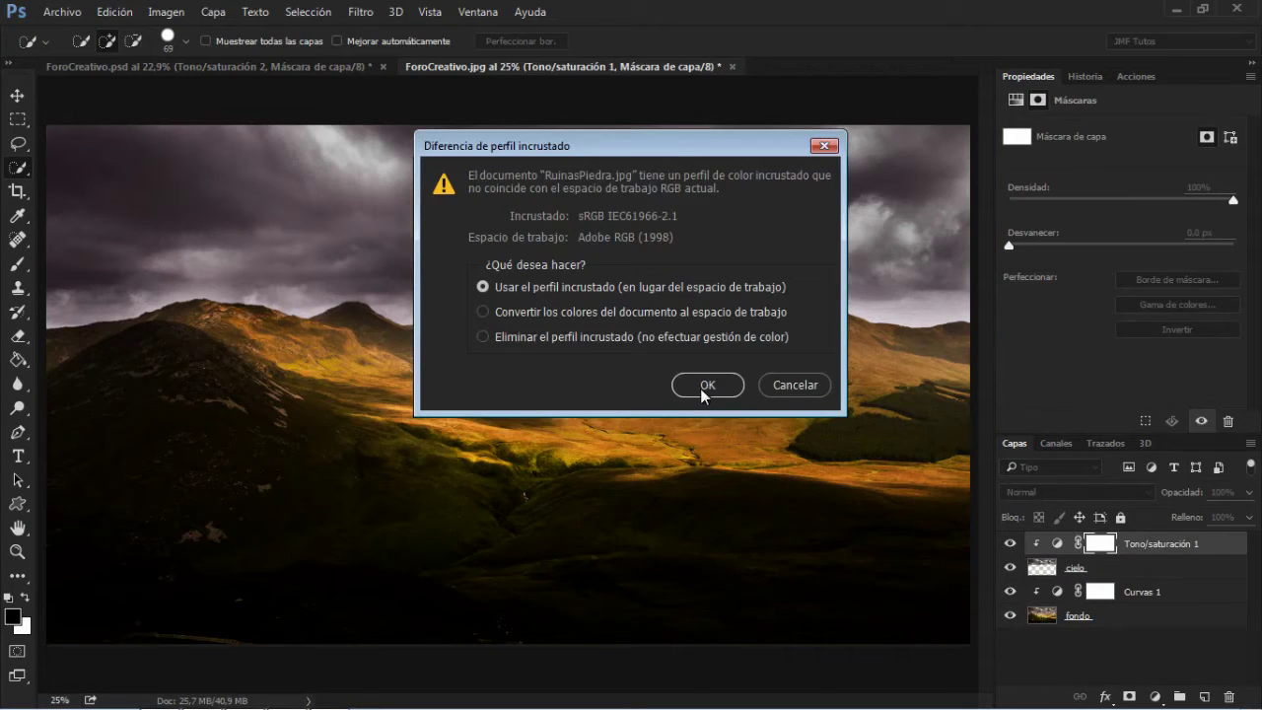
pyautogui.click(702, 389)
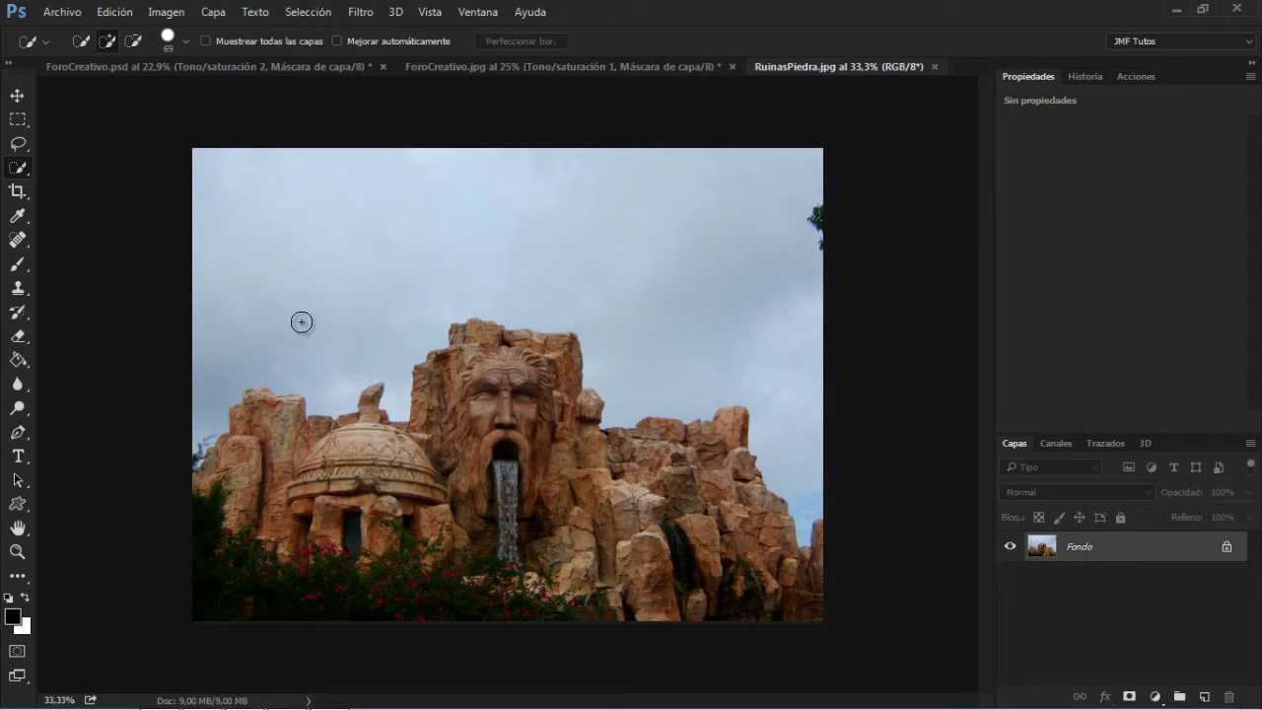
# - Bring the RuinasPiedra image into ForoCreativo.jpg as a new layer over the upper middle of the landscape
pyautogui.click(17, 95)
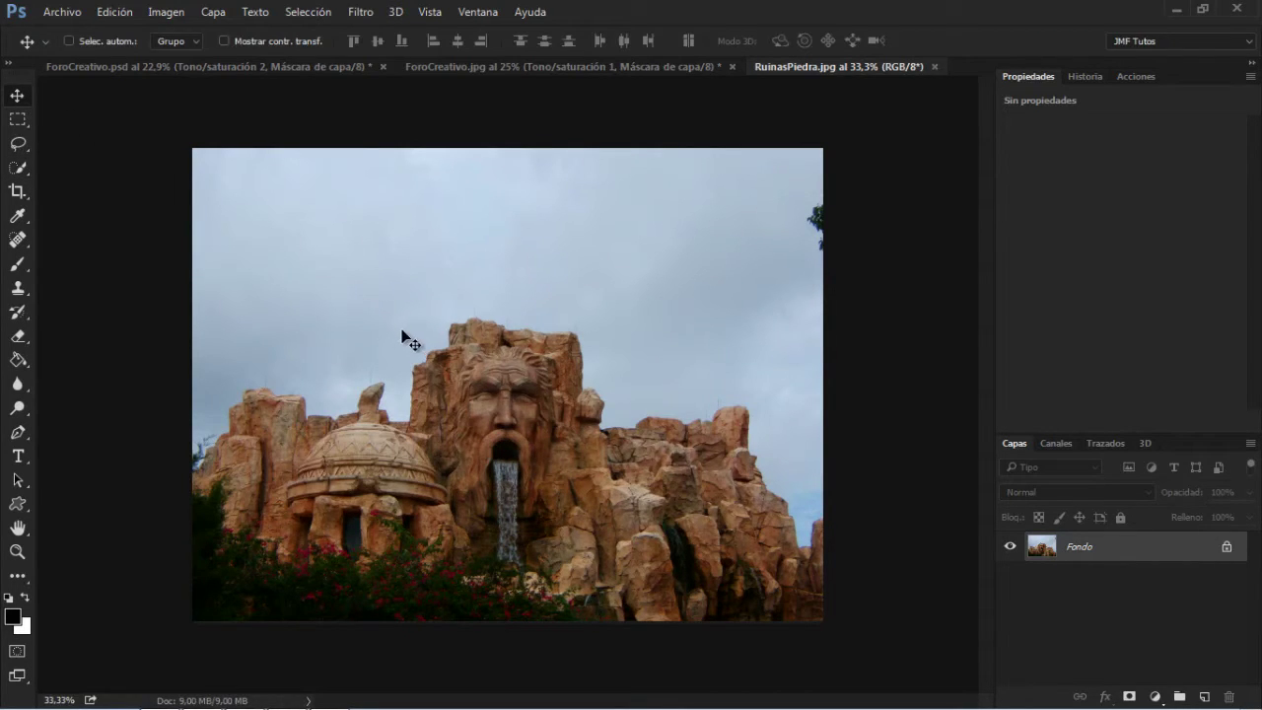
pyautogui.moveTo(410, 331); pyautogui.dragTo(284, 71)
pyautogui.click(432, 67)
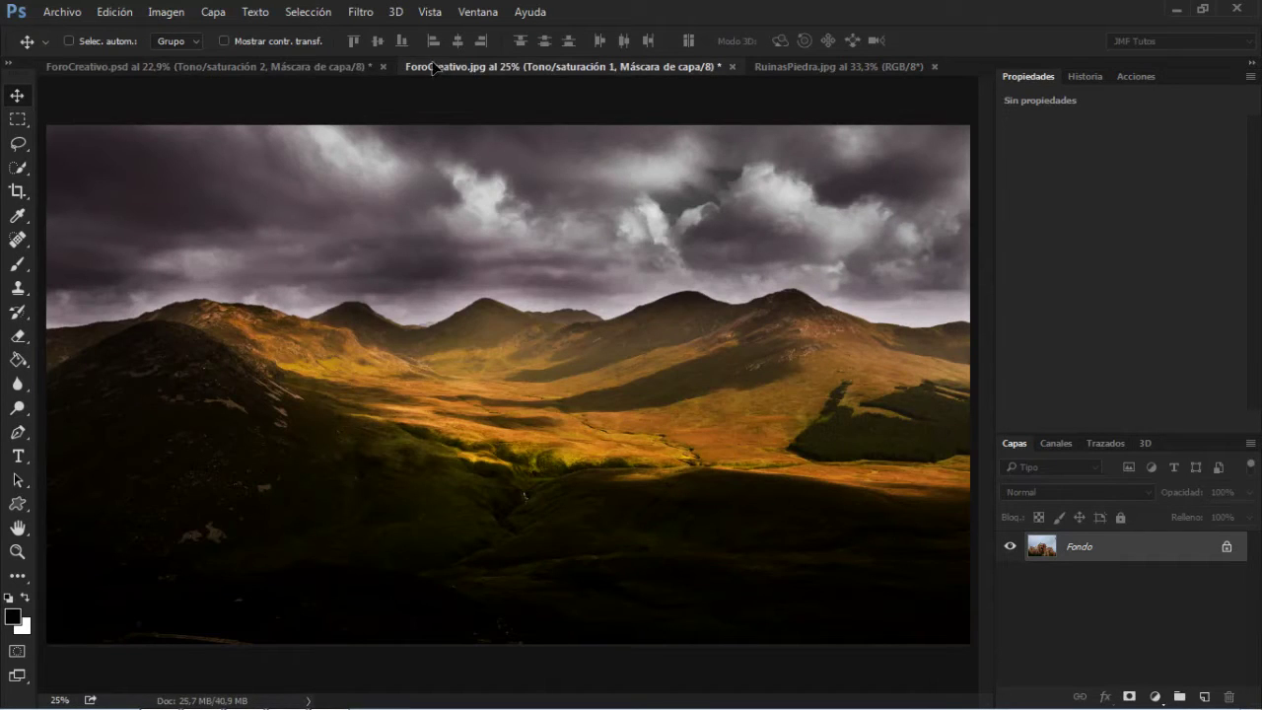
pyautogui.moveTo(432, 67); pyautogui.dragTo(465, 253)
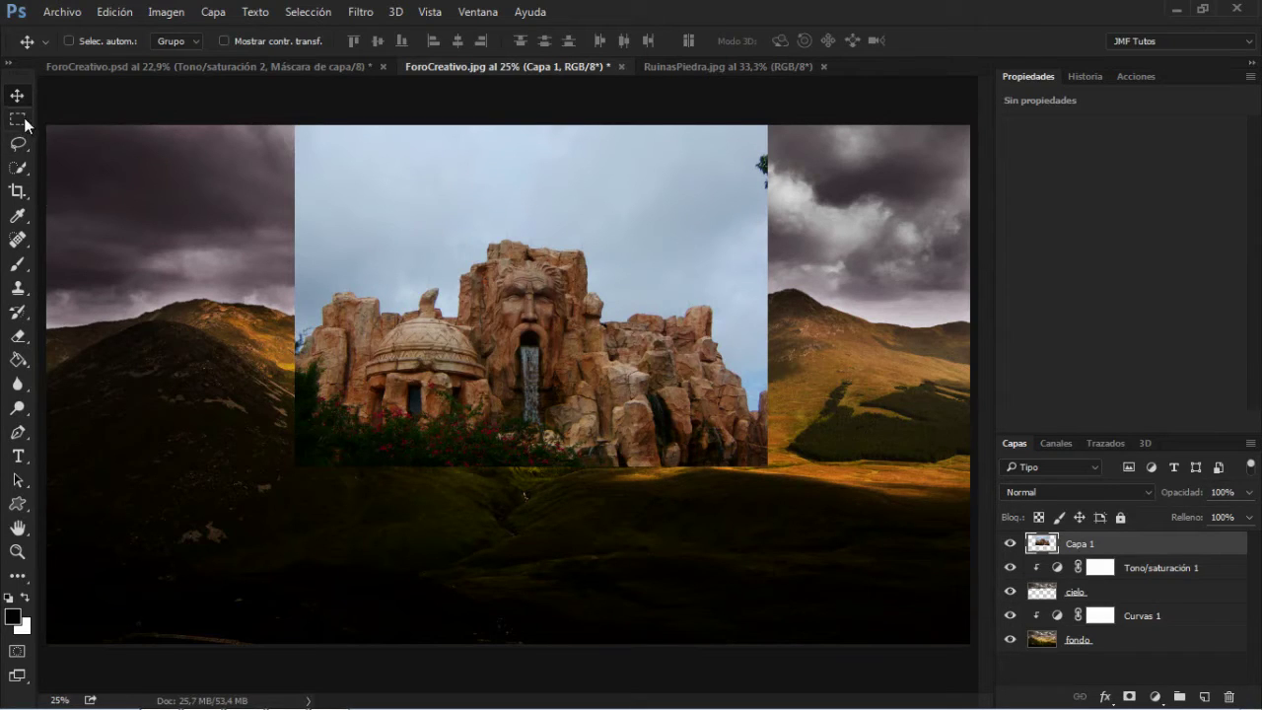
# - Select the sky around the ruins with Quick Selection, and hide it using an inverted layer mask on Capa 1
pyautogui.click(19, 168)
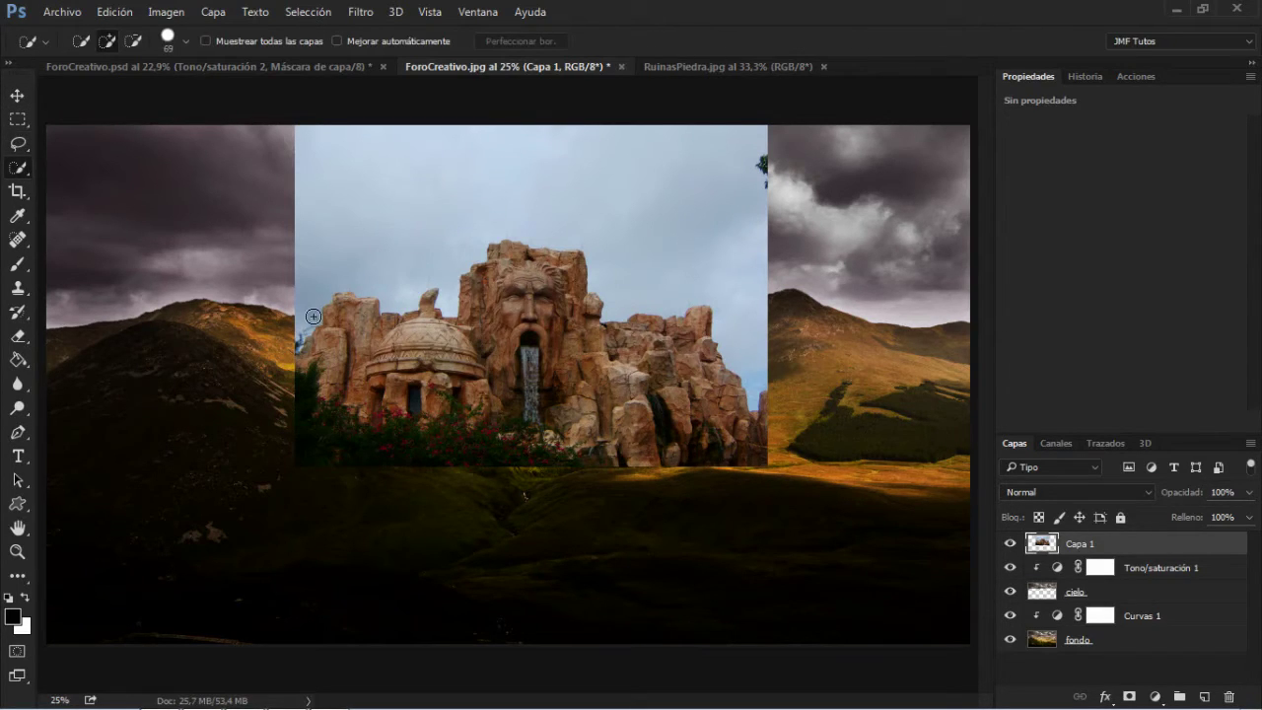
pyautogui.moveTo(308, 302)
pyautogui.mouseDown()
pyautogui.moveTo(313, 264)
pyautogui.moveTo(360, 211)
pyautogui.moveTo(403, 231)
pyautogui.moveTo(501, 181)
pyautogui.moveTo(598, 157)
pyautogui.moveTo(569, 190)
pyautogui.moveTo(470, 220)
pyautogui.mouseUp()
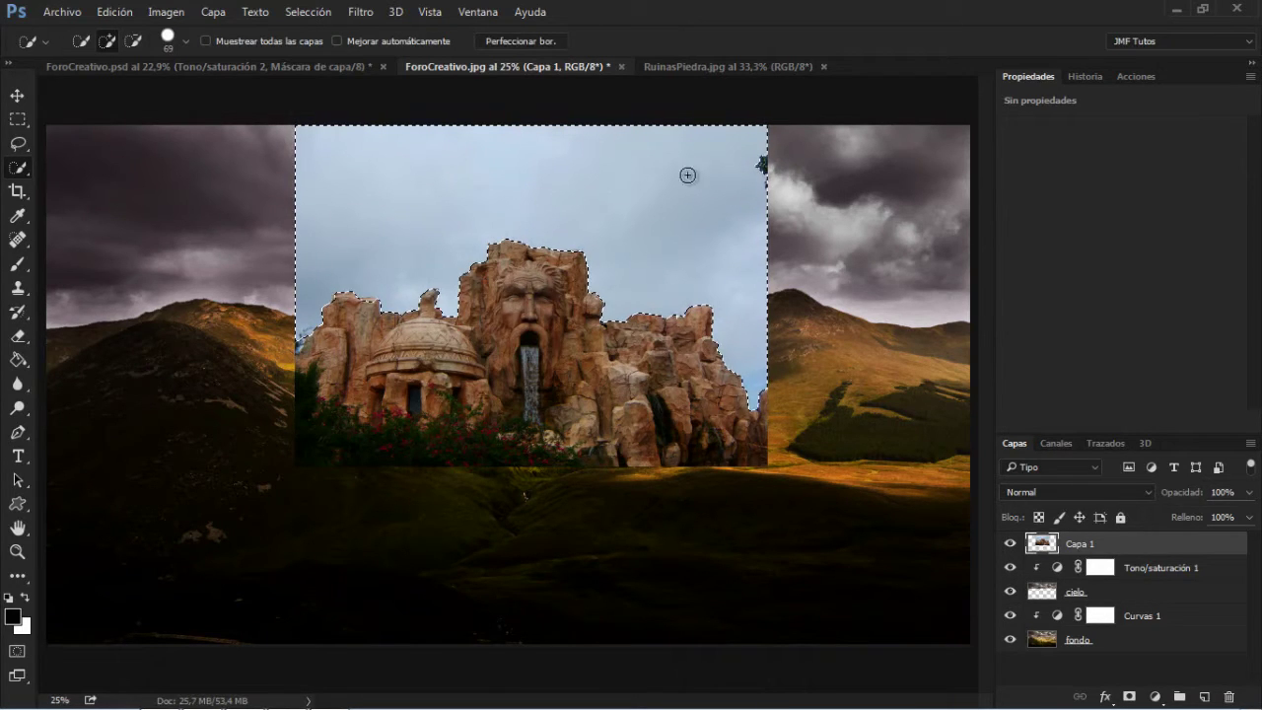
pyautogui.click(762, 165)
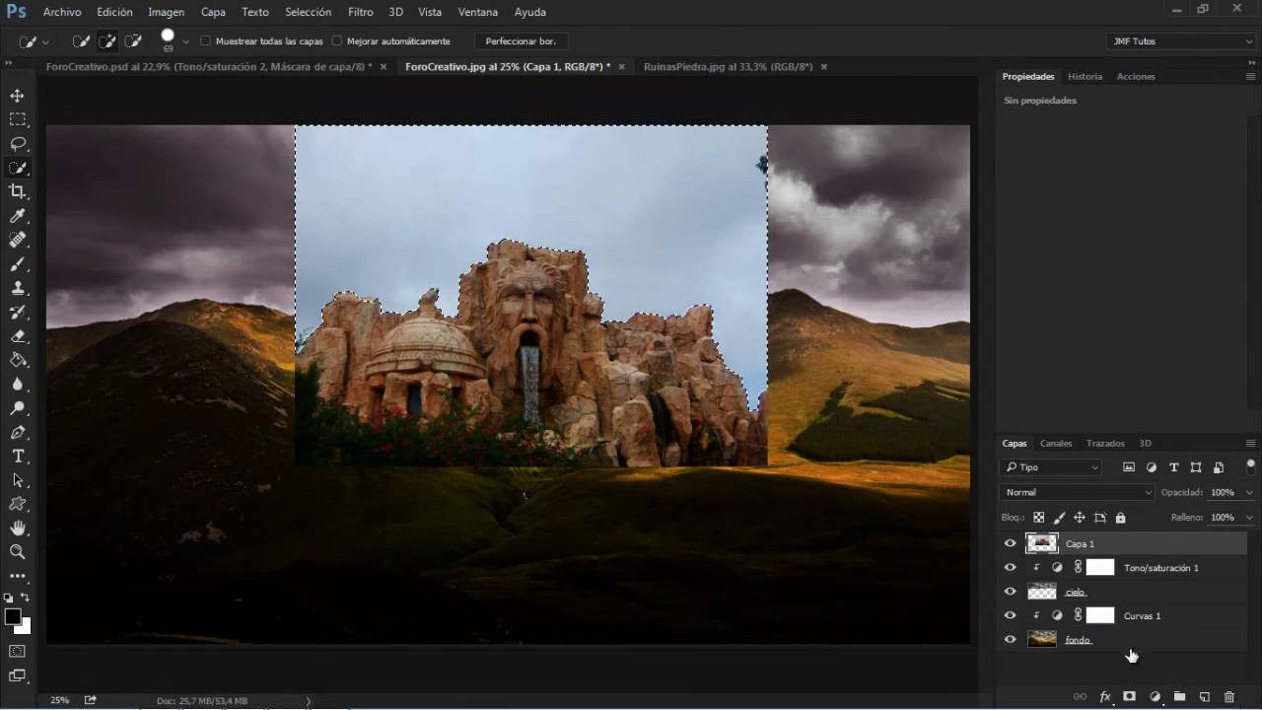
pyautogui.click(1129, 697)
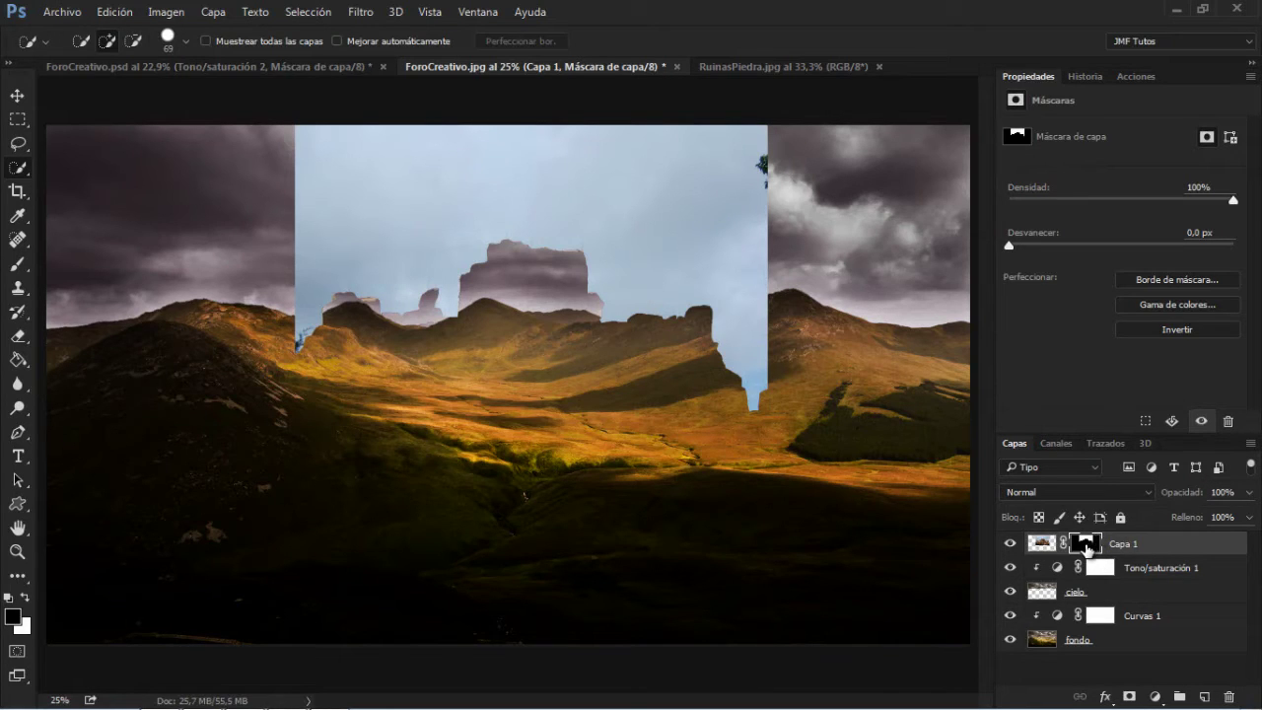
pyautogui.press('i')
pyautogui.hotkey('ctrl', 'i')
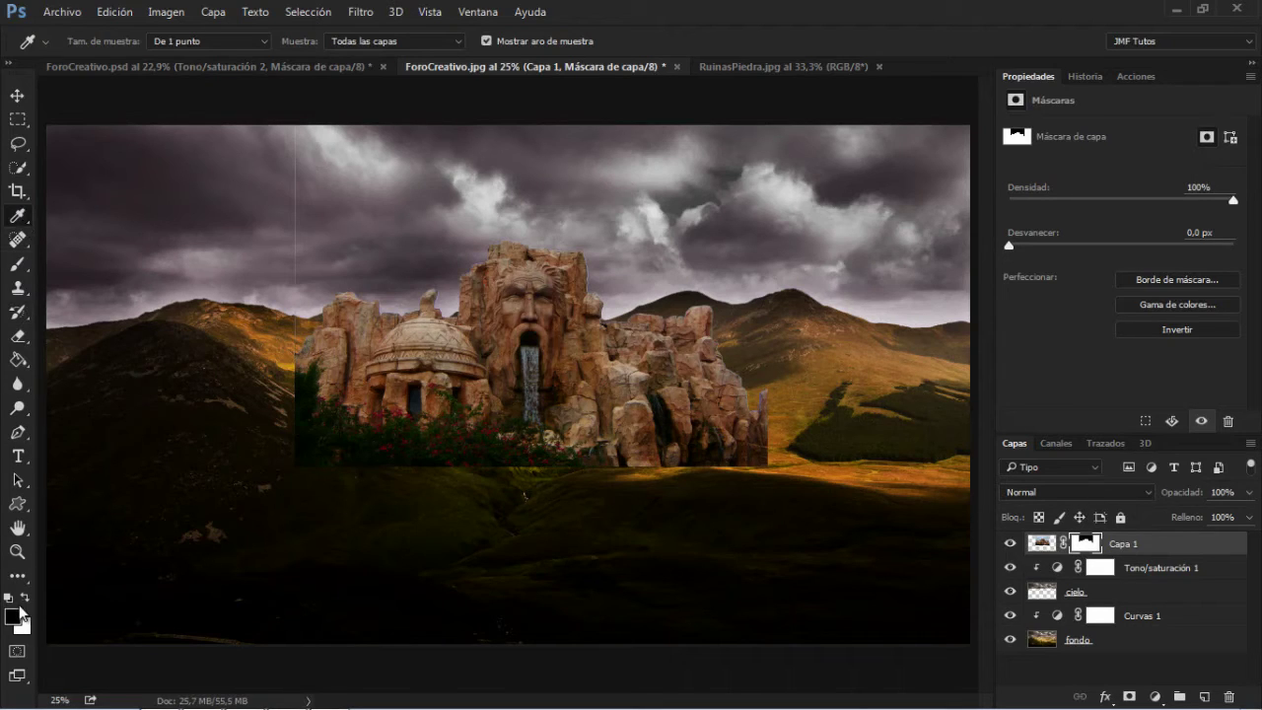
# - Paint out the thin vertical line remaining in the sky beside the ruins on the Capa 1 mask, using a black brush at 100% opacity
pyautogui.click(19, 266)
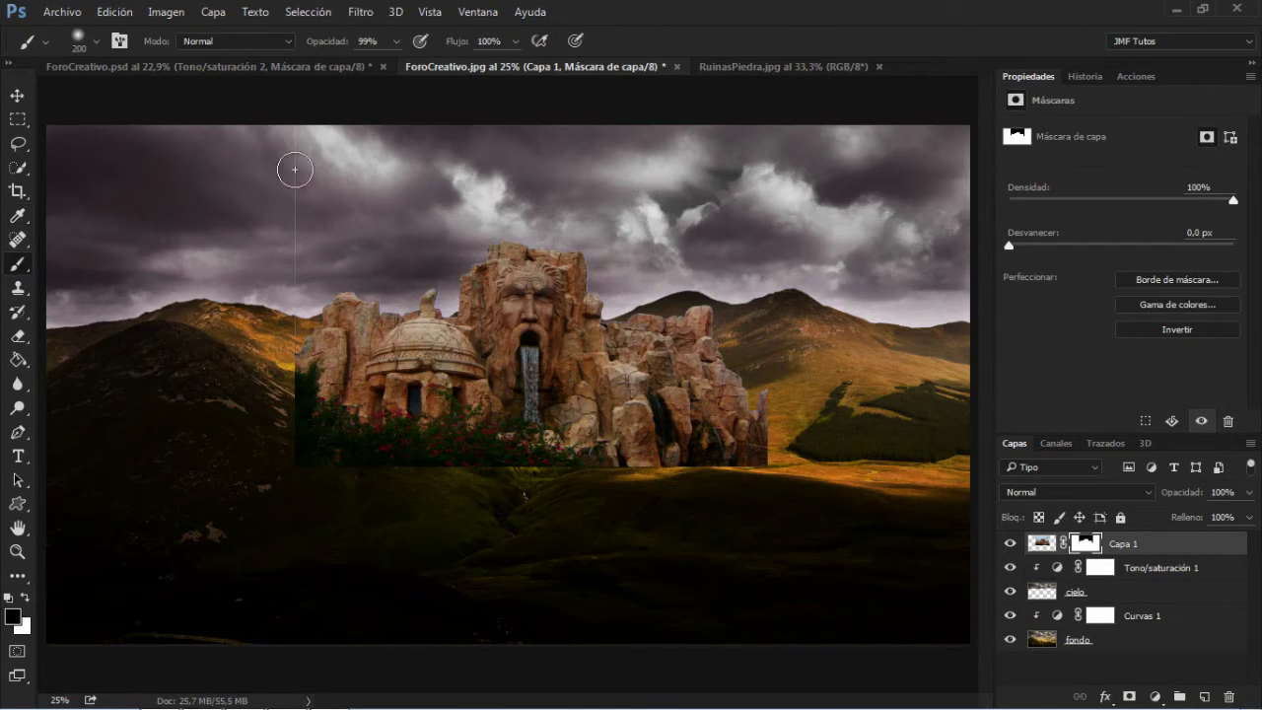
pyautogui.click(394, 41)
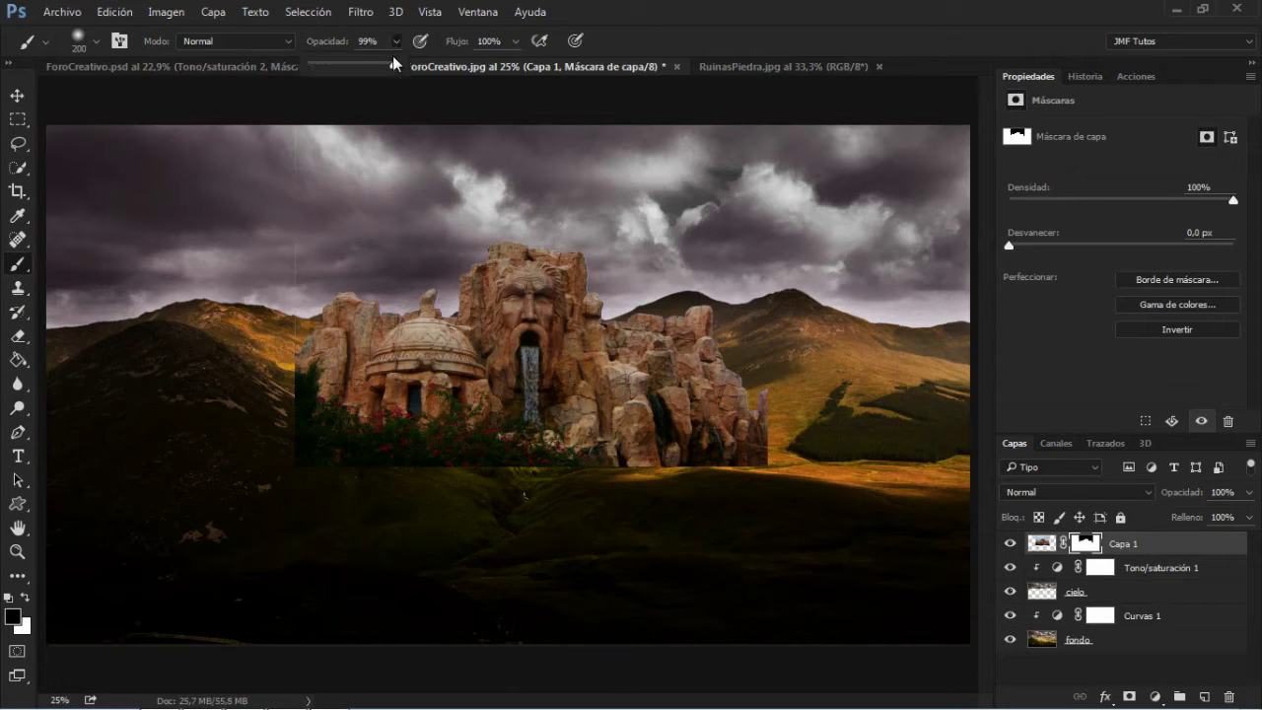
pyautogui.click(289, 268)
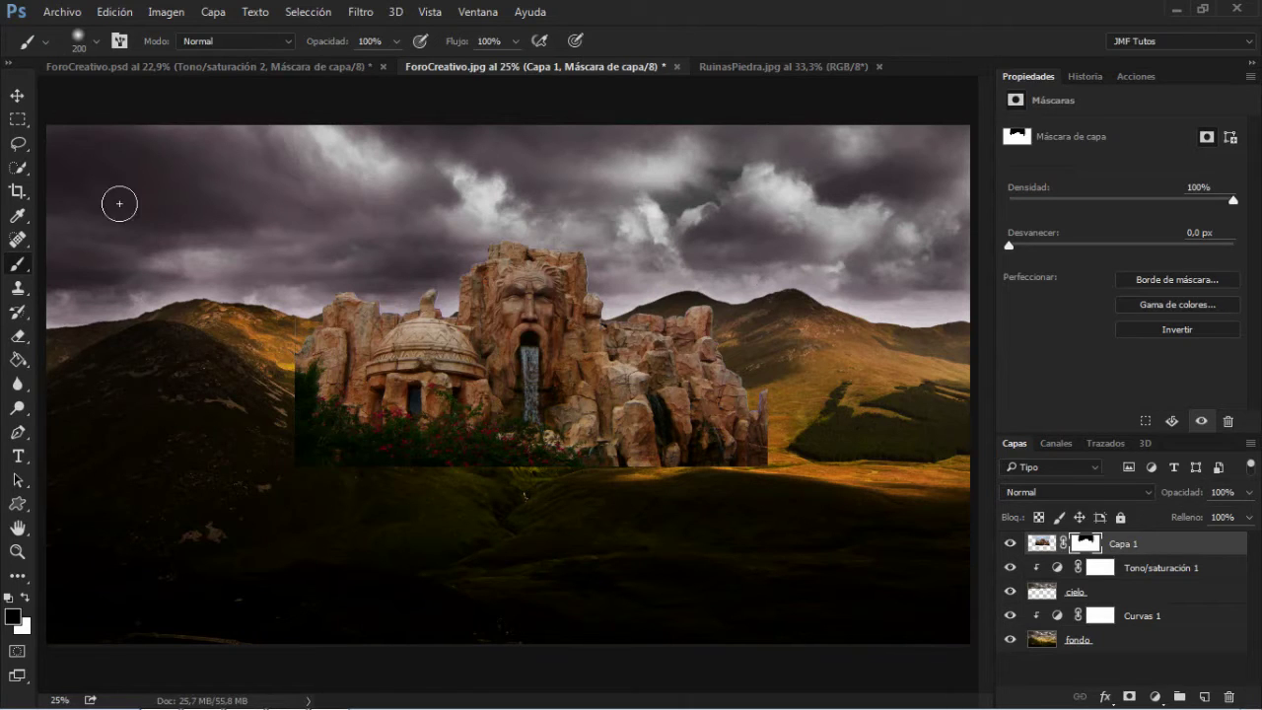
# - Move the ruins layer up so that its base sits on the hills behind the valley
pyautogui.click(18, 96)
pyautogui.moveTo(604, 415); pyautogui.dragTo(596, 342)
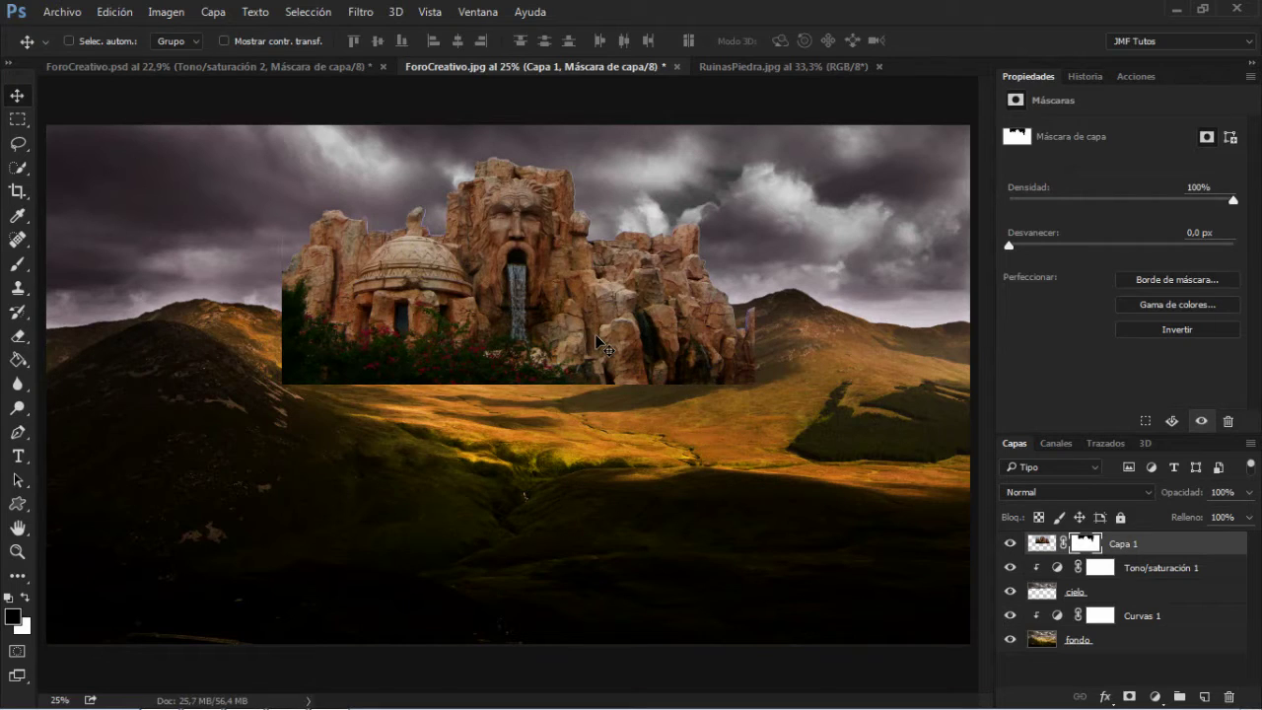
pyautogui.rightClick(331, 391)
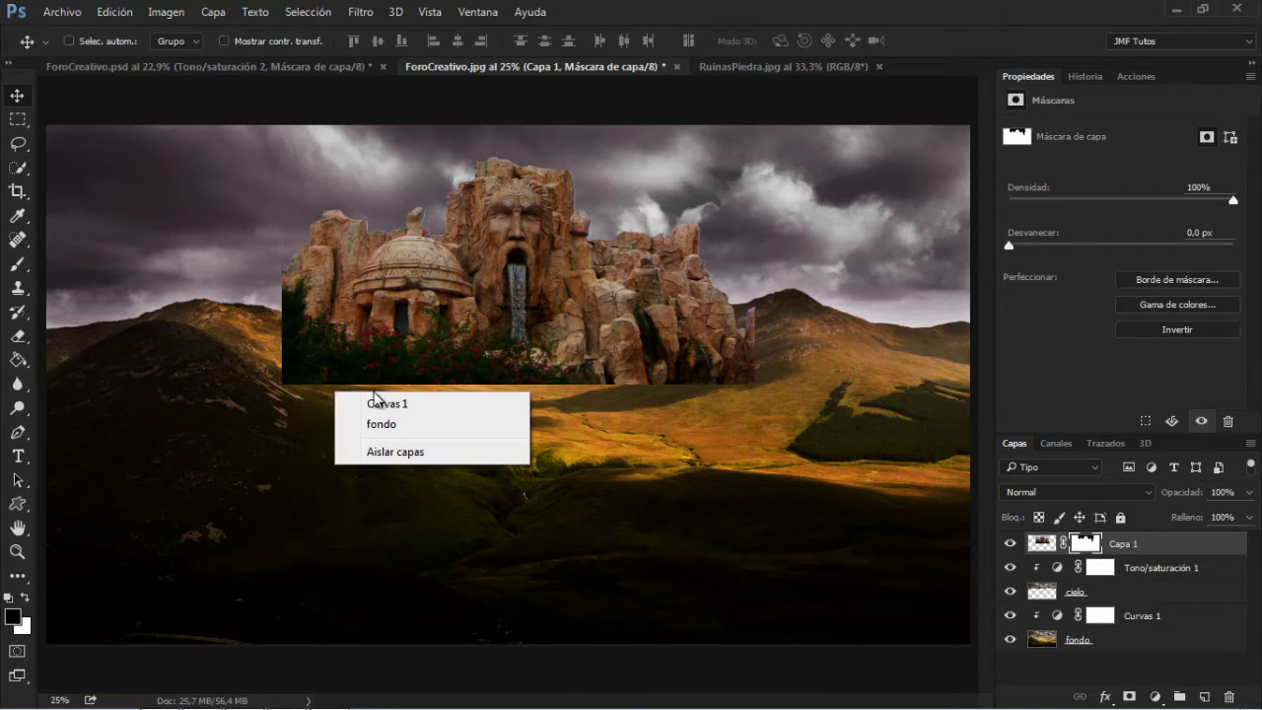
pyautogui.click(31, 269)
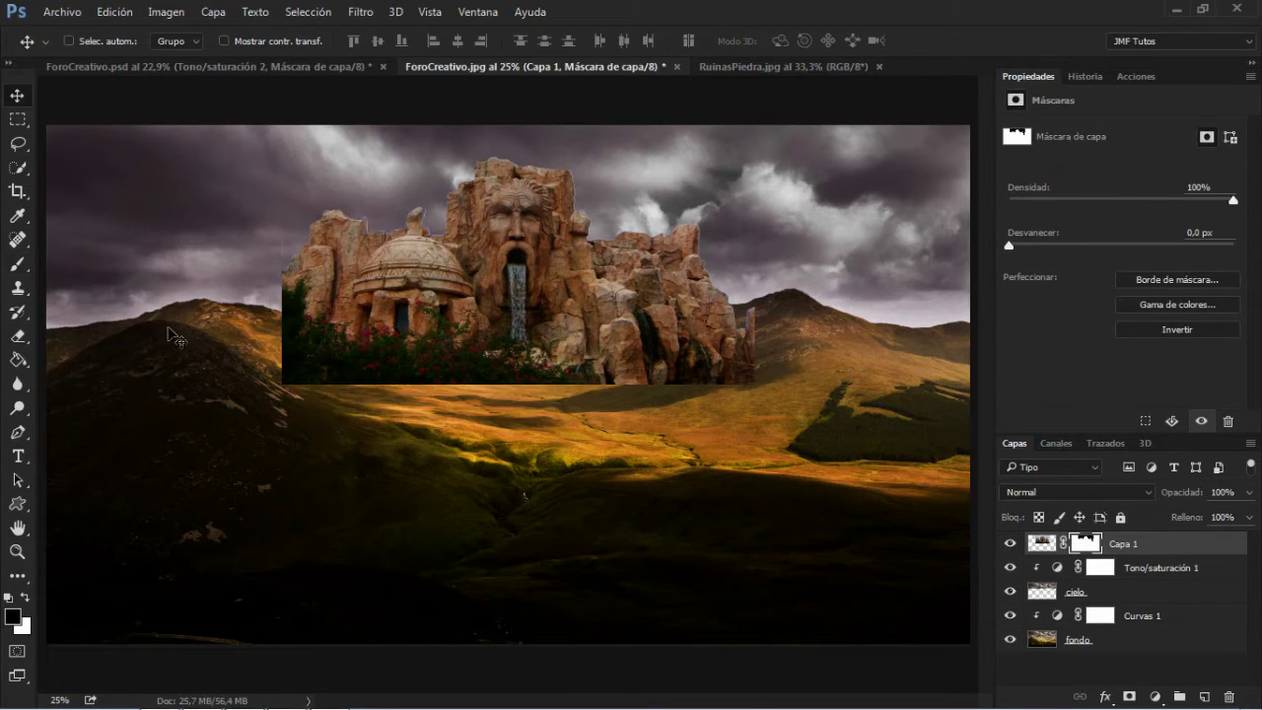
# - Blend the ruins' left edge and straight base into the hills on the Capa 1 mask, using a soft 183 px black brush at 51% and 100% opacity
pyautogui.click(18, 265)
pyautogui.rightClick(249, 339)
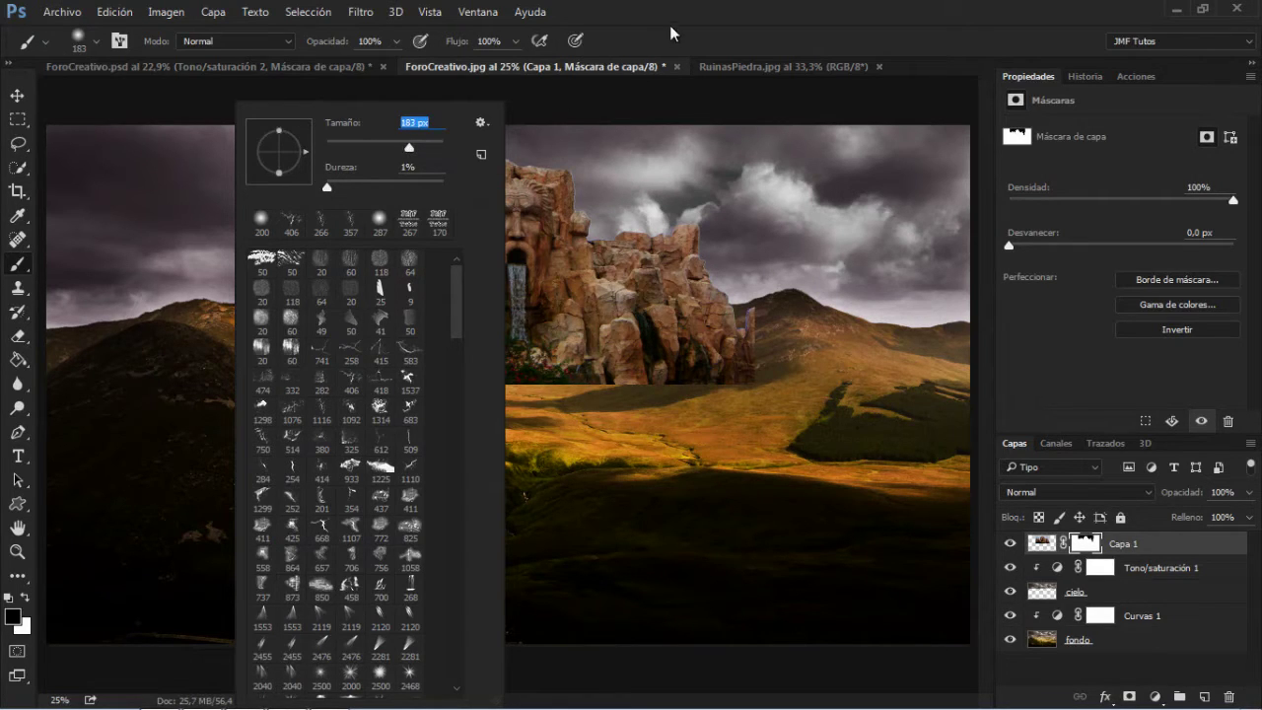
pyautogui.click(635, 23)
pyautogui.click(396, 42)
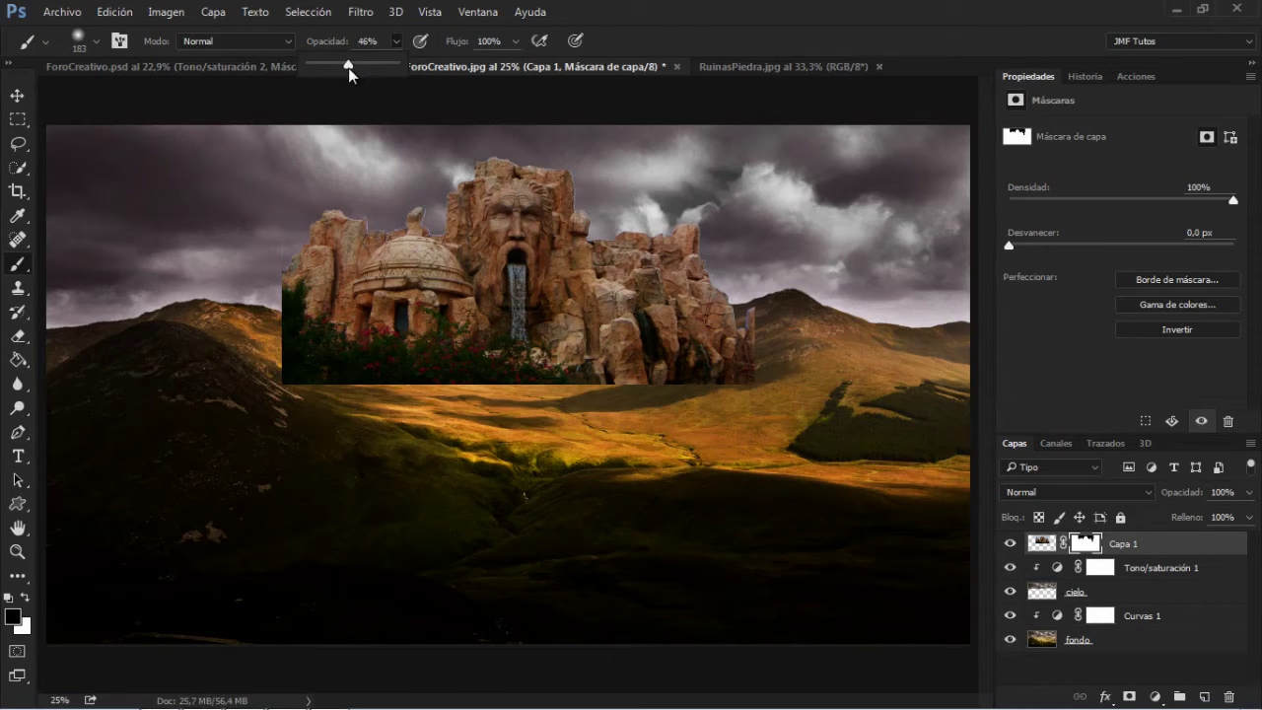
pyautogui.click(273, 301)
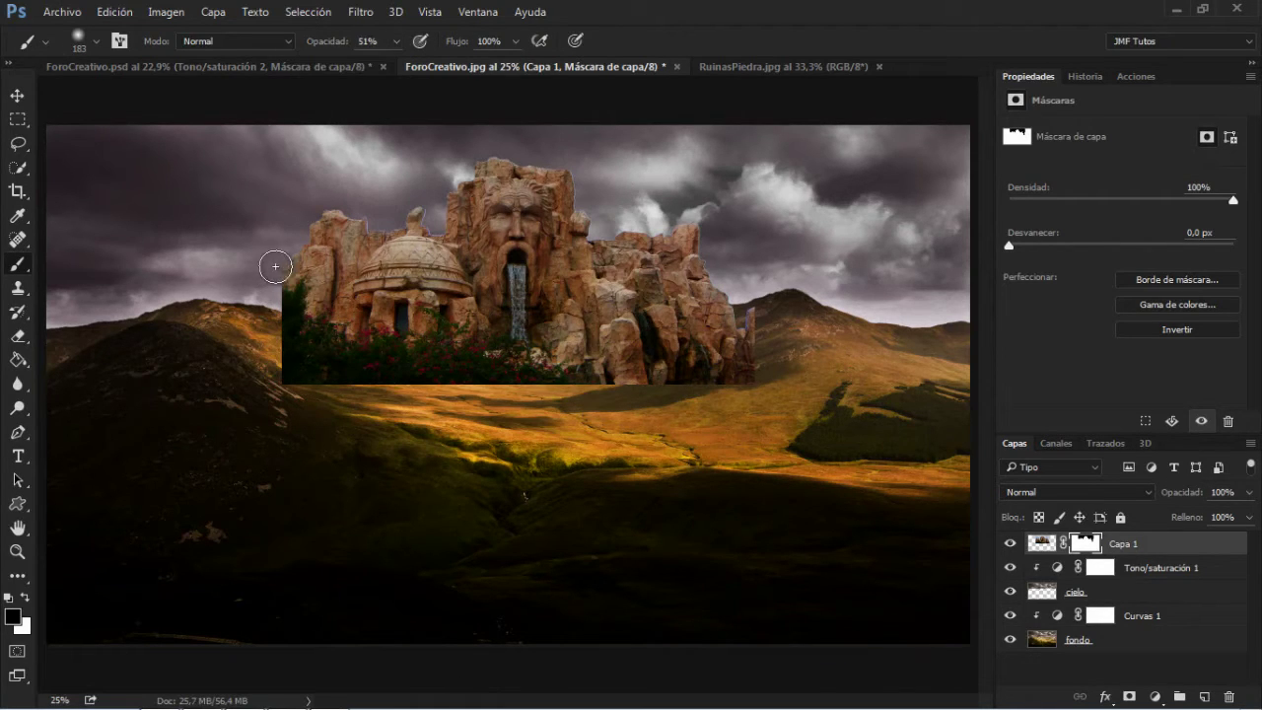
pyautogui.moveTo(287, 254)
pyautogui.mouseDown()
pyautogui.moveTo(292, 382)
pyautogui.moveTo(277, 321)
pyautogui.moveTo(287, 368)
pyautogui.moveTo(279, 337)
pyautogui.moveTo(276, 300)
pyautogui.moveTo(283, 358)
pyautogui.moveTo(280, 273)
pyautogui.moveTo(311, 393)
pyautogui.mouseUp()
pyautogui.moveTo(392, 45); pyautogui.dragTo(482, 128)
pyautogui.moveTo(299, 374)
pyautogui.mouseDown()
pyautogui.moveTo(277, 342)
pyautogui.moveTo(312, 389)
pyautogui.moveTo(615, 391)
pyautogui.moveTo(599, 398)
pyautogui.moveTo(645, 375)
pyautogui.moveTo(625, 385)
pyautogui.moveTo(720, 364)
pyautogui.moveTo(756, 338)
pyautogui.moveTo(764, 310)
pyautogui.moveTo(745, 386)
pyautogui.moveTo(679, 389)
pyautogui.moveTo(683, 372)
pyautogui.moveTo(646, 385)
pyautogui.moveTo(715, 362)
pyautogui.mouseUp()
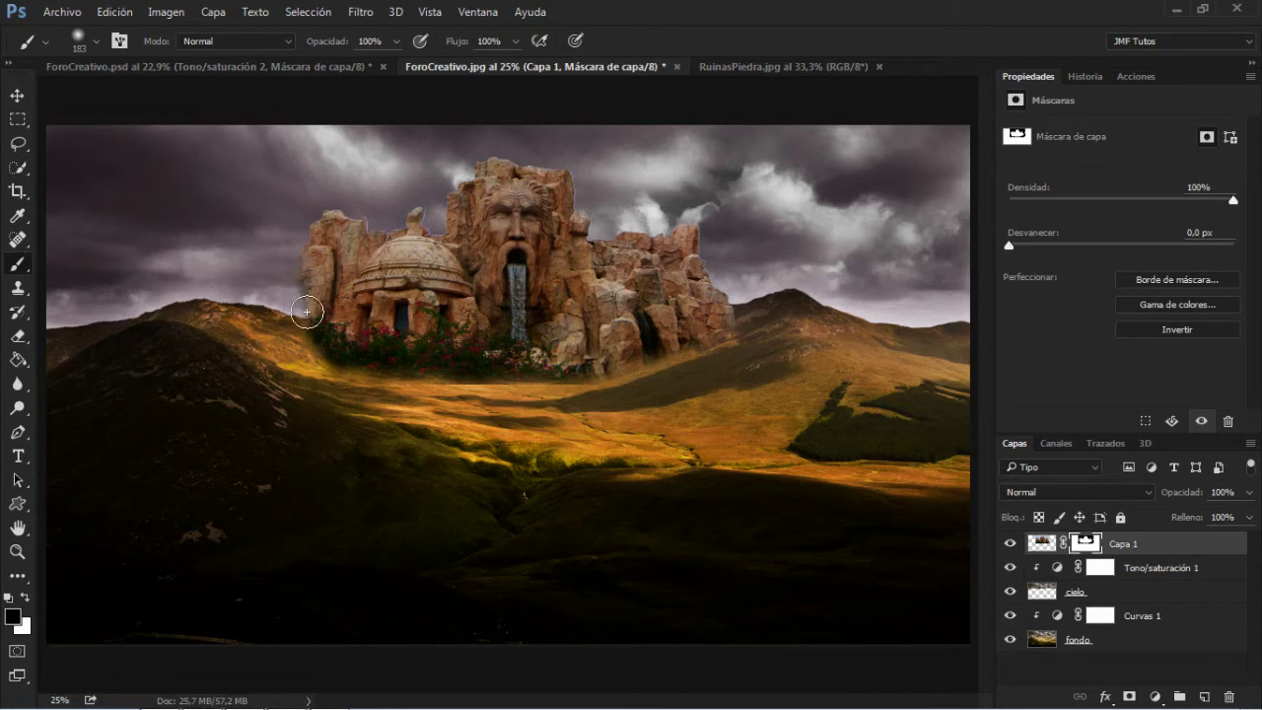
# - Restore the over-erased left edge of the ruins by painting white on the Capa 1 mask at 100% opacity
pyautogui.click(25, 596)
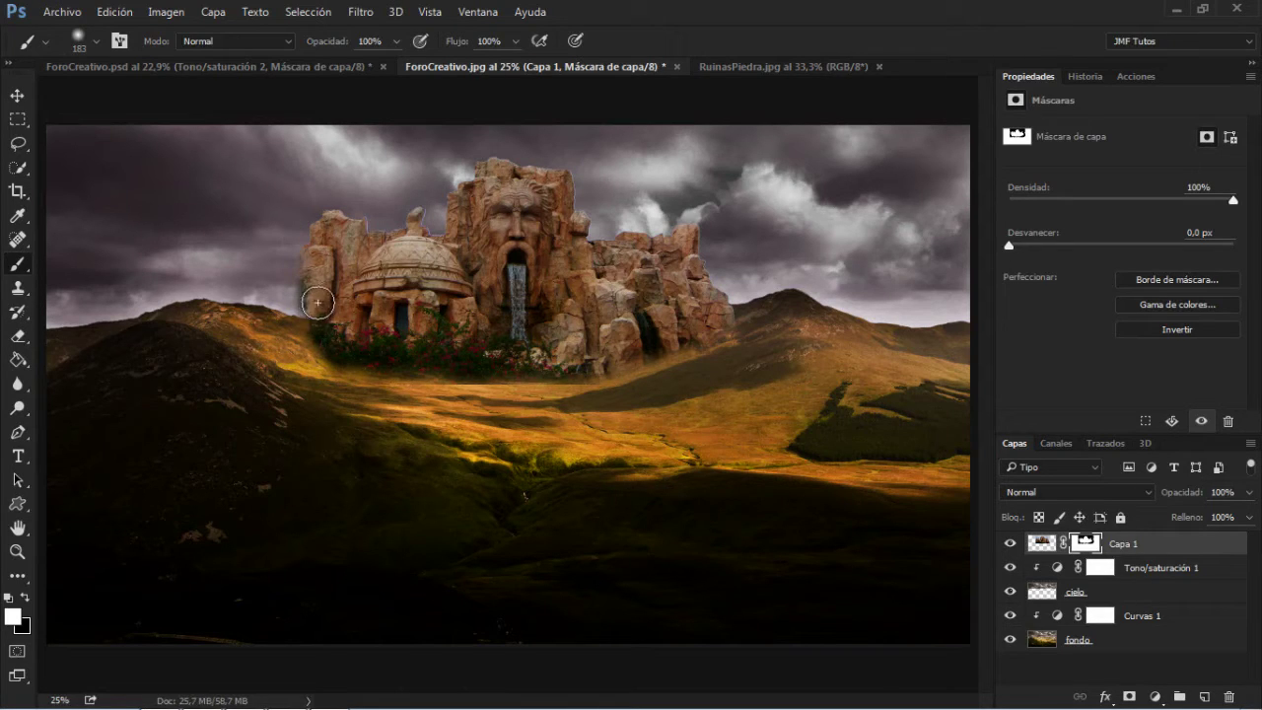
pyautogui.moveTo(317, 303)
pyautogui.mouseDown()
pyautogui.moveTo(321, 253)
pyautogui.moveTo(314, 260)
pyautogui.moveTo(348, 237)
pyautogui.moveTo(378, 266)
pyautogui.moveTo(498, 313)
pyautogui.mouseUp()
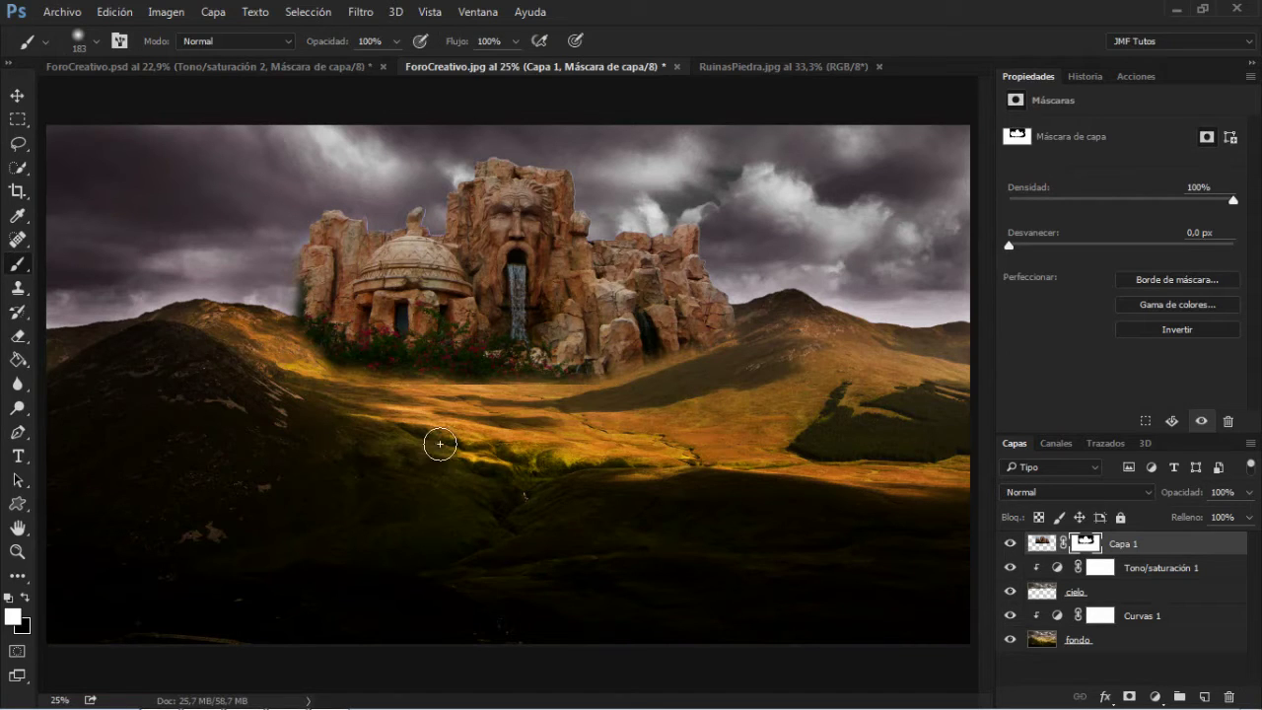
pyautogui.click(24, 597)
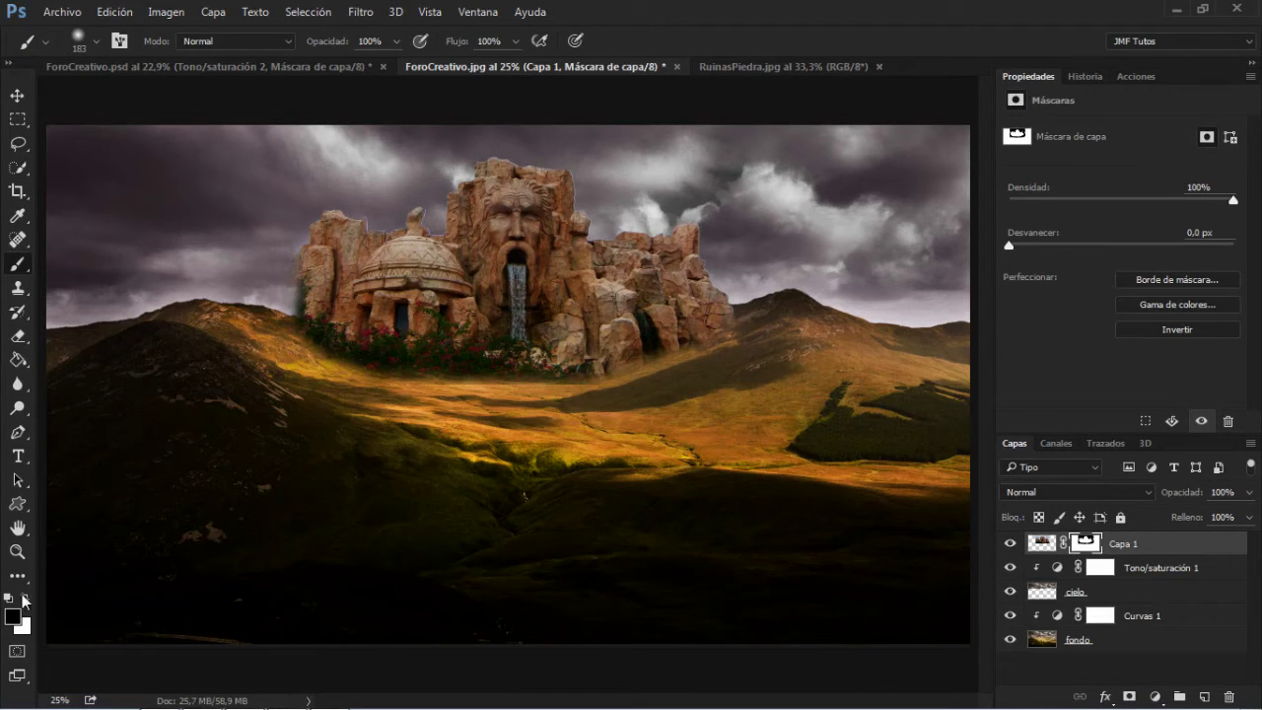
# - Bring back the rock bases along the right hillside on the Capa 1 mask, using a white 183 px brush at 23% and 43% opacity
pyautogui.click(18, 551)
pyautogui.moveTo(714, 331); pyautogui.dragTo(663, 339)
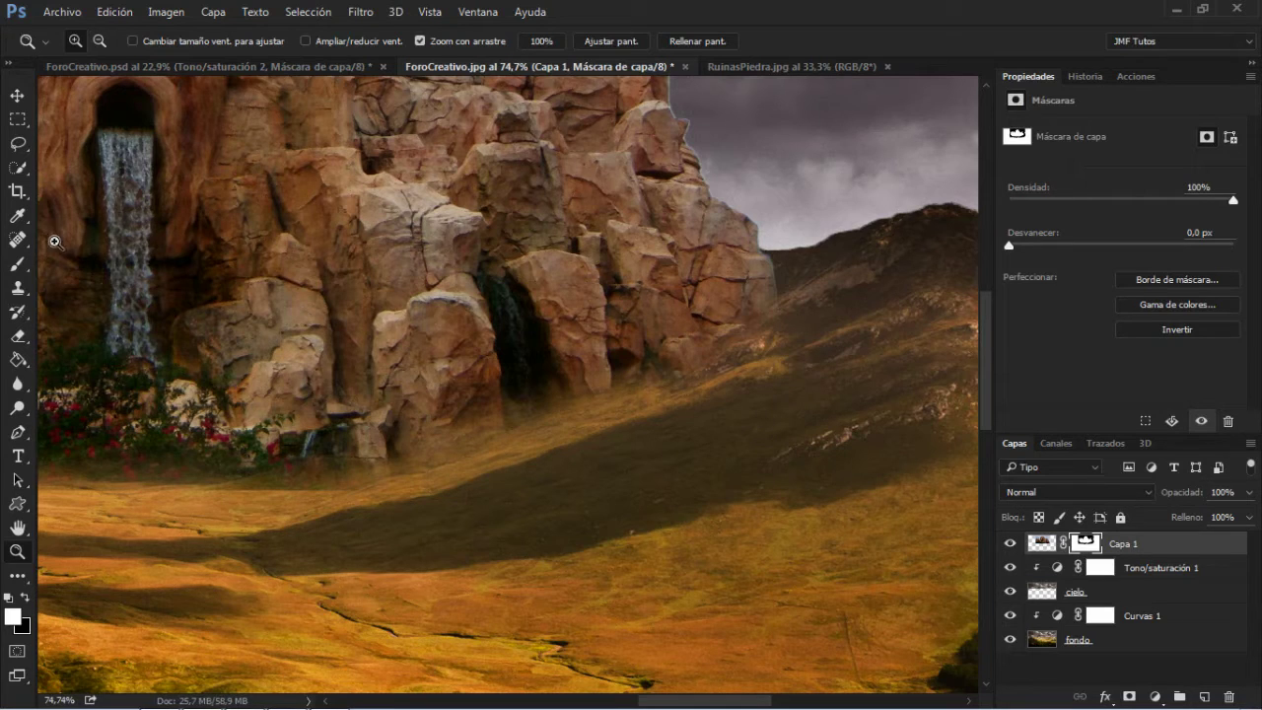
pyautogui.click(17, 264)
pyautogui.click(394, 42)
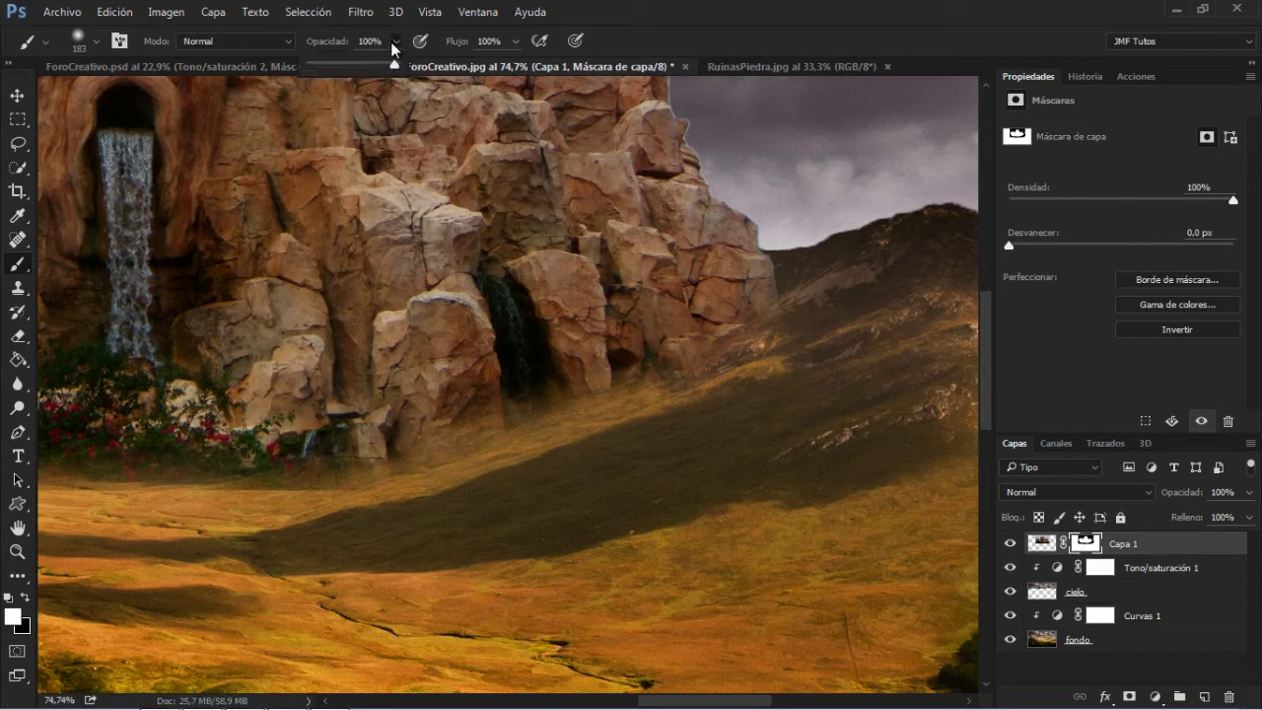
pyautogui.click(328, 65)
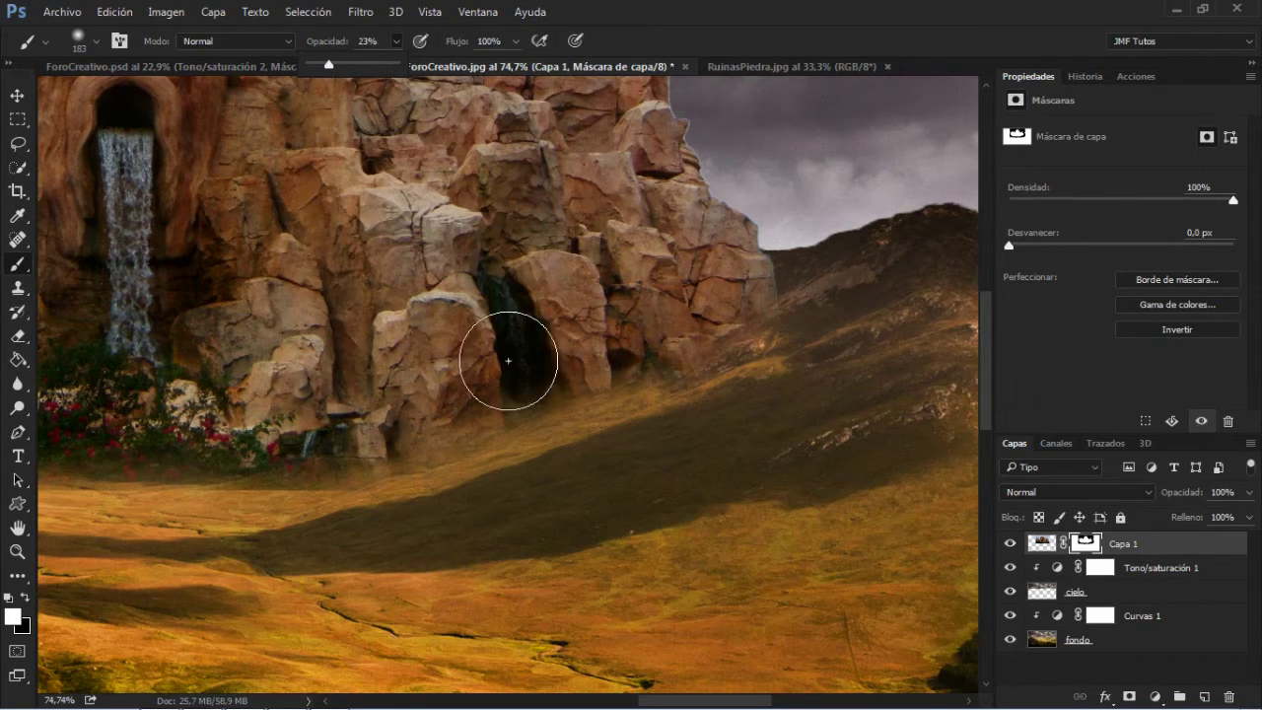
pyautogui.moveTo(546, 352); pyautogui.dragTo(510, 395)
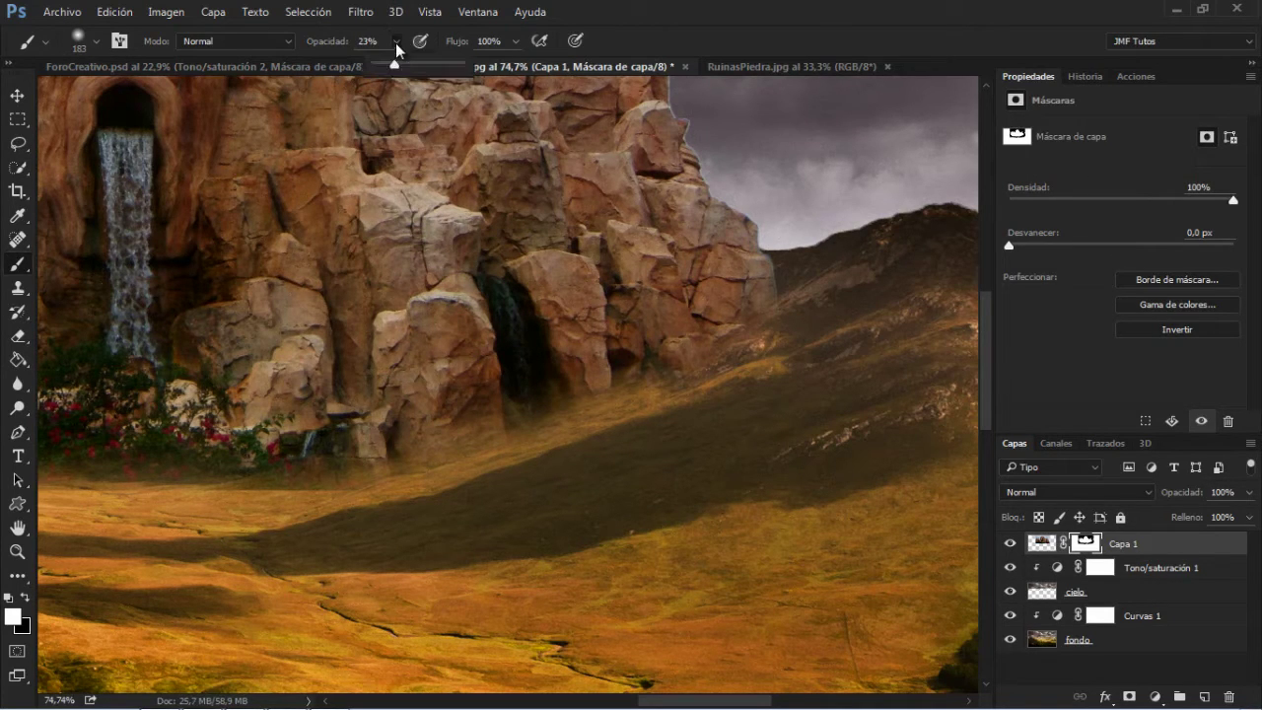
pyautogui.moveTo(403, 67); pyautogui.dragTo(414, 67)
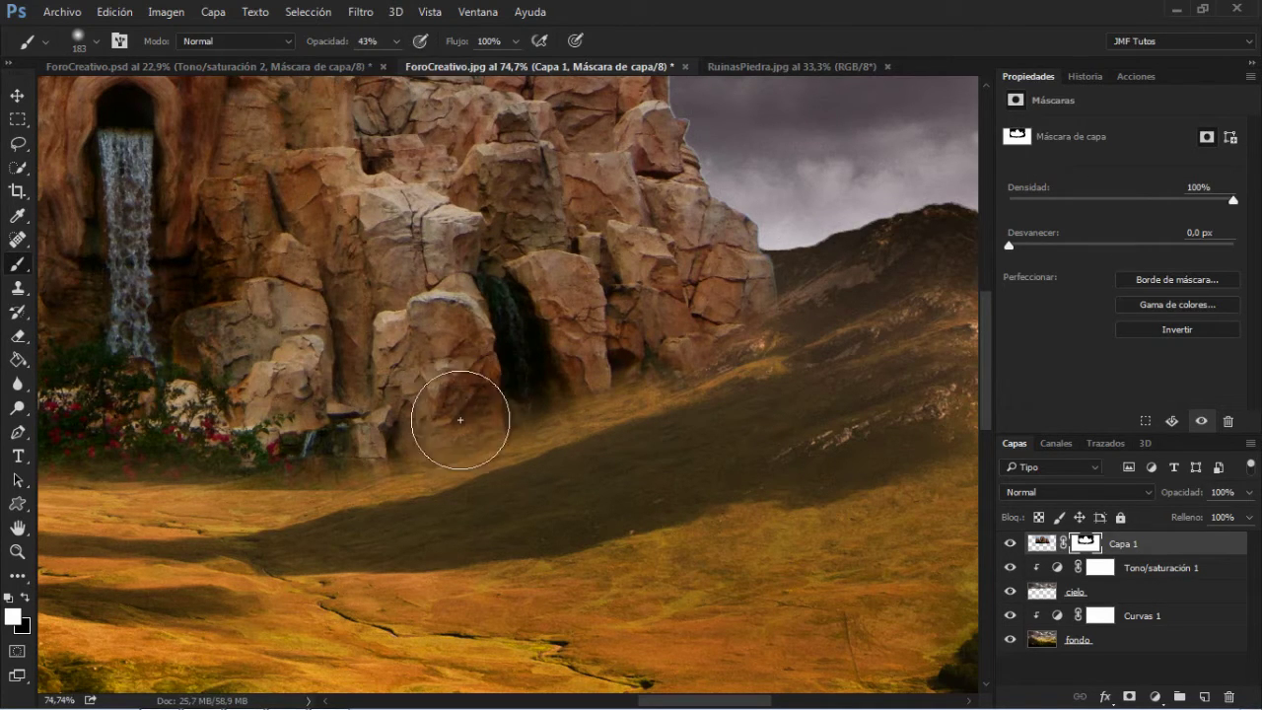
pyautogui.moveTo(446, 420)
pyautogui.mouseDown()
pyautogui.moveTo(431, 423)
pyautogui.moveTo(555, 358)
pyautogui.moveTo(515, 394)
pyautogui.moveTo(729, 310)
pyautogui.mouseUp()
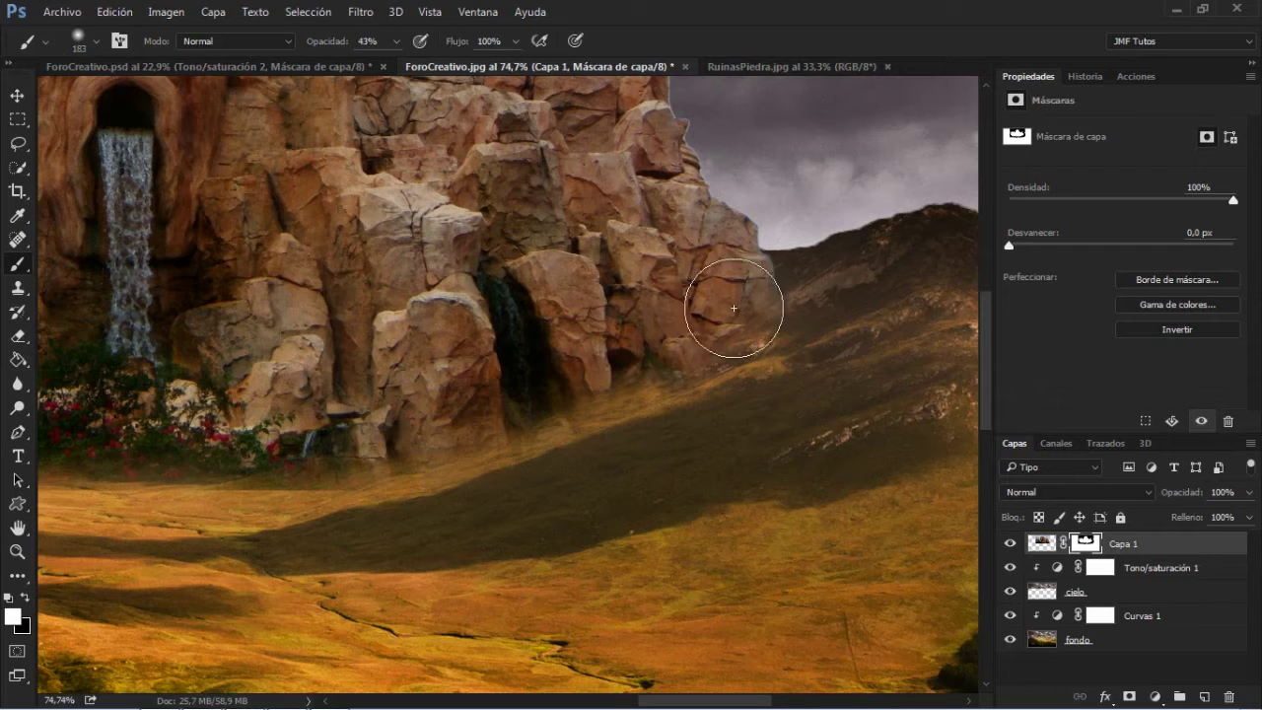
pyautogui.moveTo(273, 435)
pyautogui.mouseDown()
pyautogui.moveTo(244, 423)
pyautogui.moveTo(117, 424)
pyautogui.mouseUp()
# - Refine the base of the rocks beside the waterfall on the mask, using a hard-edged 70 px white brush at 43% opacity and 100% hardness
pyautogui.press('space')
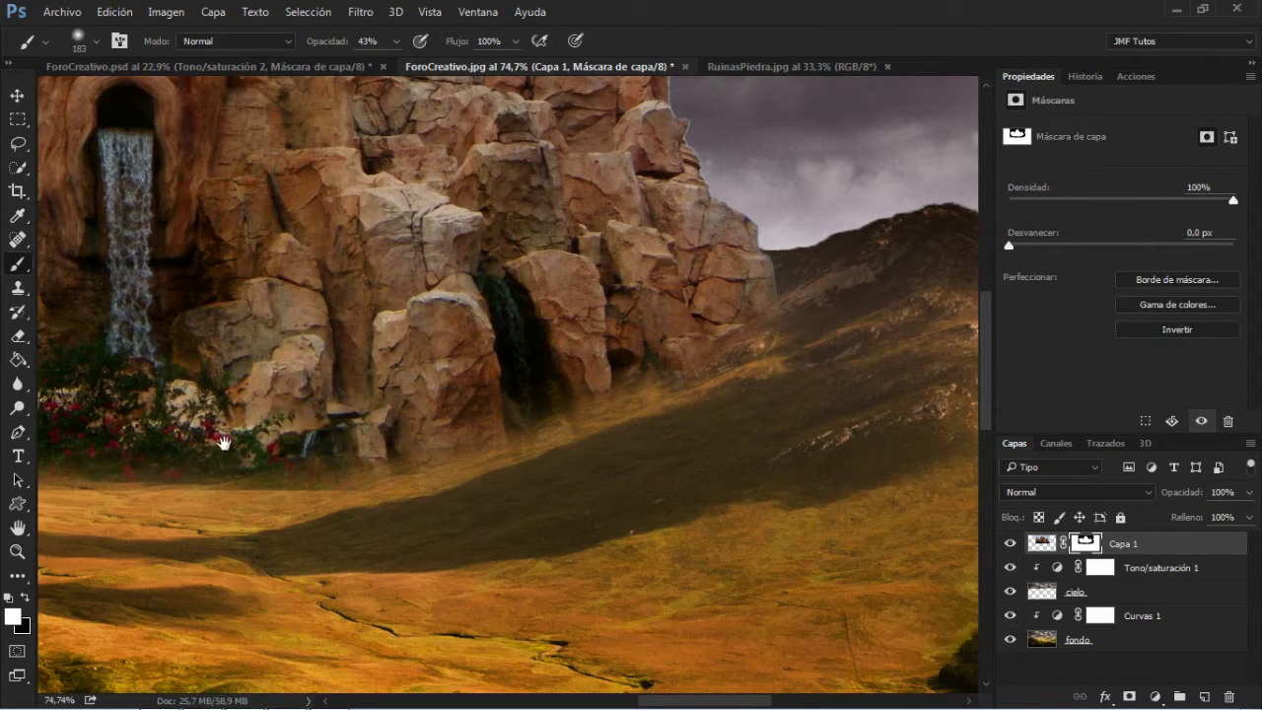
pyautogui.moveTo(222, 439)
pyautogui.mouseDown()
pyautogui.moveTo(419, 384)
pyautogui.moveTo(547, 371)
pyautogui.mouseUp()
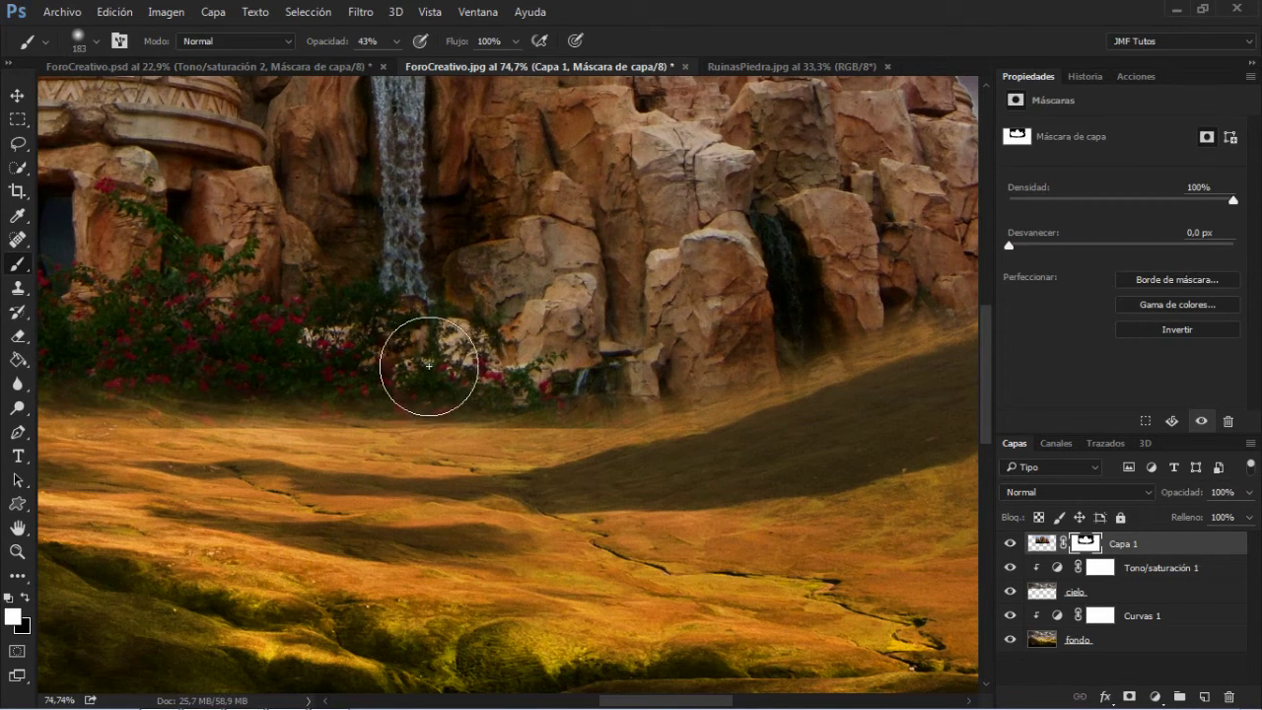
pyautogui.rightClick(567, 333)
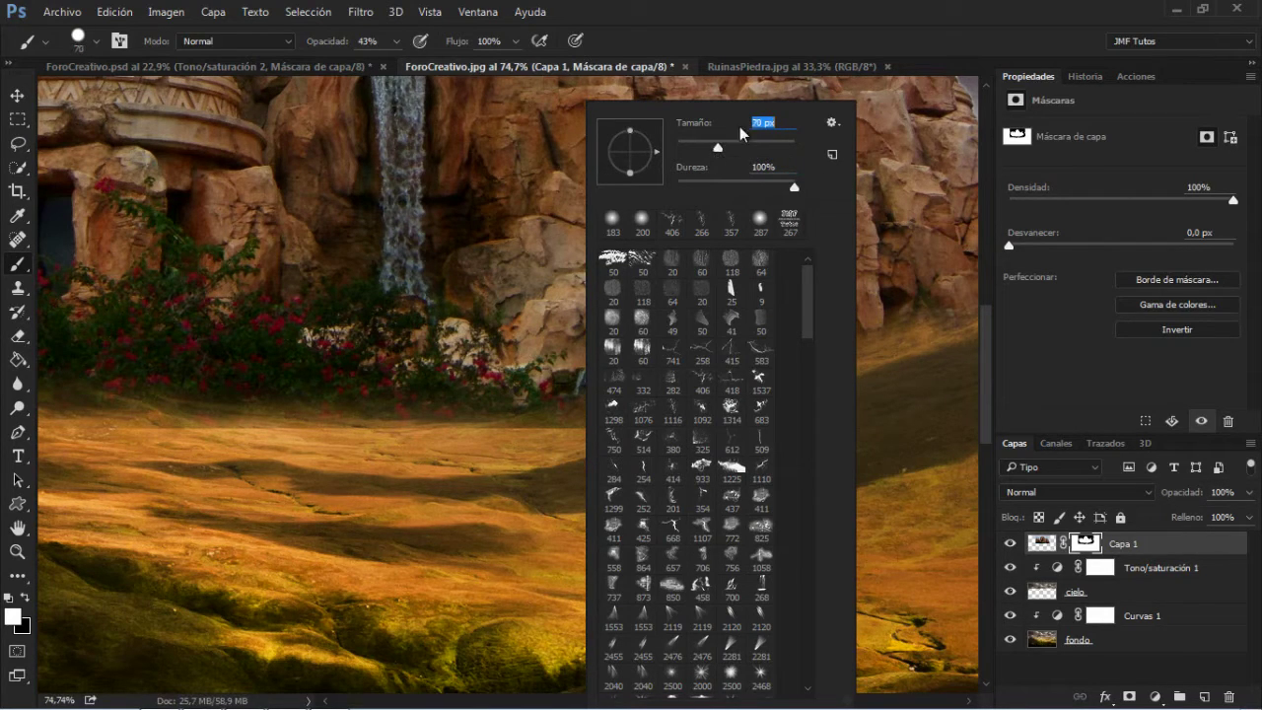
pyautogui.click(754, 12)
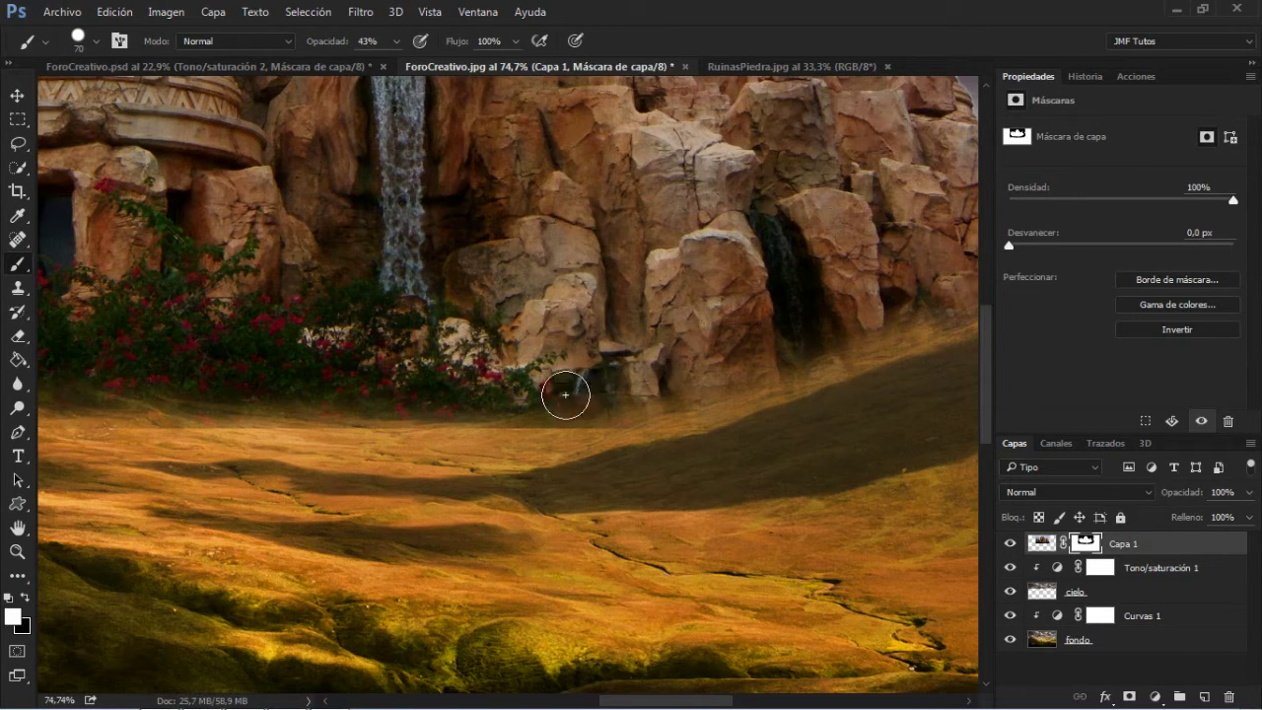
pyautogui.moveTo(564, 396)
pyautogui.mouseDown()
pyautogui.moveTo(611, 397)
pyautogui.moveTo(624, 378)
pyautogui.moveTo(646, 395)
pyautogui.moveTo(626, 397)
pyautogui.moveTo(672, 371)
pyautogui.moveTo(748, 361)
pyautogui.moveTo(864, 300)
pyautogui.mouseUp()
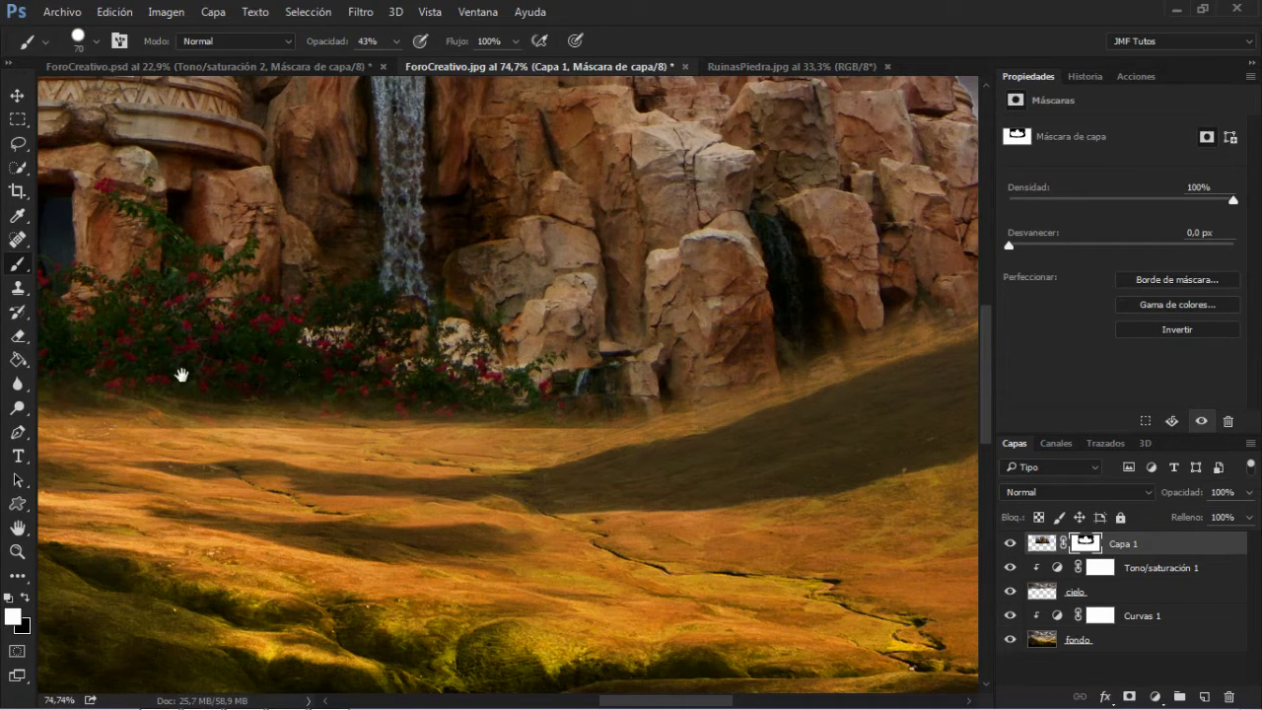
# - Paint the green bush at the far left of the ruins back in on the mask, using white and raising brush opacity to 100%
pyautogui.moveTo(181, 374); pyautogui.dragTo(704, 417)
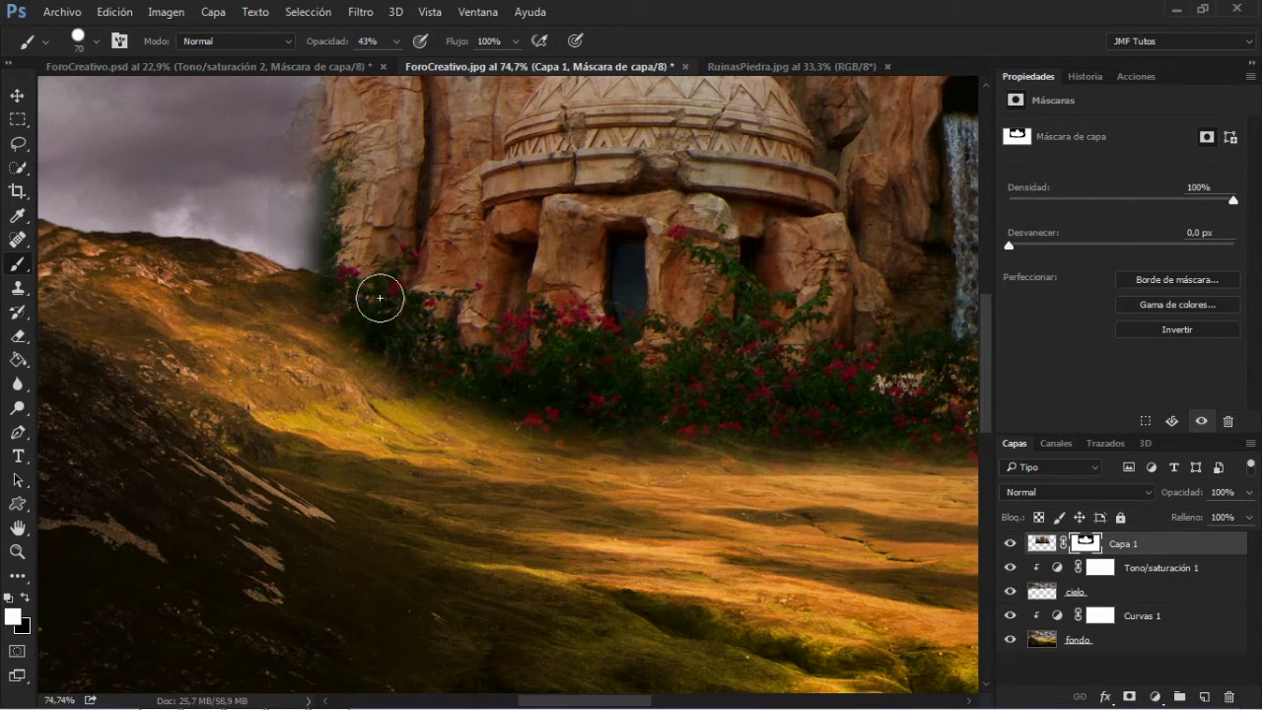
pyautogui.moveTo(341, 184)
pyautogui.mouseDown()
pyautogui.moveTo(342, 266)
pyautogui.moveTo(330, 278)
pyautogui.moveTo(371, 239)
pyautogui.moveTo(336, 290)
pyautogui.moveTo(347, 177)
pyautogui.moveTo(334, 138)
pyautogui.moveTo(346, 106)
pyautogui.moveTo(321, 118)
pyautogui.moveTo(306, 168)
pyautogui.moveTo(318, 120)
pyautogui.moveTo(288, 216)
pyautogui.moveTo(295, 198)
pyautogui.moveTo(295, 258)
pyautogui.moveTo(308, 263)
pyautogui.moveTo(292, 257)
pyautogui.moveTo(328, 257)
pyautogui.moveTo(304, 246)
pyautogui.moveTo(300, 264)
pyautogui.moveTo(293, 242)
pyautogui.moveTo(324, 100)
pyautogui.moveTo(320, 184)
pyautogui.moveTo(296, 244)
pyautogui.moveTo(304, 284)
pyautogui.moveTo(303, 211)
pyautogui.moveTo(295, 268)
pyautogui.mouseUp()
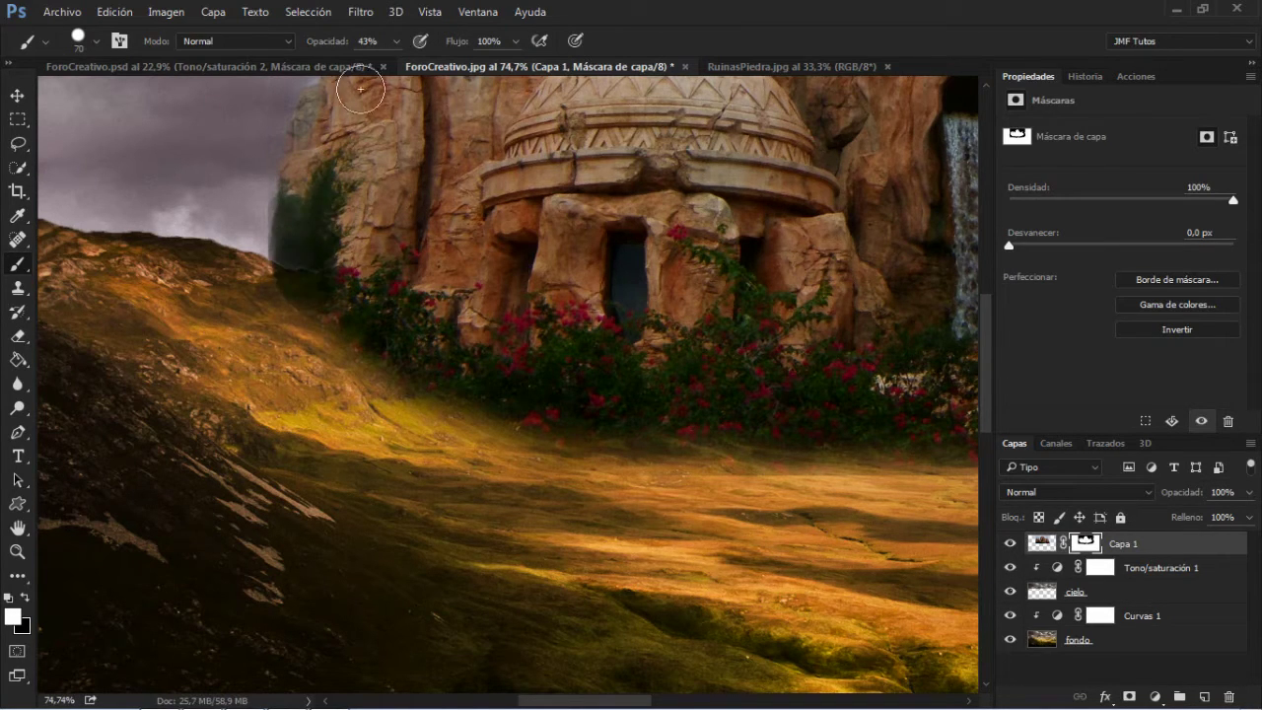
pyautogui.click(396, 42)
pyautogui.moveTo(341, 232)
pyautogui.mouseDown()
pyautogui.moveTo(316, 217)
pyautogui.moveTo(293, 260)
pyautogui.moveTo(309, 284)
pyautogui.moveTo(347, 295)
pyautogui.mouseUp()
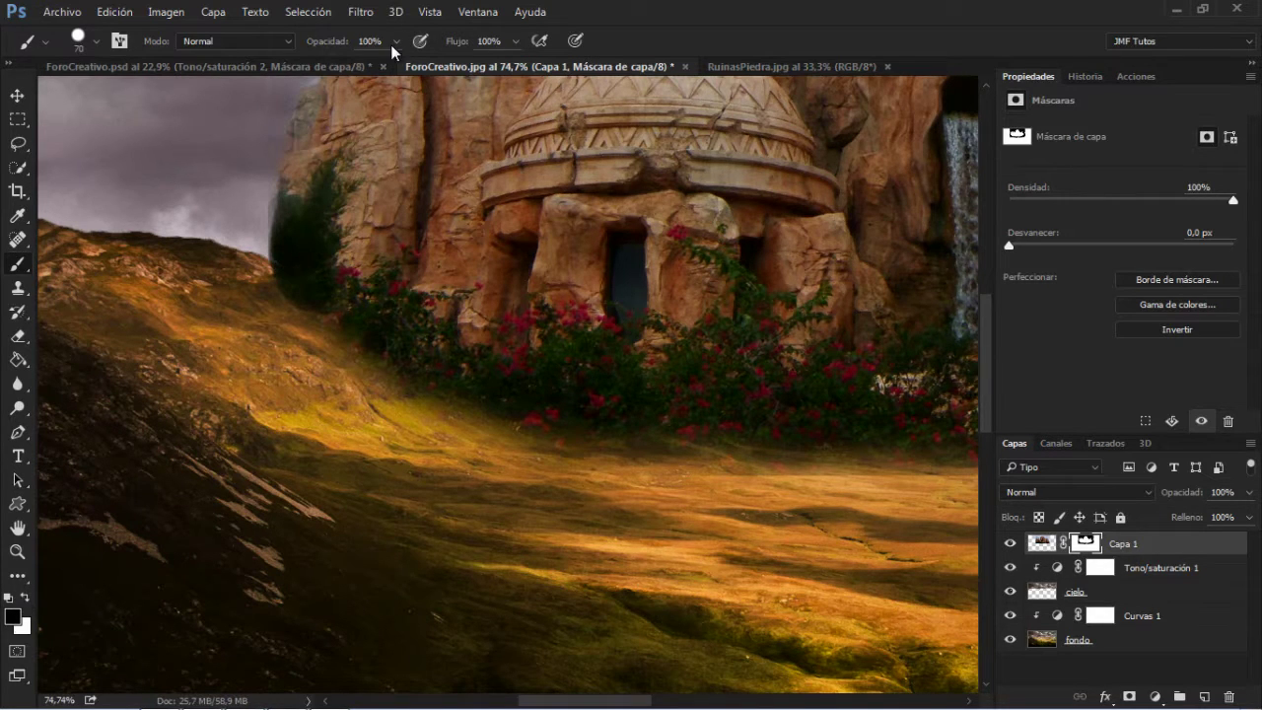
# - Trim the lower edge of the left bush where it meets the hillside, using a black mask brush at 43% and 23% opacity
pyautogui.moveTo(390, 44); pyautogui.dragTo(344, 70)
pyautogui.moveTo(299, 336)
pyautogui.mouseDown()
pyautogui.moveTo(253, 273)
pyautogui.moveTo(299, 338)
pyautogui.moveTo(323, 339)
pyautogui.mouseUp()
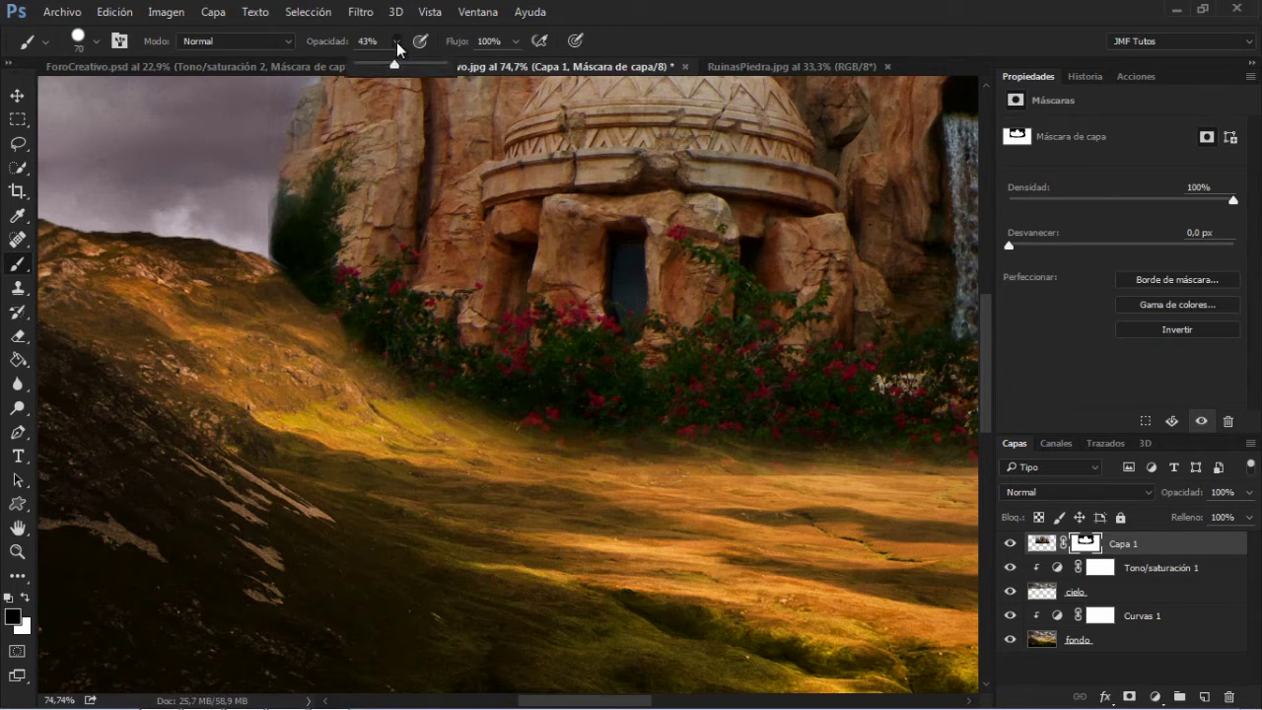
pyautogui.moveTo(266, 284)
pyautogui.mouseDown()
pyautogui.moveTo(275, 310)
pyautogui.moveTo(299, 322)
pyautogui.moveTo(267, 285)
pyautogui.mouseUp()
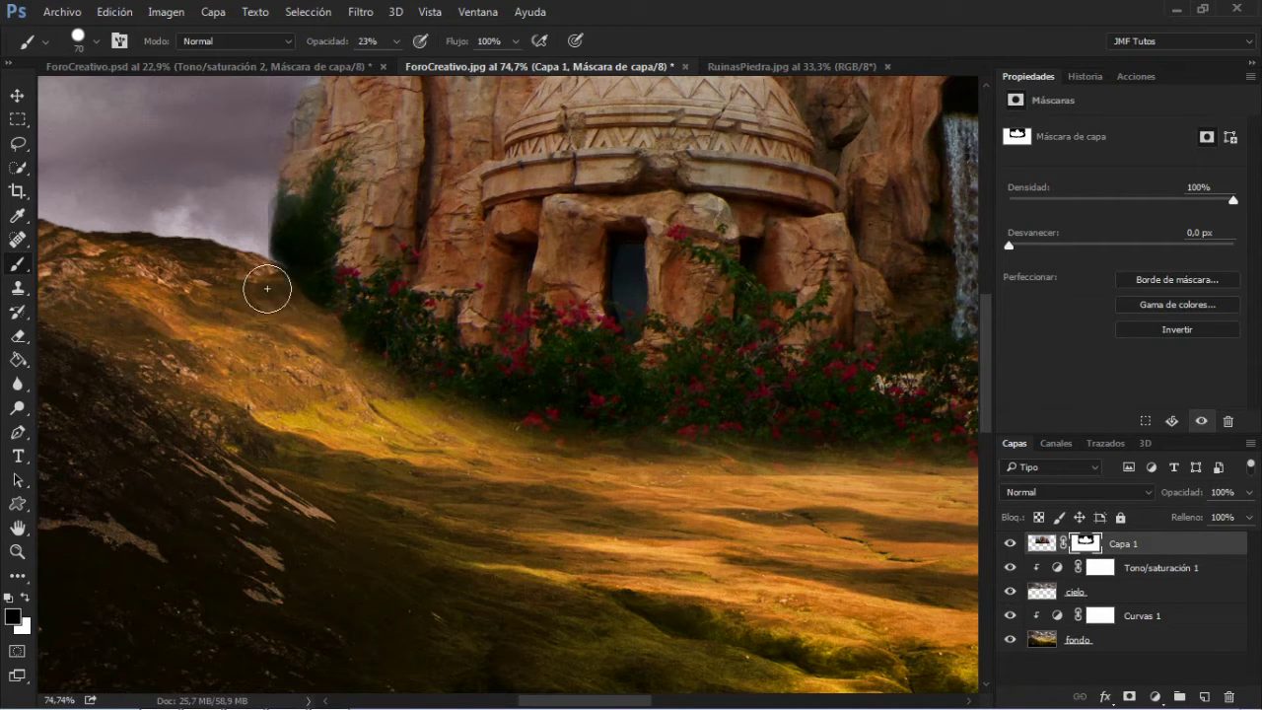
pyautogui.hotkey('ctrl', '0')
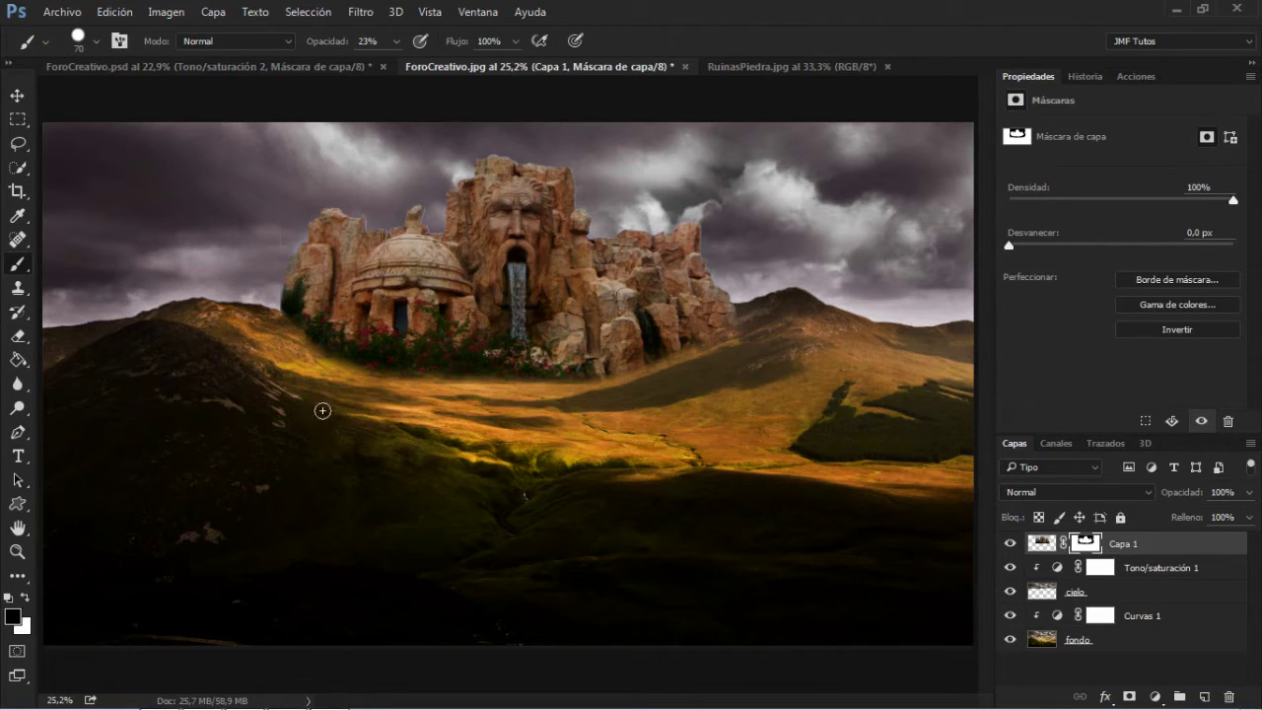
# - Apply the layer mask permanently to Capa 1 and duplicate the layer
pyautogui.rightClick(1084, 547)
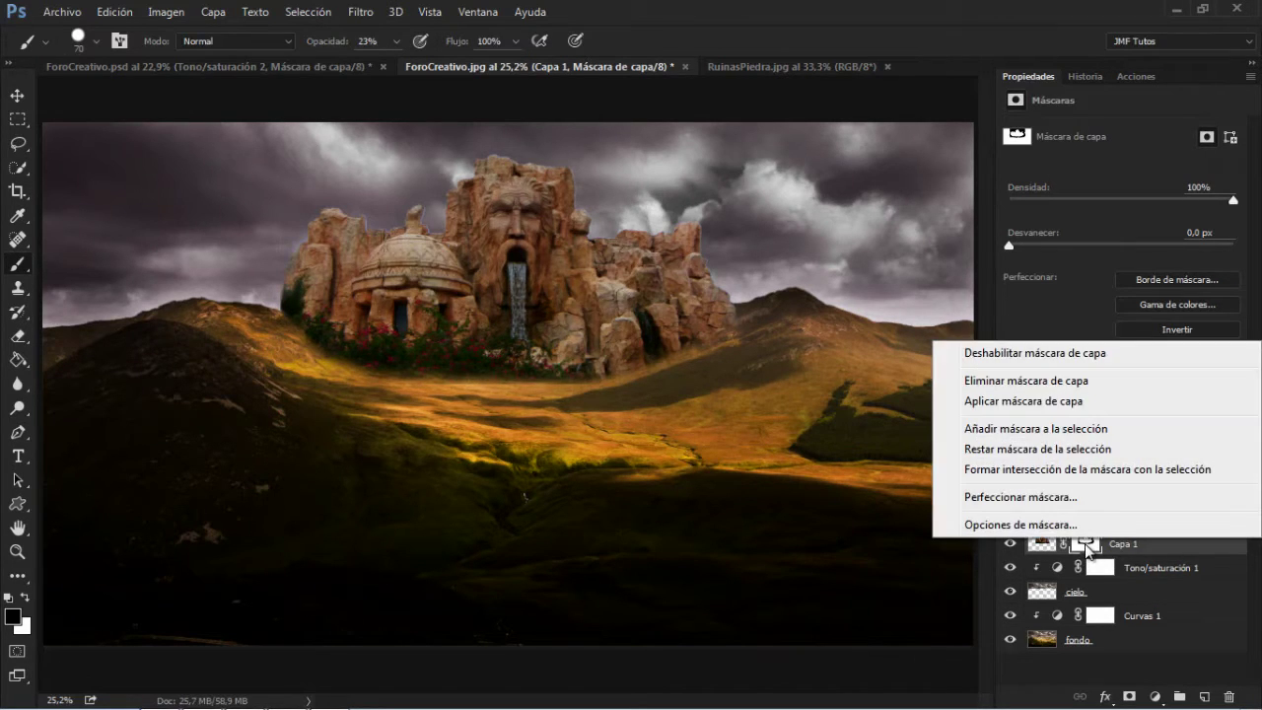
pyautogui.click(1048, 401)
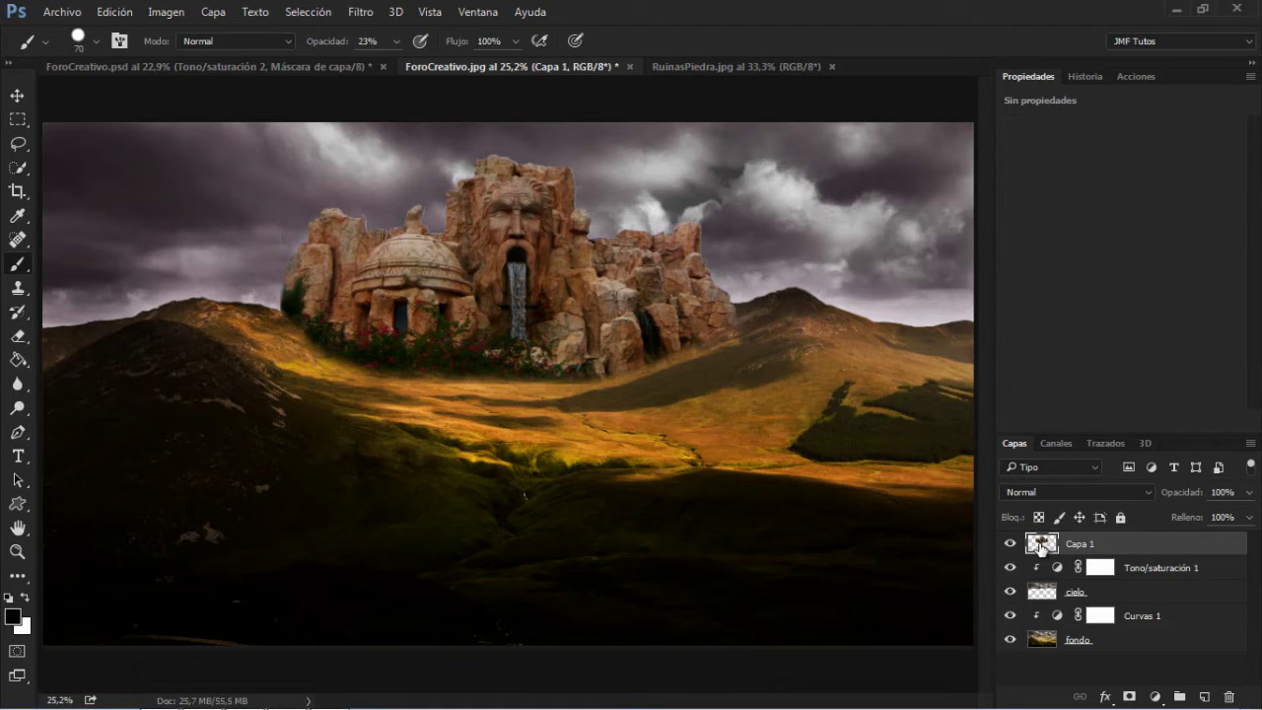
pyautogui.hotkey('ctrl', 'j')
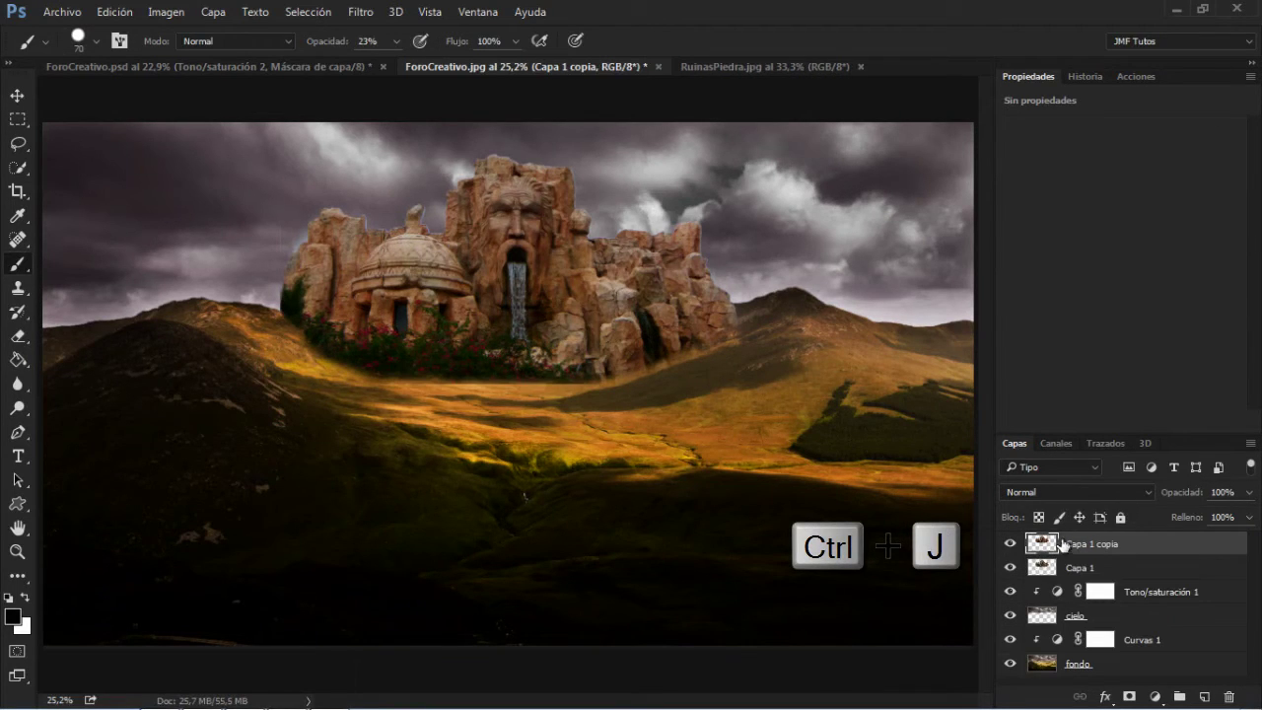
pyautogui.click(1105, 569)
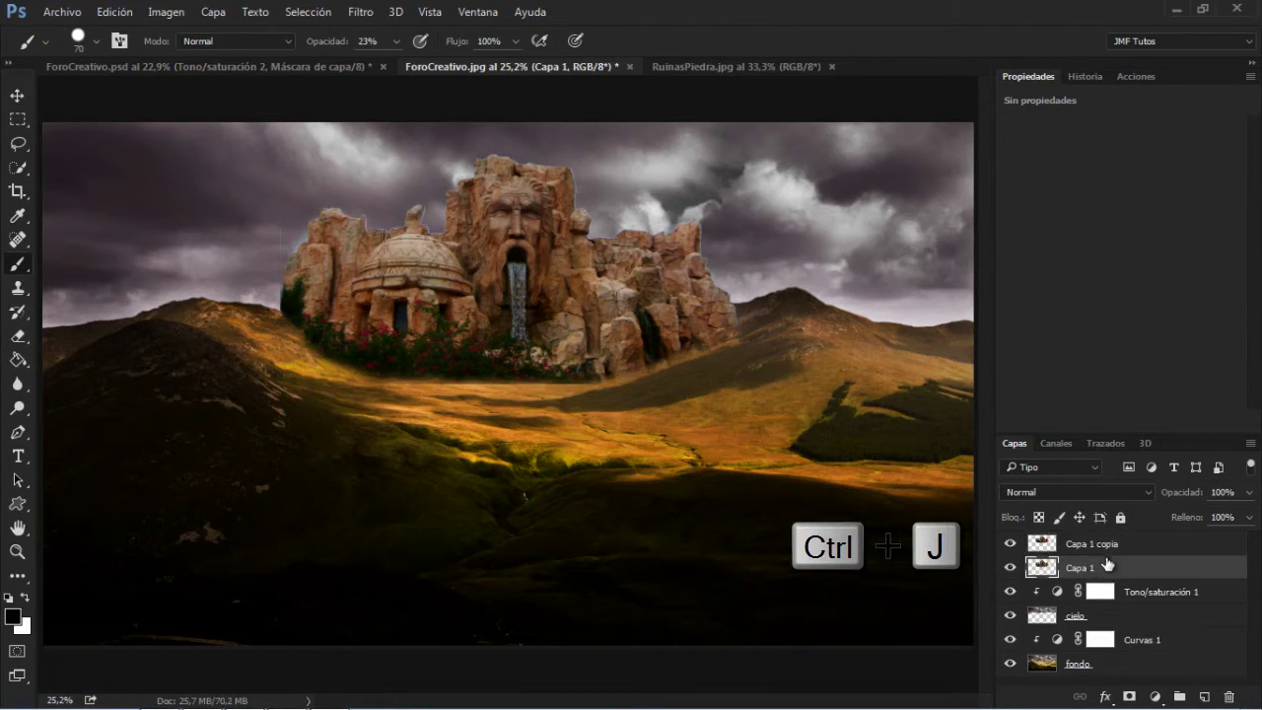
# - Rename the duplicated layer as "ruinas" and the original Capa 1 as "sombra ruinas"
pyautogui.doubleClick(1102, 544)
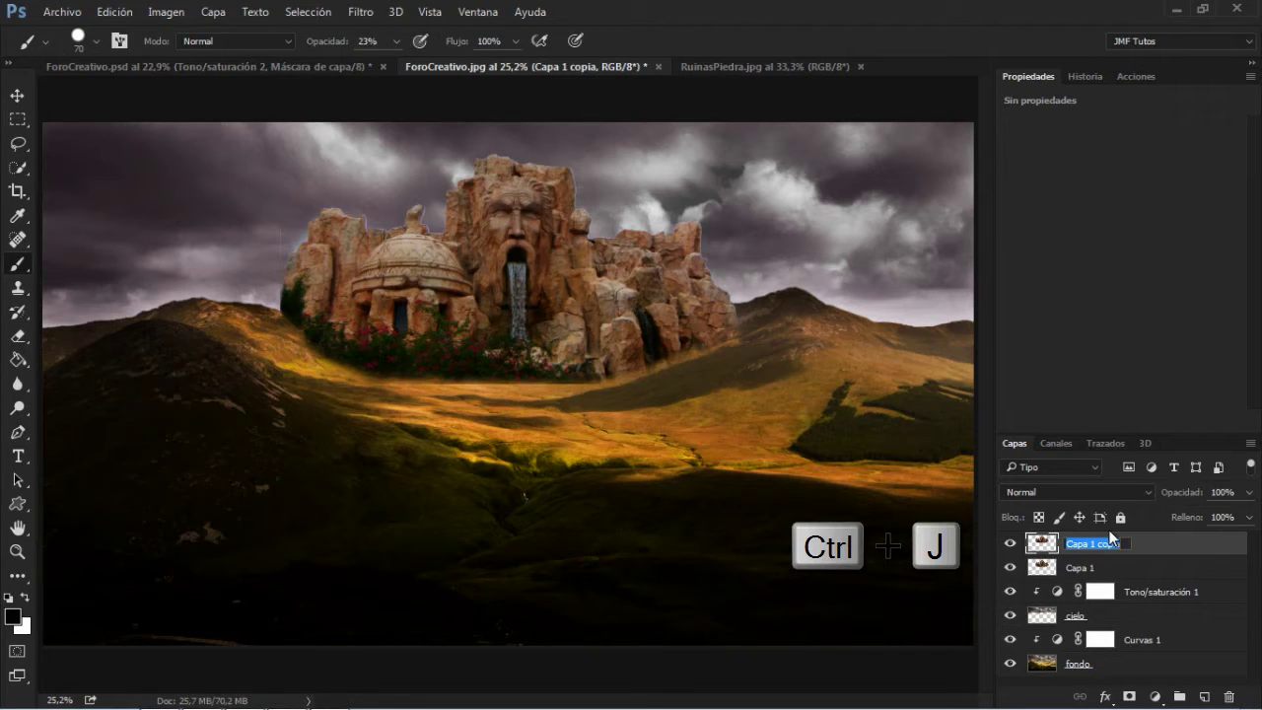
pyautogui.write('rui')
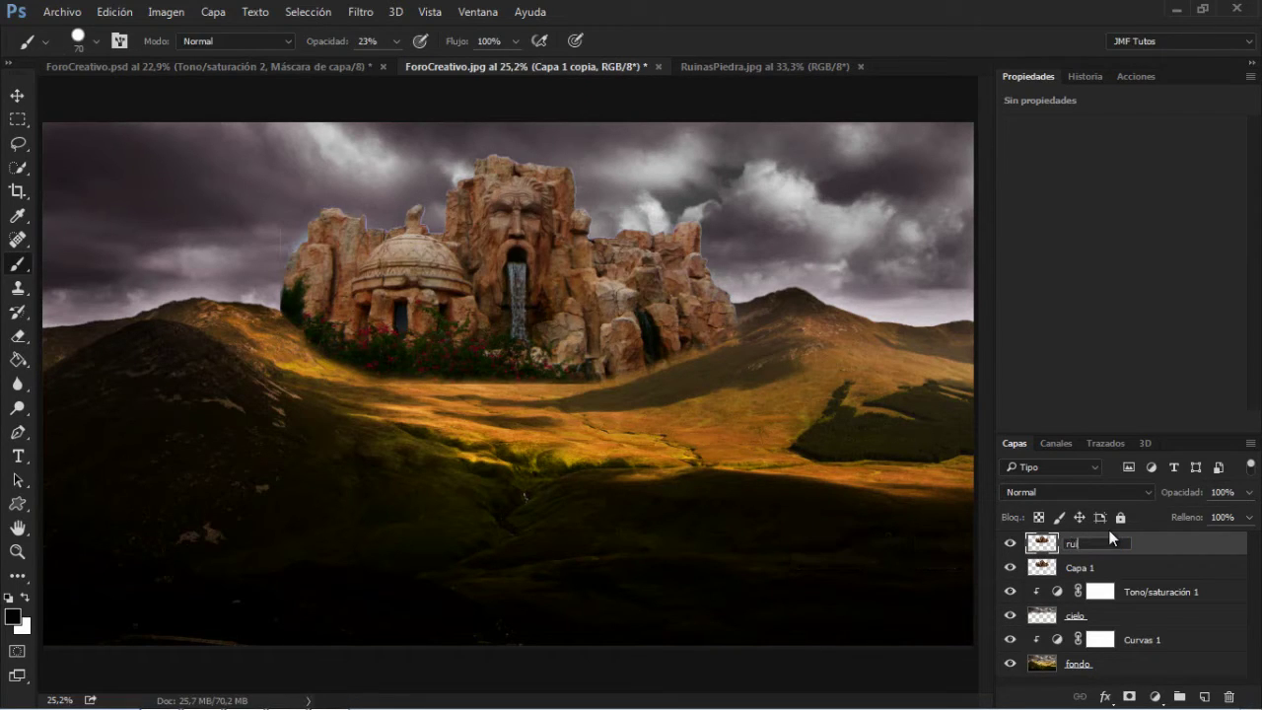
pyautogui.write('nas')
pyautogui.press('Return')
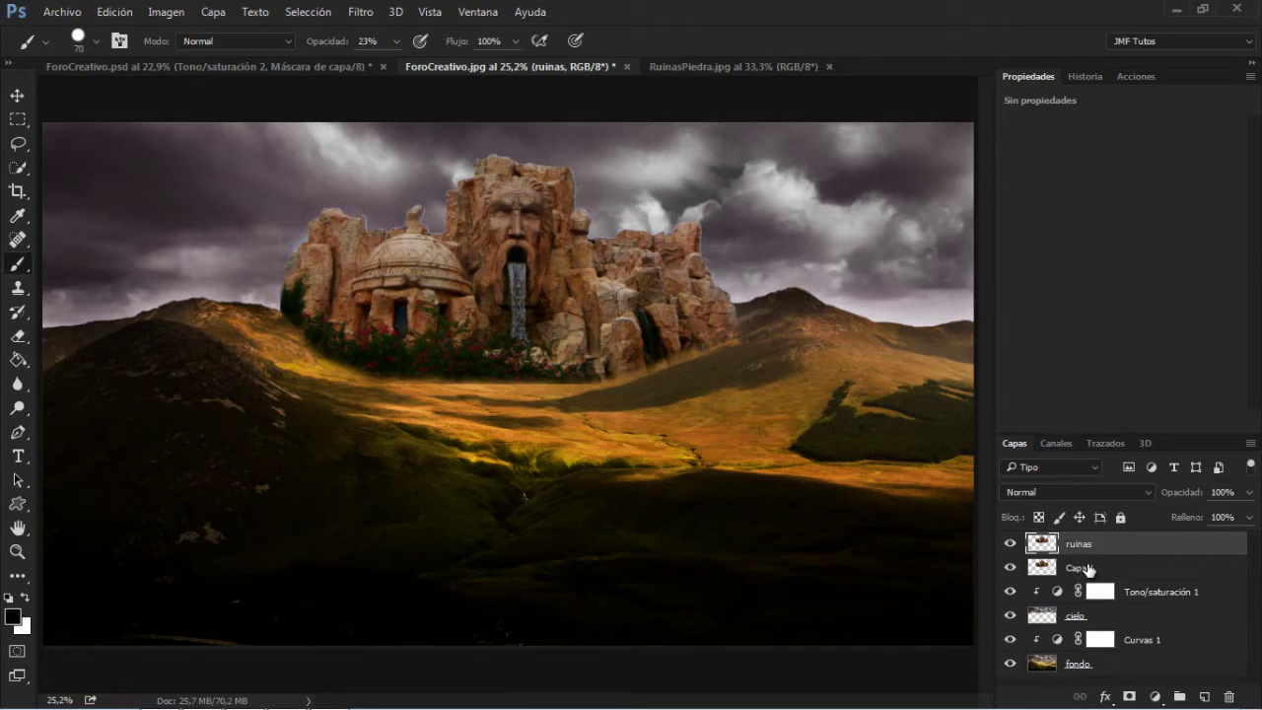
pyautogui.doubleClick(1080, 567)
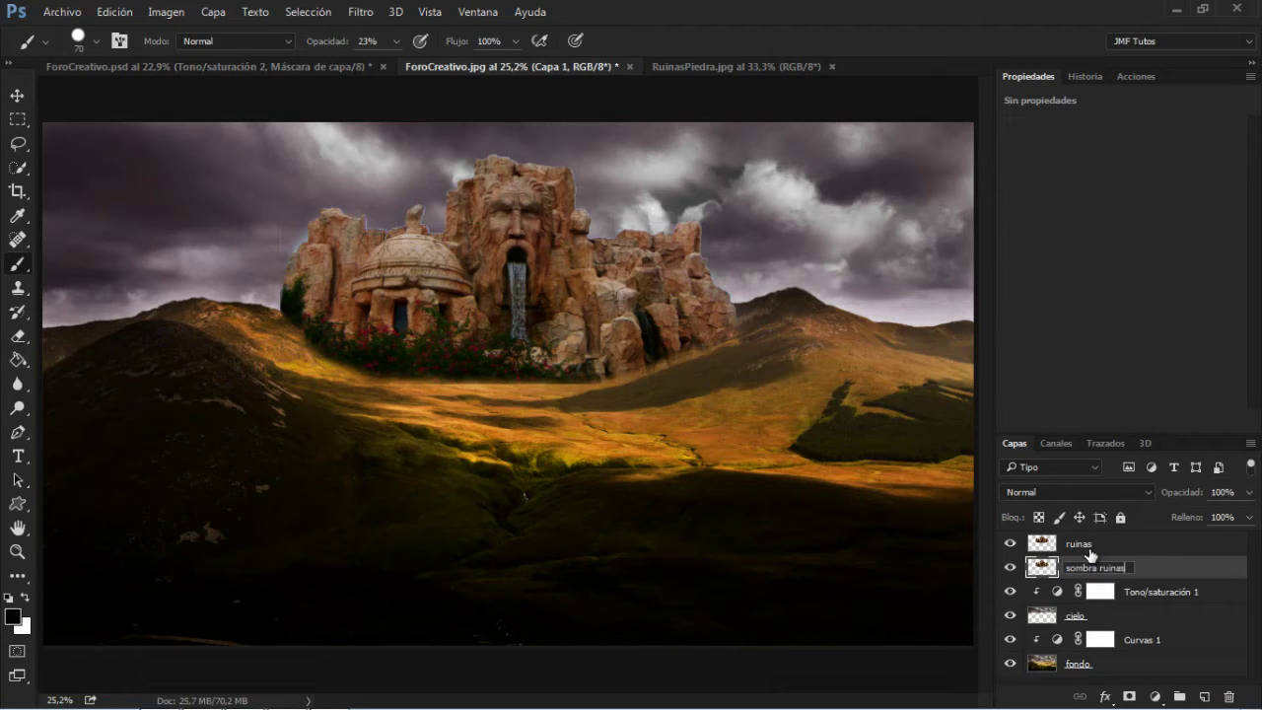
pyautogui.press('Return')
# - Turn the sombra ruinas layer solid black by setting its Hue/Saturation lightness to -100
pyautogui.hotkey('ctrl', 'u')
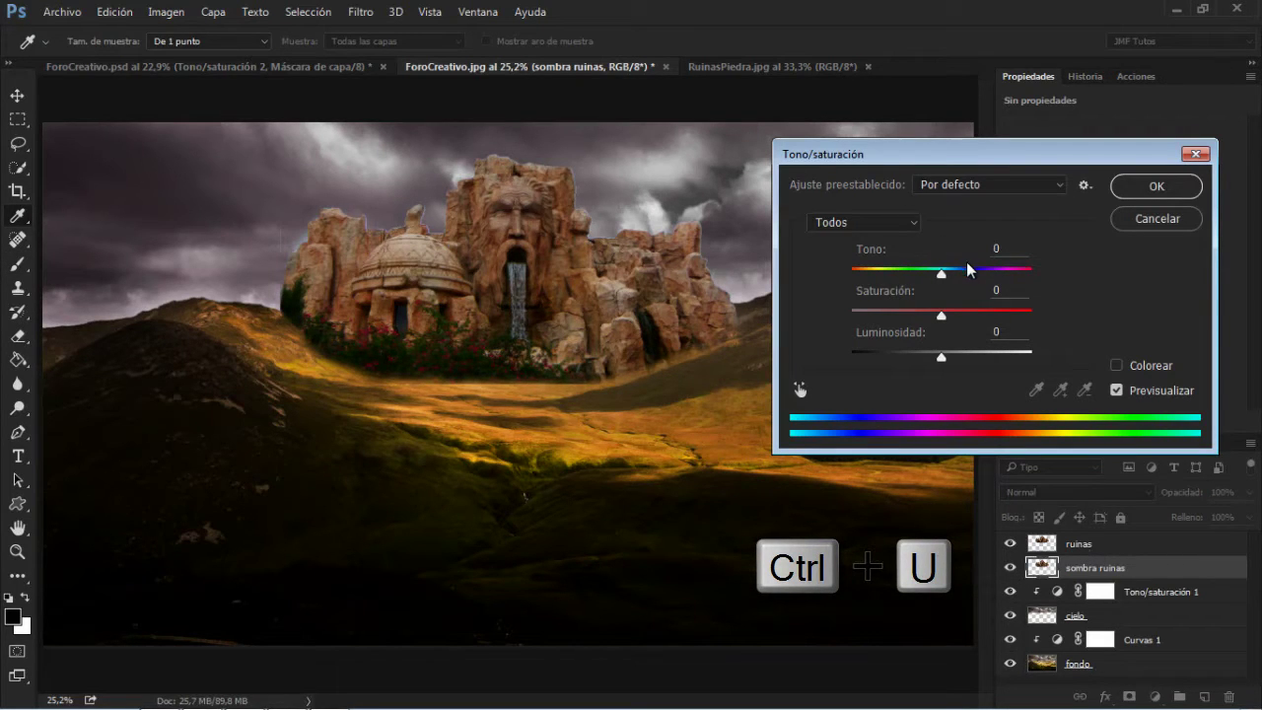
pyautogui.click(1145, 219)
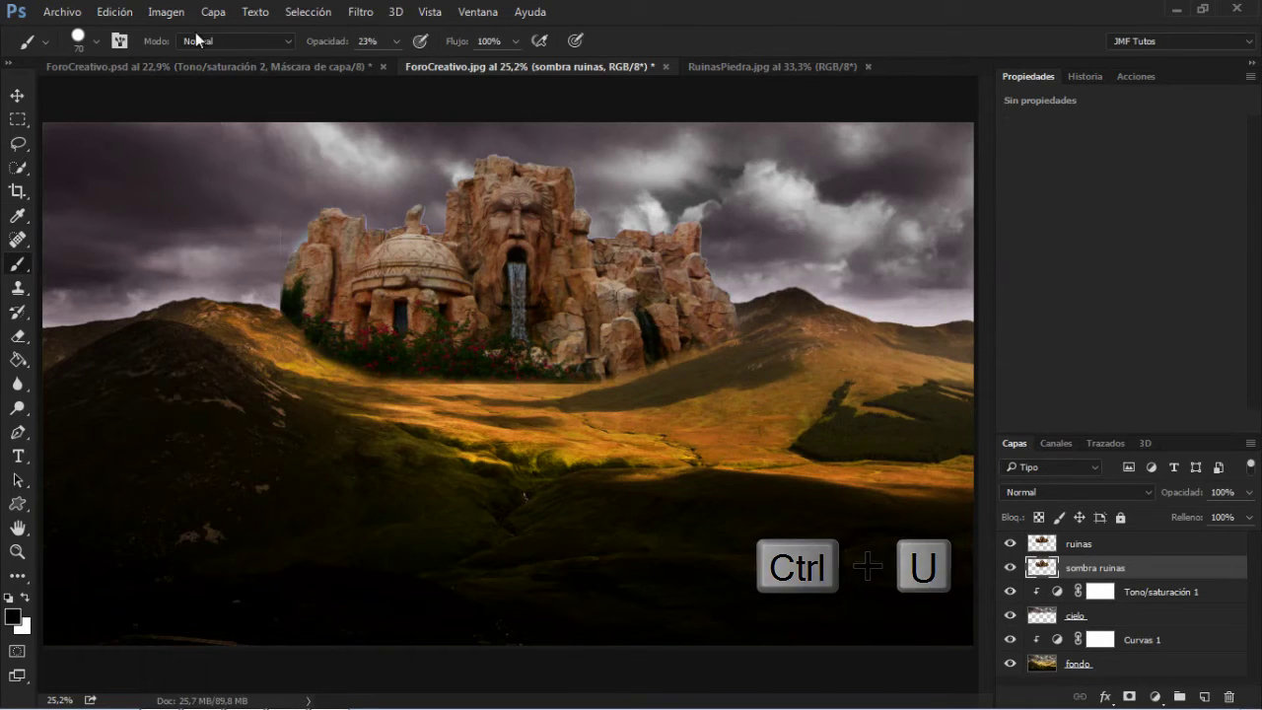
pyautogui.click(166, 11)
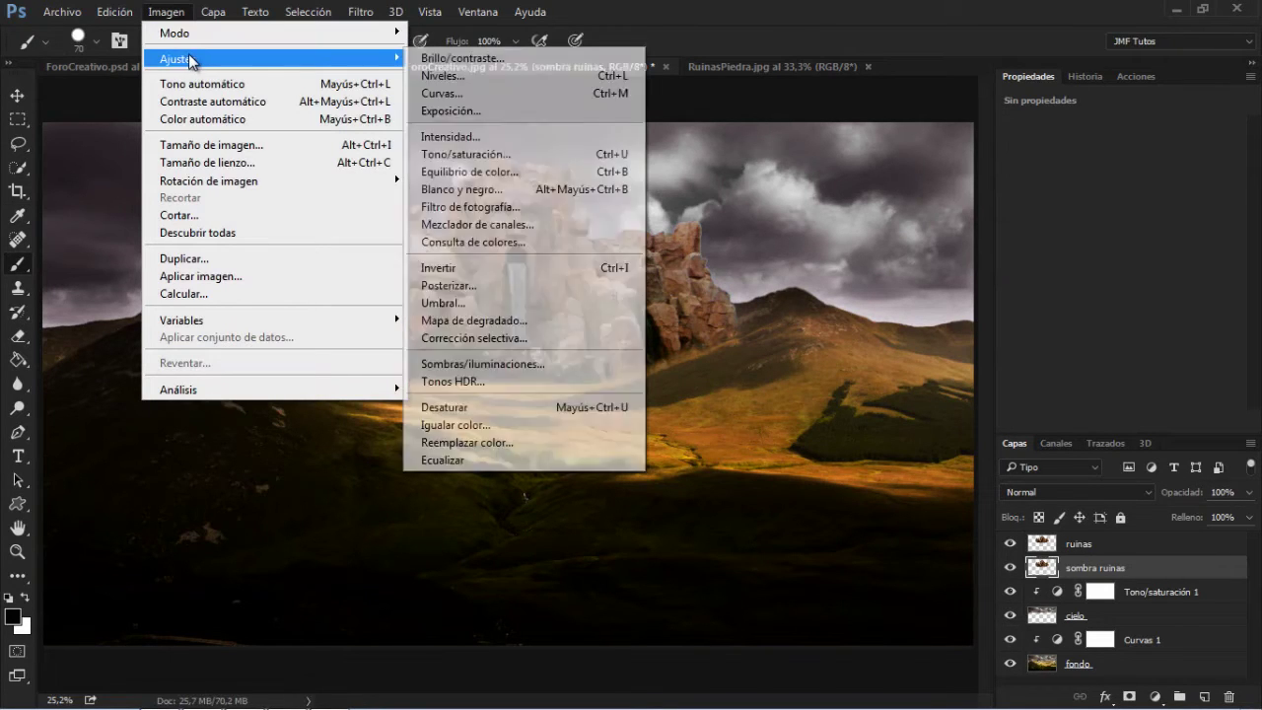
pyautogui.moveTo(389, 58)
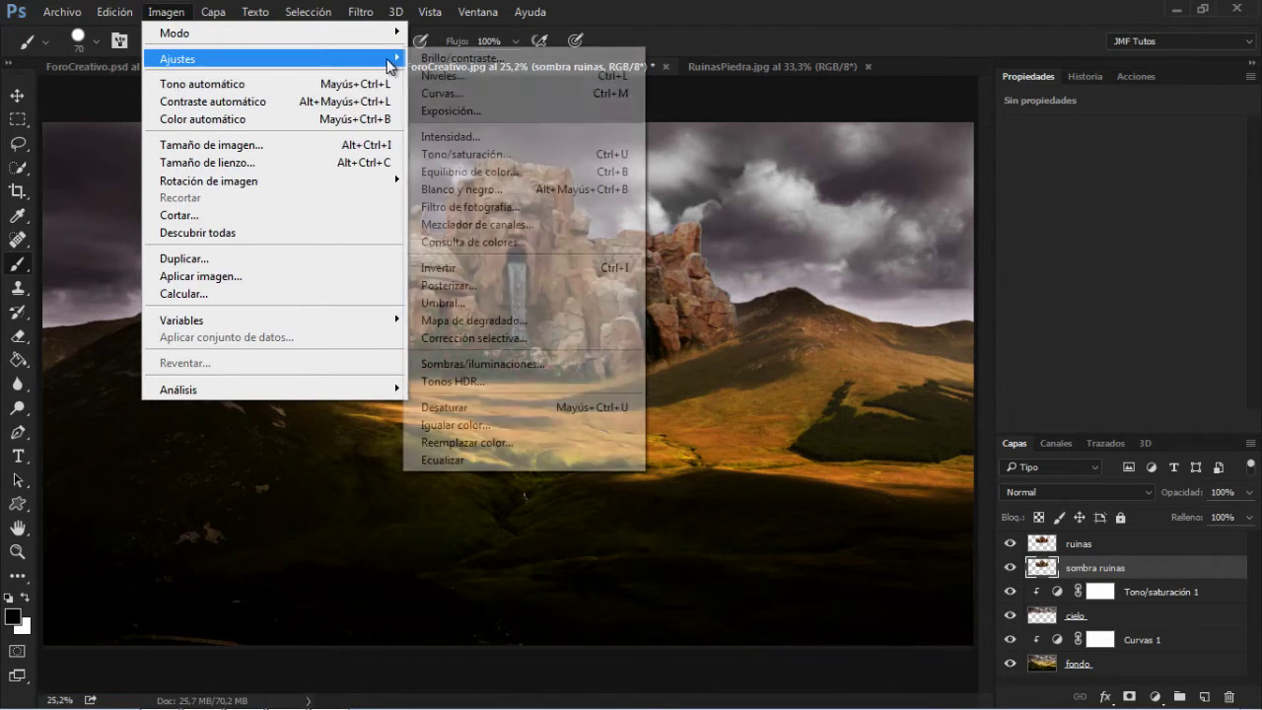
pyautogui.click(479, 156)
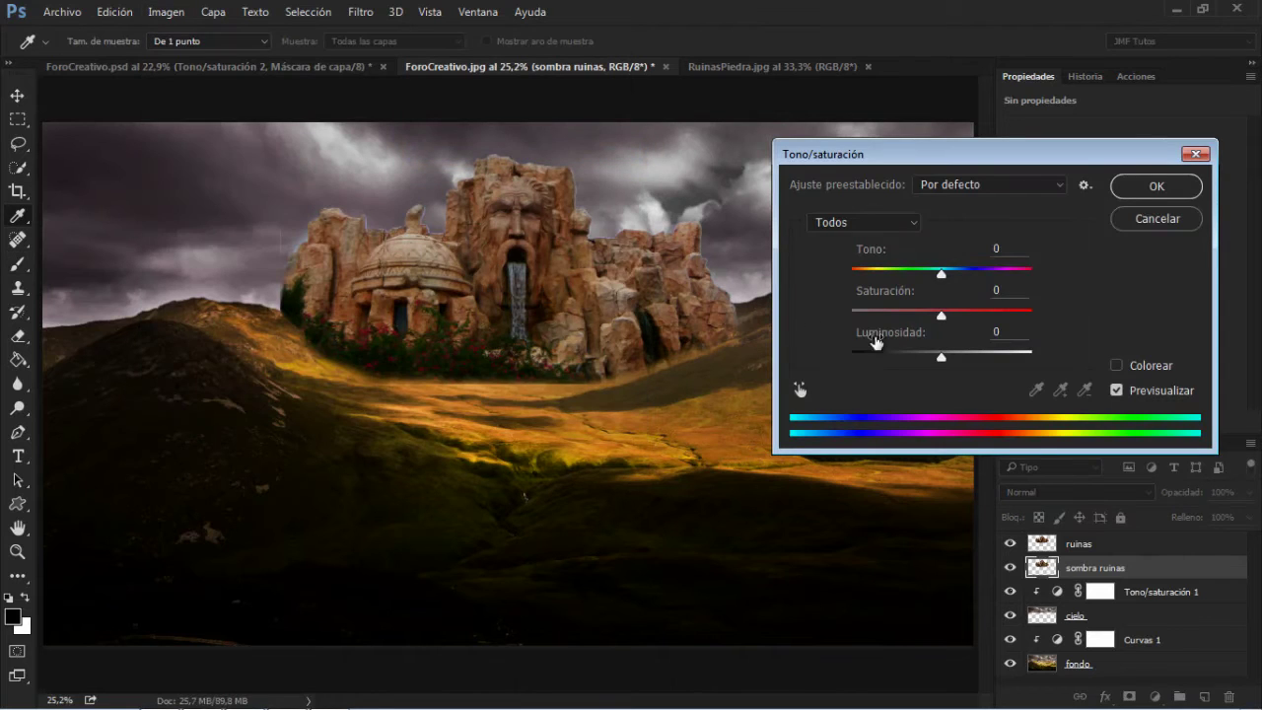
pyautogui.moveTo(939, 359); pyautogui.dragTo(851, 359)
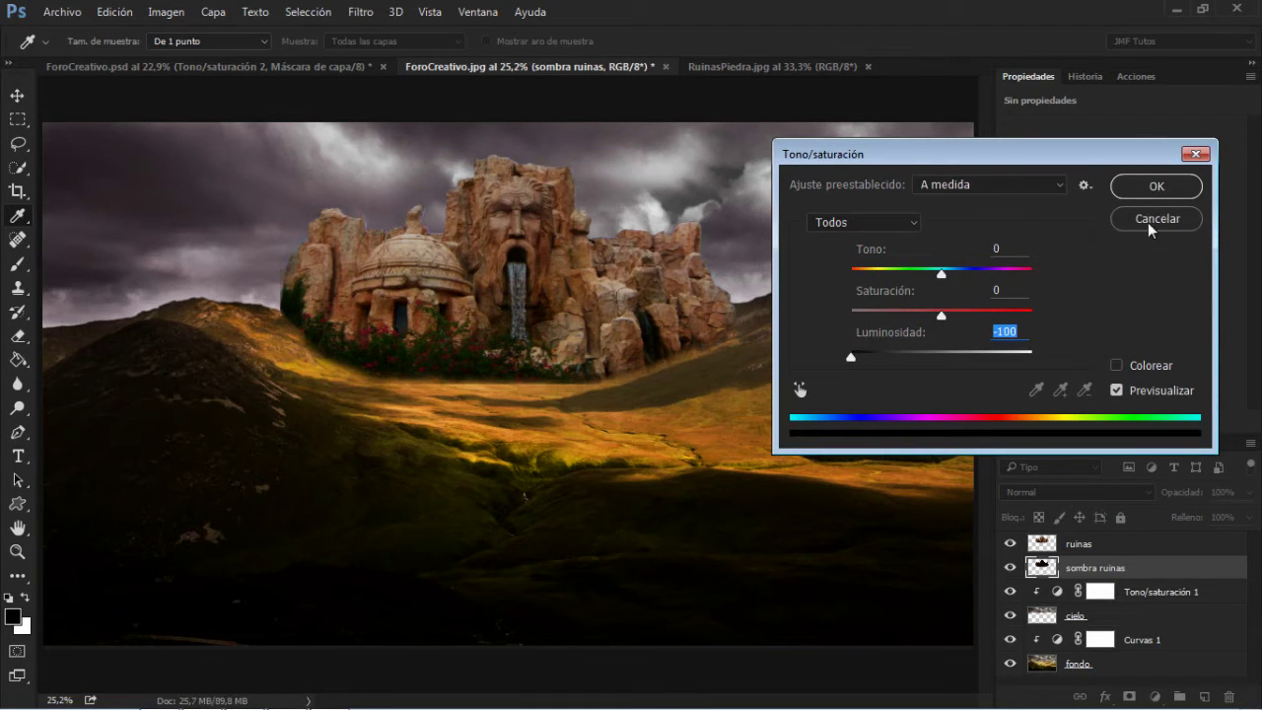
pyautogui.click(1155, 188)
pyautogui.press('b')
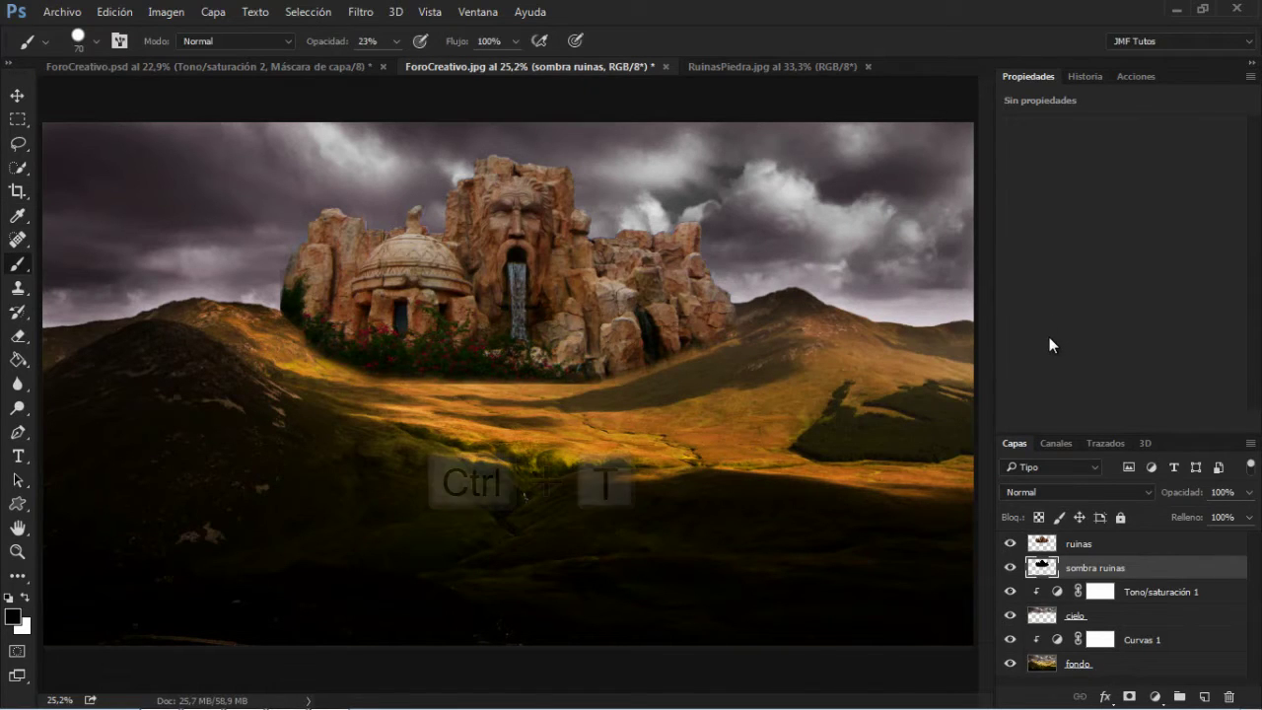
# - Free-transform the black silhouette, flipping it downward to about -64.6% height and placing it just below the ruins
pyautogui.hotkey('ctrl', 't')
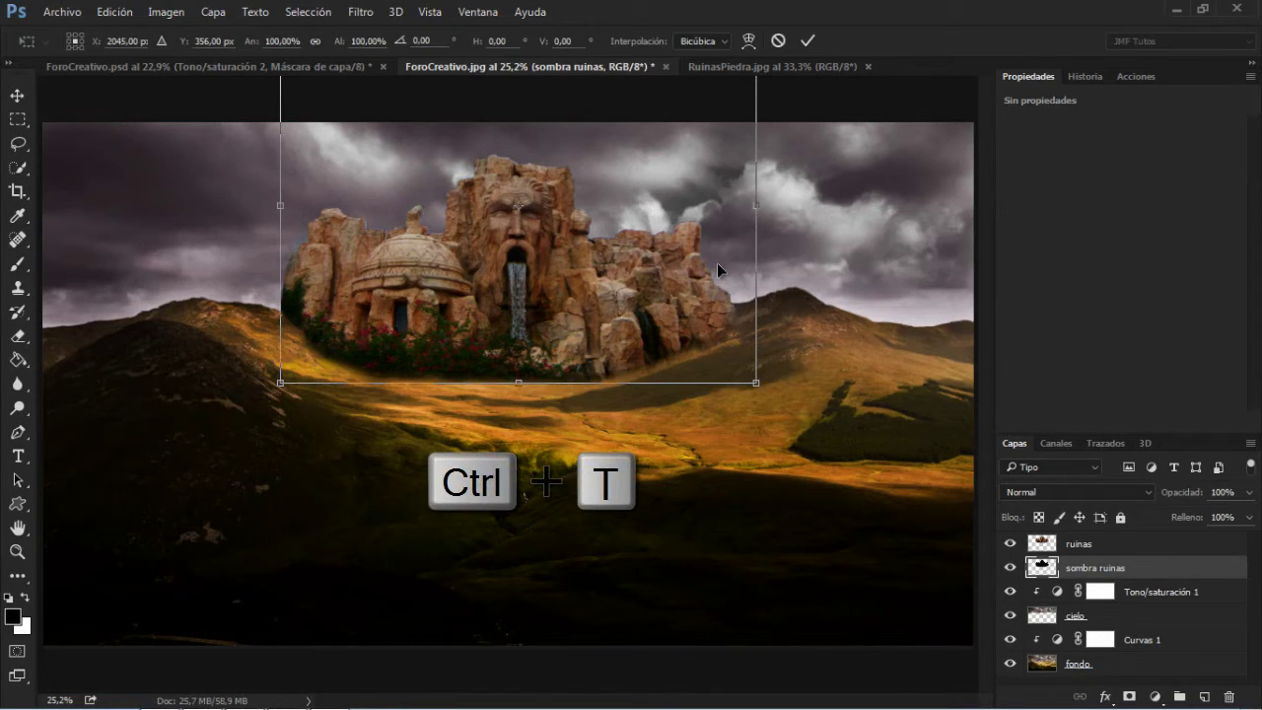
pyautogui.scroll(-2, 717, 259)
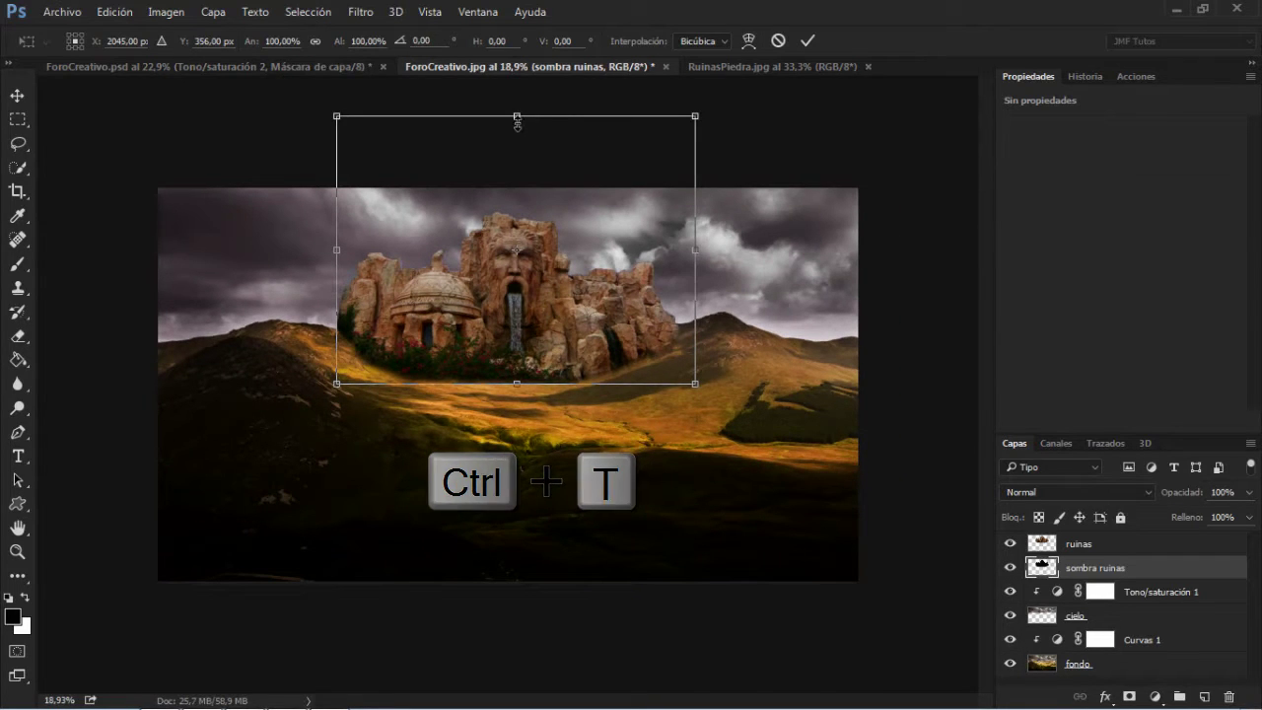
pyautogui.moveTo(518, 117); pyautogui.dragTo(528, 562)
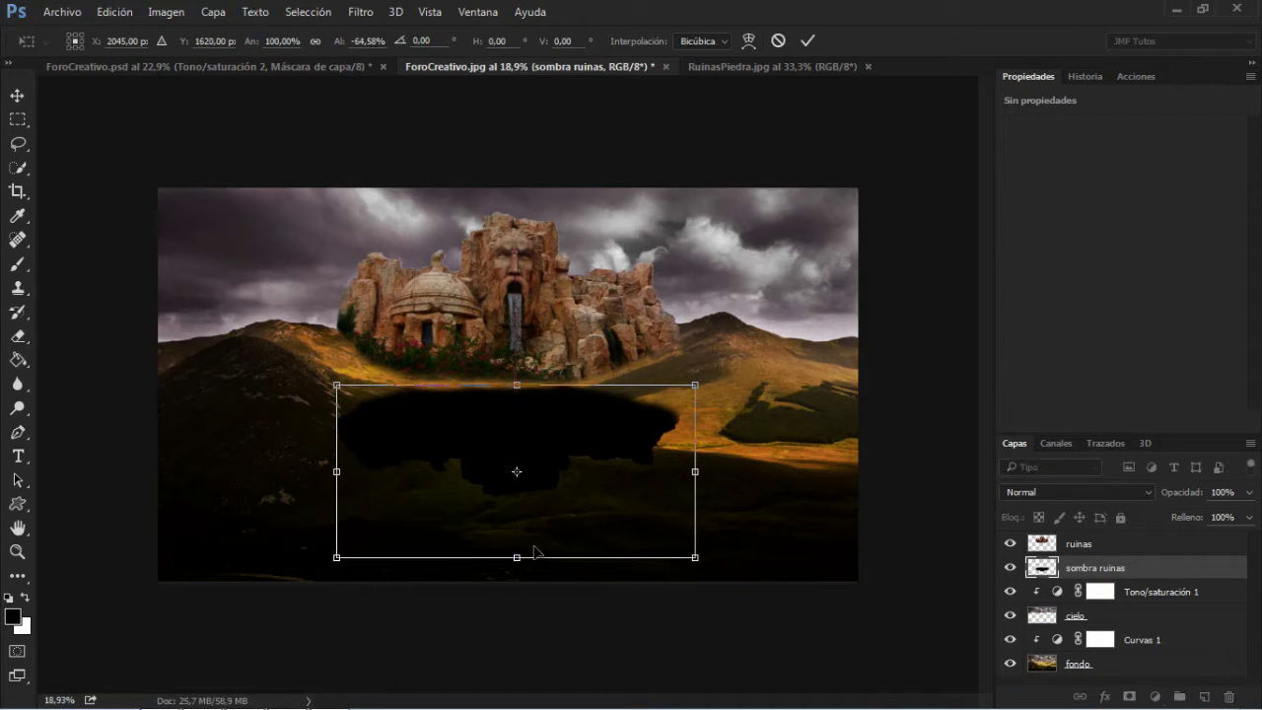
pyautogui.moveTo(550, 437); pyautogui.dragTo(570, 420)
# - Apply a Perspective transform to the shadow, spreading its lower edge past both sides of the image
pyautogui.rightClick(574, 421)
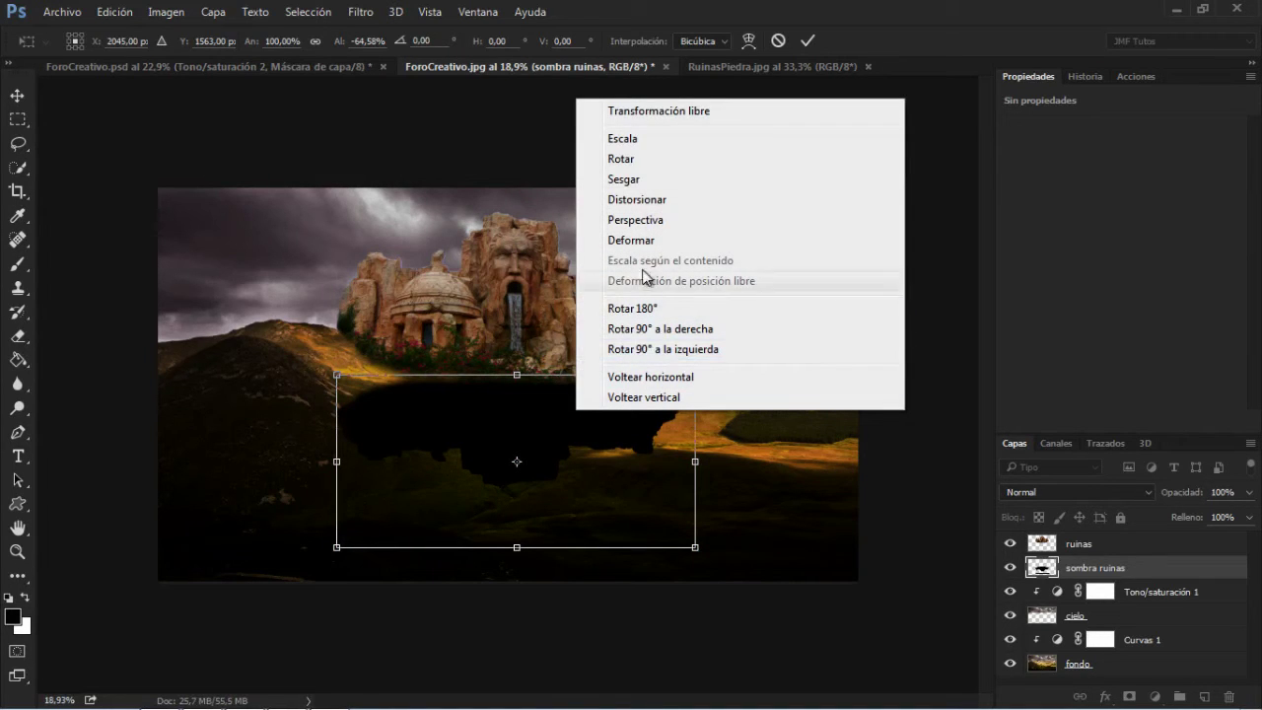
pyautogui.click(660, 223)
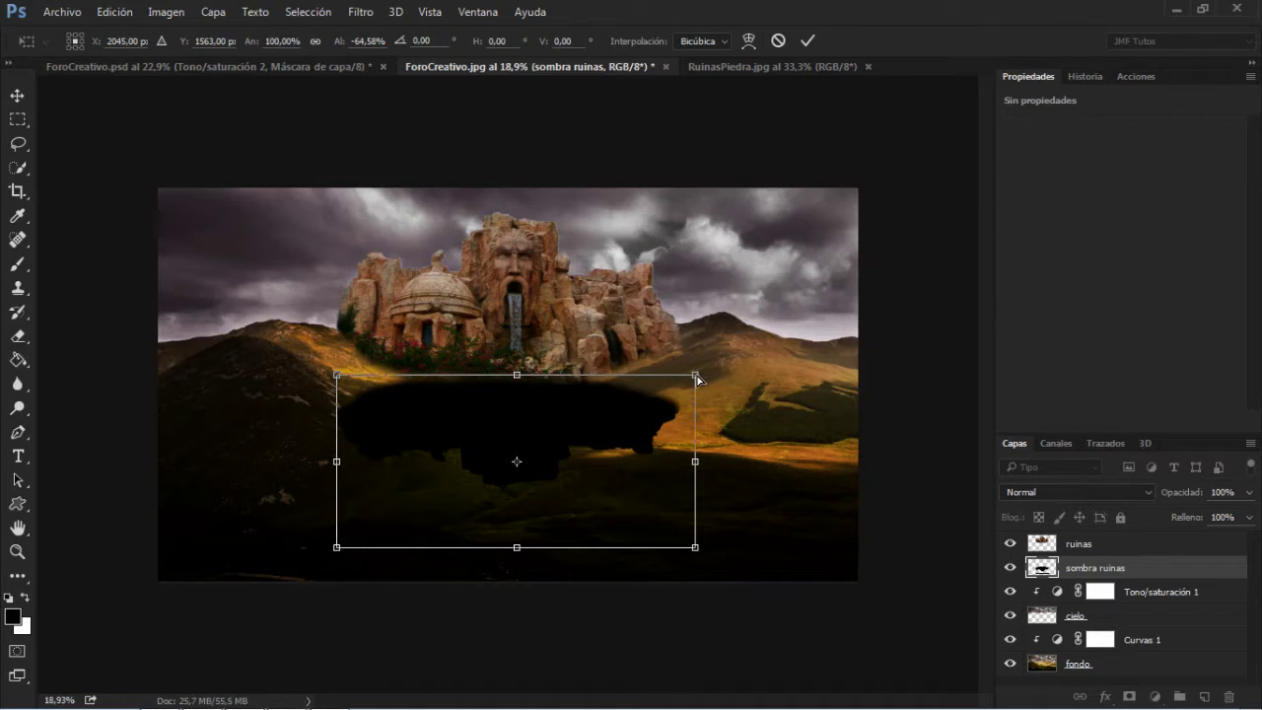
pyautogui.moveTo(696, 376); pyautogui.dragTo(695, 353)
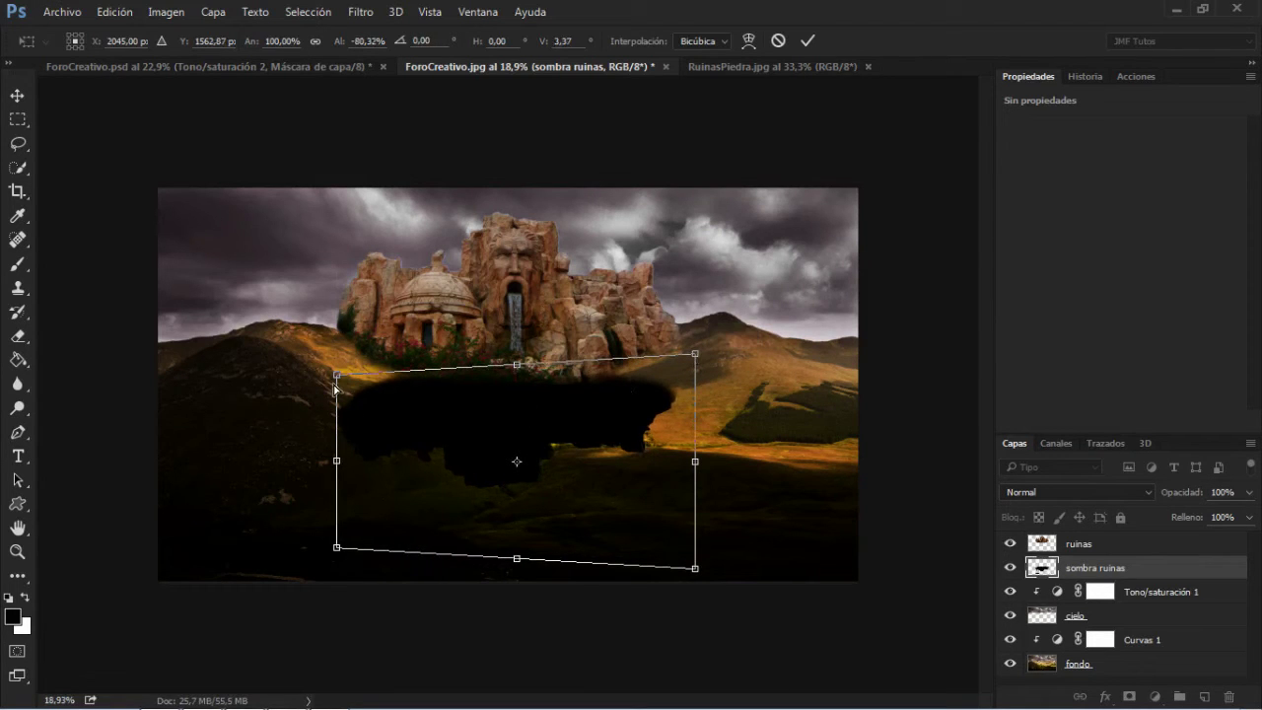
pyautogui.moveTo(337, 550); pyautogui.dragTo(258, 543)
pyautogui.moveTo(694, 355); pyautogui.dragTo(704, 380)
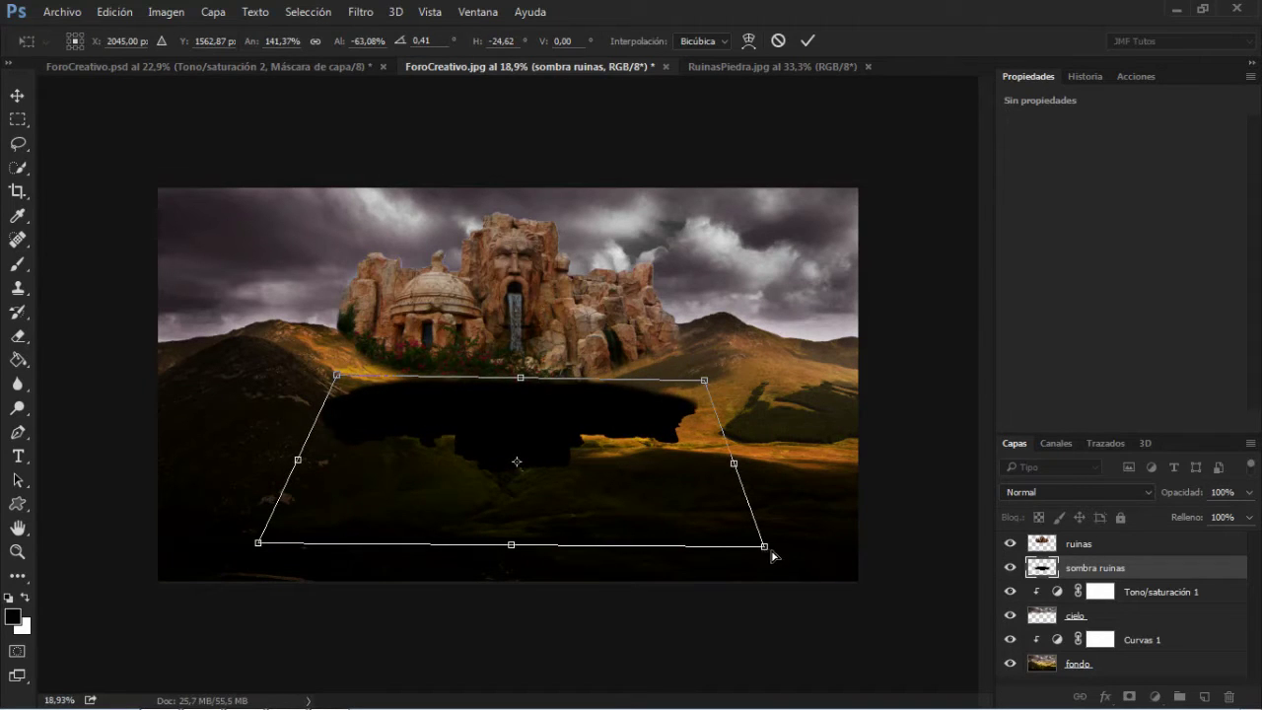
pyautogui.moveTo(772, 555); pyautogui.dragTo(835, 555)
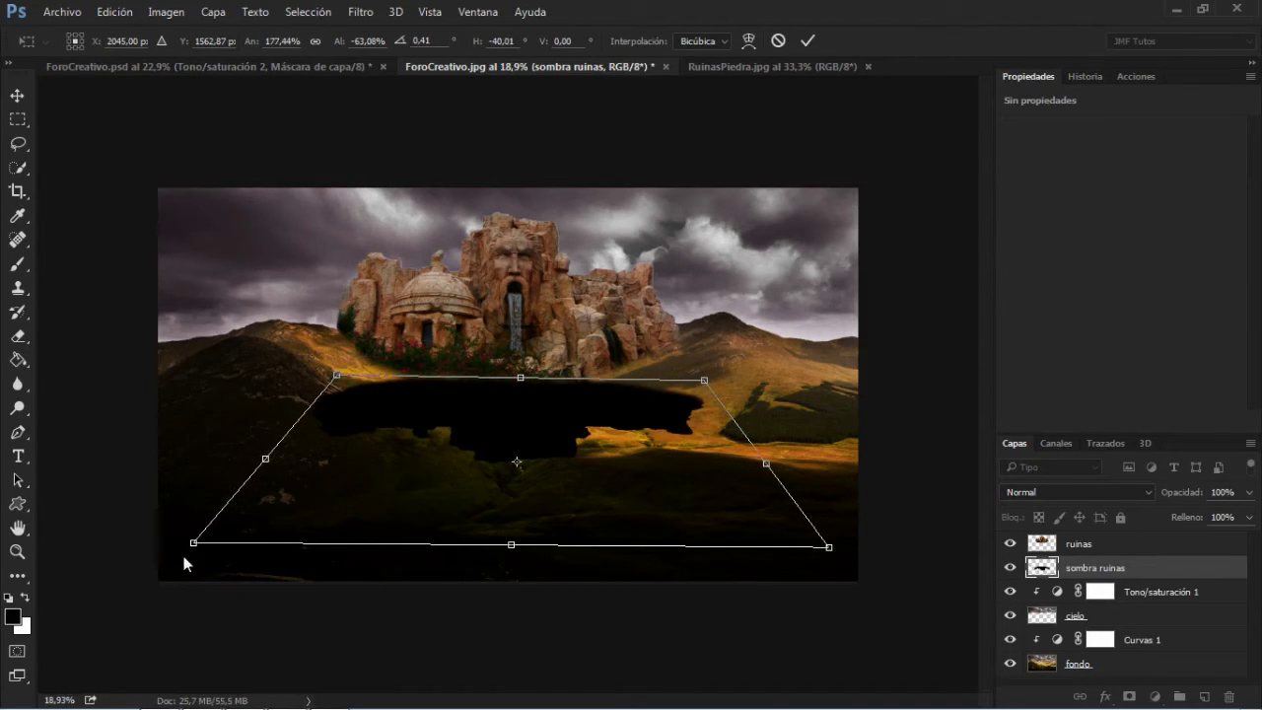
pyautogui.moveTo(185, 563); pyautogui.dragTo(121, 560)
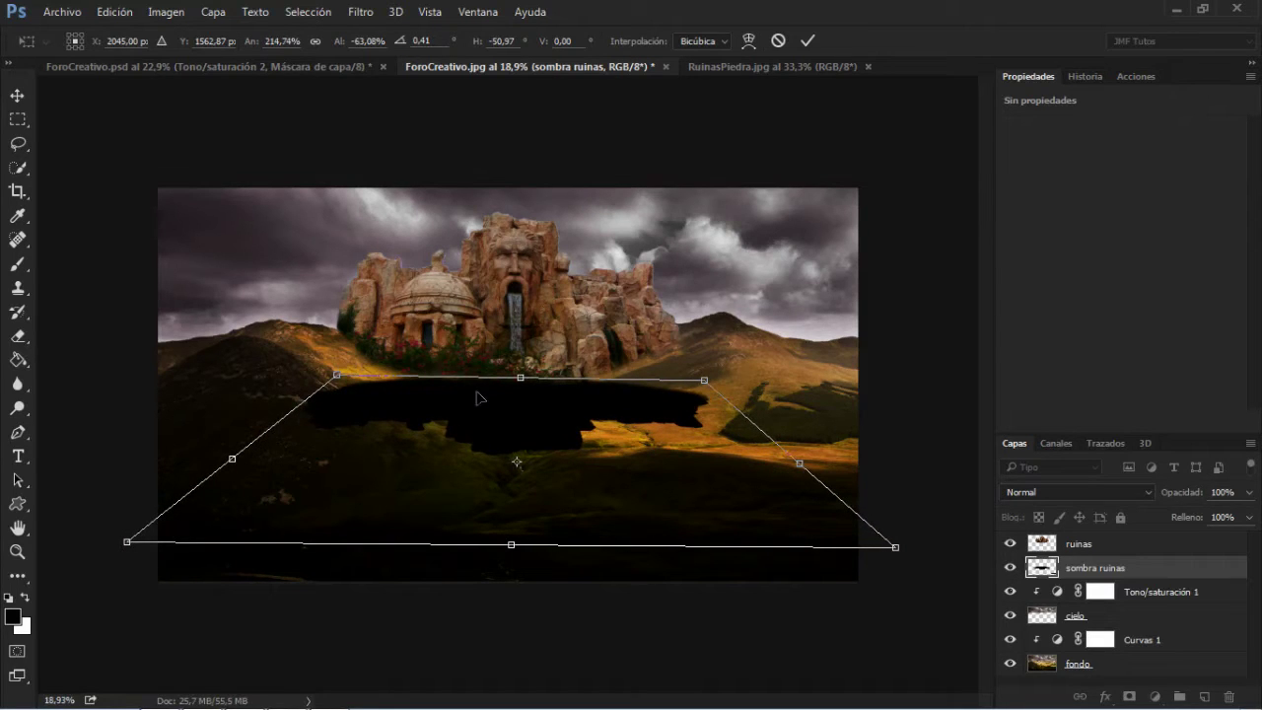
# - Move the shadow up against the ruins and raise its upper corners in perspective to overlap their base
pyautogui.moveTo(476, 397); pyautogui.dragTo(477, 387)
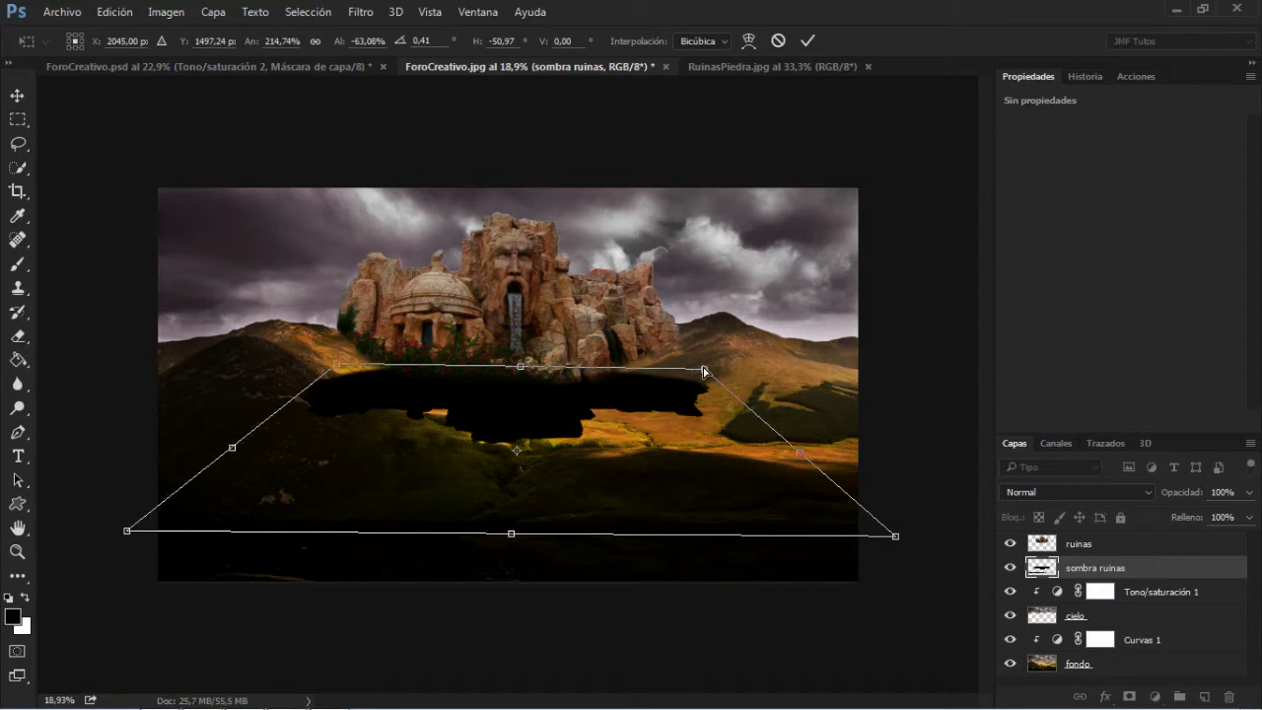
pyautogui.moveTo(703, 371); pyautogui.dragTo(740, 303)
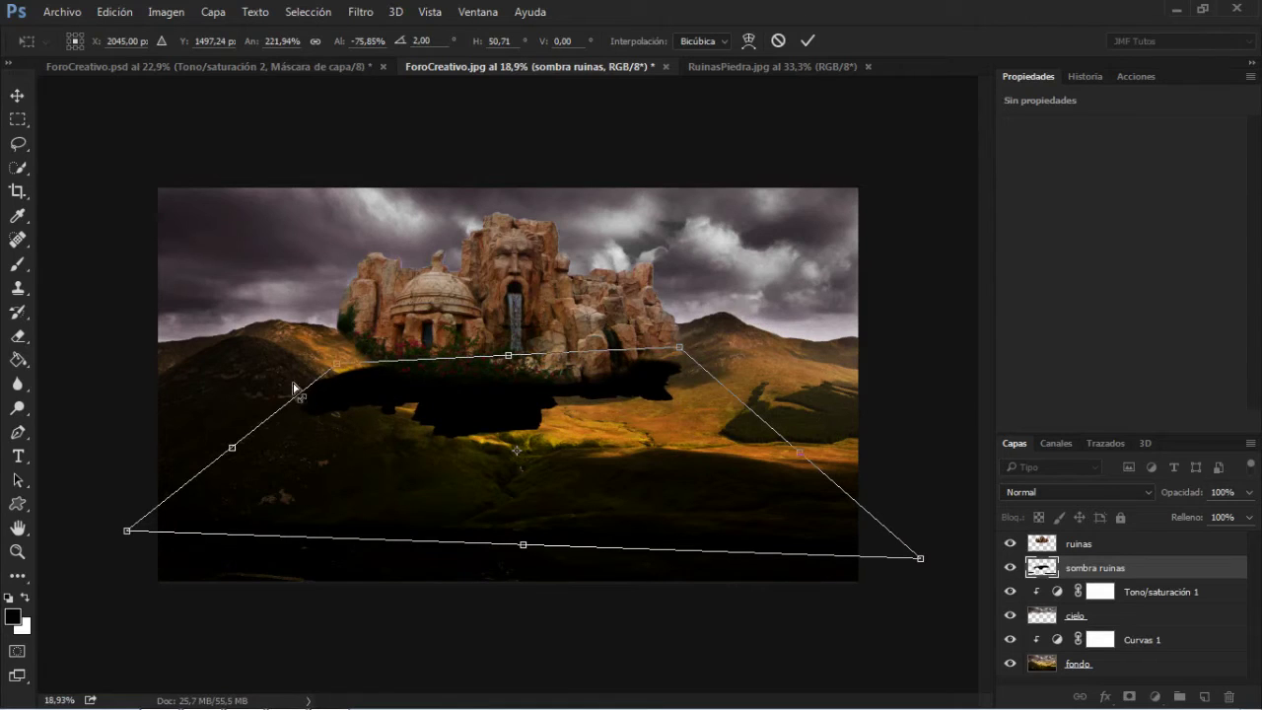
pyautogui.moveTo(335, 365); pyautogui.dragTo(359, 334)
# - Distort the shadow so its upper corners follow the ruins' base, stretch it farther down the hillside, and apply the transform
pyautogui.rightClick(572, 460)
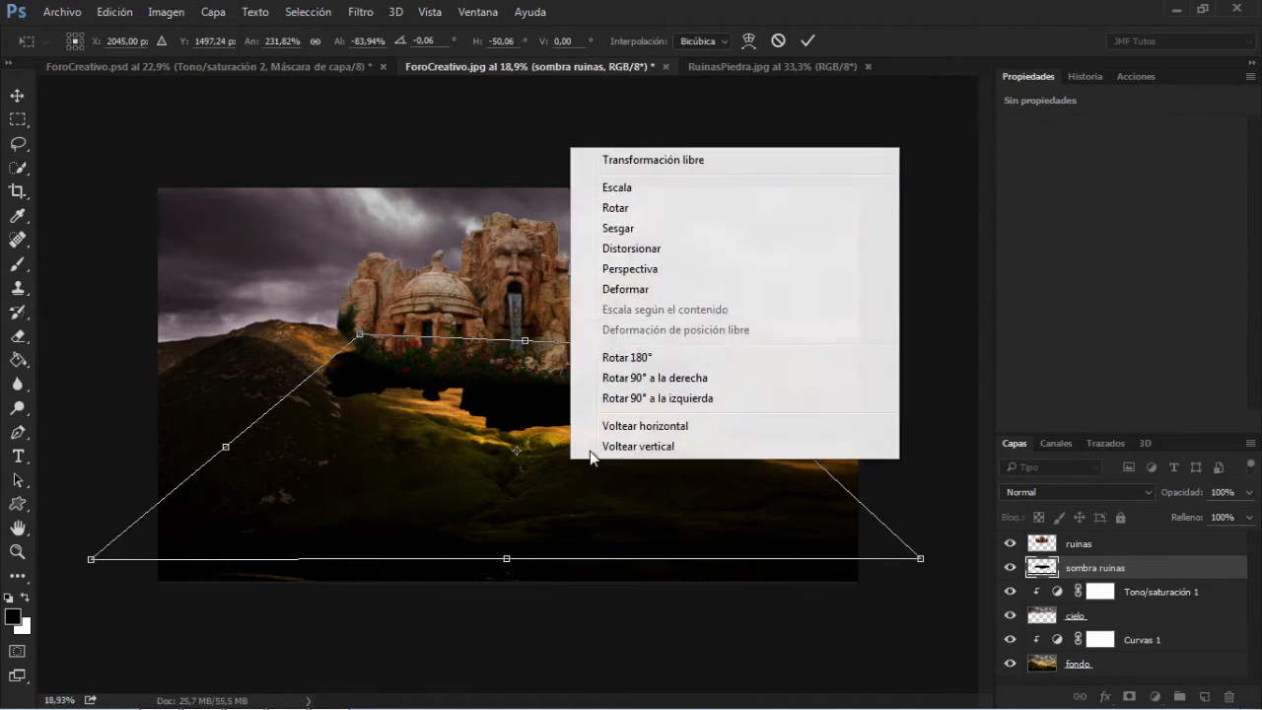
pyautogui.click(663, 248)
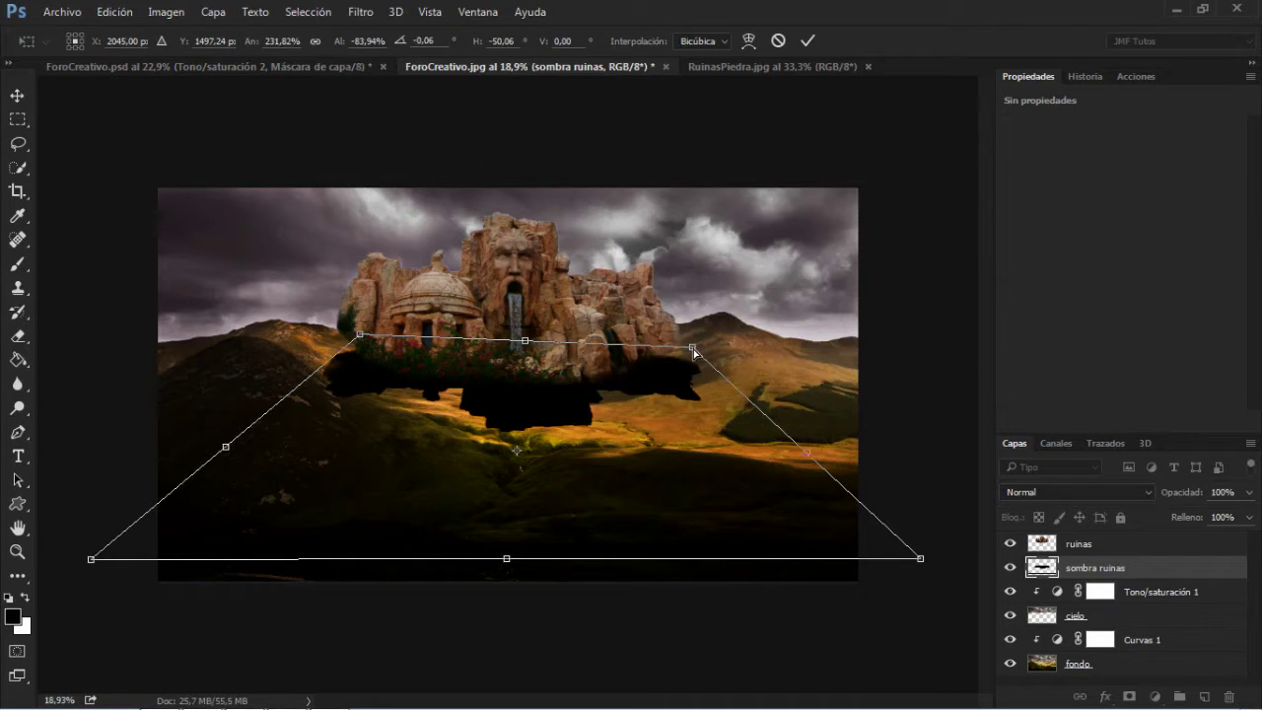
pyautogui.moveTo(691, 346); pyautogui.dragTo(685, 331)
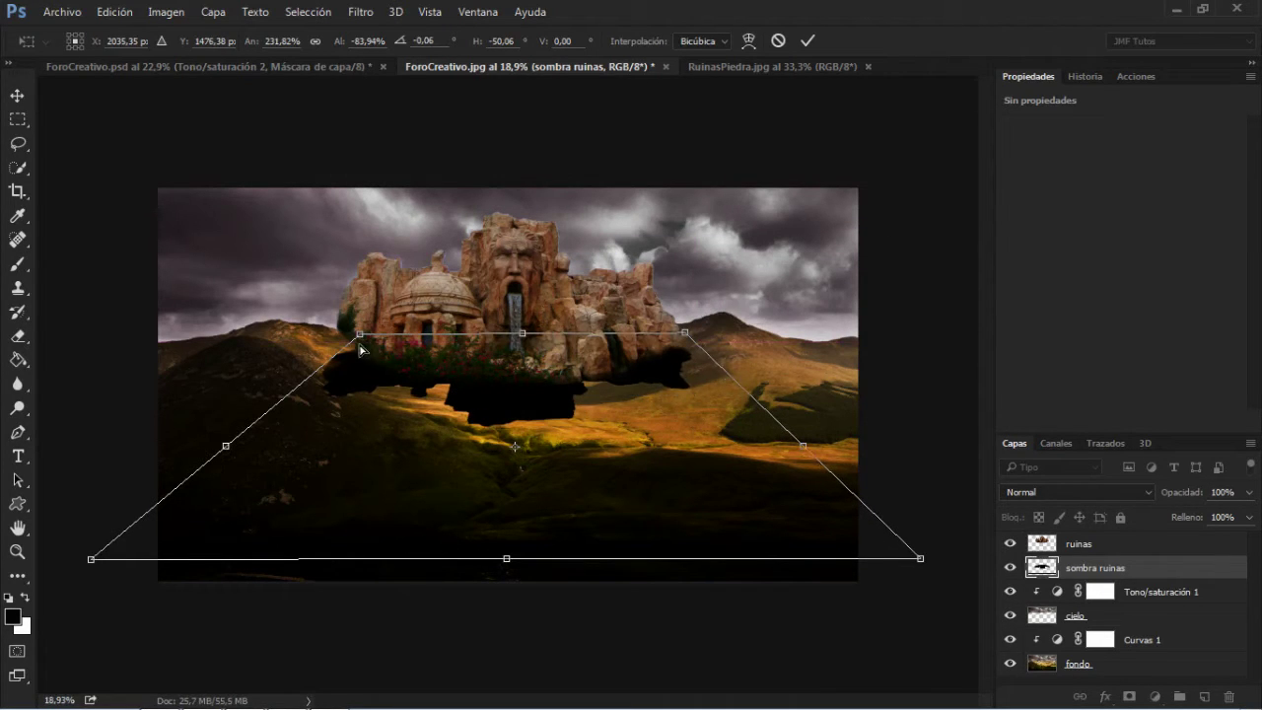
pyautogui.moveTo(359, 335); pyautogui.dragTo(362, 307)
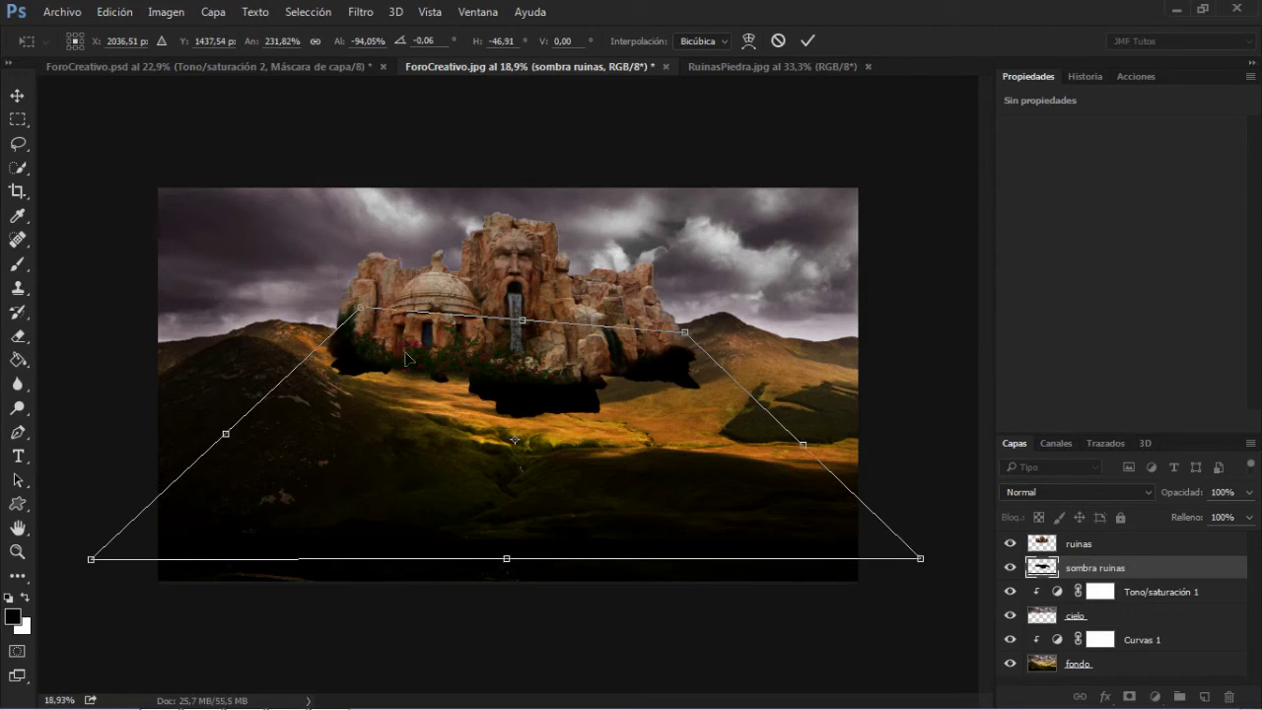
pyautogui.moveTo(506, 560); pyautogui.dragTo(474, 679)
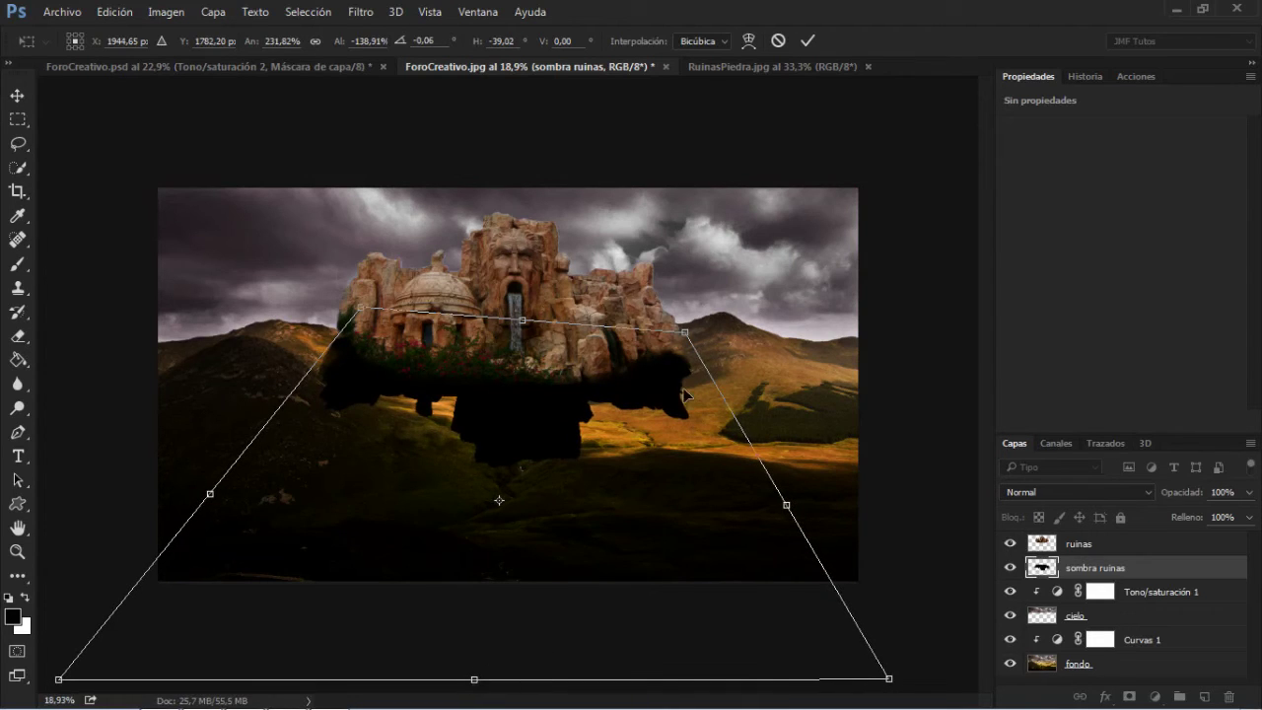
pyautogui.moveTo(691, 338); pyautogui.dragTo(686, 319)
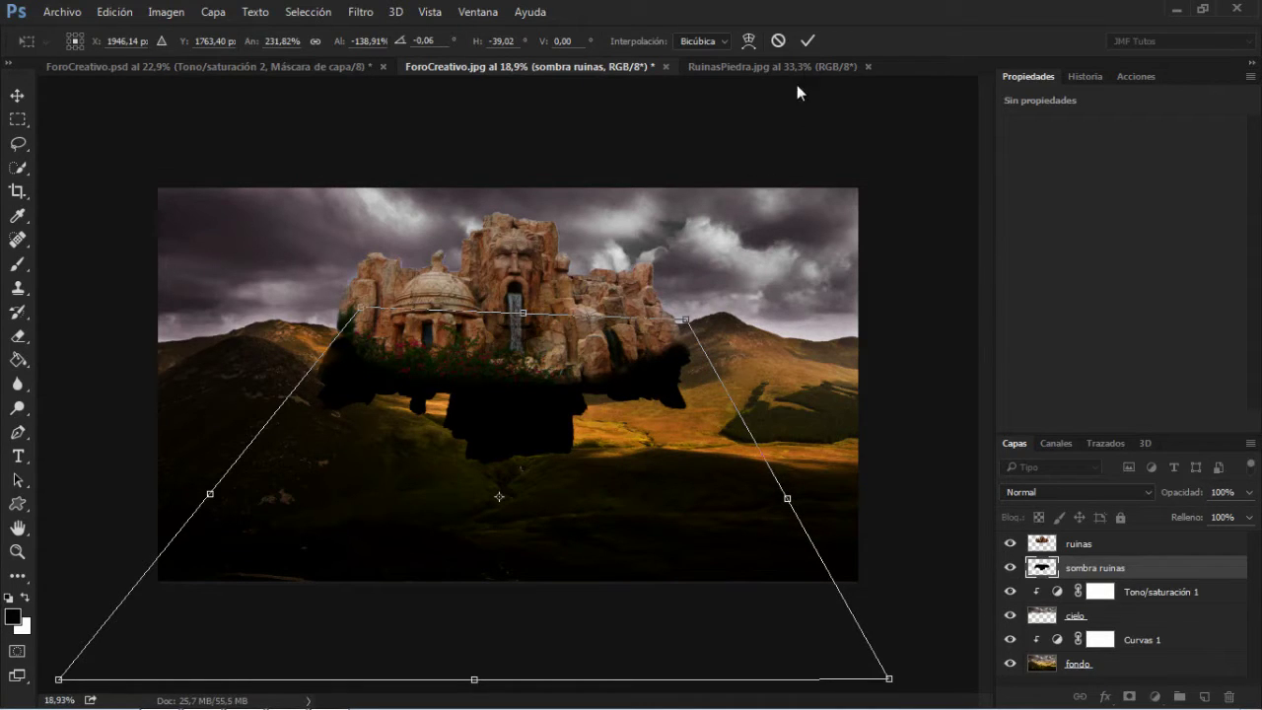
pyautogui.click(807, 43)
pyautogui.press('b')
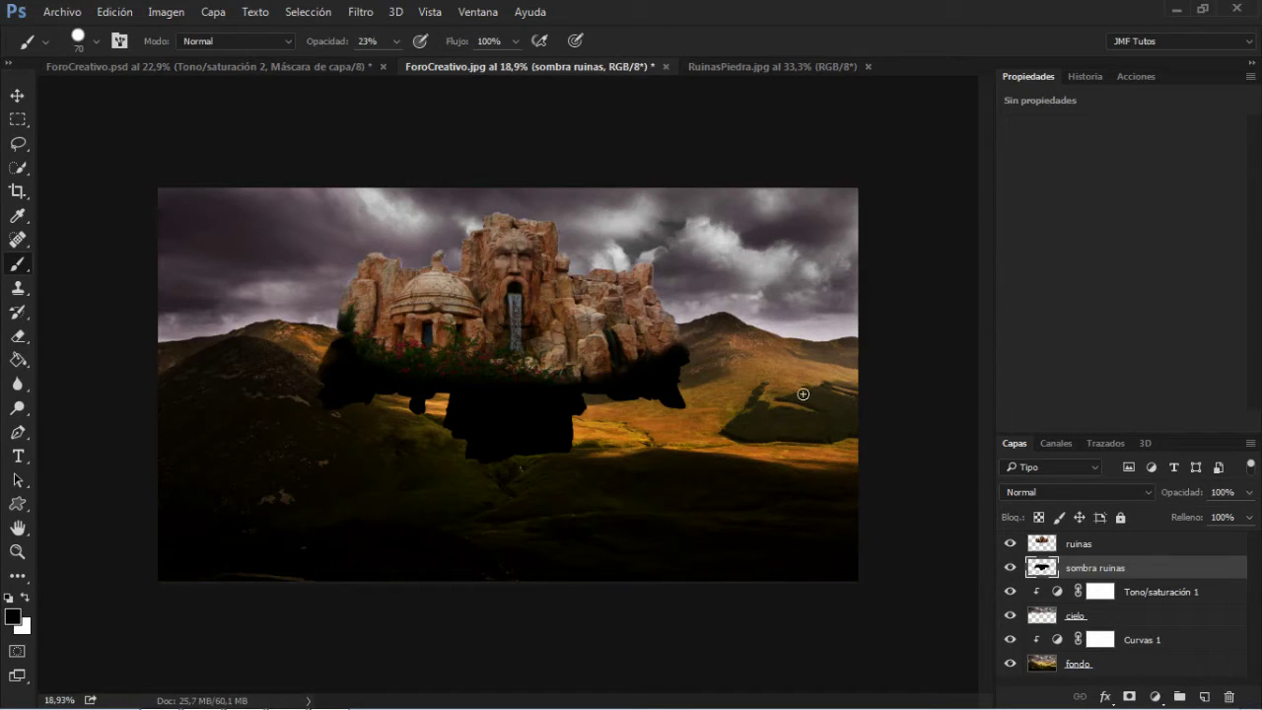
# - Soften the sombra ruinas layer with a Gaussian Blur of about 90 pixels radius
pyautogui.click(361, 12)
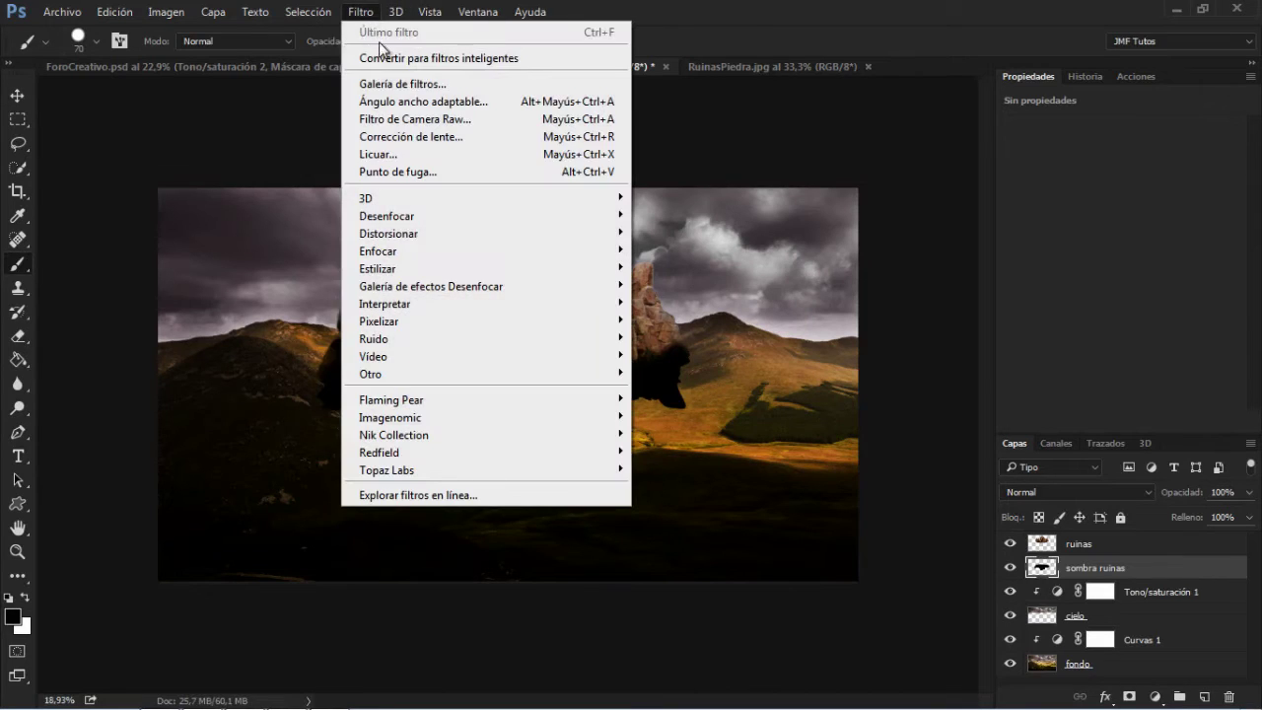
pyautogui.moveTo(481, 216)
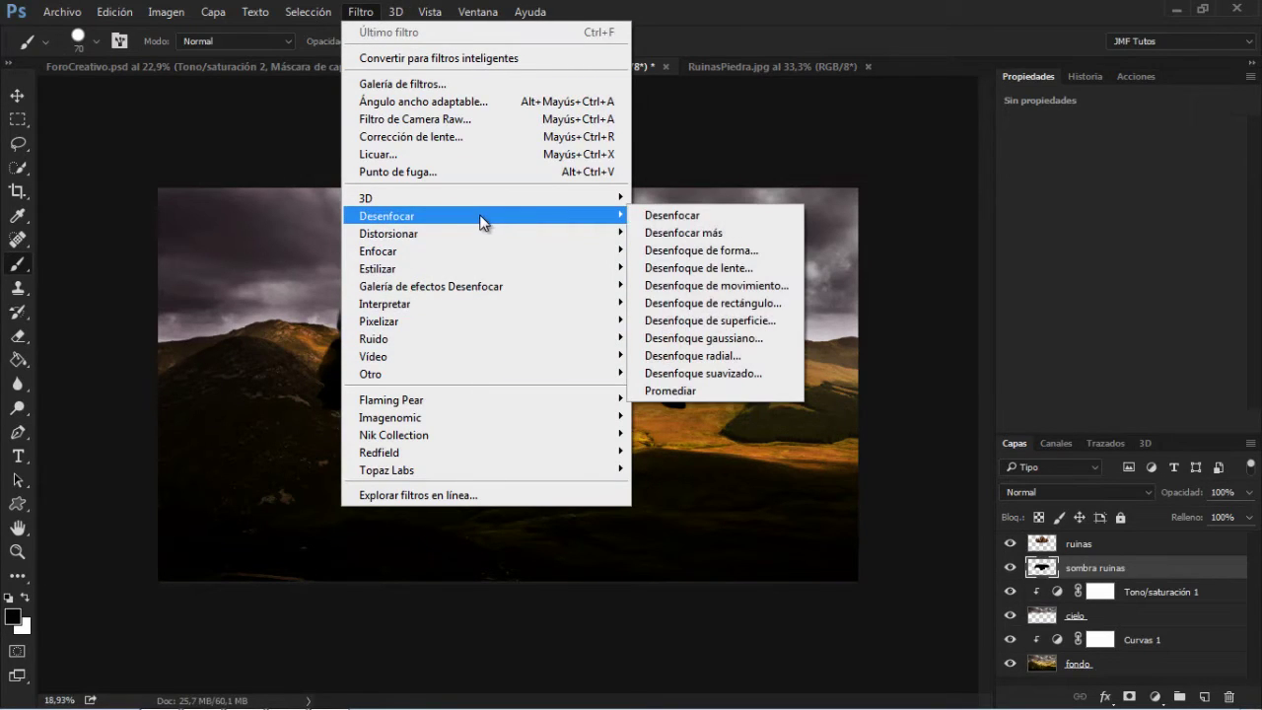
pyautogui.click(735, 338)
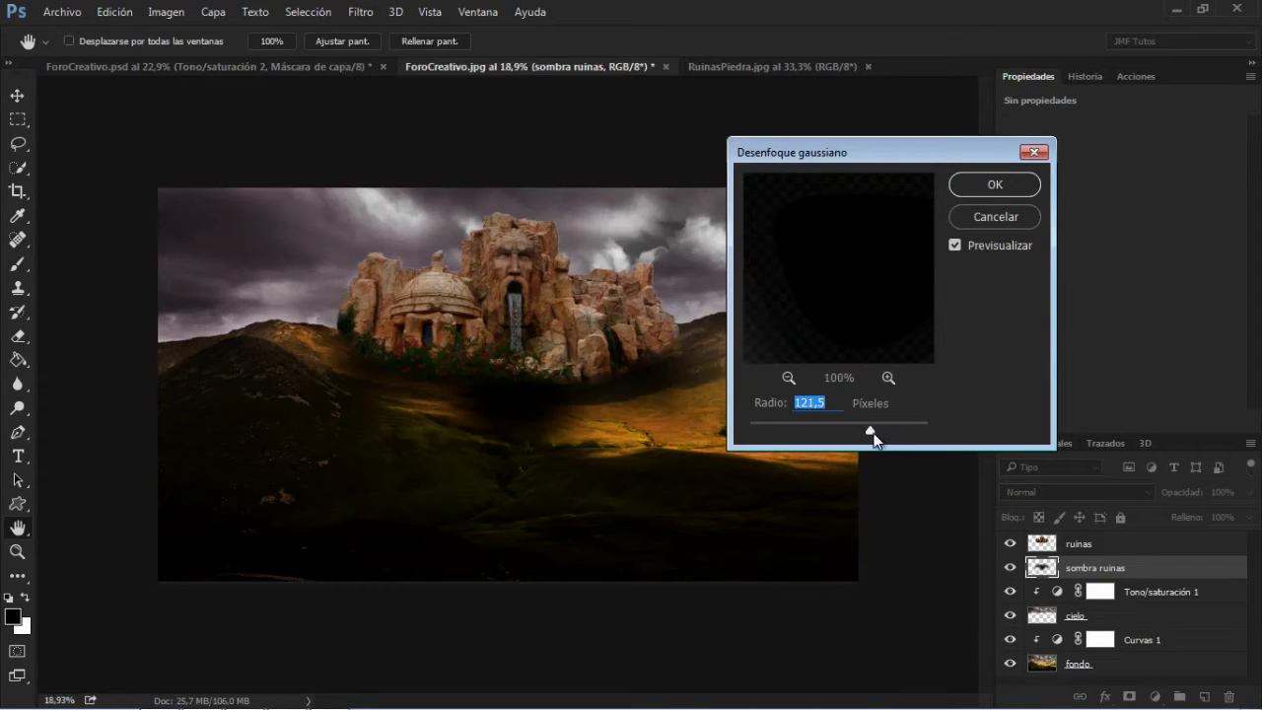
pyautogui.moveTo(872, 433)
pyautogui.mouseDown()
pyautogui.moveTo(846, 428)
pyautogui.moveTo(859, 429)
pyautogui.mouseUp()
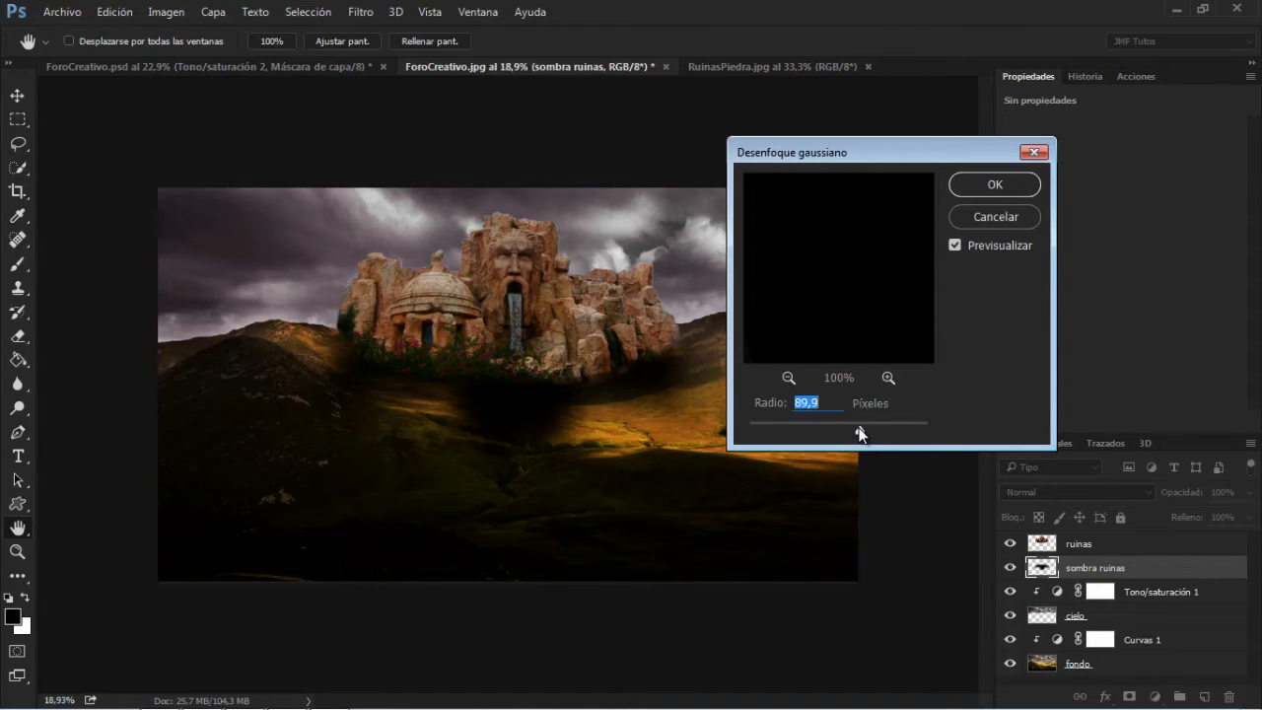
pyautogui.moveTo(857, 427); pyautogui.dragTo(860, 428)
pyautogui.click(995, 185)
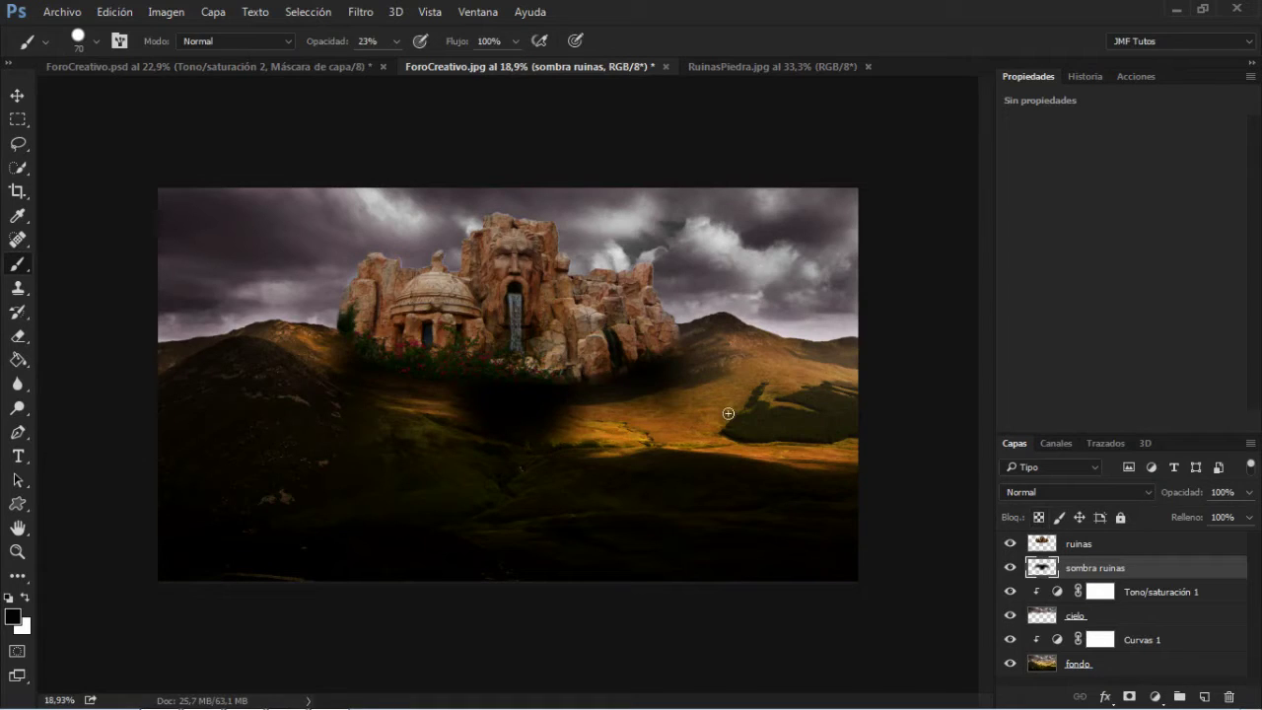
# - Add a layer mask to sombra ruinas and reset the painting colours to the defaults with black as the foreground
pyautogui.click(1128, 696)
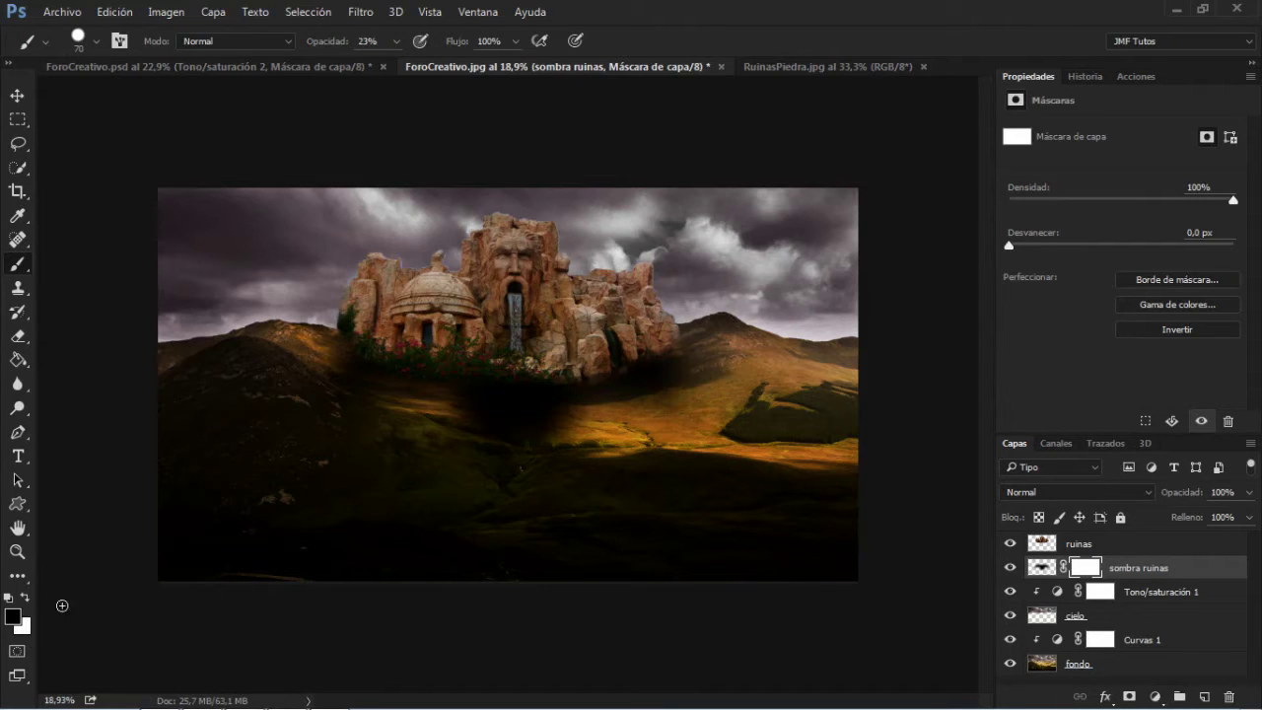
pyautogui.click(17, 623)
pyautogui.click(608, 233)
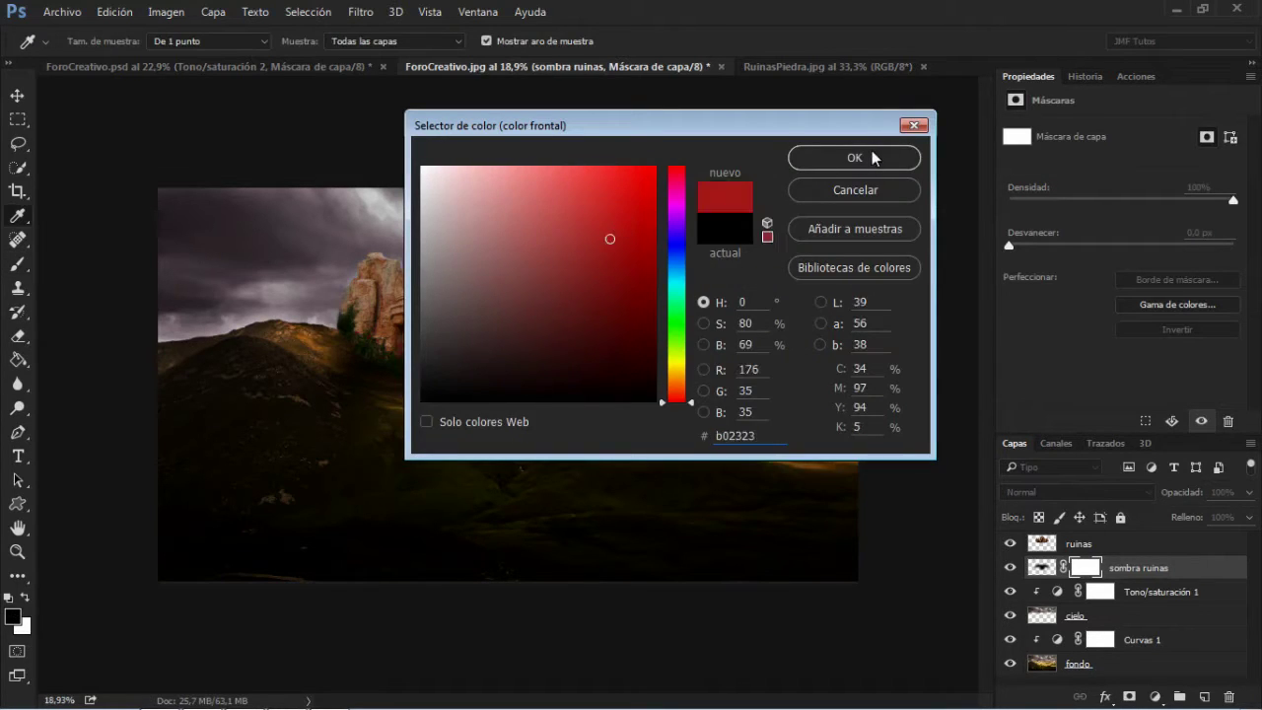
pyautogui.click(872, 155)
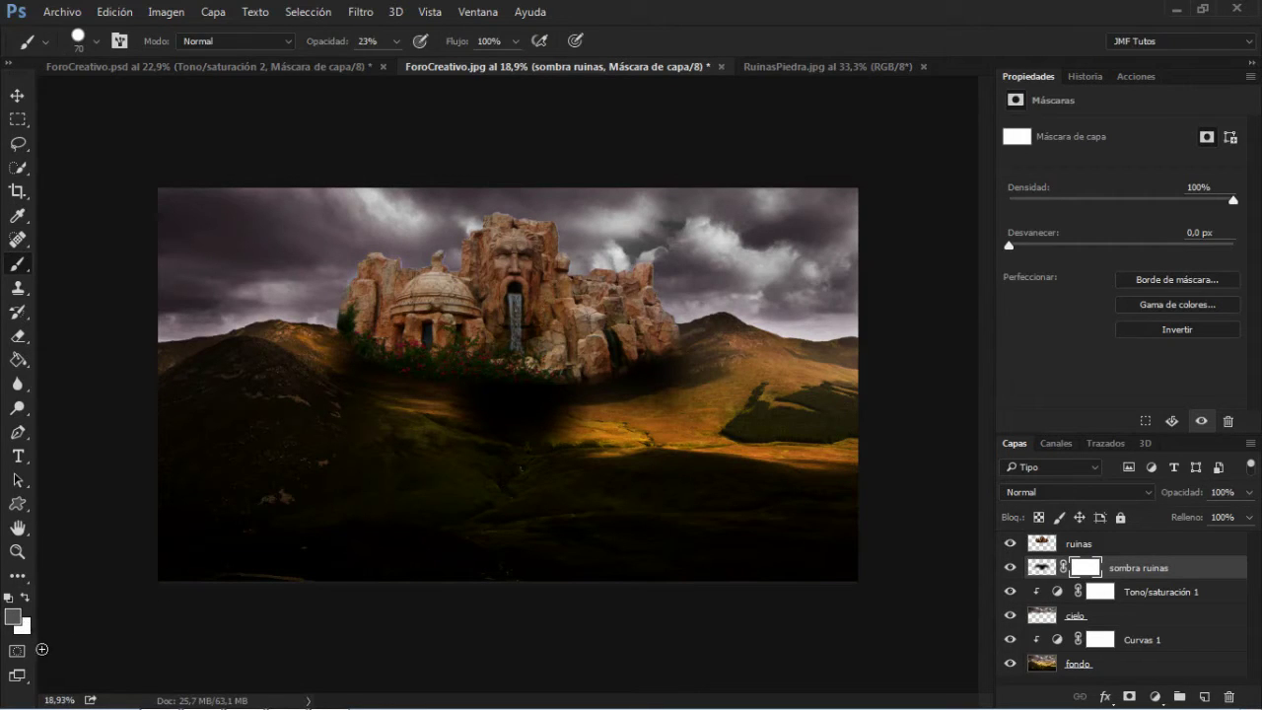
pyautogui.press('d')
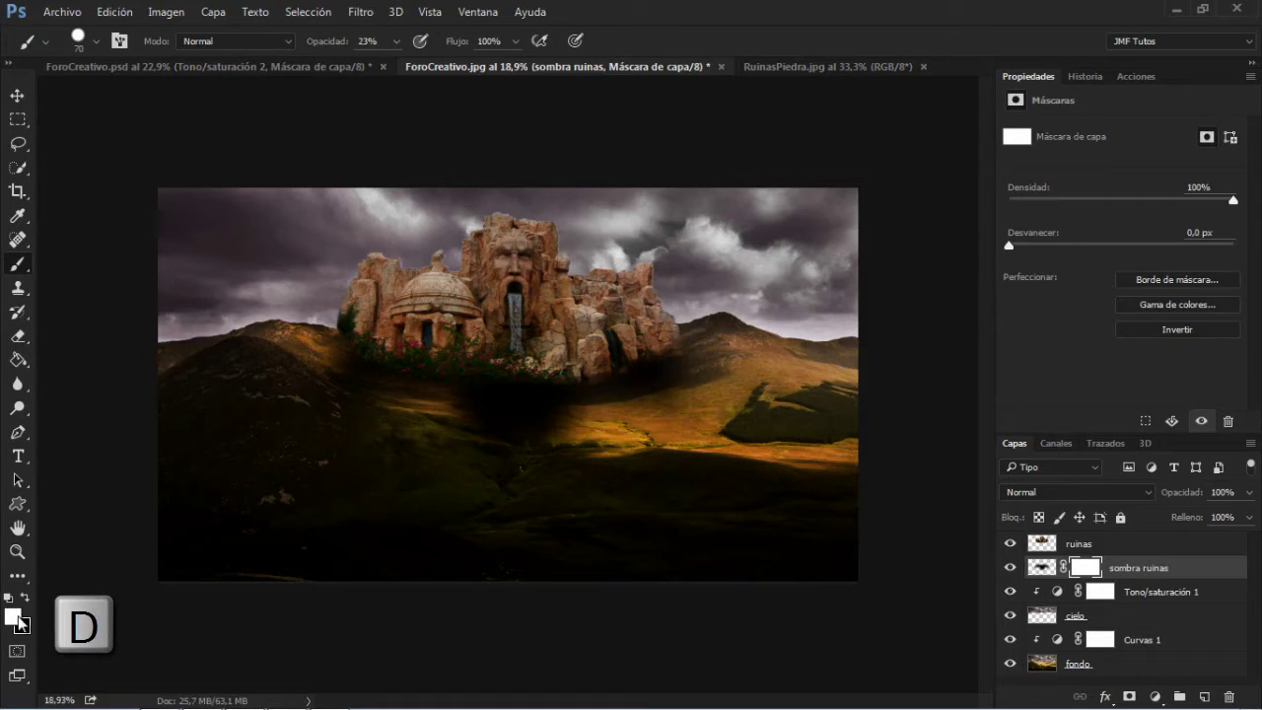
pyautogui.press('x')
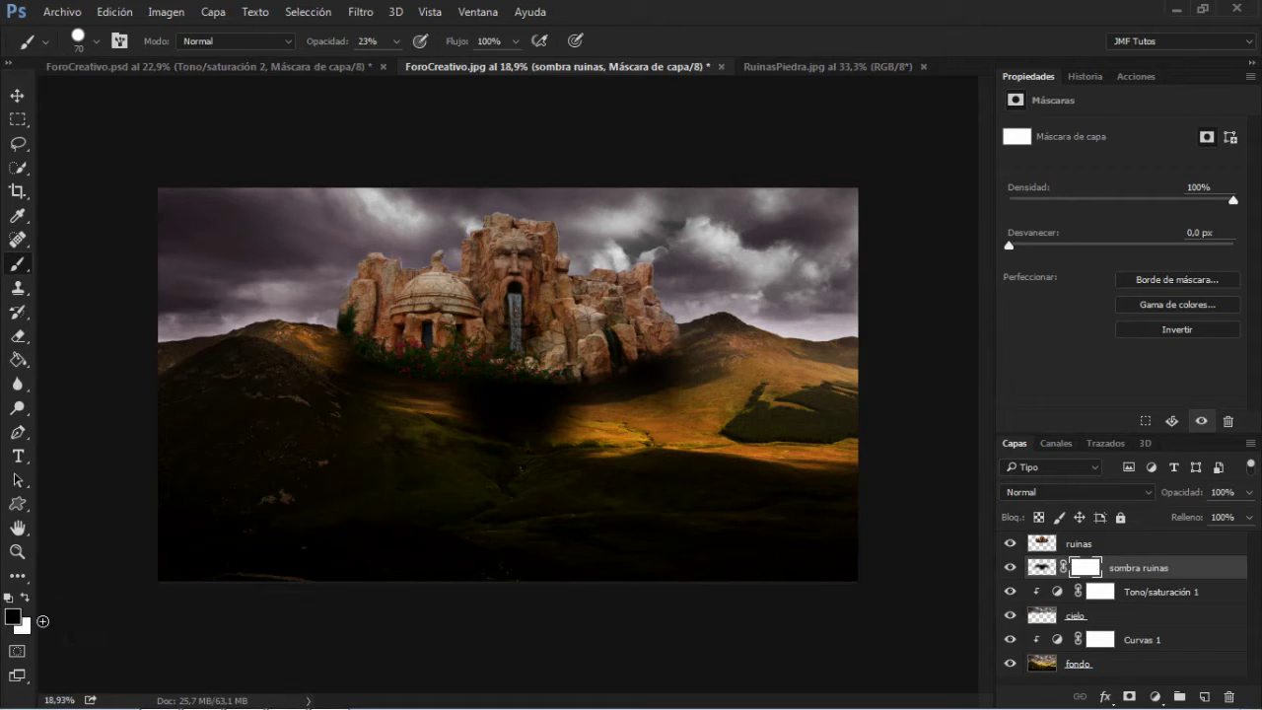
# - Fade out the lower part of the ruins' shadow with a black-to-white linear gradient on the sombra ruinas mask, running upward toward their base
pyautogui.click(18, 360)
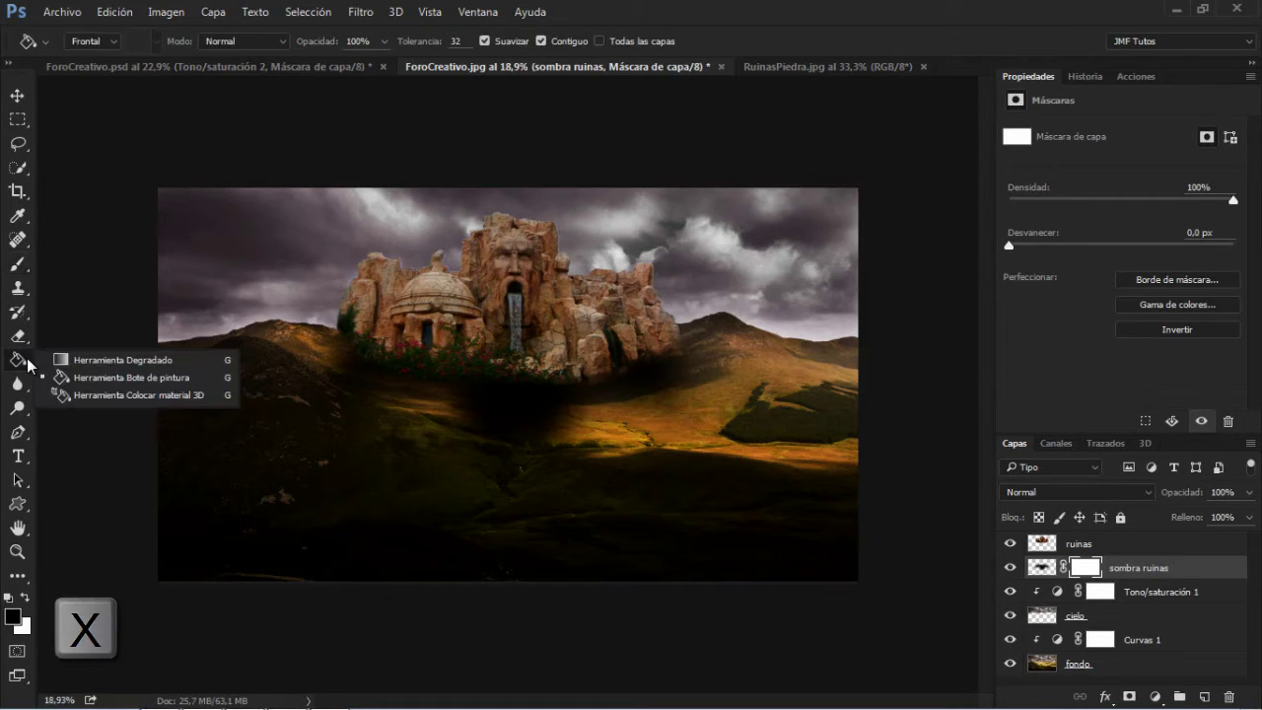
pyautogui.click(81, 361)
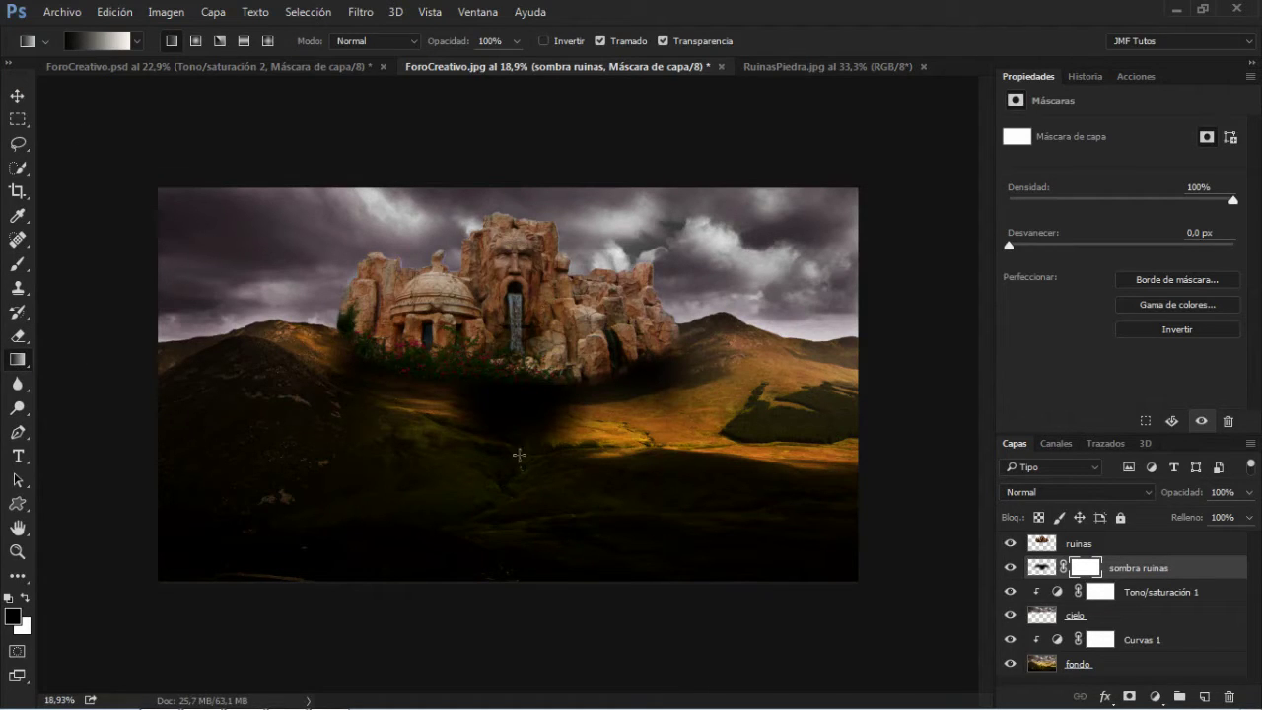
pyautogui.moveTo(525, 497); pyautogui.dragTo(524, 396)
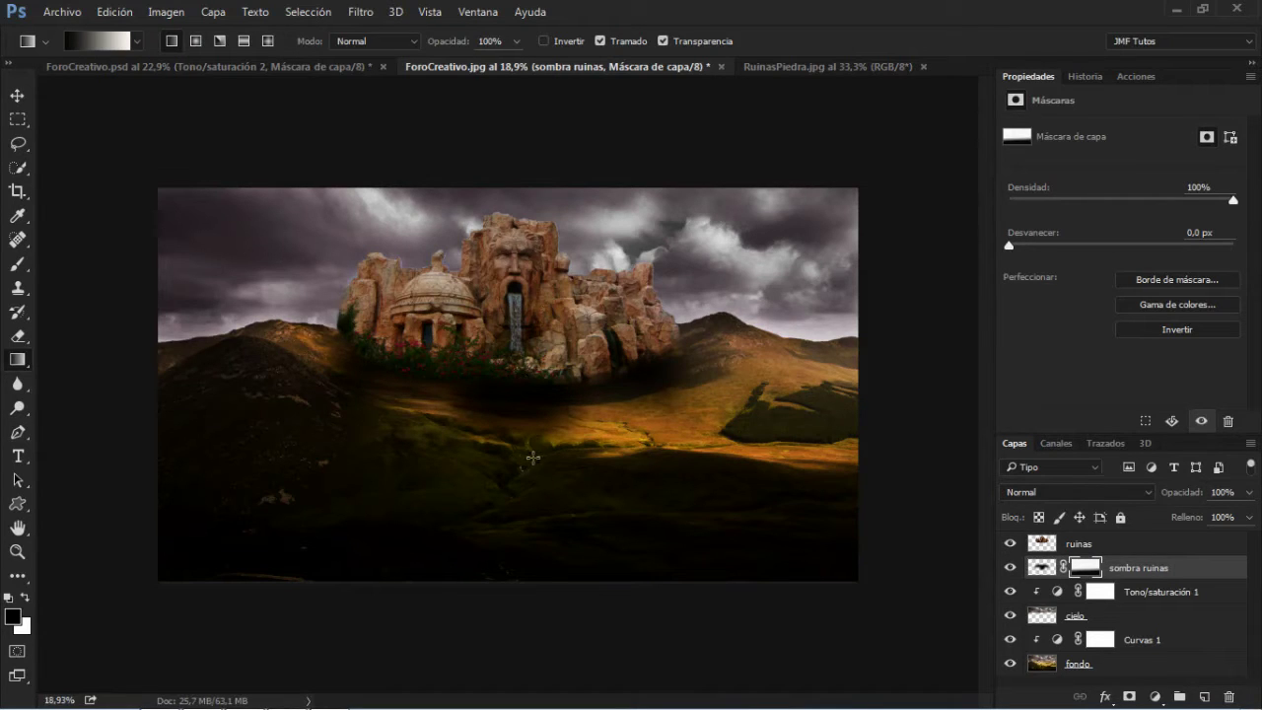
pyautogui.moveTo(519, 493); pyautogui.dragTo(522, 360)
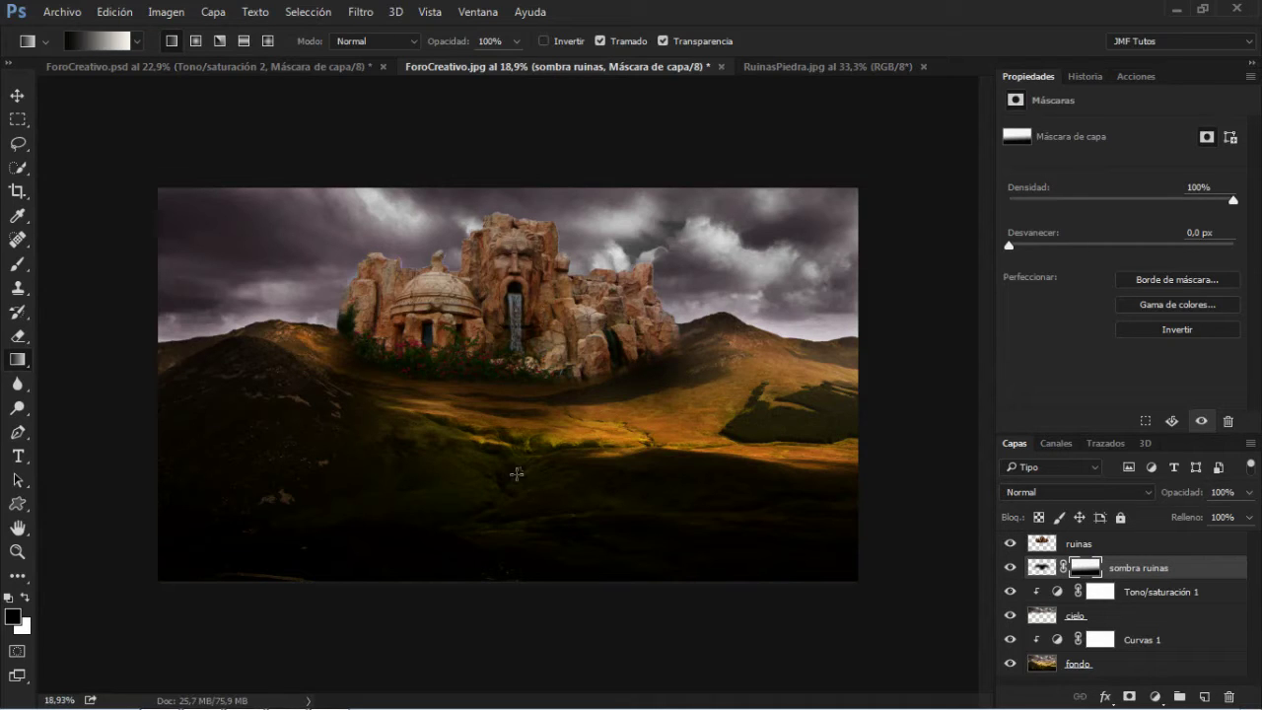
pyautogui.moveTo(523, 476); pyautogui.dragTo(509, 458)
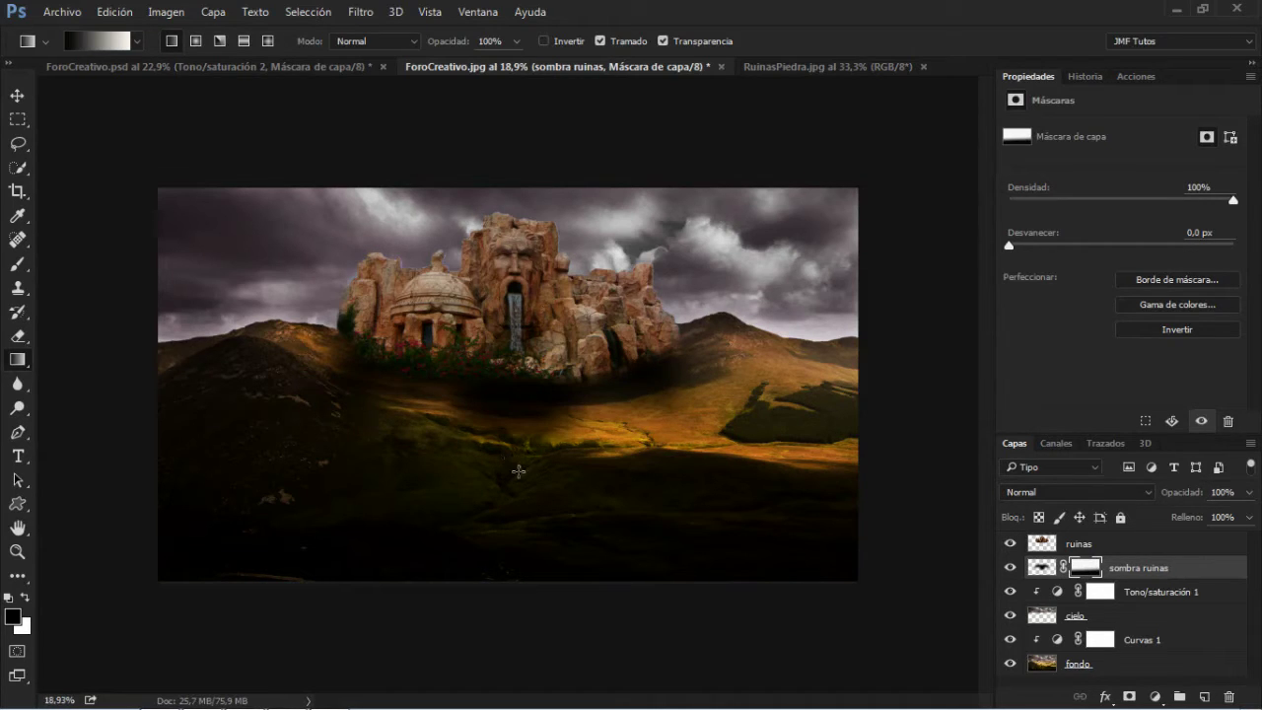
pyautogui.moveTo(521, 479); pyautogui.dragTo(530, 468)
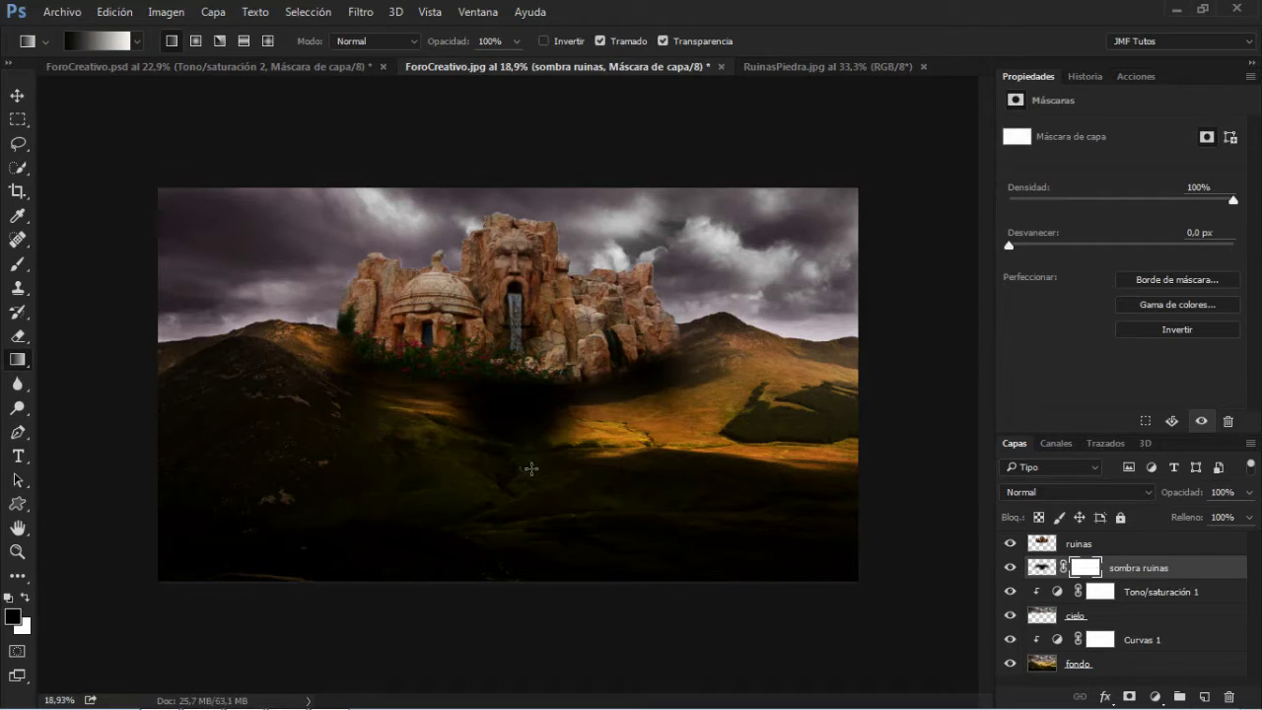
pyautogui.moveTo(528, 513); pyautogui.dragTo(524, 411)
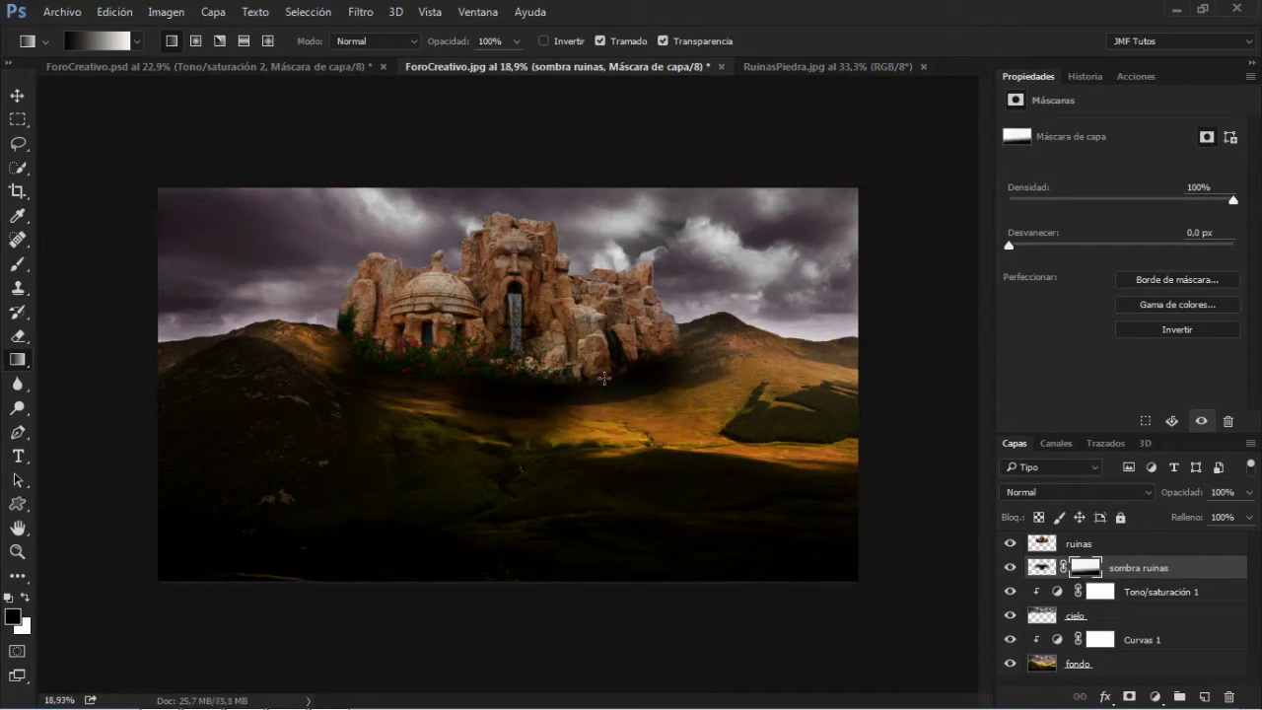
pyautogui.hotkey('ctrl', 'z')
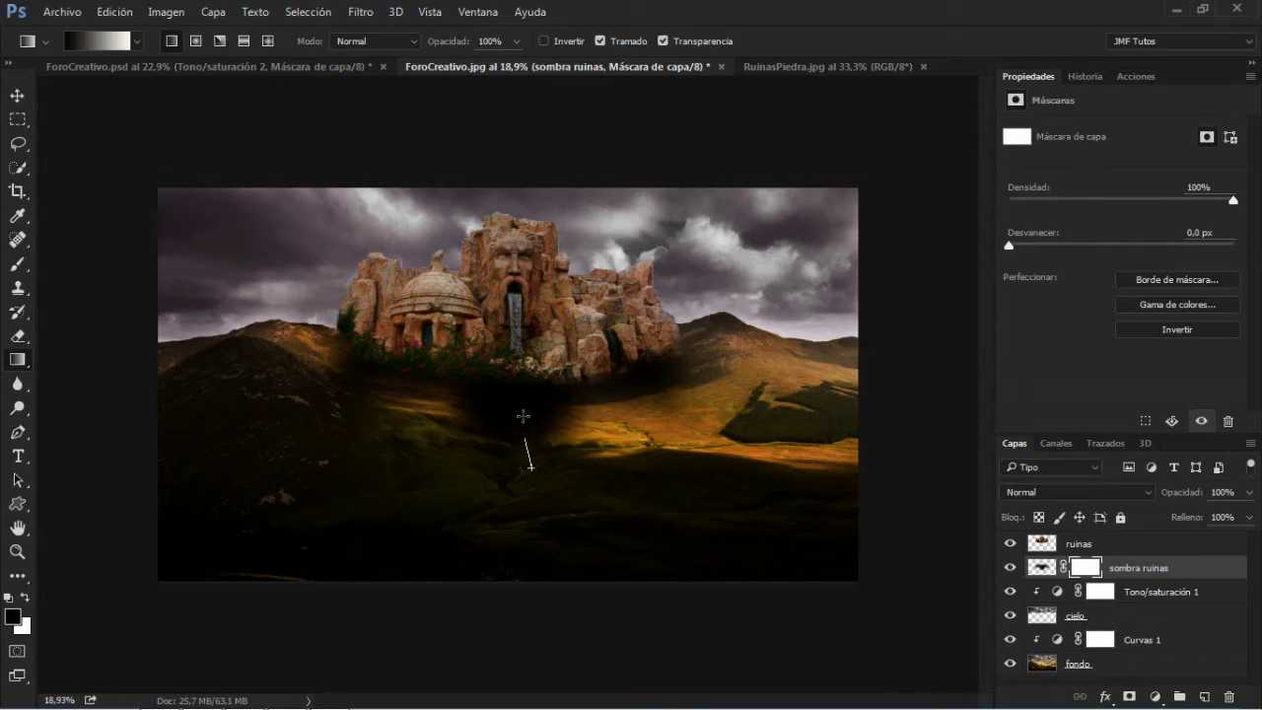
pyautogui.moveTo(522, 416); pyautogui.dragTo(520, 371)
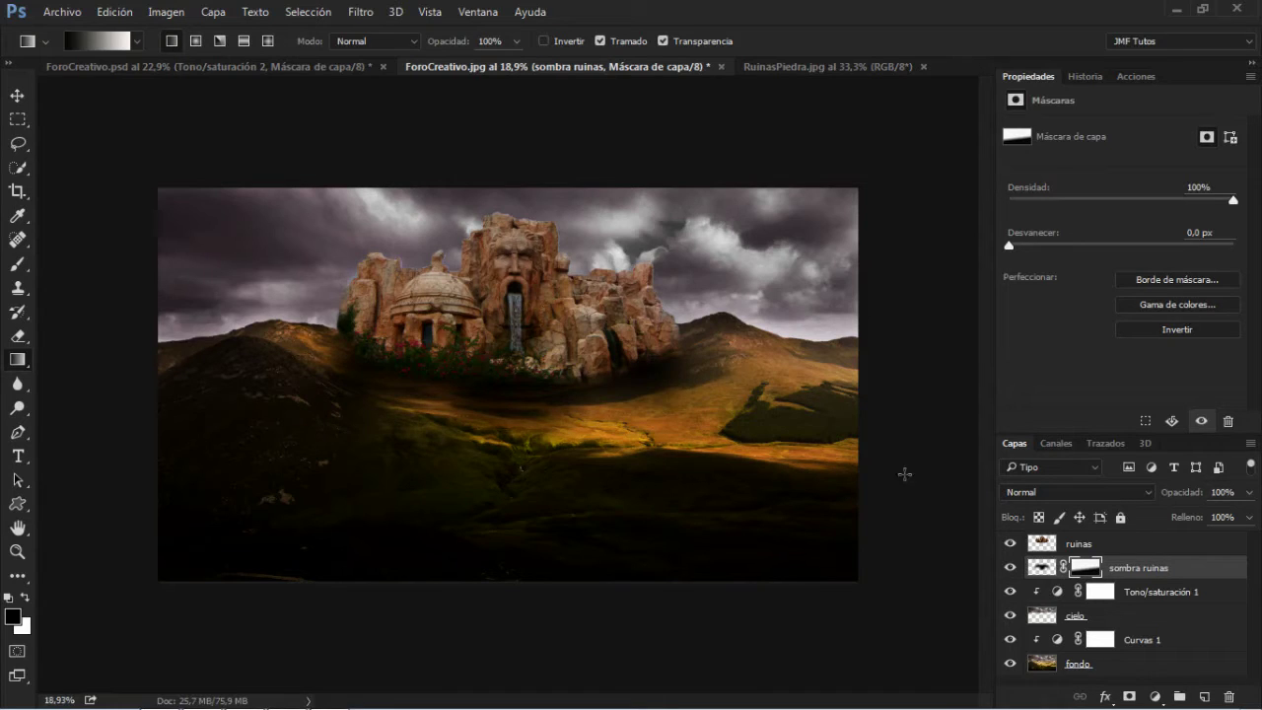
# - Lower the sombra ruinas layer's opacity to 57% and select the ruinas layer
pyautogui.click(1249, 492)
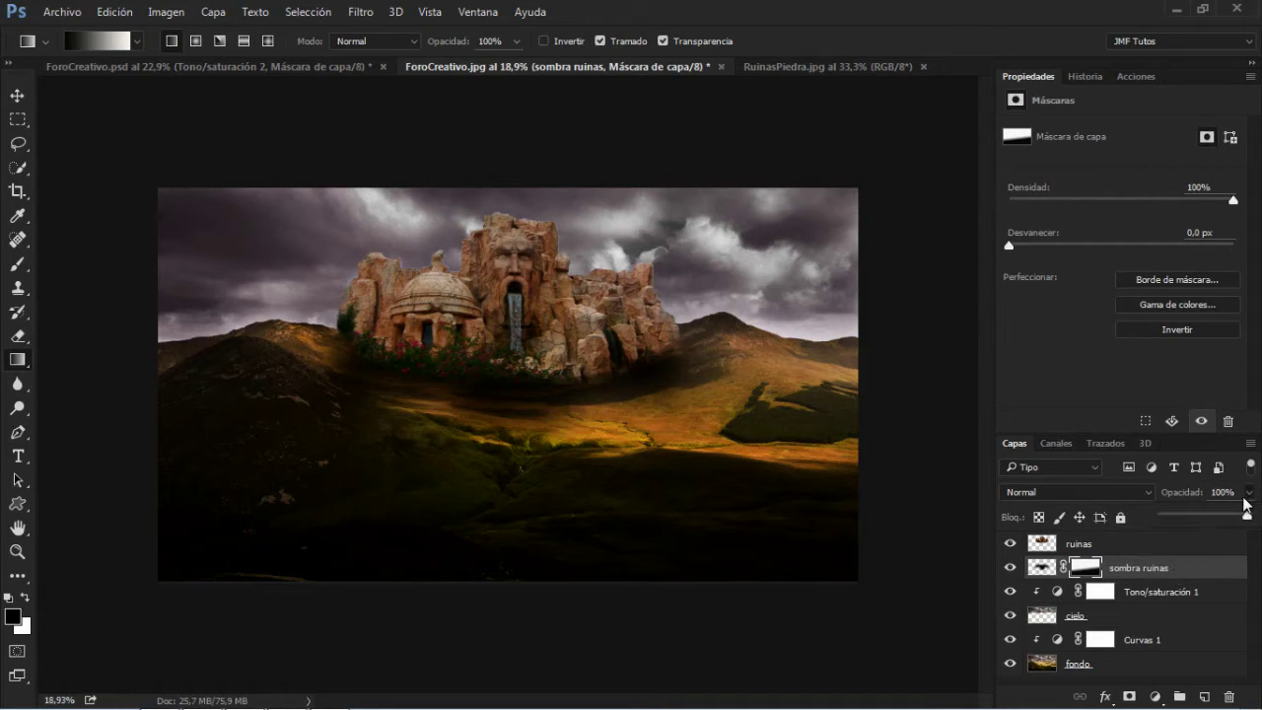
pyautogui.moveTo(1246, 511); pyautogui.dragTo(1207, 516)
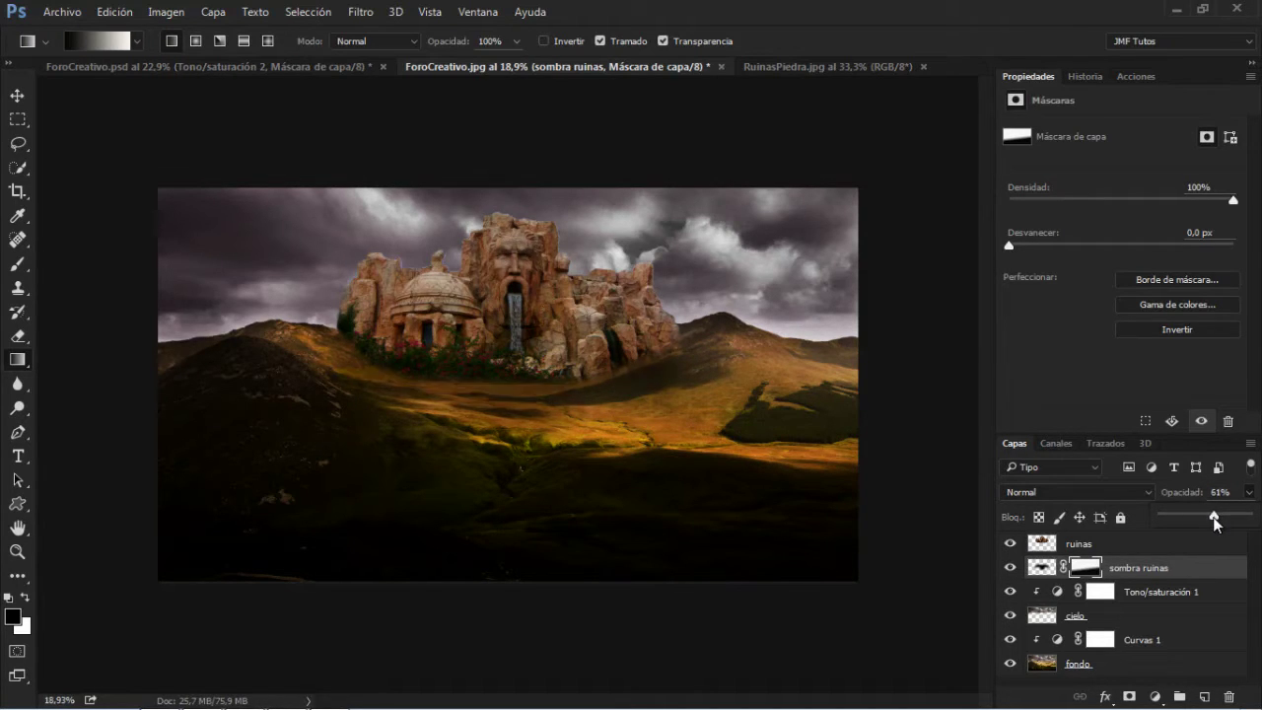
pyautogui.moveTo(1213, 516); pyautogui.dragTo(1208, 516)
pyautogui.click(1171, 553)
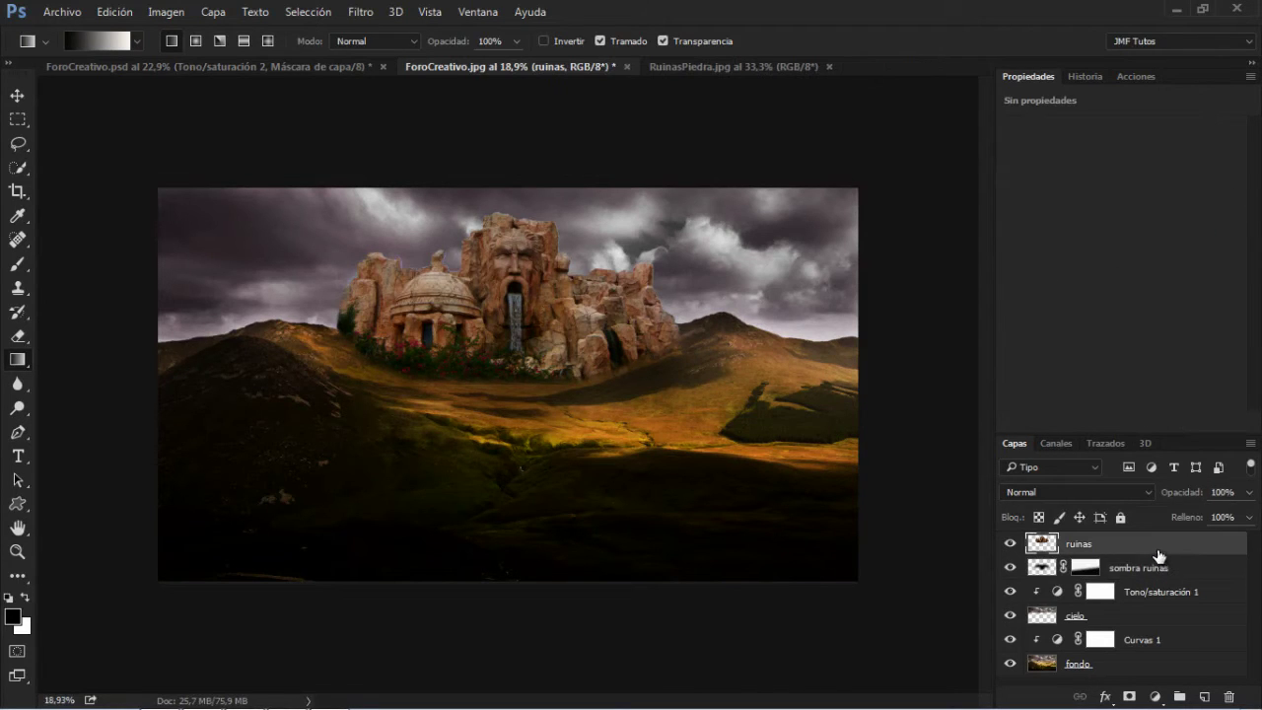
# - Brush black on the sombra ruinas mask at 160 px and 100% opacity to hide the shadow on the slope beside the ruins
pyautogui.click(1092, 569)
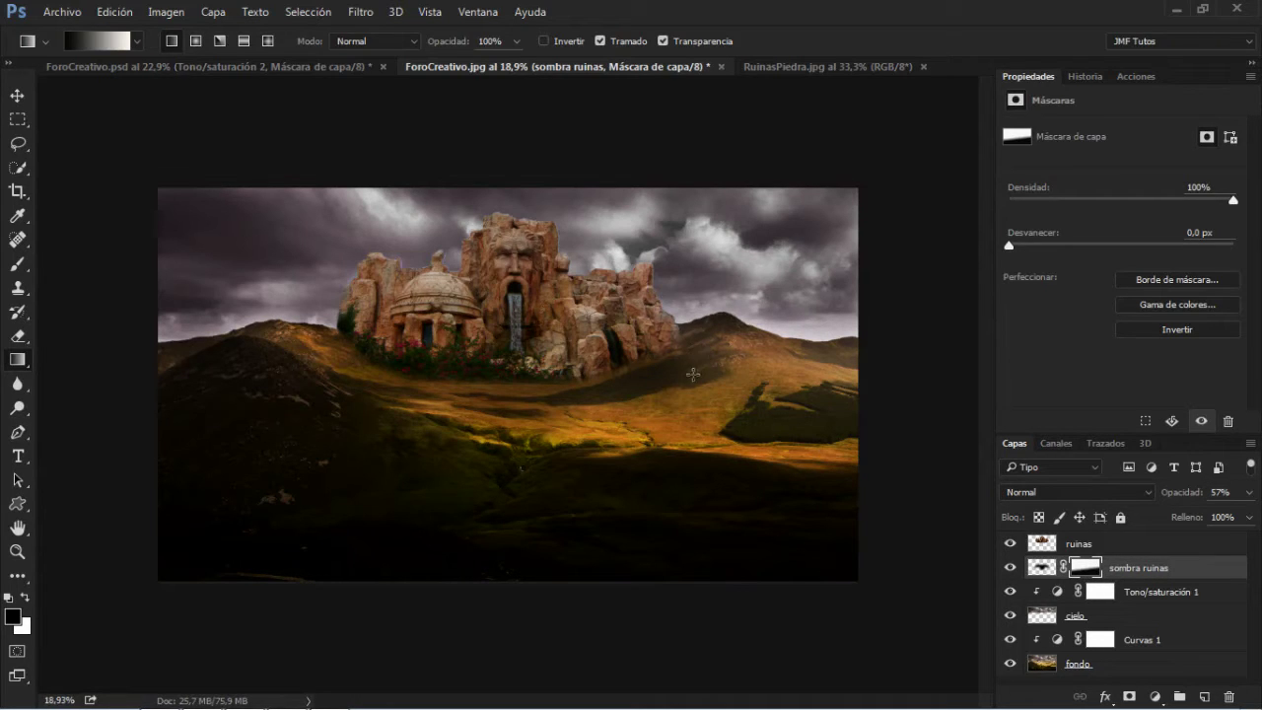
pyautogui.click(17, 264)
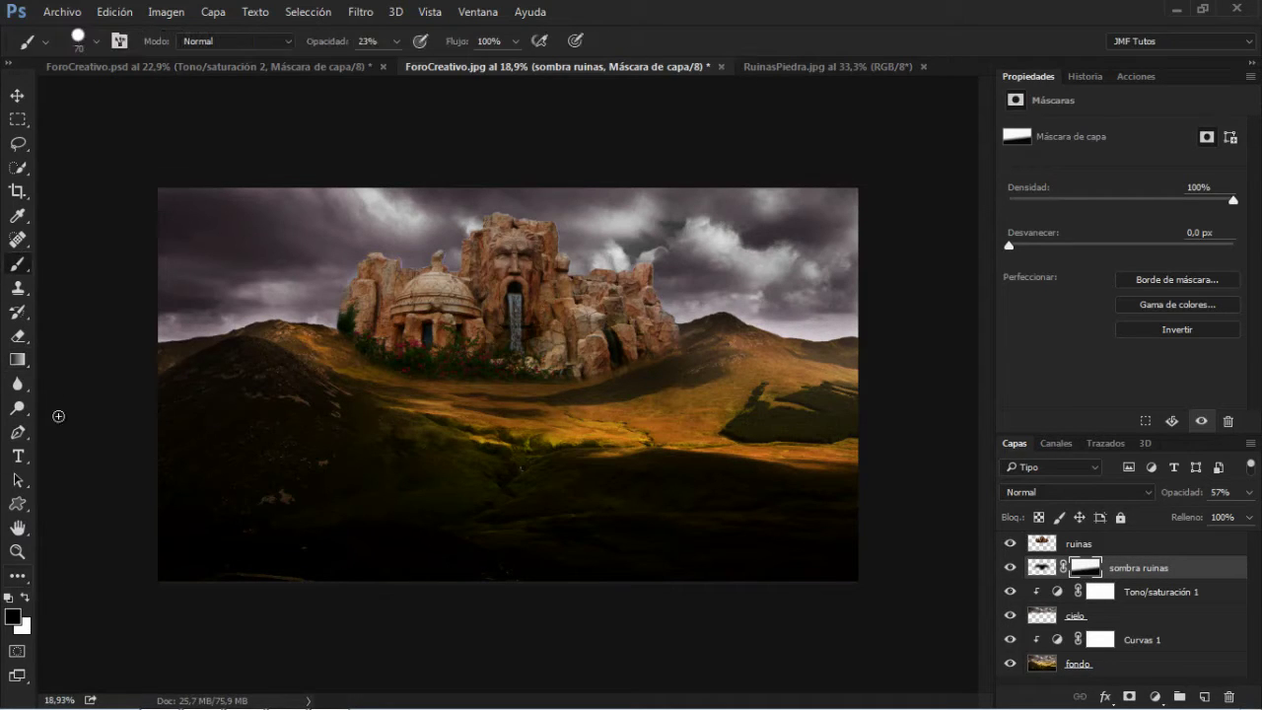
pyautogui.moveTo(544, 353); pyautogui.dragTo(558, 355)
pyautogui.hotkey('ctrl', '0')
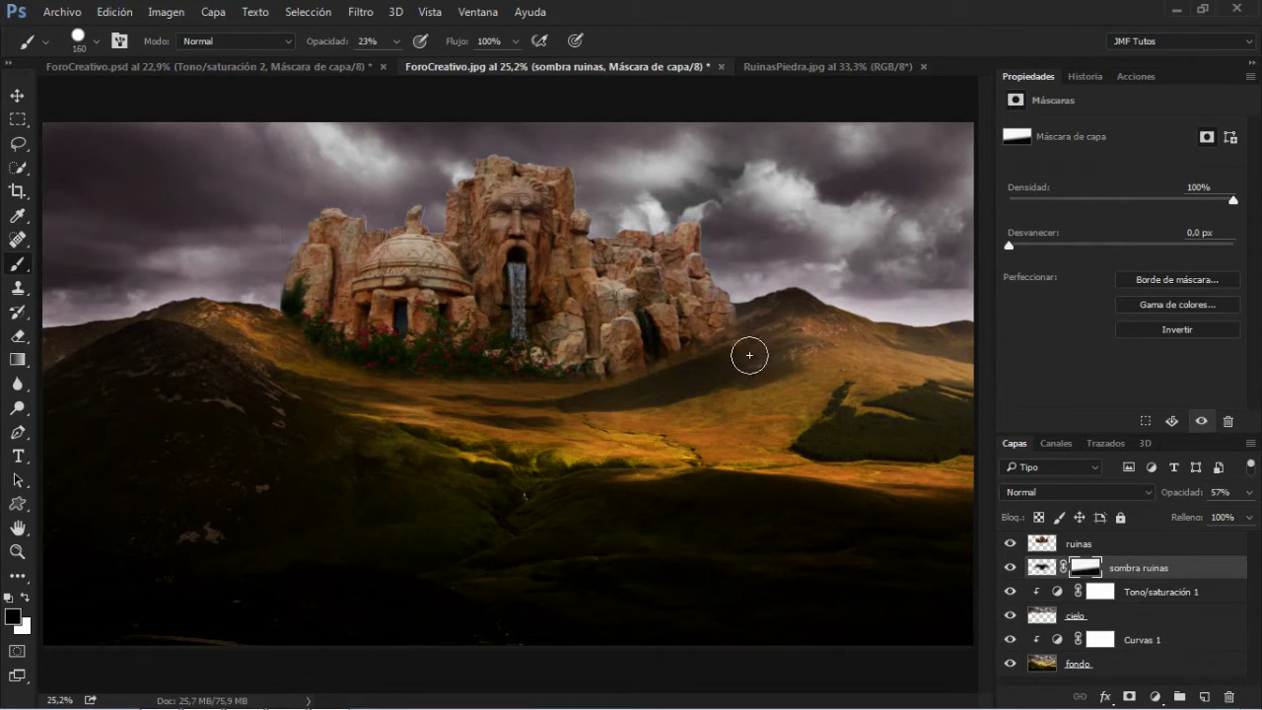
pyautogui.click(400, 41)
pyautogui.moveTo(393, 65); pyautogui.dragTo(465, 67)
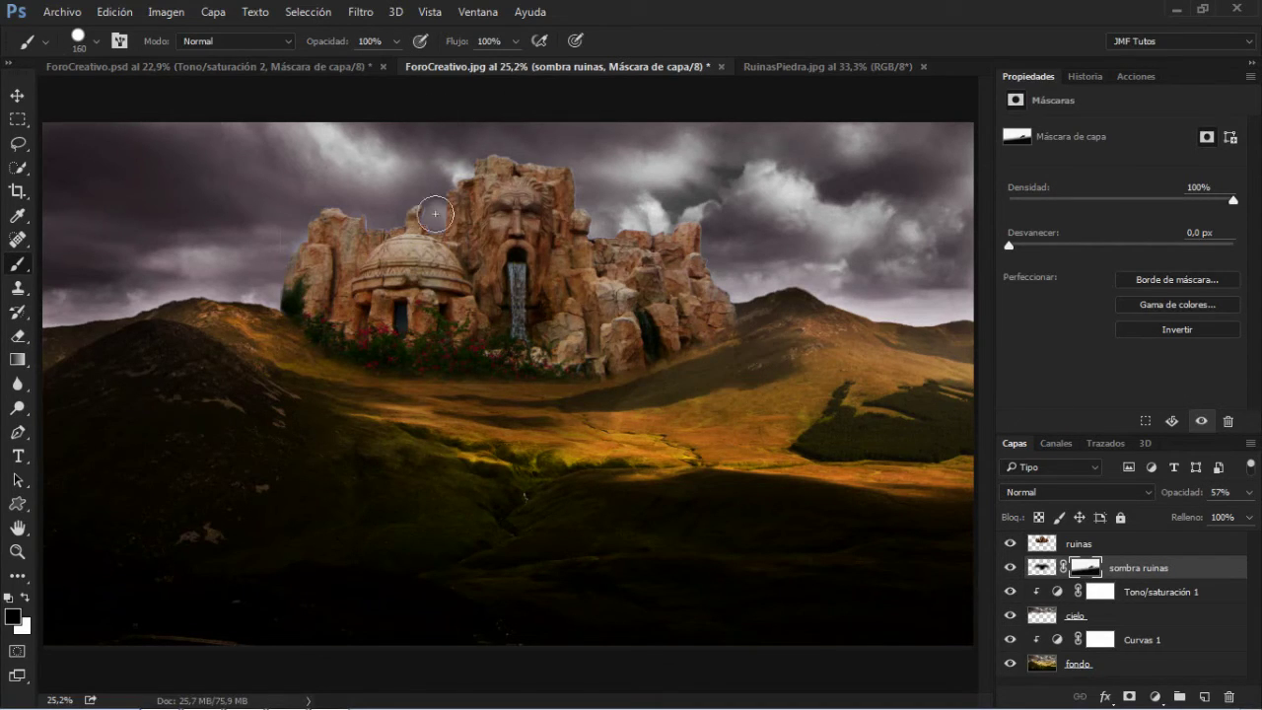
# - Restore the shadow on the slope beside the ruins by painting white on the sombra ruinas mask
pyautogui.press('x')
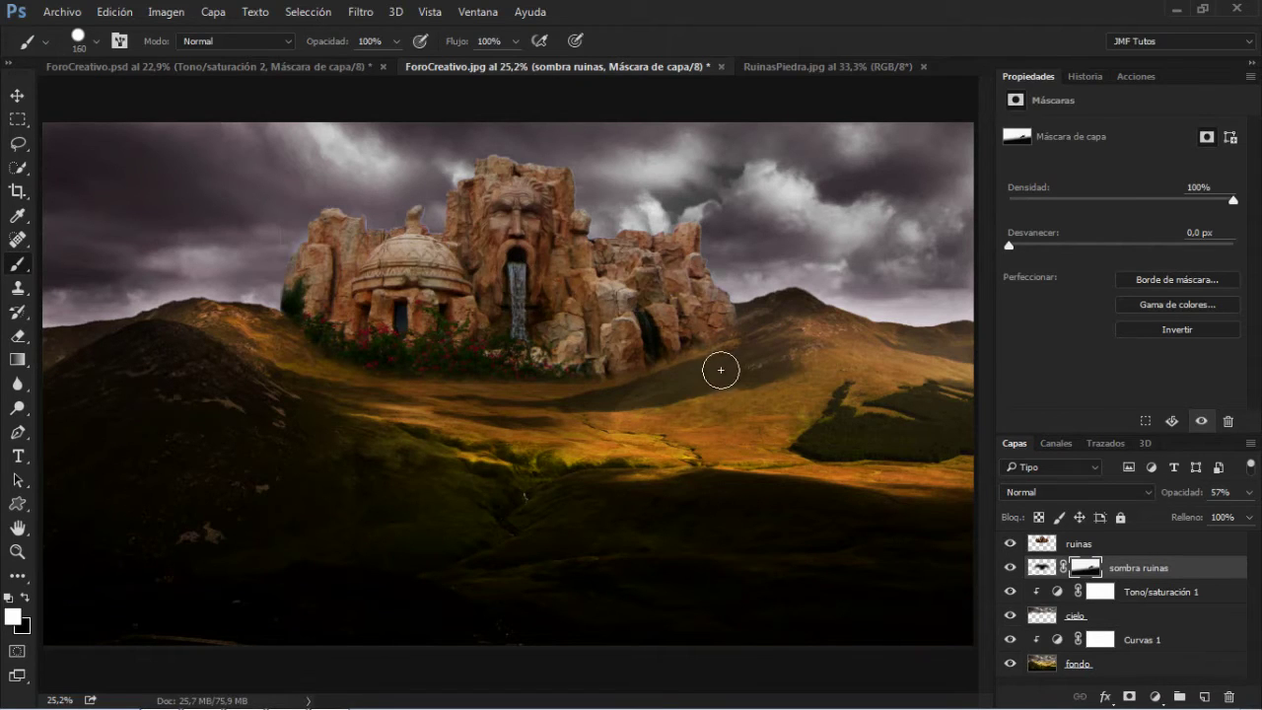
pyautogui.moveTo(702, 390)
pyautogui.mouseDown()
pyautogui.moveTo(669, 394)
pyautogui.moveTo(671, 366)
pyautogui.moveTo(626, 401)
pyautogui.mouseUp()
pyautogui.moveTo(758, 344); pyautogui.dragTo(730, 373)
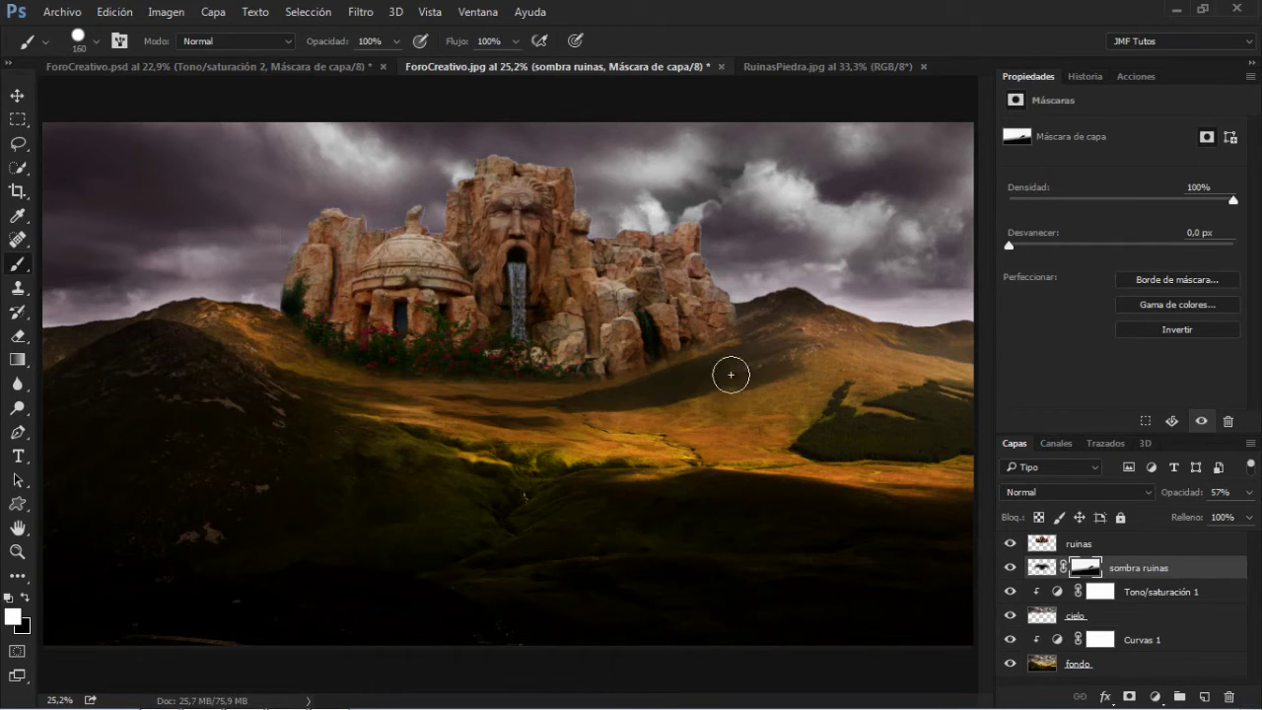
# - Reduce the brush opacity to 40% and make black the foreground colour for softer retouching of the shadow mask
pyautogui.click(394, 43)
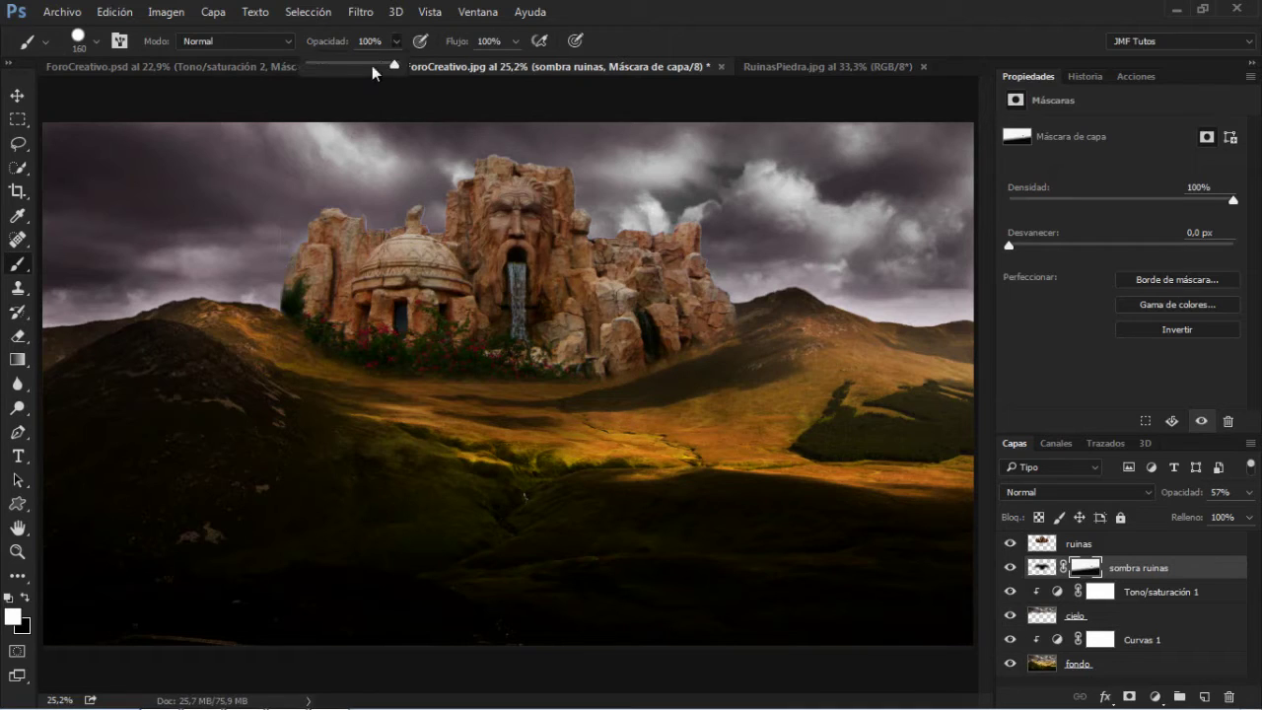
pyautogui.moveTo(375, 65); pyautogui.dragTo(344, 62)
pyautogui.click(27, 597)
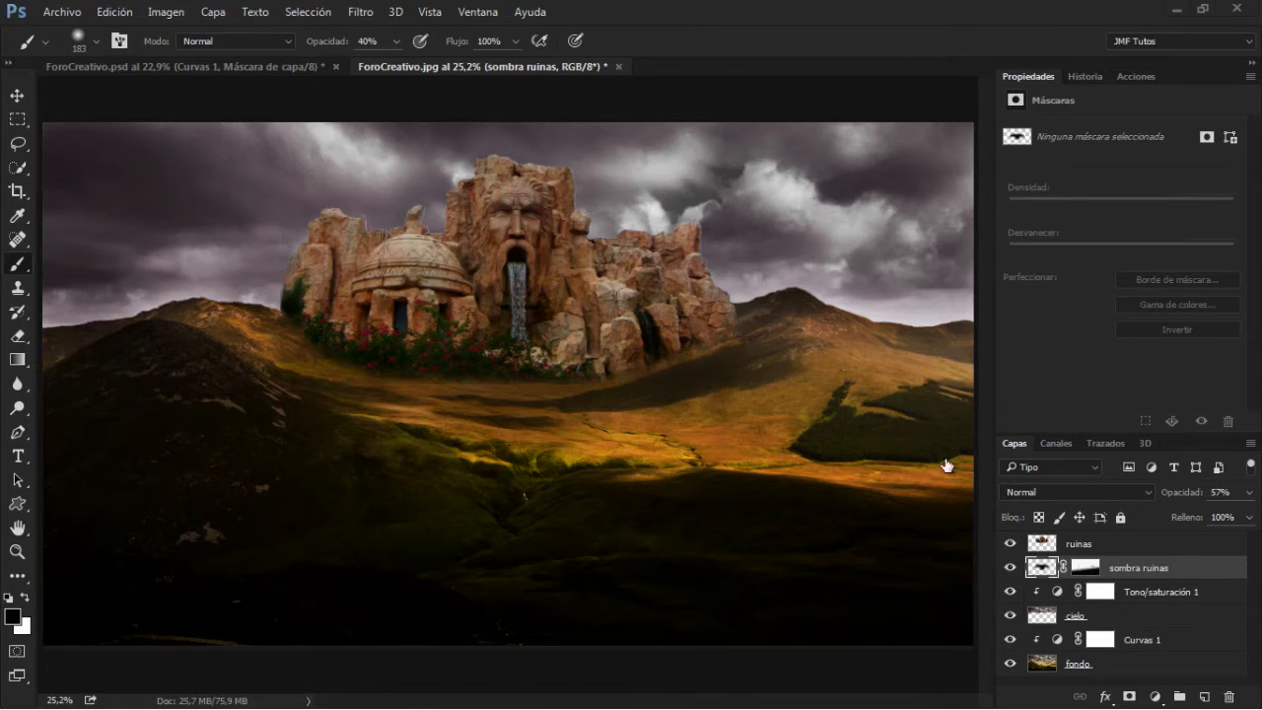
# - Create a new layer above ruinas and name it "rayos de sol"
pyautogui.click(1133, 543)
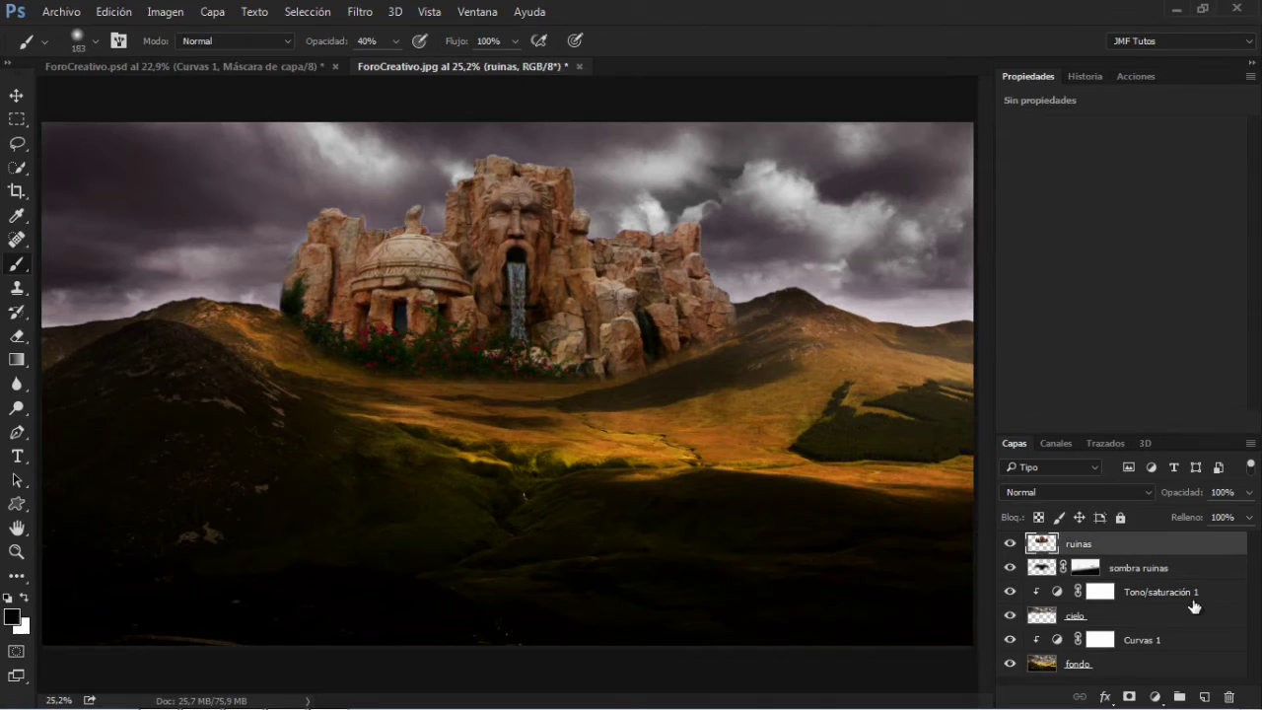
pyautogui.click(1204, 696)
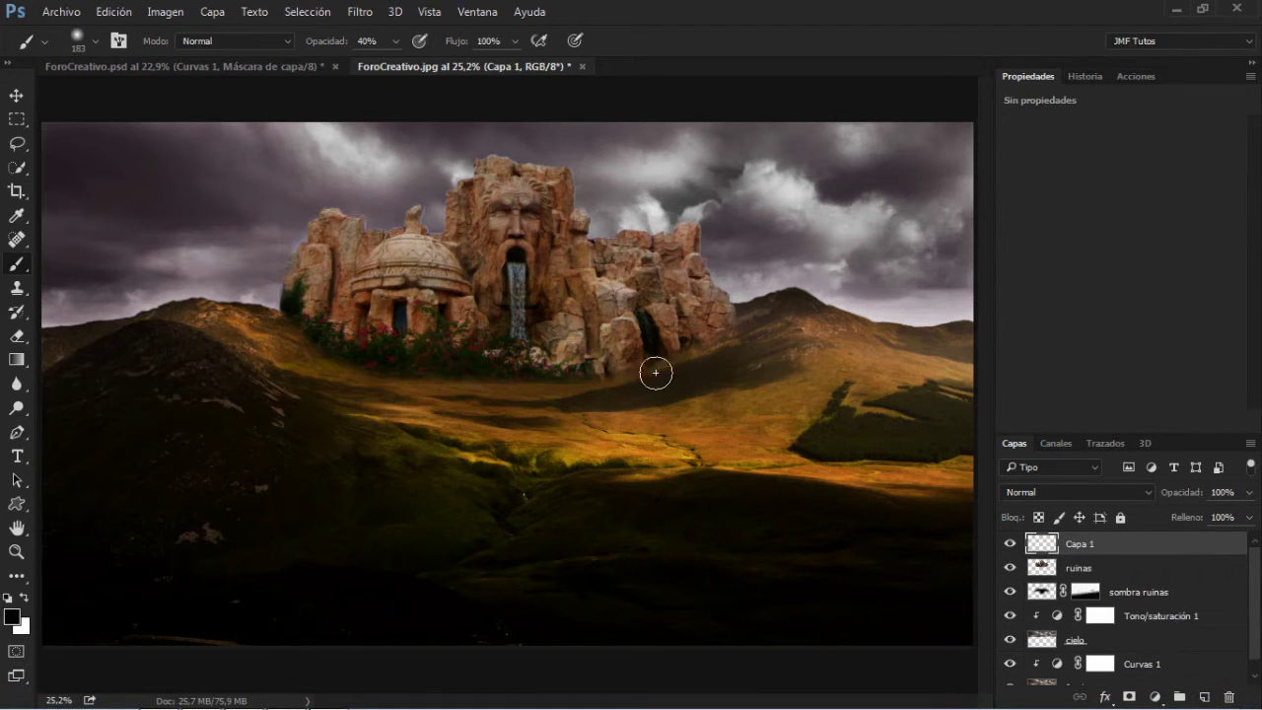
pyautogui.doubleClick(1079, 544)
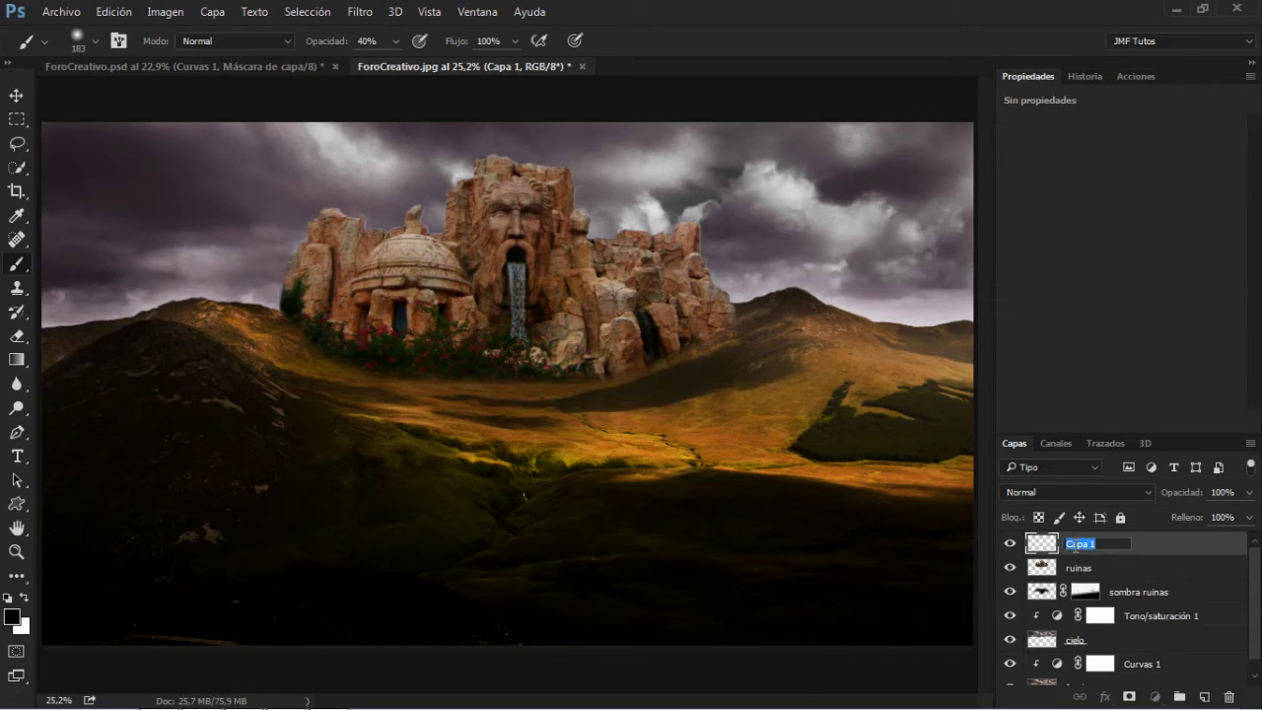
pyautogui.write('rayos de sol')
pyautogui.press('Return')
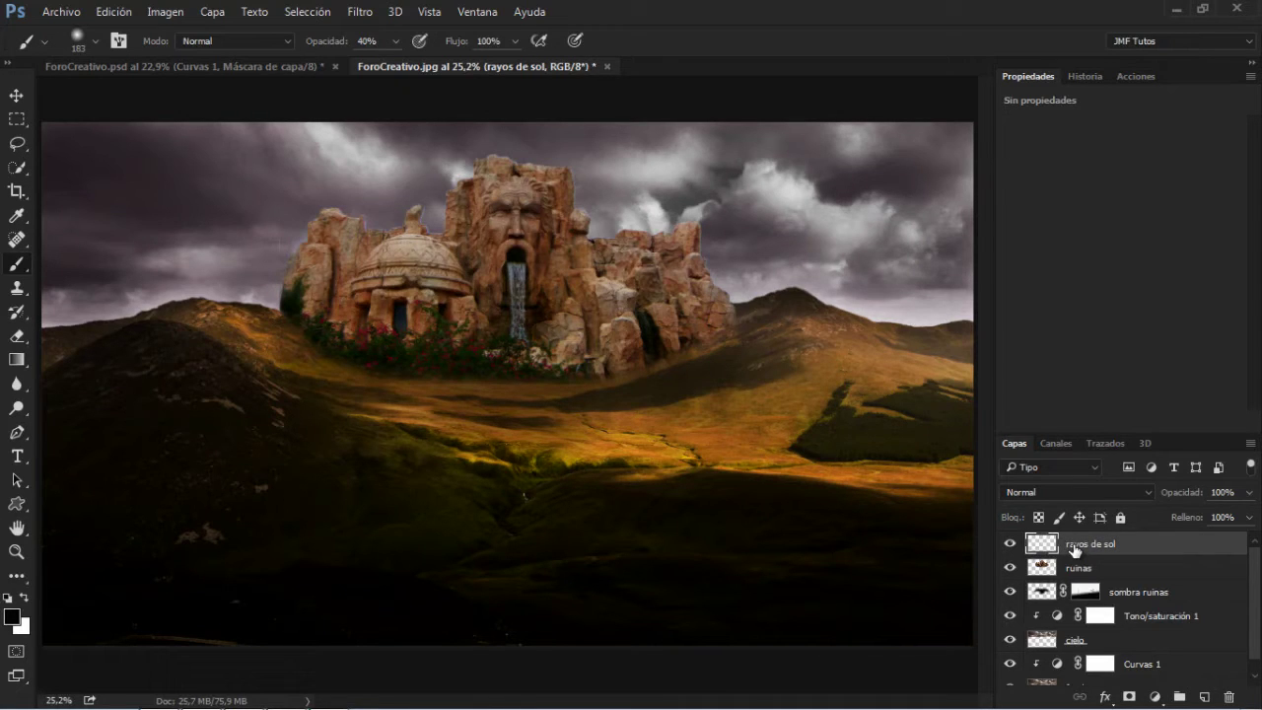
# - Set up the 2500 px light-ray brush with white as the foreground colour, enlarged to 3893 px and at 100% opacity
pyautogui.click(19, 599)
pyautogui.click(94, 41)
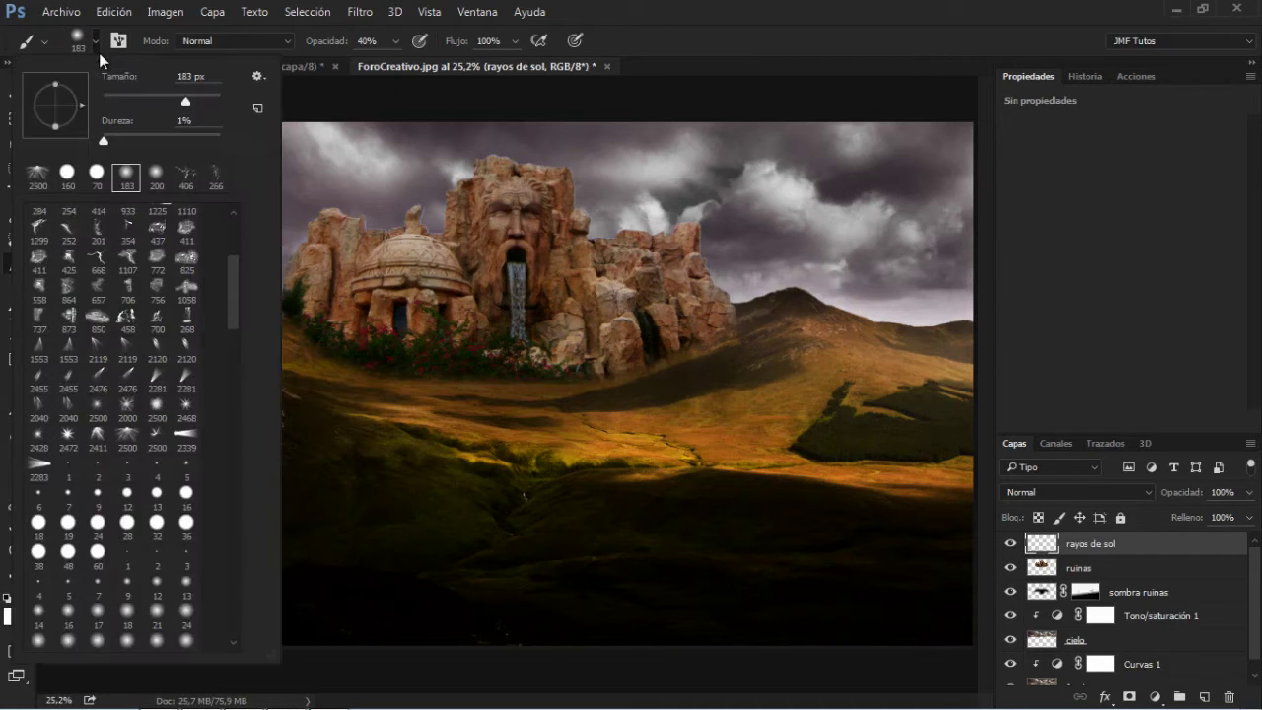
pyautogui.click(36, 178)
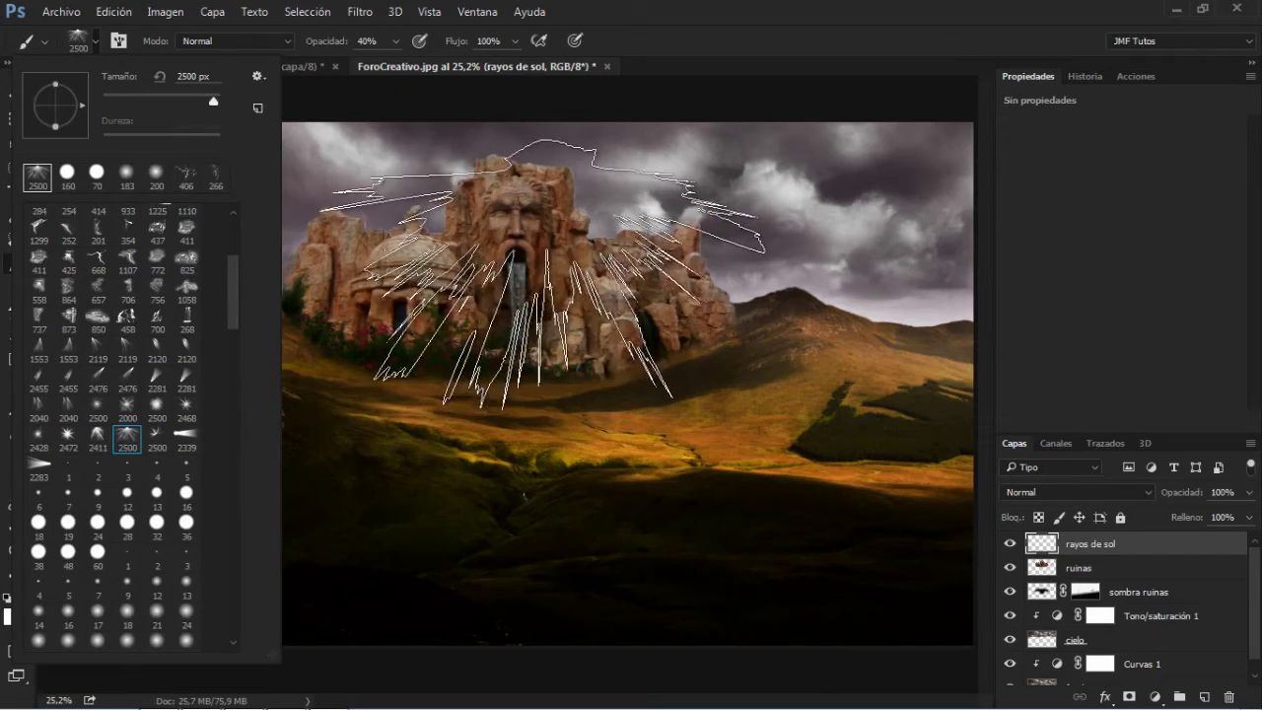
pyautogui.moveTo(540, 317); pyautogui.dragTo(641, 293)
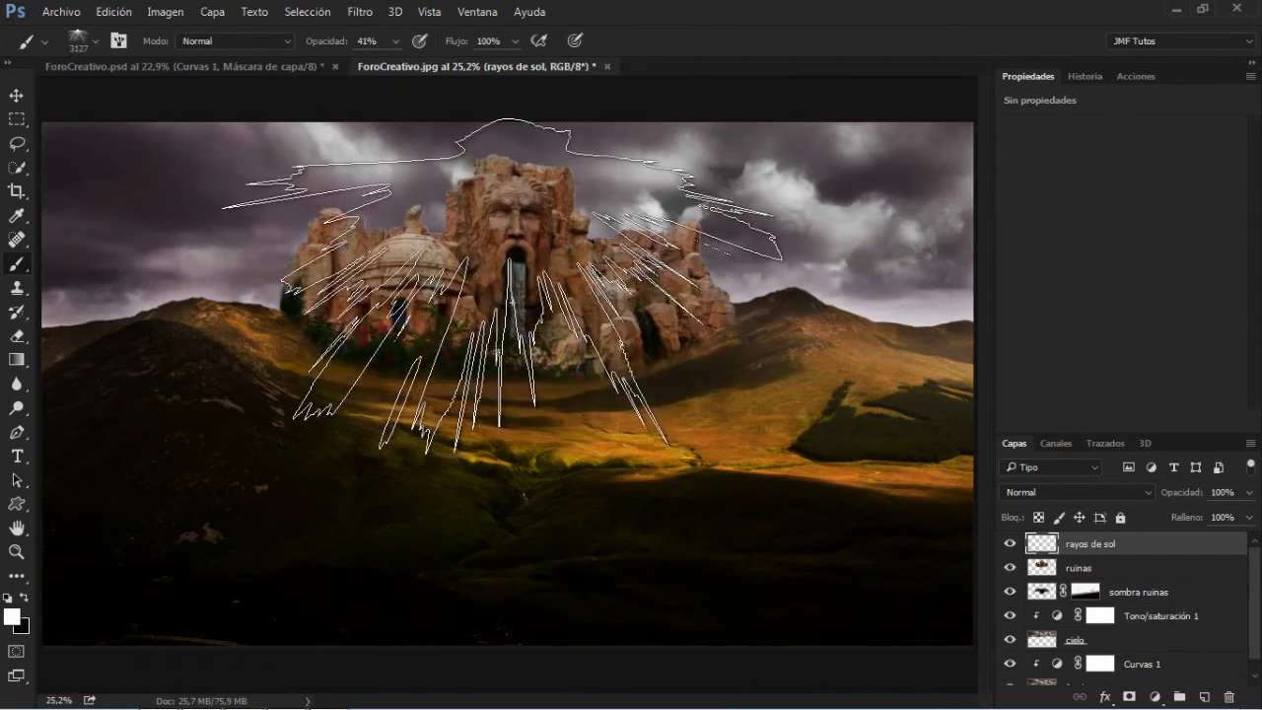
pyautogui.moveTo(514, 318); pyautogui.dragTo(606, 317)
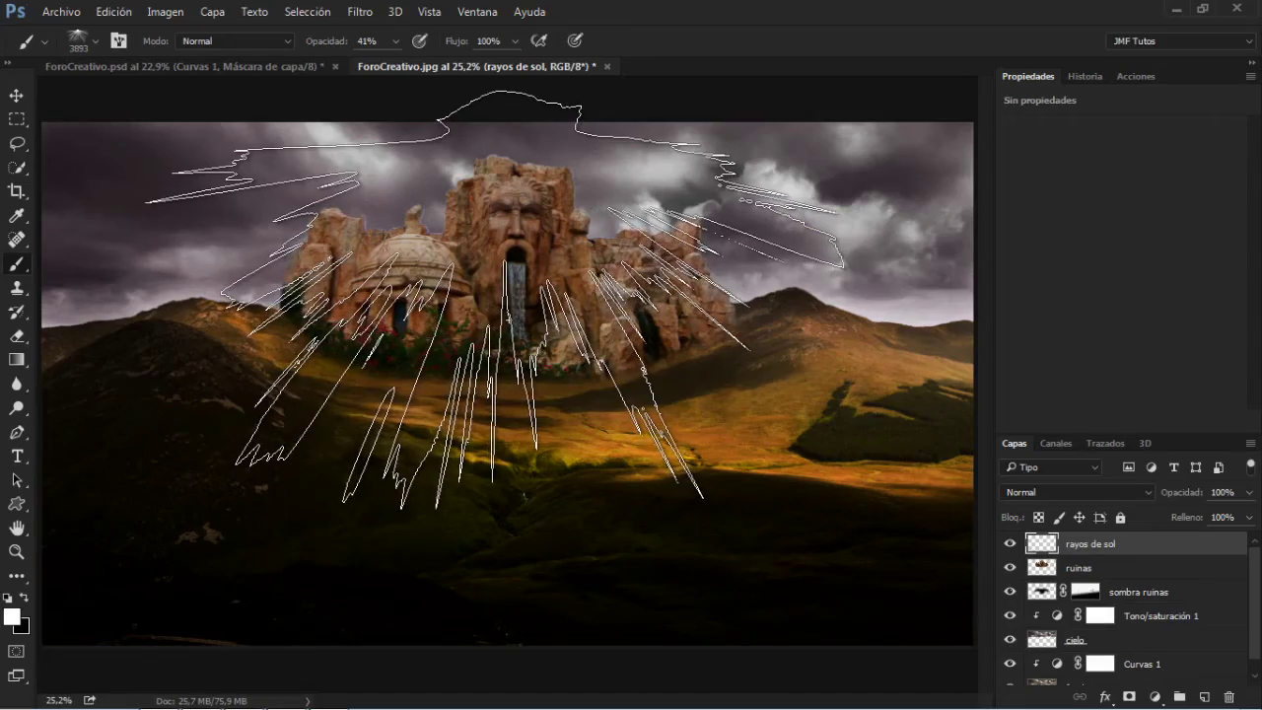
pyautogui.click(395, 40)
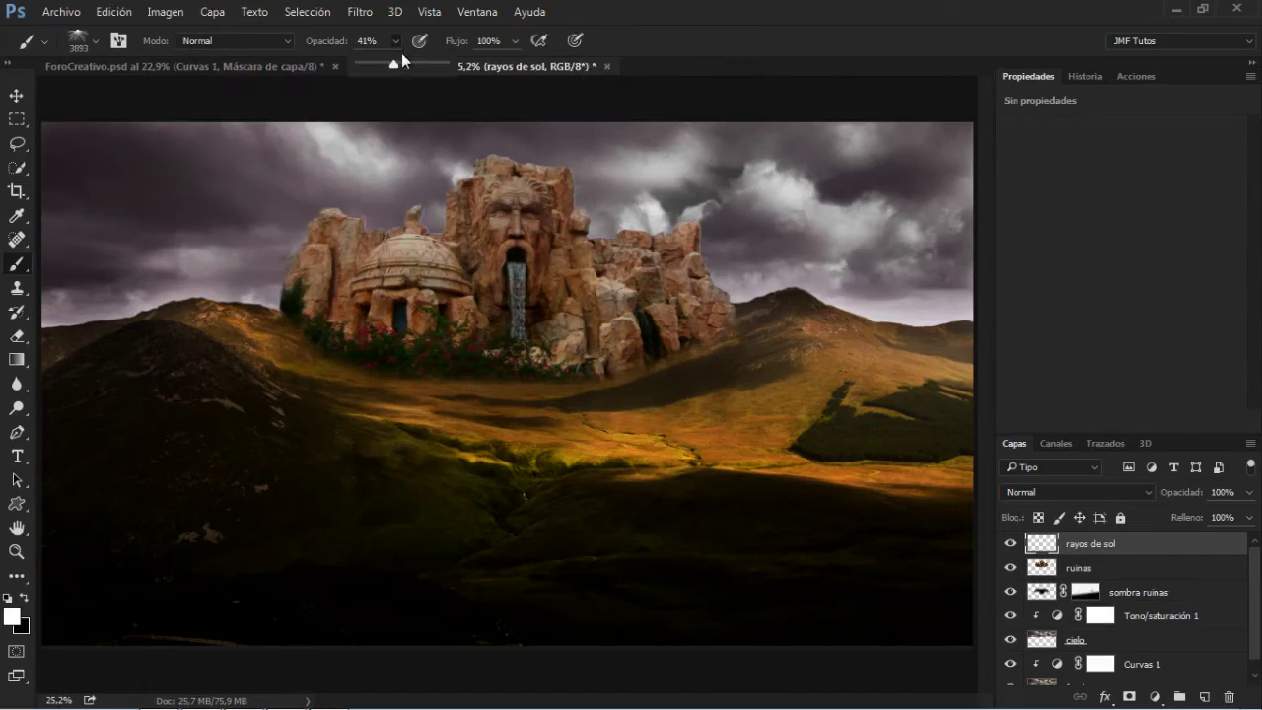
pyautogui.moveTo(394, 65); pyautogui.dragTo(448, 65)
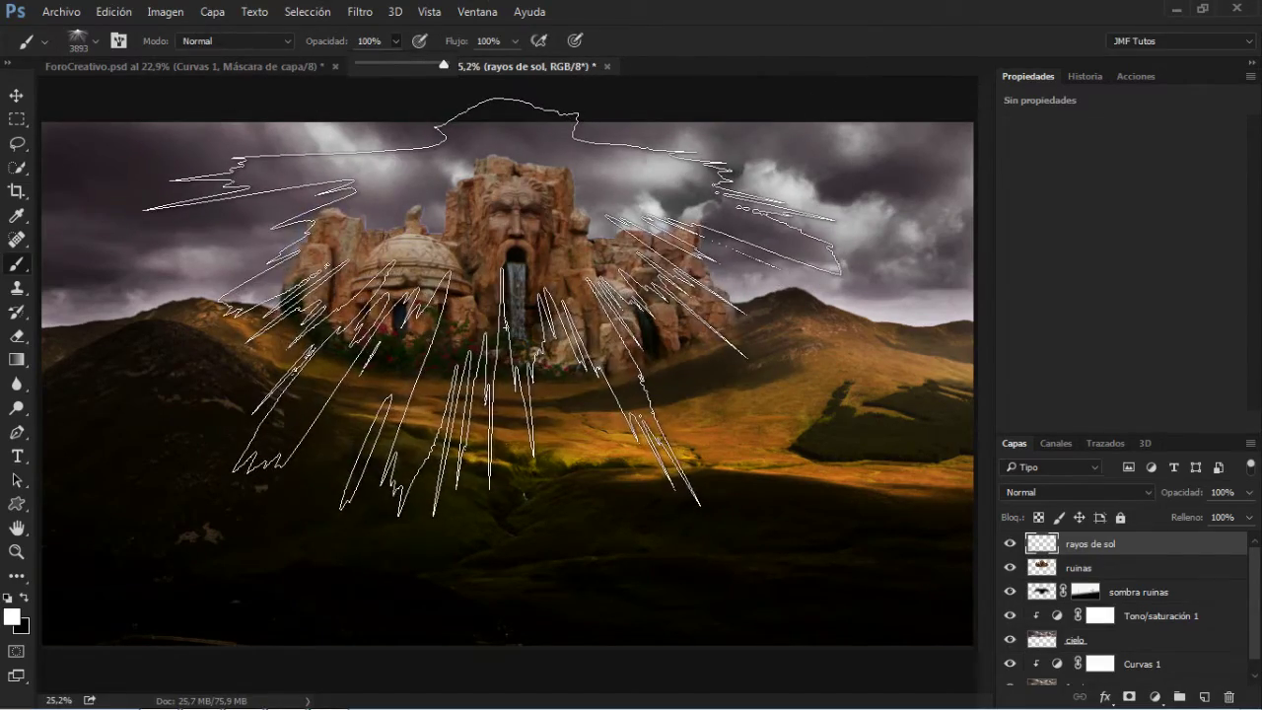
# - Stamp white sun rays shining down over the ruins on the rayos de sol layer, replacing the first attempt with a slightly shifted one
pyautogui.click(498, 287)
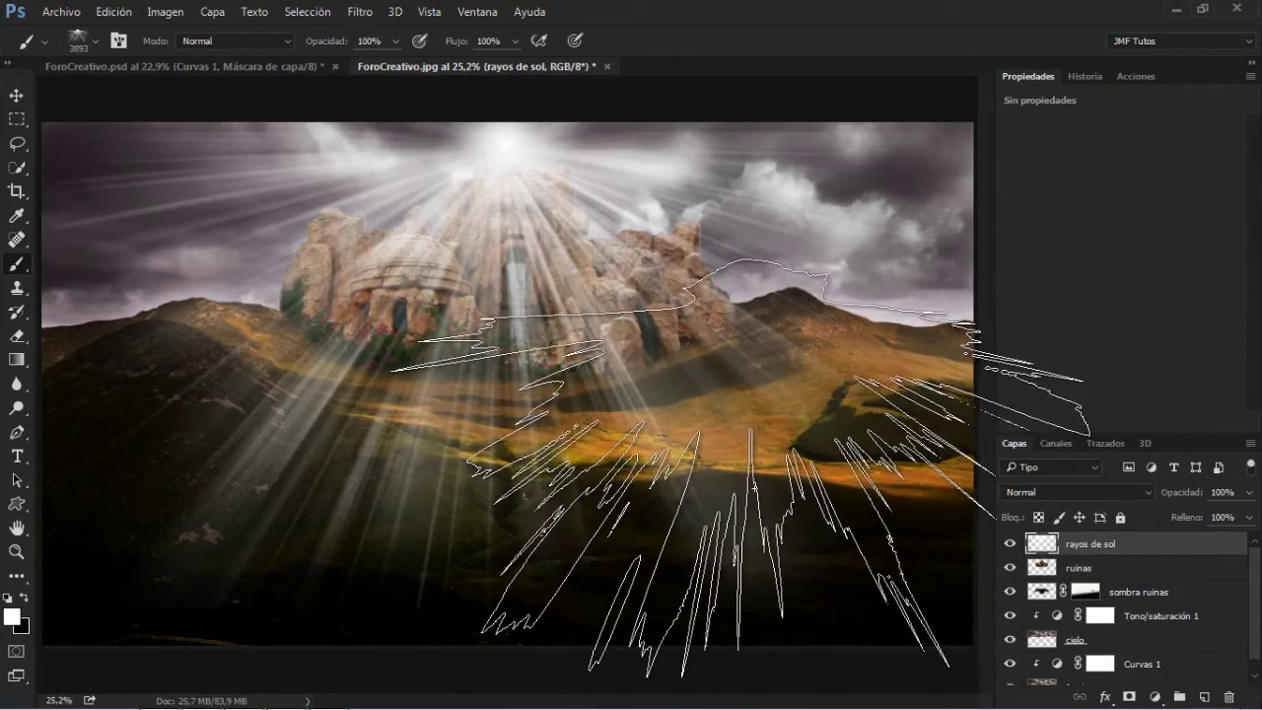
pyautogui.hotkey('ctrl', 'z')
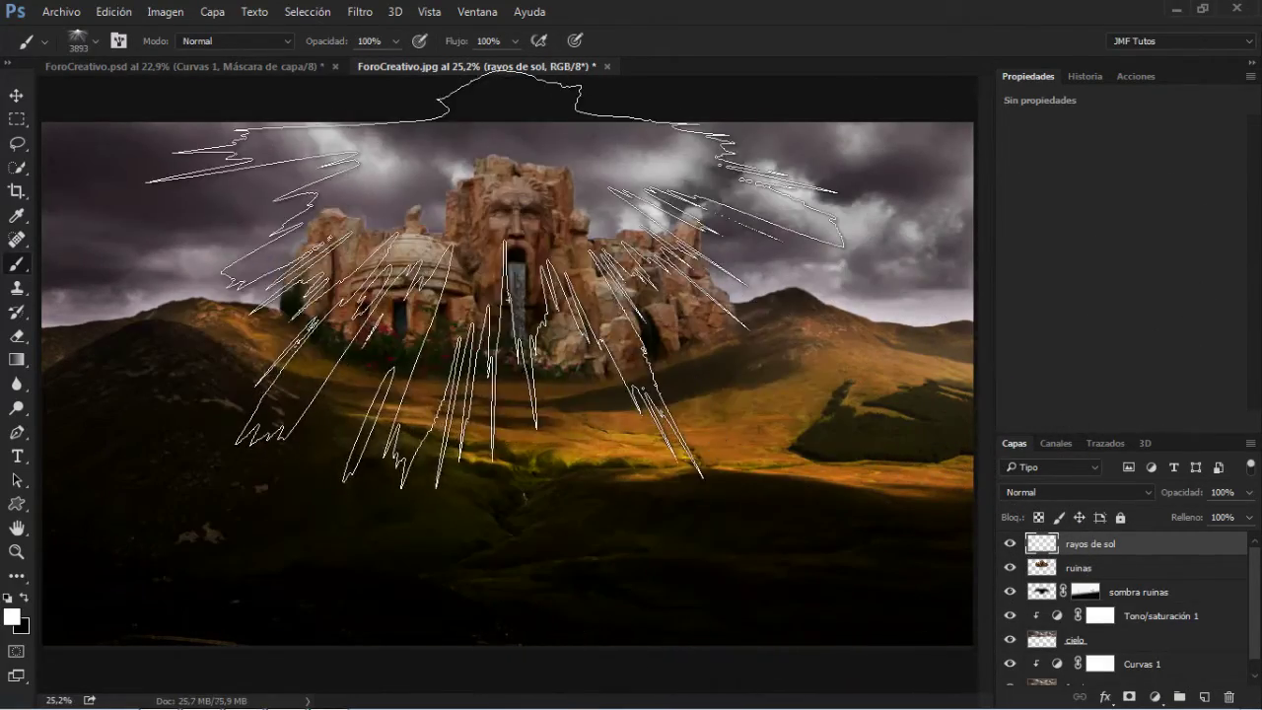
pyautogui.click(507, 294)
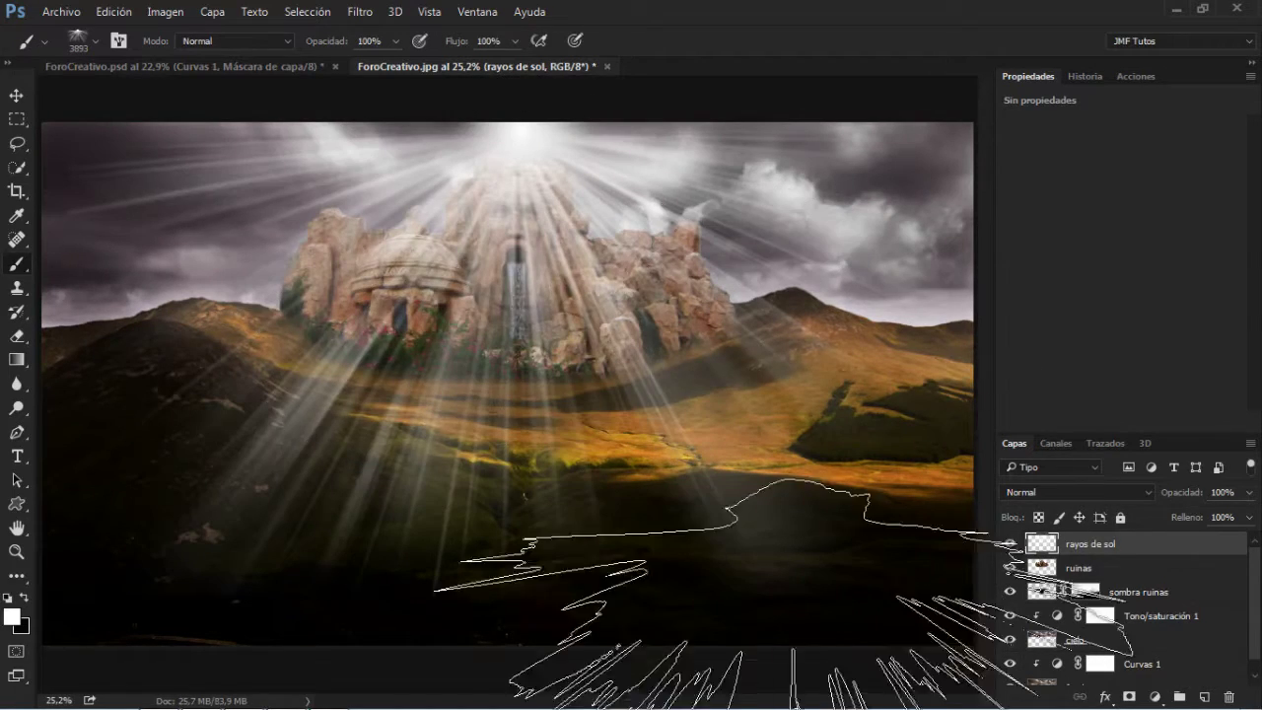
# - Lower the opacity of the rayos de sol layer to 63%
pyautogui.moveTo(788, 707)
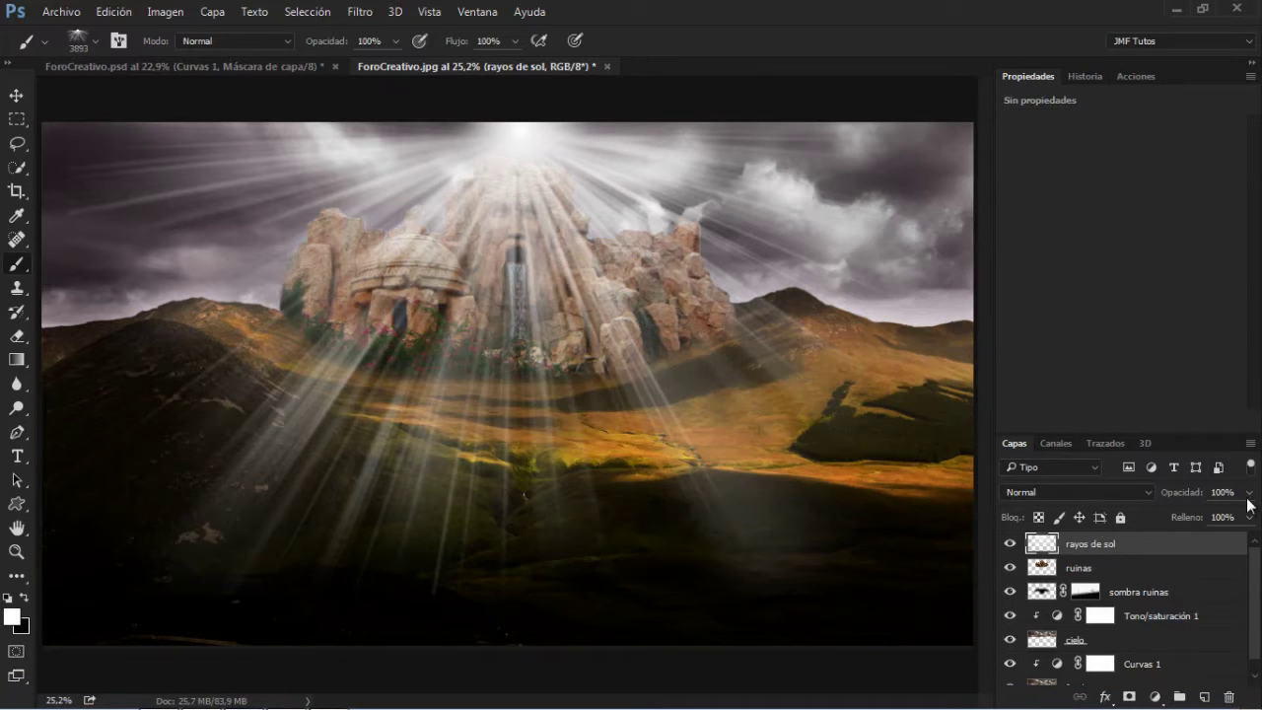
pyautogui.click(1249, 493)
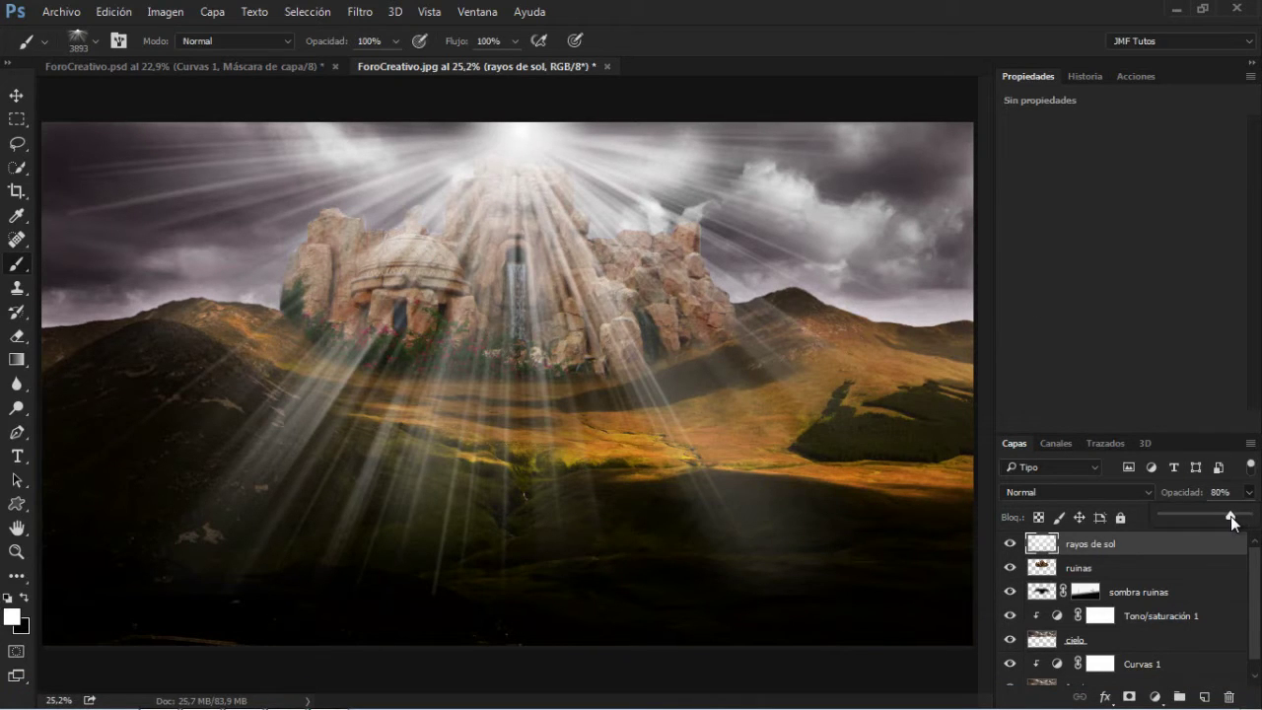
pyautogui.moveTo(1227, 515); pyautogui.dragTo(1231, 517)
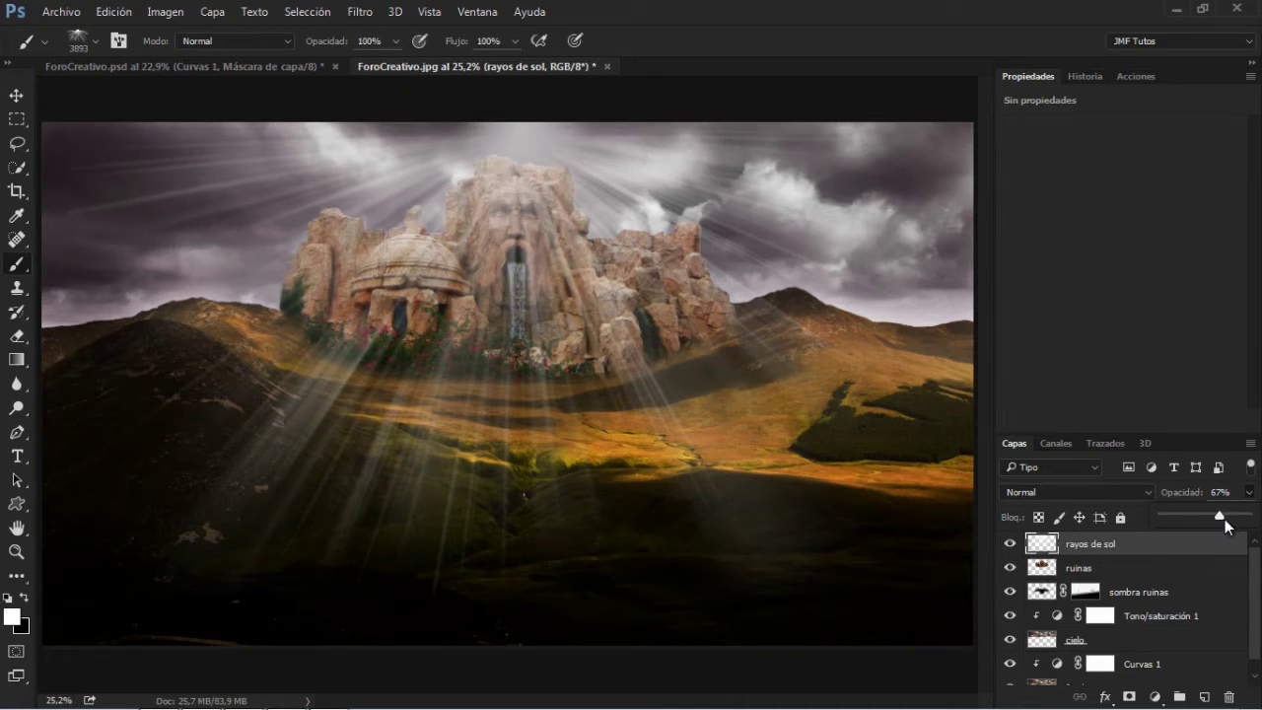
pyautogui.moveTo(1213, 517); pyautogui.dragTo(1215, 519)
pyautogui.keyDown('ctrl'); pyautogui.click(1042, 543); pyautogui.keyUp('ctrl')
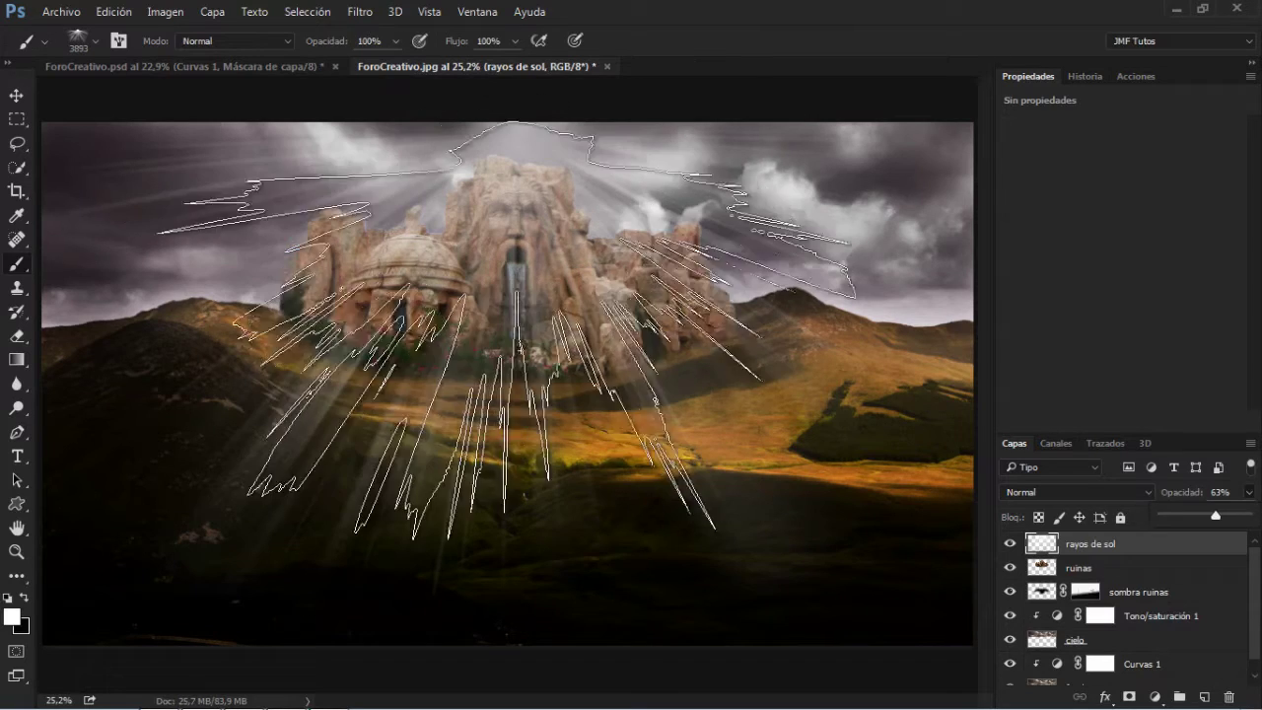
pyautogui.hotkey('ctrl', 'd')
# - Switch to the soft 183 px brush with 1% hardness and add a white layer mask to rayos de sol, with black as foreground
pyautogui.rightClick(634, 278)
pyautogui.click(689, 221)
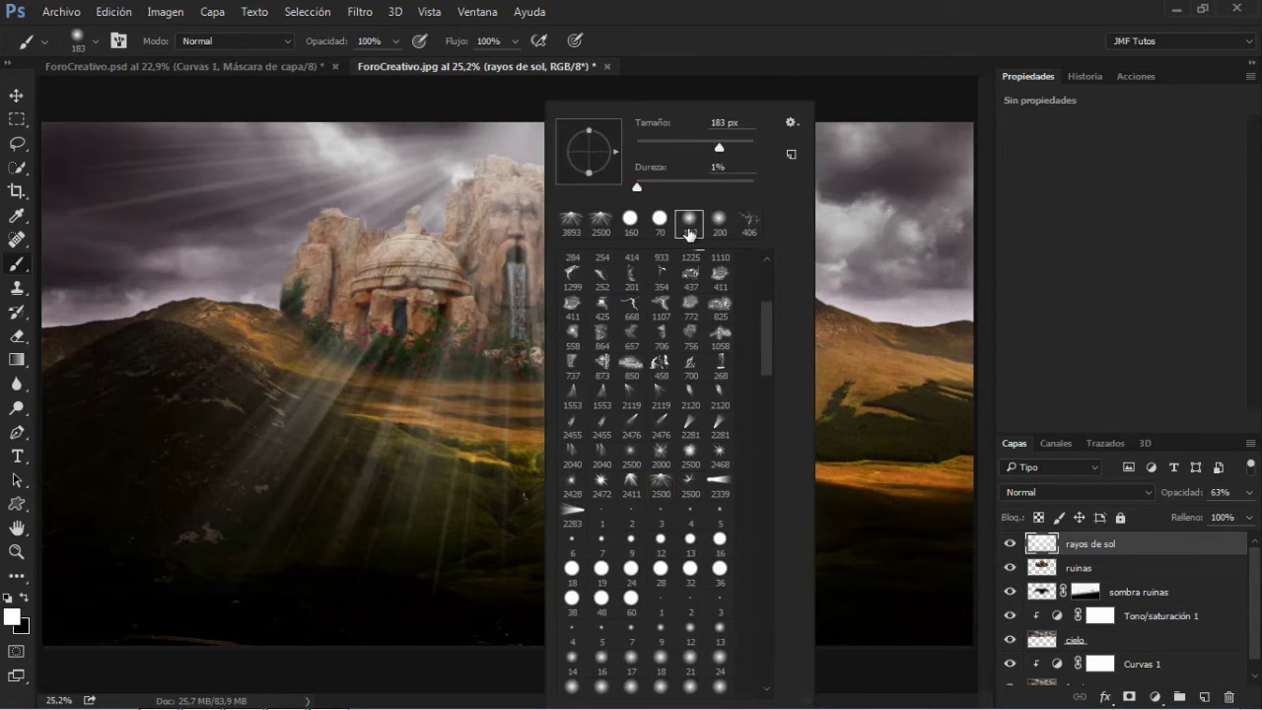
pyautogui.click(760, 16)
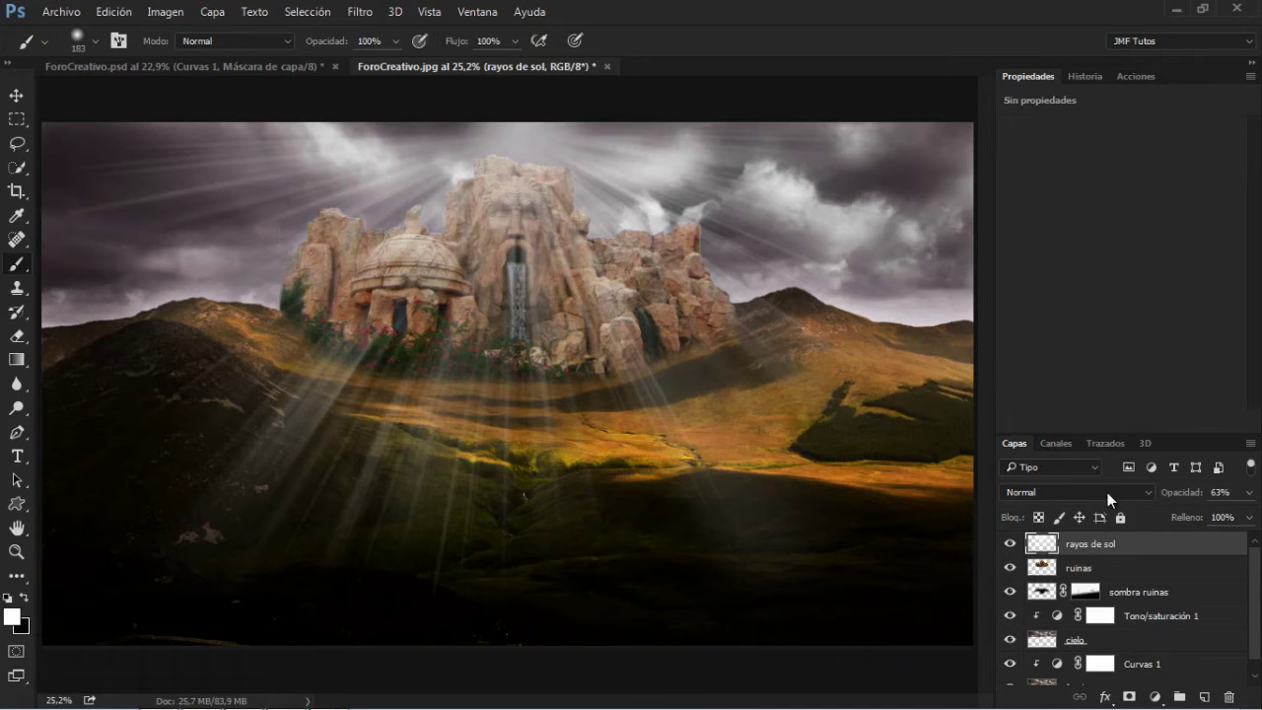
pyautogui.click(1128, 695)
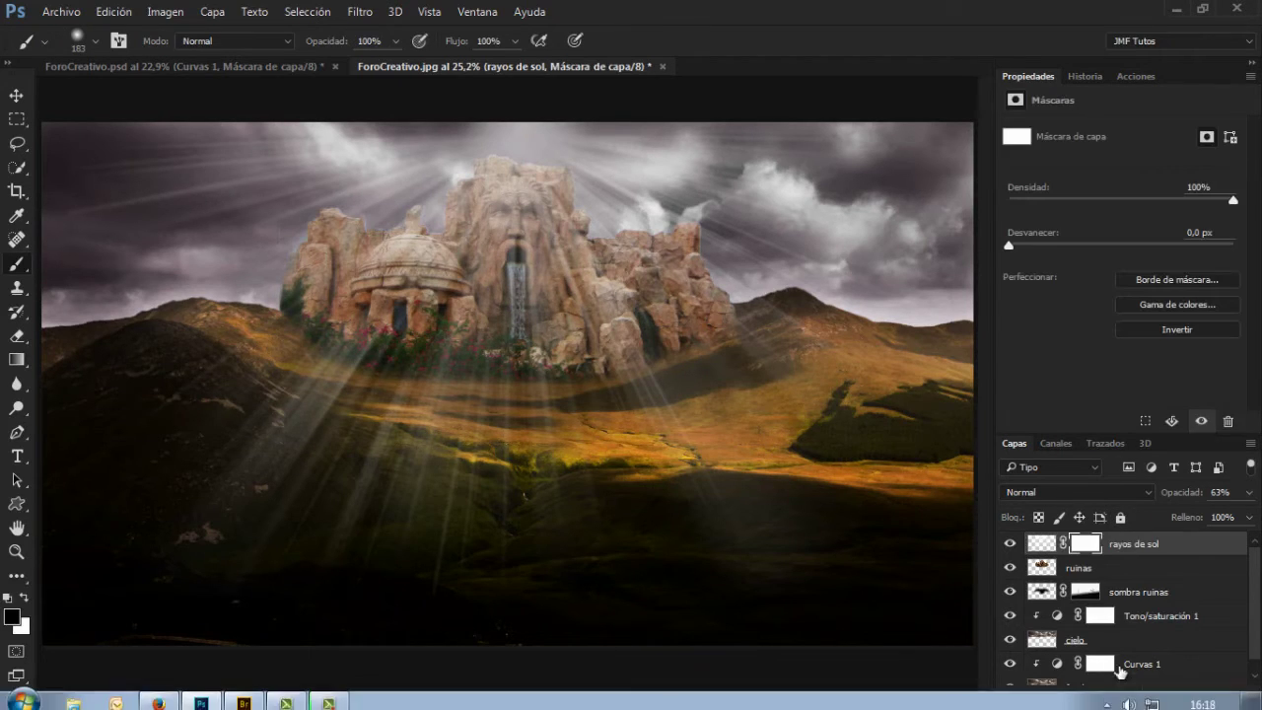
pyautogui.press('x')
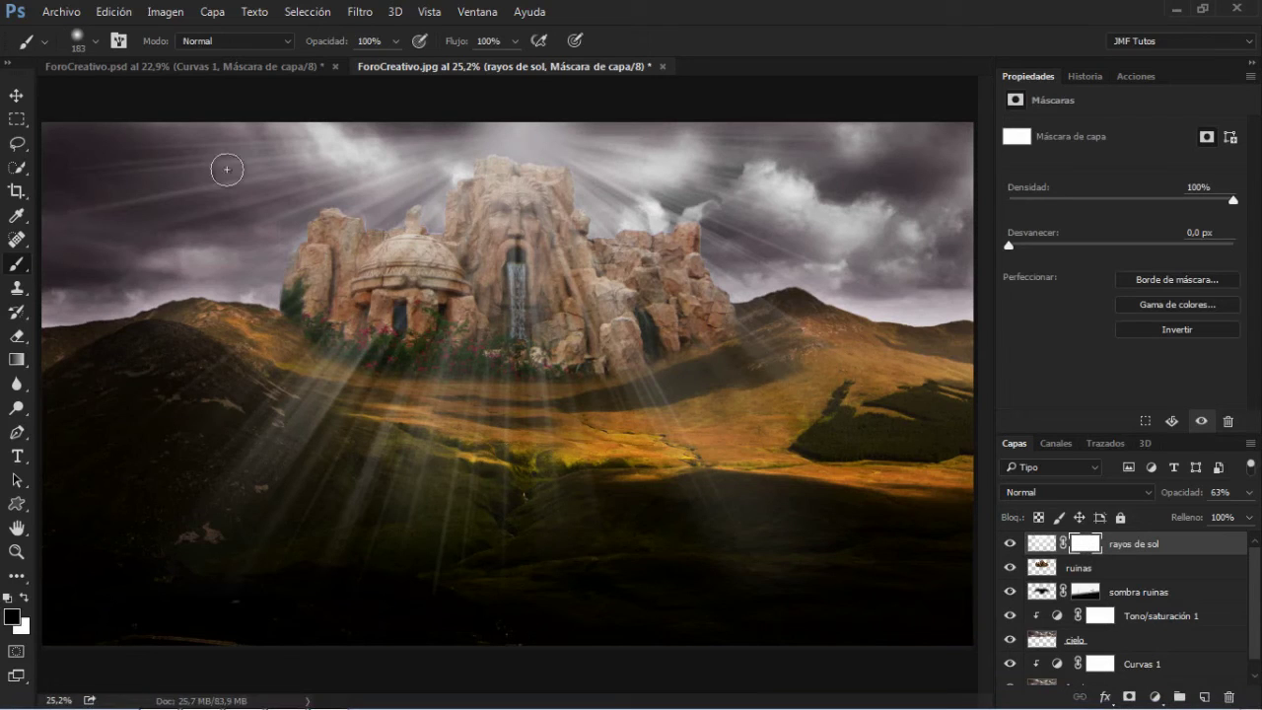
# - Apply the merged RGB image to the rayos de sol mask in Multiplicar at 100%, masked by ForoCreativo.psd's inverted grey channel, and inspect the mask
pyautogui.click(173, 13)
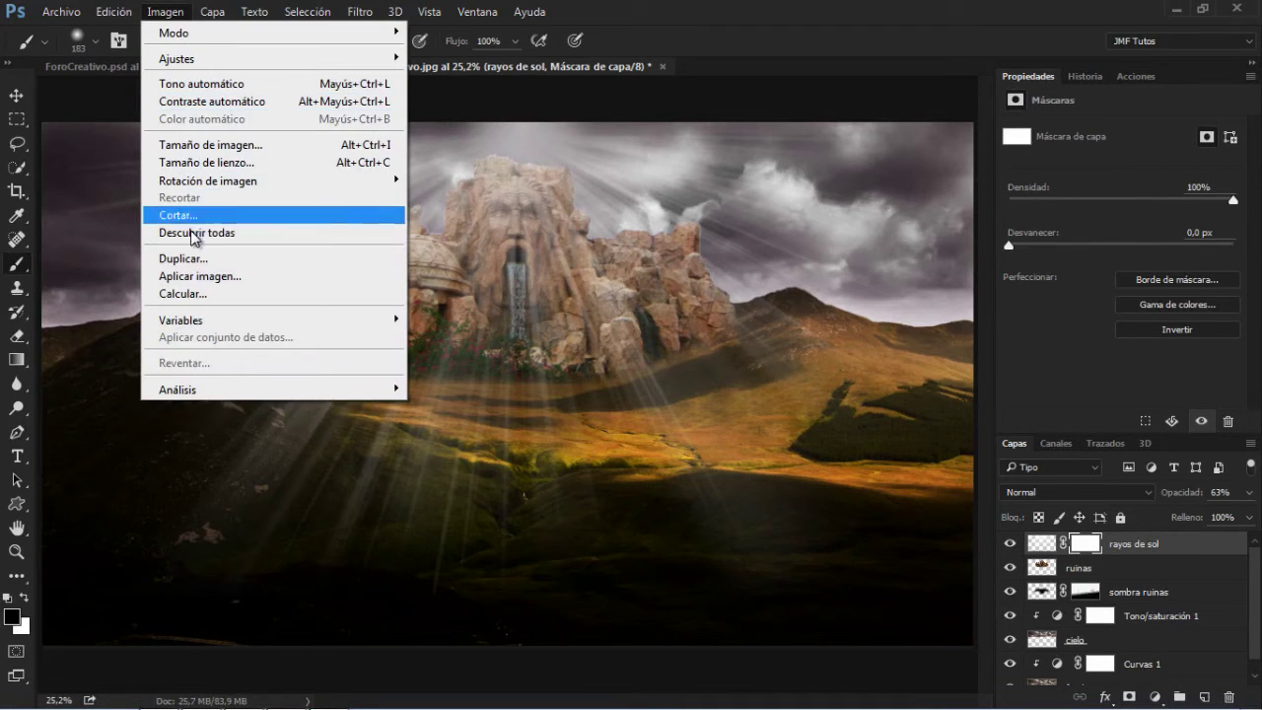
pyautogui.click(200, 276)
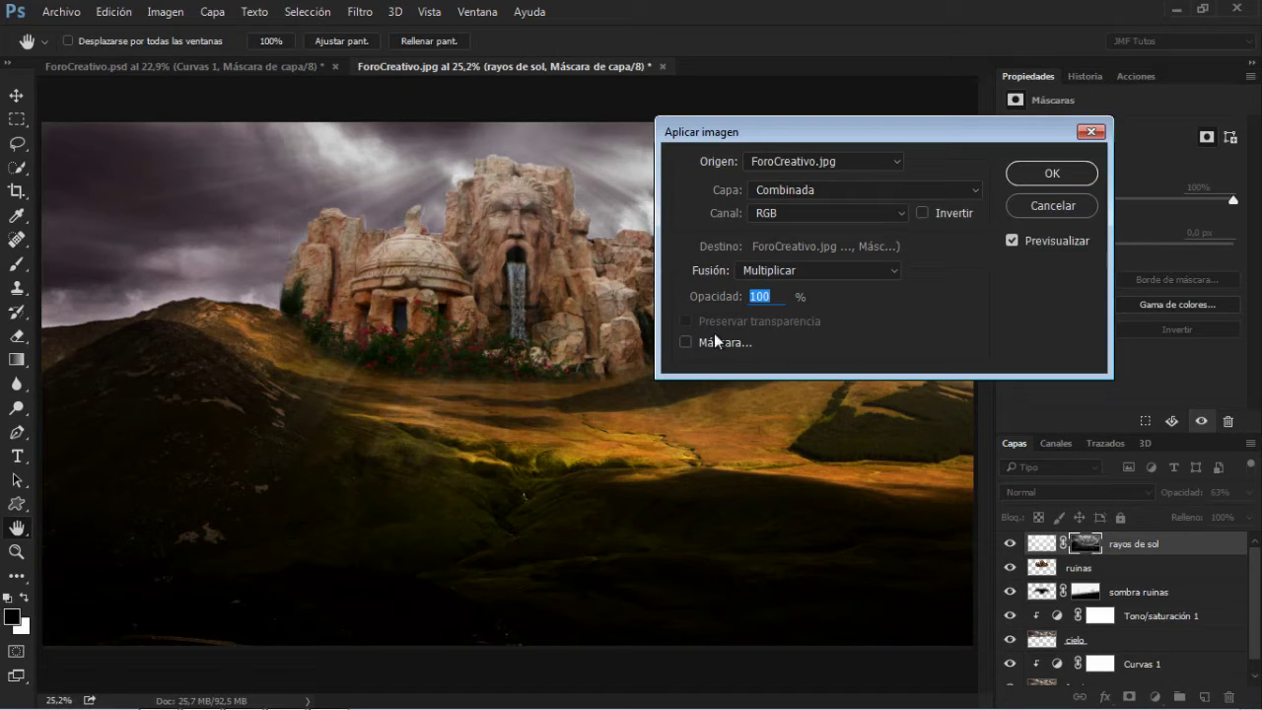
pyautogui.click(684, 342)
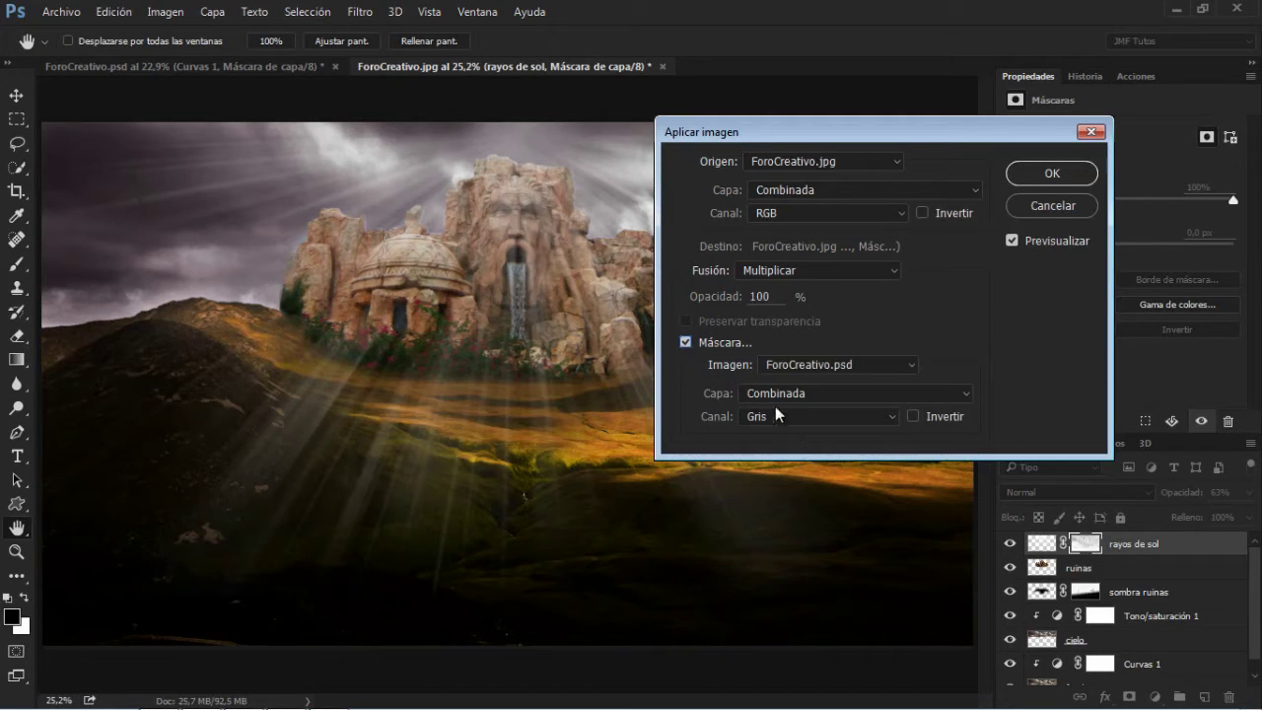
pyautogui.click(914, 417)
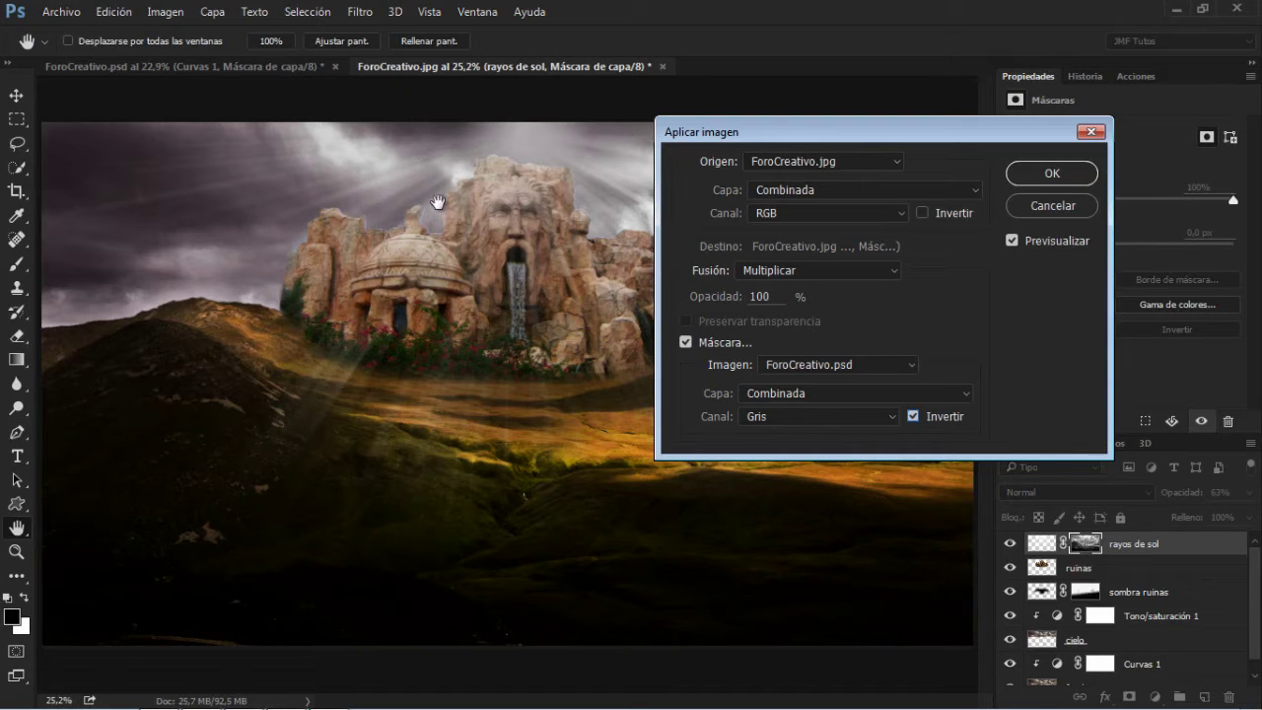
pyautogui.moveTo(767, 140); pyautogui.dragTo(919, 175)
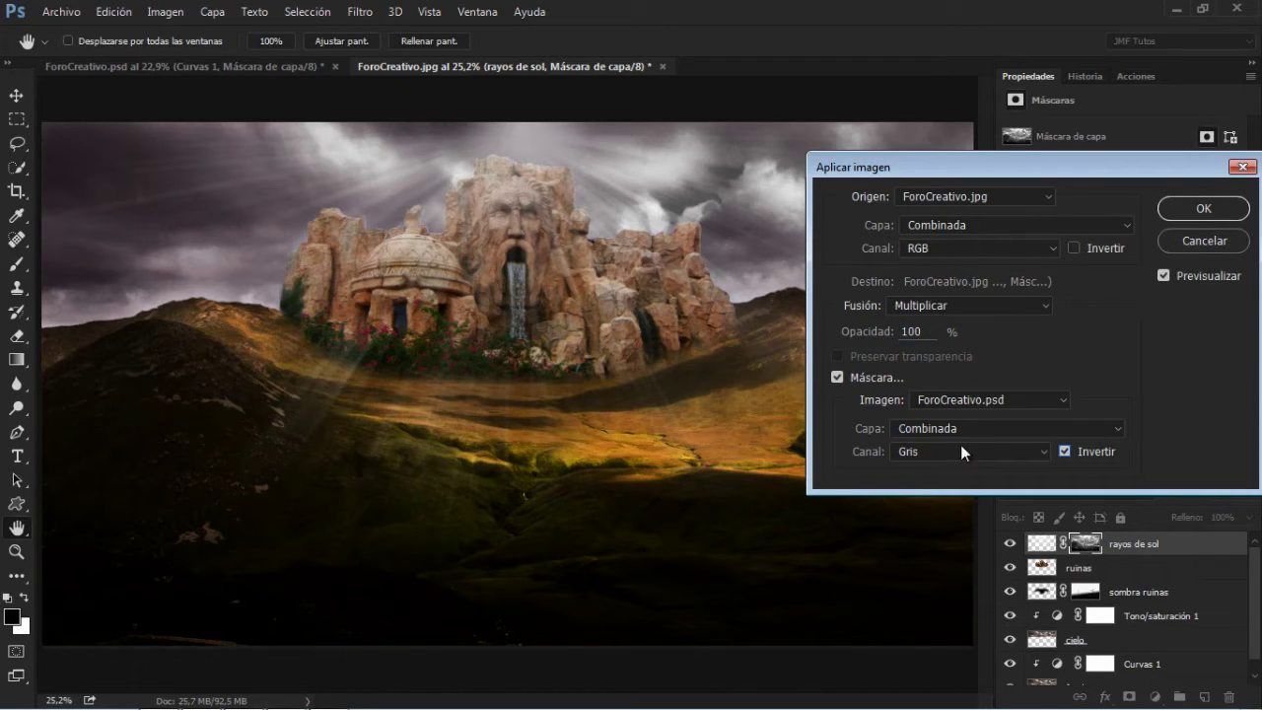
pyautogui.click(1203, 208)
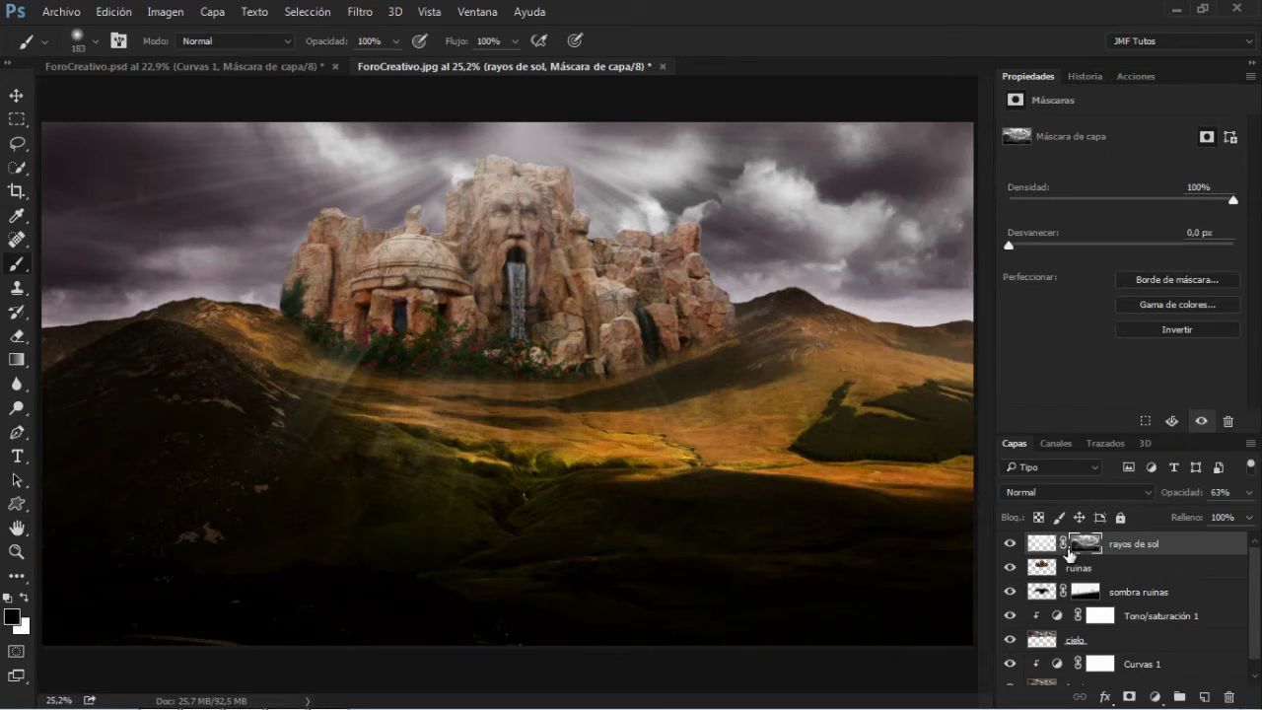
pyautogui.keyDown('alt'); pyautogui.click(1087, 554); pyautogui.keyUp('alt')
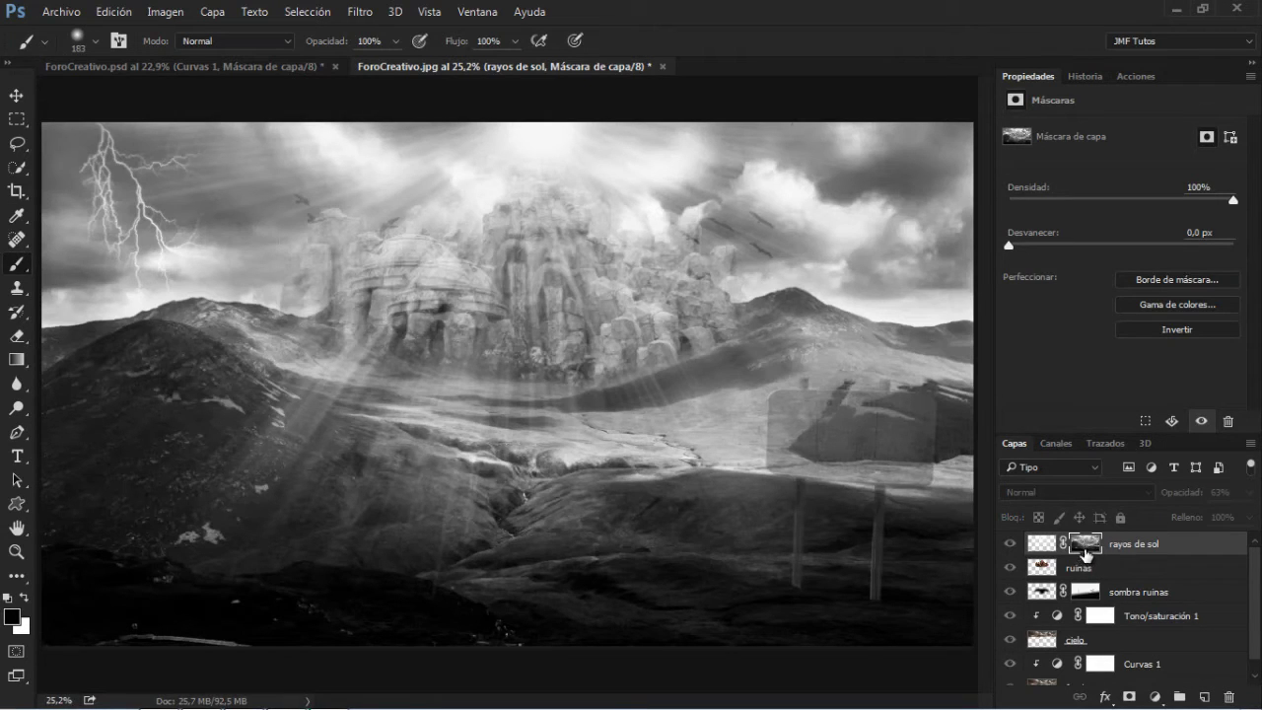
pyautogui.keyDown('alt'); pyautogui.click(1088, 548); pyautogui.keyUp('alt')
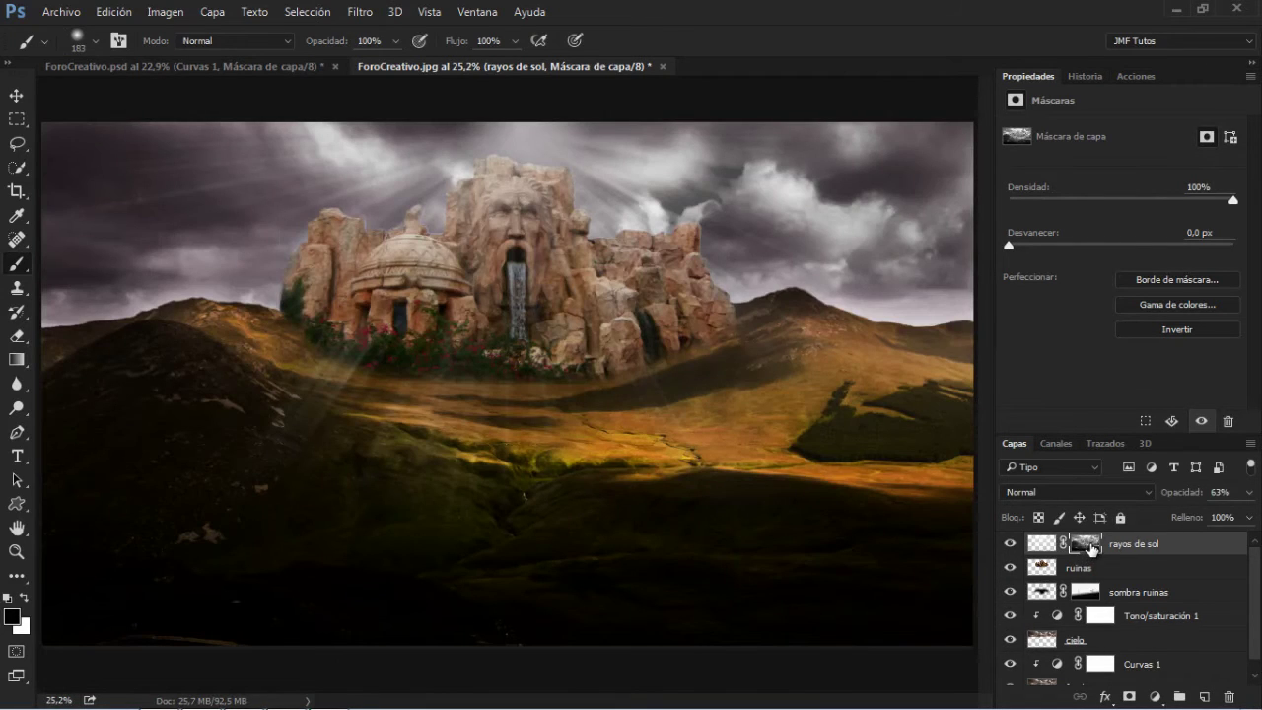
pyautogui.keyDown('alt'); pyautogui.click(1088, 548); pyautogui.keyUp('alt')
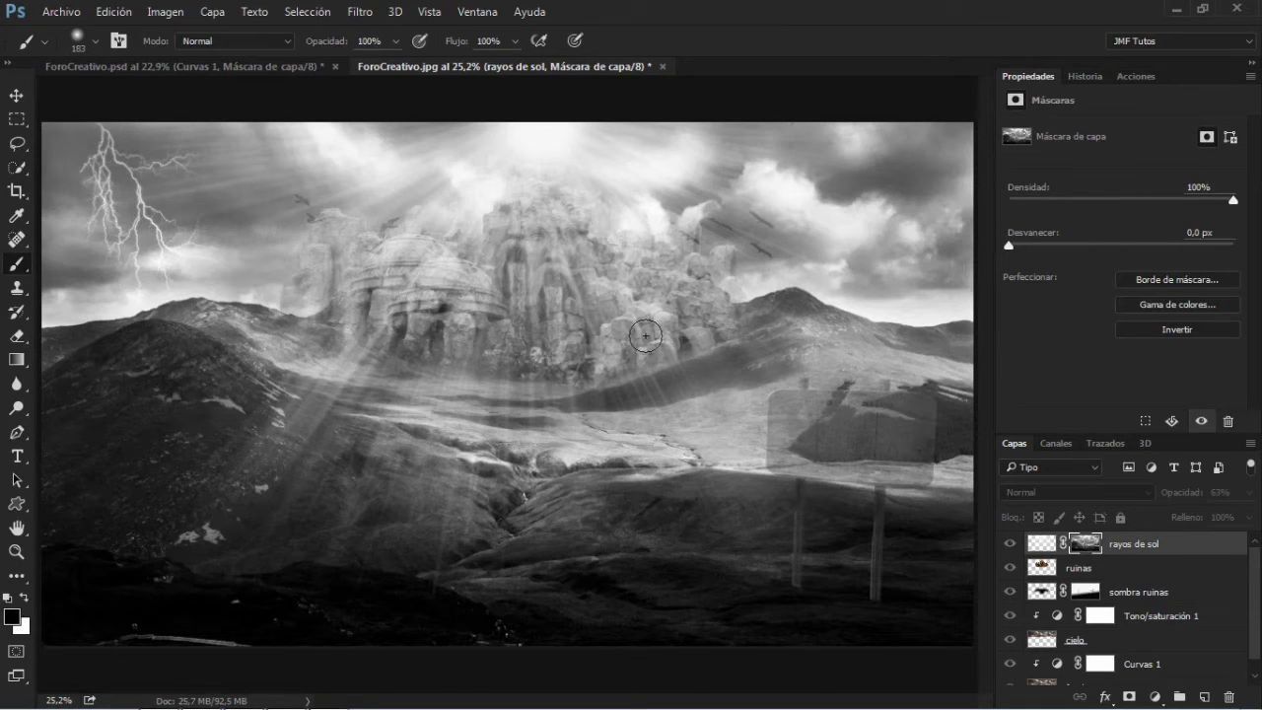
pyautogui.keyDown('alt'); pyautogui.click(1085, 548); pyautogui.keyUp('alt')
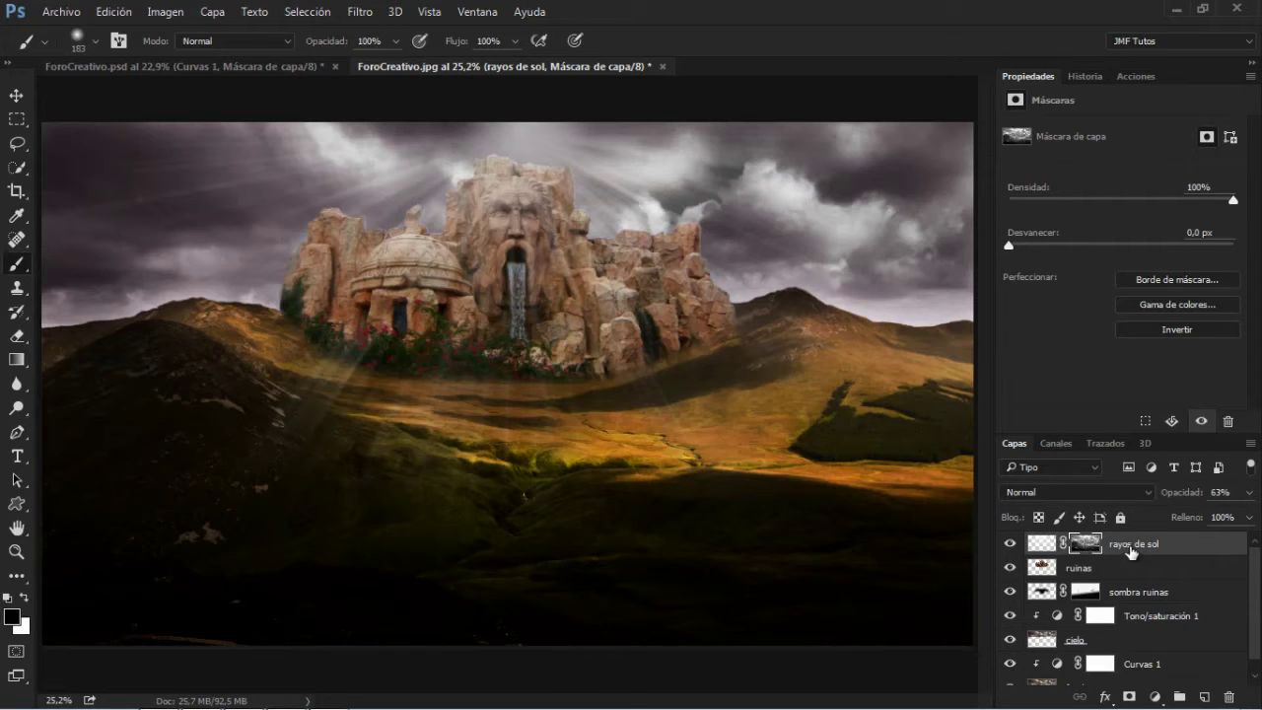
# - Target the rayos de sol layer instead of its mask and raise its opacity to 87%
pyautogui.click(1193, 550)
pyautogui.click(1248, 494)
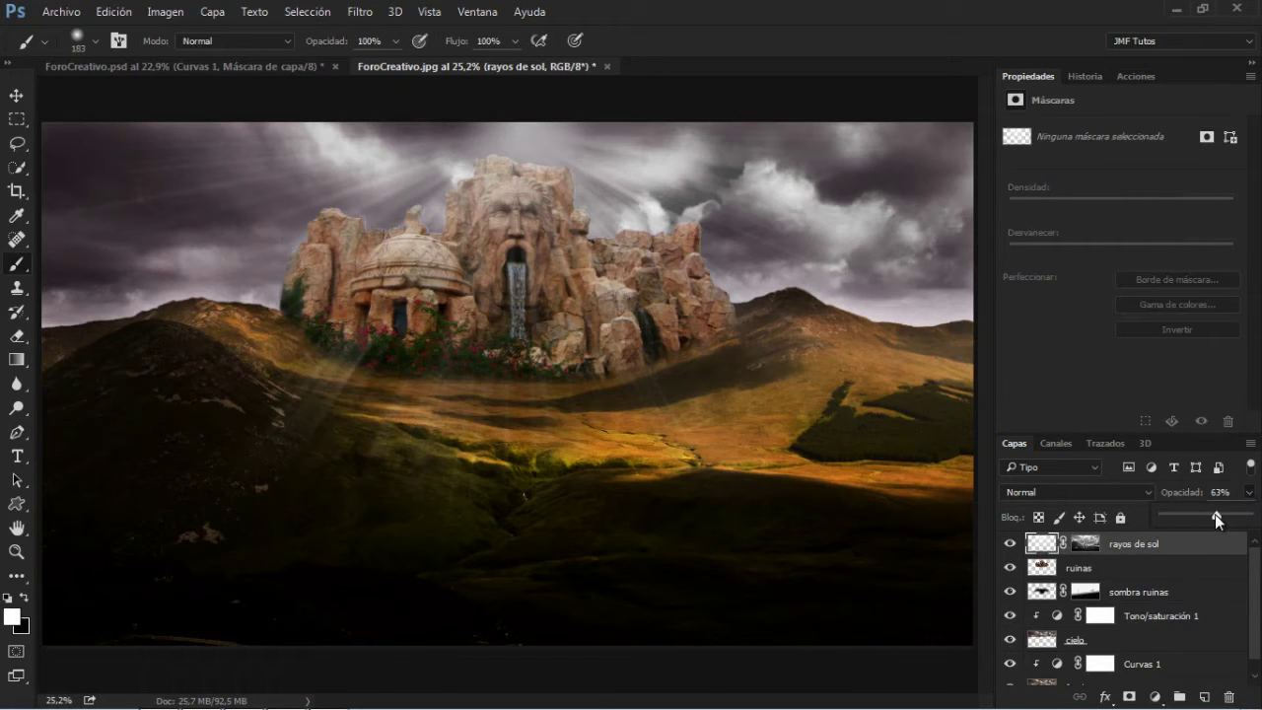
pyautogui.moveTo(1240, 517); pyautogui.dragTo(1233, 517)
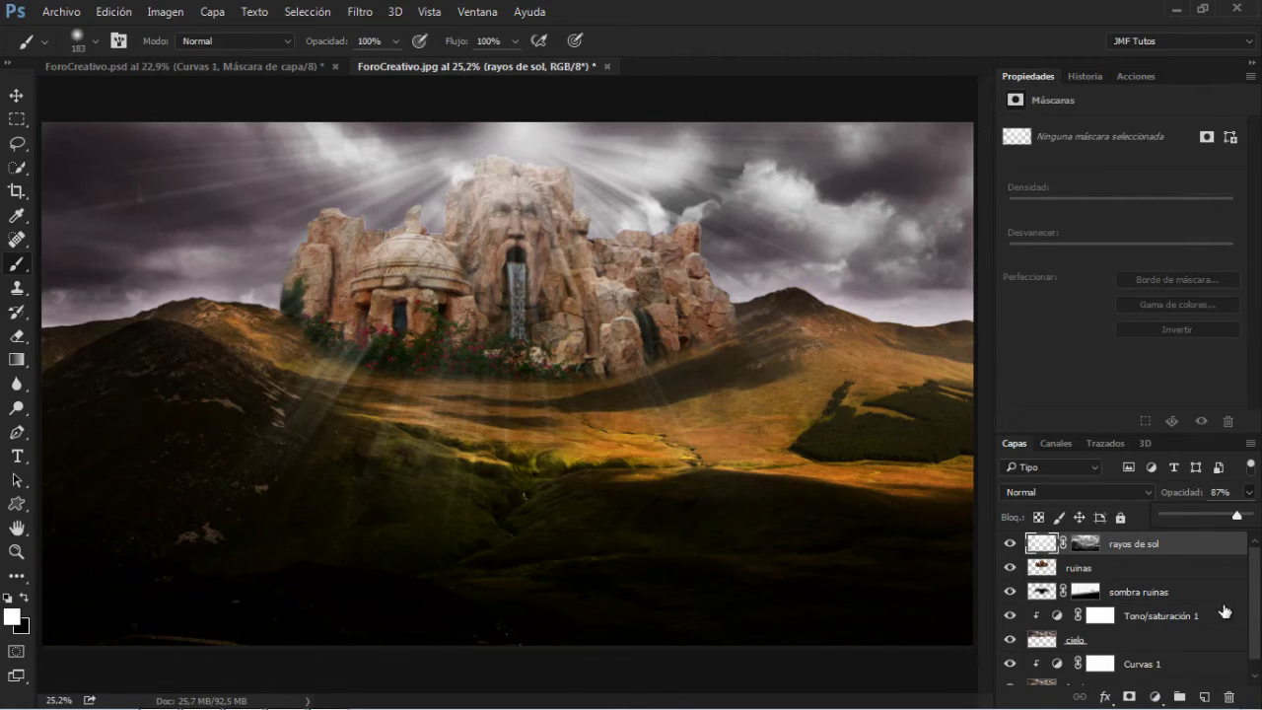
# - Select the fondo layer and switch to the Sobreexponer (Dodge) tool
pyautogui.scroll(-1, 1232, 651)
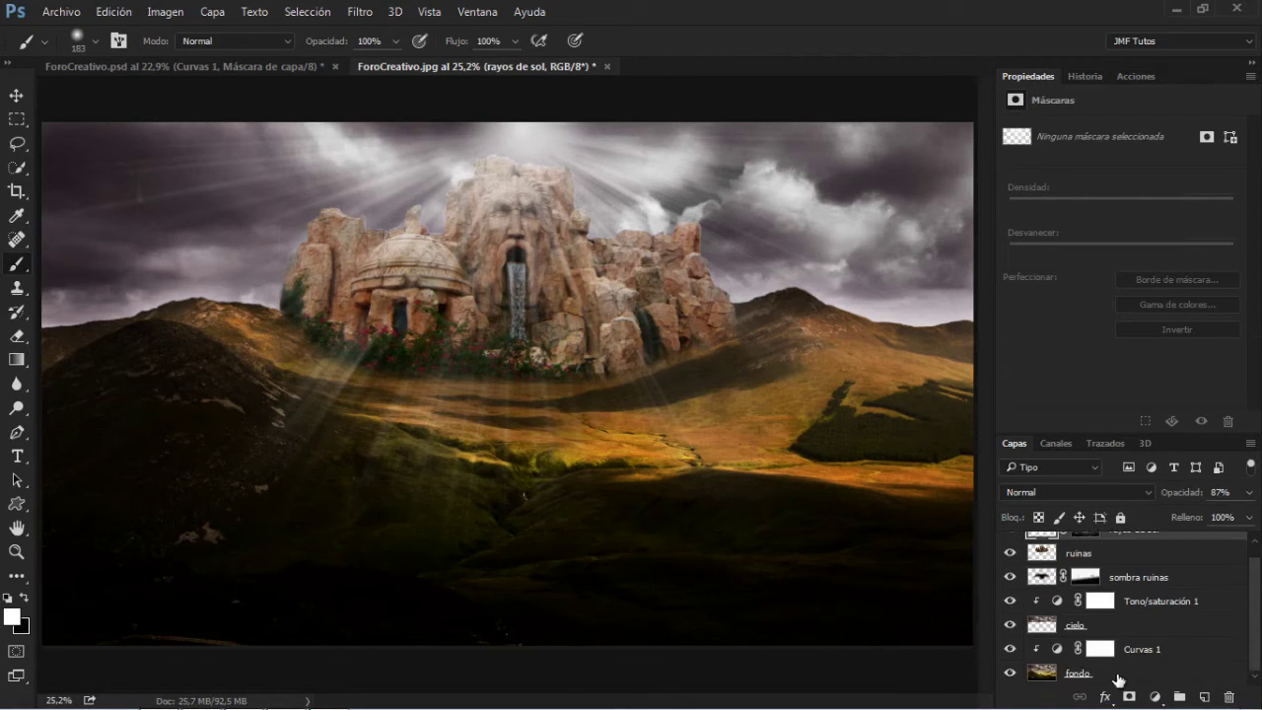
pyautogui.click(1118, 679)
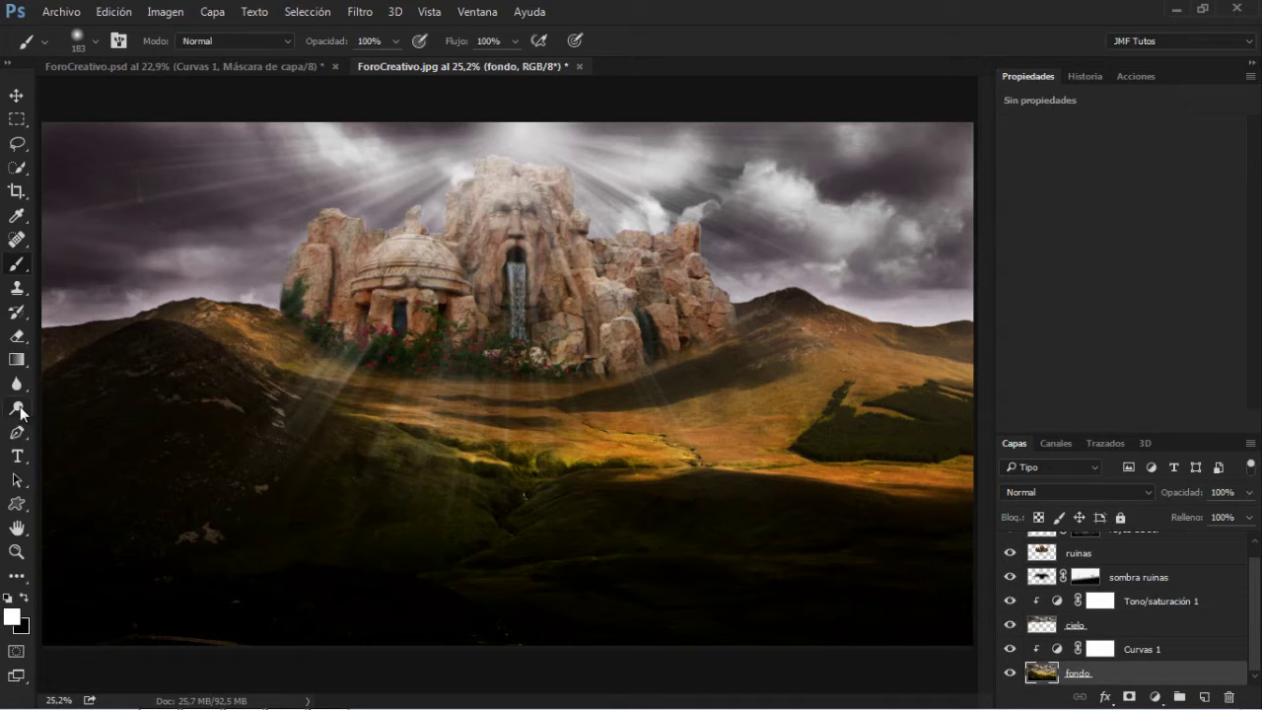
pyautogui.click(20, 408)
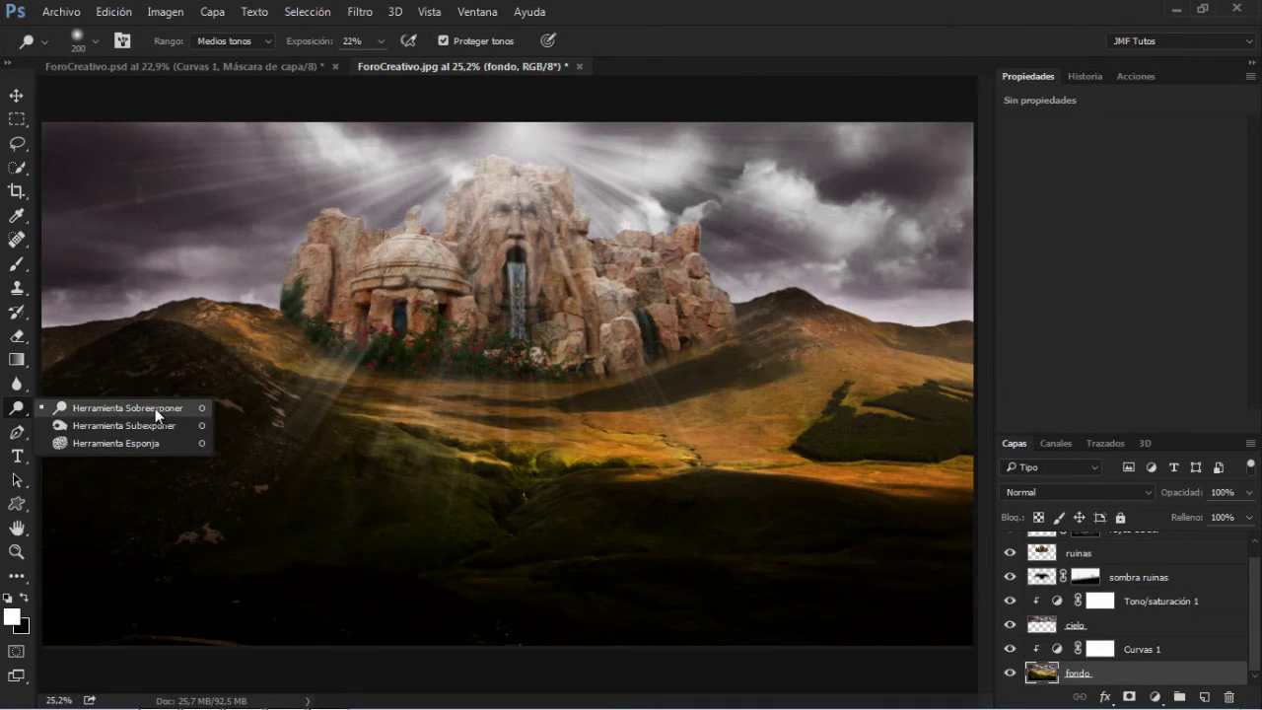
pyautogui.click(155, 408)
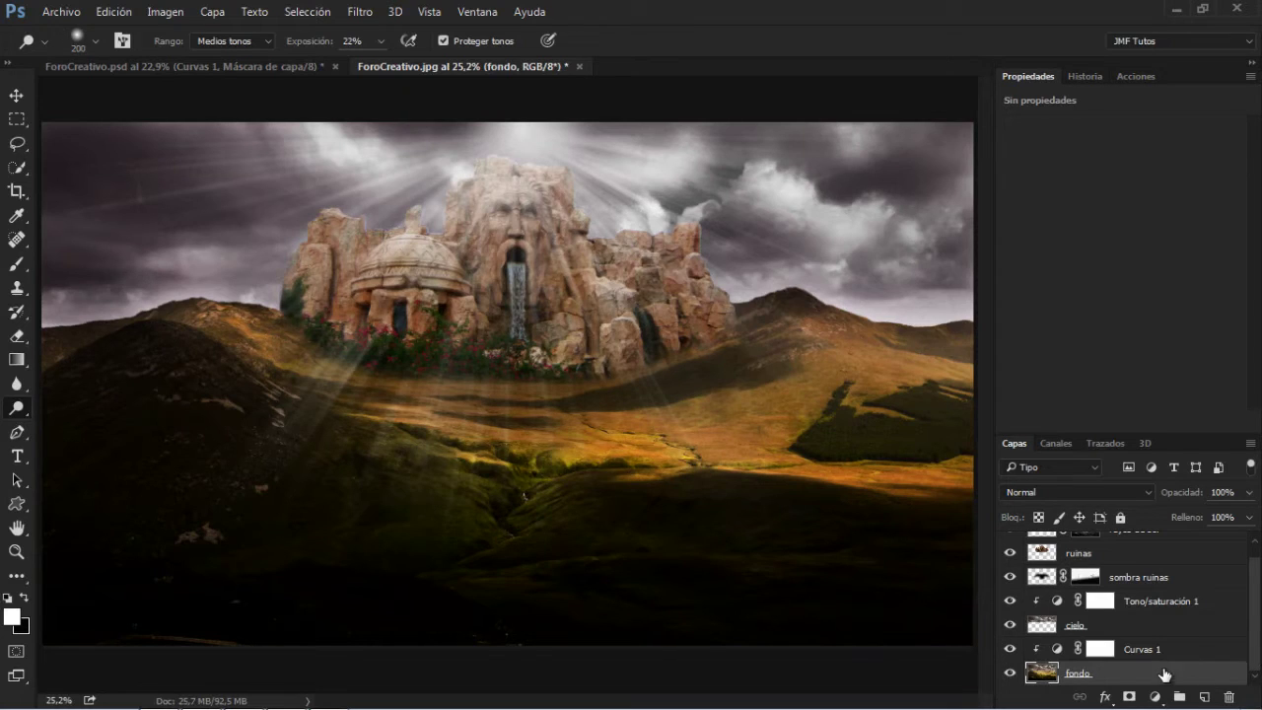
# - Create a new layer above rayos de sol in Superponer mode and brush white light onto the valley below the ruins
pyautogui.scroll(1, 1233, 588)
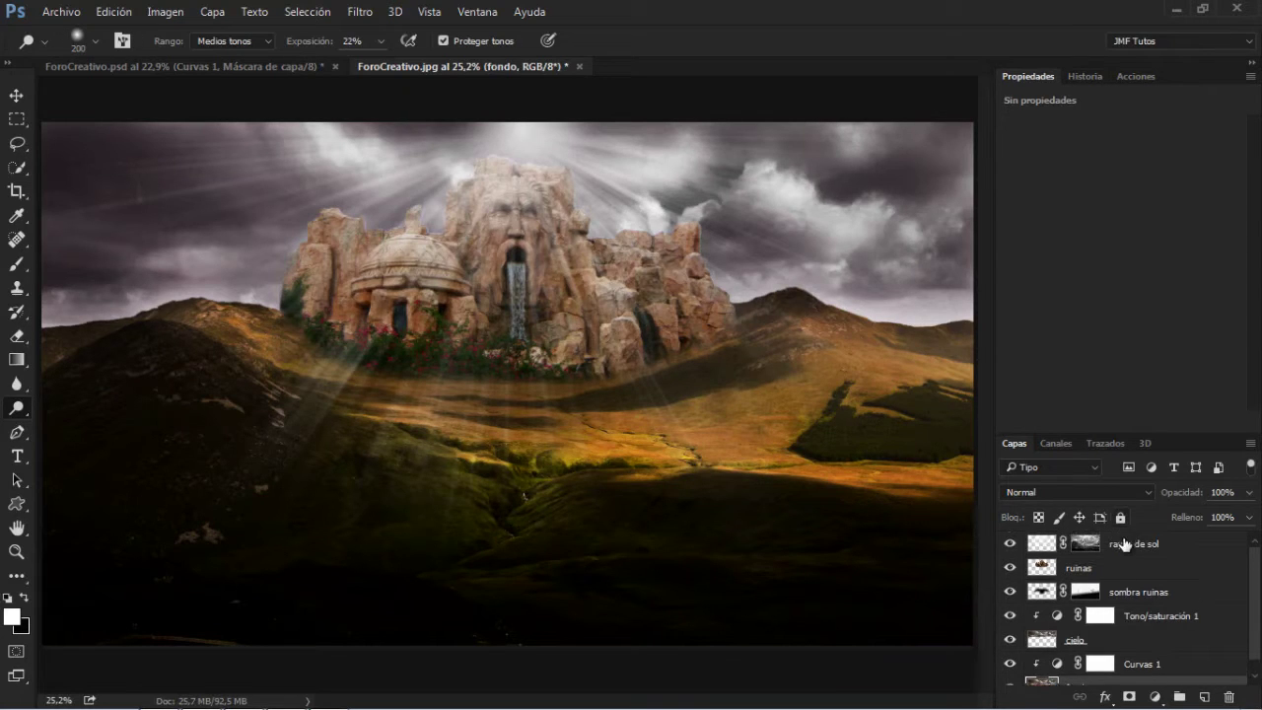
pyautogui.click(1125, 545)
pyautogui.click(1203, 698)
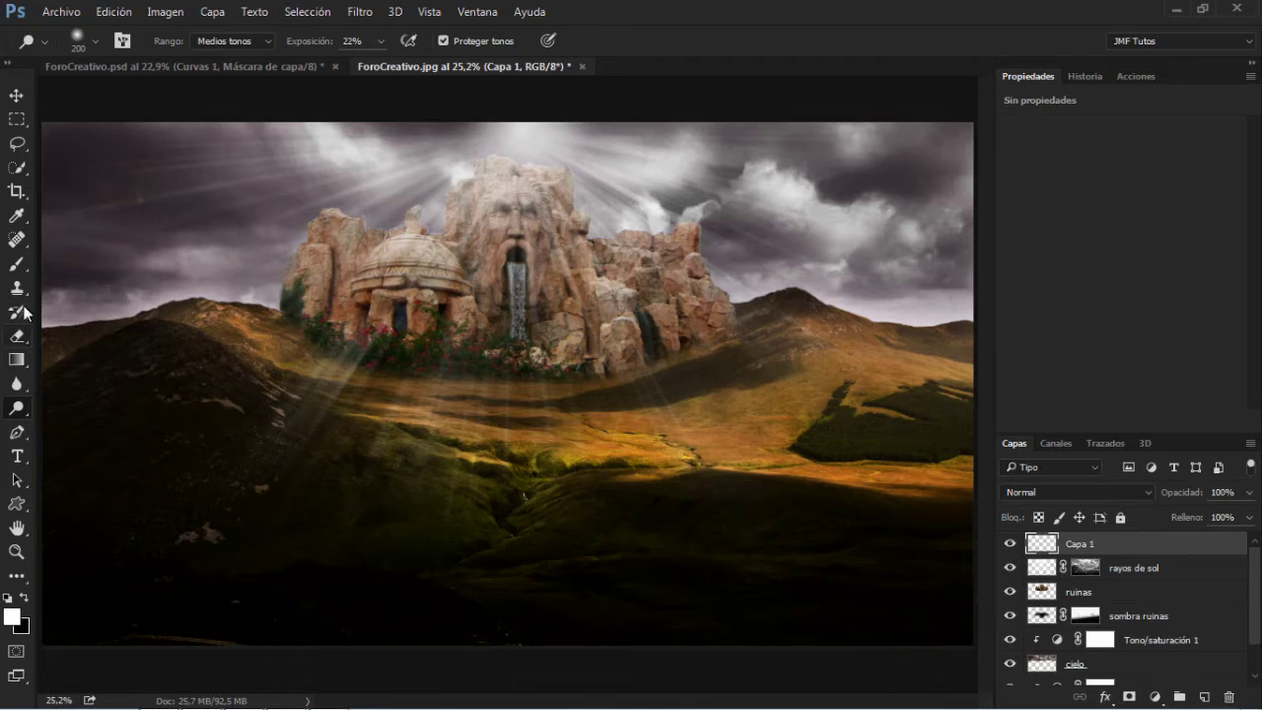
pyautogui.click(17, 264)
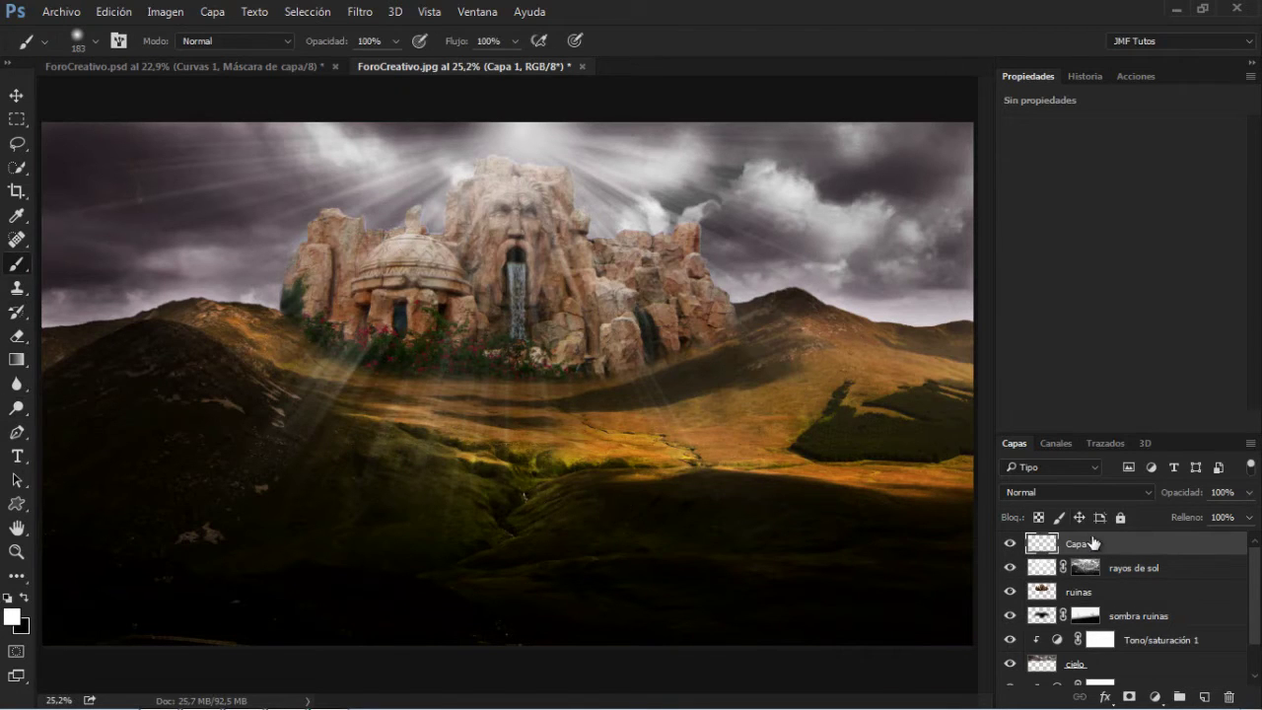
pyautogui.click(1074, 492)
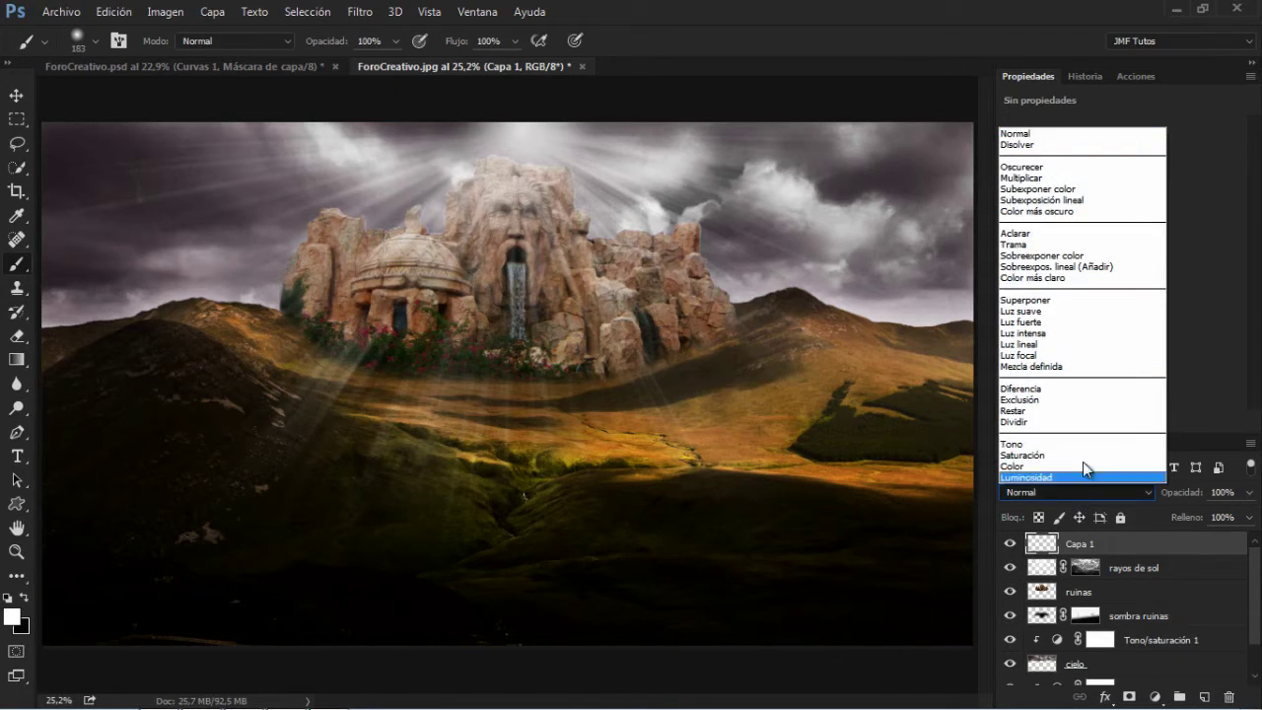
pyautogui.click(1038, 294)
pyautogui.moveTo(455, 484)
pyautogui.mouseDown()
pyautogui.moveTo(444, 493)
pyautogui.moveTo(482, 514)
pyautogui.moveTo(496, 544)
pyautogui.moveTo(575, 486)
pyautogui.moveTo(563, 473)
pyautogui.moveTo(561, 533)
pyautogui.moveTo(522, 546)
pyautogui.moveTo(490, 538)
pyautogui.moveTo(462, 502)
pyautogui.moveTo(470, 527)
pyautogui.moveTo(529, 535)
pyautogui.moveTo(557, 496)
pyautogui.moveTo(430, 472)
pyautogui.moveTo(428, 457)
pyautogui.moveTo(428, 476)
pyautogui.mouseUp()
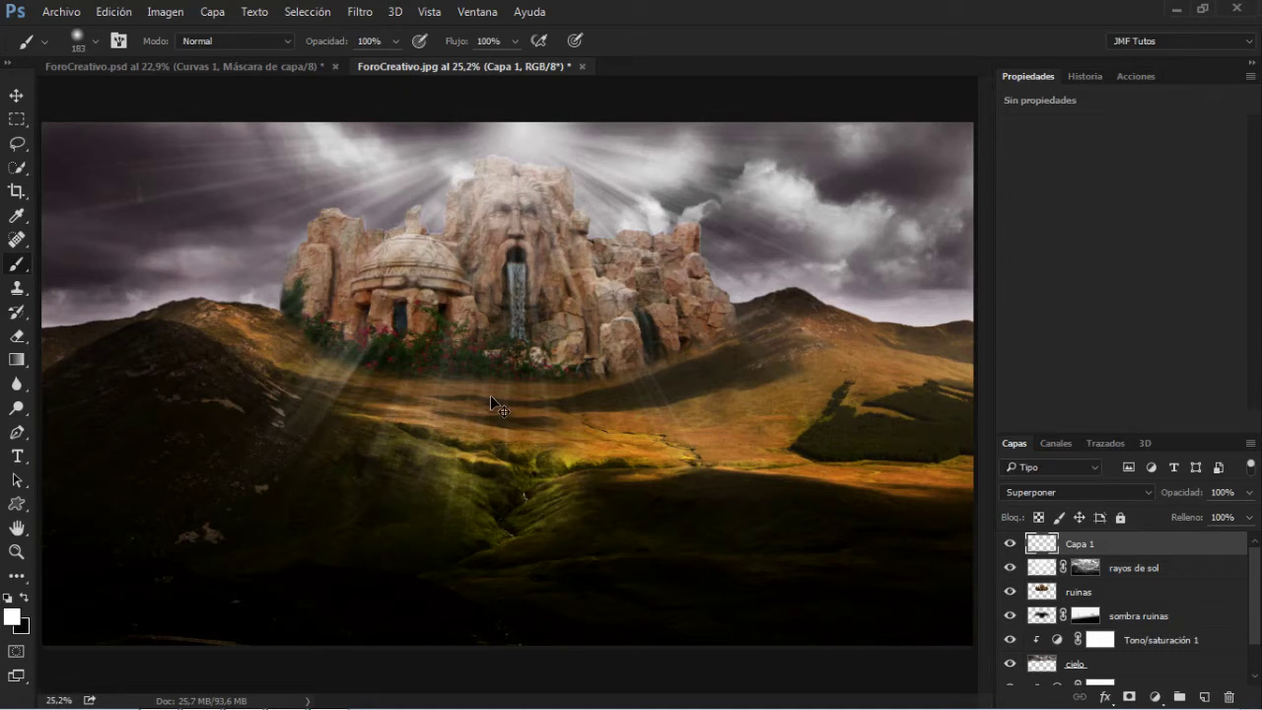
# - Undo the light brushwork, the Superponer blend mode and the new layer
pyautogui.hotkey('ctrl', 'alt', 'z')
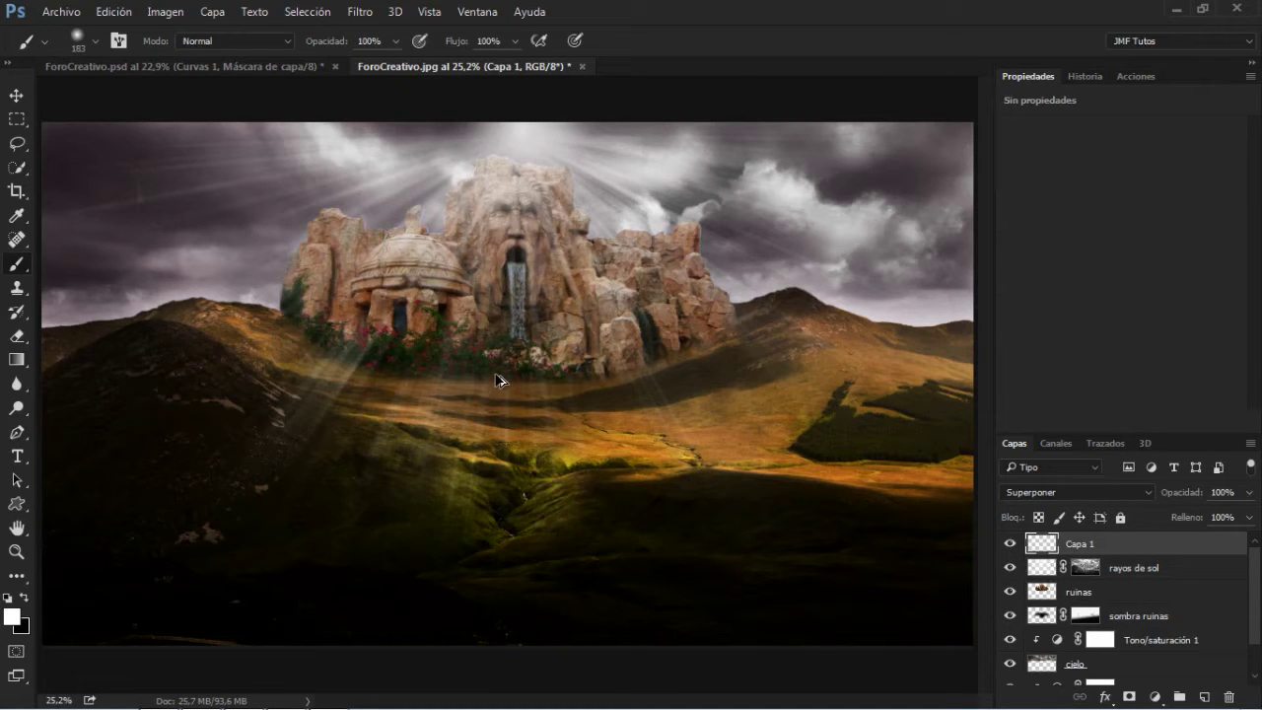
pyautogui.hotkey('ctrl', 'alt', 'z')
pyautogui.hotkey('ctrl', 'alt', 'z')
pyautogui.hotkey('ctrl', 'alt', 'z')
pyautogui.hotkey('ctrl', 'alt', 'z')
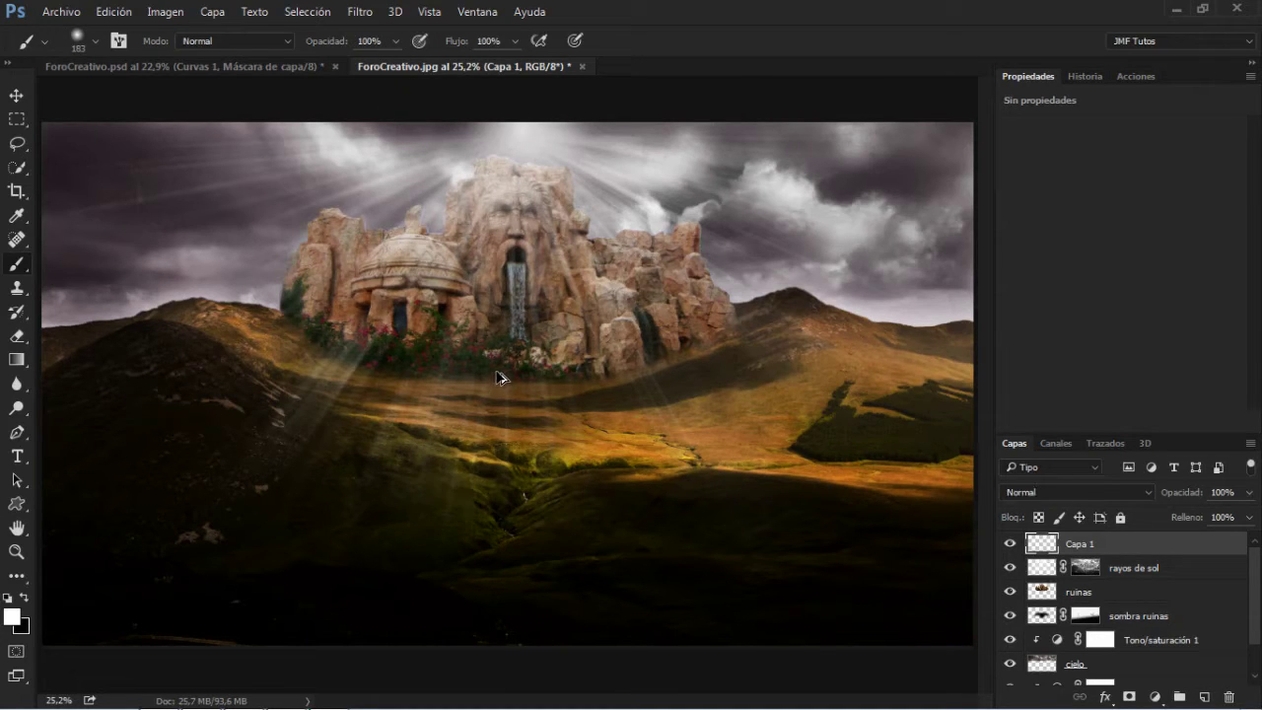
pyautogui.hotkey('ctrl', 'alt', 'z')
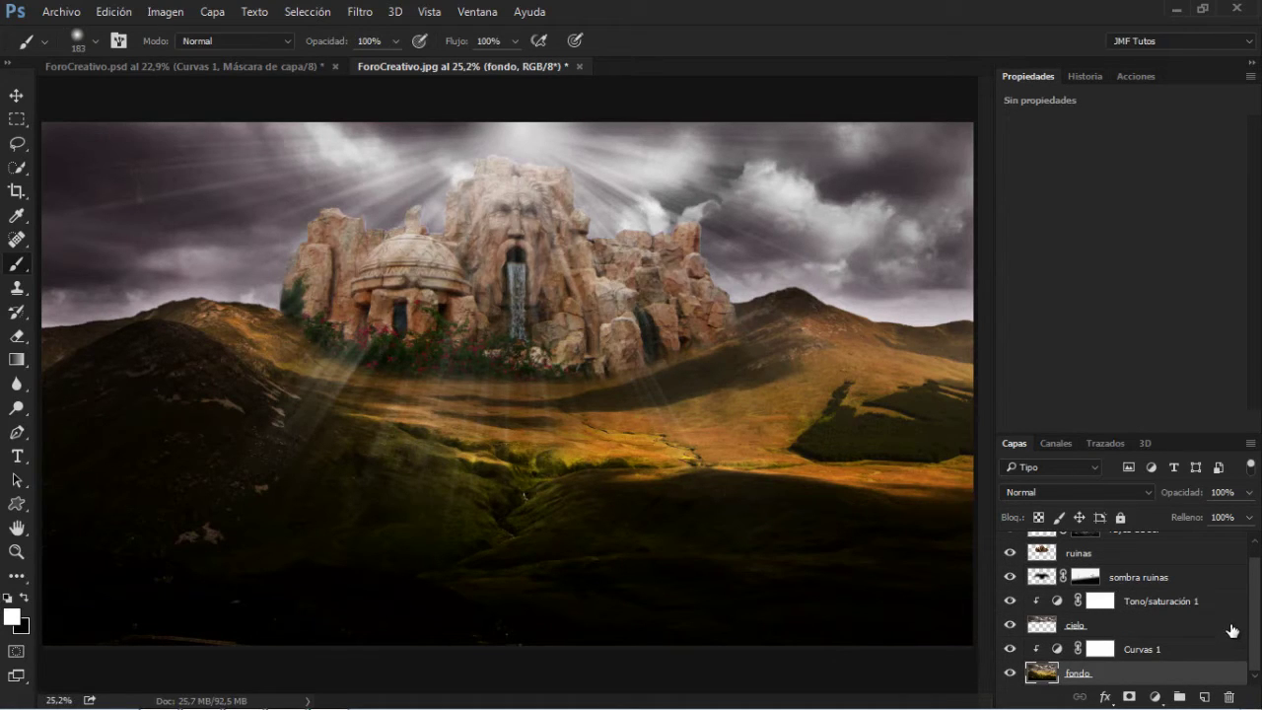
# - Create a new layer directly above rayos de sol and set its blend mode to Superponer
pyautogui.moveTo(1254, 643); pyautogui.dragTo(1254, 591)
pyautogui.click(1161, 546)
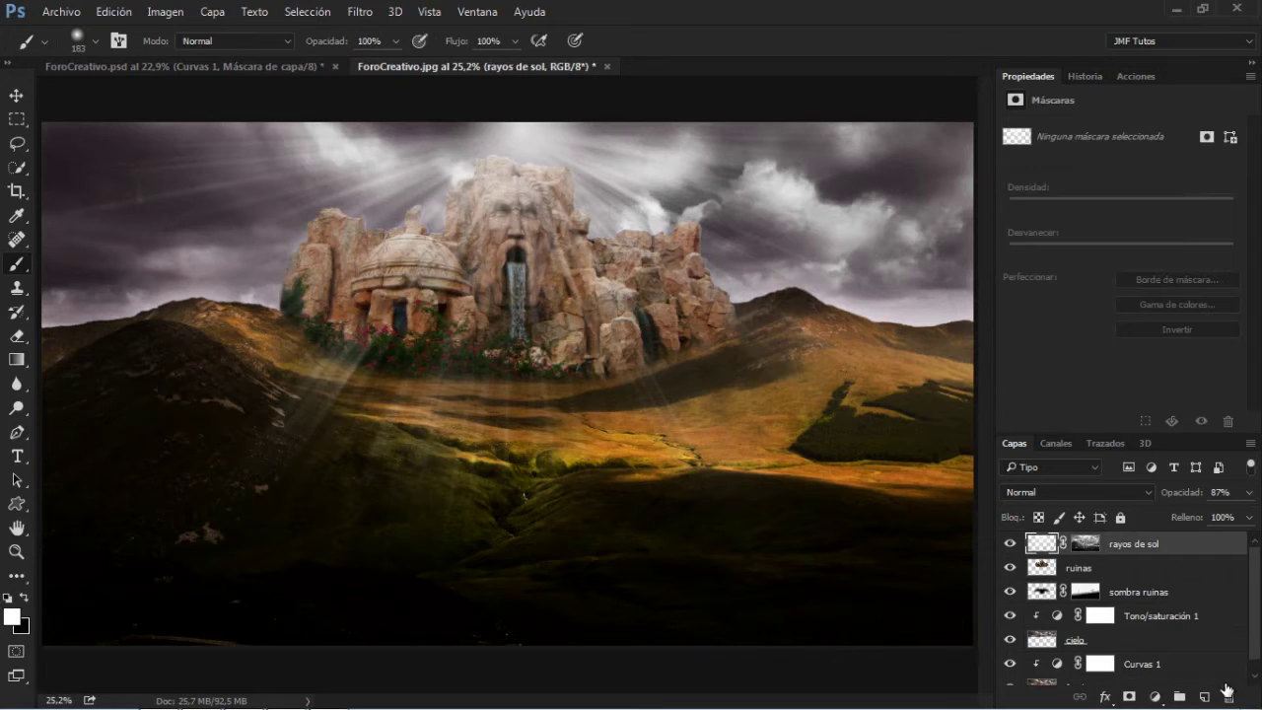
pyautogui.click(1205, 697)
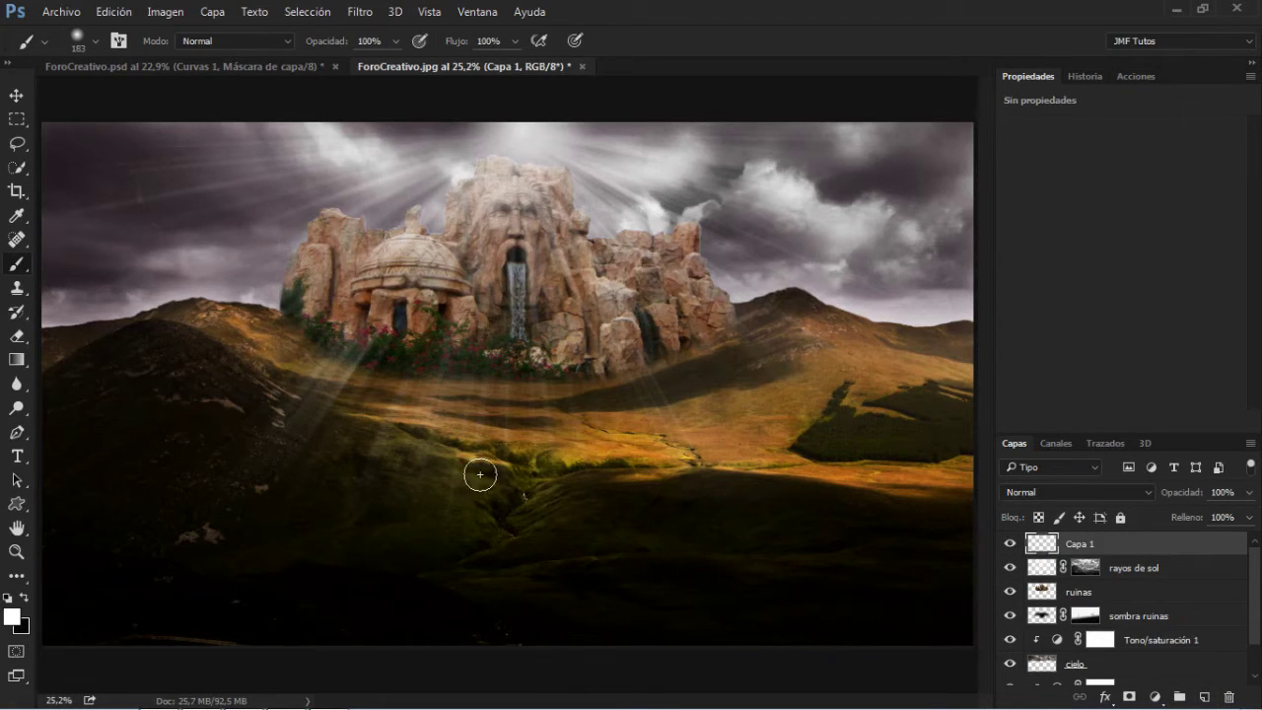
pyautogui.click(1069, 491)
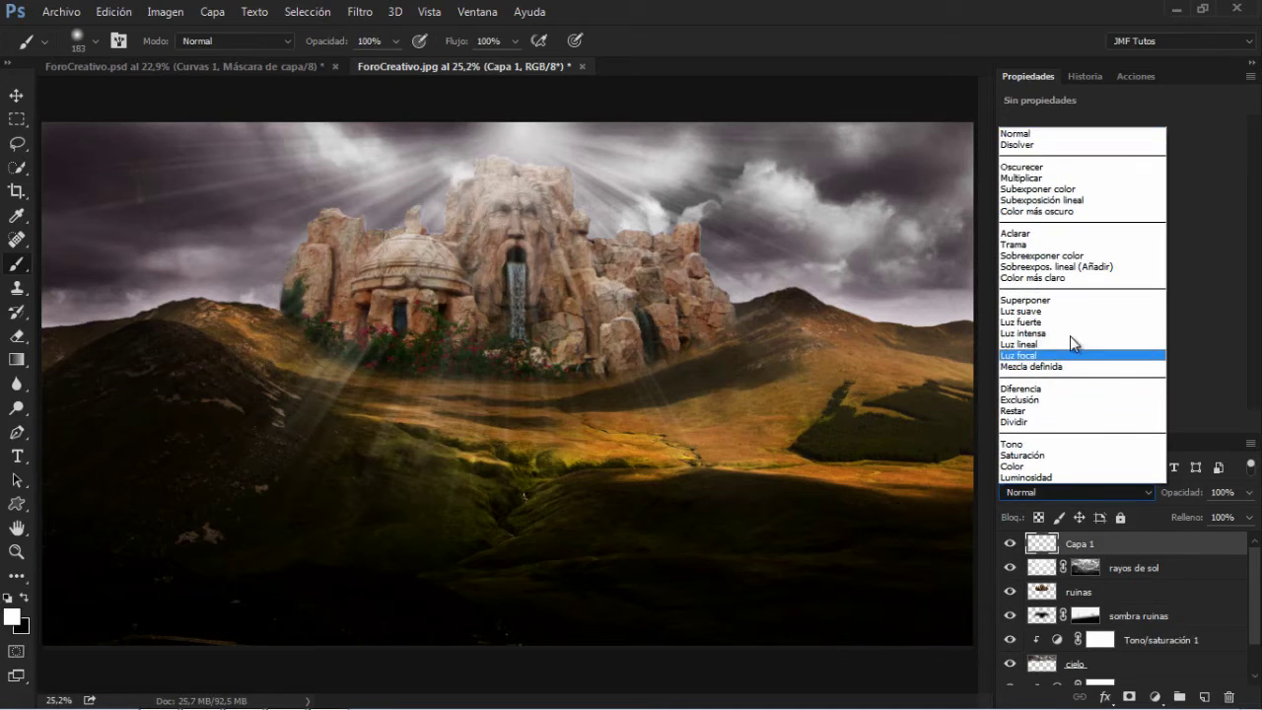
pyautogui.click(1069, 304)
# - Set the brush opacity to 38% and paint soft white light over the centre of the valley below the ruins with the 183 px brush
pyautogui.click(397, 42)
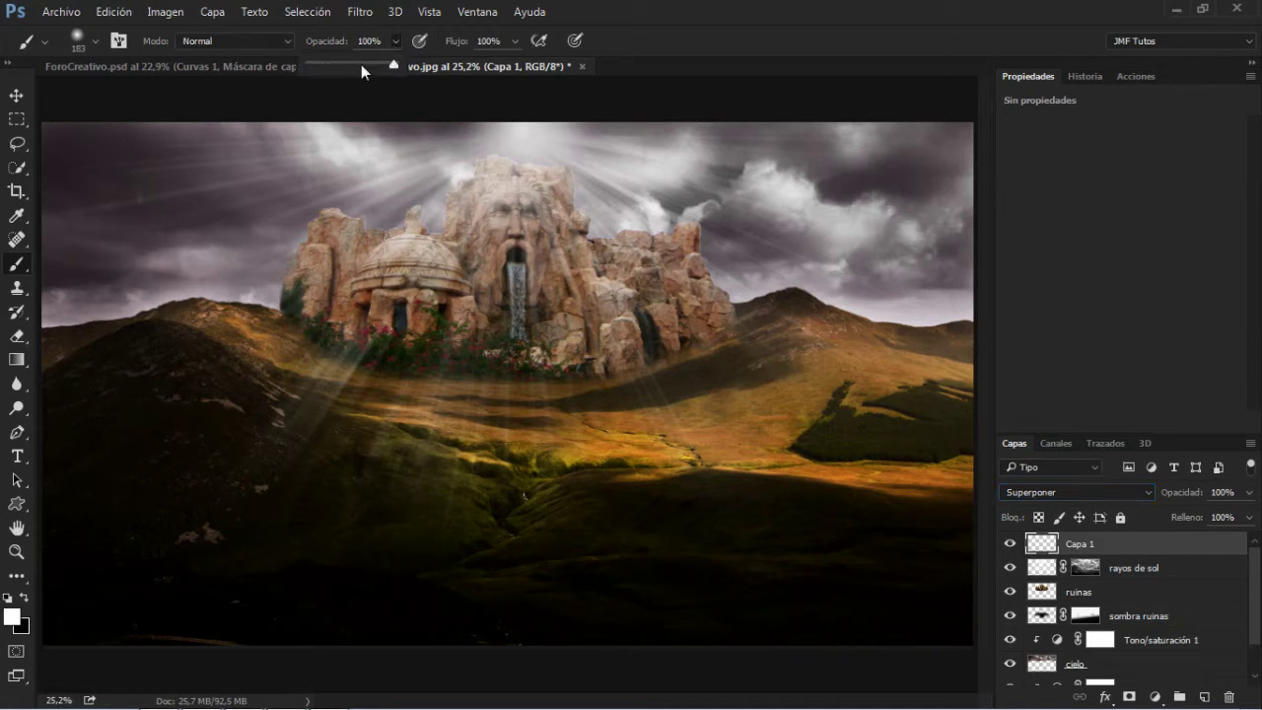
pyautogui.moveTo(361, 65); pyautogui.dragTo(341, 62)
pyautogui.click(483, 484)
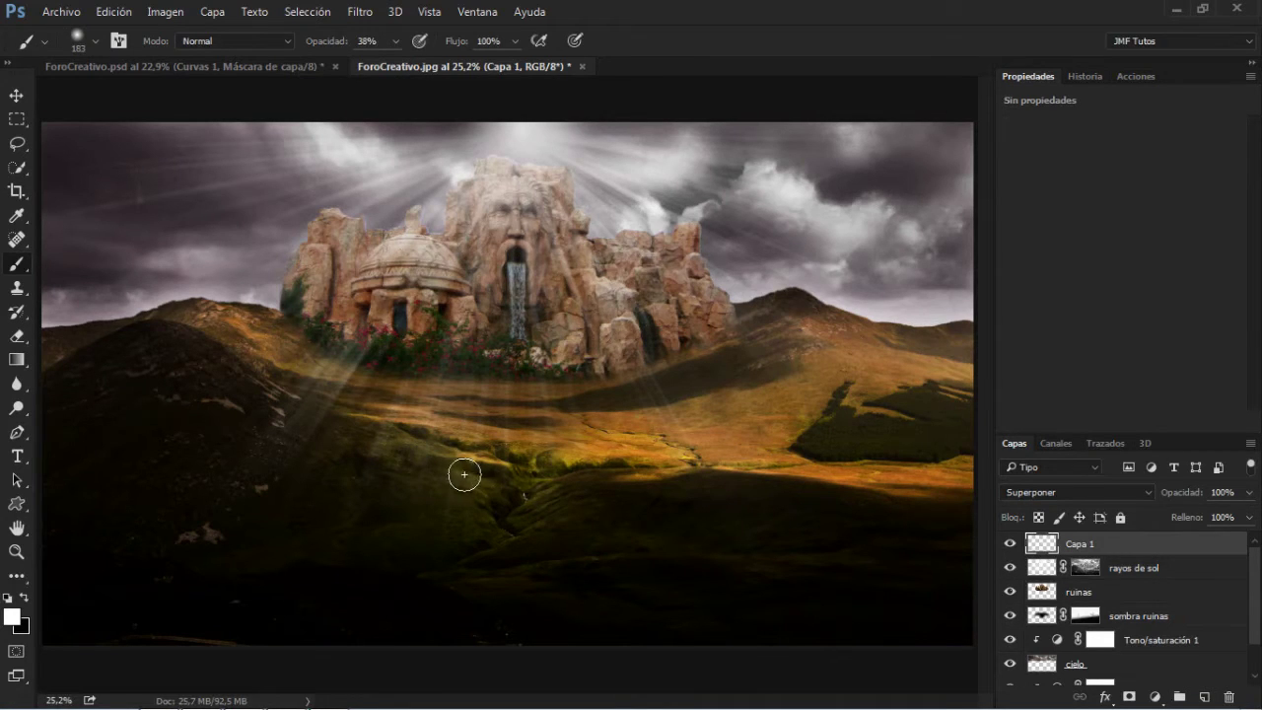
pyautogui.moveTo(465, 474)
pyautogui.mouseDown()
pyautogui.moveTo(445, 482)
pyautogui.moveTo(493, 495)
pyautogui.moveTo(504, 538)
pyautogui.moveTo(547, 489)
pyautogui.mouseUp()
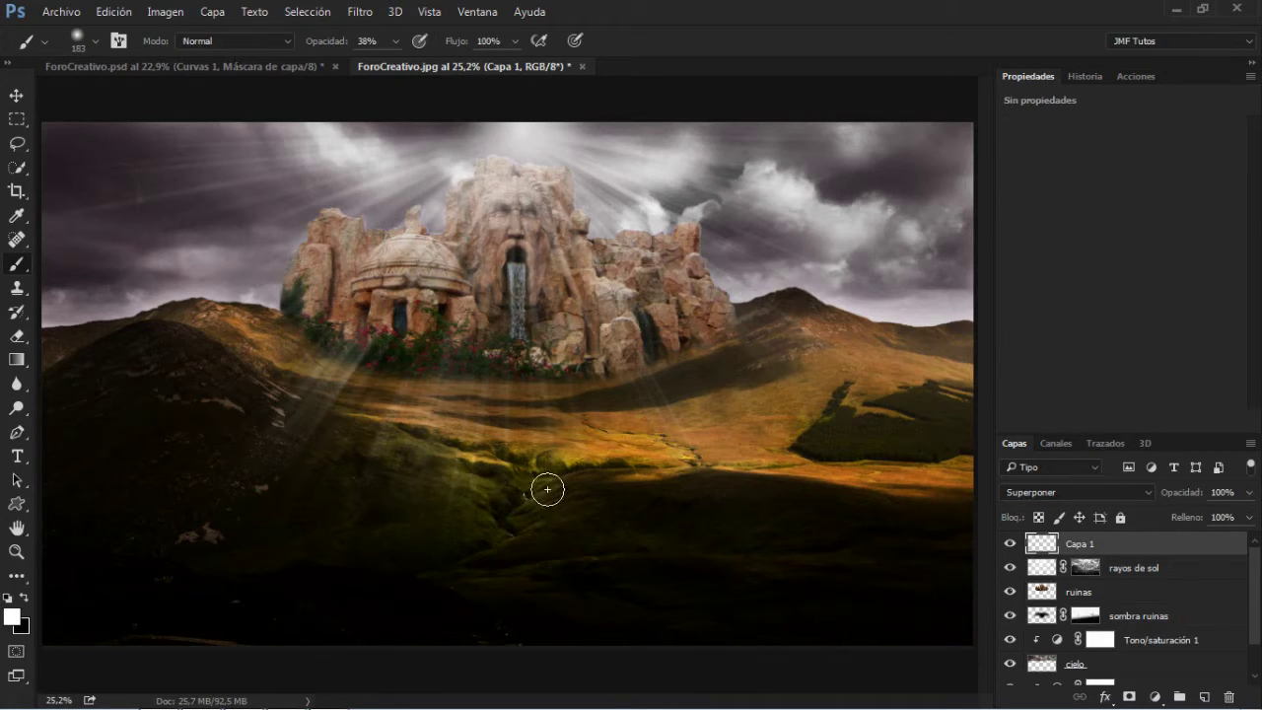
pyautogui.rightClick(568, 404)
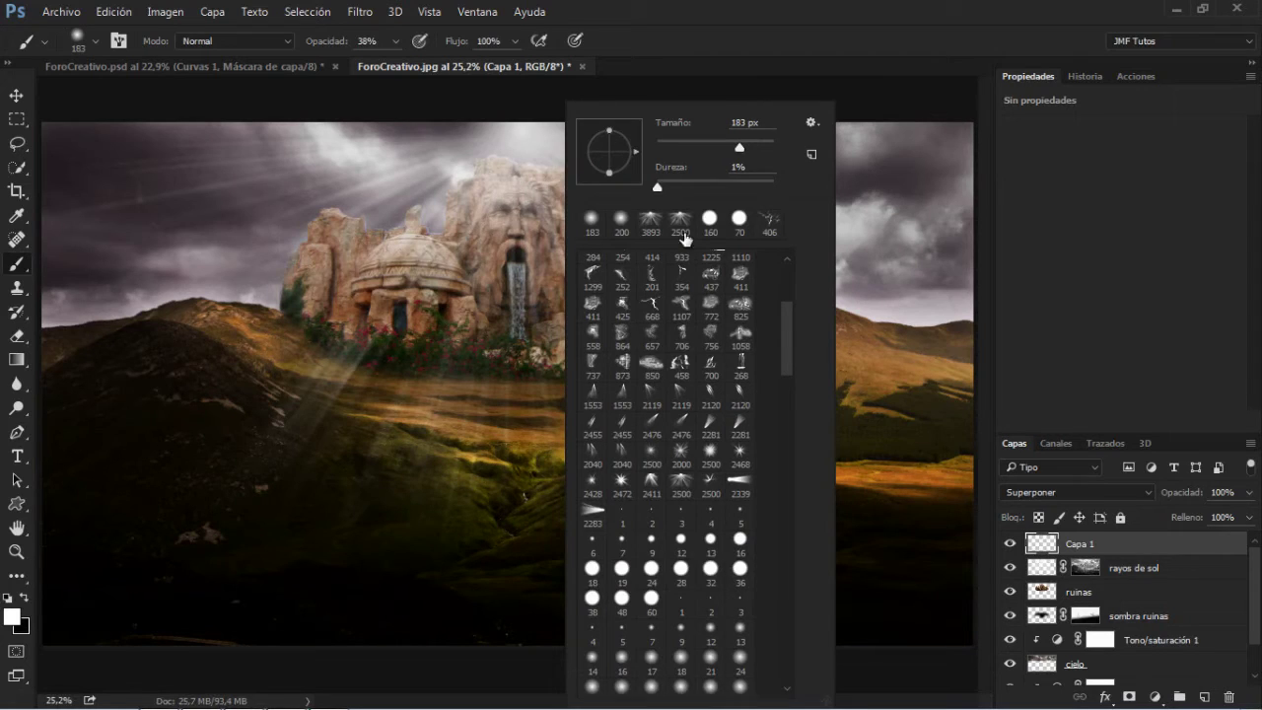
pyautogui.click(776, 30)
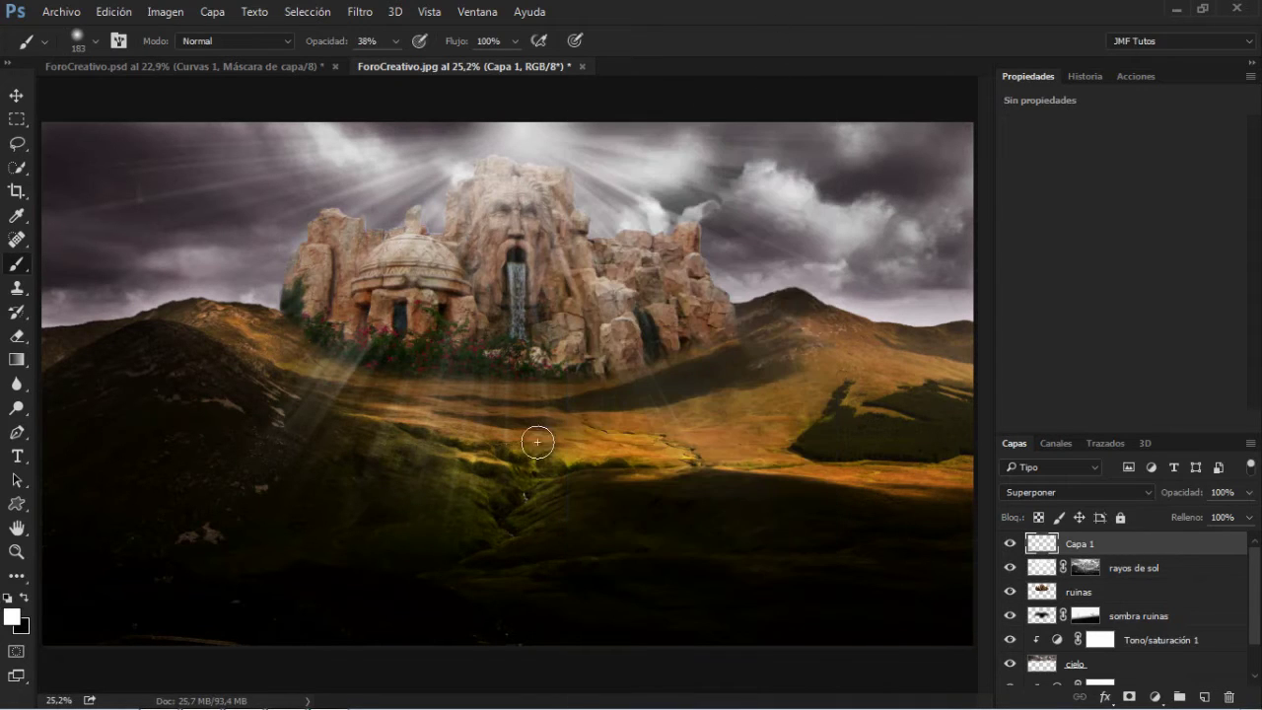
pyautogui.moveTo(574, 483)
pyautogui.mouseDown()
pyautogui.moveTo(541, 539)
pyautogui.moveTo(489, 536)
pyautogui.moveTo(469, 472)
pyautogui.moveTo(410, 461)
pyautogui.moveTo(535, 498)
pyautogui.moveTo(553, 480)
pyautogui.moveTo(552, 519)
pyautogui.moveTo(493, 540)
pyautogui.moveTo(483, 565)
pyautogui.moveTo(472, 543)
pyautogui.moveTo(565, 524)
pyautogui.moveTo(580, 474)
pyautogui.moveTo(575, 486)
pyautogui.moveTo(594, 472)
pyautogui.moveTo(507, 483)
pyautogui.moveTo(460, 468)
pyautogui.moveTo(447, 475)
pyautogui.moveTo(466, 495)
pyautogui.moveTo(430, 457)
pyautogui.moveTo(471, 492)
pyautogui.moveTo(497, 544)
pyautogui.moveTo(572, 513)
pyautogui.moveTo(572, 478)
pyautogui.moveTo(517, 502)
pyautogui.moveTo(514, 534)
pyautogui.moveTo(499, 492)
pyautogui.moveTo(472, 485)
pyautogui.moveTo(534, 500)
pyautogui.moveTo(488, 474)
pyautogui.moveTo(542, 489)
pyautogui.moveTo(572, 479)
pyautogui.moveTo(539, 534)
pyautogui.moveTo(499, 553)
pyautogui.moveTo(509, 559)
pyautogui.moveTo(470, 550)
pyautogui.moveTo(531, 521)
pyautogui.moveTo(570, 472)
pyautogui.moveTo(480, 445)
pyautogui.moveTo(536, 439)
pyautogui.moveTo(504, 448)
pyautogui.moveTo(575, 477)
pyautogui.moveTo(416, 447)
pyautogui.moveTo(414, 459)
pyautogui.moveTo(483, 461)
pyautogui.moveTo(439, 464)
pyautogui.moveTo(500, 481)
pyautogui.moveTo(594, 464)
pyautogui.moveTo(546, 523)
pyautogui.mouseUp()
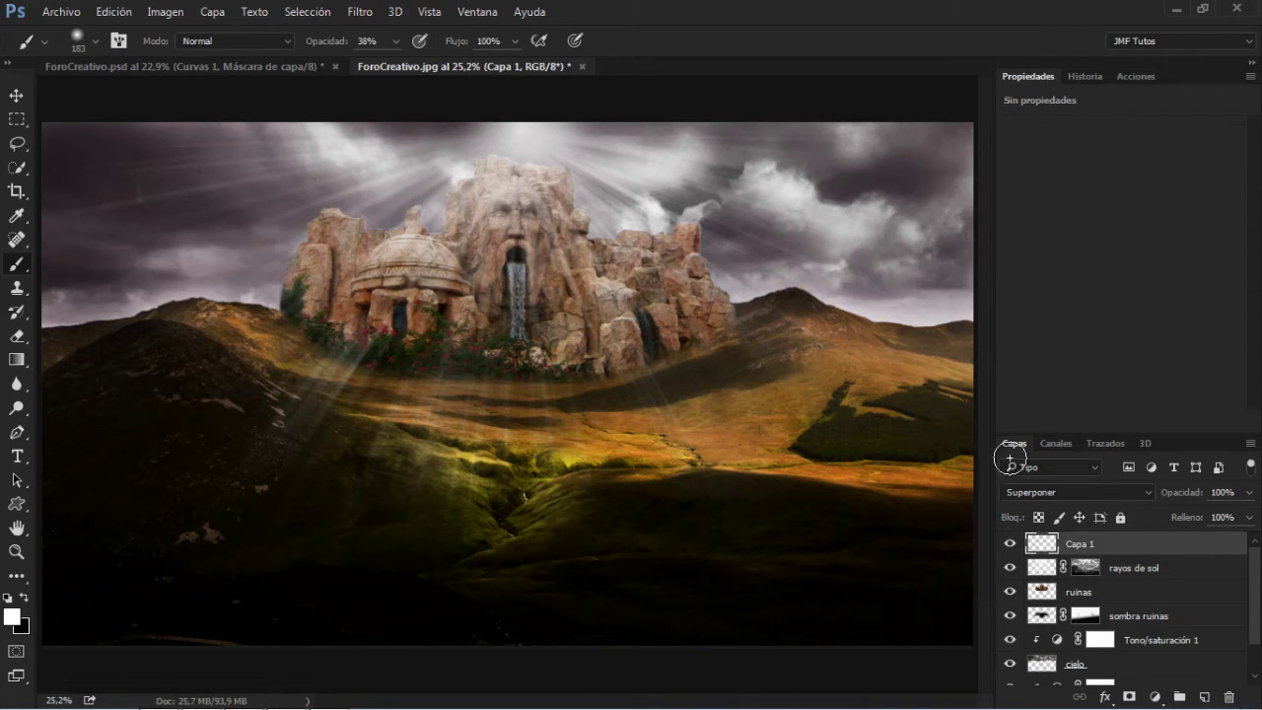
# - Rename the painted light layer as iluminacion central and lower its opacity to 84%
pyautogui.doubleClick(1072, 545)
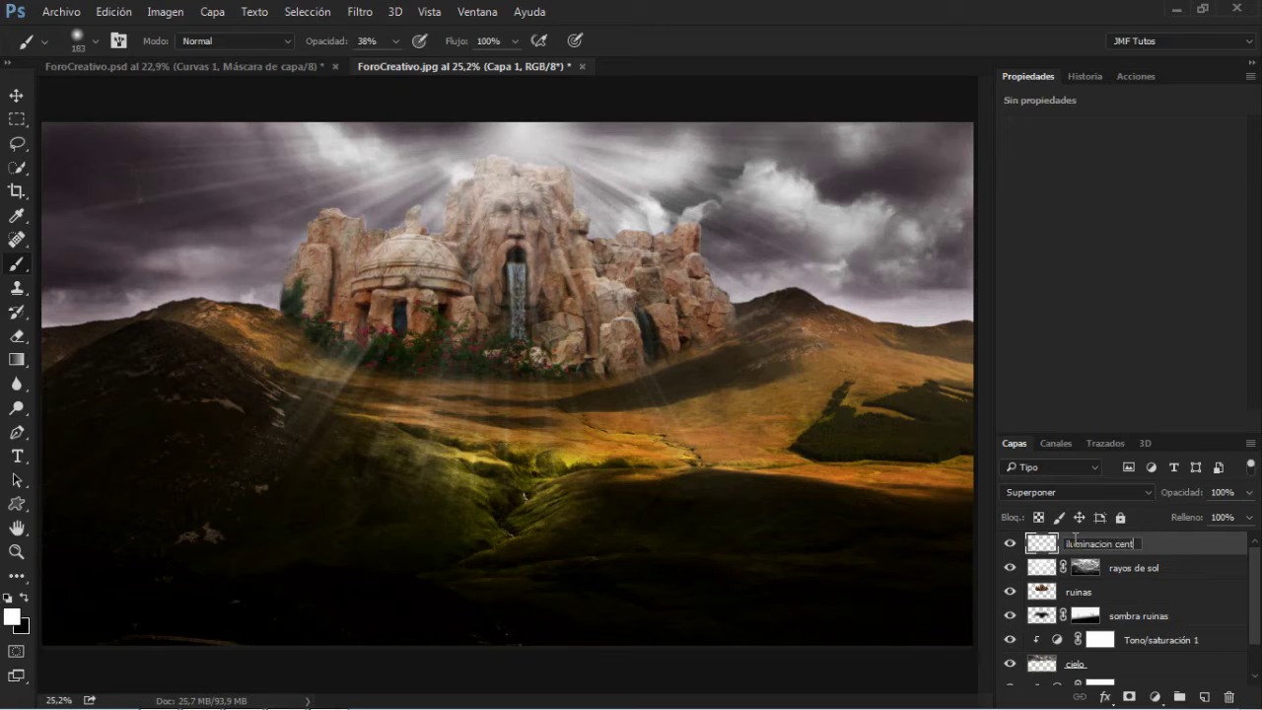
pyautogui.press('Return')
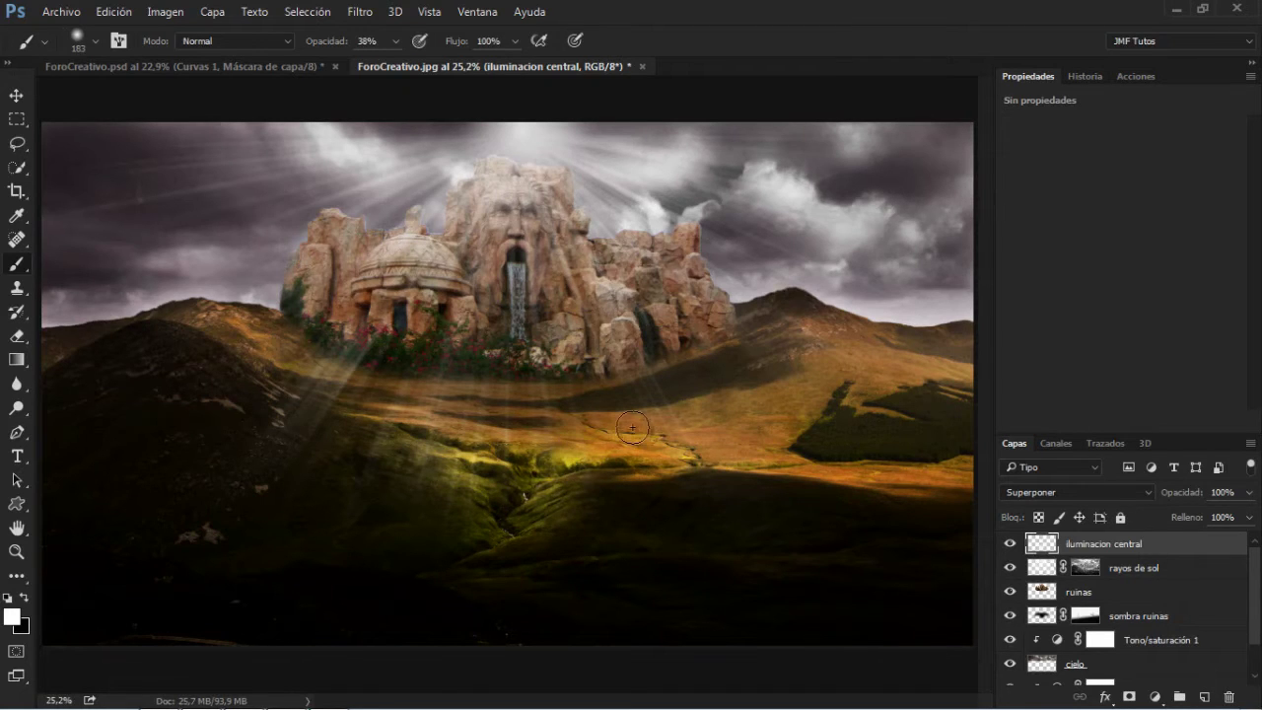
pyautogui.click(1248, 492)
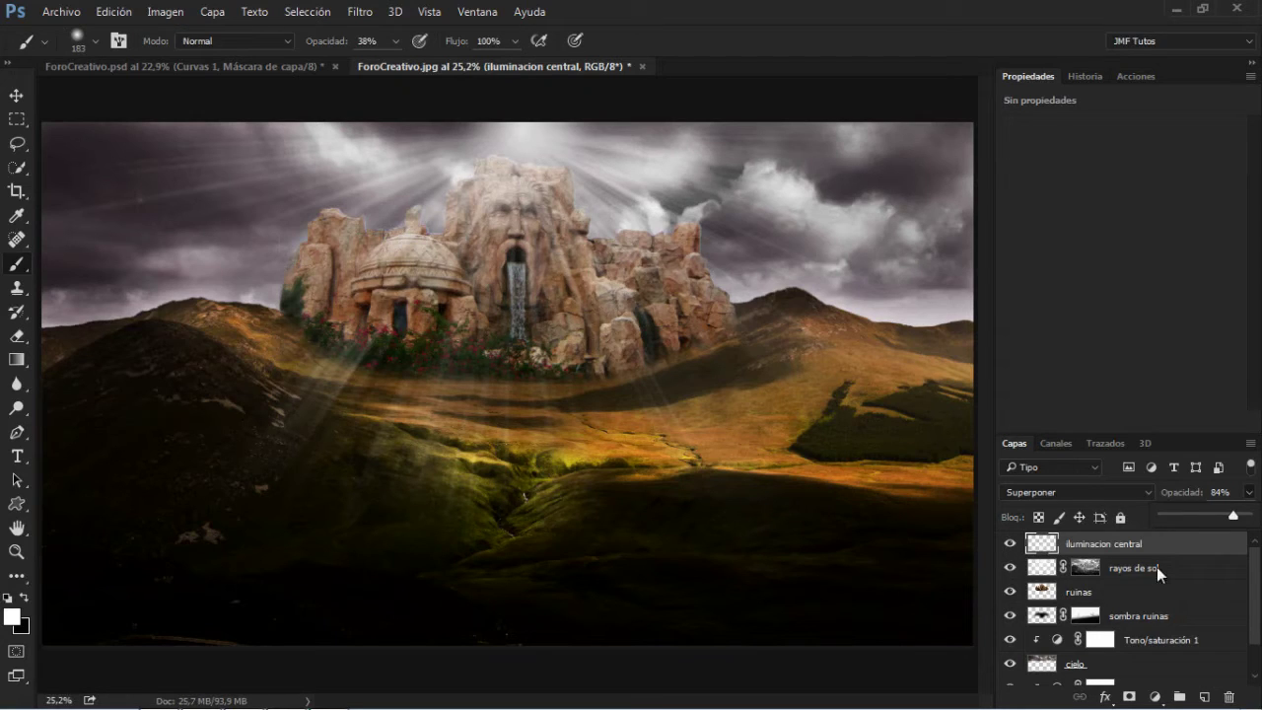
pyautogui.click(1255, 600)
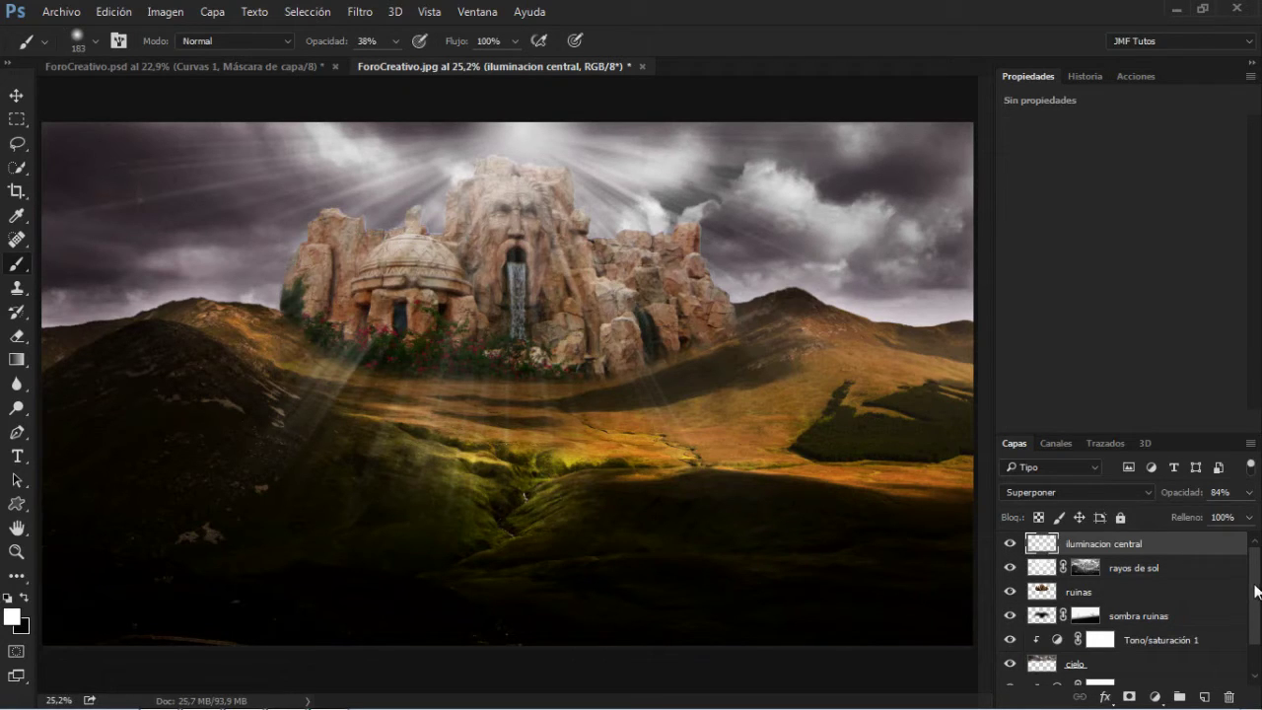
# - Create a new layer above rayos de sol and brush white light over the top of the stone face at 873 px and 100% opacity
pyautogui.click(1171, 571)
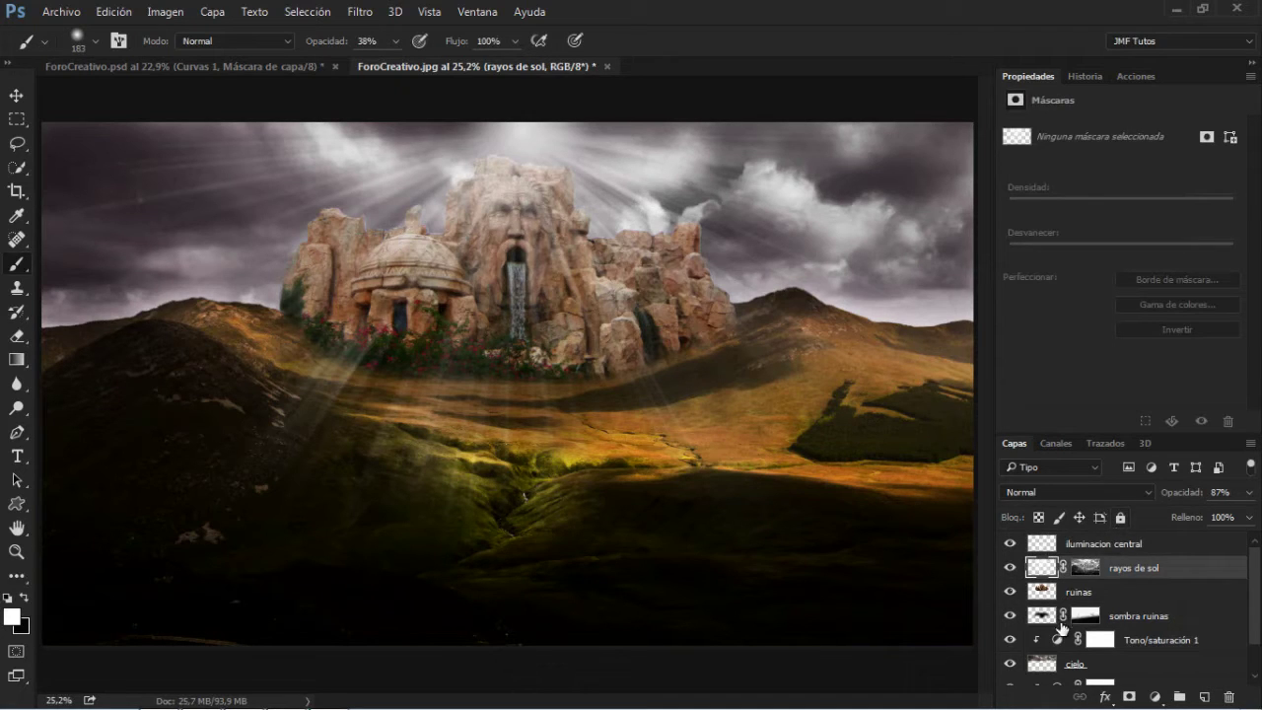
pyautogui.click(1202, 697)
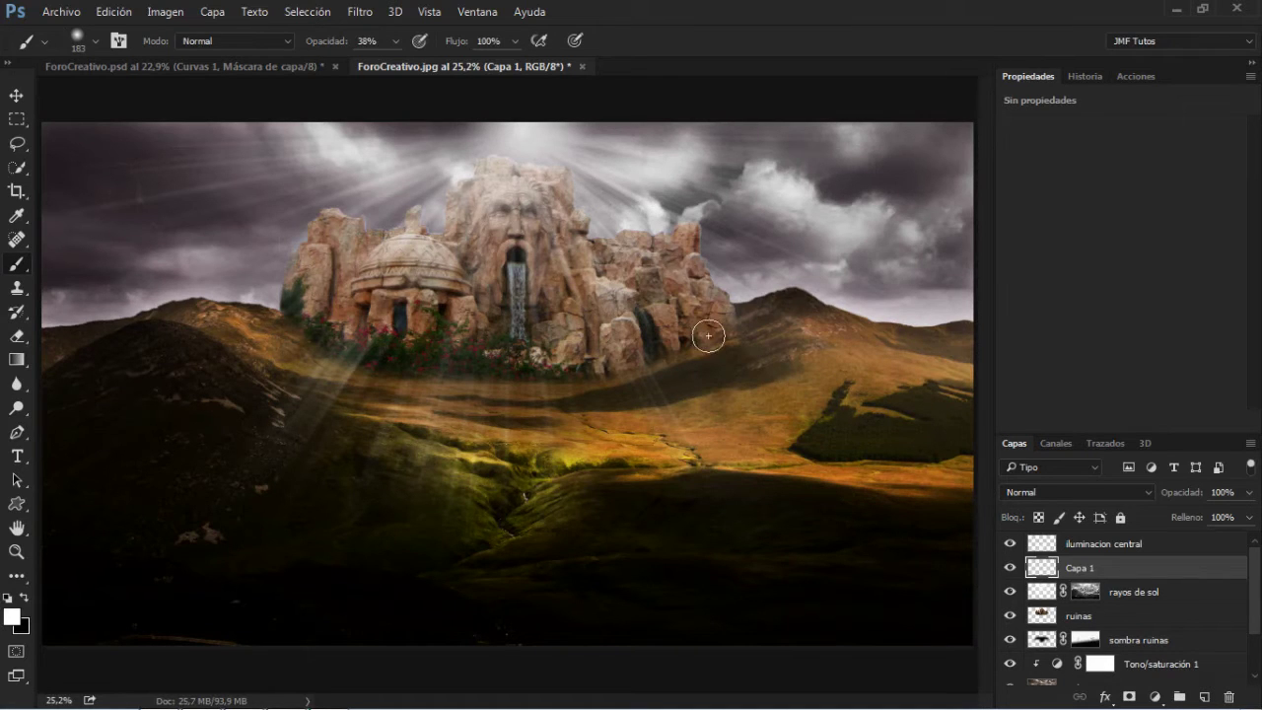
pyautogui.rightClick(523, 173)
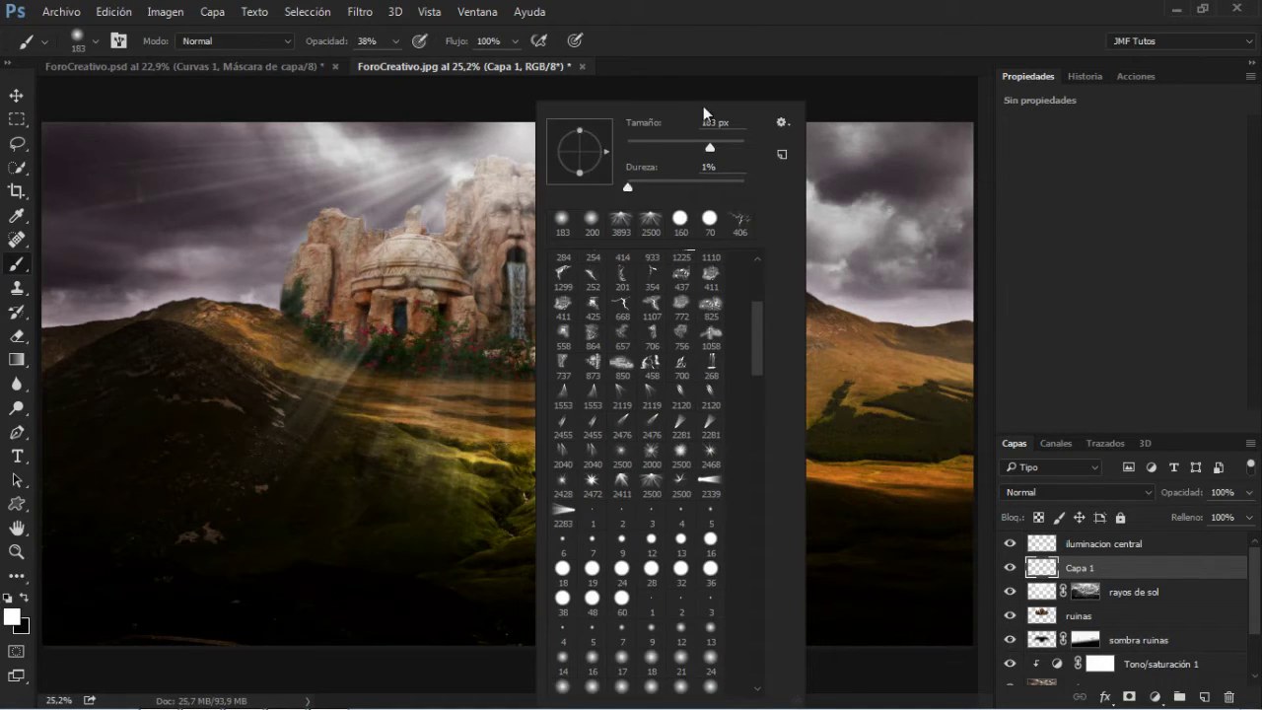
pyautogui.click(720, 19)
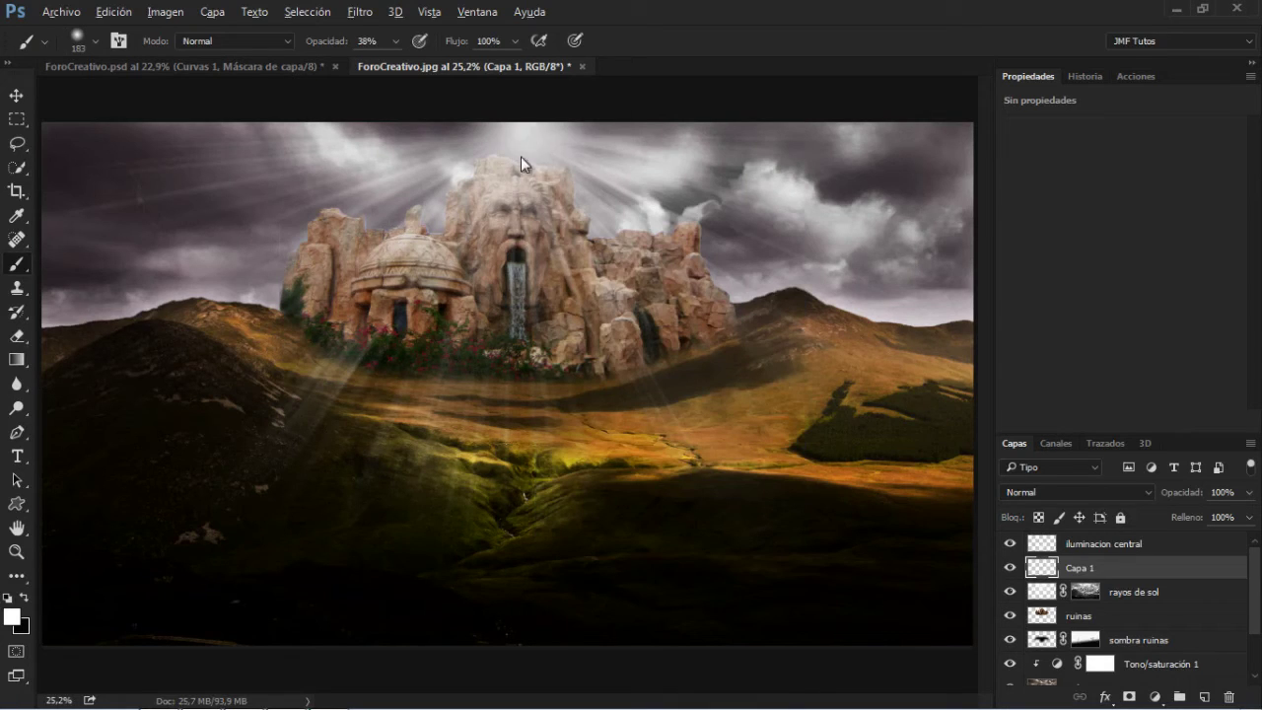
pyautogui.moveTo(521, 154); pyautogui.dragTo(560, 167)
pyautogui.click(509, 136)
pyautogui.click(395, 41)
pyautogui.moveTo(396, 64); pyautogui.dragTo(447, 65)
pyautogui.click(510, 141)
pyautogui.moveTo(510, 173); pyautogui.dragTo(571, 179)
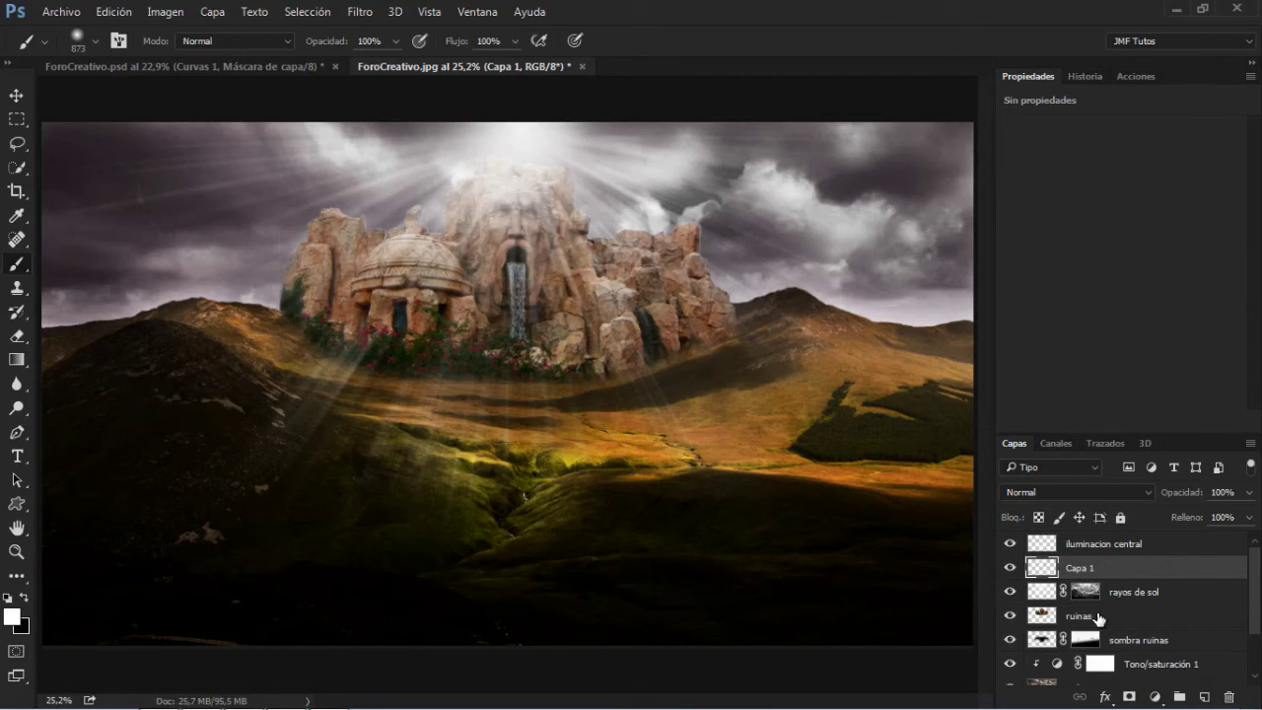
# - Copy the rayos de sol mask onto Capa 1 and compare the glow with that mask disabled and enabled
pyautogui.click(1129, 696)
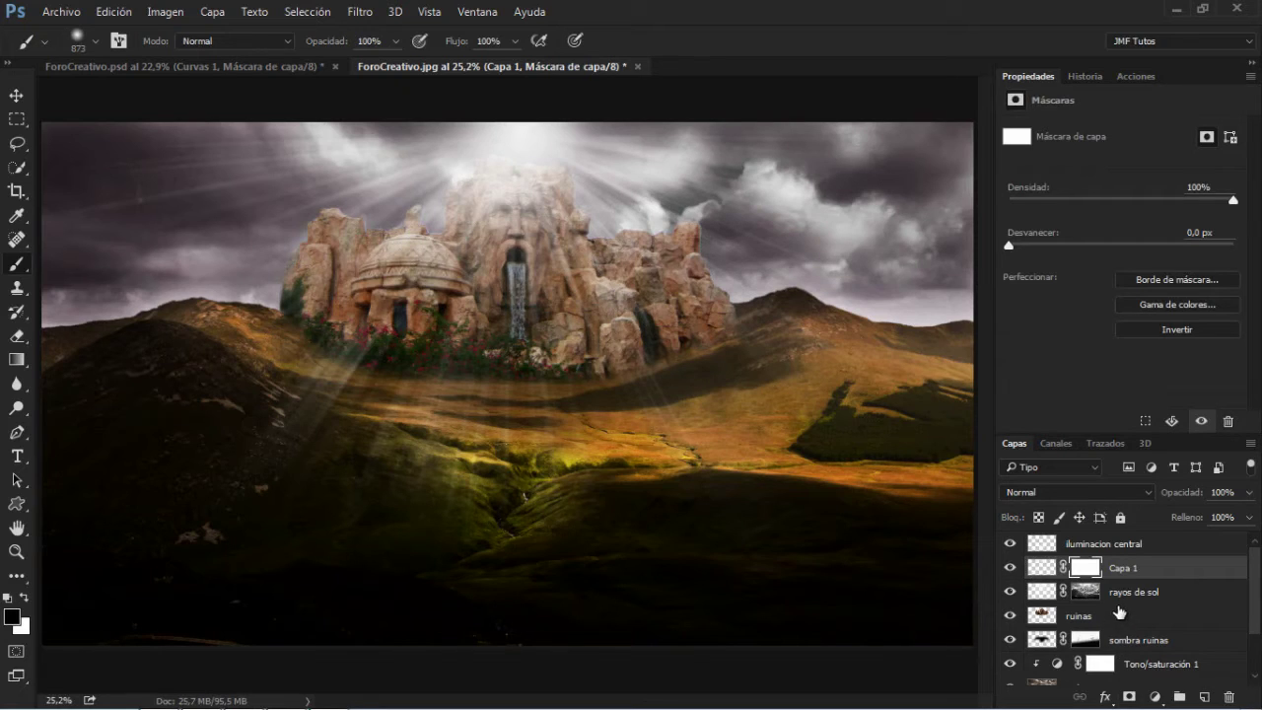
pyautogui.hotkey('ctrl', 'z')
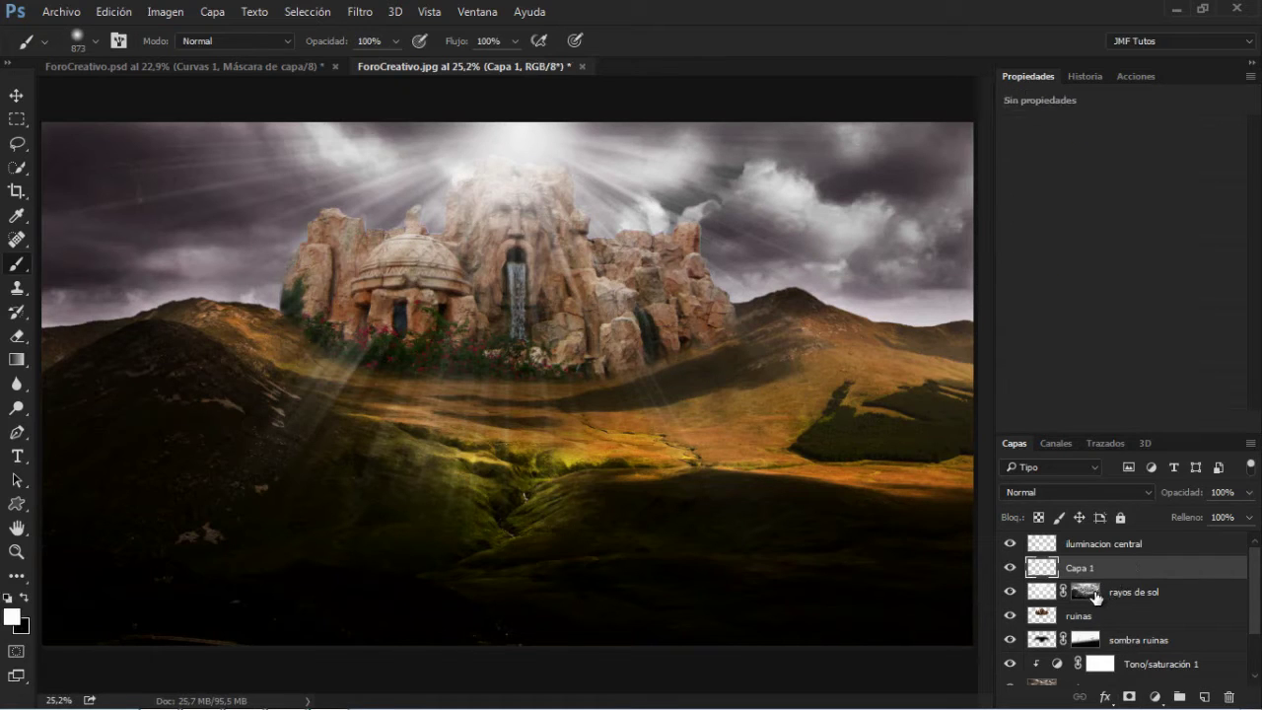
pyautogui.moveTo(1091, 598); pyautogui.dragTo(1096, 572)
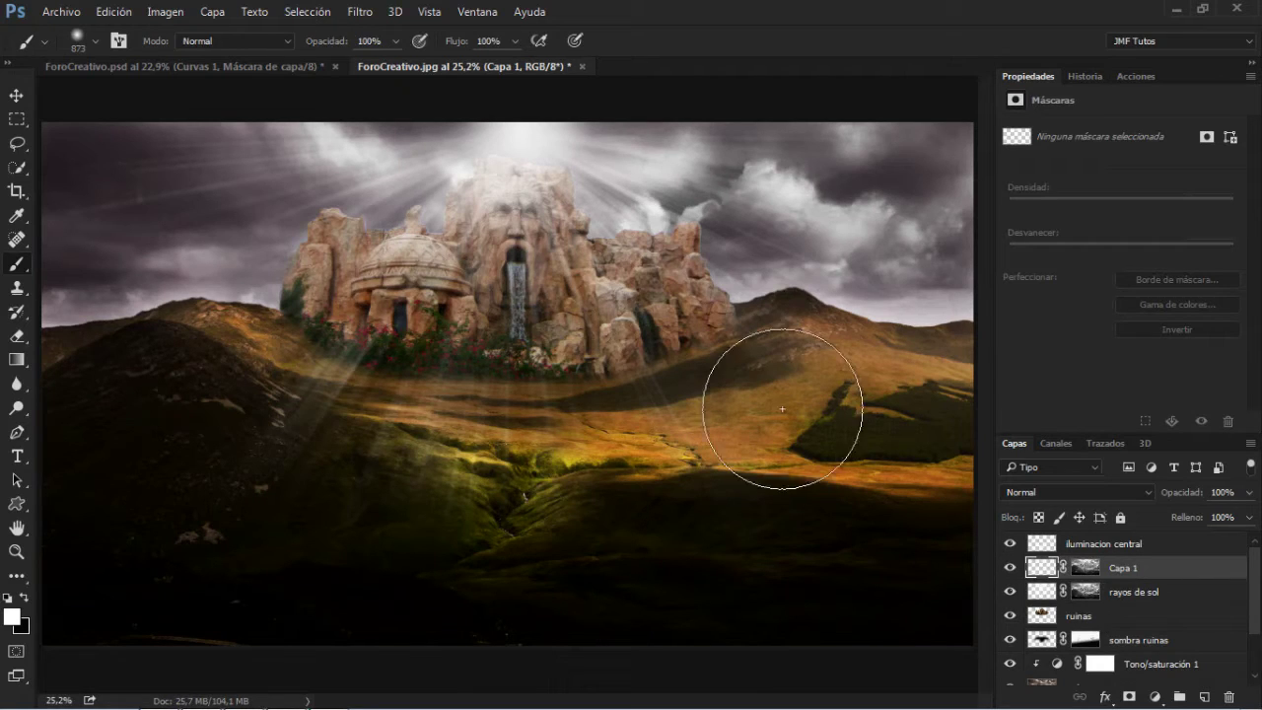
pyautogui.keyDown('shift'); pyautogui.click(1085, 569); pyautogui.keyUp('shift')
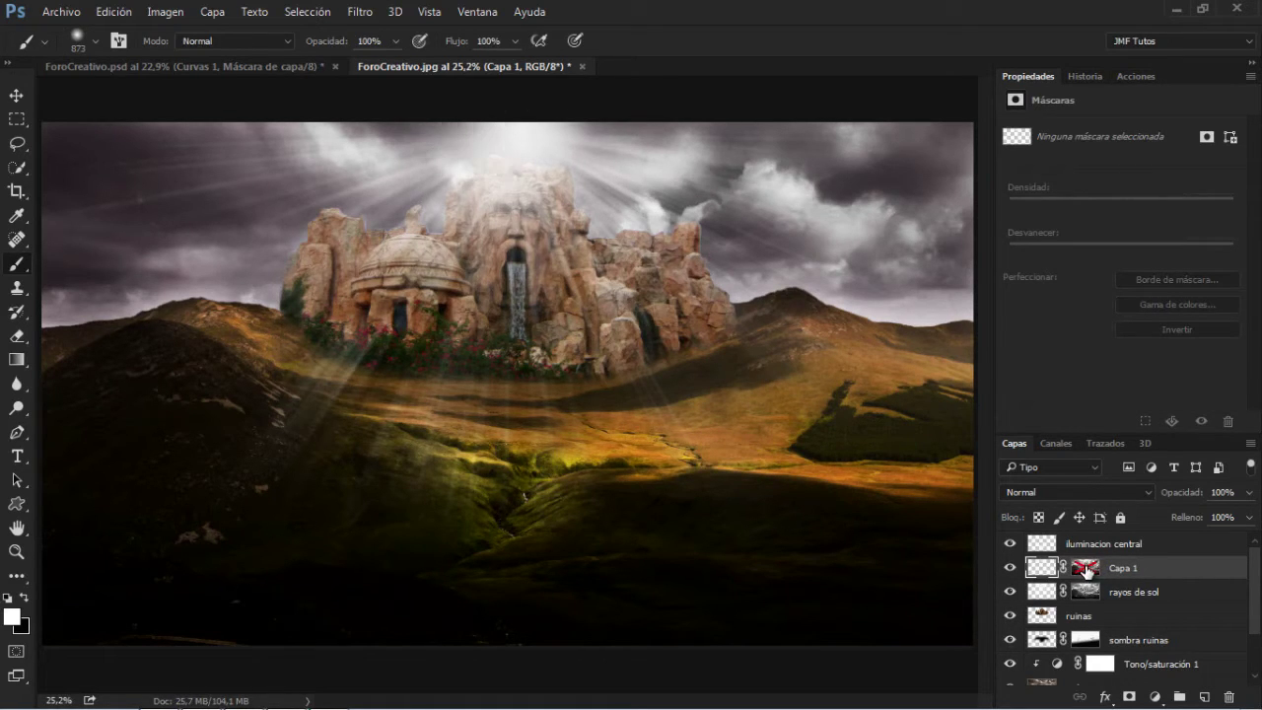
pyautogui.keyDown('shift'); pyautogui.click(1082, 569); pyautogui.keyUp('shift')
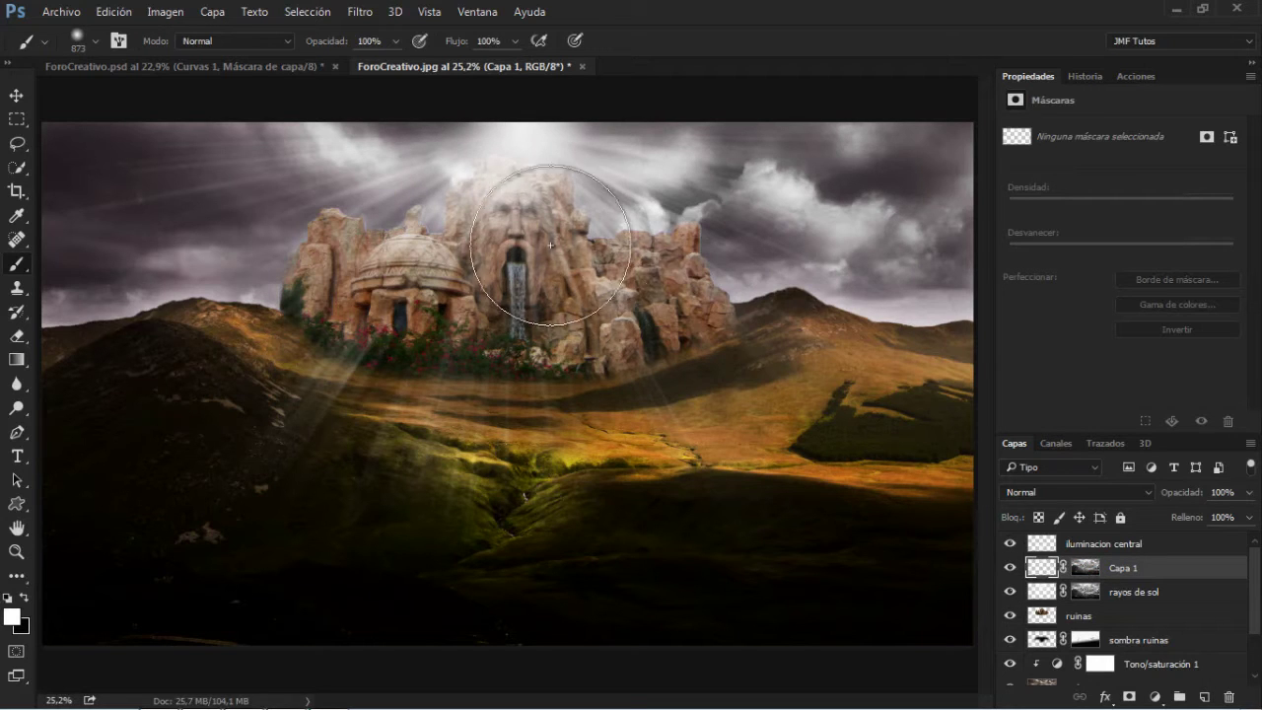
pyautogui.keyDown('shift'); pyautogui.click(1090, 576); pyautogui.keyUp('shift')
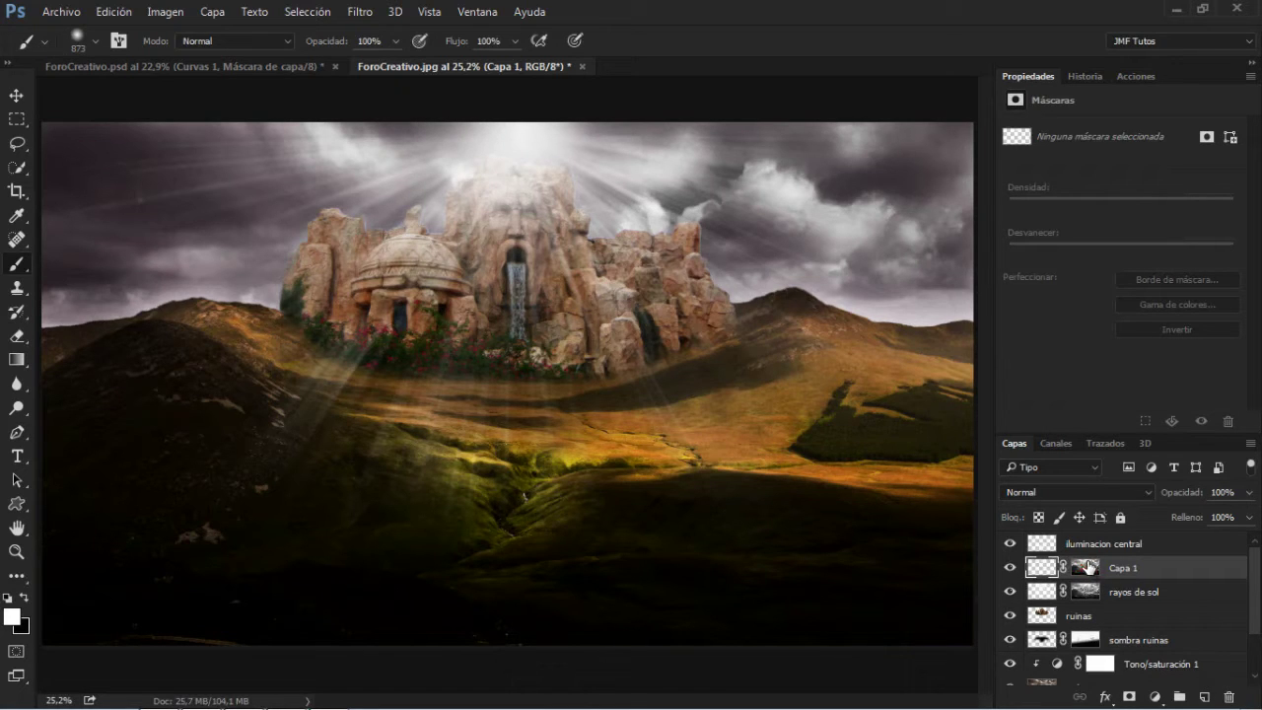
pyautogui.keyDown('shift'); pyautogui.click(1084, 567); pyautogui.keyUp('shift')
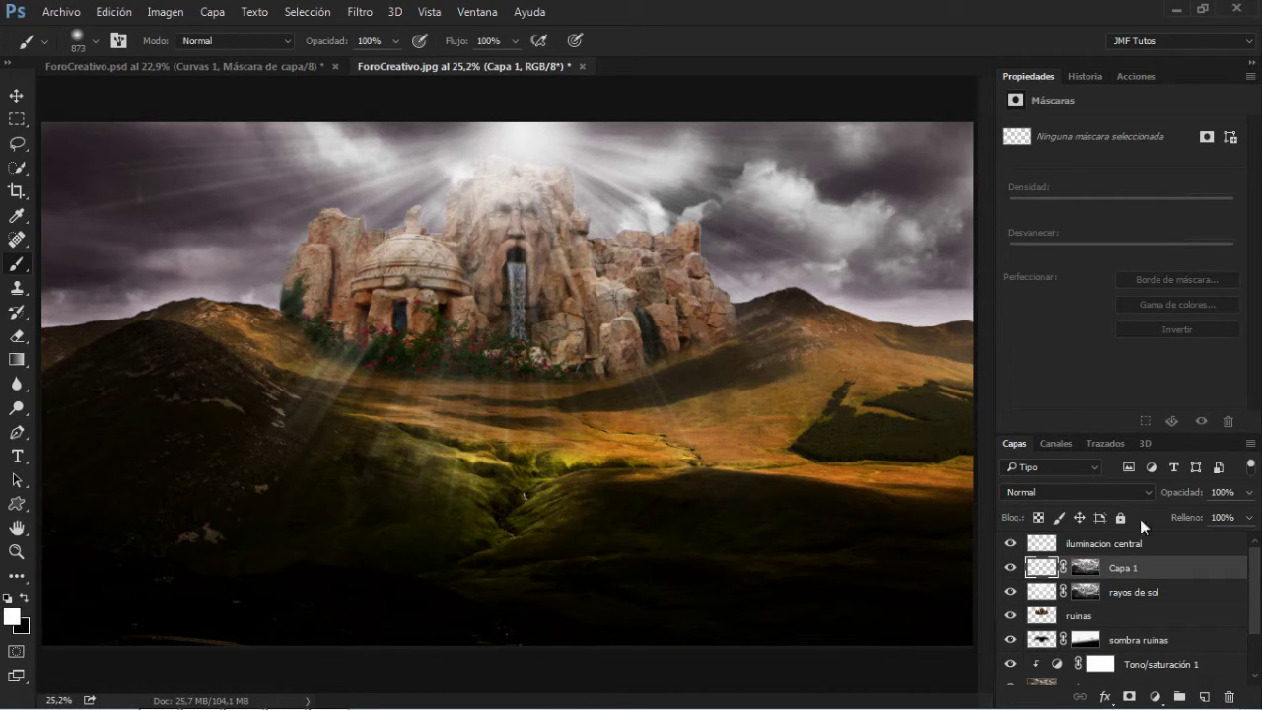
# - Set the opacity of Capa 1 to 73% and lower Capa 1 and rayos de sol together to 67%
pyautogui.click(1249, 493)
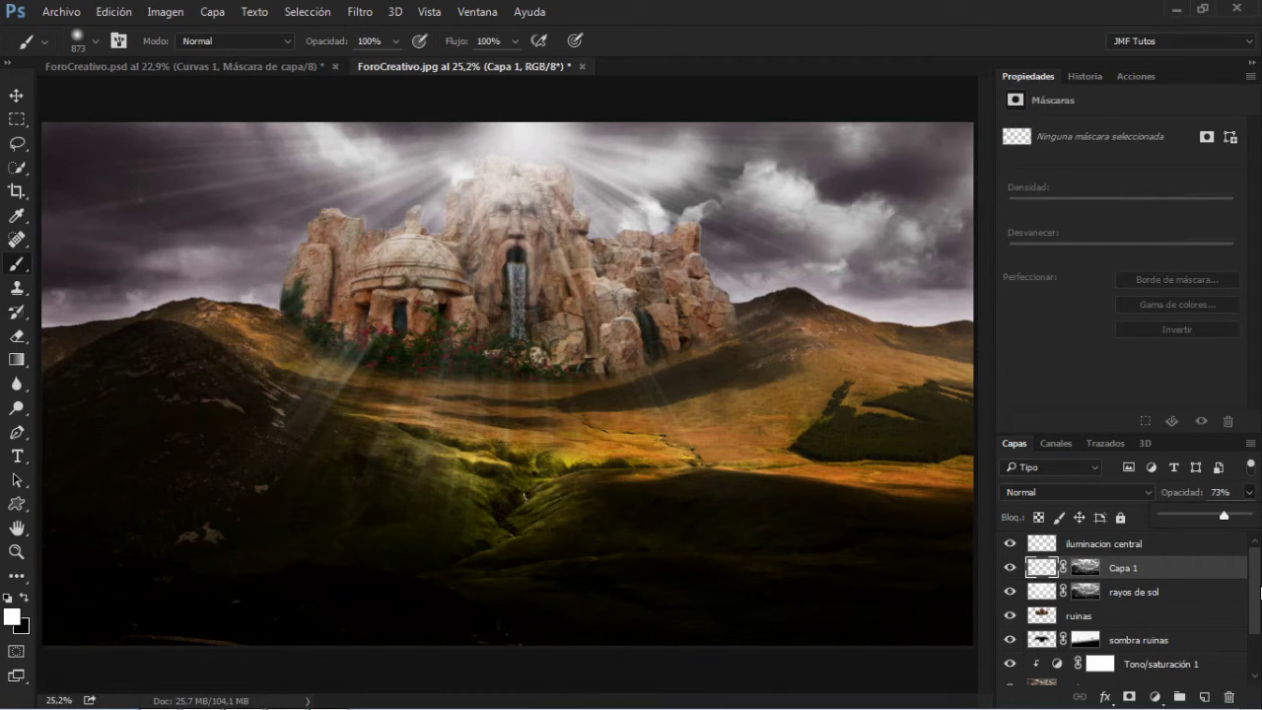
pyautogui.click(1260, 556)
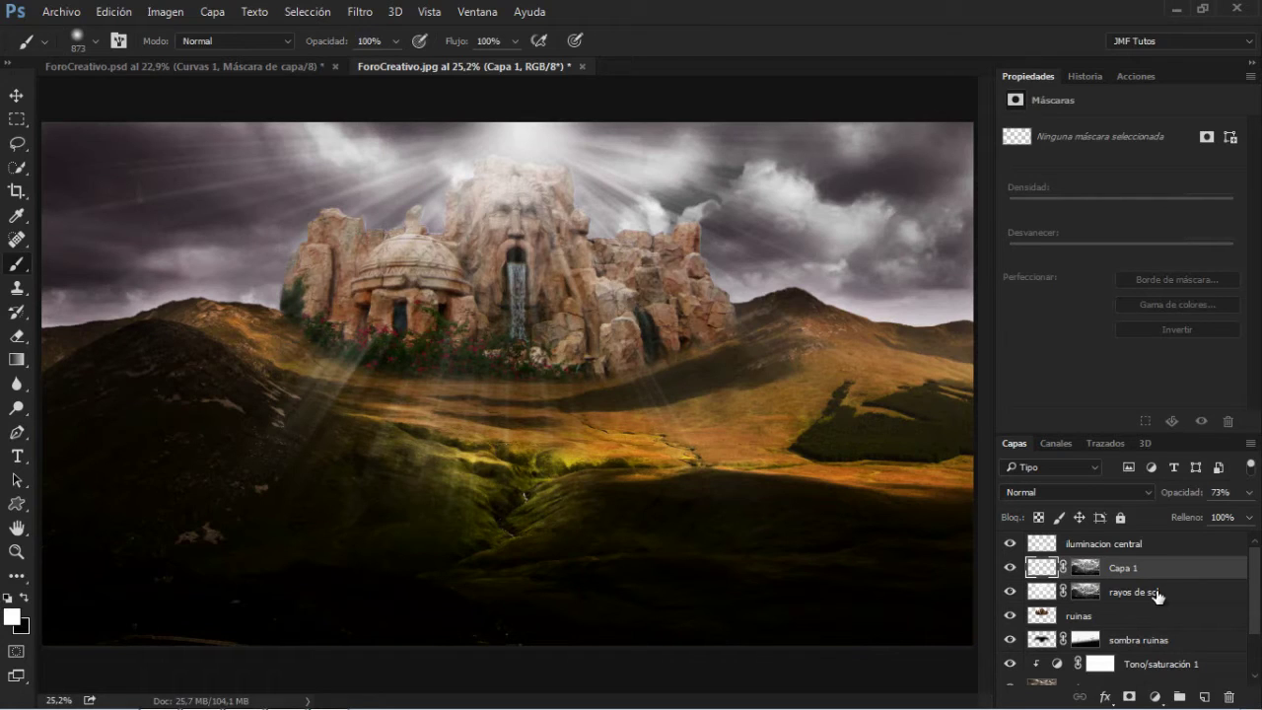
pyautogui.keyDown('shift'); pyautogui.click(1169, 590); pyautogui.keyUp('shift')
pyautogui.click(1249, 495)
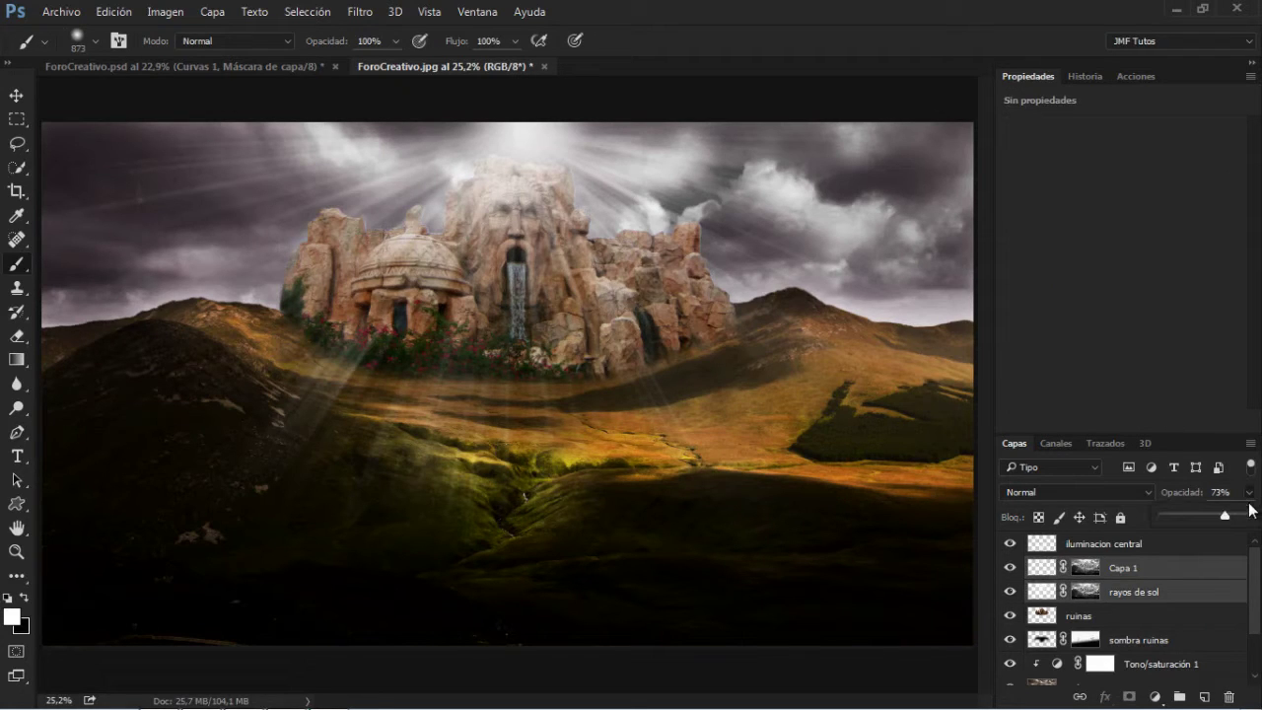
pyautogui.moveTo(1224, 516); pyautogui.dragTo(1223, 520)
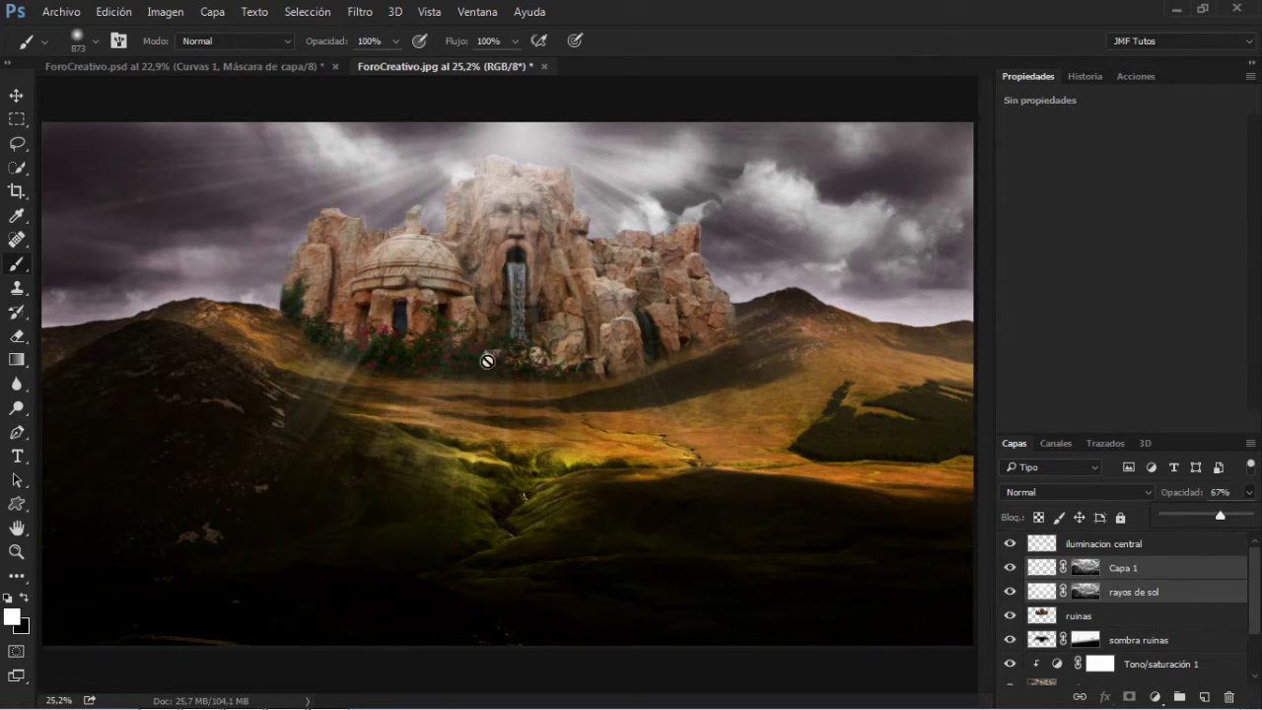
# - Select the iluminacion central layer and compare the image with it hidden and shown
pyautogui.click(1173, 548)
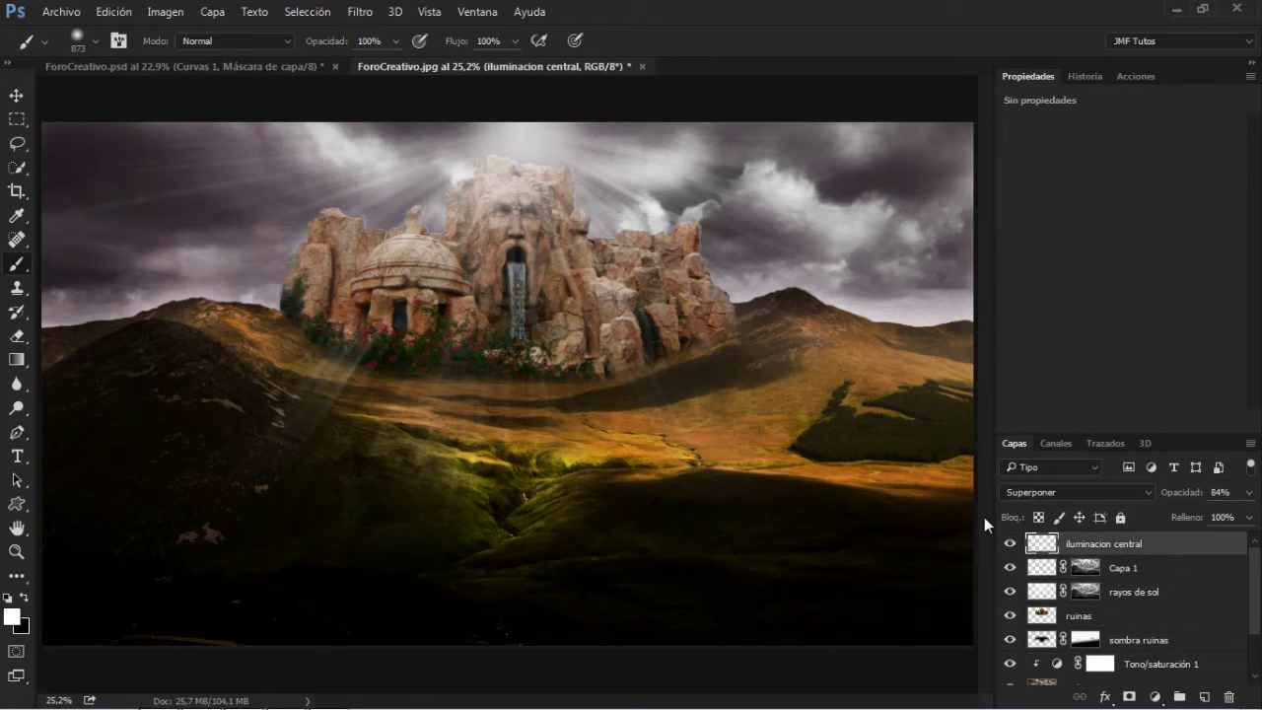
pyautogui.click(1008, 544)
pyautogui.click(1008, 544)
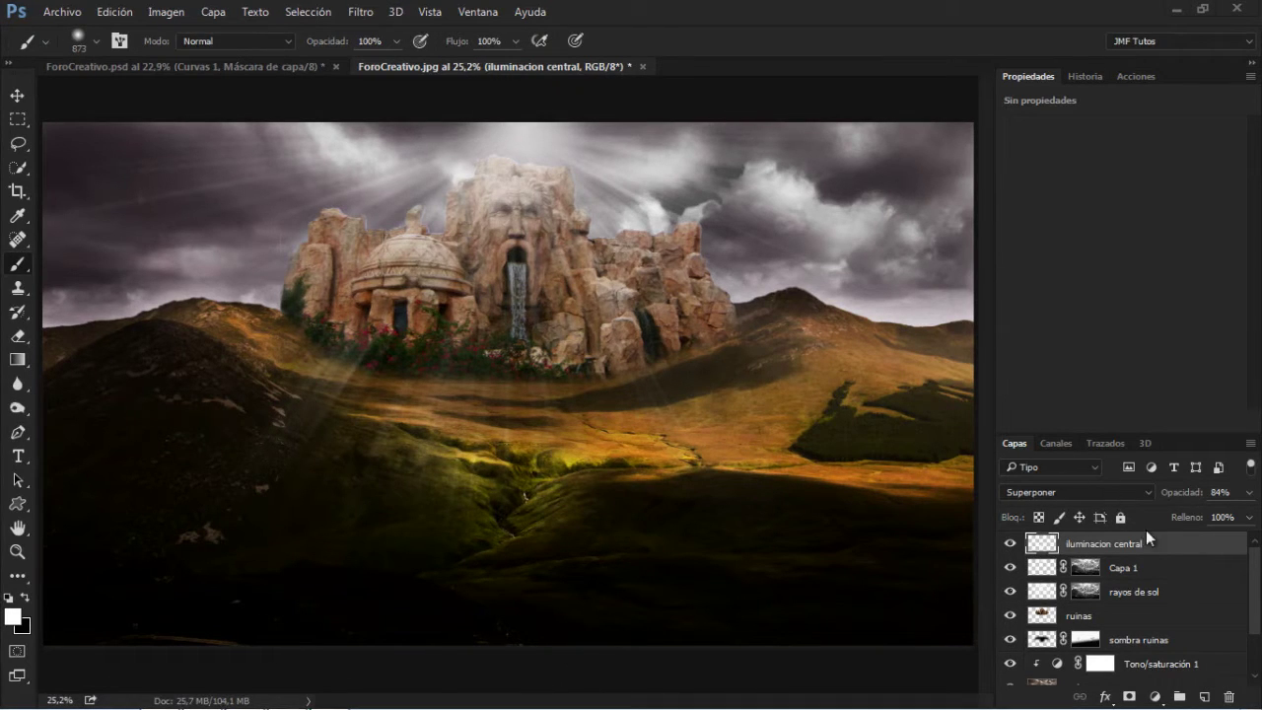
# - Create a new layer above iluminacion central and fill it with 50% gris at 100% opacity in Normal mode
pyautogui.click(1204, 697)
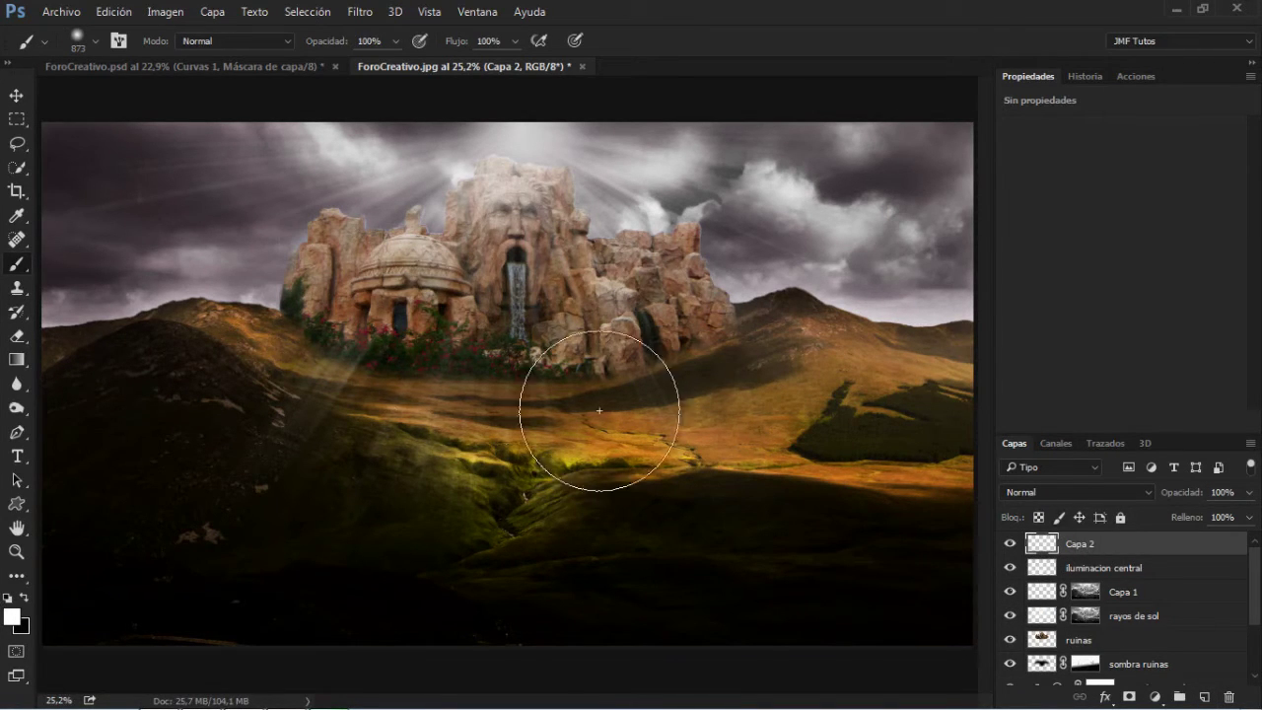
pyautogui.click(119, 11)
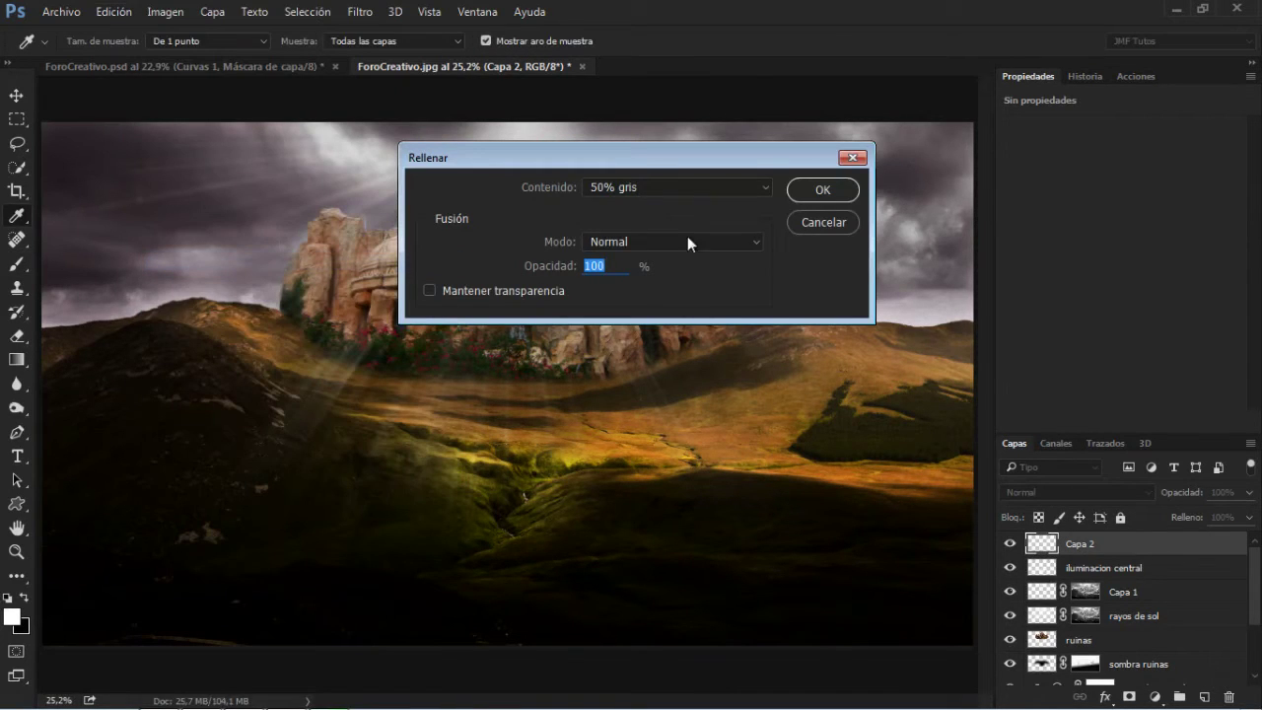
pyautogui.click(687, 187)
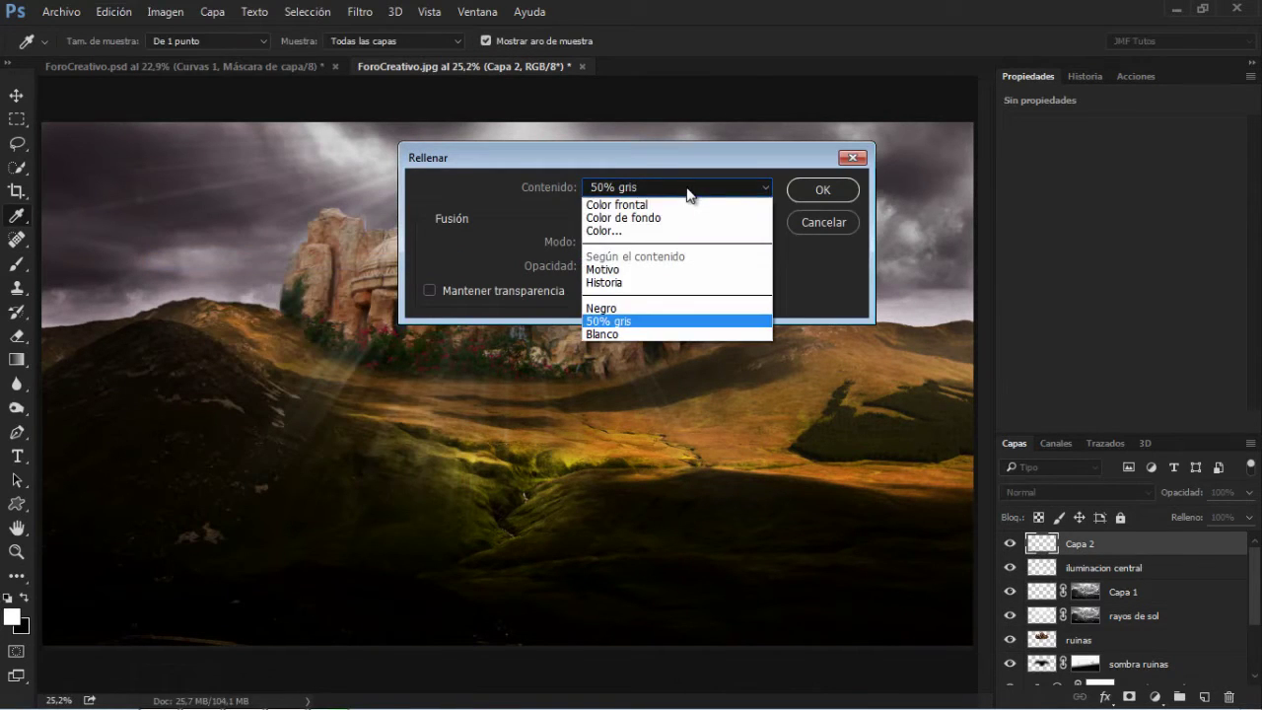
pyautogui.click(648, 322)
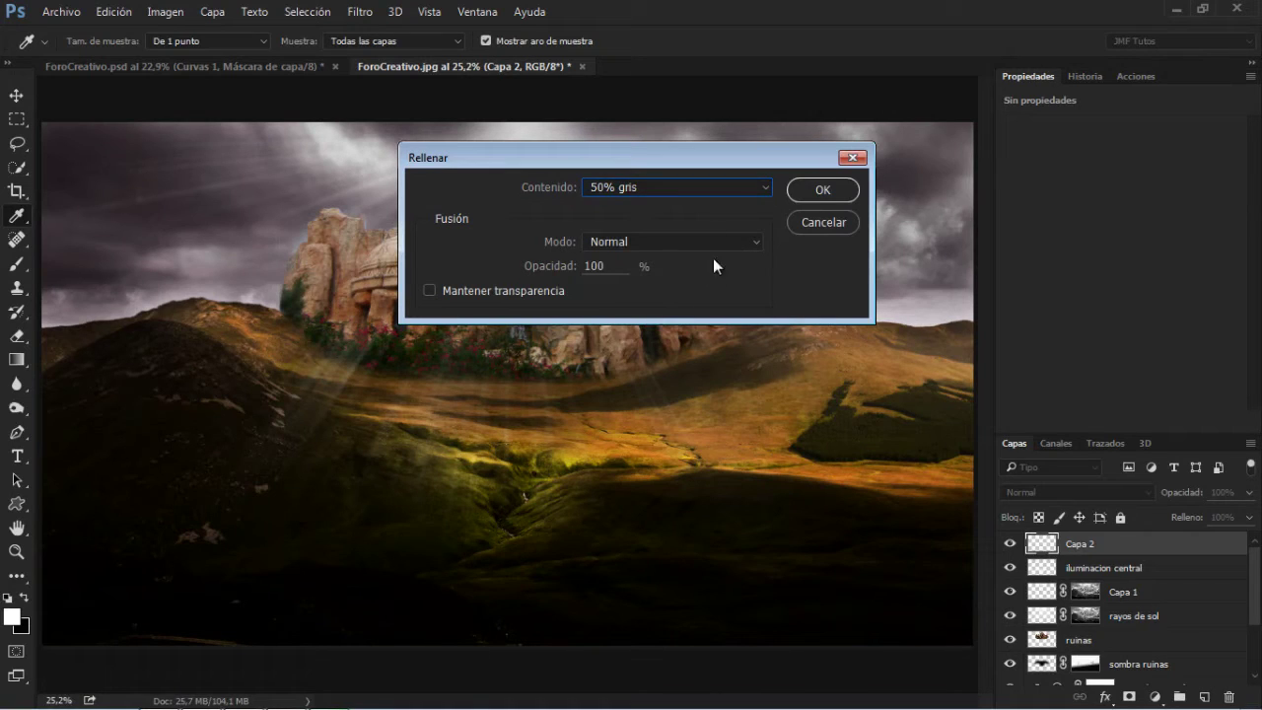
pyautogui.click(821, 193)
pyautogui.press('b')
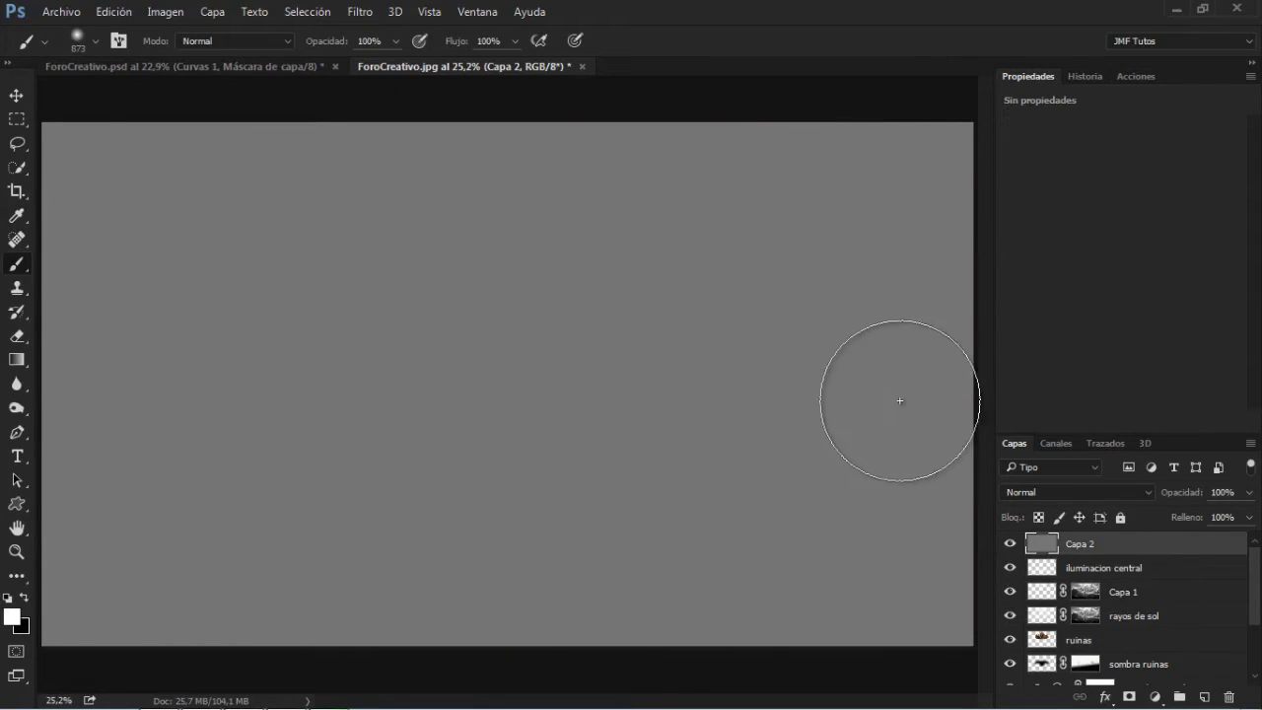
# - Set the blend mode of Capa 2 to Superponer and reduce the brush size to 265 px
pyautogui.click(1072, 494)
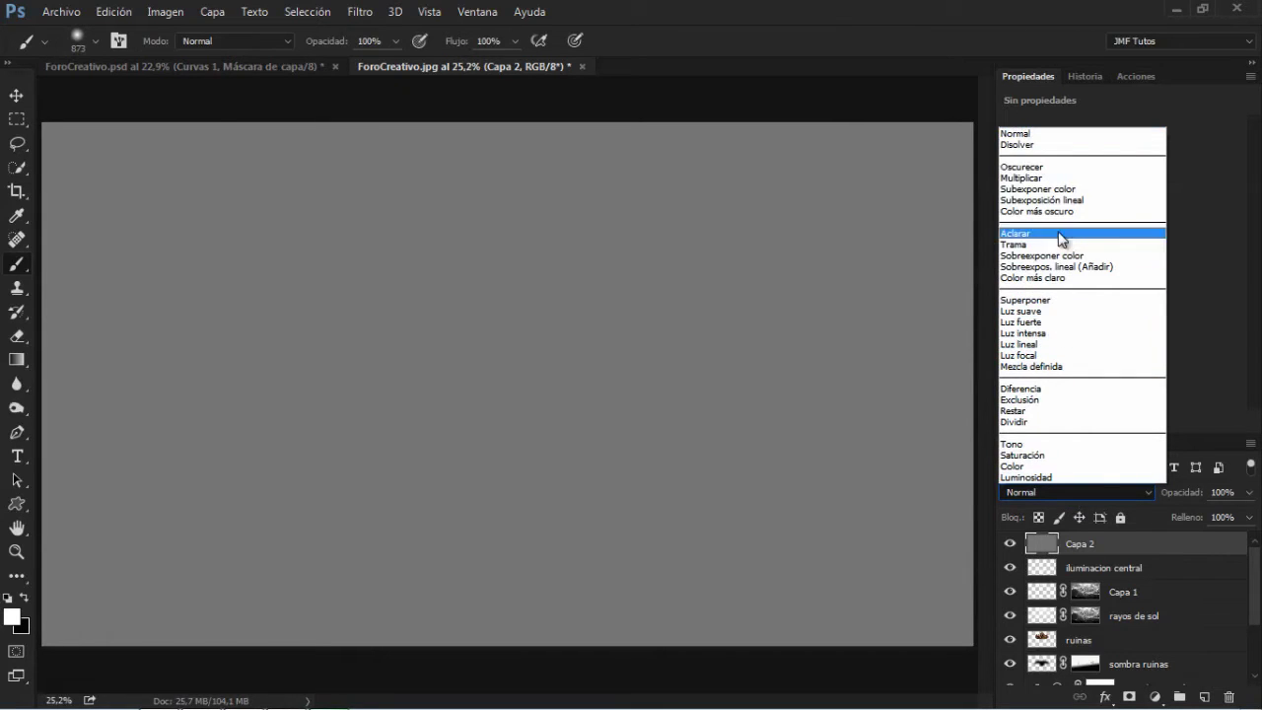
pyautogui.click(1041, 300)
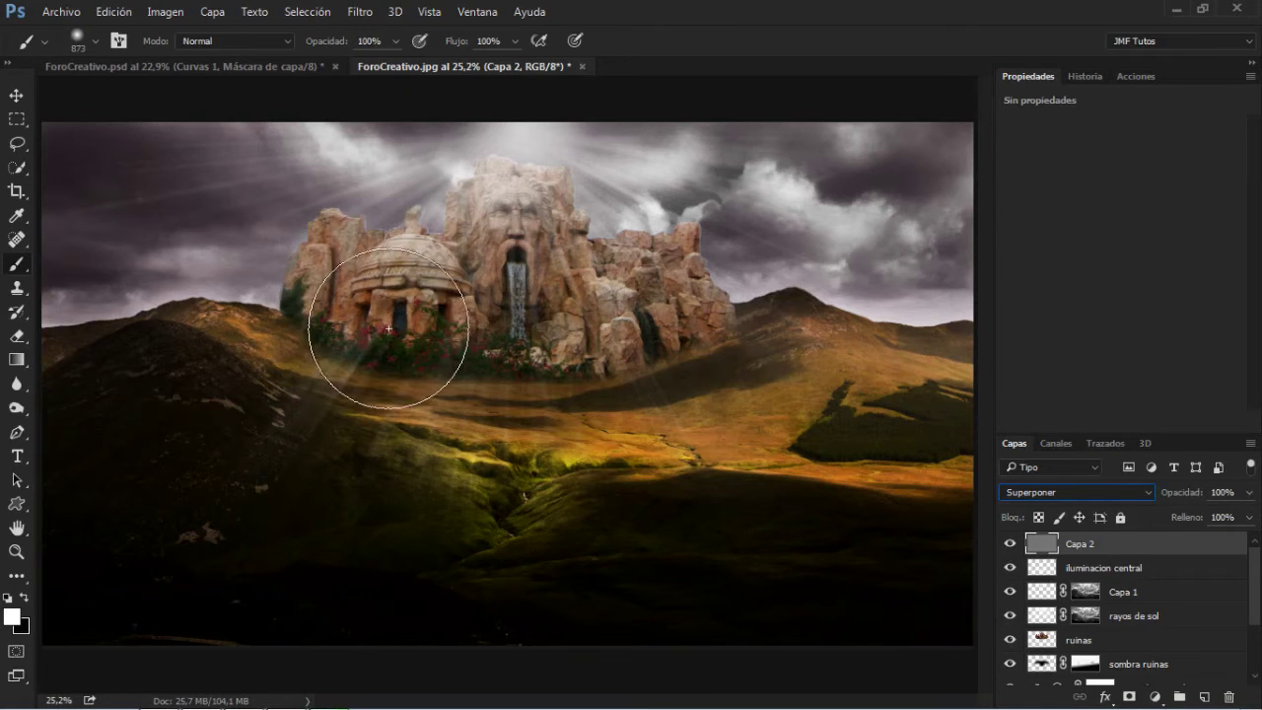
pyautogui.keyDown('alt'); pyautogui.rightClick(361, 310); pyautogui.keyUp('alt')
pyautogui.moveTo(361, 308); pyautogui.dragTo(286, 309)
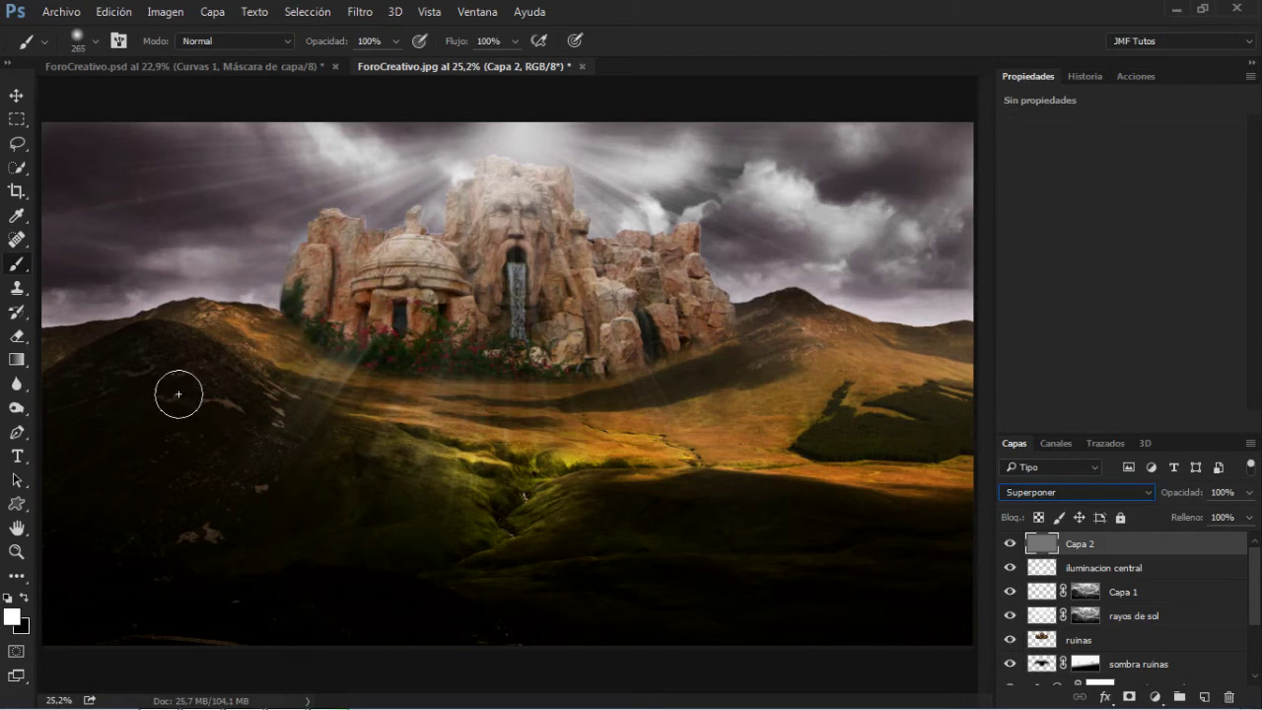
# - Burn the shaded parts of the ruins on Capa 2 with Subexponer at 58 px, Medios tonos and 16% exposure
pyautogui.click(27, 418)
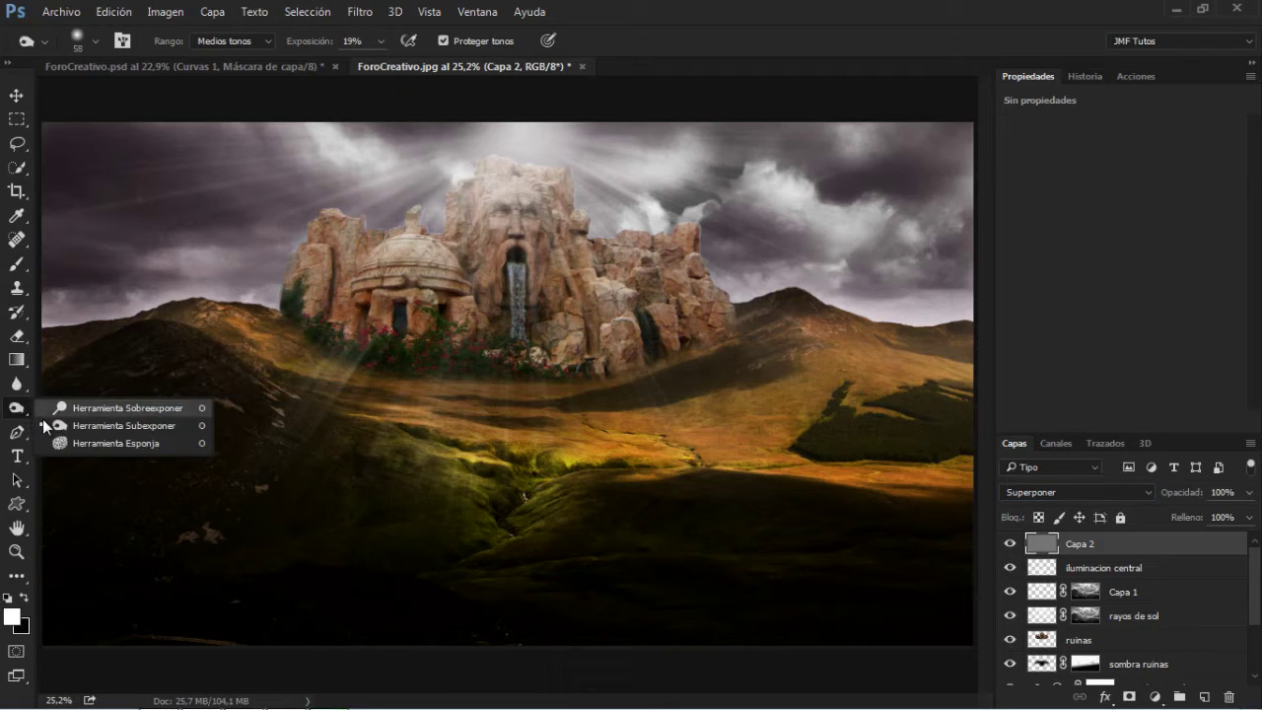
pyautogui.click(336, 258)
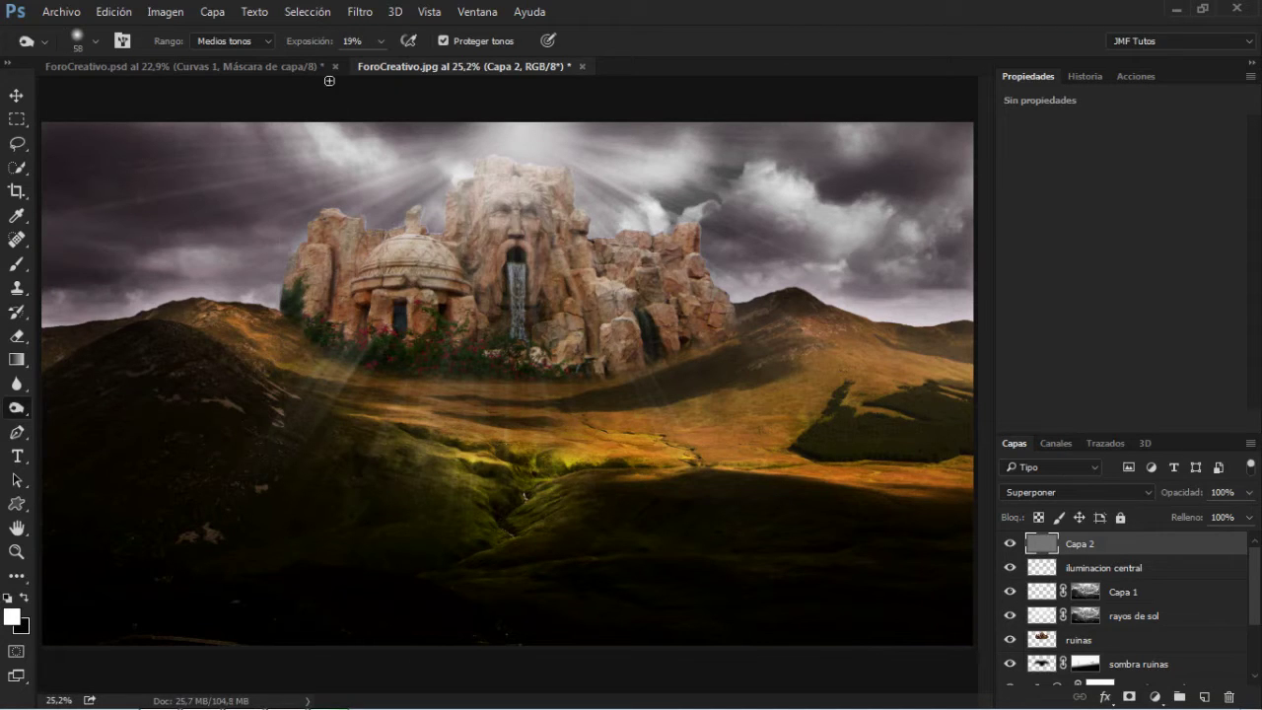
pyautogui.click(376, 42)
pyautogui.click(379, 42)
pyautogui.click(335, 256)
pyautogui.moveTo(578, 281); pyautogui.dragTo(565, 251)
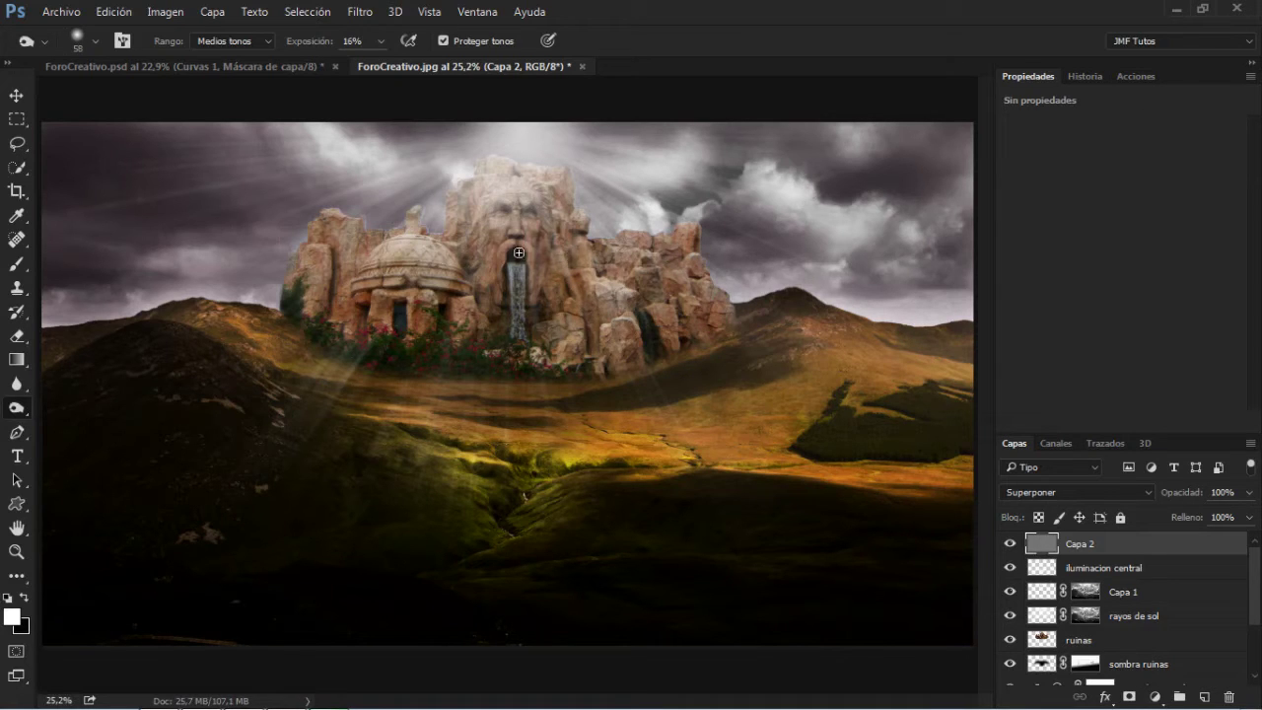
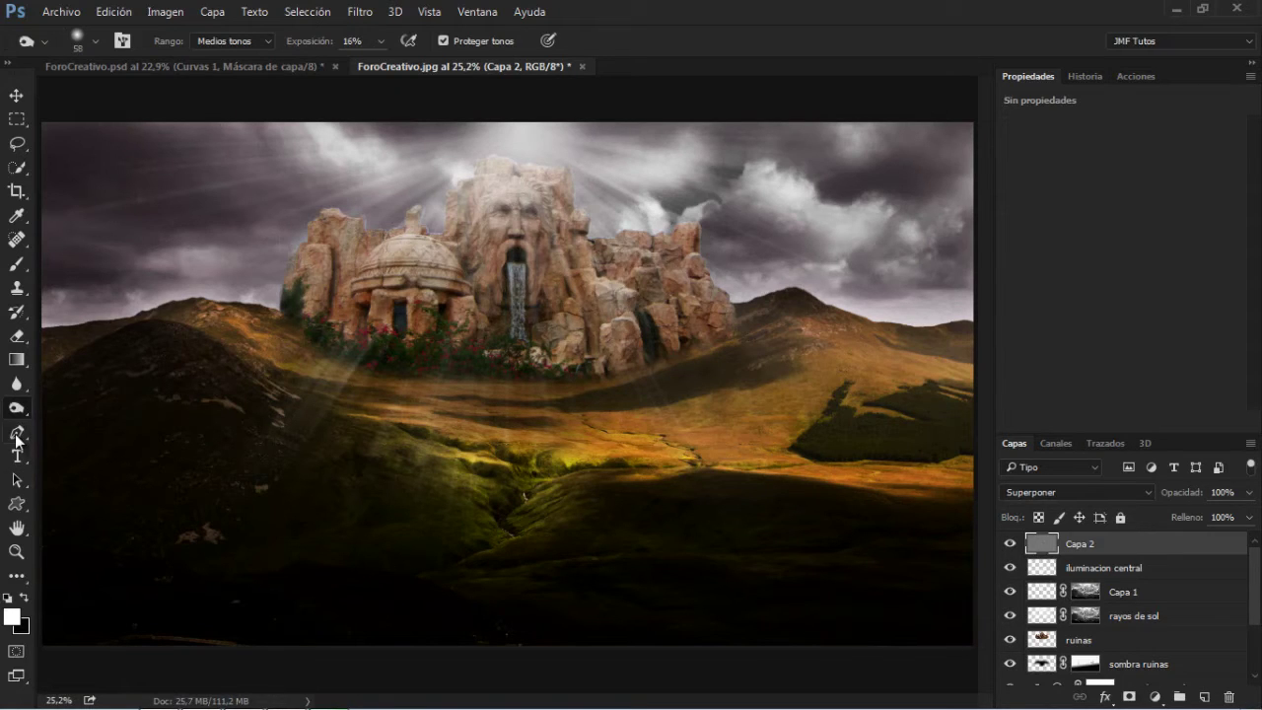
# - Dodge the lit top of the stone face on Capa 2 with Sobreexponer at 200 px, Medios tonos and 22% exposure
pyautogui.rightClick(17, 408)
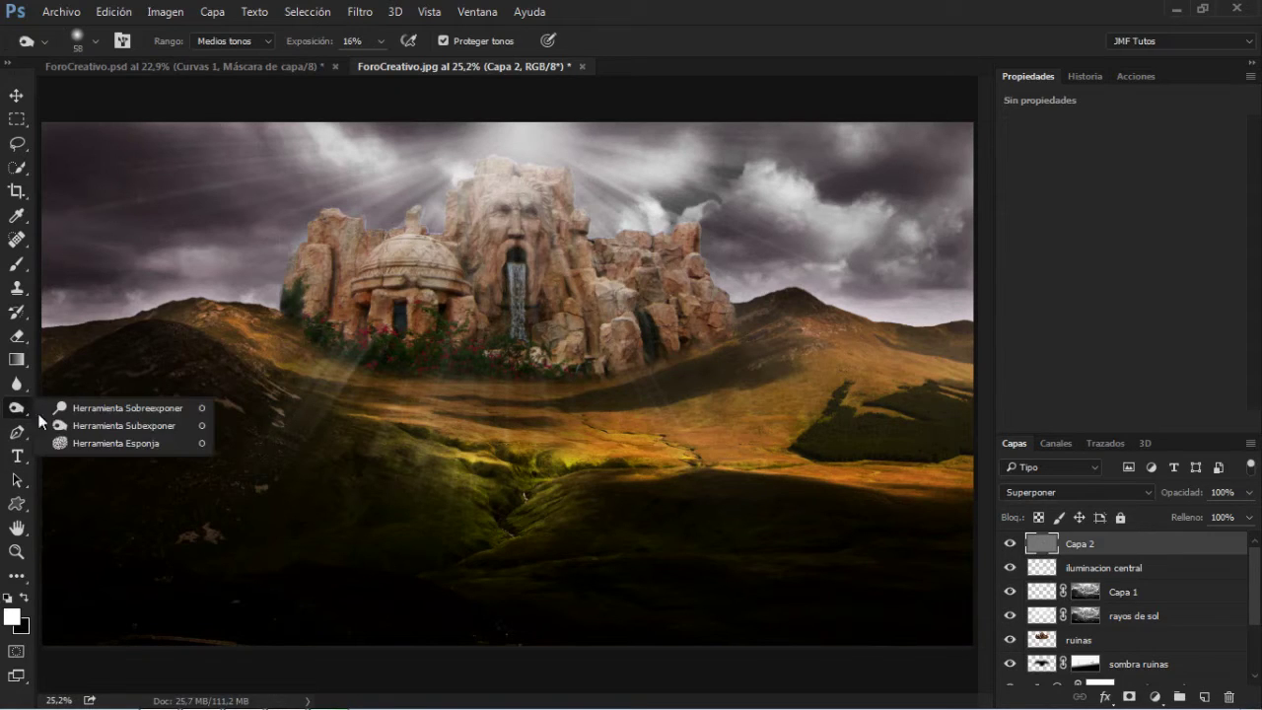
pyautogui.click(107, 407)
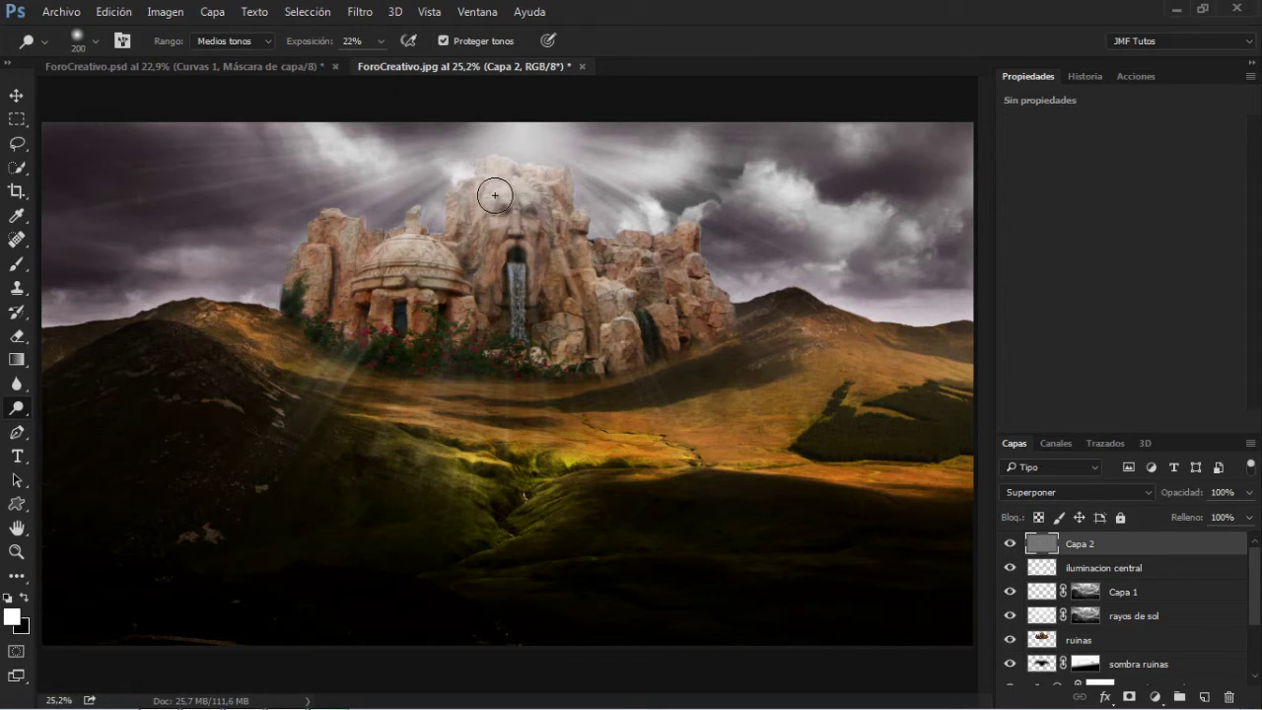
pyautogui.moveTo(495, 195)
pyautogui.mouseDown()
pyautogui.moveTo(557, 201)
pyautogui.moveTo(565, 183)
pyautogui.moveTo(583, 215)
pyautogui.mouseUp()
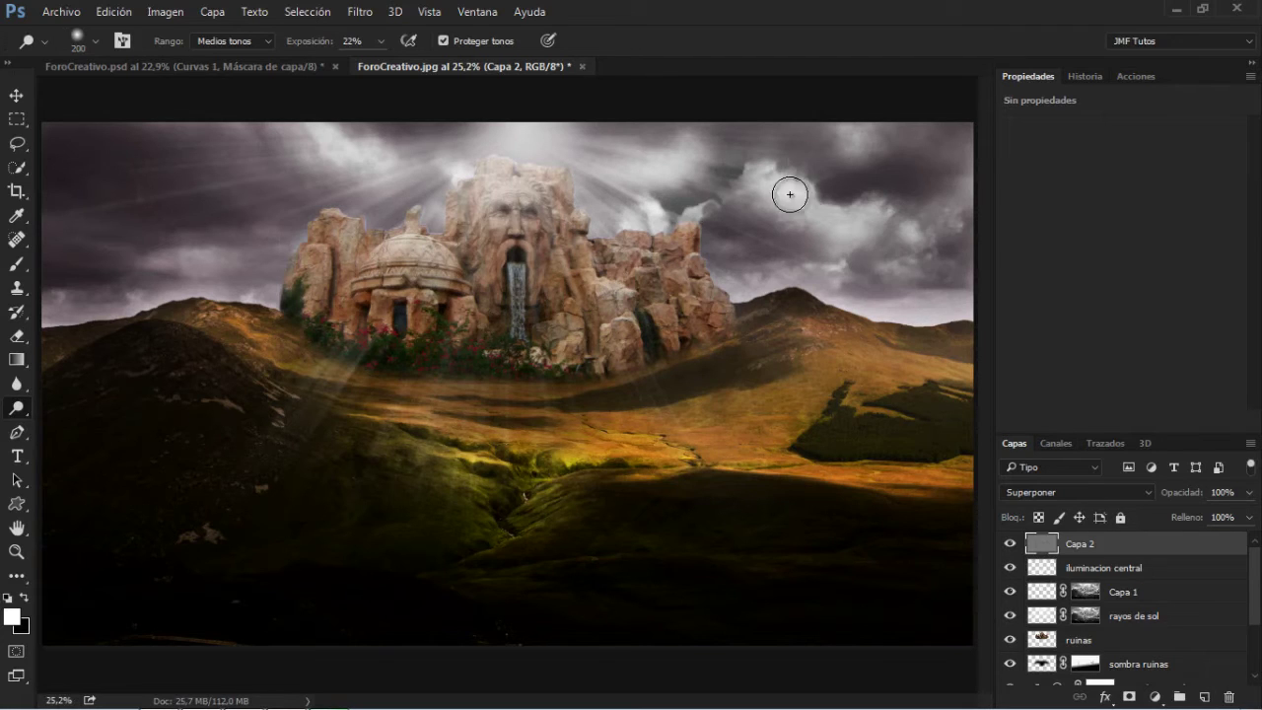
# - Compare the shading of the ruins with Capa 2 hidden and shown
pyautogui.click(1011, 547)
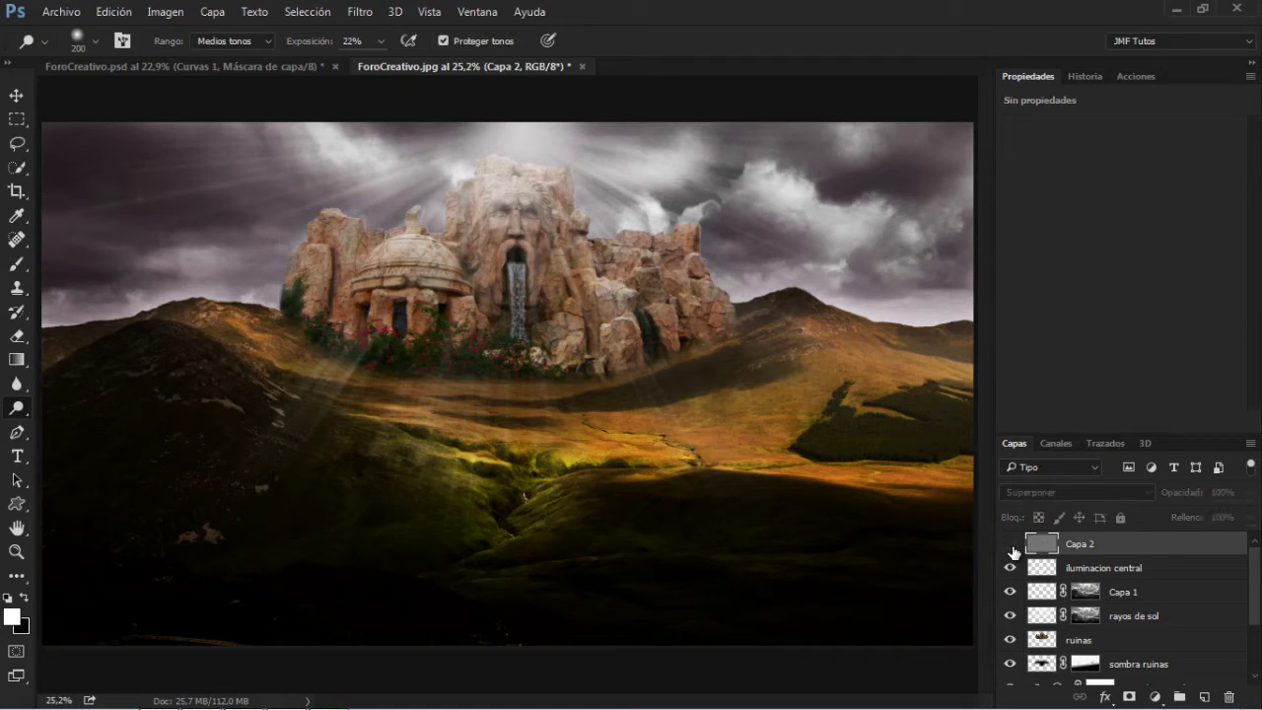
pyautogui.click(1011, 548)
pyautogui.click(1014, 551)
pyautogui.click(1012, 548)
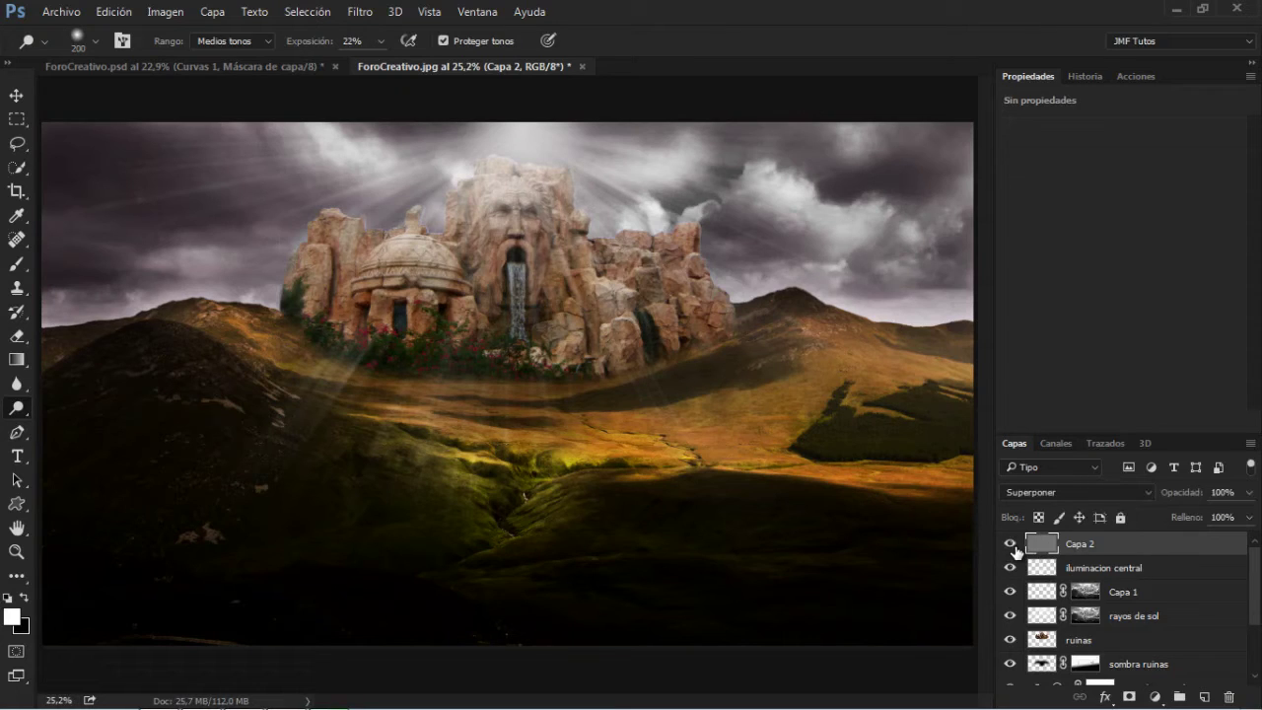
pyautogui.click(1012, 548)
pyautogui.click(1012, 548)
# - Burn the dark hills and foreground slopes on Capa 2 with Subexponer at 177 px and 16% exposure
pyautogui.rightClick(17, 408)
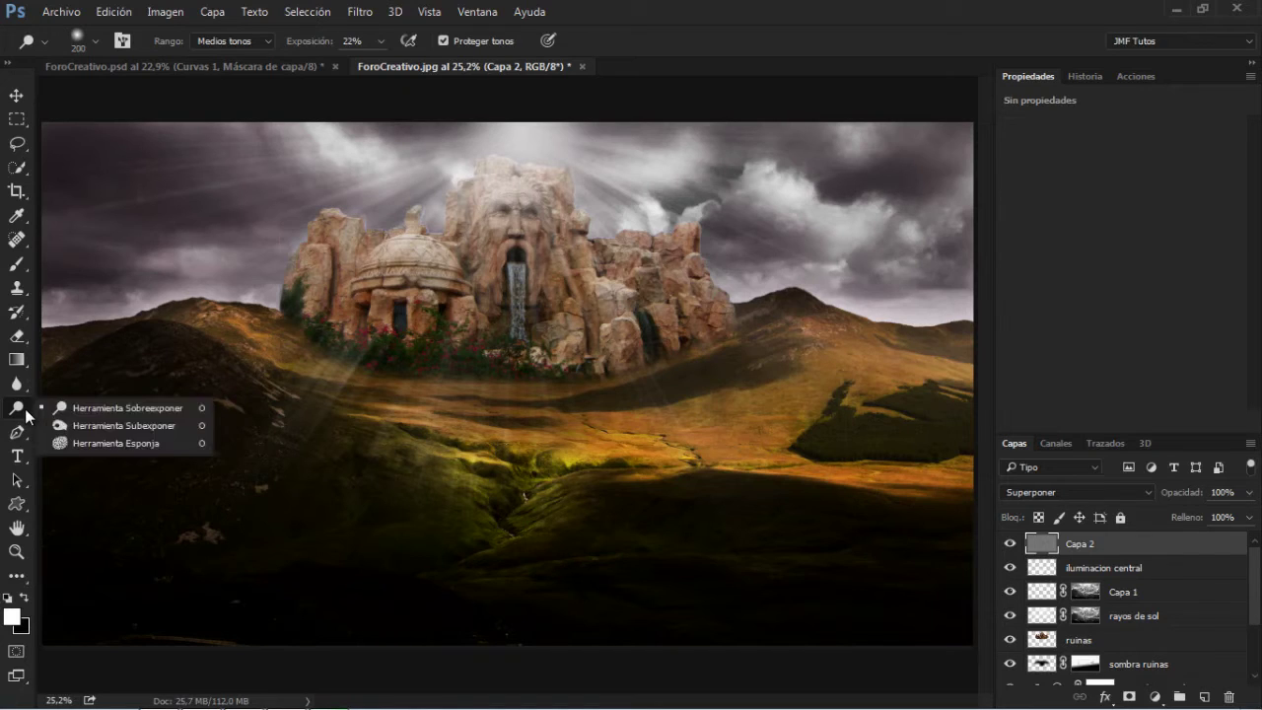
pyautogui.click(94, 425)
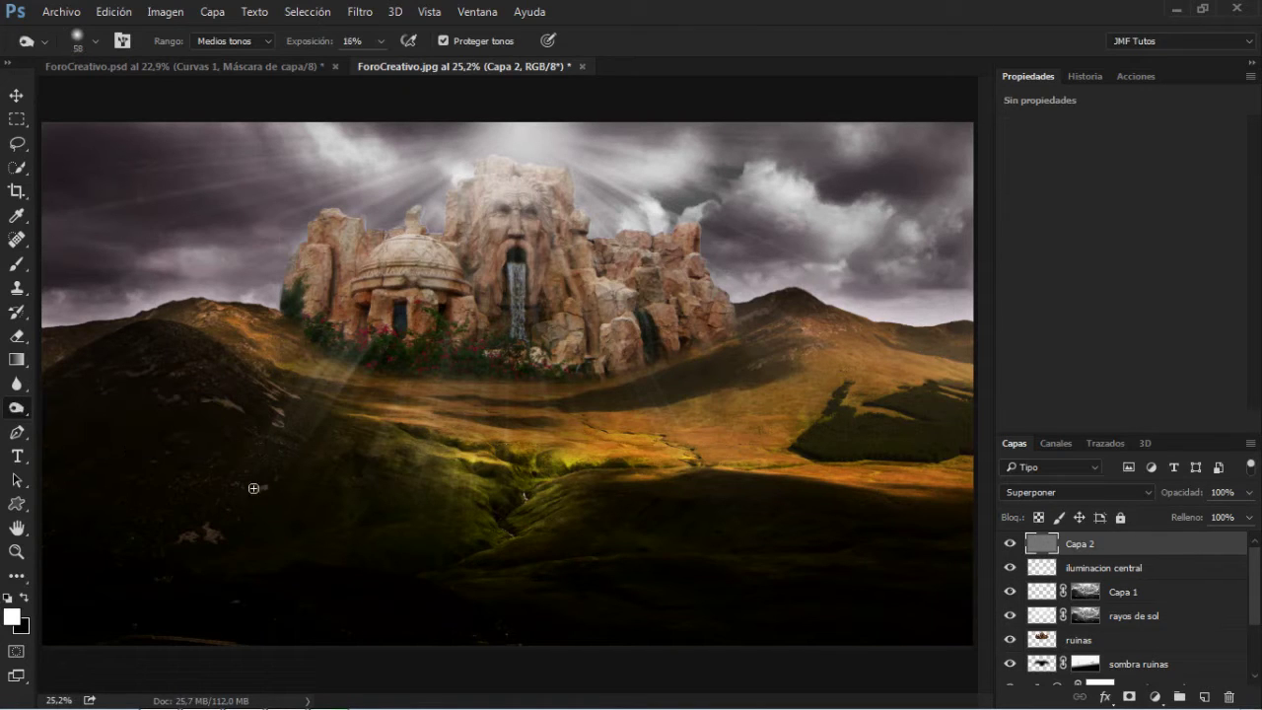
pyautogui.keyDown('alt'); pyautogui.rightClick(336, 407); pyautogui.keyUp('alt')
pyautogui.moveTo(197, 270)
pyautogui.mouseDown()
pyautogui.moveTo(185, 305)
pyautogui.moveTo(167, 305)
pyautogui.mouseUp()
pyautogui.moveTo(87, 339)
pyautogui.mouseDown()
pyautogui.moveTo(40, 350)
pyautogui.moveTo(94, 319)
pyautogui.moveTo(64, 335)
pyautogui.moveTo(114, 332)
pyautogui.moveTo(73, 383)
pyautogui.moveTo(122, 341)
pyautogui.moveTo(91, 421)
pyautogui.moveTo(110, 421)
pyautogui.moveTo(133, 483)
pyautogui.moveTo(157, 461)
pyautogui.mouseUp()
pyautogui.moveTo(361, 463); pyautogui.dragTo(370, 466)
pyautogui.moveTo(644, 566)
pyautogui.mouseDown()
pyautogui.moveTo(593, 577)
pyautogui.moveTo(658, 565)
pyautogui.moveTo(604, 574)
pyautogui.moveTo(687, 571)
pyautogui.moveTo(722, 591)
pyautogui.moveTo(604, 562)
pyautogui.moveTo(613, 496)
pyautogui.moveTo(640, 518)
pyautogui.moveTo(666, 513)
pyautogui.moveTo(648, 500)
pyautogui.moveTo(681, 491)
pyautogui.moveTo(767, 488)
pyautogui.moveTo(946, 530)
pyautogui.moveTo(839, 542)
pyautogui.moveTo(918, 536)
pyautogui.moveTo(627, 505)
pyautogui.mouseUp()
# - Dodge the foreground slopes on Capa 2 with Sobreexponer at 200 px and 22% exposure
pyautogui.click(17, 407)
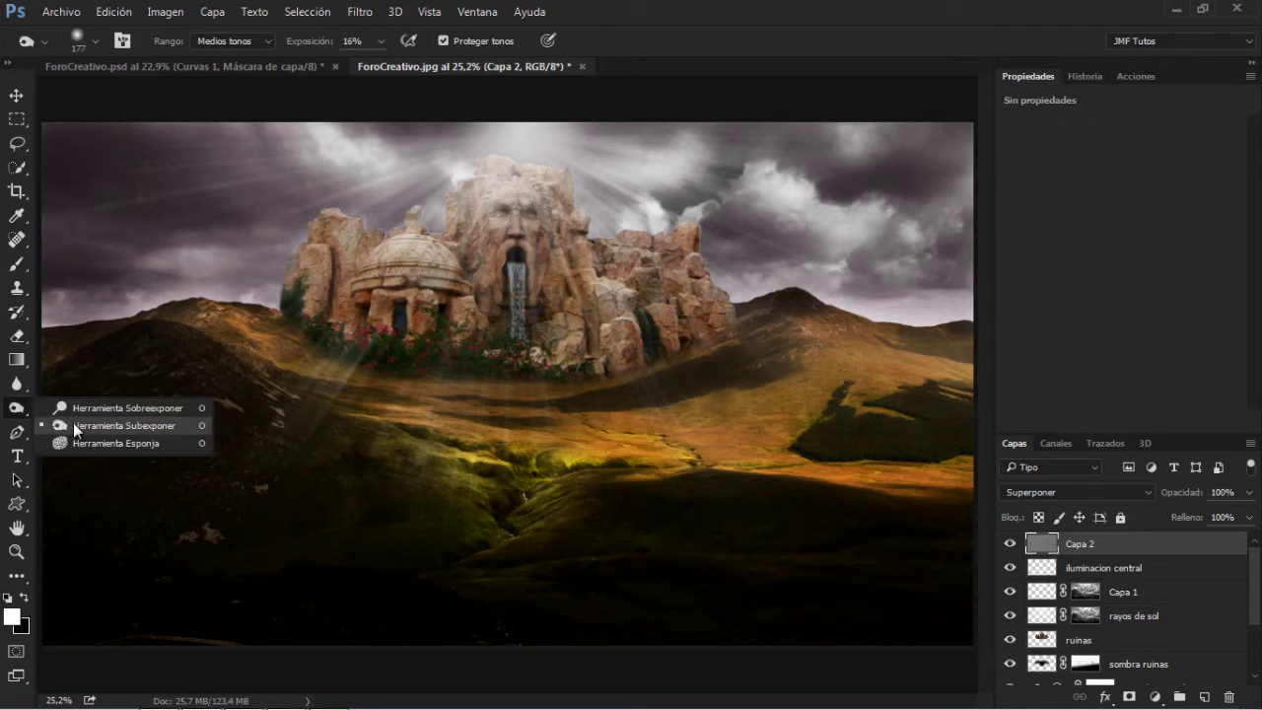
pyautogui.click(81, 407)
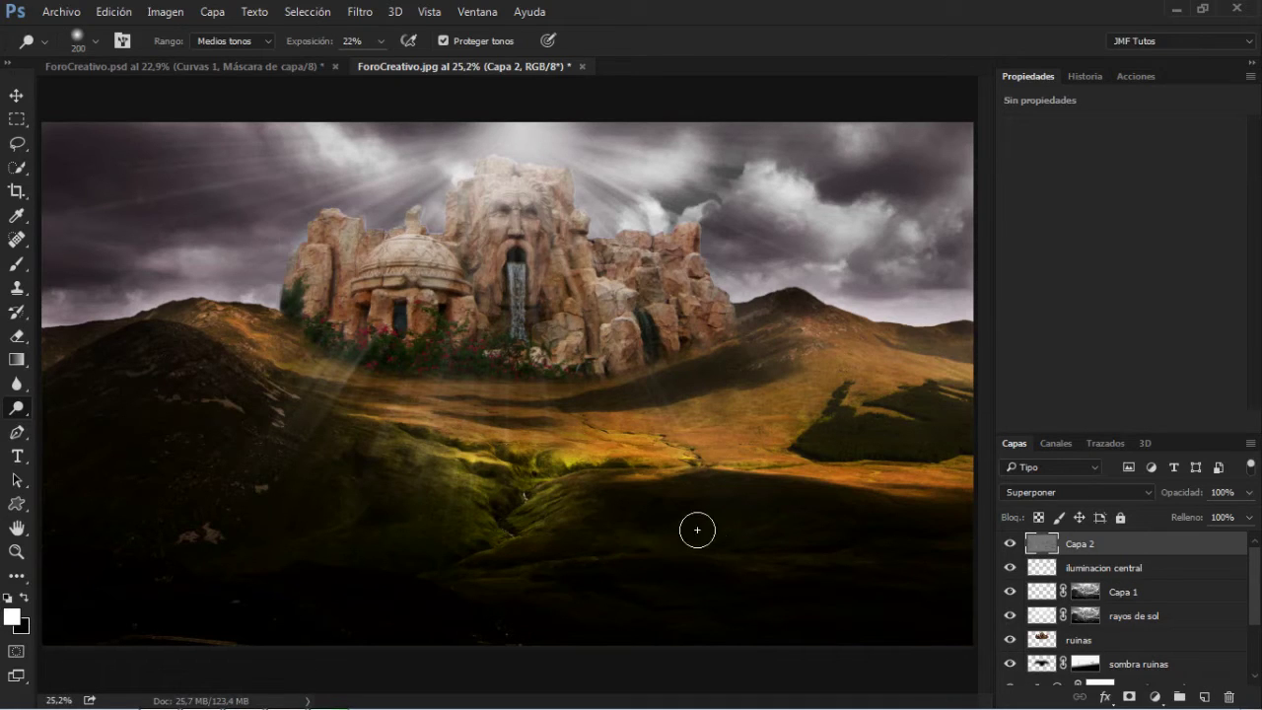
pyautogui.moveTo(777, 559)
pyautogui.mouseDown()
pyautogui.moveTo(842, 558)
pyautogui.moveTo(770, 573)
pyautogui.moveTo(758, 561)
pyautogui.moveTo(780, 566)
pyautogui.moveTo(822, 533)
pyautogui.mouseUp()
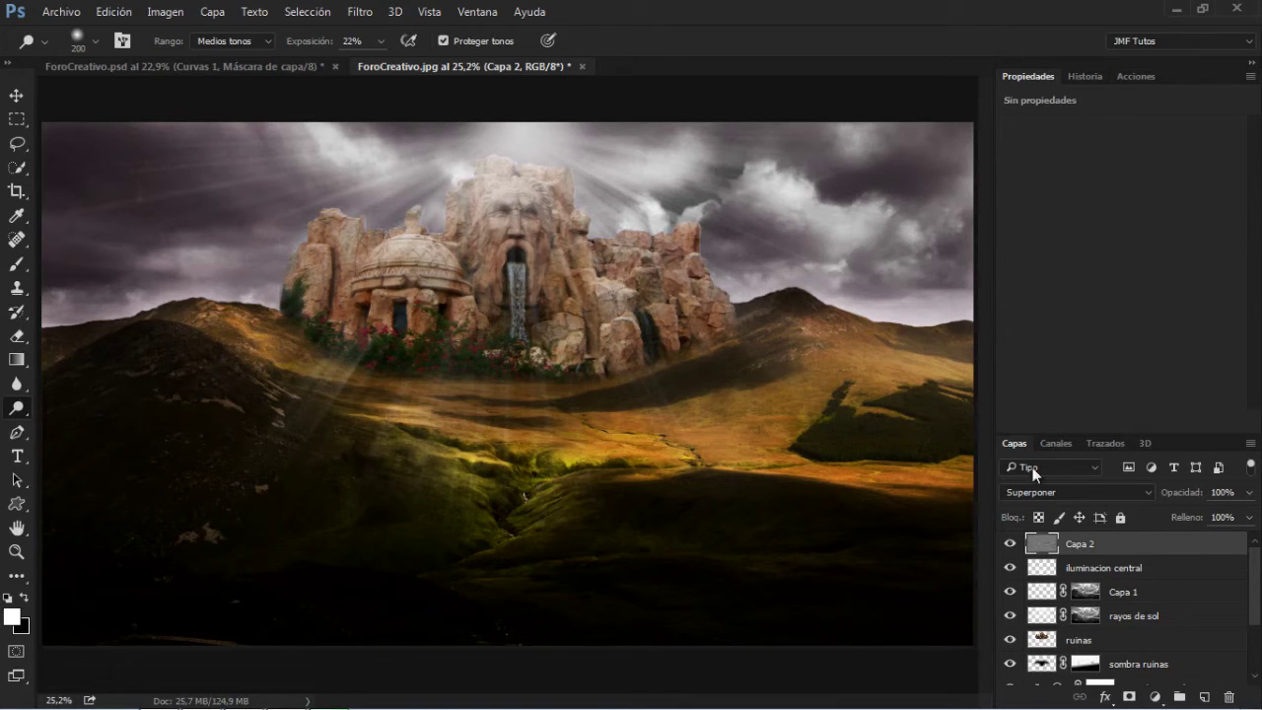
# - Compare the landscape's light and shadow with Capa 2 hidden and shown
pyautogui.click(1008, 543)
pyautogui.click(1009, 543)
pyautogui.click(1009, 543)
pyautogui.click(1009, 543)
pyautogui.click(1009, 544)
pyautogui.click(1009, 543)
# - Rename Capa 2 as D&B and look through the layer stack
pyautogui.doubleClick(1074, 544)
pyautogui.write('lu')
pyautogui.press('Return')
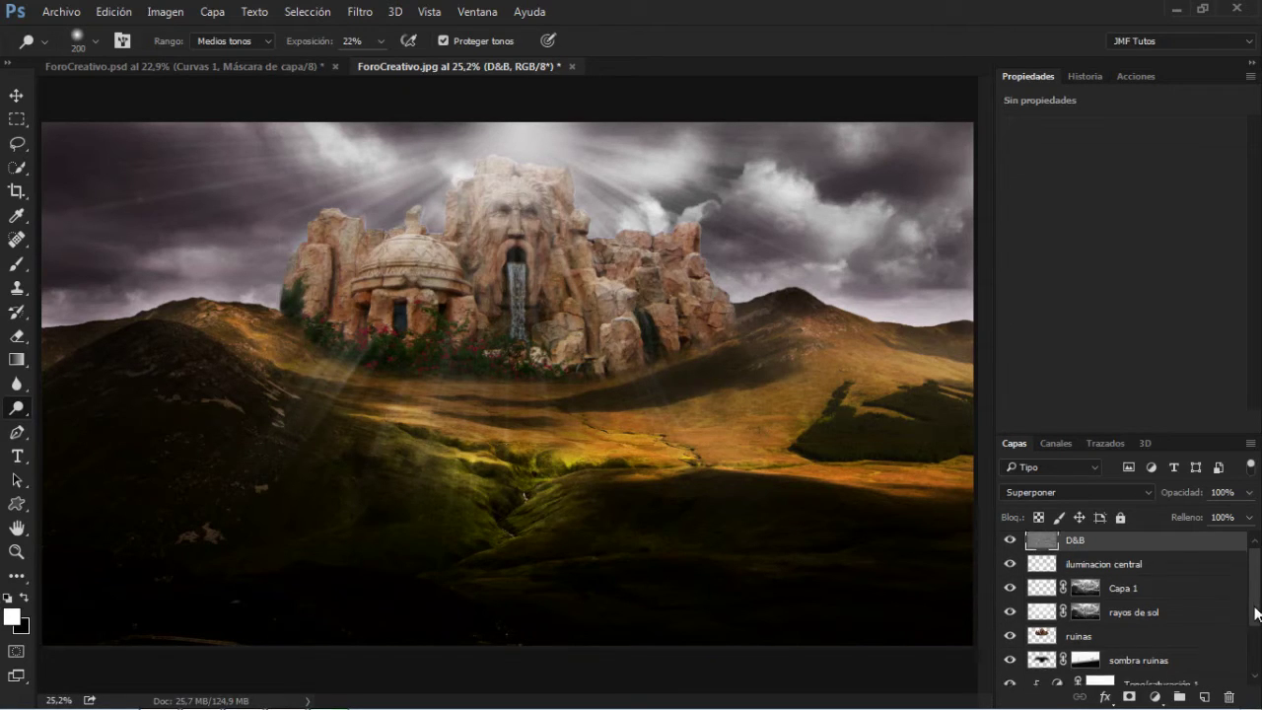
pyautogui.moveTo(1257, 612); pyautogui.dragTo(1252, 664)
pyautogui.moveTo(1251, 650); pyautogui.dragTo(1257, 567)
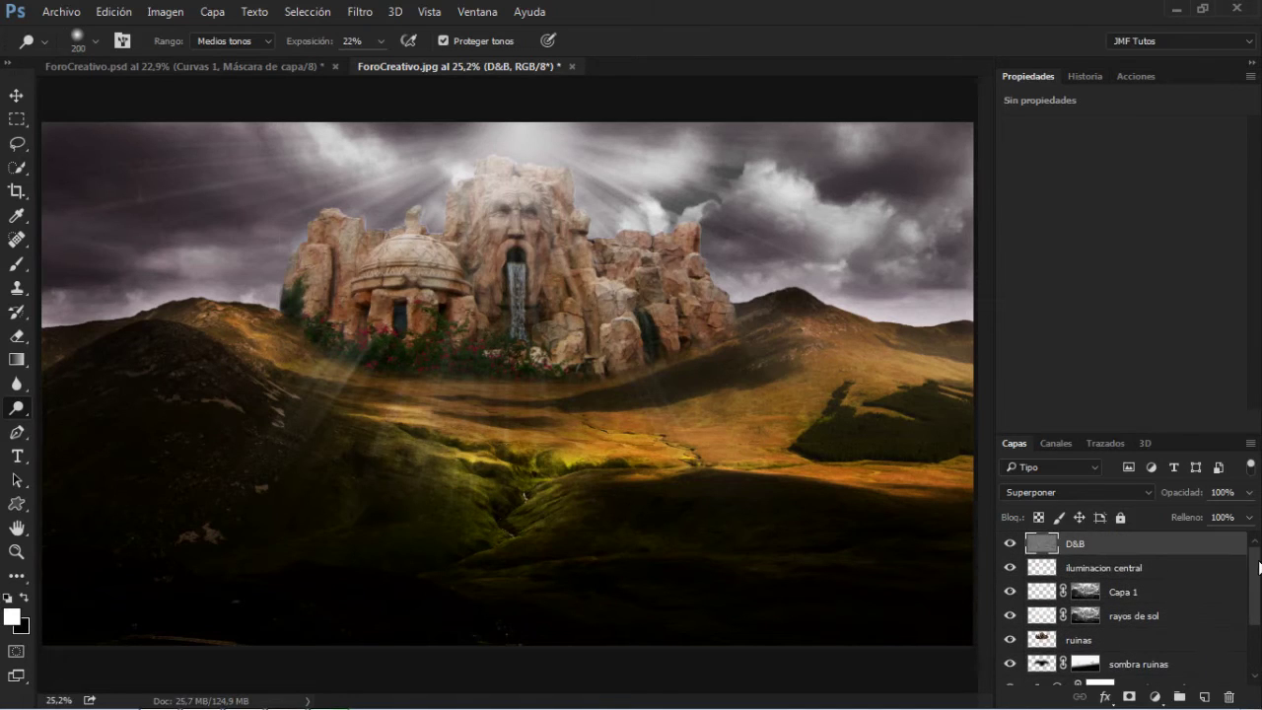
# - Add a Curvas adjustment clipped to the D&B layer with an RGB curve point at input 109 and output 161
pyautogui.click(1154, 697)
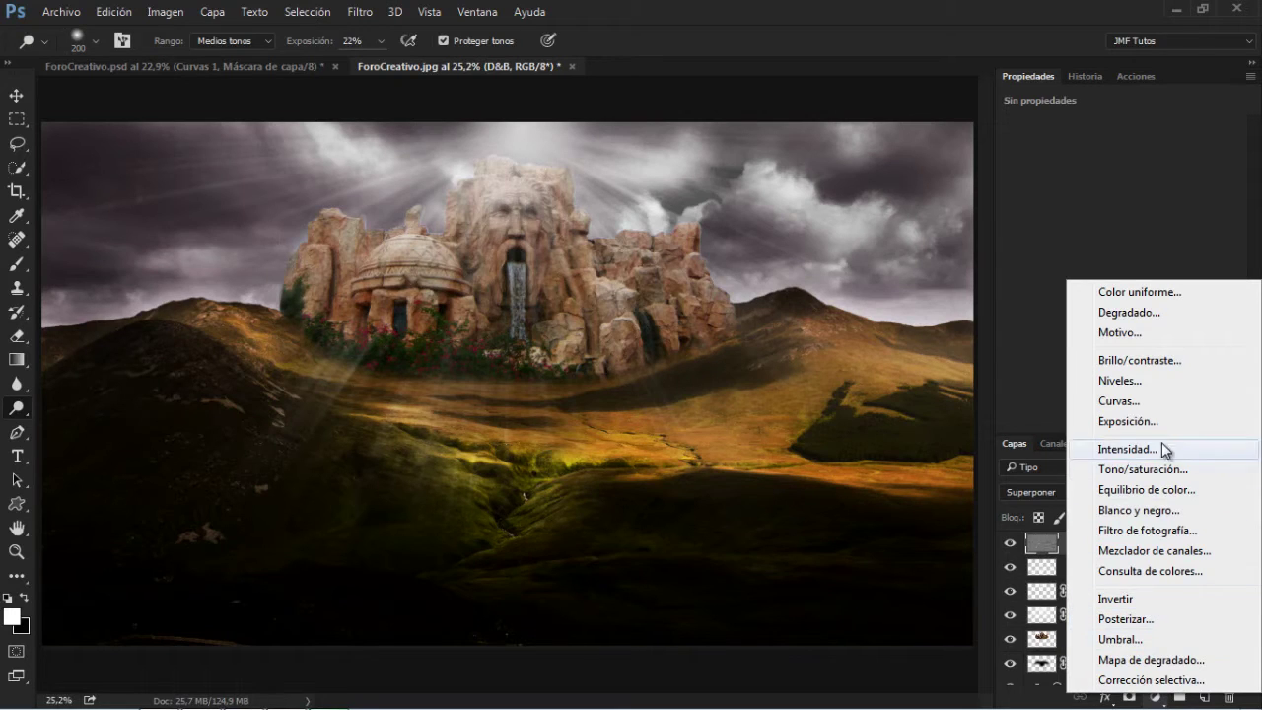
pyautogui.click(1161, 402)
pyautogui.click(1118, 421)
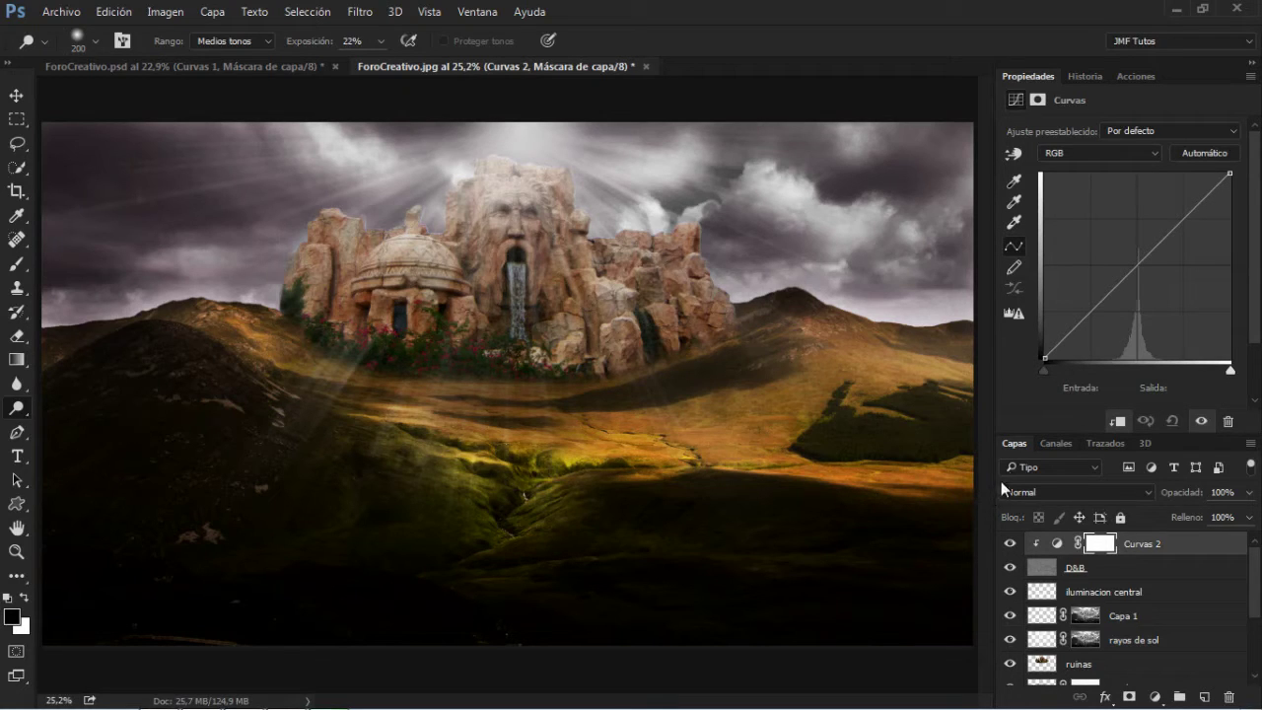
pyautogui.click(1111, 291)
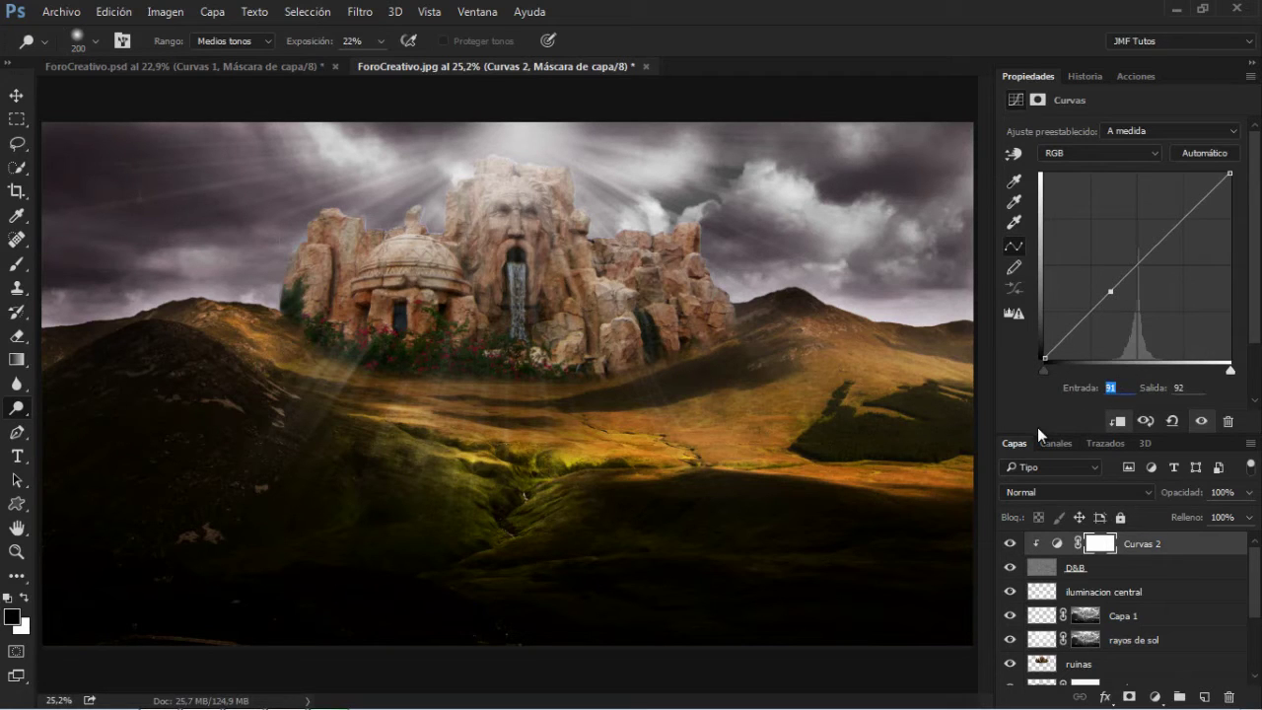
pyautogui.write('109')
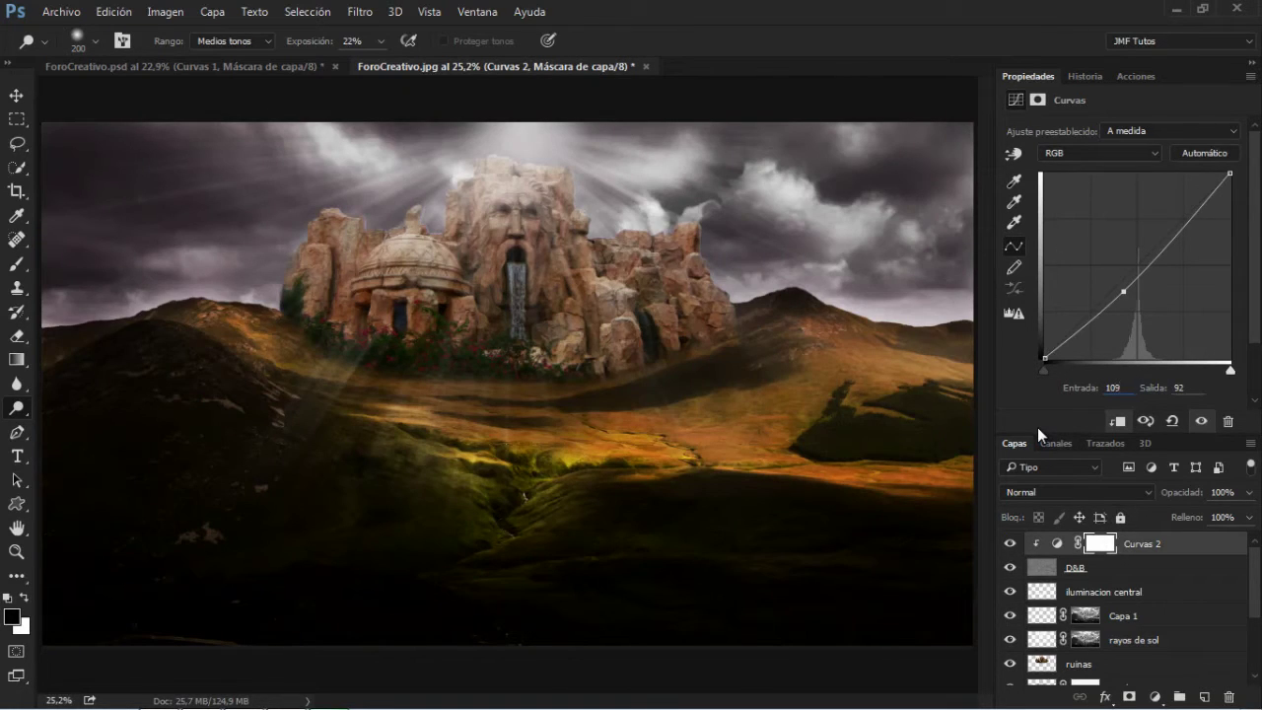
pyautogui.press('Tab')
pyautogui.write('161')
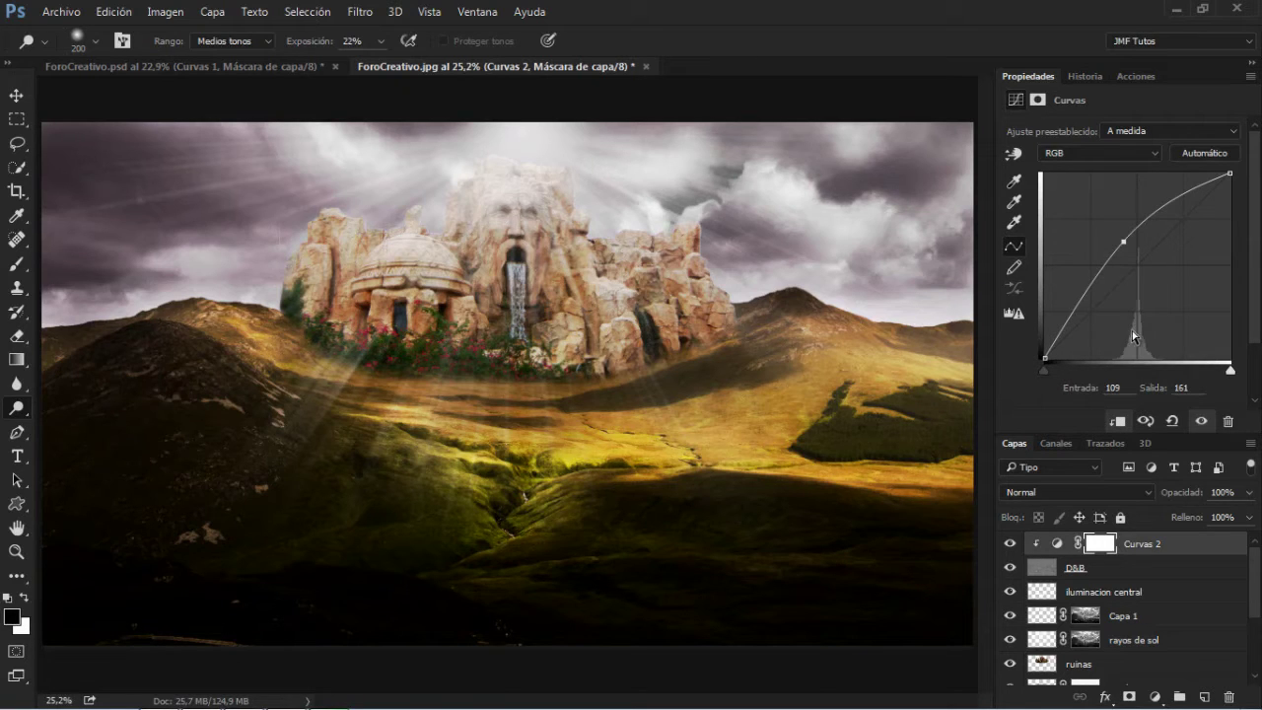
# - Compare the Curvas 2 adjustment with and without clipping to the D&B layer
pyautogui.click(1117, 420)
pyautogui.click(1115, 423)
pyautogui.click(1113, 424)
pyautogui.click(1115, 422)
# - Add a Tono/saturación adjustment clipped to D&B with Tono +12, Saturación +13 and Luminosidad -16
pyautogui.click(1155, 697)
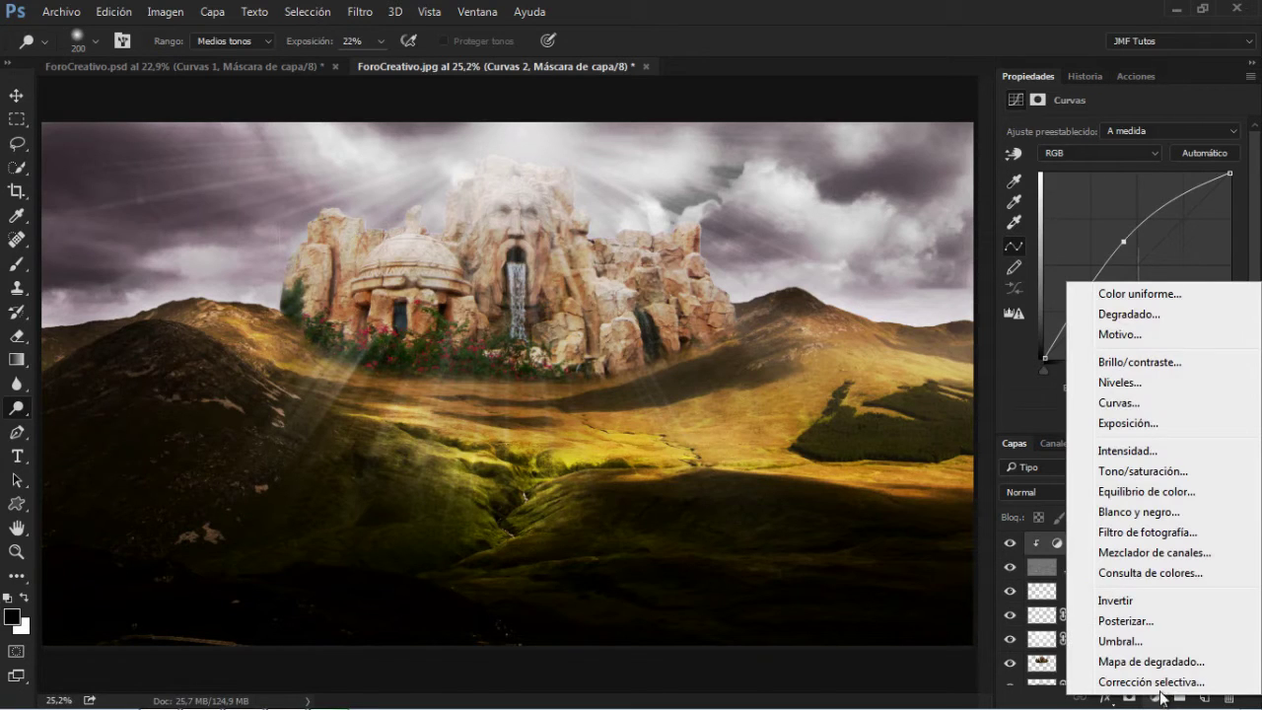
pyautogui.click(1160, 477)
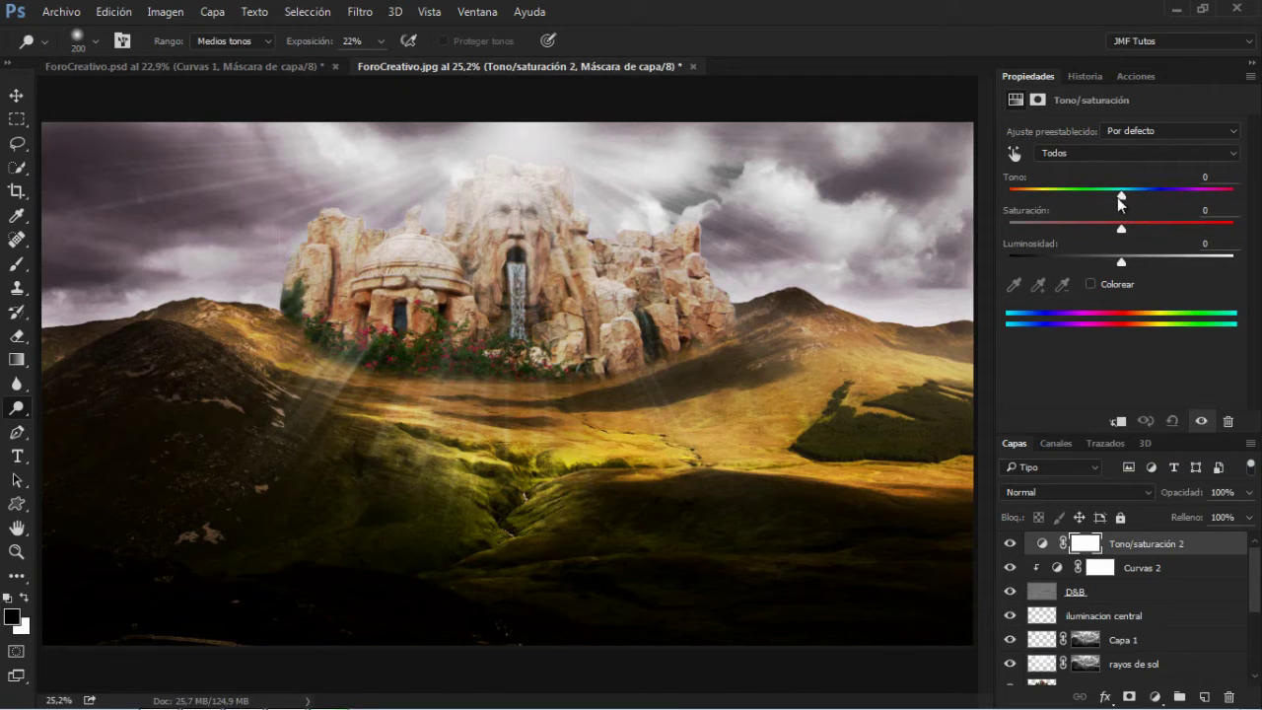
pyautogui.moveTo(1120, 195); pyautogui.dragTo(1133, 195)
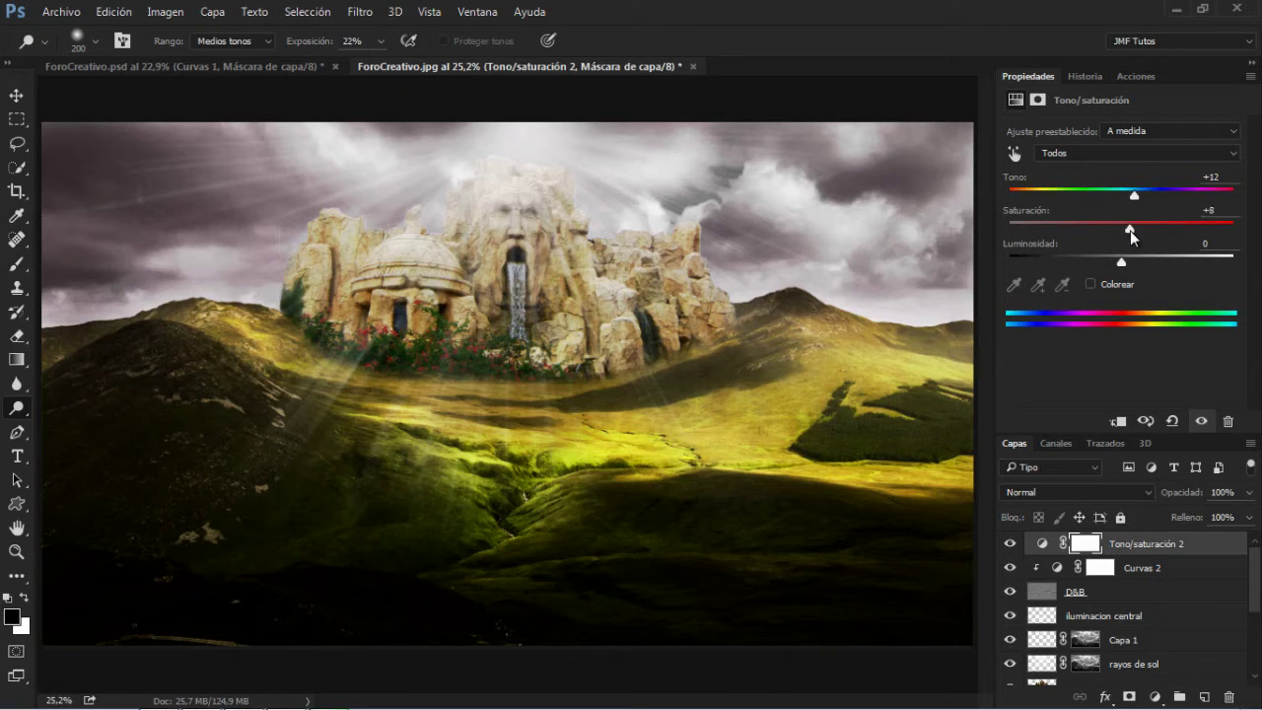
pyautogui.moveTo(1129, 230); pyautogui.dragTo(1133, 228)
pyautogui.moveTo(1122, 261); pyautogui.dragTo(1118, 262)
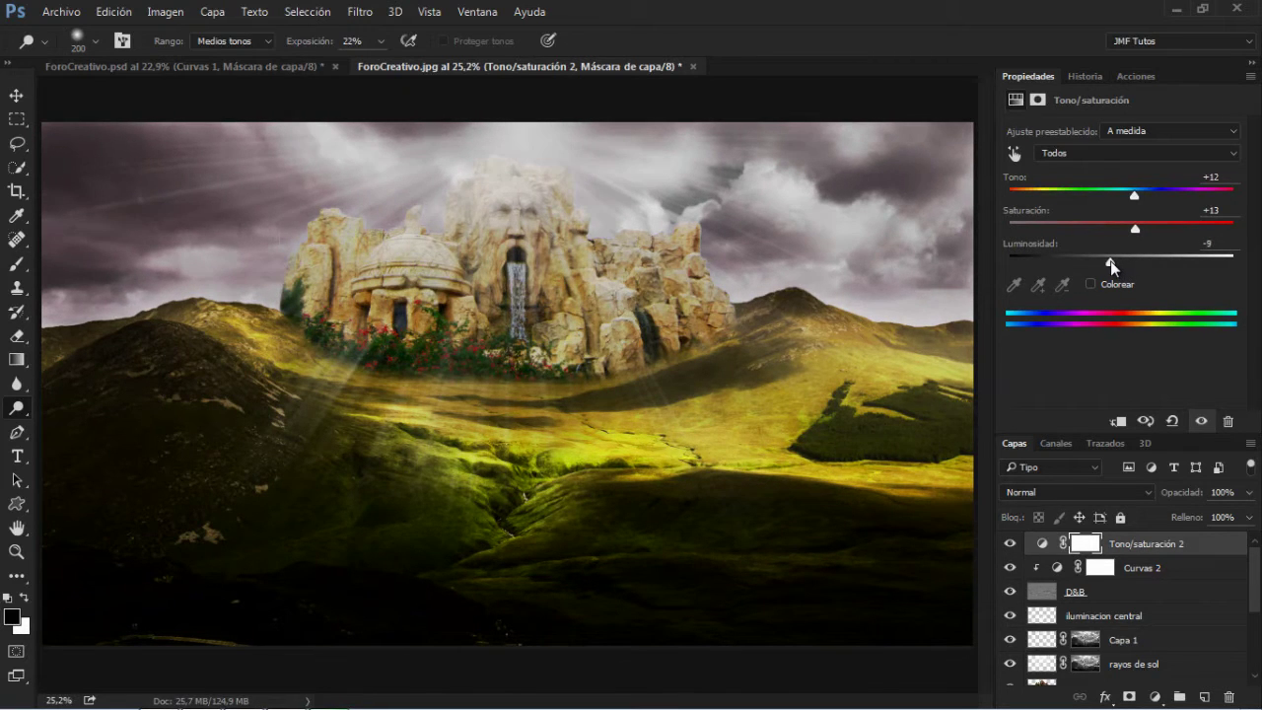
pyautogui.moveTo(1109, 263); pyautogui.dragTo(1107, 262)
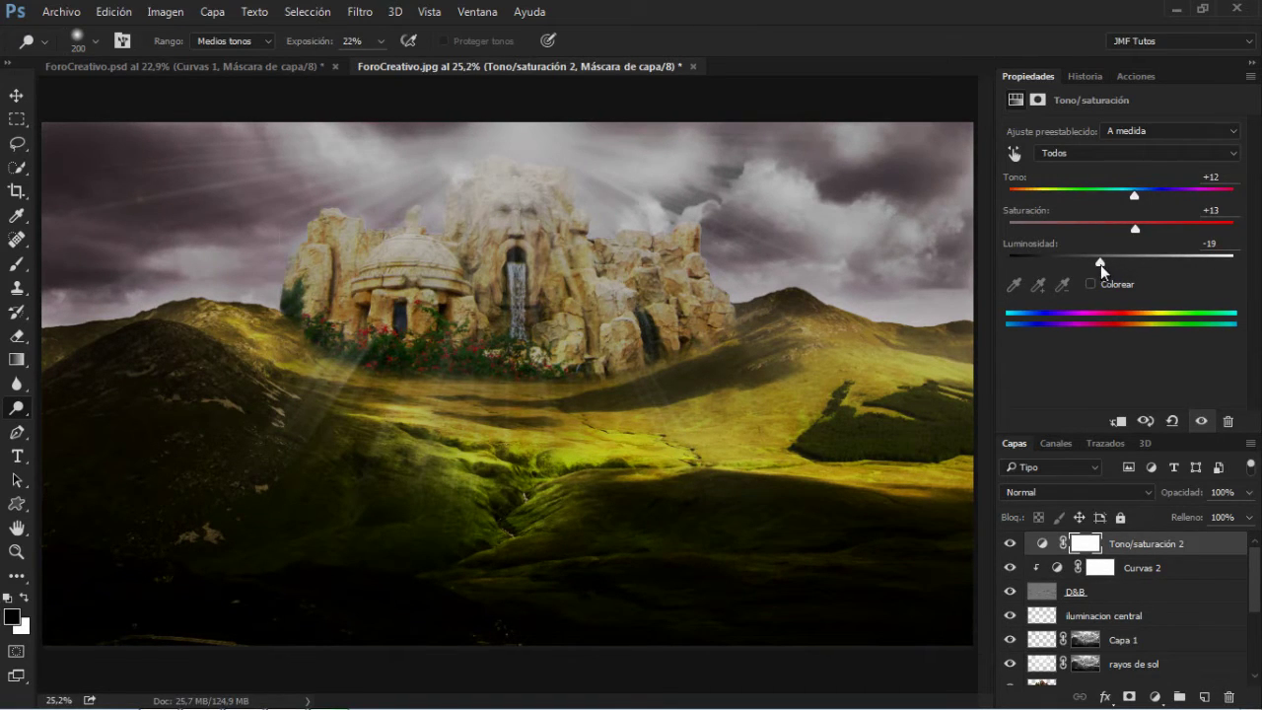
pyautogui.moveTo(1100, 264); pyautogui.dragTo(1103, 264)
pyautogui.click(1117, 421)
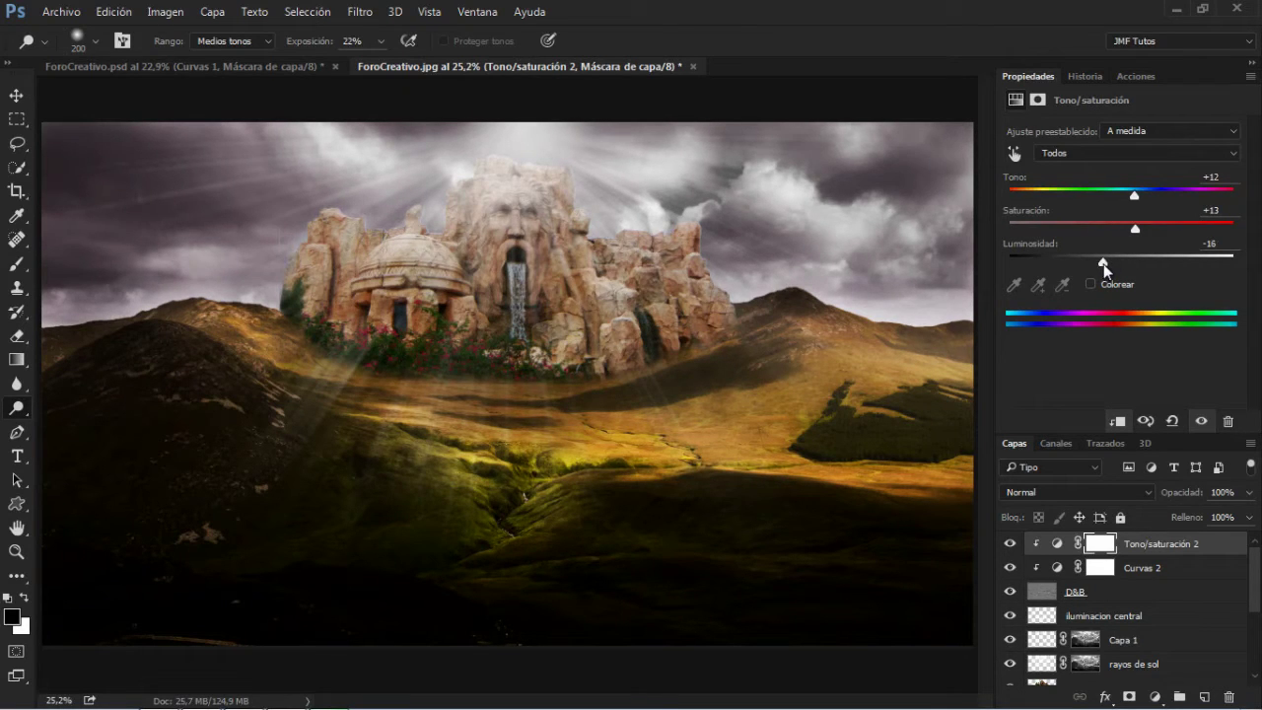
# - Lower Tono/saturación 2's Luminosidad to -17 and add a Color uniforme fill layer in #4b4013 above it
pyautogui.moveTo(1102, 264); pyautogui.dragTo(1100, 263)
pyautogui.click(1155, 696)
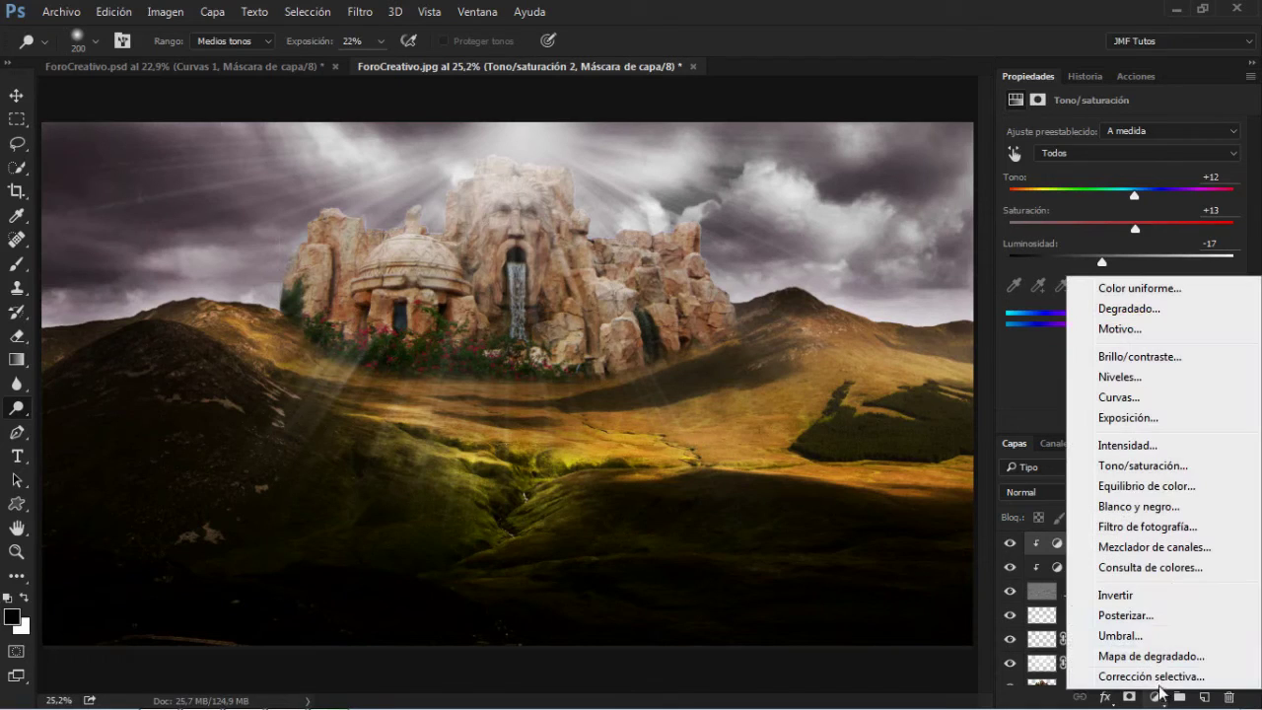
pyautogui.click(1142, 289)
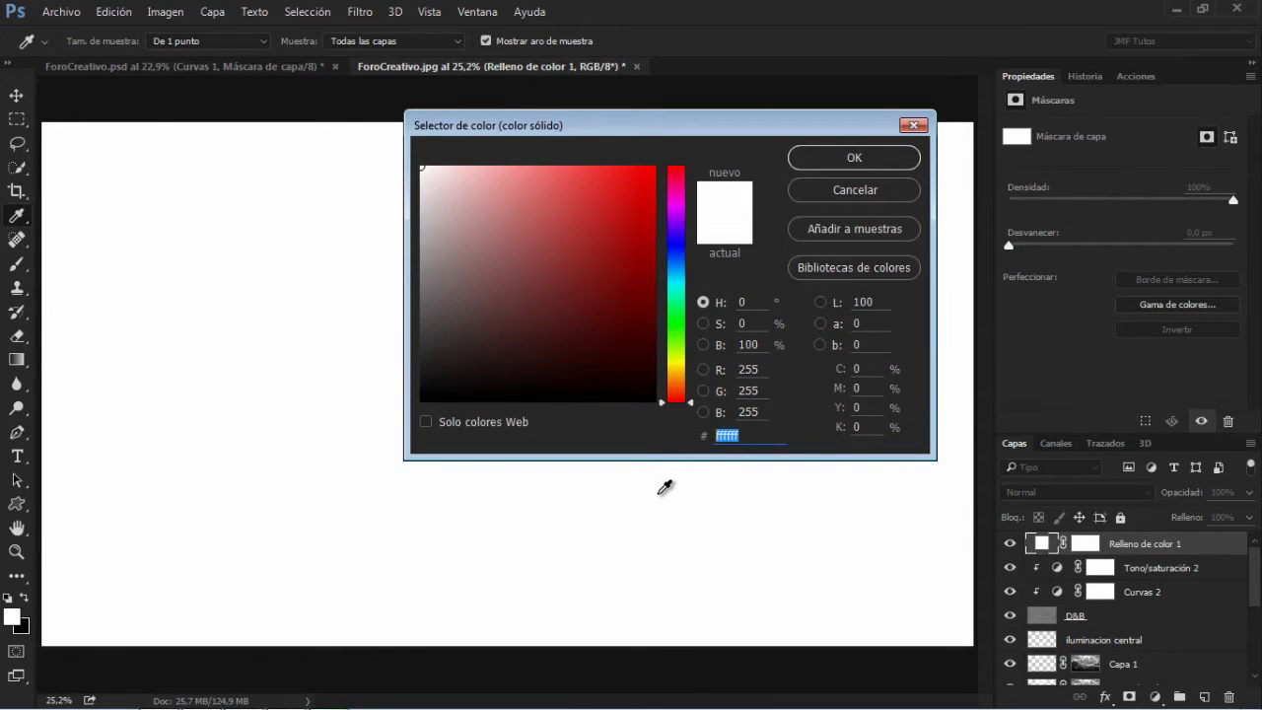
pyautogui.write('4')
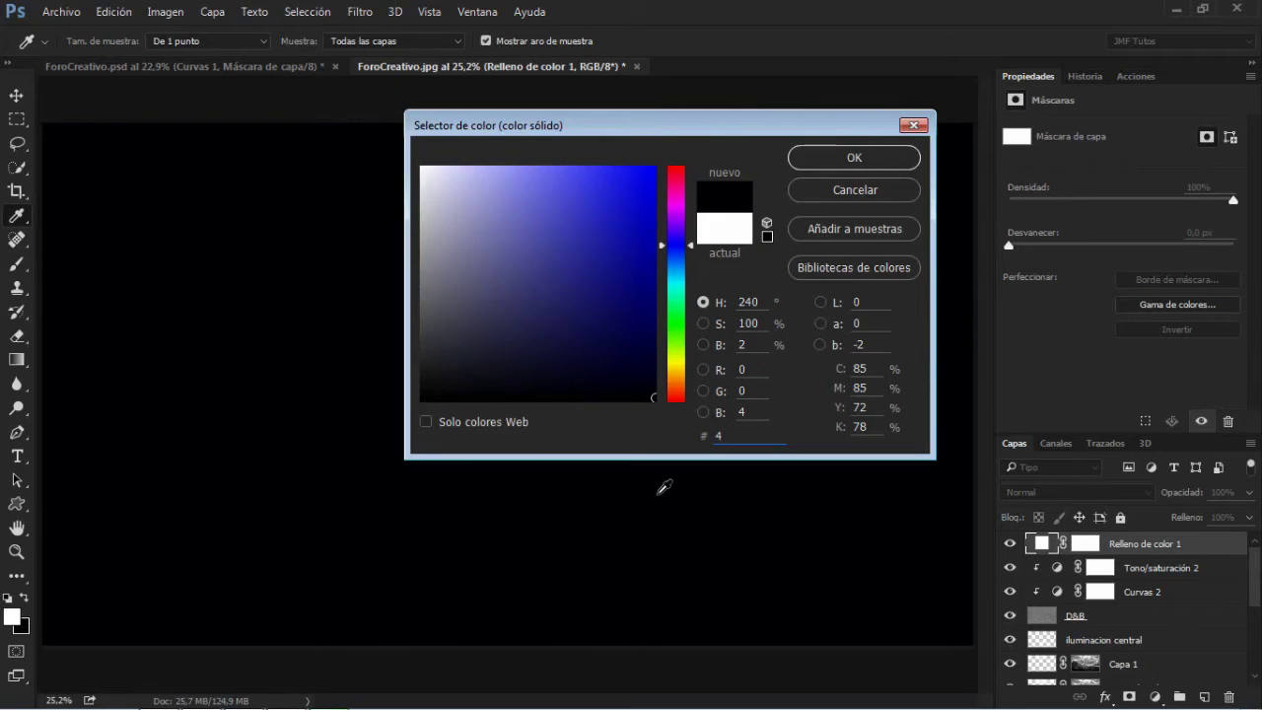
pyautogui.write('b')
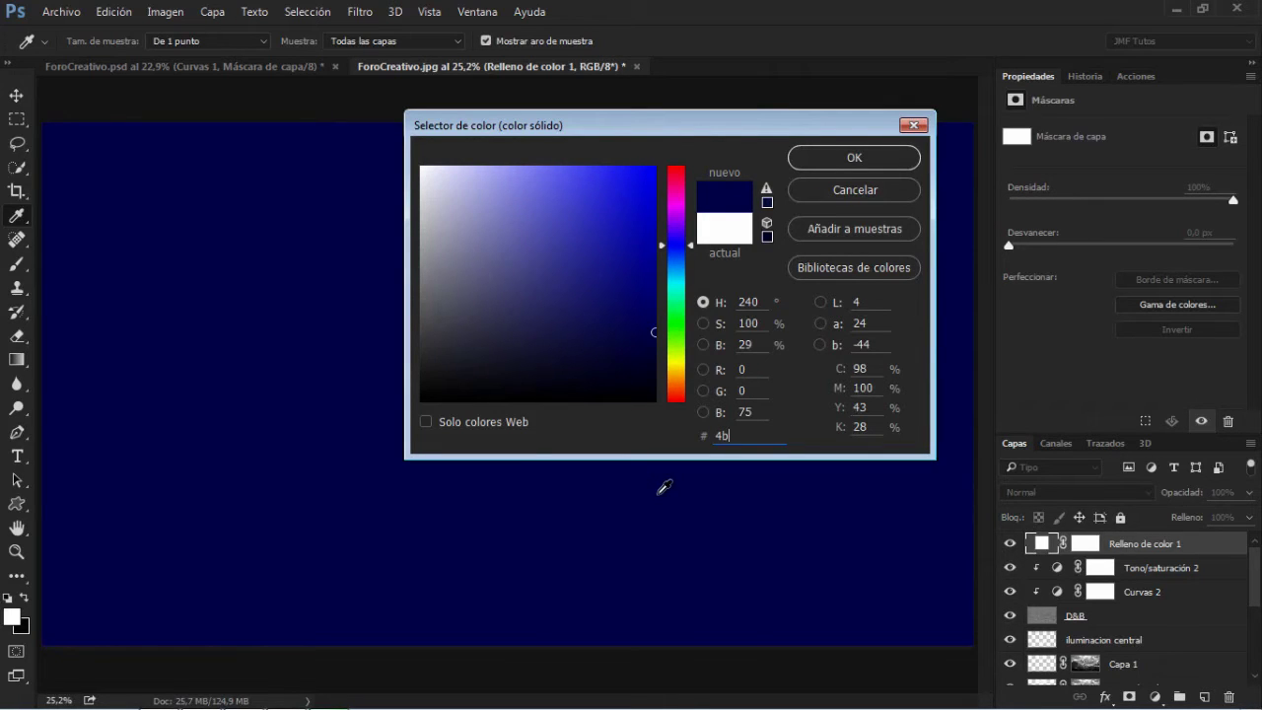
pyautogui.write('4')
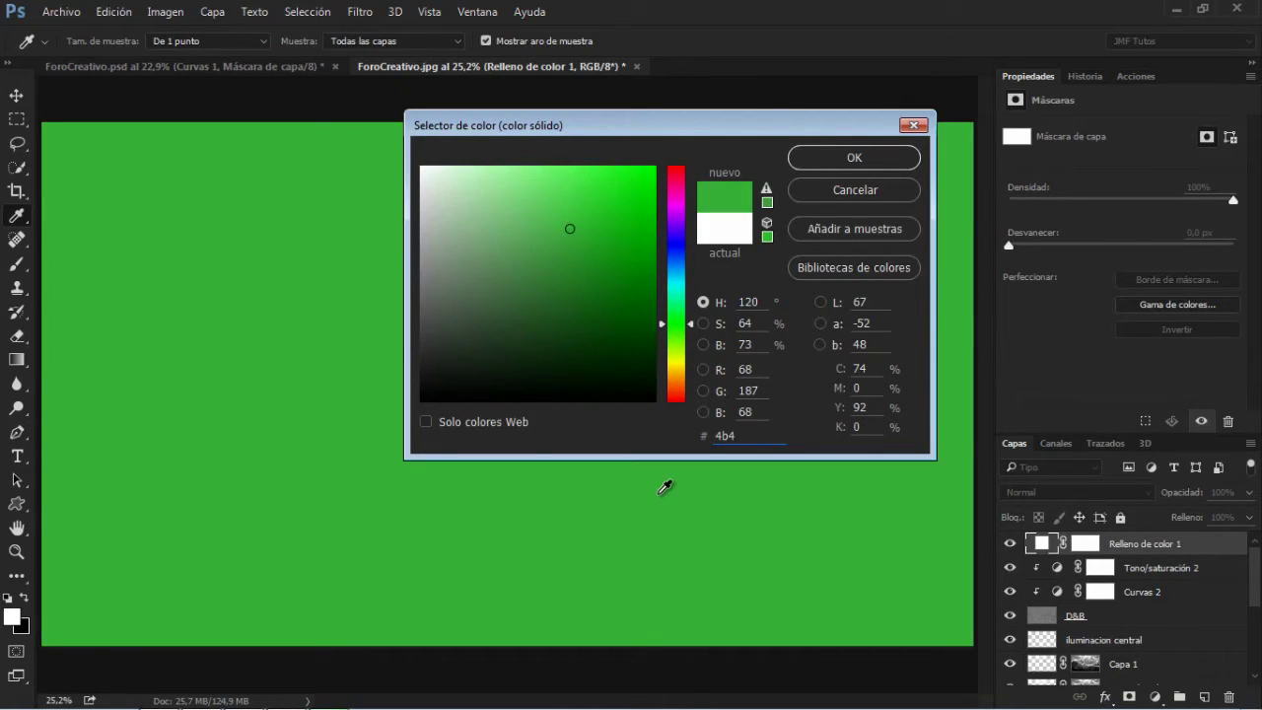
pyautogui.write('013')
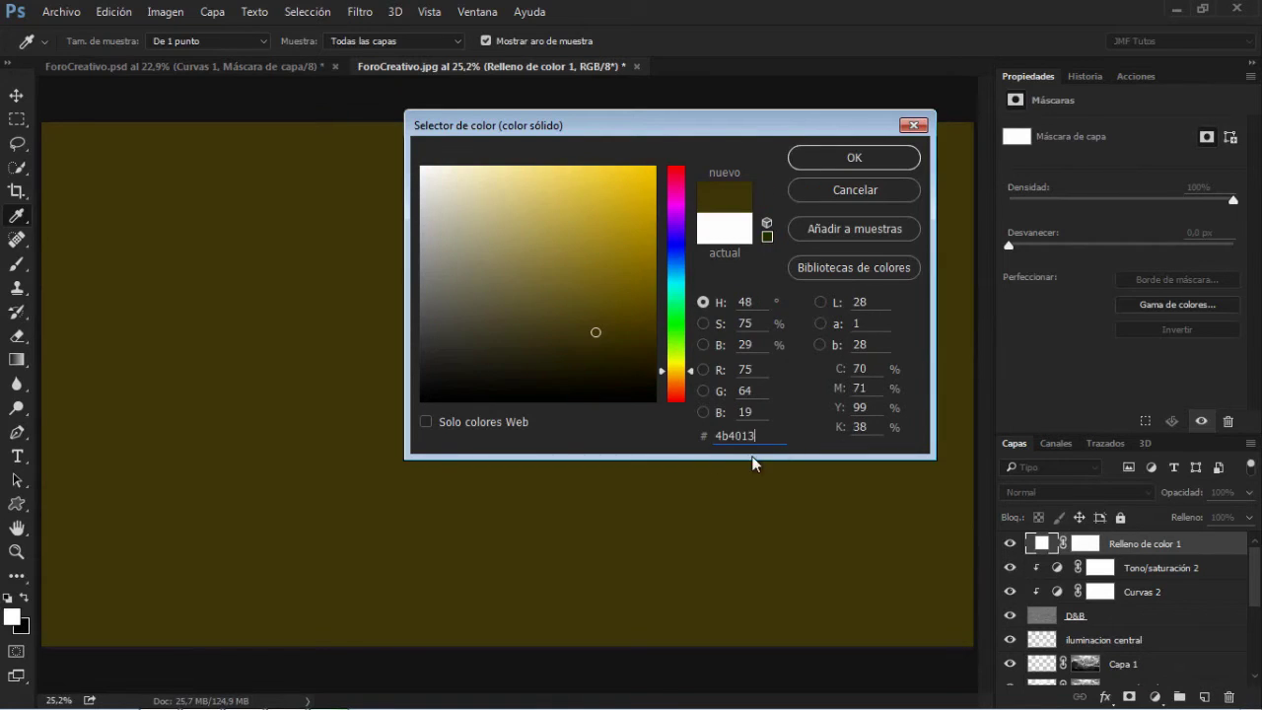
pyautogui.click(854, 159)
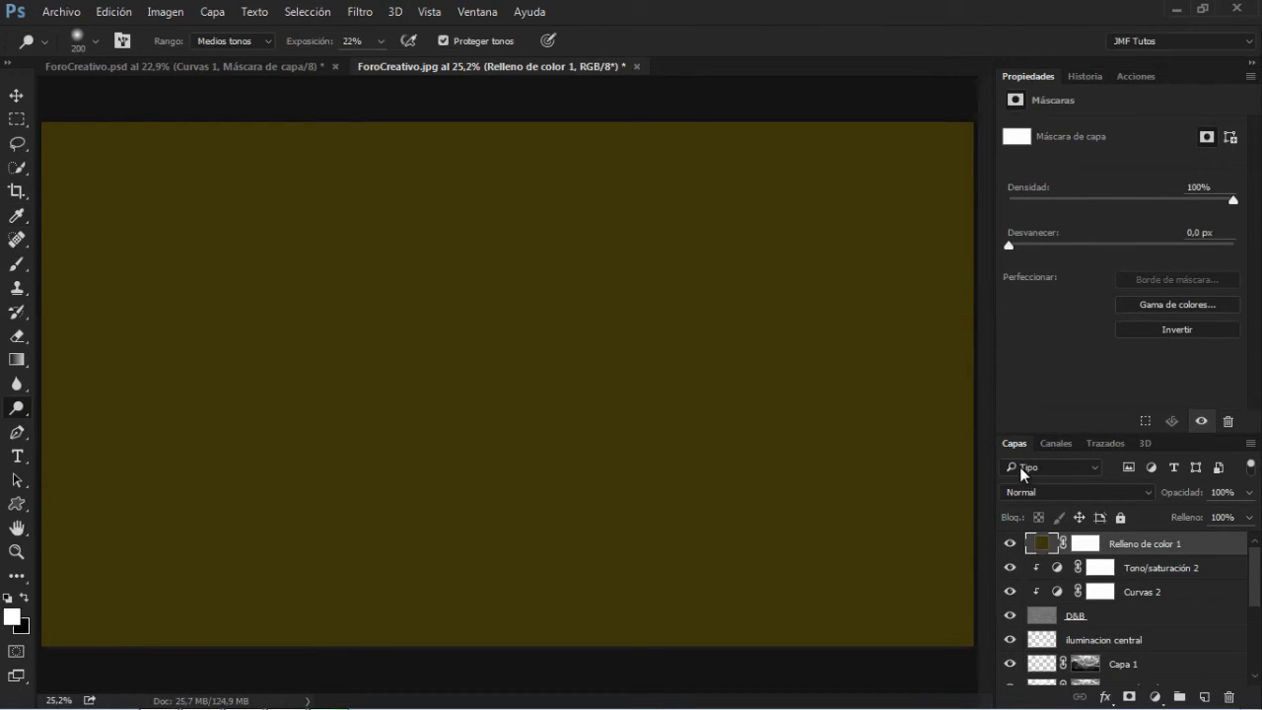
# - Blend the colour fill layer in Luz suave mode at 38% opacity
pyautogui.click(1047, 467)
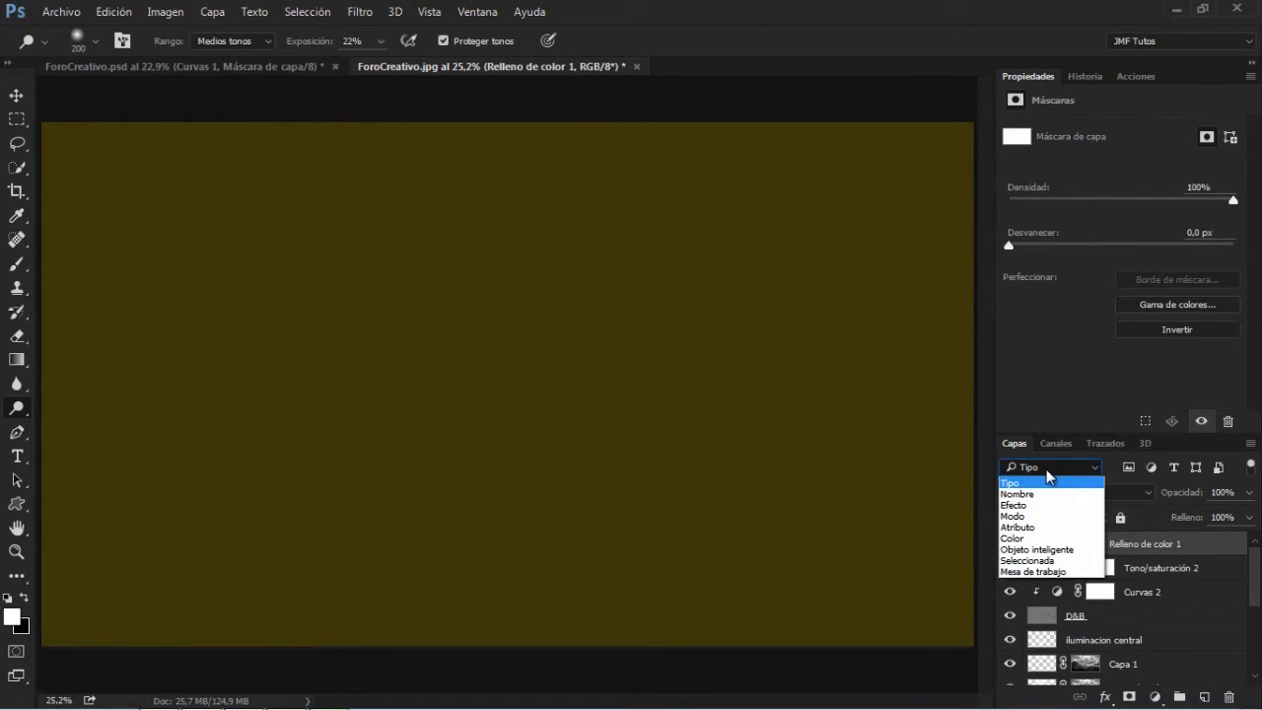
pyautogui.click(1050, 477)
pyautogui.click(1050, 488)
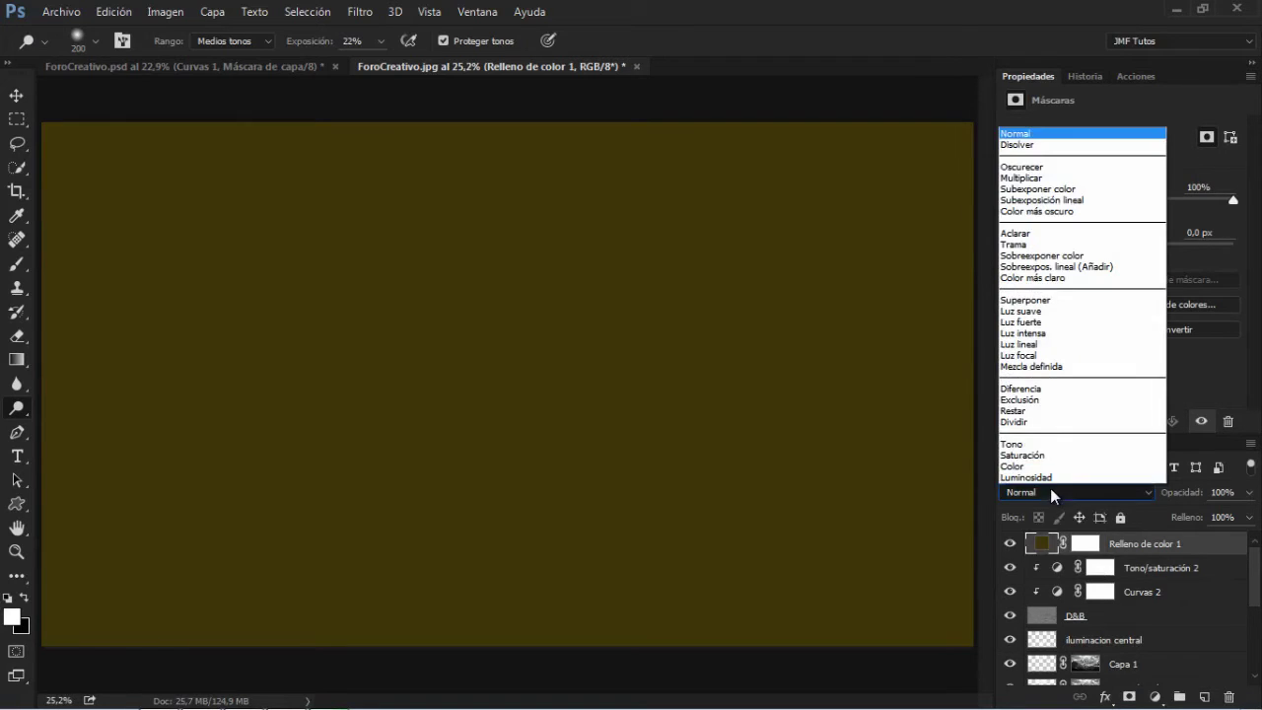
pyautogui.click(1028, 311)
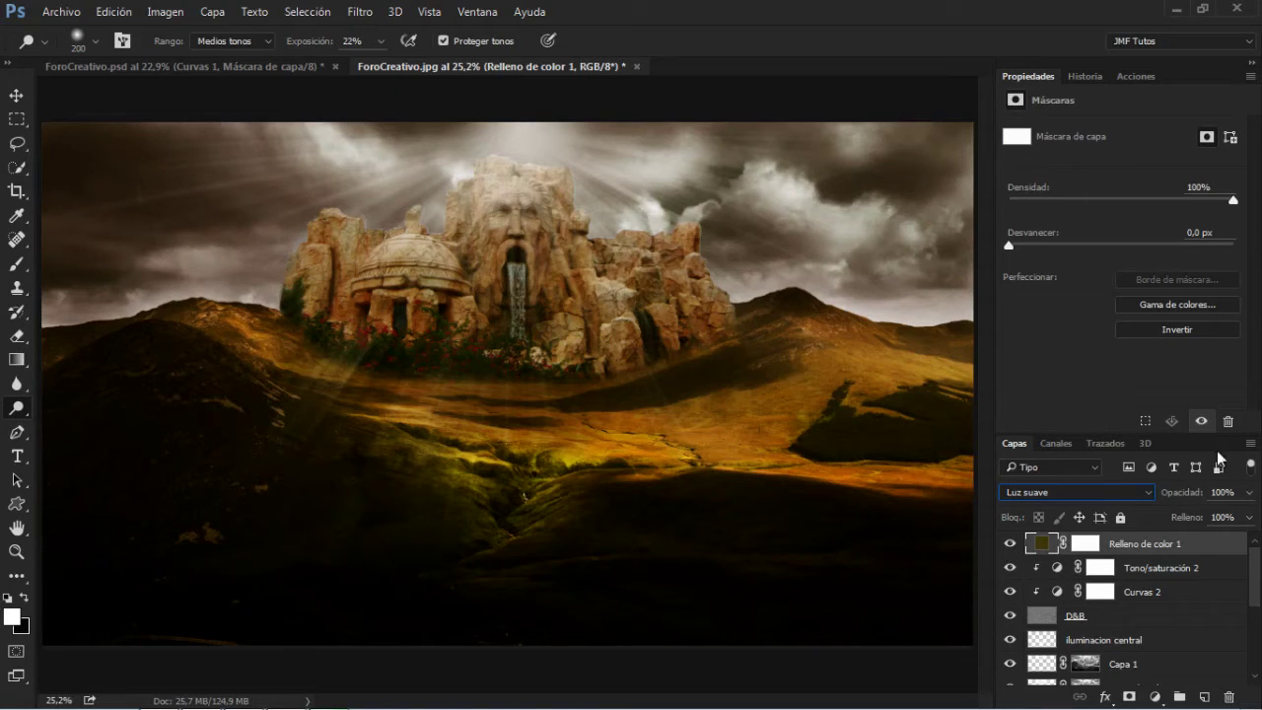
pyautogui.click(1247, 492)
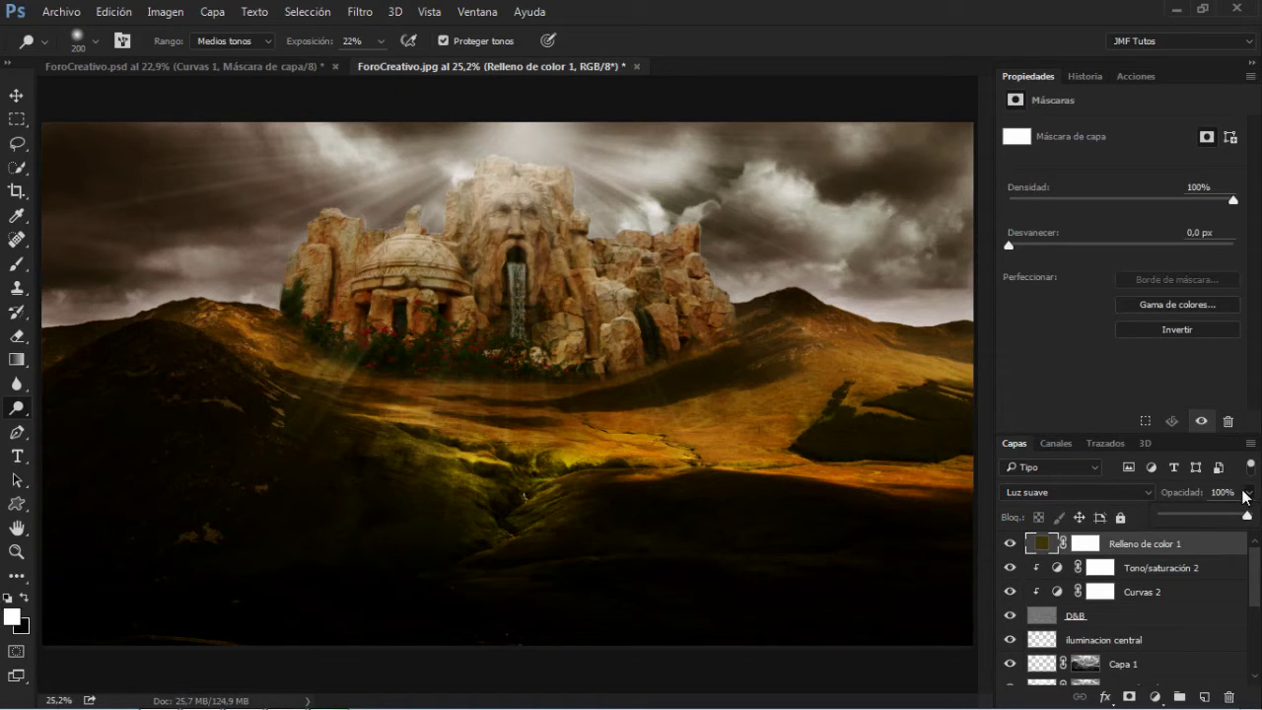
pyautogui.moveTo(1246, 513); pyautogui.dragTo(1196, 520)
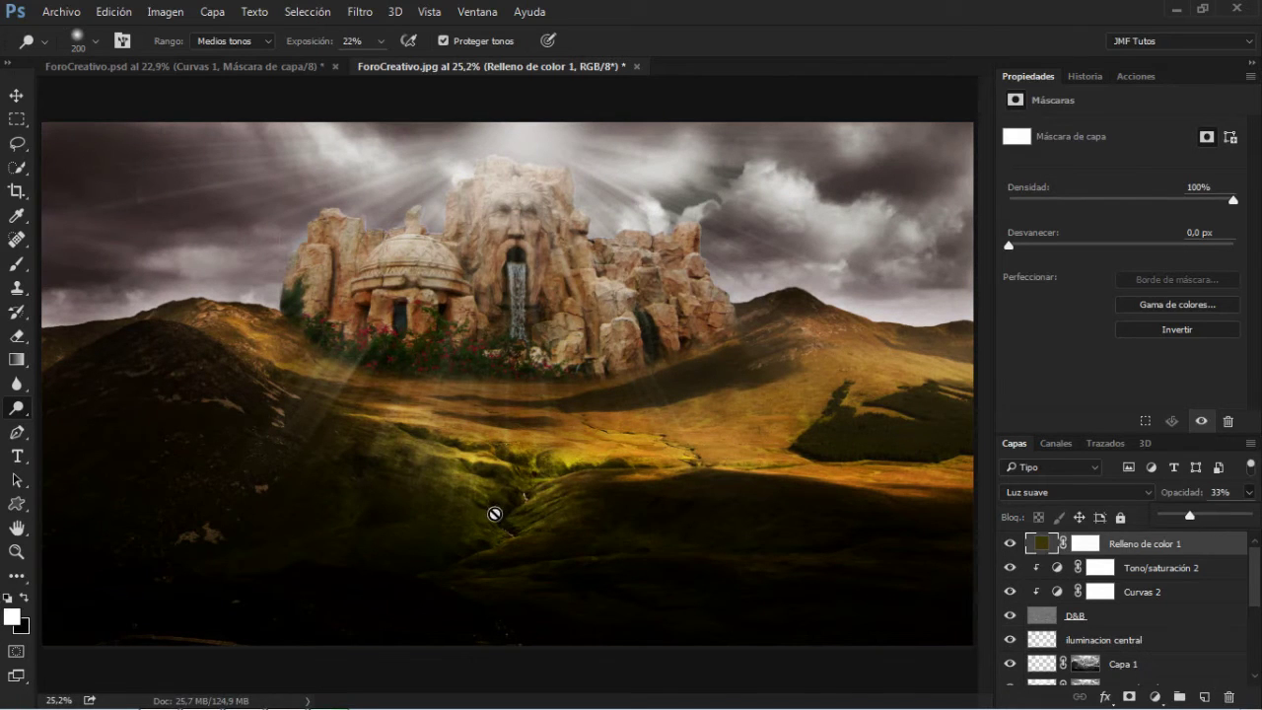
pyautogui.click(16, 266)
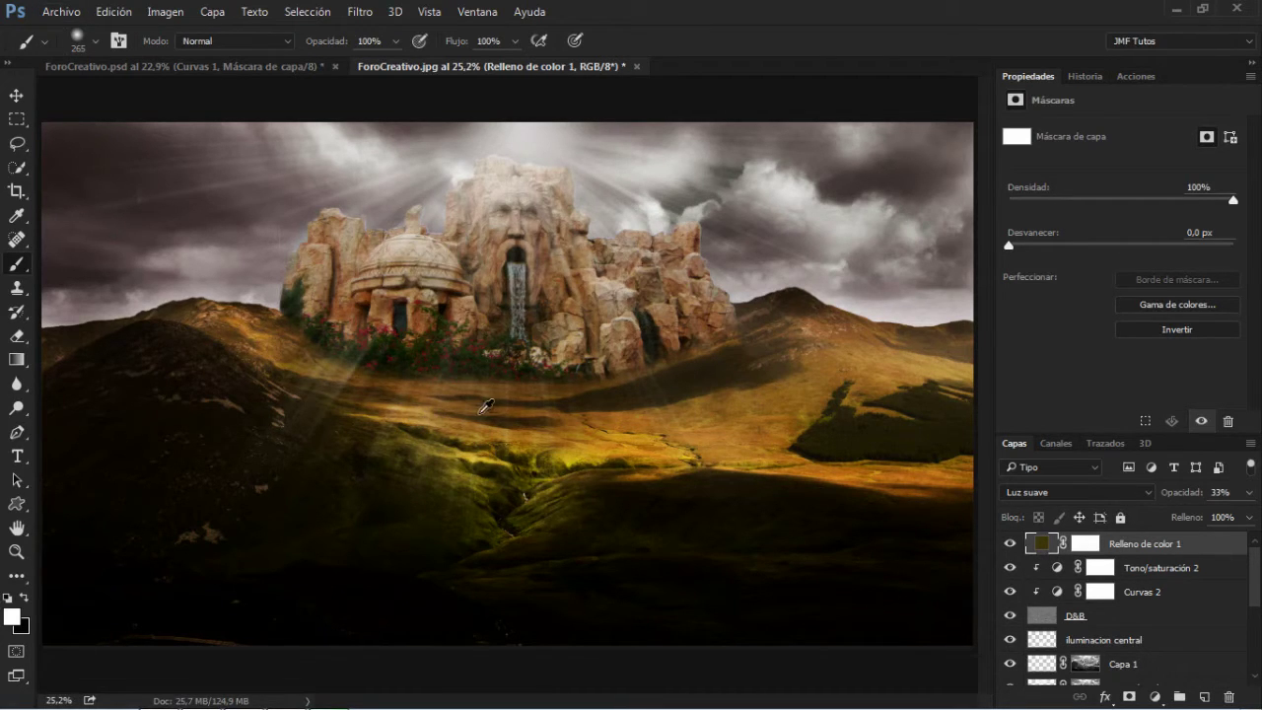
pyautogui.click(1249, 493)
pyautogui.moveTo(1189, 518); pyautogui.dragTo(1194, 517)
pyautogui.moveTo(1202, 512); pyautogui.dragTo(1204, 515)
pyautogui.moveTo(1198, 512); pyautogui.dragTo(1197, 513)
# - Paint black on the colour fill's mask with a large soft brush over the sky and the outer hills
pyautogui.click(1092, 555)
pyautogui.click(1092, 555)
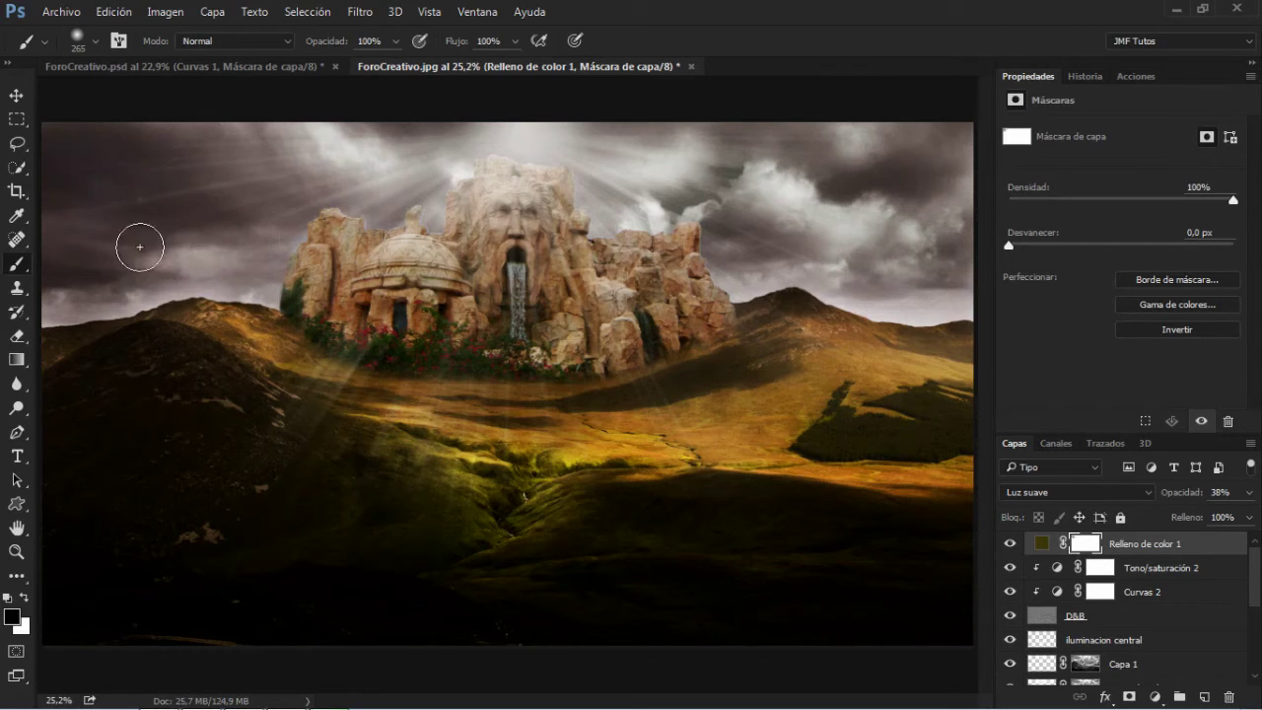
pyautogui.moveTo(140, 226); pyautogui.dragTo(197, 197)
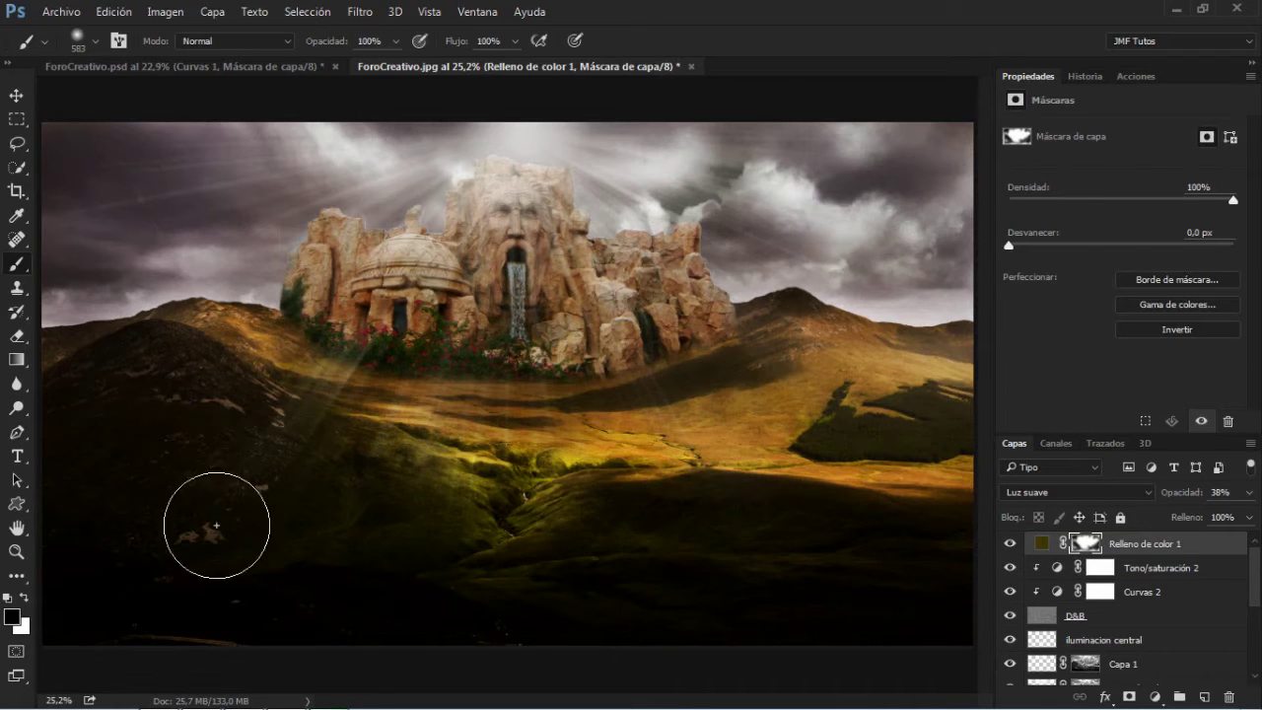
pyautogui.moveTo(116, 365)
pyautogui.mouseDown()
pyautogui.moveTo(148, 393)
pyautogui.moveTo(90, 336)
pyautogui.moveTo(124, 379)
pyautogui.moveTo(122, 337)
pyautogui.mouseUp()
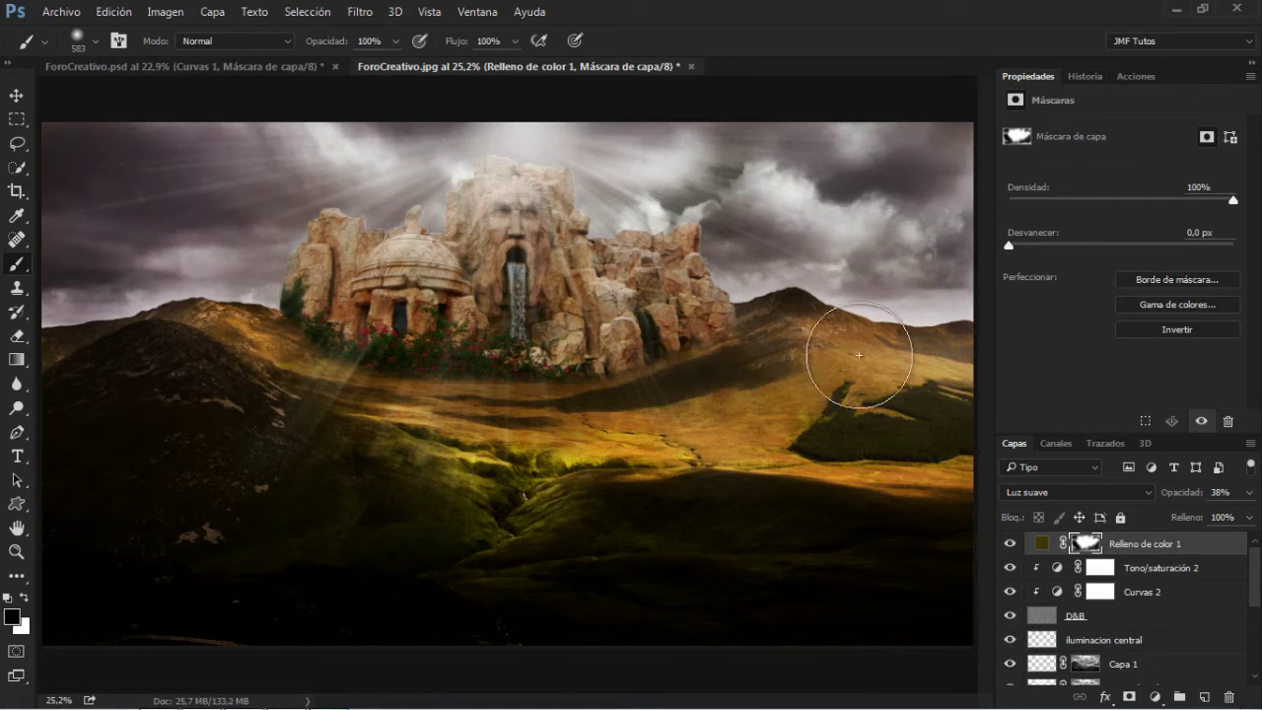
# - Lower the brush opacity to 40% and swap the foreground colour to white for painting on the fill's mask
pyautogui.click(397, 39)
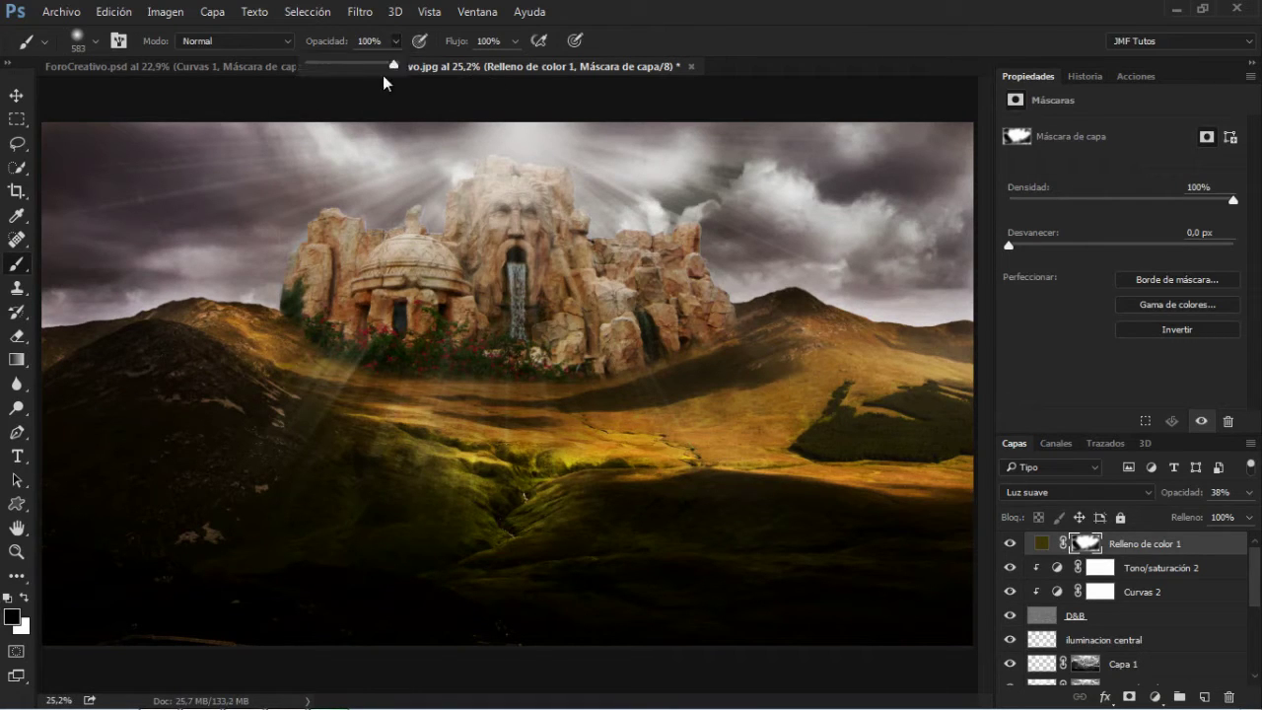
pyautogui.moveTo(352, 67); pyautogui.dragTo(344, 64)
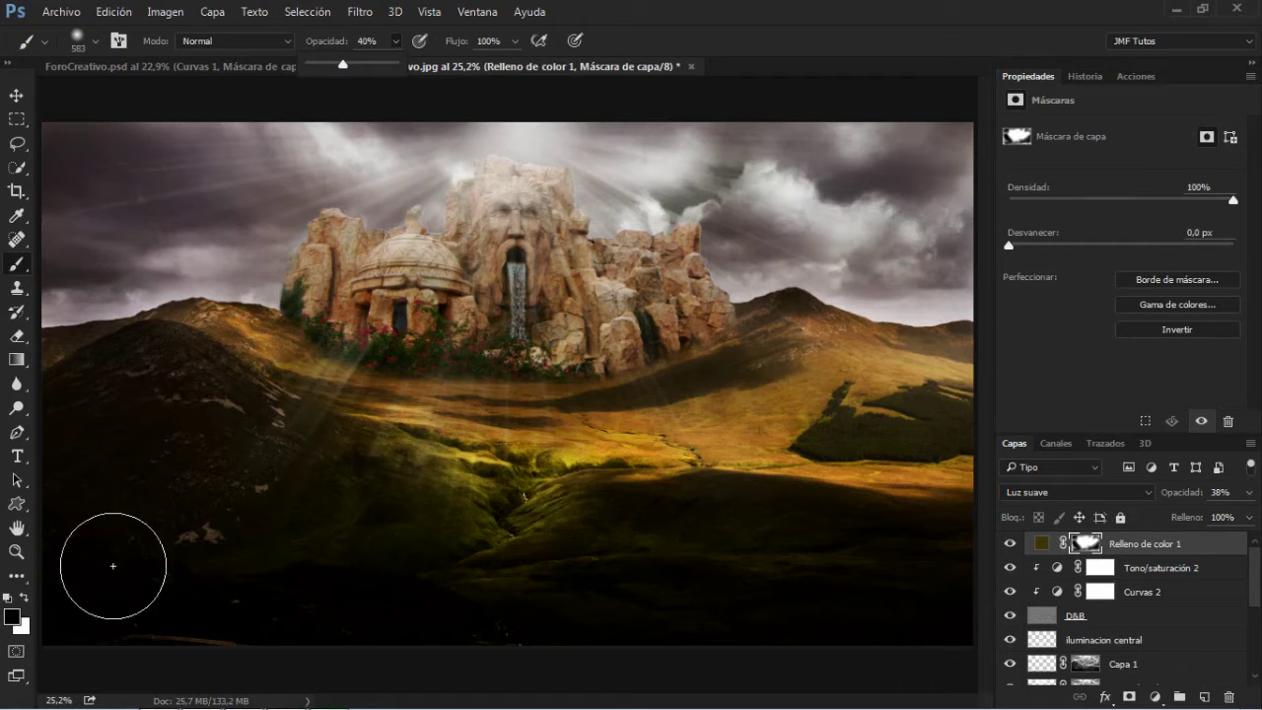
pyautogui.click(24, 600)
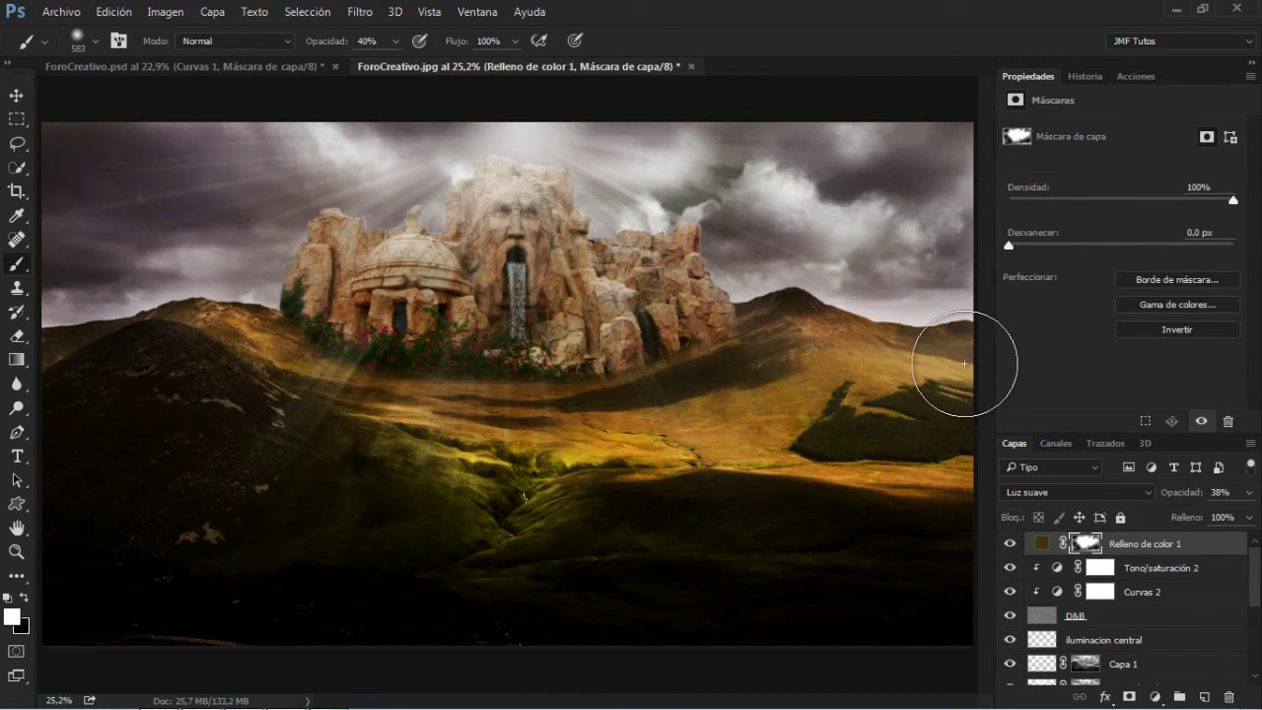
# - Compare the Relleno de color 1 layer with and without clipping to the D&B layer
pyautogui.keyDown('alt'); pyautogui.click(1122, 553); pyautogui.keyUp('alt')
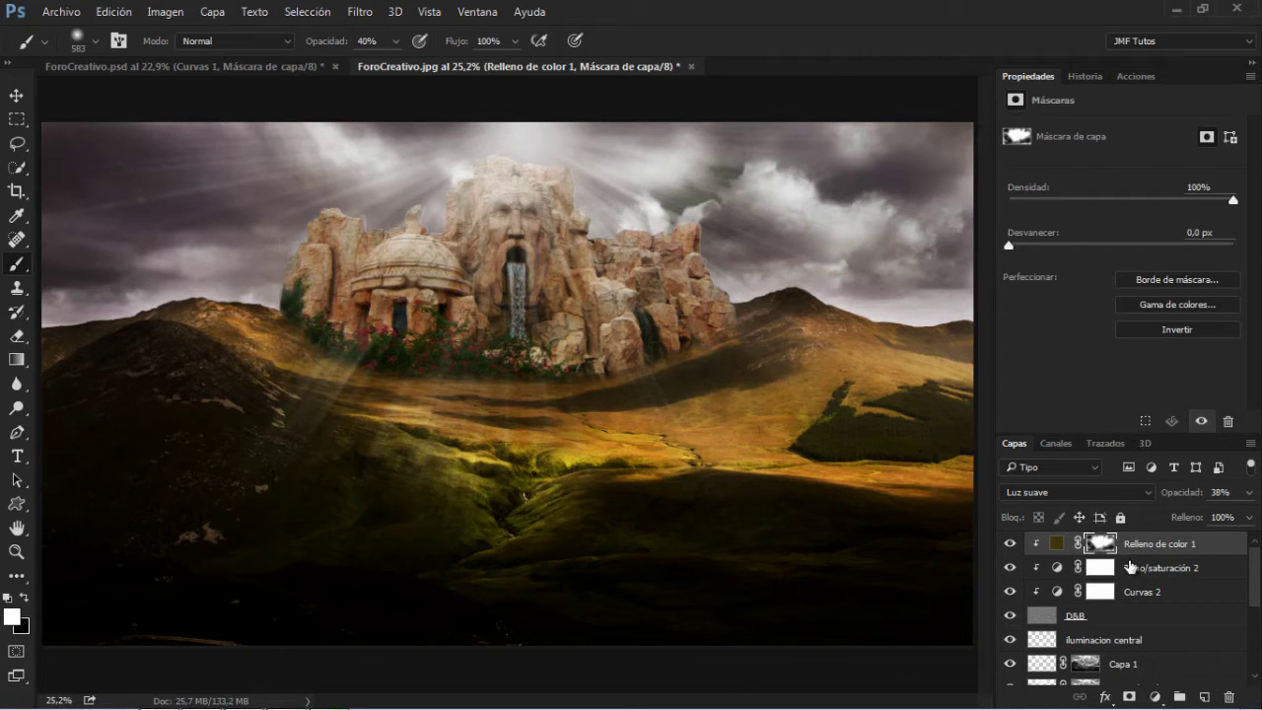
pyautogui.keyDown('alt'); pyautogui.click(1128, 553); pyautogui.keyUp('alt')
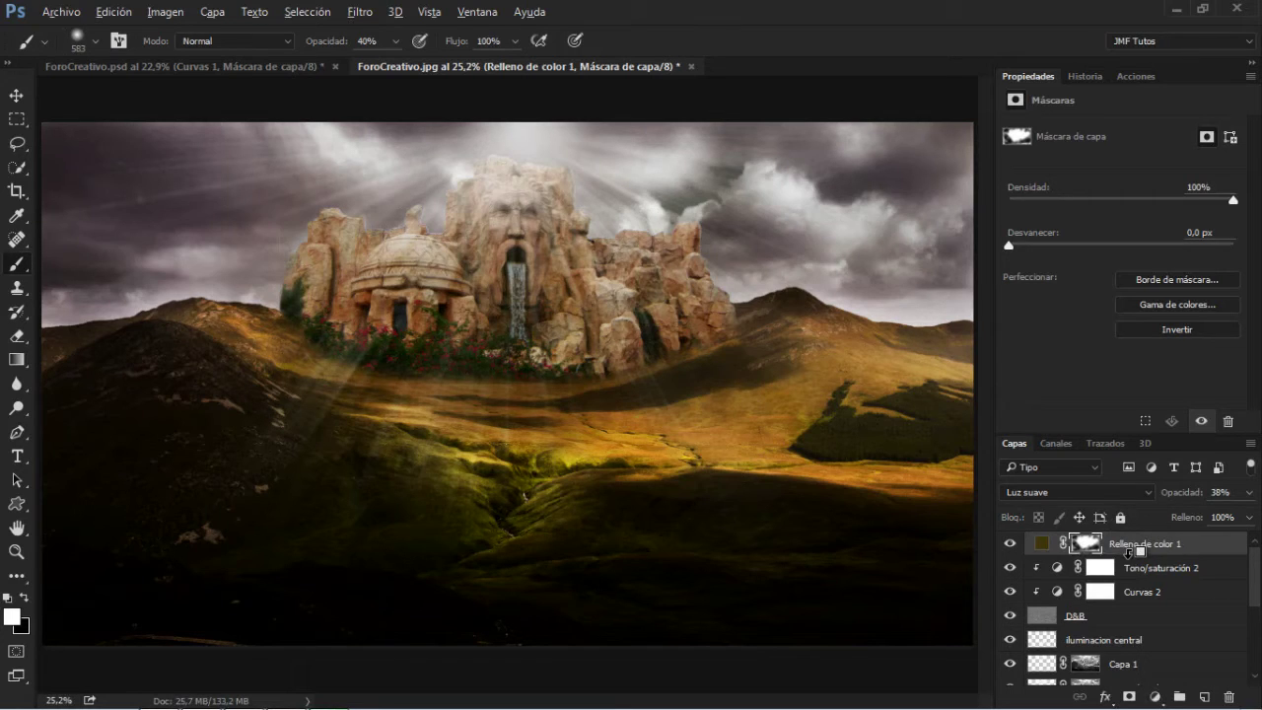
pyautogui.keyDown('alt'); pyautogui.click(1129, 554); pyautogui.keyUp('alt')
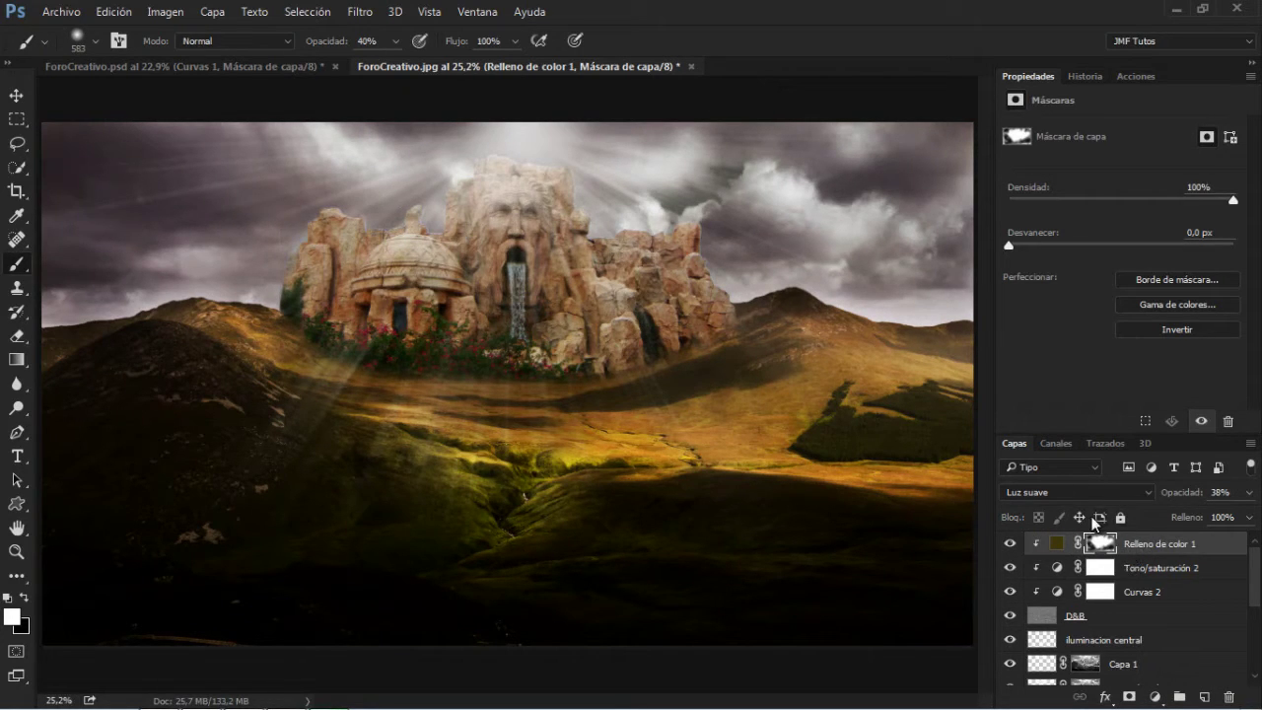
pyautogui.keyDown('alt'); pyautogui.click(1147, 549); pyautogui.keyUp('alt')
pyautogui.keyDown('alt'); pyautogui.click(1096, 565); pyautogui.keyUp('alt')
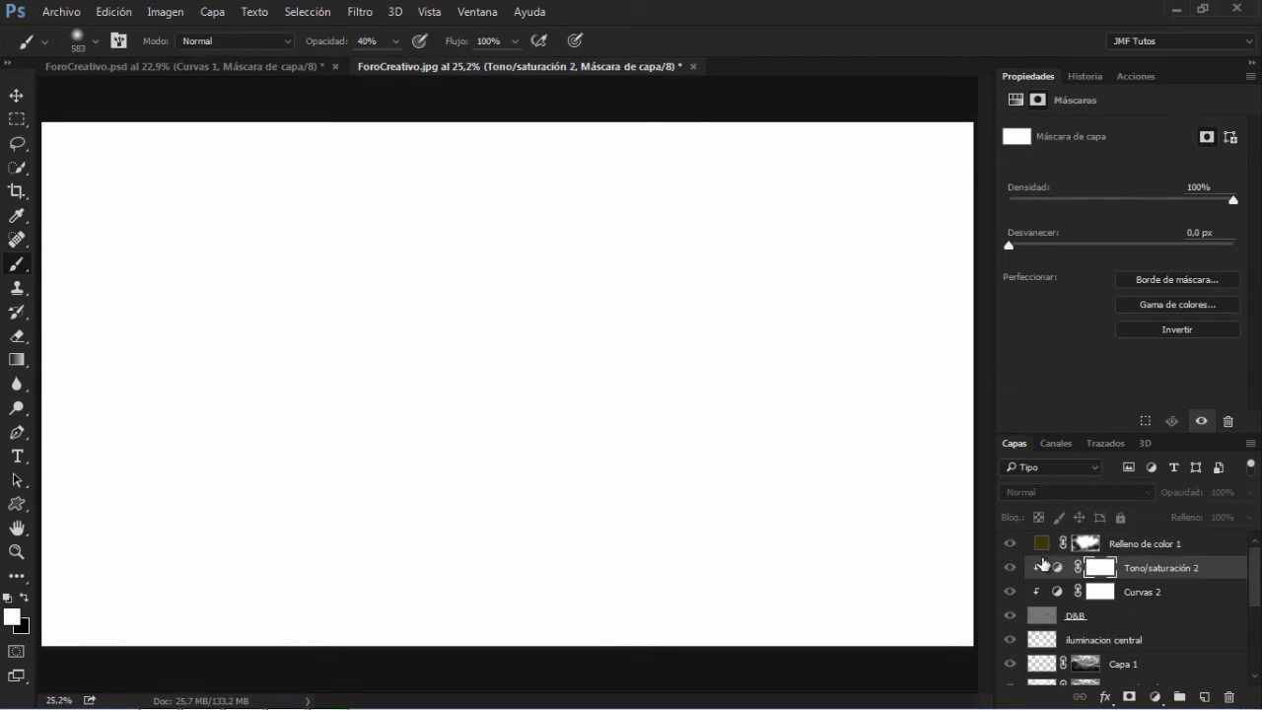
pyautogui.keyDown('alt'); pyautogui.click(1043, 557); pyautogui.keyUp('alt')
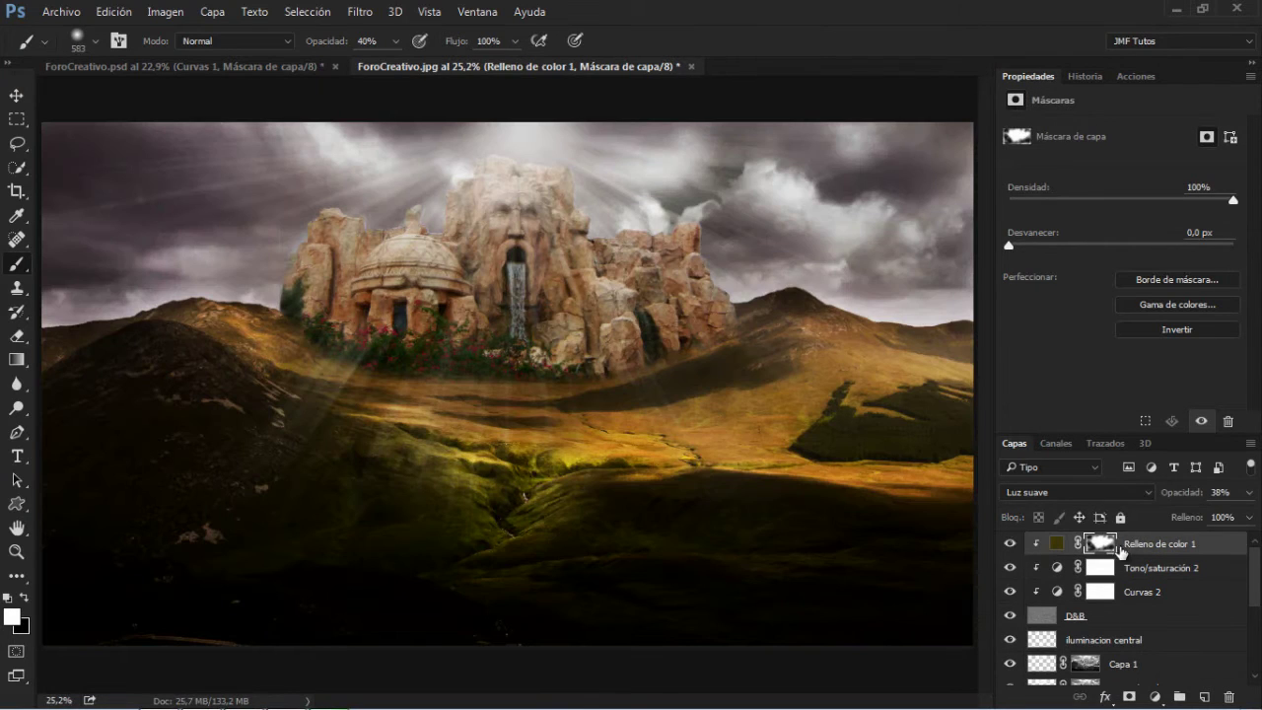
pyautogui.keyDown('alt'); pyautogui.click(1114, 545); pyautogui.keyUp('alt')
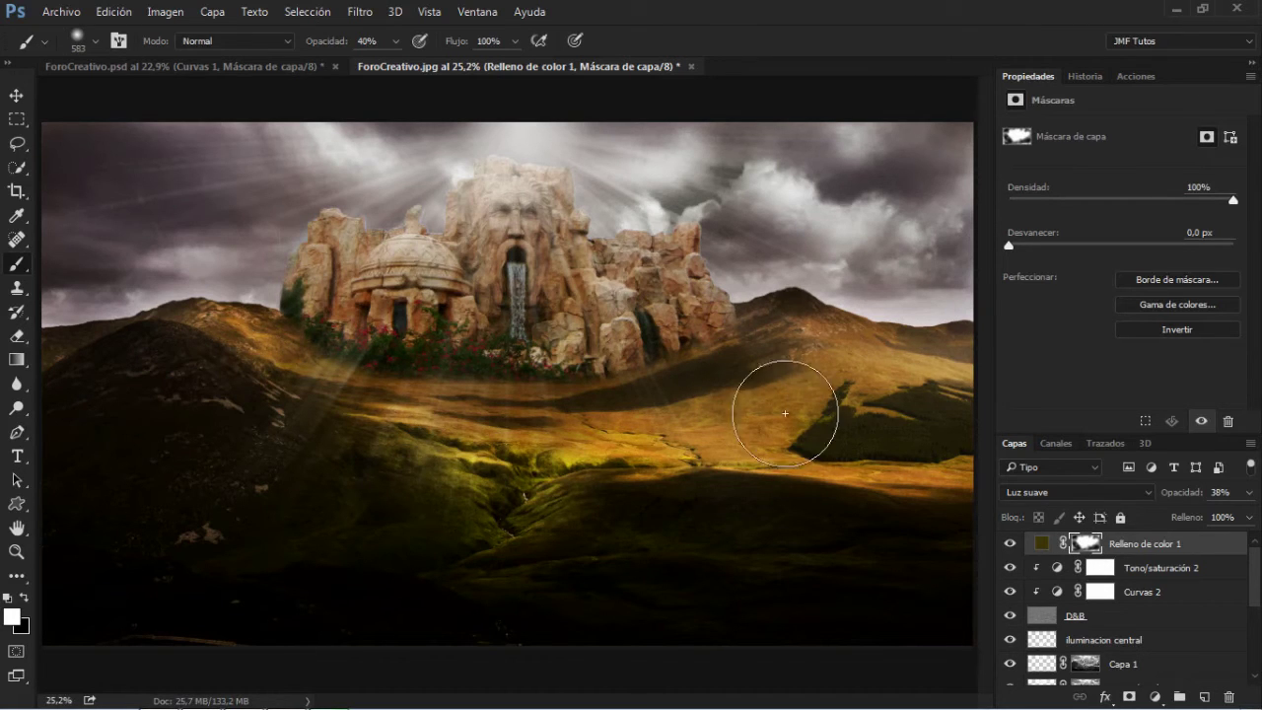
# - Duplicate the Tono/saturación 2 adjustment directly above itself and release Relleno de color 1 from clipping
pyautogui.keyDown('alt'); pyautogui.click(1119, 545); pyautogui.keyUp('alt')
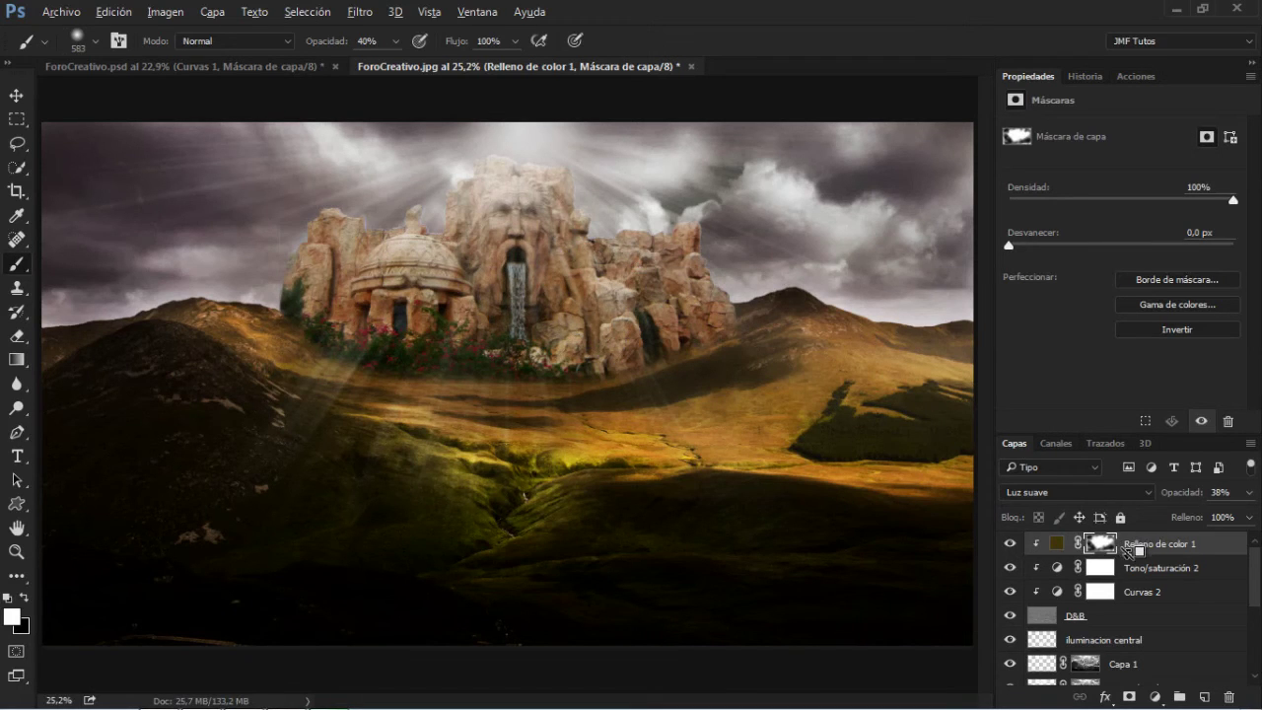
pyautogui.moveTo(1123, 548); pyautogui.dragTo(1123, 550)
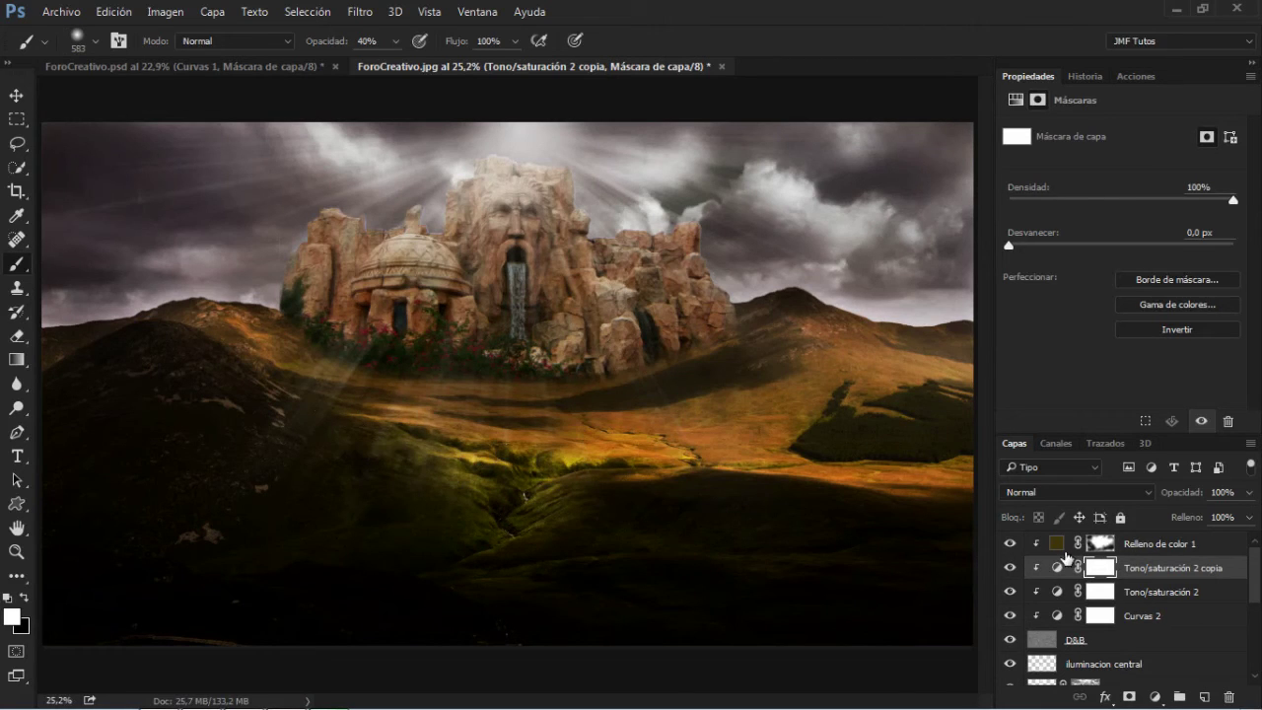
pyautogui.keyDown('alt'); pyautogui.click(1134, 554); pyautogui.keyUp('alt')
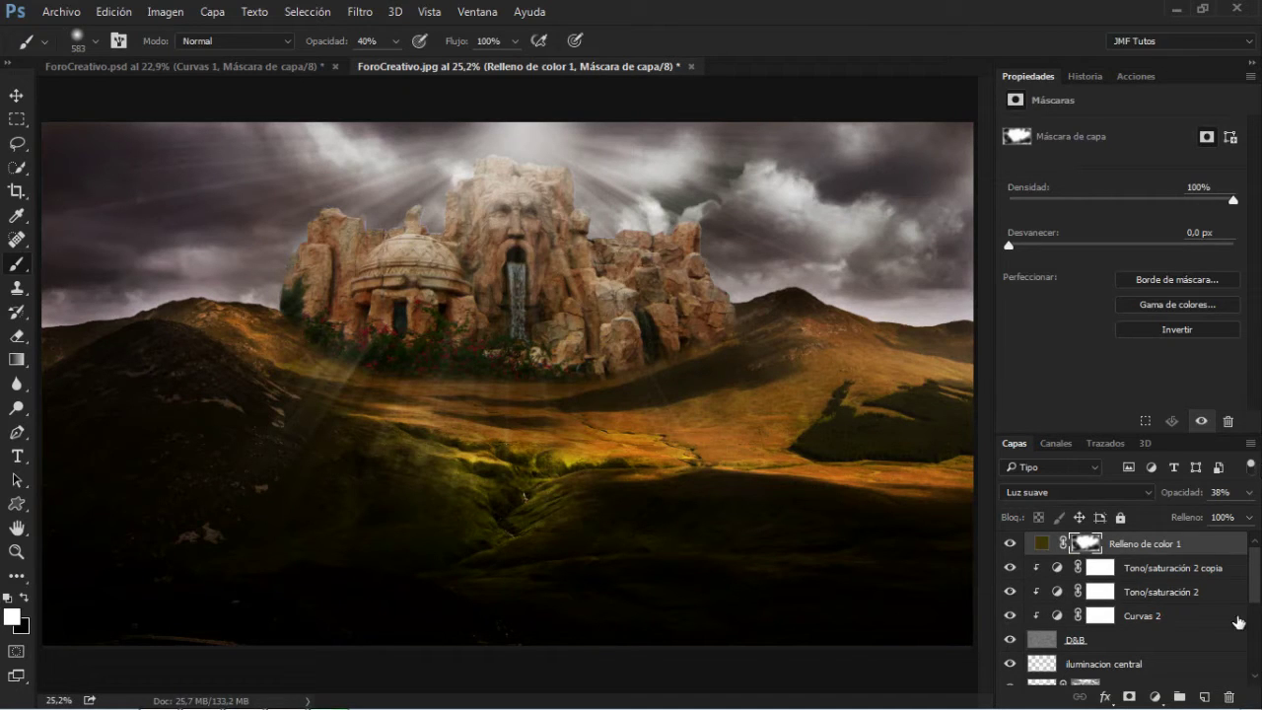
# - Add a Curvas adjustment clipped to Relleno de color 1 with RGB points at input 101, output 106 and input 165, output 164
pyautogui.click(1155, 698)
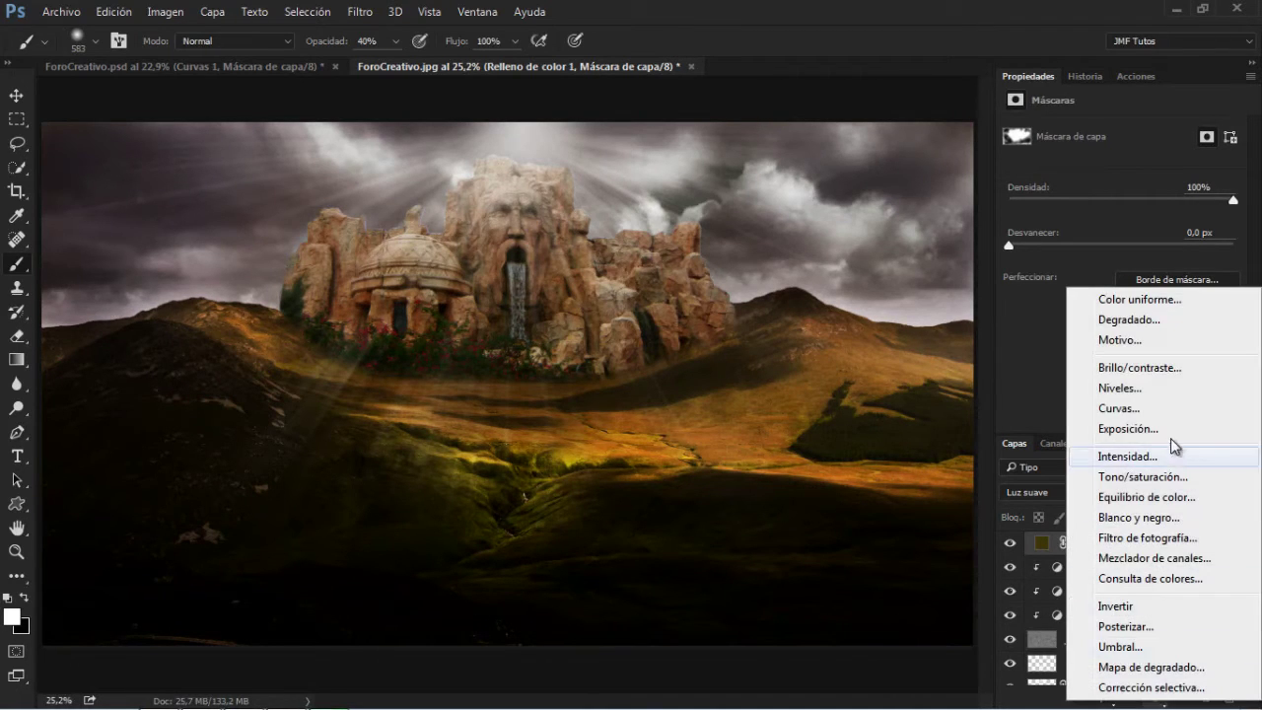
pyautogui.click(1156, 410)
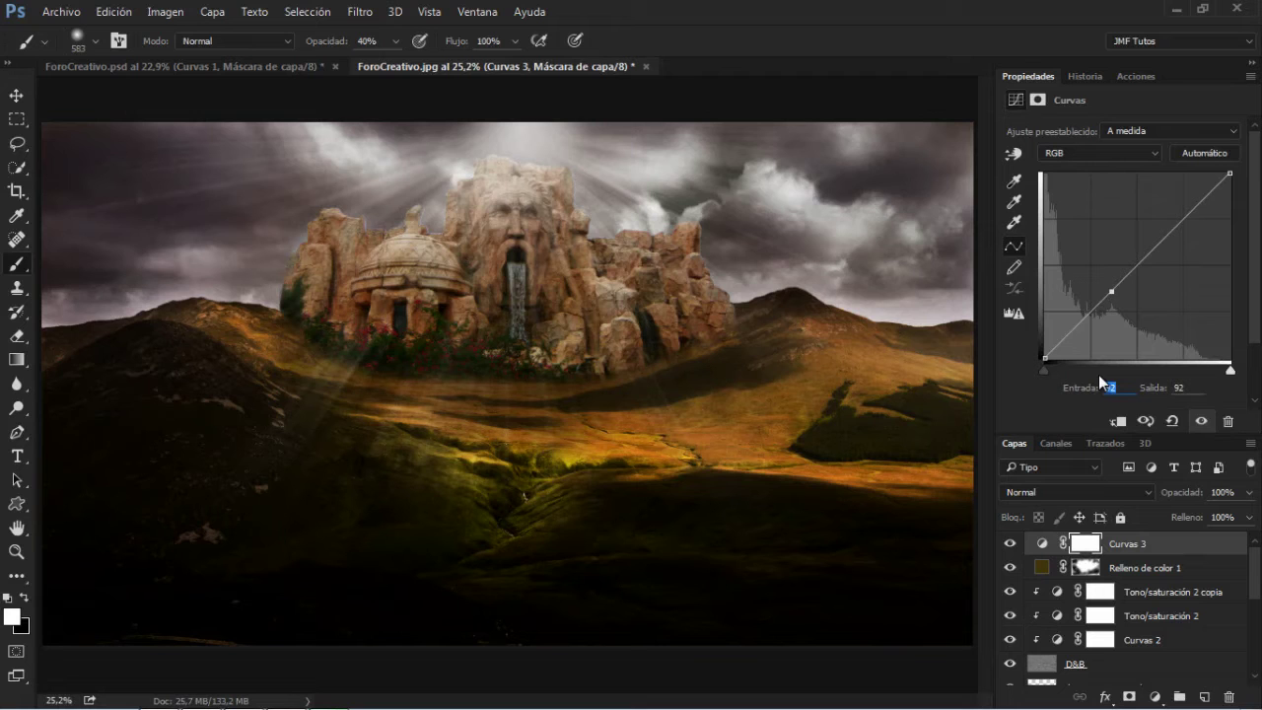
pyautogui.write('101')
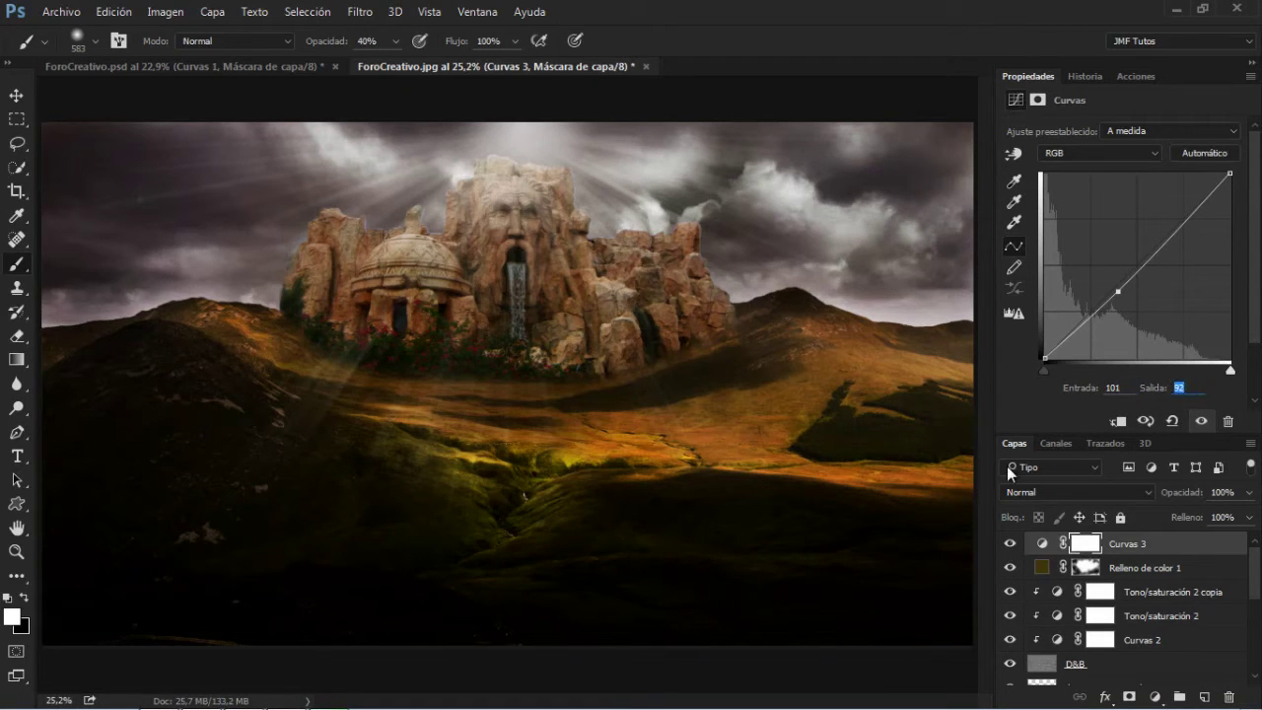
pyautogui.write('106')
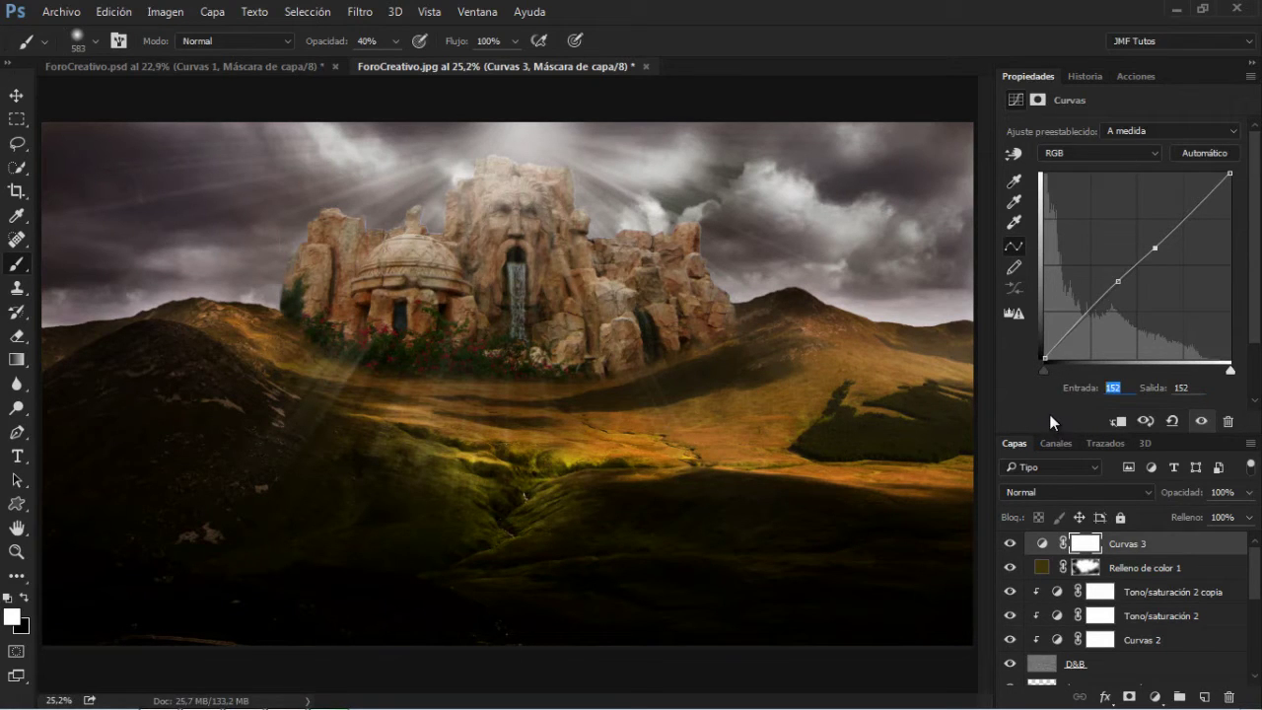
pyautogui.write('165')
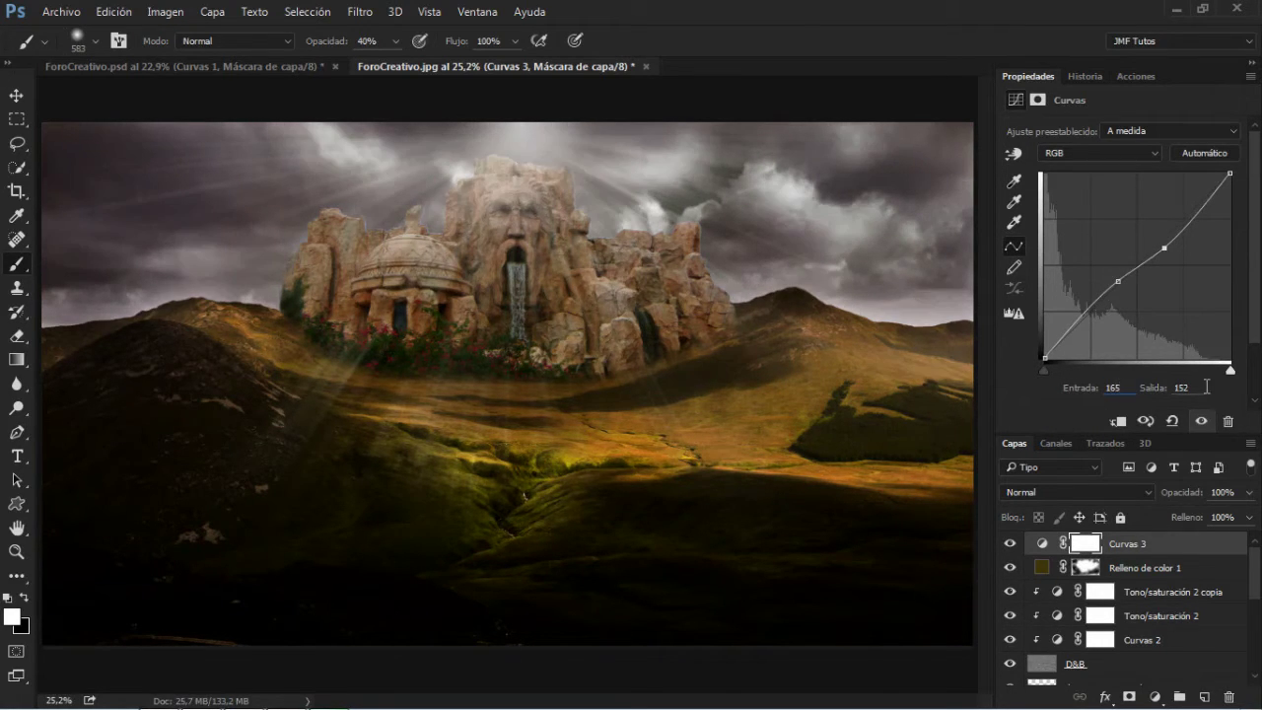
pyautogui.write('164')
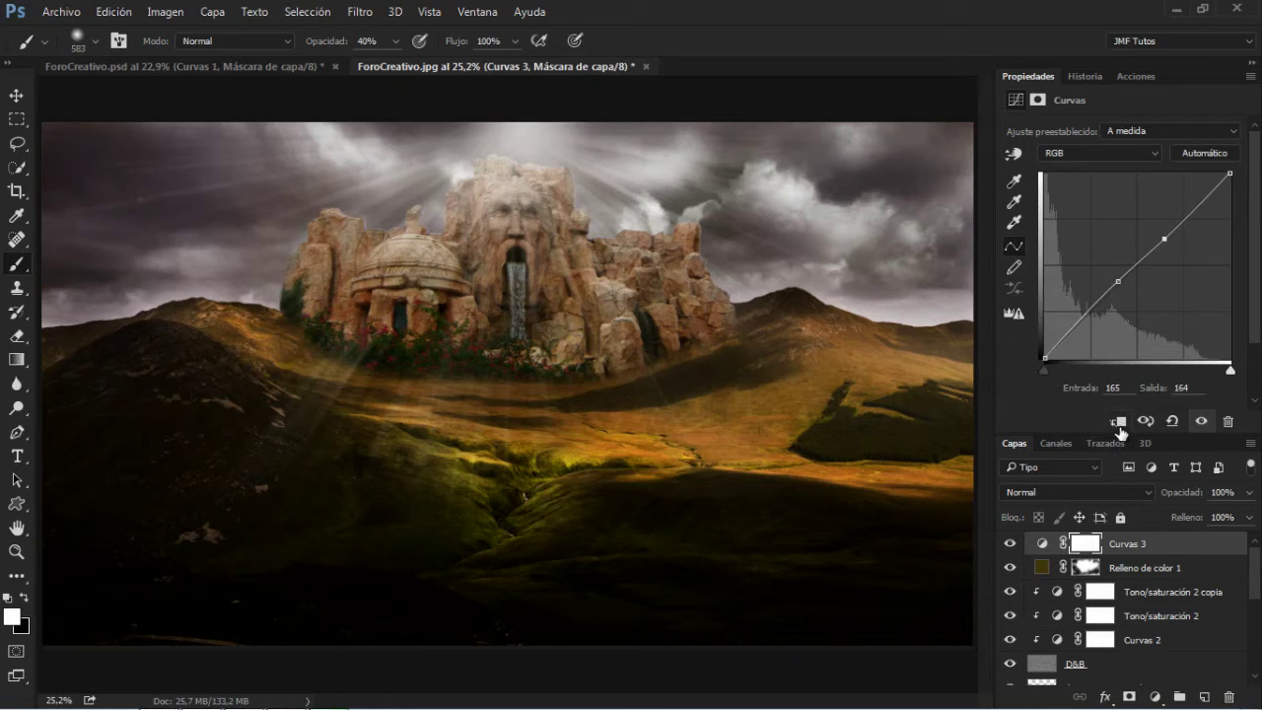
pyautogui.click(1118, 423)
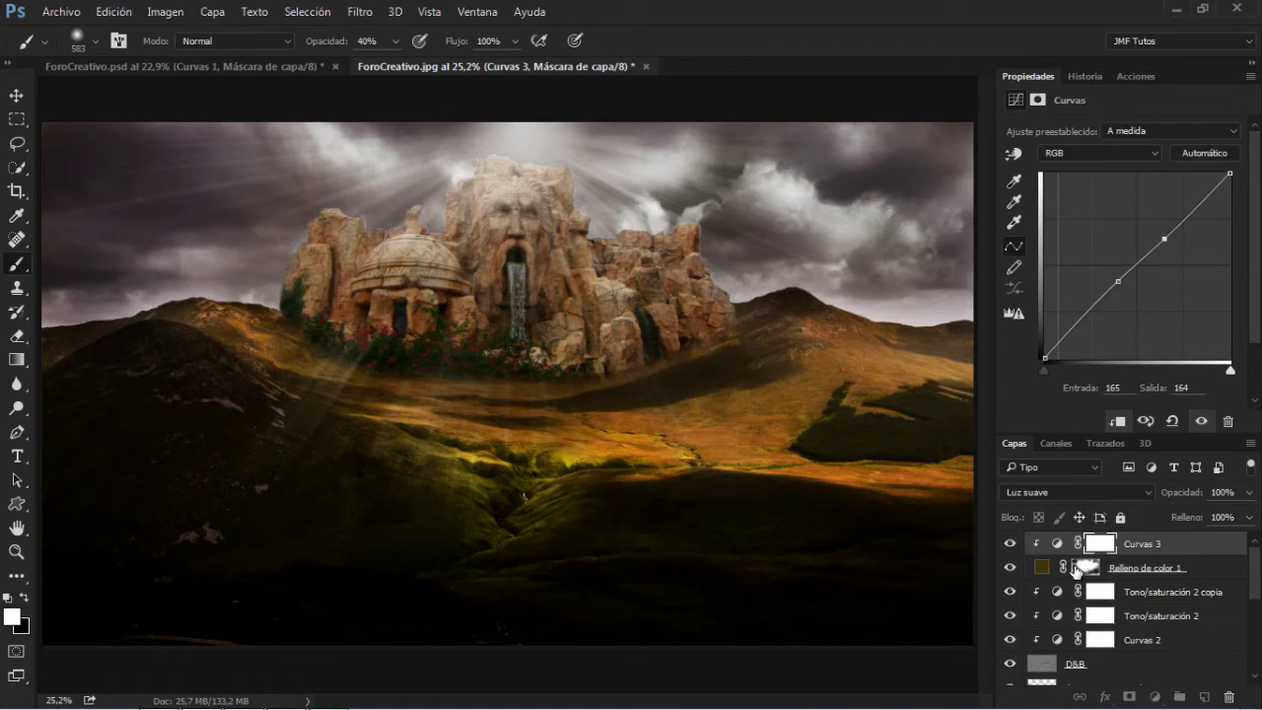
# - Paint black at 100% brush opacity on the Relleno de color 1 mask over the dark foreground valley
pyautogui.click(1077, 570)
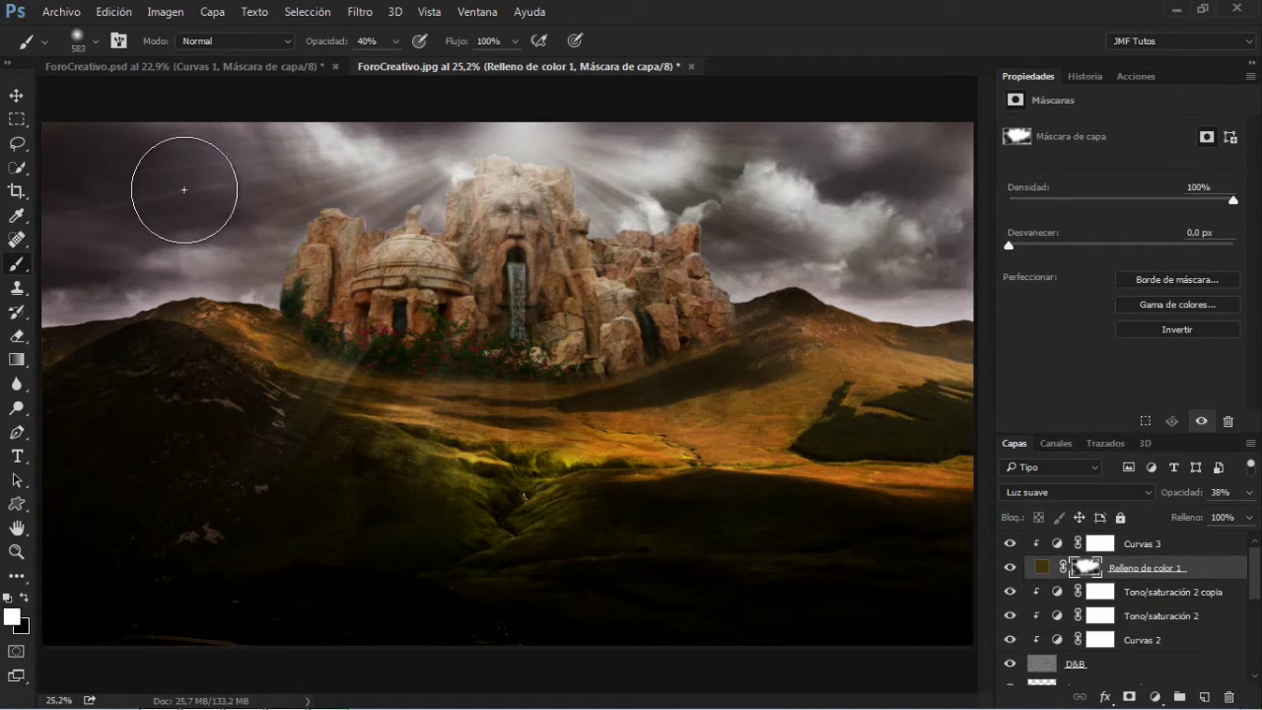
pyautogui.click(395, 41)
pyautogui.moveTo(394, 65); pyautogui.dragTo(444, 65)
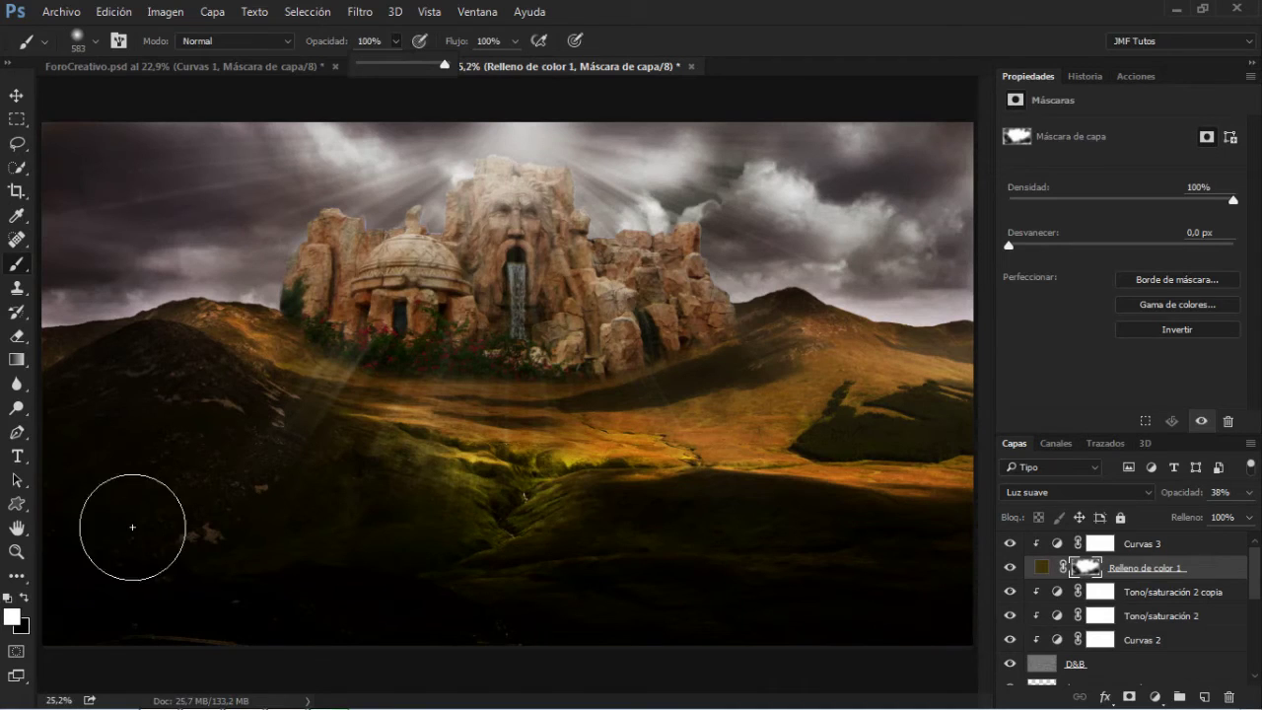
pyautogui.click(20, 597)
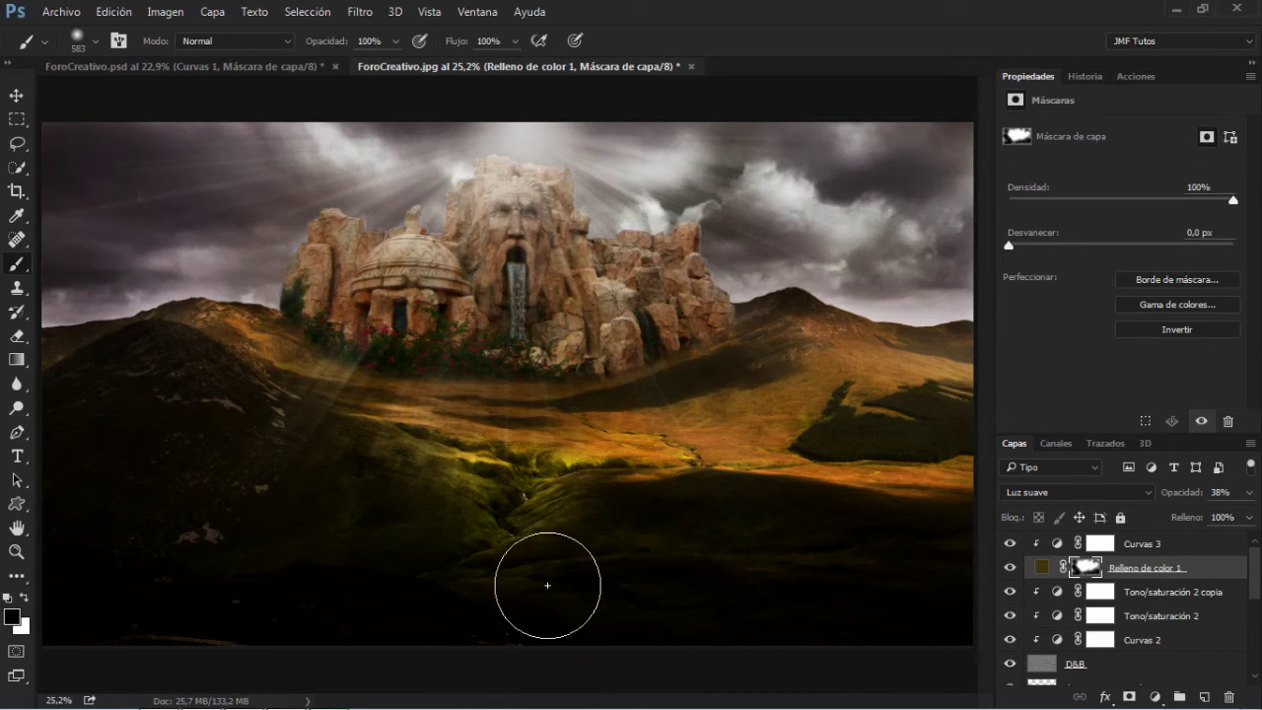
pyautogui.moveTo(539, 549)
pyautogui.mouseDown()
pyautogui.moveTo(493, 496)
pyautogui.moveTo(521, 514)
pyautogui.moveTo(516, 482)
pyautogui.moveTo(520, 528)
pyautogui.moveTo(531, 483)
pyautogui.moveTo(544, 528)
pyautogui.moveTo(566, 528)
pyautogui.moveTo(569, 566)
pyautogui.mouseUp()
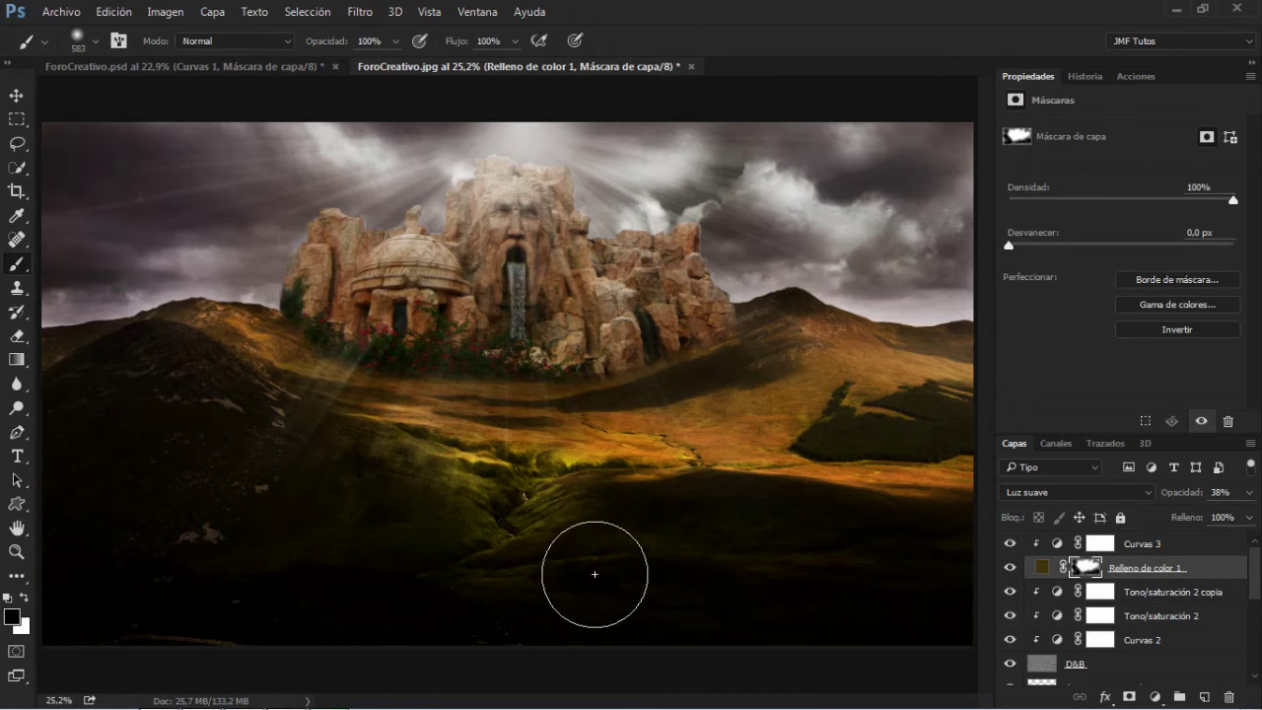
# - Raise the opacity of the rayos de sol layer to 91% and of Capa 1 to 83%
pyautogui.hotkey('alt', ']')
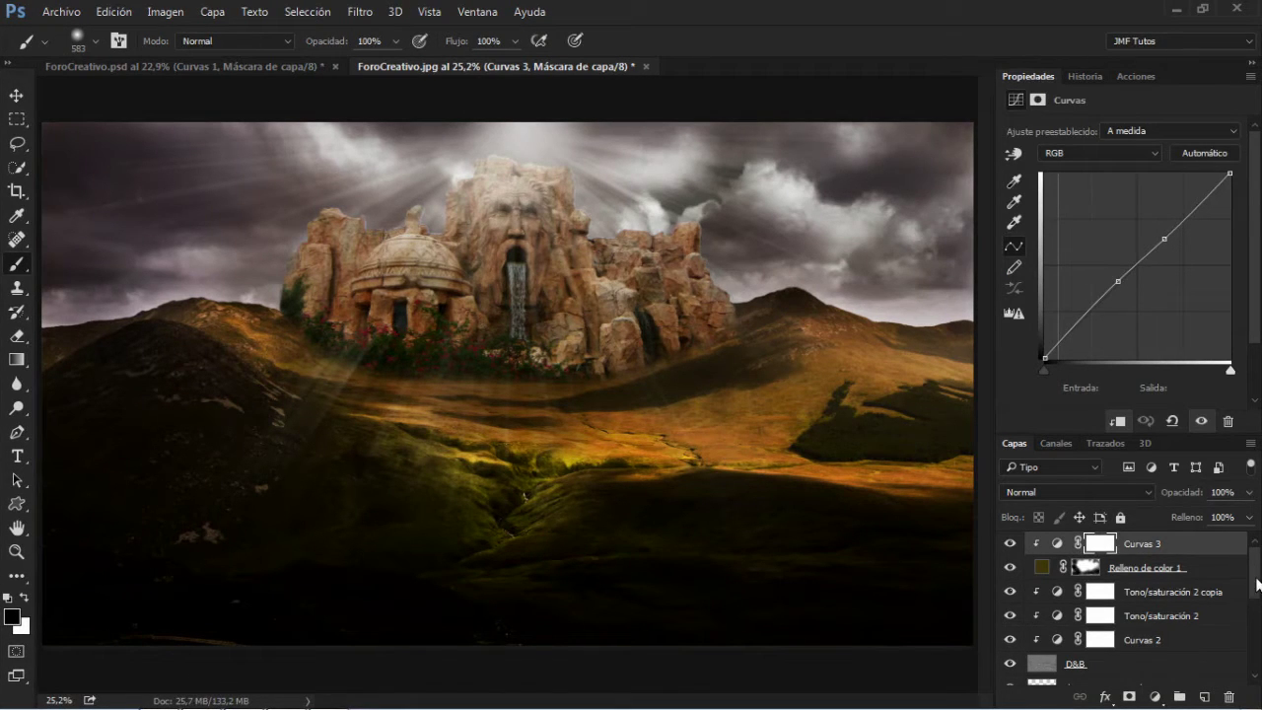
pyautogui.scroll(-5, 1258, 586)
pyautogui.click(1183, 614)
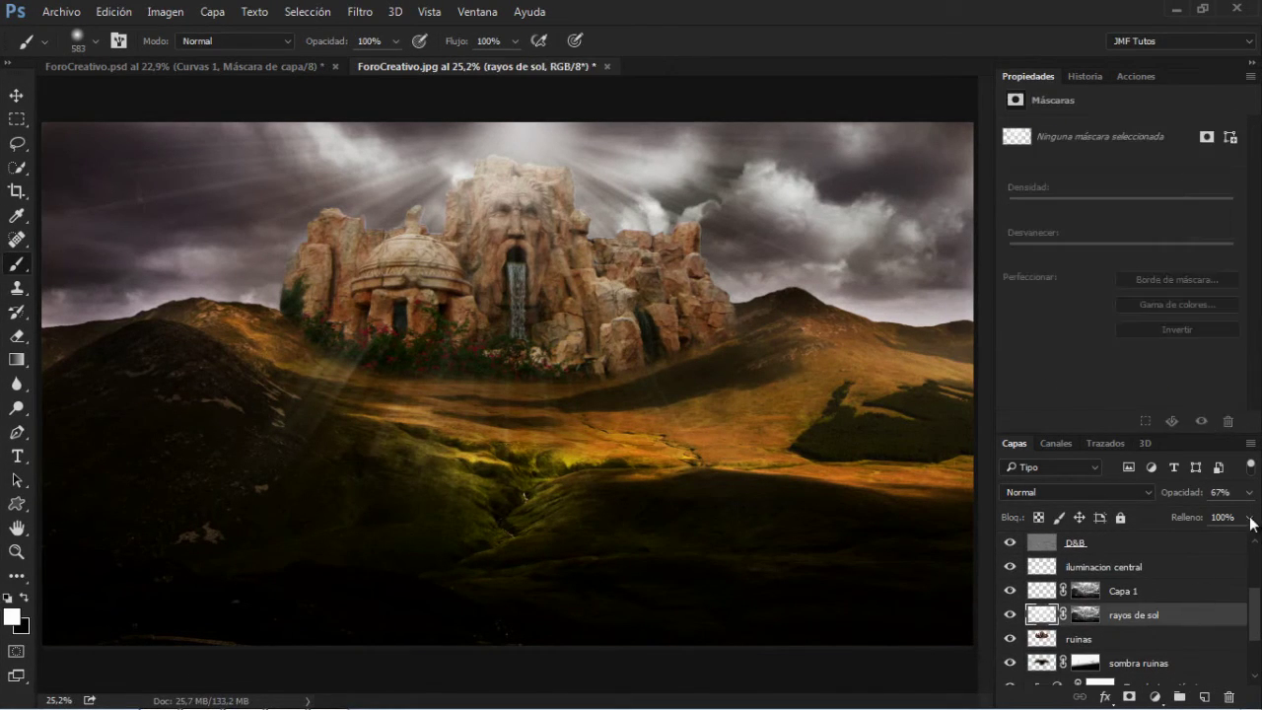
pyautogui.moveTo(1249, 492); pyautogui.dragTo(1241, 527)
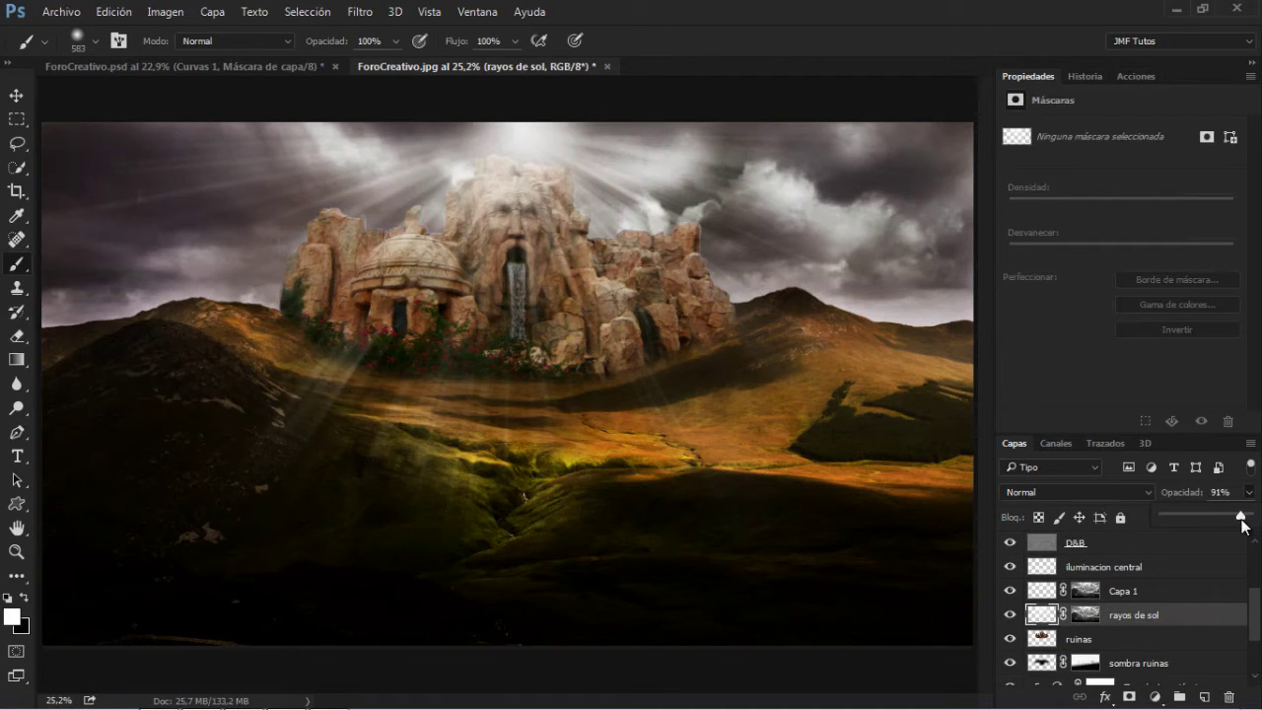
pyautogui.click(1174, 592)
pyautogui.moveTo(1231, 525); pyautogui.dragTo(1237, 524)
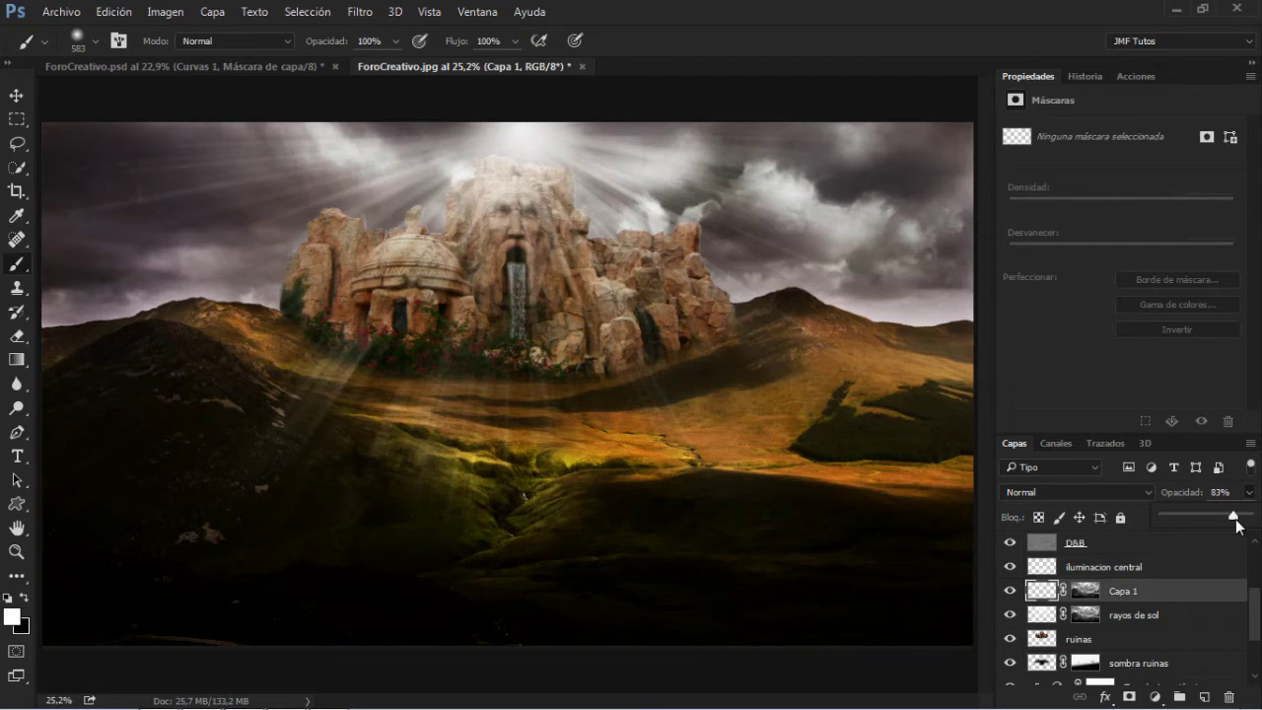
# - Duplicate the rayos de sol layer and lower the copy's opacity to 15%
pyautogui.click(1180, 616)
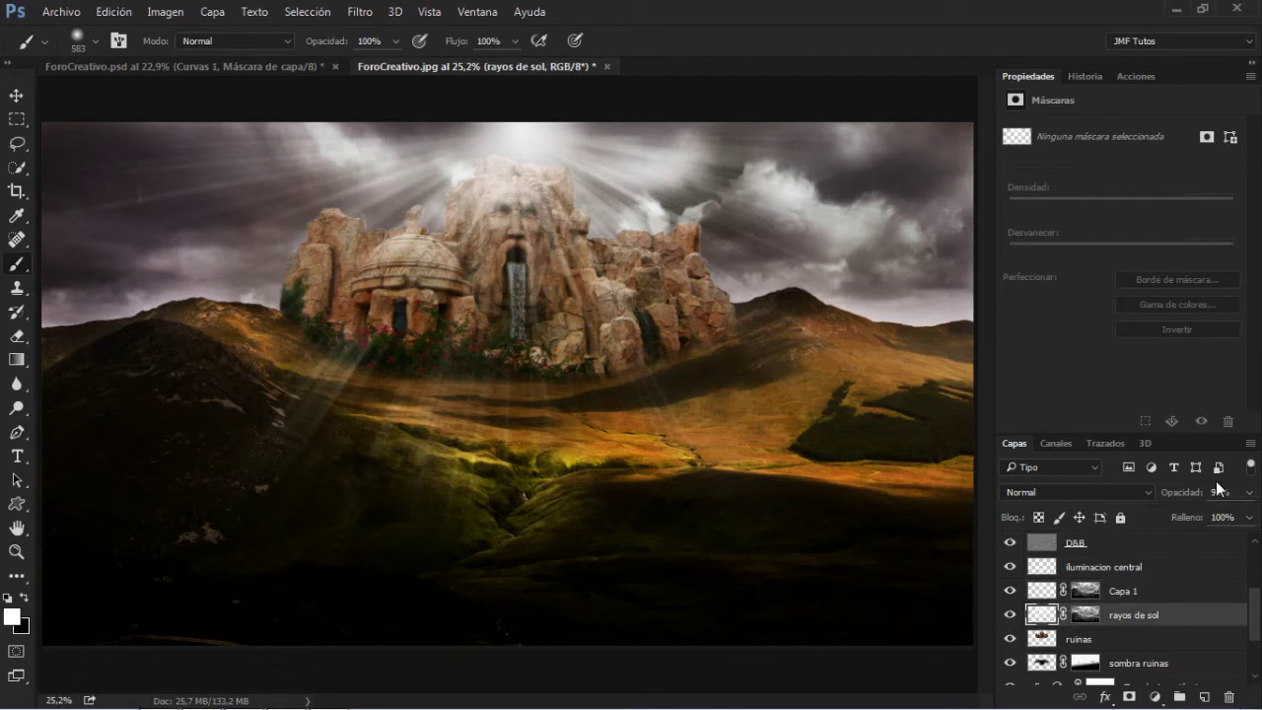
pyautogui.hotkey('ctrl', 'j')
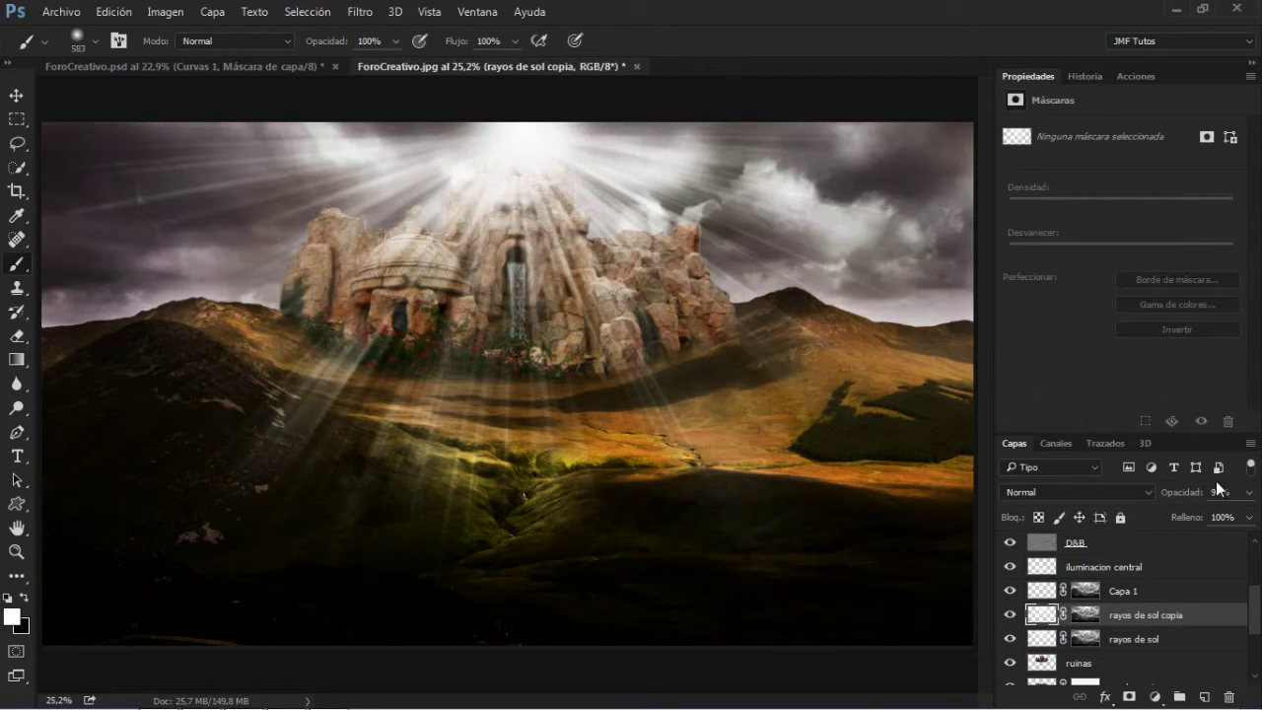
pyautogui.click(1248, 491)
pyautogui.moveTo(1208, 519); pyautogui.dragTo(1193, 518)
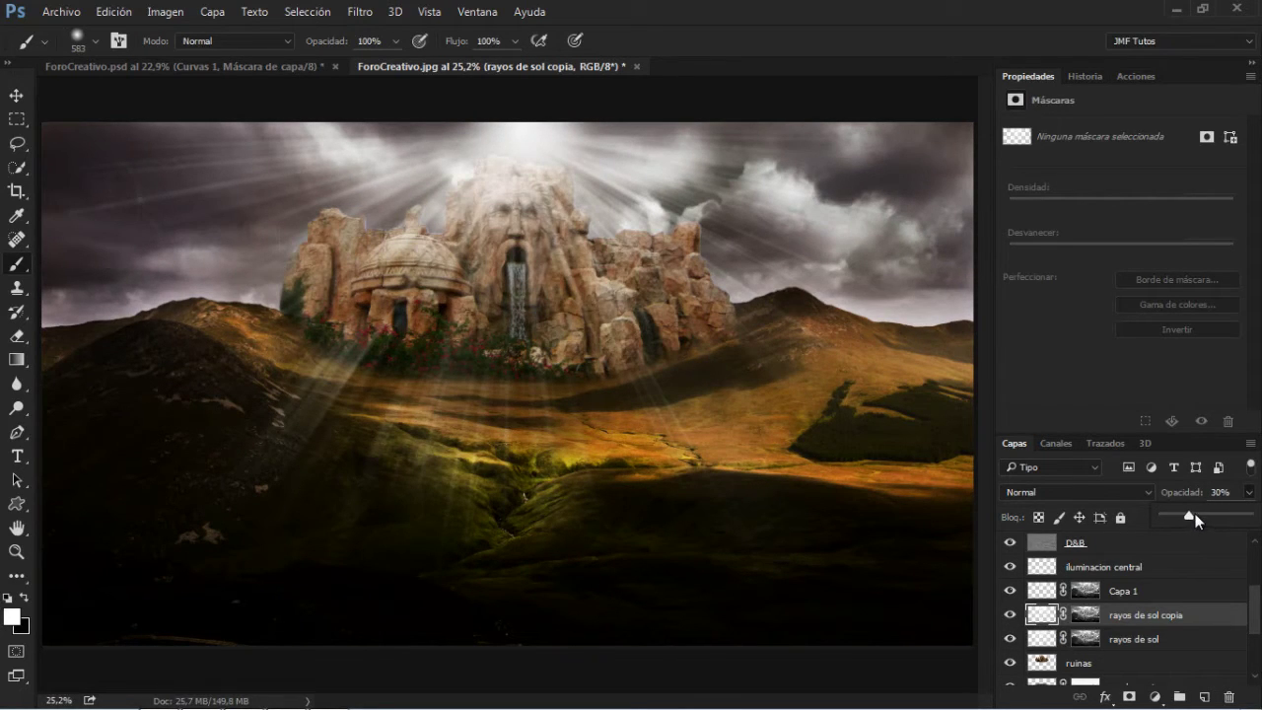
pyautogui.moveTo(1184, 516); pyautogui.dragTo(1181, 517)
# - Compare the image with and without rayos de sol copia and rayos de sol by toggling each layer's visibility
pyautogui.click(1009, 615)
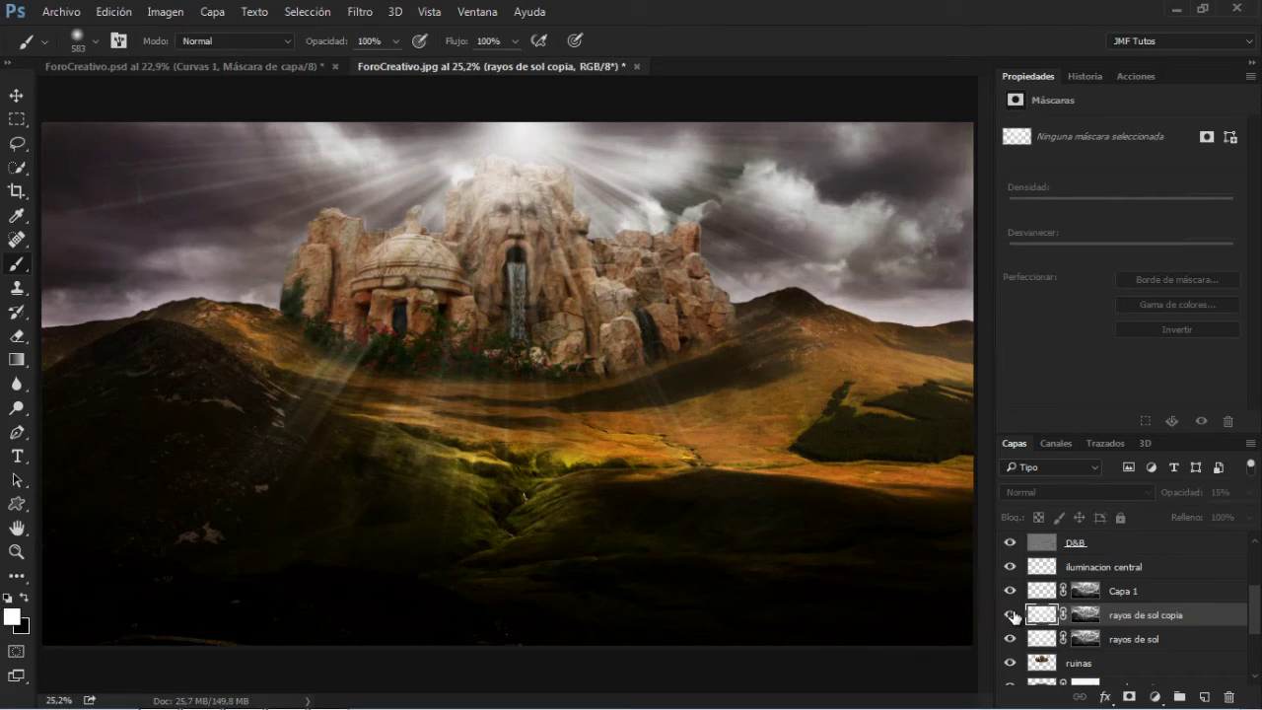
pyautogui.click(1010, 615)
pyautogui.click(1010, 639)
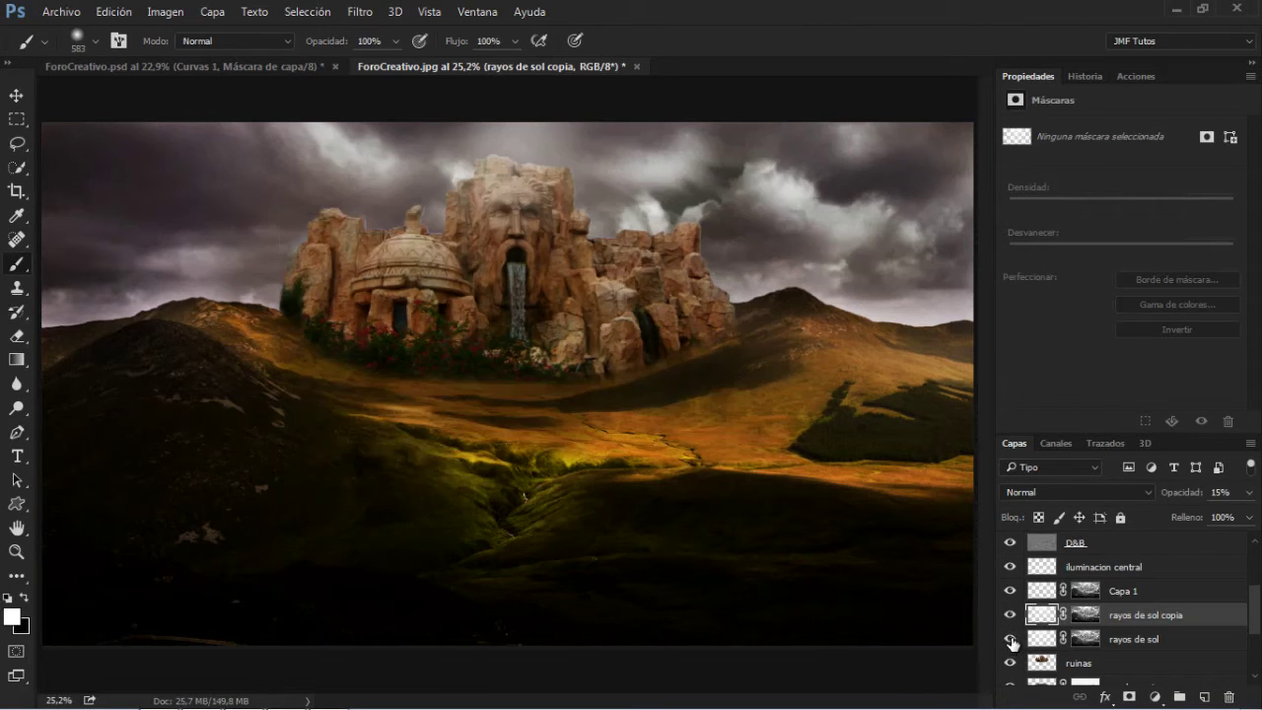
pyautogui.click(1010, 639)
# - Add a new empty layer directly above Curvas 3 at the top of the layer stack
pyautogui.click(1163, 594)
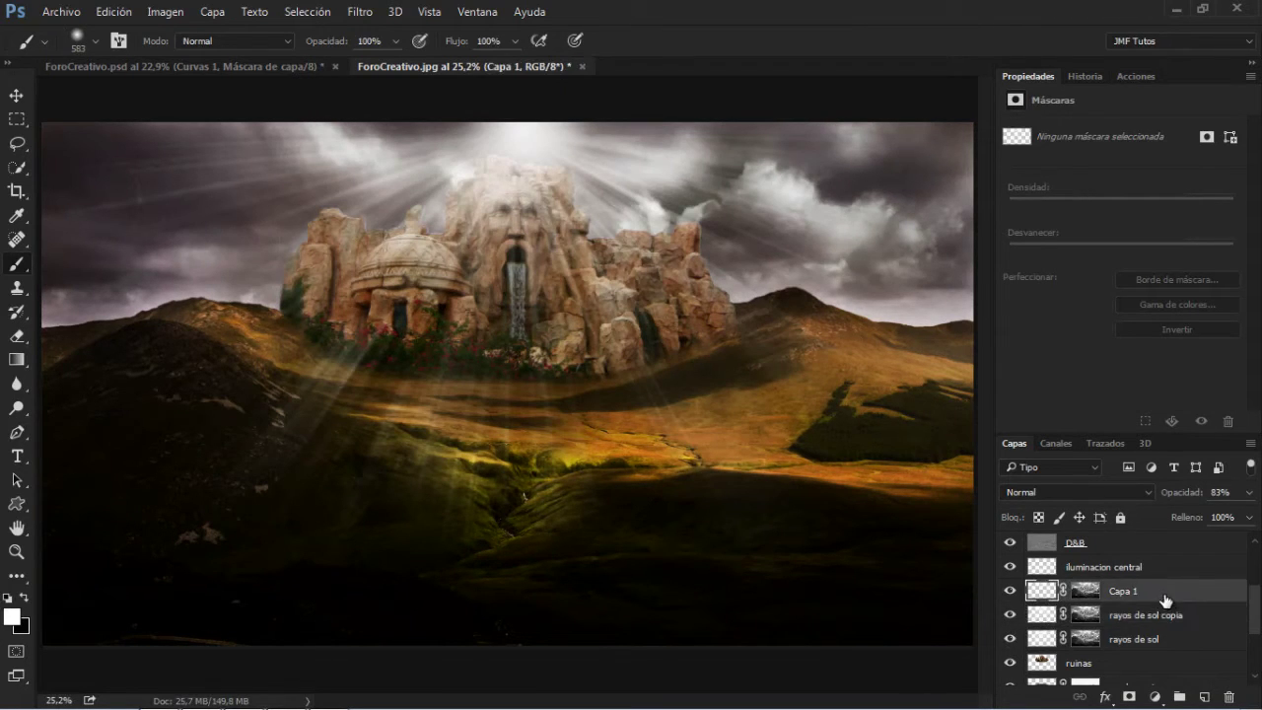
pyautogui.scroll(5, 1259, 609)
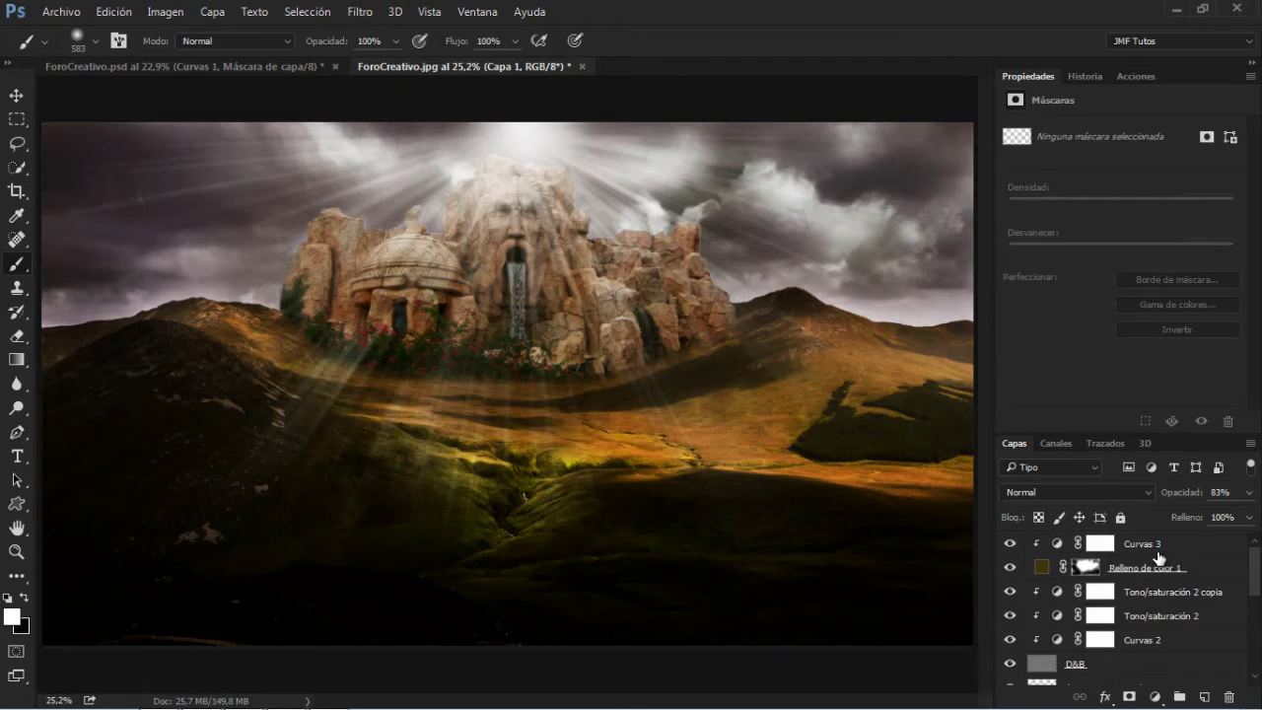
pyautogui.click(1159, 547)
pyautogui.press('x')
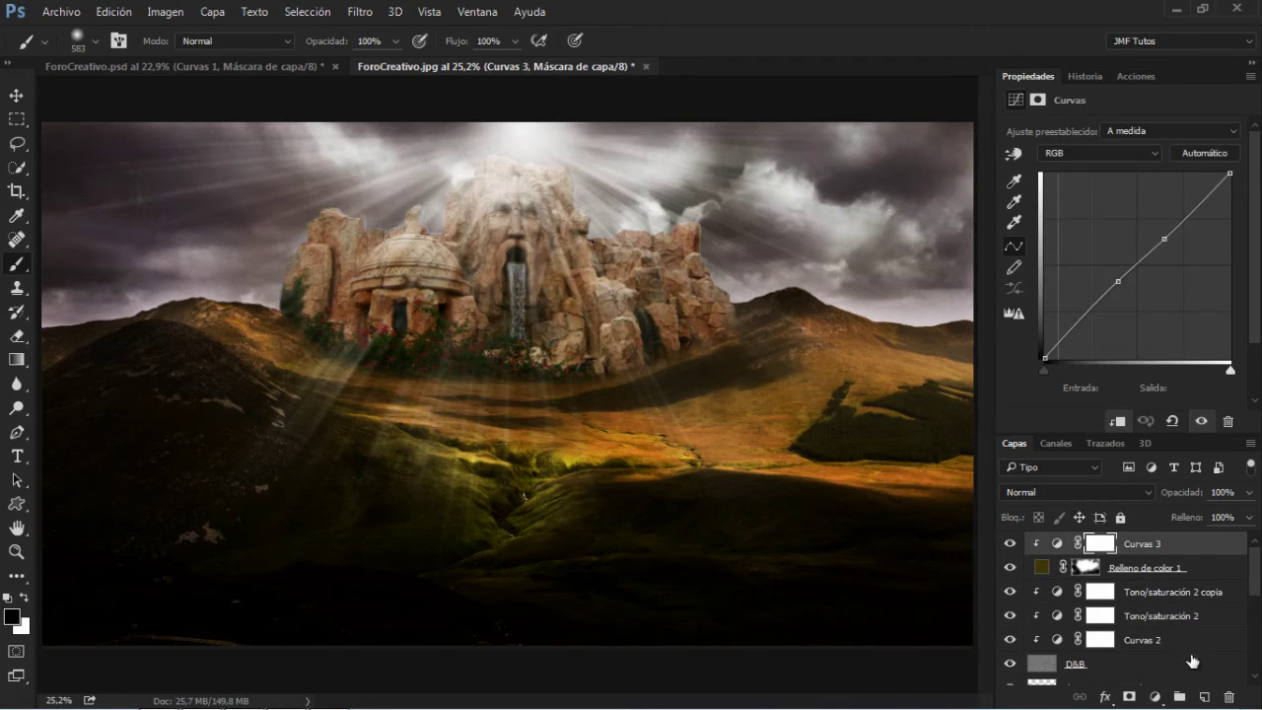
pyautogui.click(1203, 697)
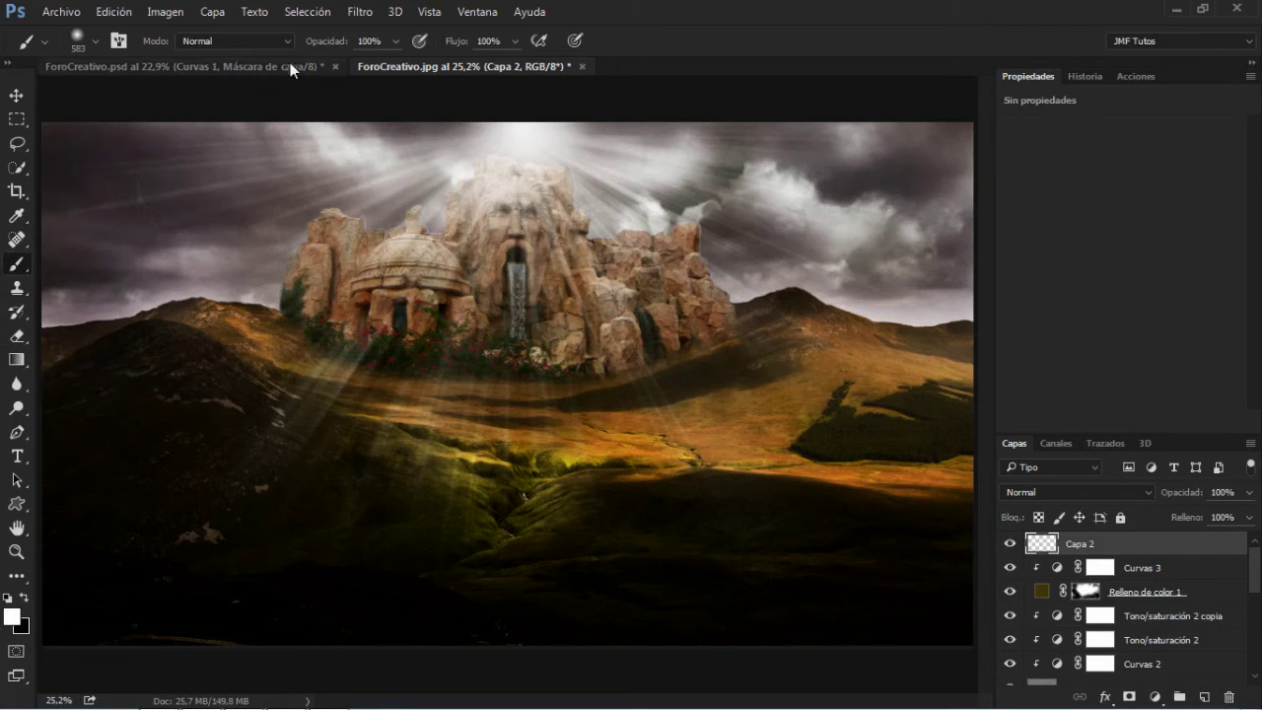
# - Choose the 1788 px lightning brush preset and reduce its size to about 977 px
pyautogui.click(96, 40)
pyautogui.click(35, 179)
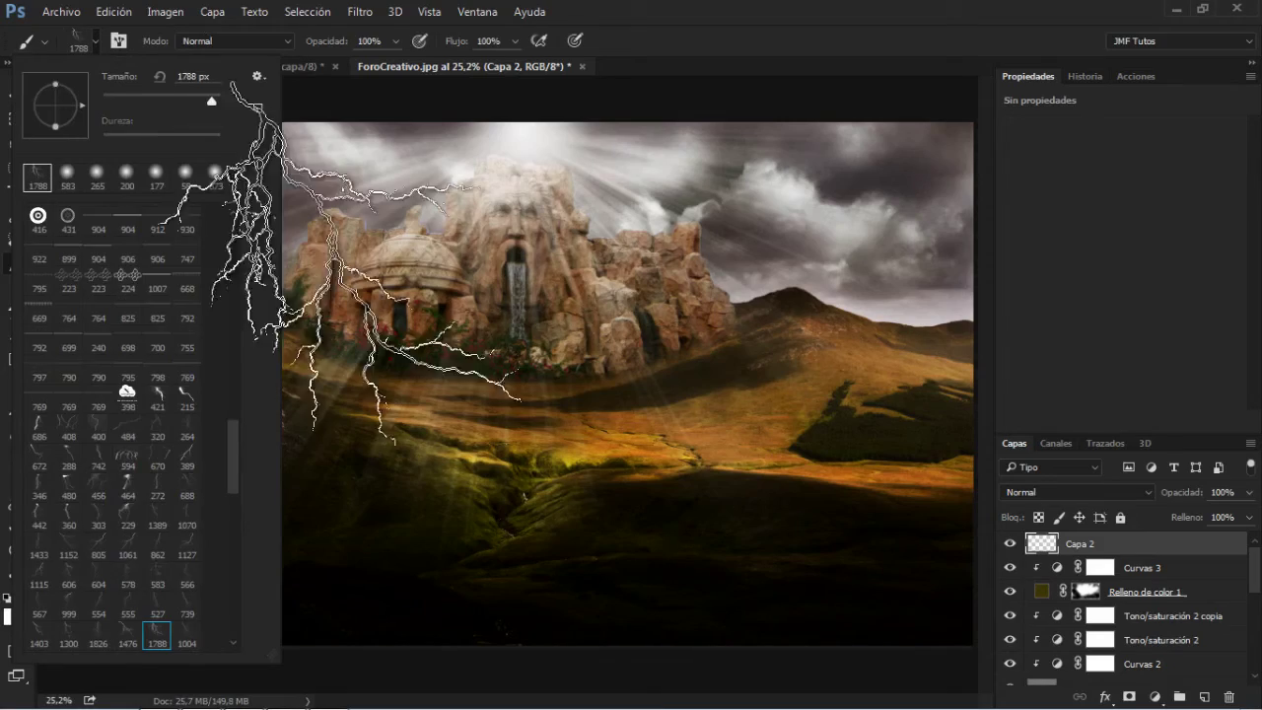
pyautogui.click(703, 31)
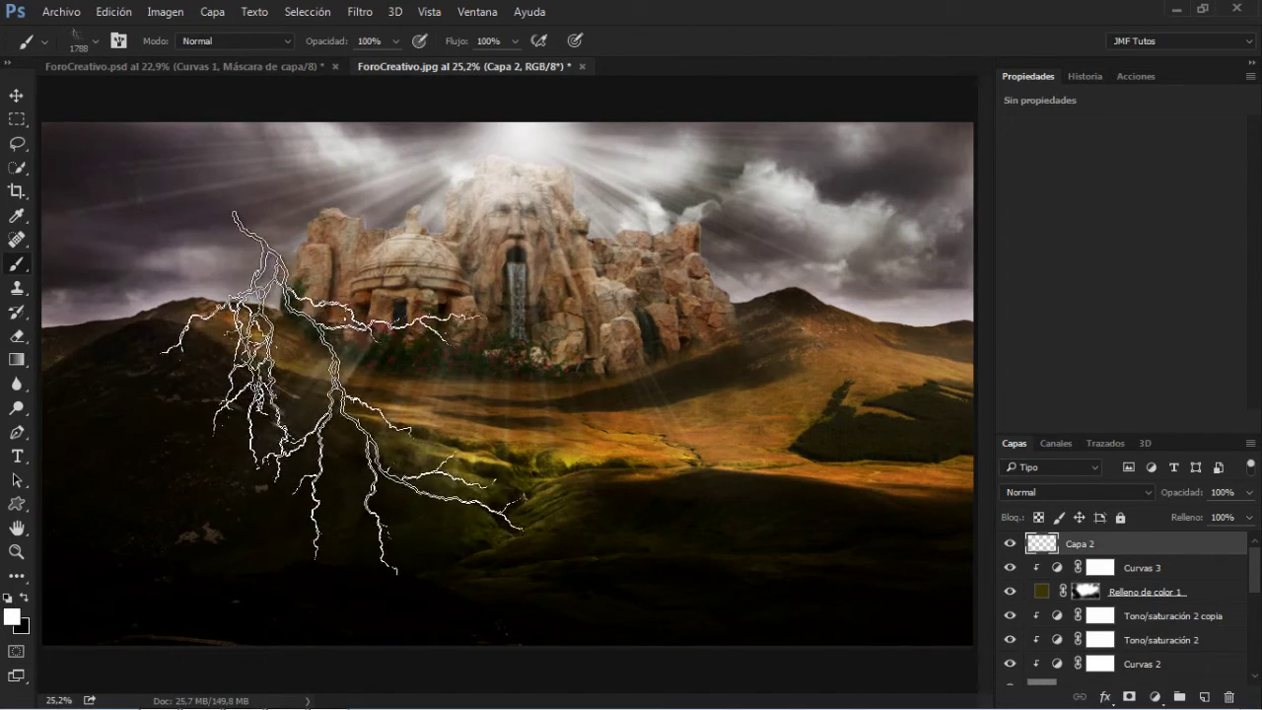
pyautogui.moveTo(384, 404)
pyautogui.mouseDown()
pyautogui.moveTo(304, 383)
pyautogui.moveTo(230, 332)
pyautogui.mouseUp()
pyautogui.keyDown('alt'); pyautogui.click(230, 331); pyautogui.keyUp('alt')
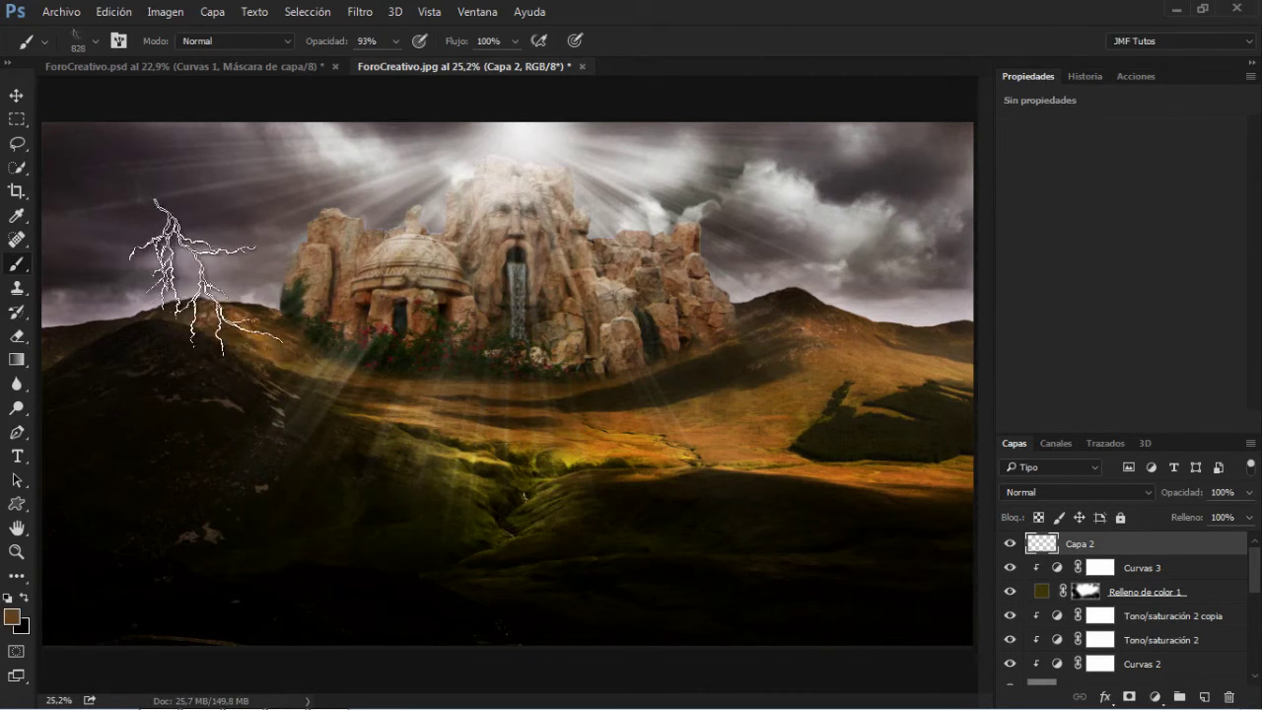
pyautogui.moveTo(178, 216); pyautogui.dragTo(203, 242)
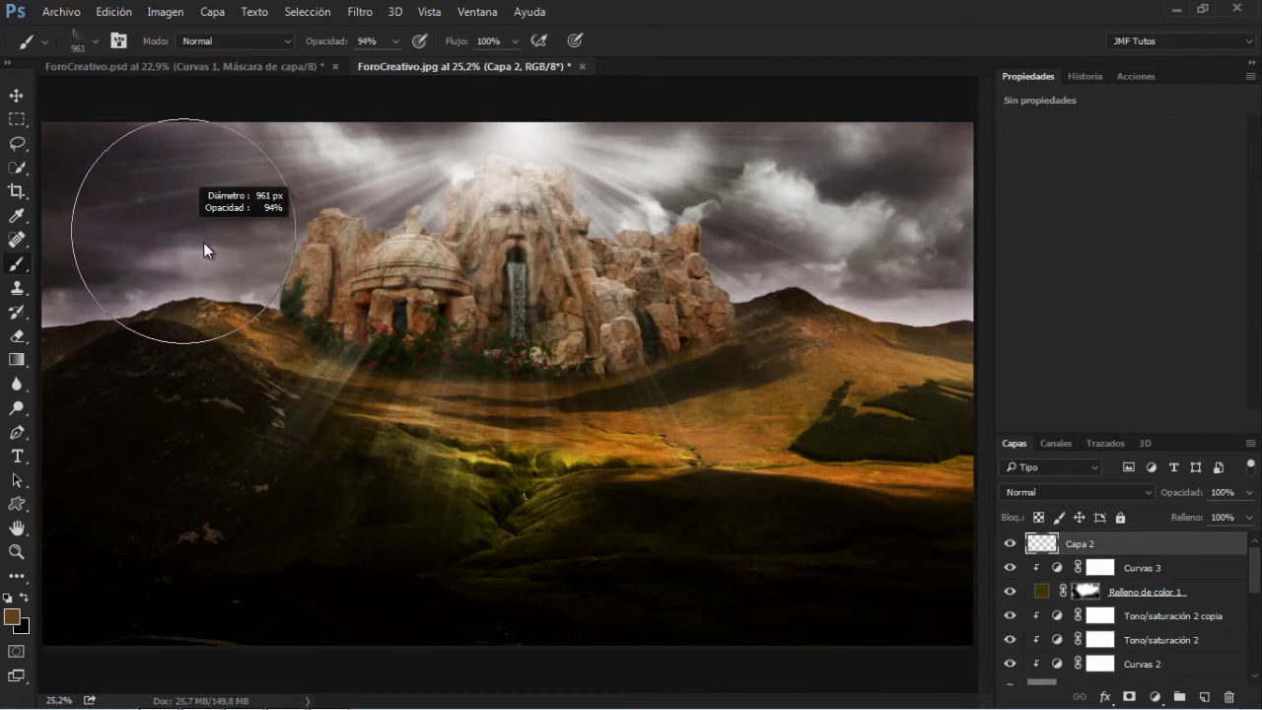
# - Stamp a white lightning bolt on Capa 2 in the sky above the left hill, undoing the brown attempt
pyautogui.click(138, 202)
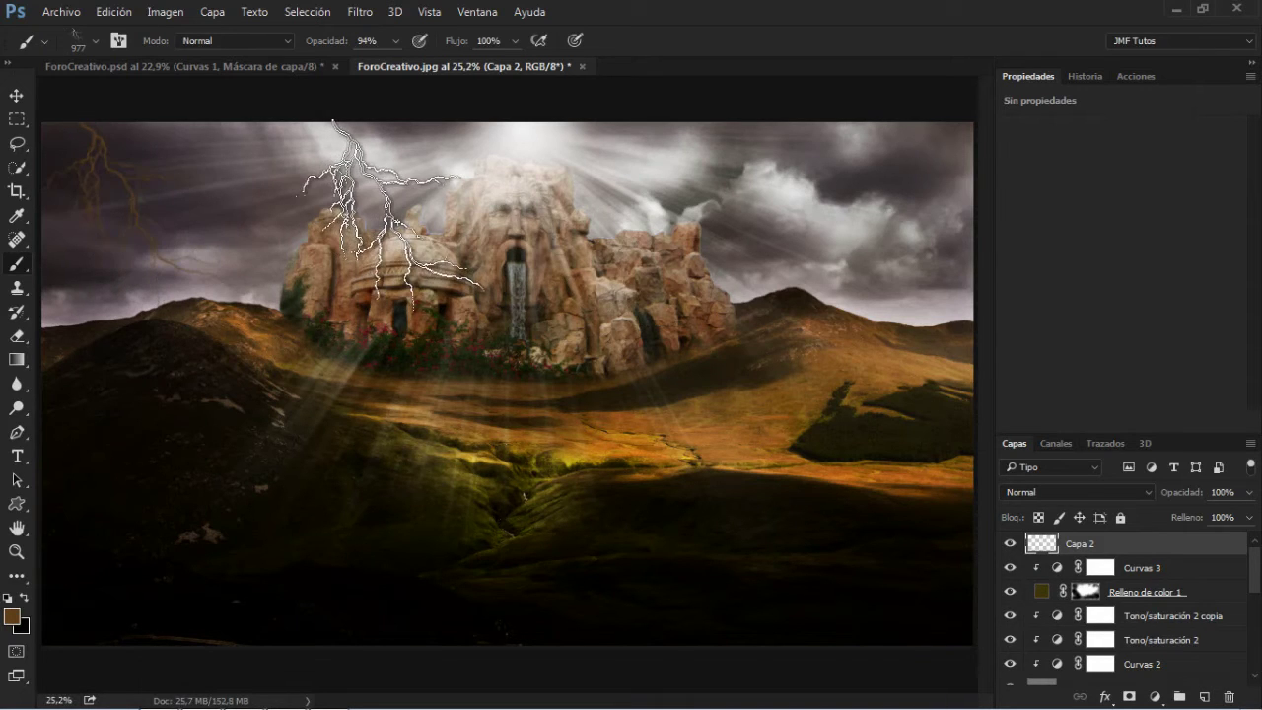
pyautogui.hotkey('ctrl', 'z')
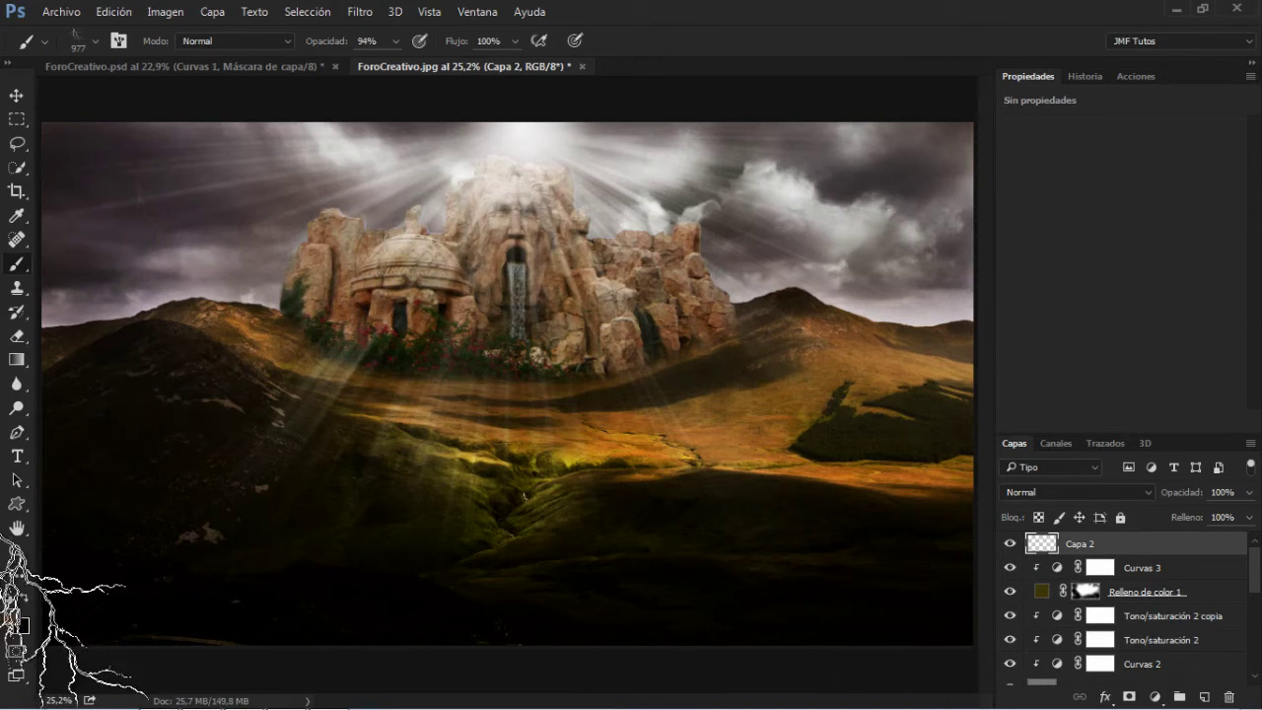
pyautogui.press('d')
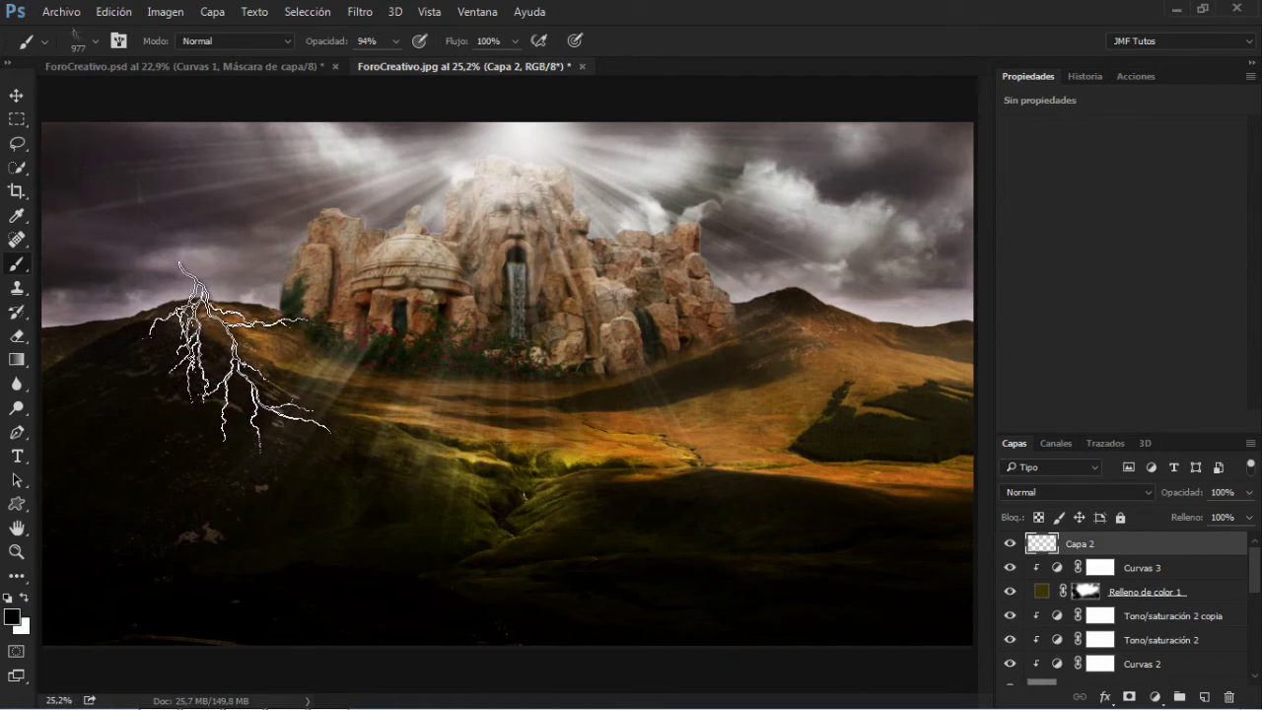
pyautogui.press('x')
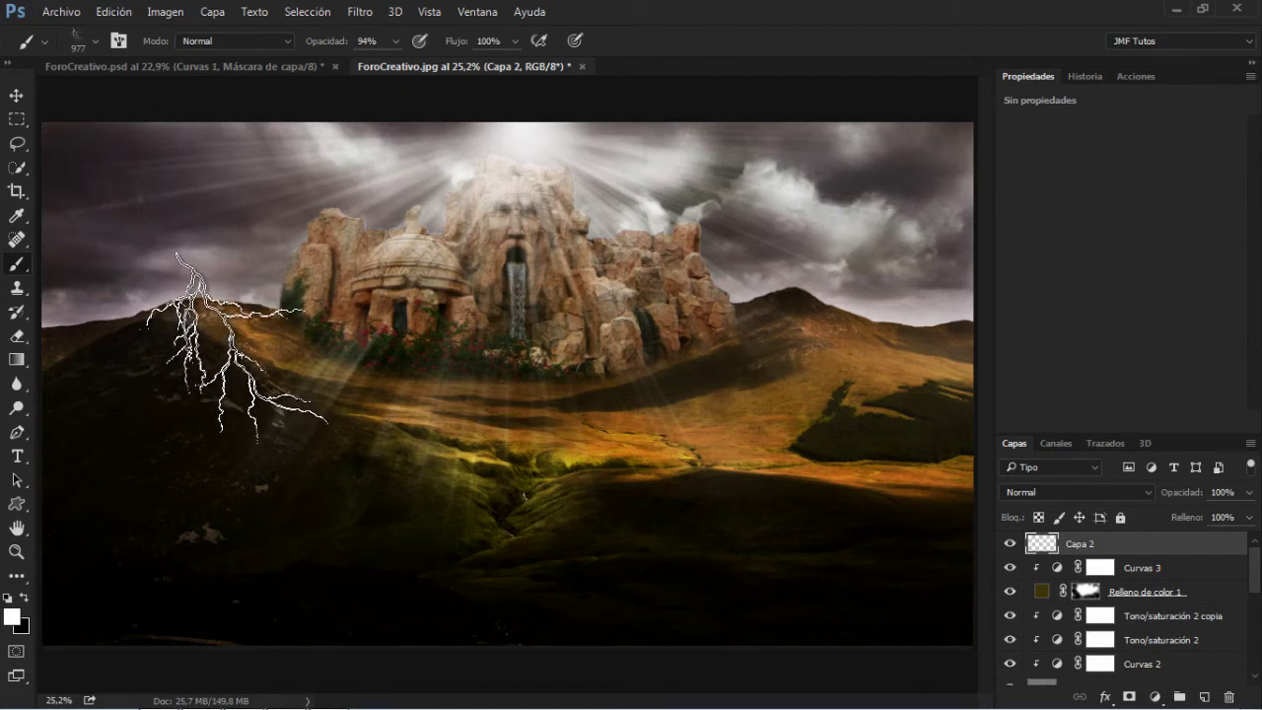
pyautogui.click(145, 212)
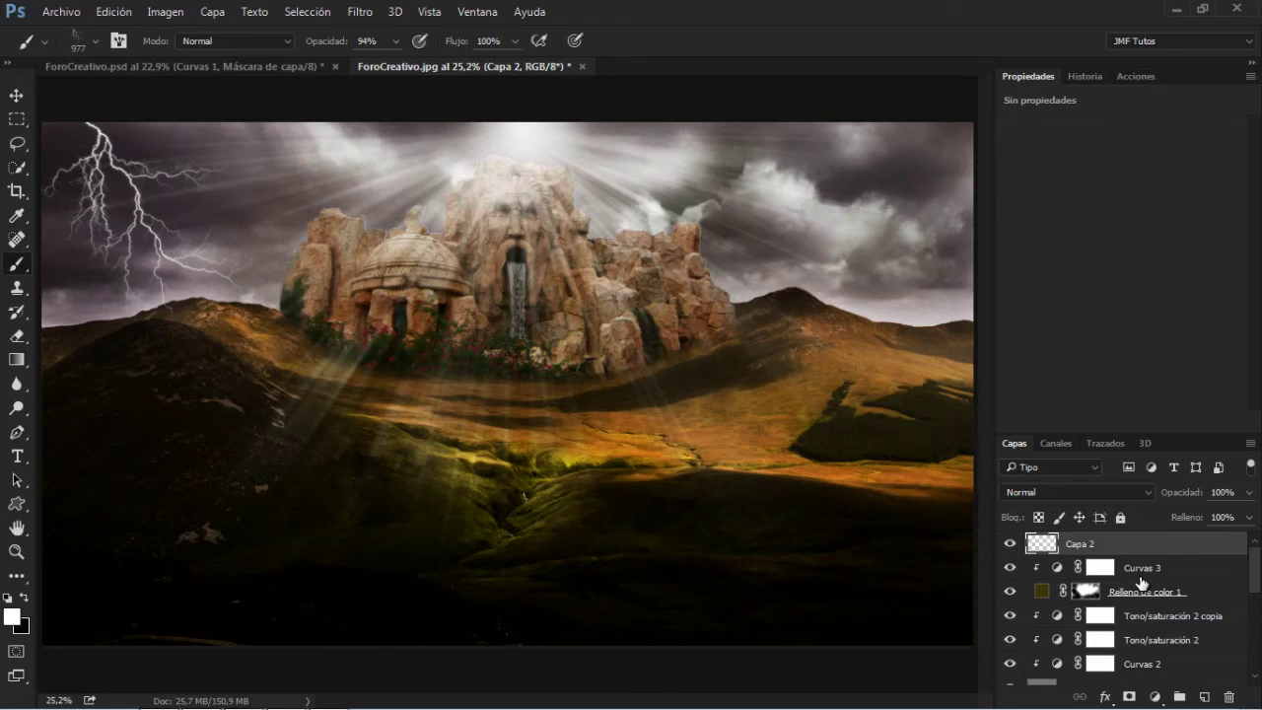
# - Enable the Resplandor exterior layer style on the lightning layer Capa 2
pyautogui.click(1106, 696)
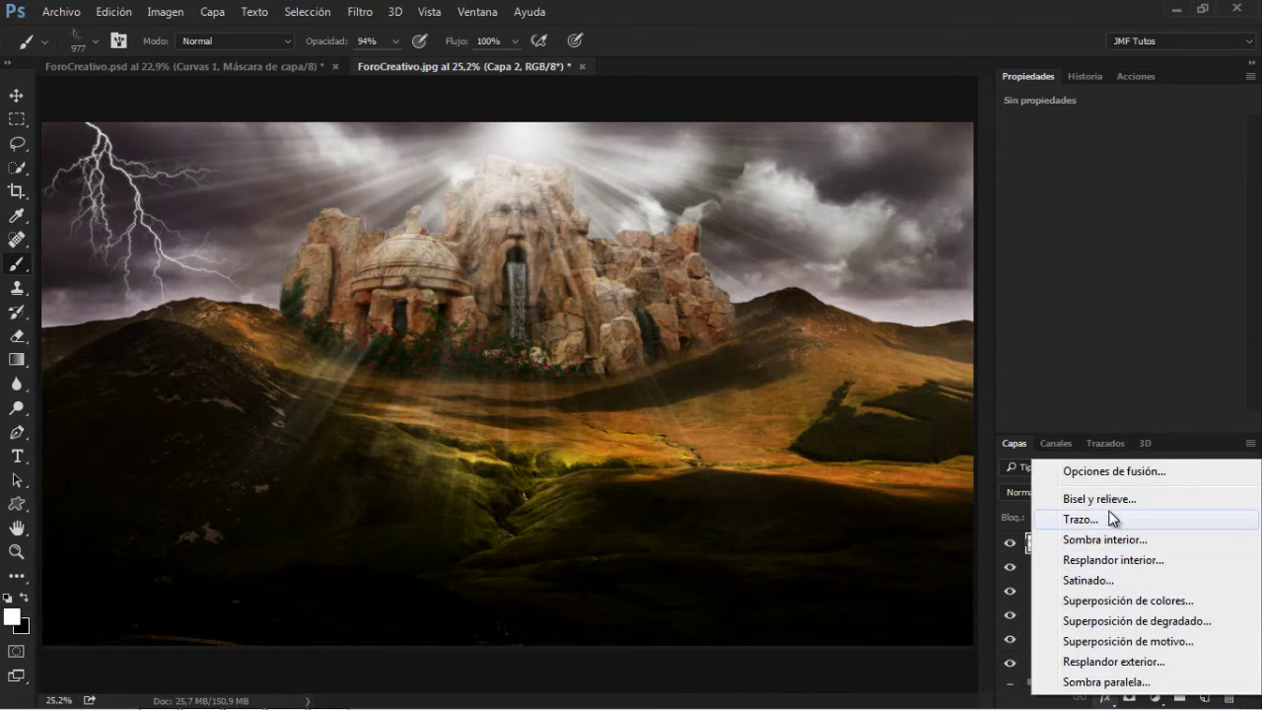
pyautogui.click(1117, 472)
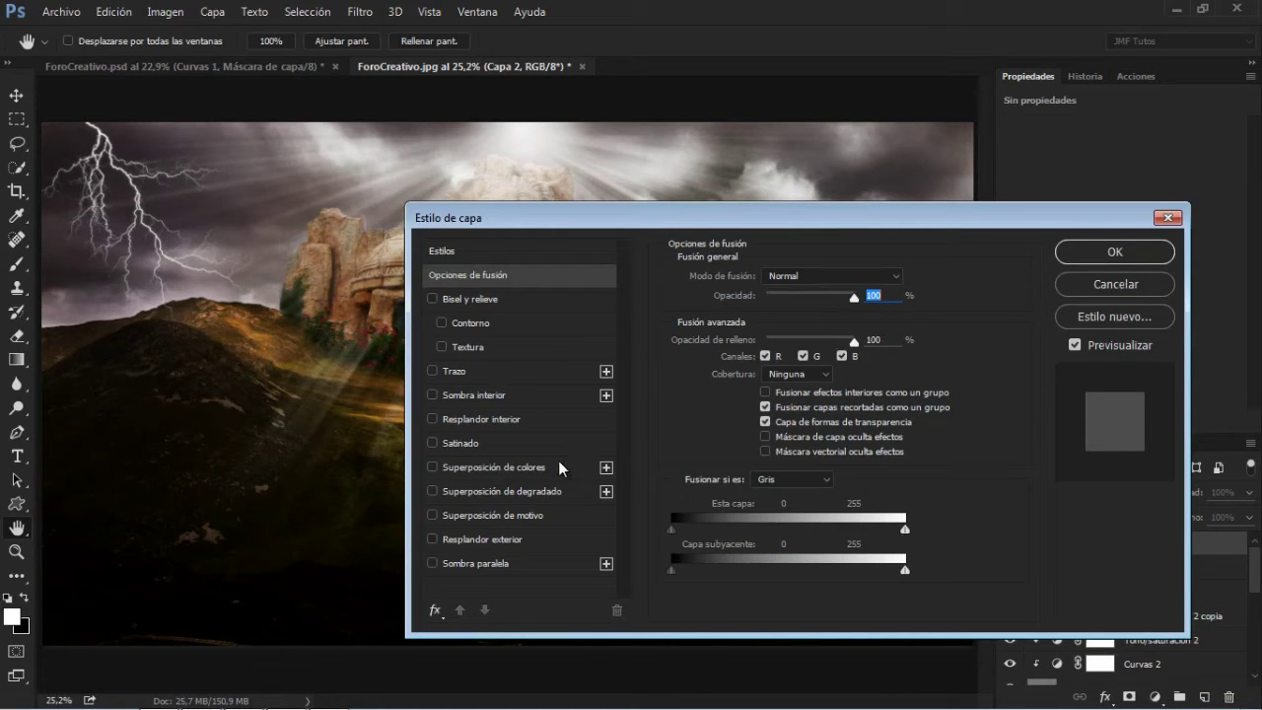
pyautogui.click(433, 539)
pyautogui.click(483, 540)
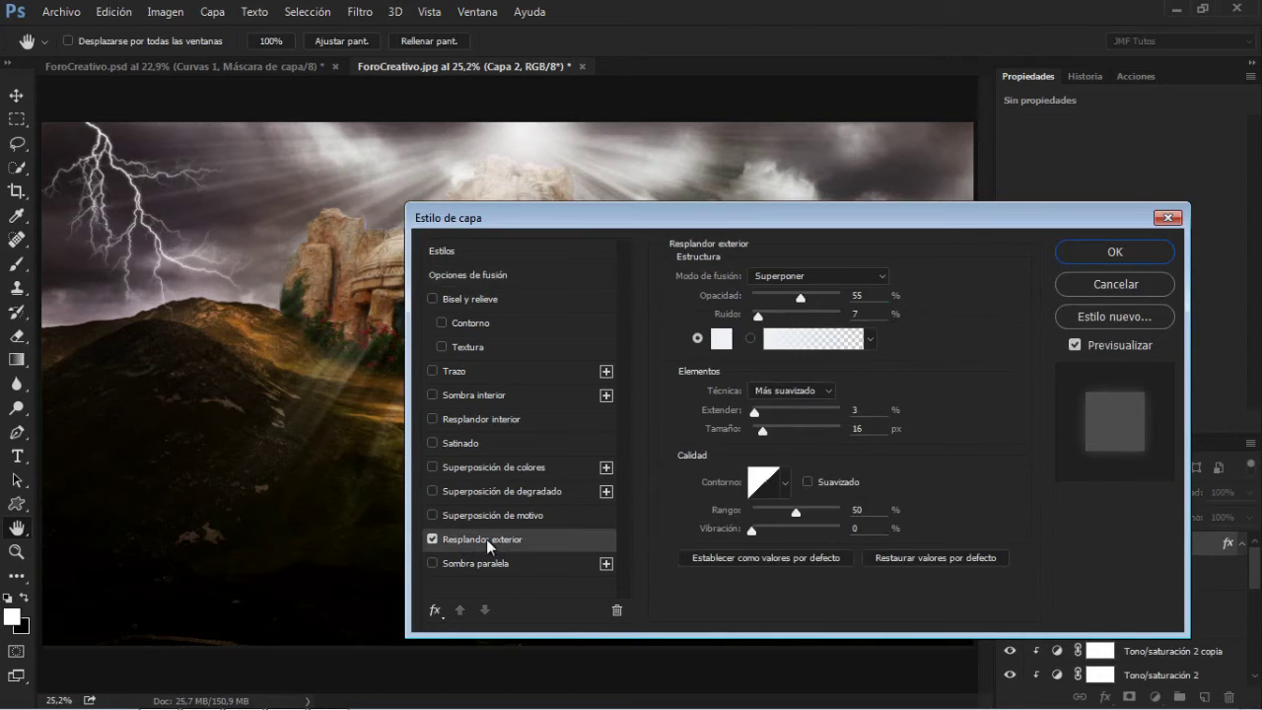
# - Set the outer glow colour to the blue #3fa1ce
pyautogui.click(719, 340)
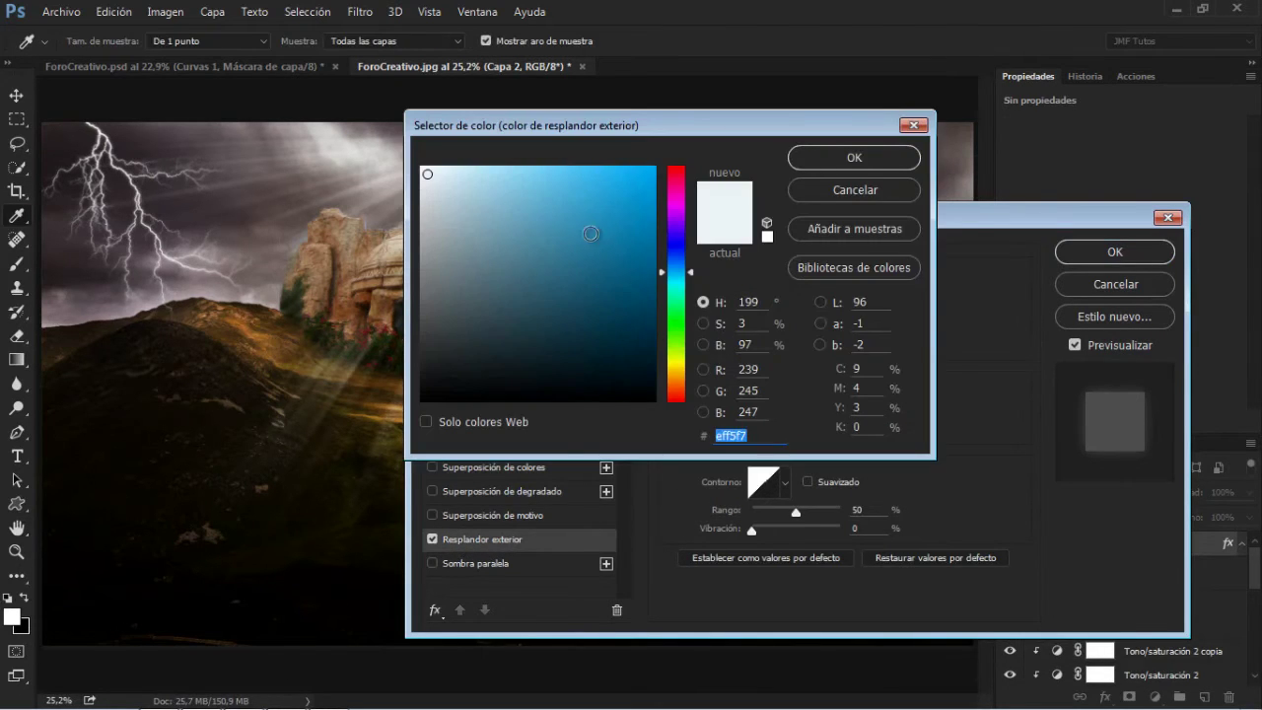
pyautogui.click(579, 204)
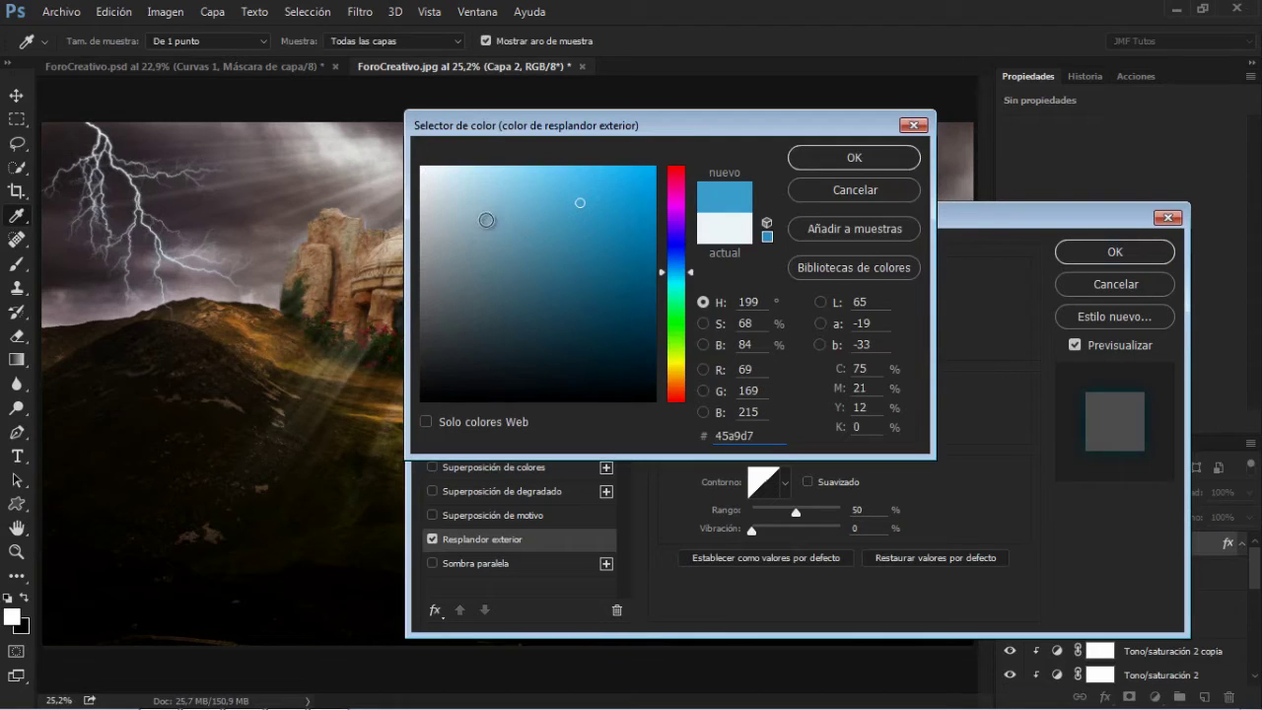
pyautogui.click(537, 206)
pyautogui.moveTo(535, 204)
pyautogui.mouseDown()
pyautogui.moveTo(555, 251)
pyautogui.moveTo(569, 236)
pyautogui.mouseUp()
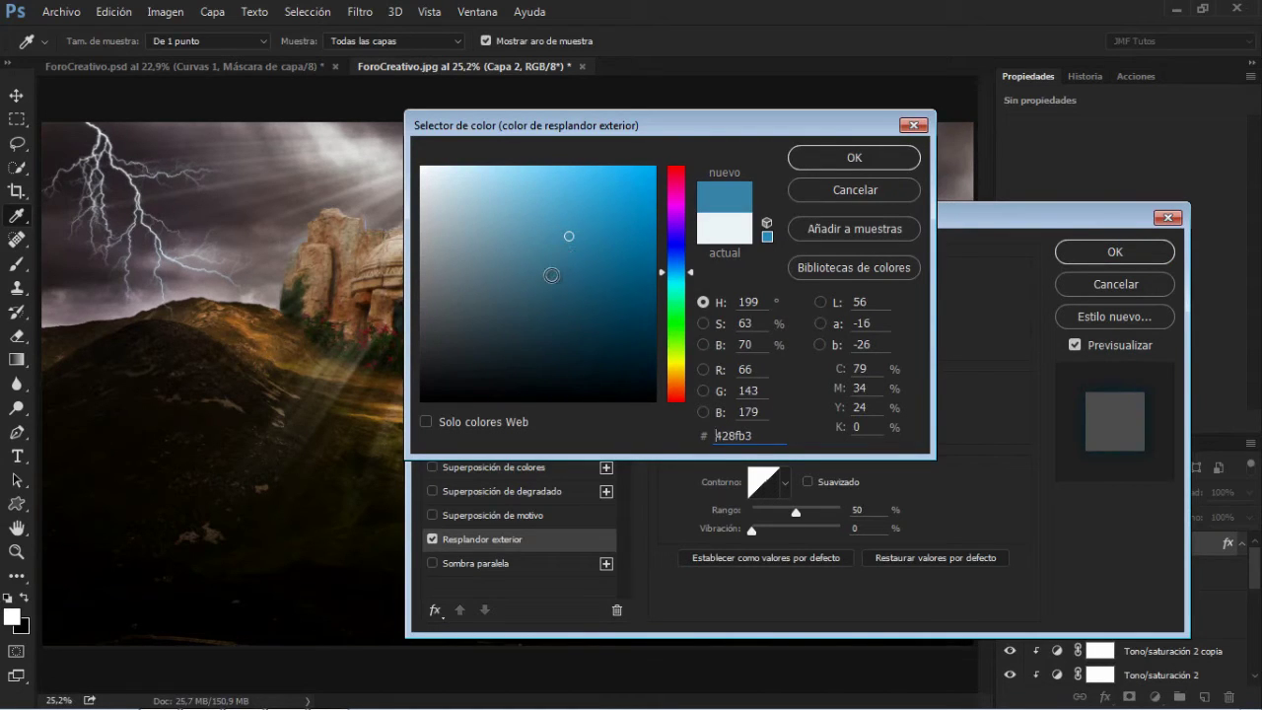
pyautogui.click(583, 211)
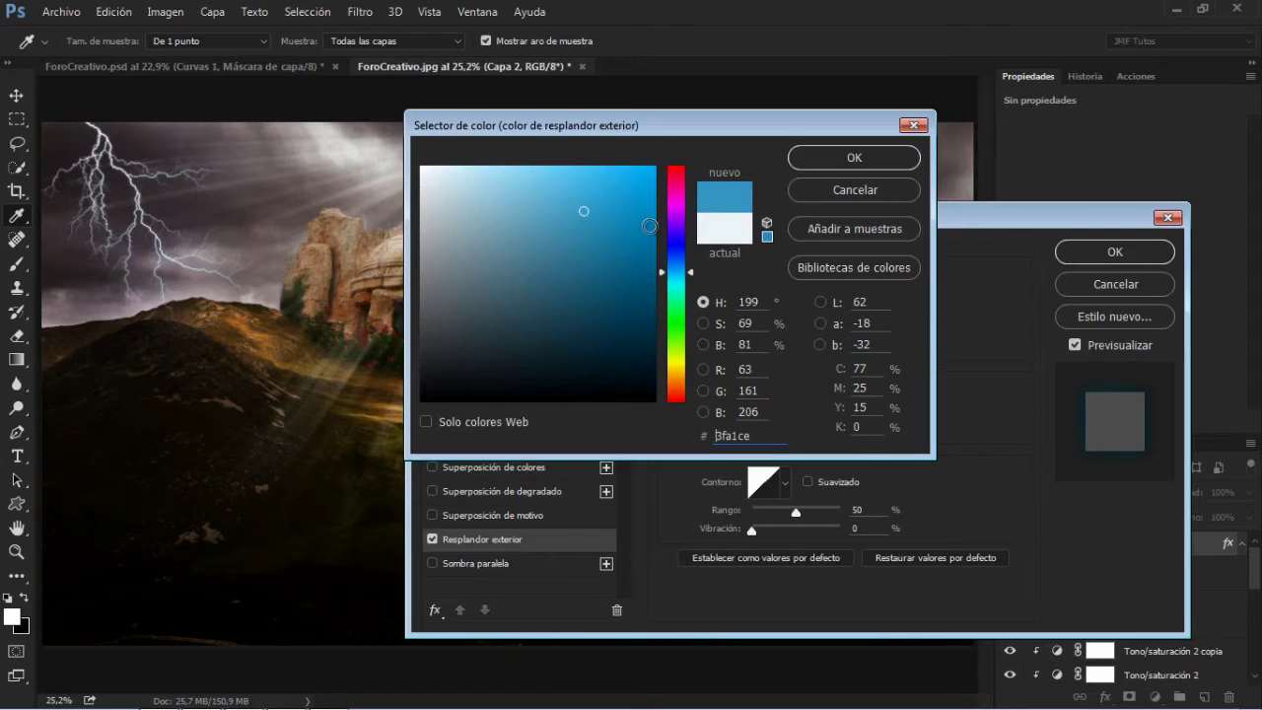
pyautogui.click(850, 156)
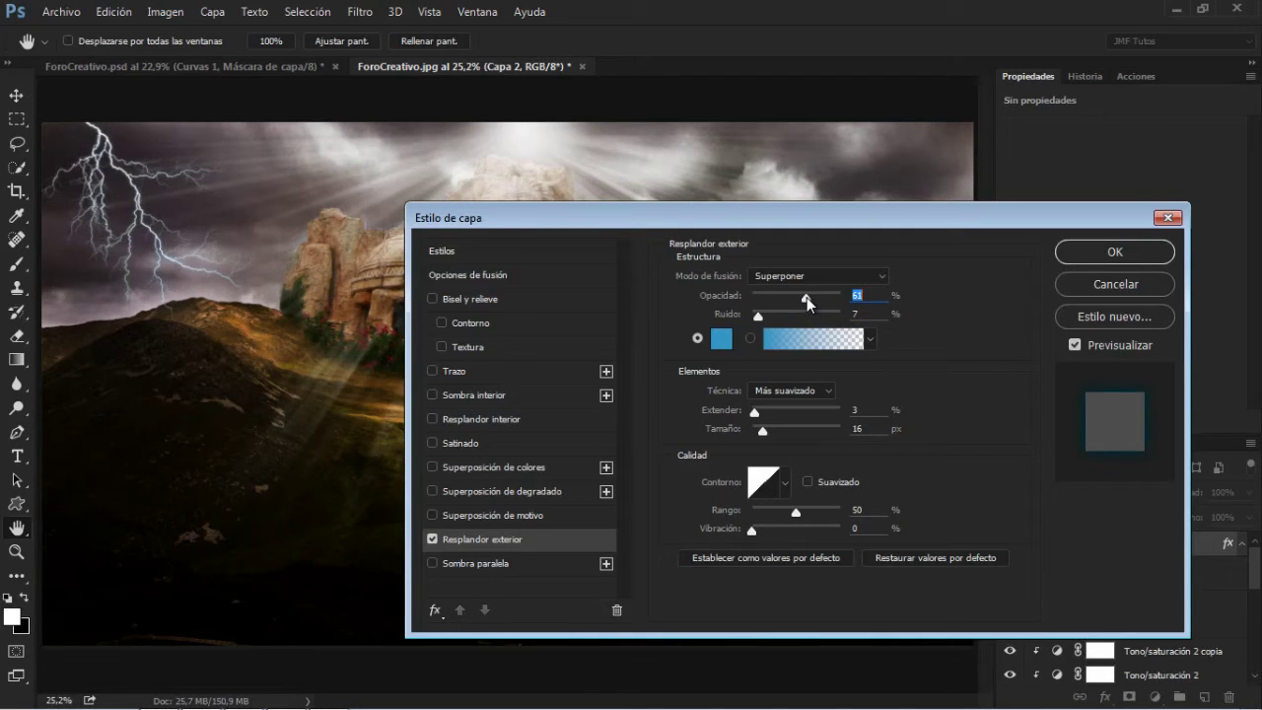
# - Set the outer glow's opacity to about 61%, fine-tune its noise, spread and size, and apply the style
pyautogui.click(762, 316)
pyautogui.click(759, 413)
pyautogui.moveTo(762, 436); pyautogui.dragTo(765, 433)
pyautogui.click(1107, 255)
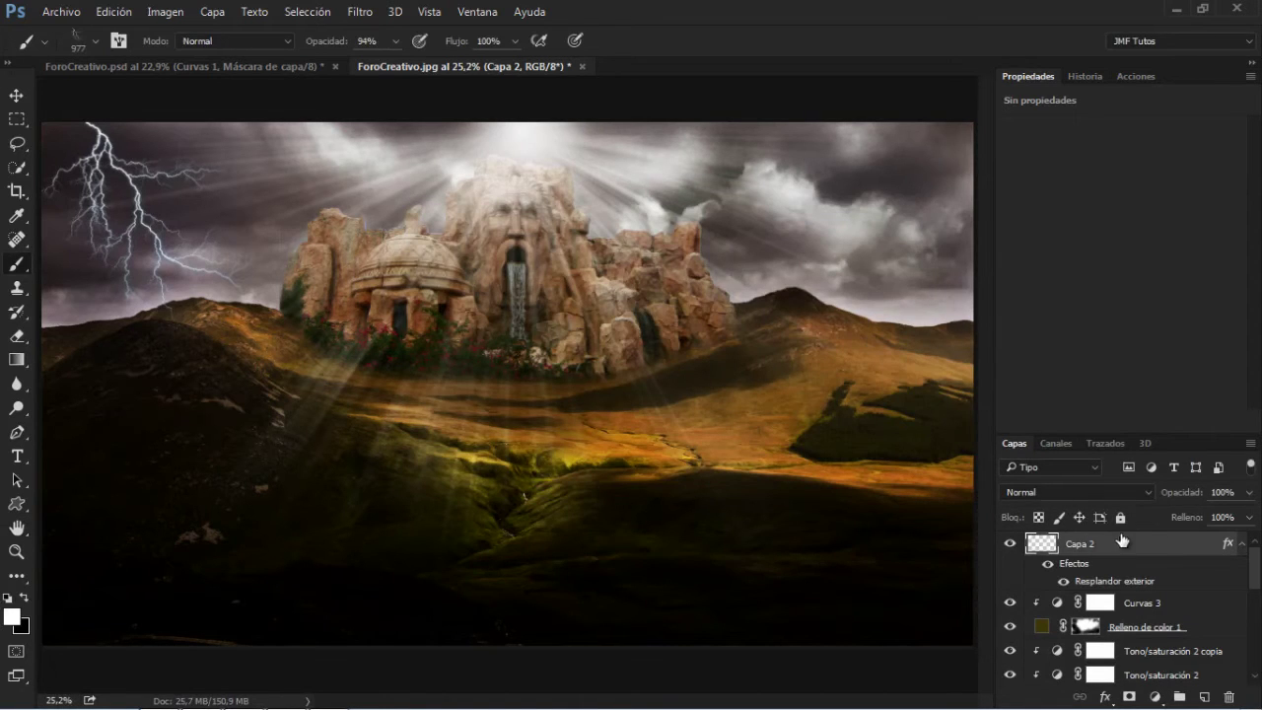
# - Switch from the lightning brush to the soft round 583 px brush
pyautogui.moveTo(1257, 565)
pyautogui.mouseDown()
pyautogui.moveTo(1258, 602)
pyautogui.moveTo(1260, 557)
pyautogui.mouseUp()
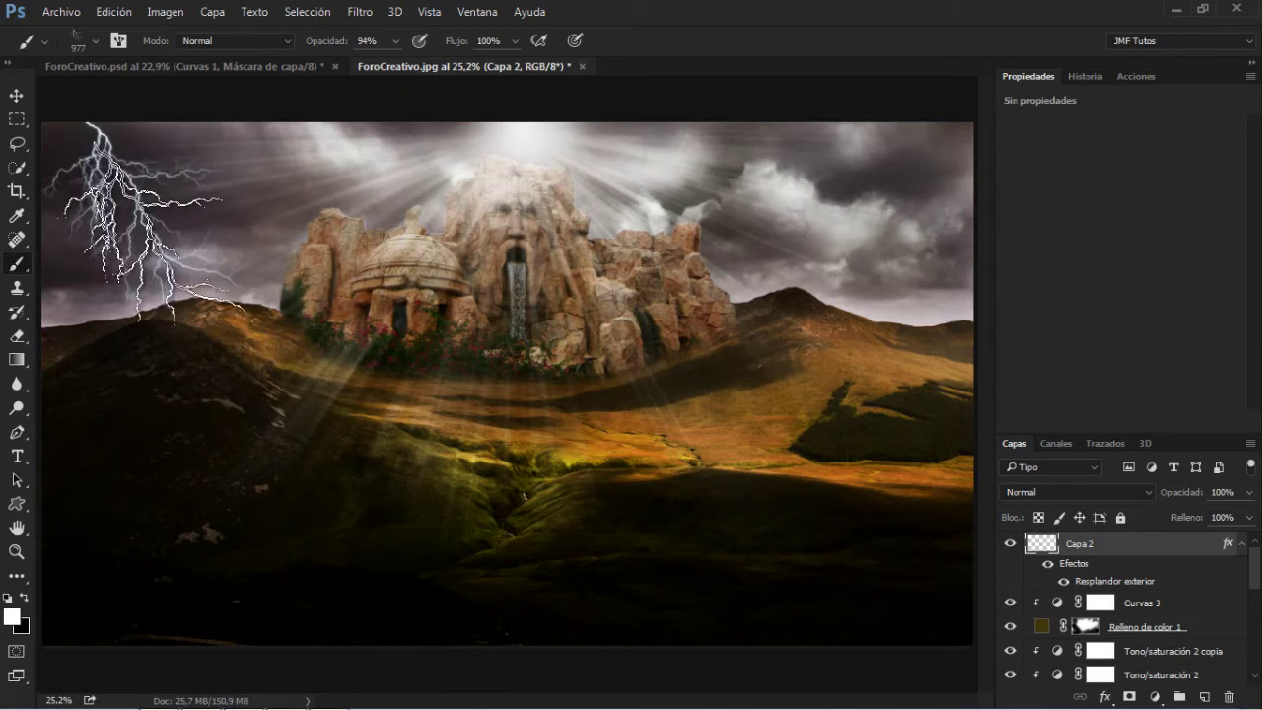
pyautogui.rightClick(552, 296)
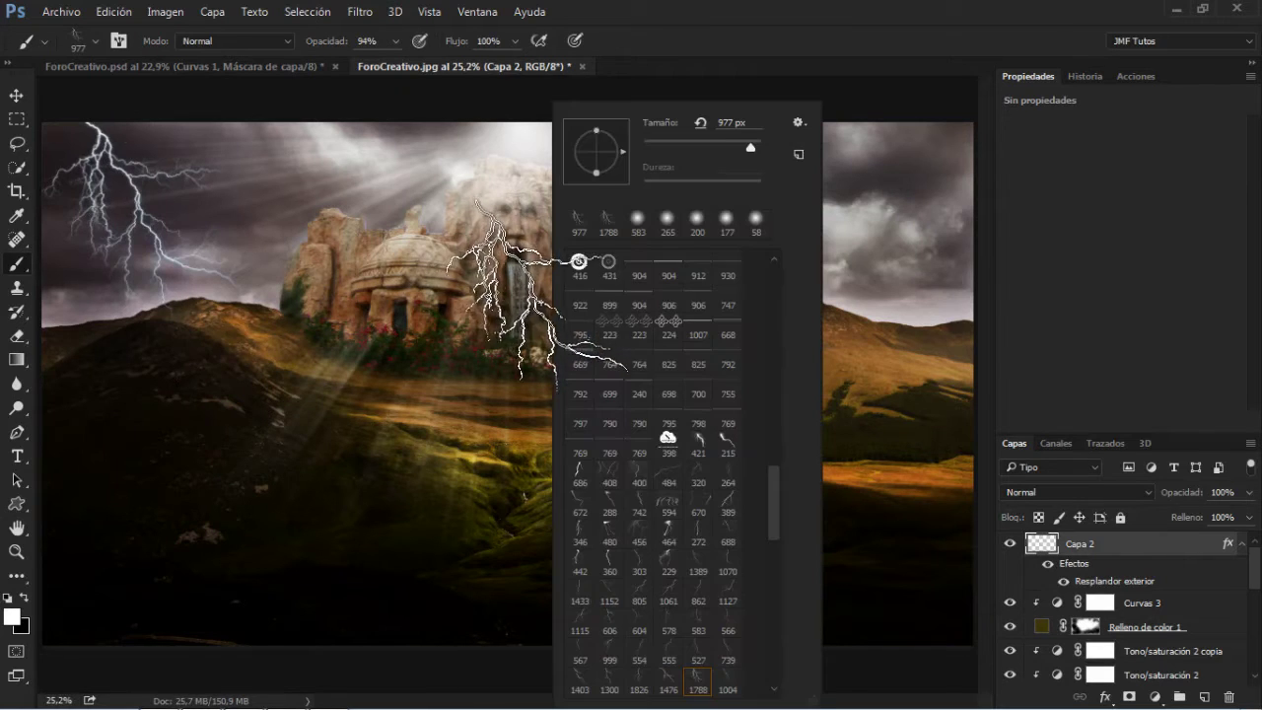
pyautogui.click(638, 225)
pyautogui.click(726, 51)
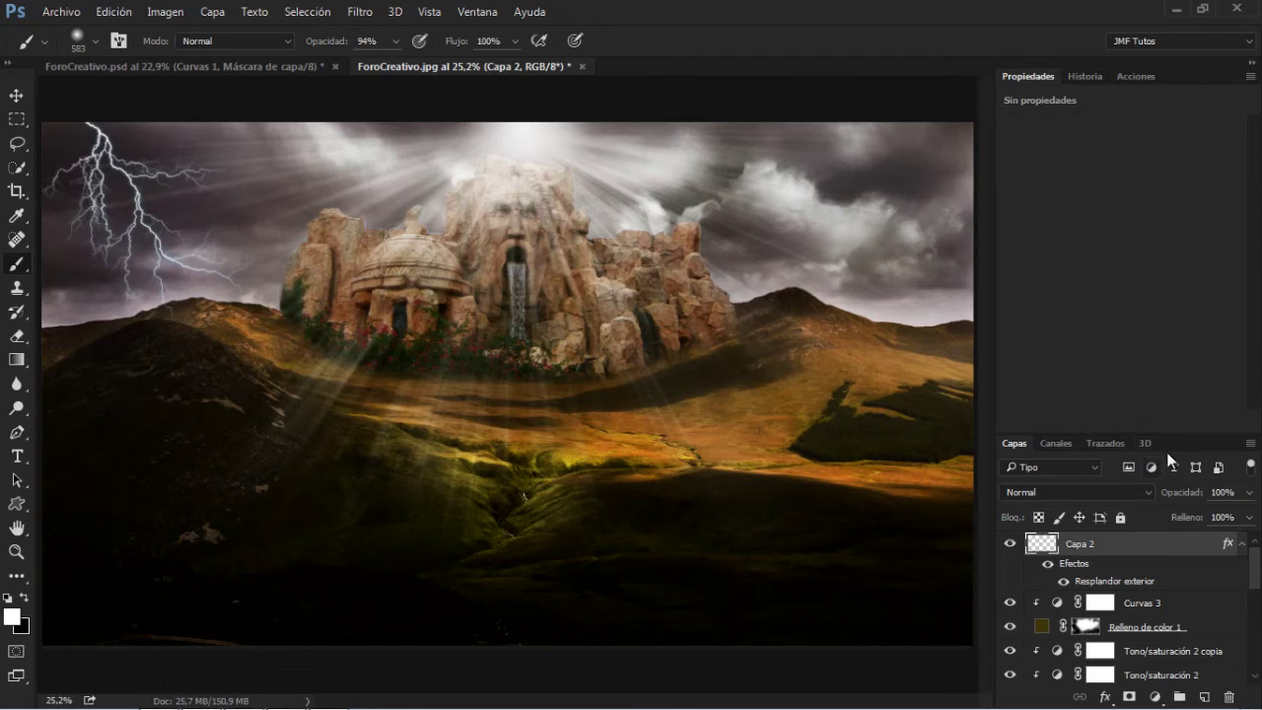
# - Rename the lightning layer Capa 2 as relampago
pyautogui.doubleClick(1081, 545)
pyautogui.write('ra')
pyautogui.write('lampago')
pyautogui.press('Return')
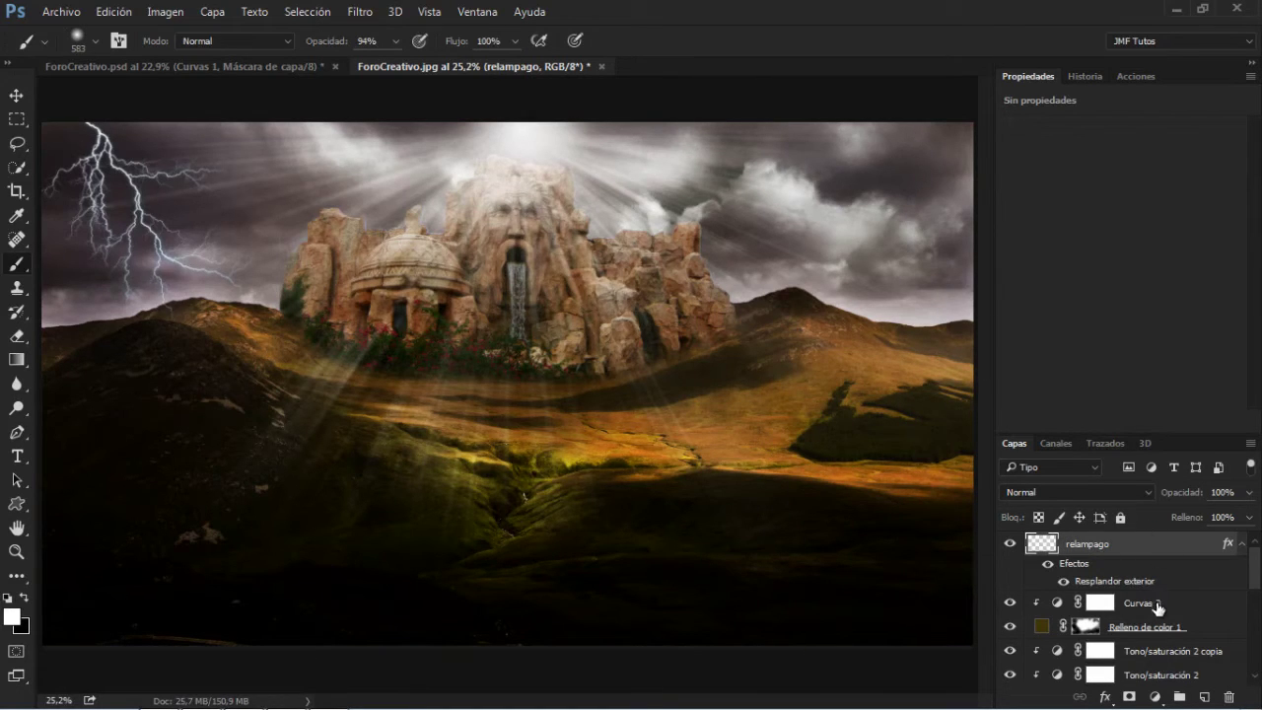
# - Add a new layer below relampago and set its blend mode to Superponer
pyautogui.click(1204, 696)
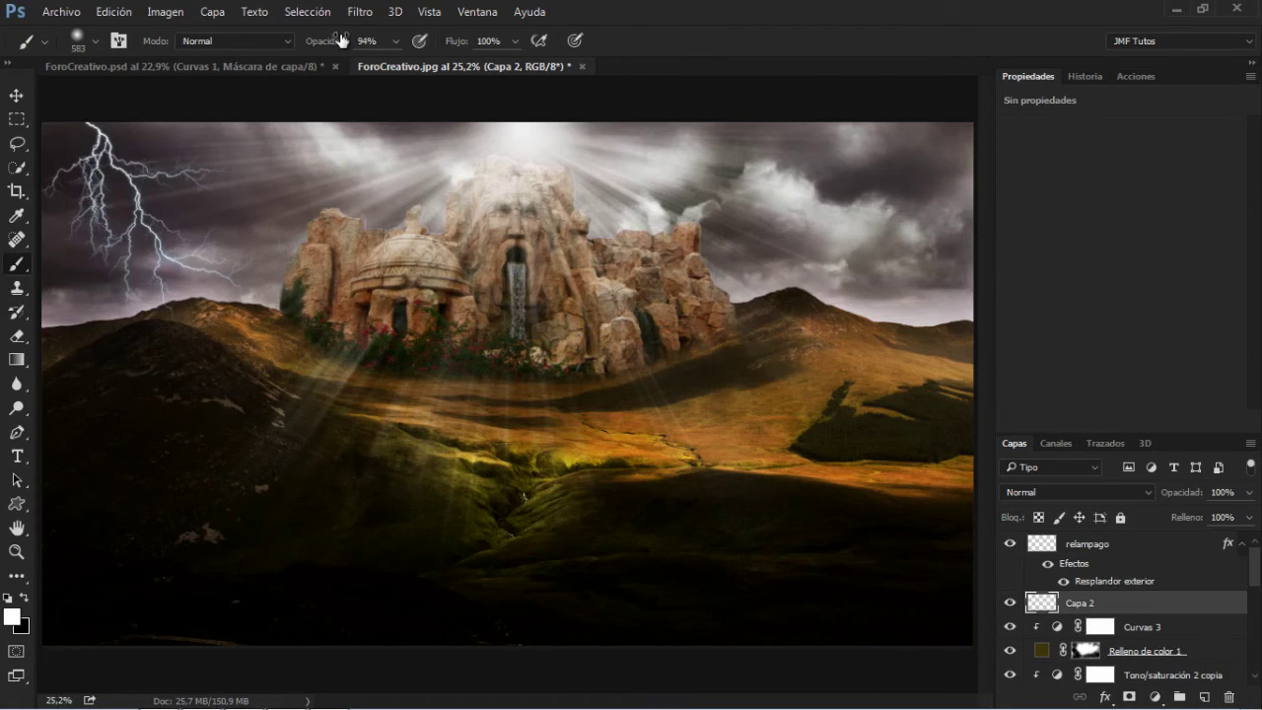
pyautogui.click(1029, 488)
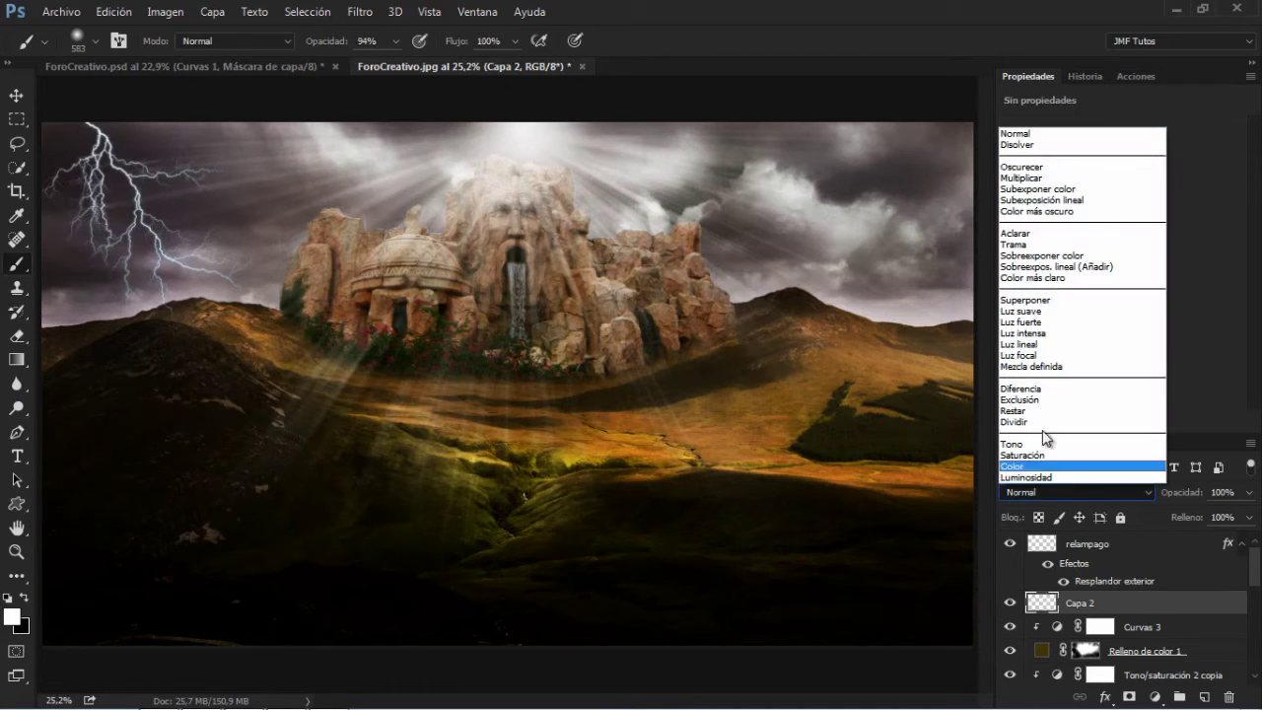
pyautogui.click(1052, 300)
# - Paint soft white light around the upper part of the lightning bolt on Capa 2 at 38% brush opacity
pyautogui.click(395, 41)
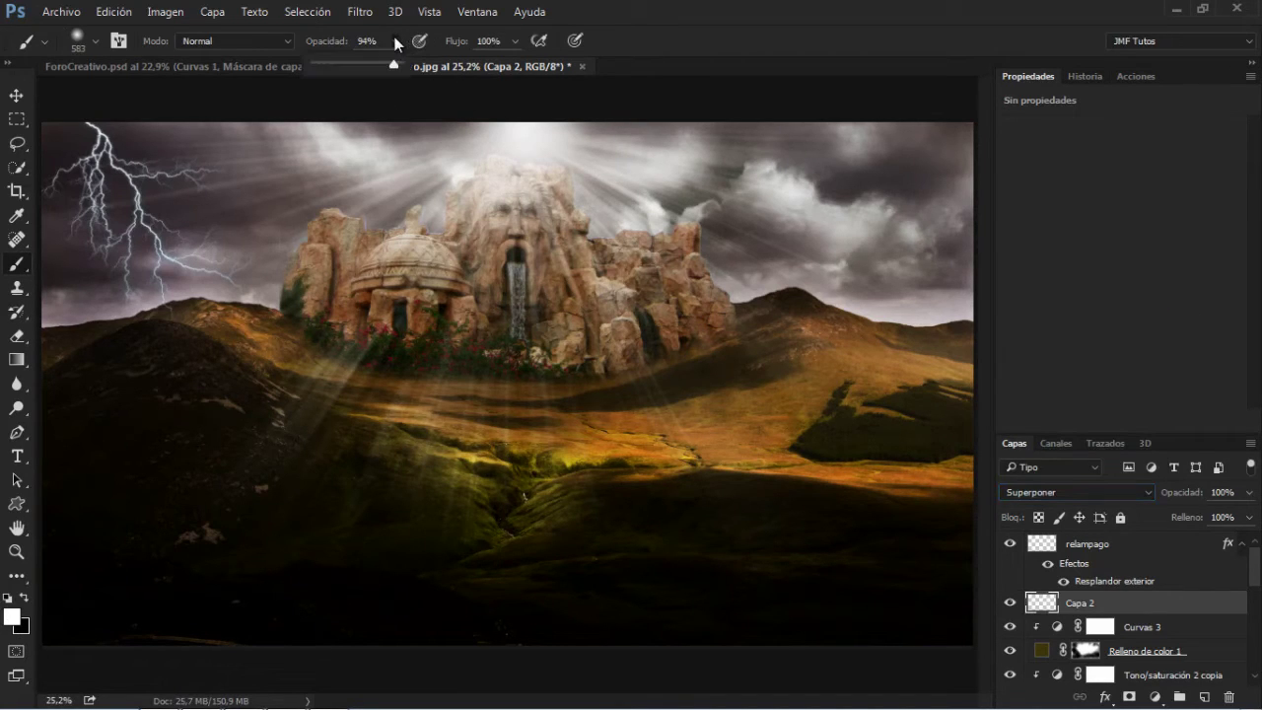
pyautogui.click(345, 61)
pyautogui.click(103, 175)
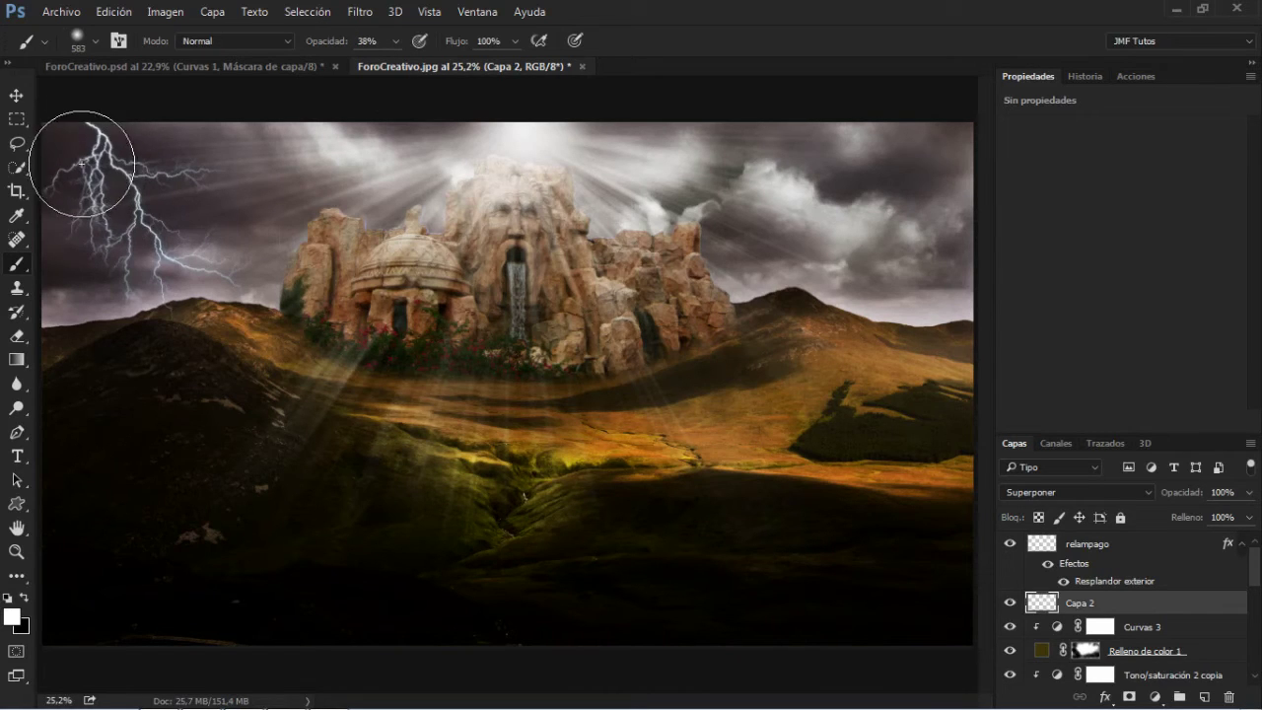
pyautogui.moveTo(96, 168)
pyautogui.mouseDown()
pyautogui.moveTo(88, 204)
pyautogui.moveTo(116, 268)
pyautogui.moveTo(123, 187)
pyautogui.mouseUp()
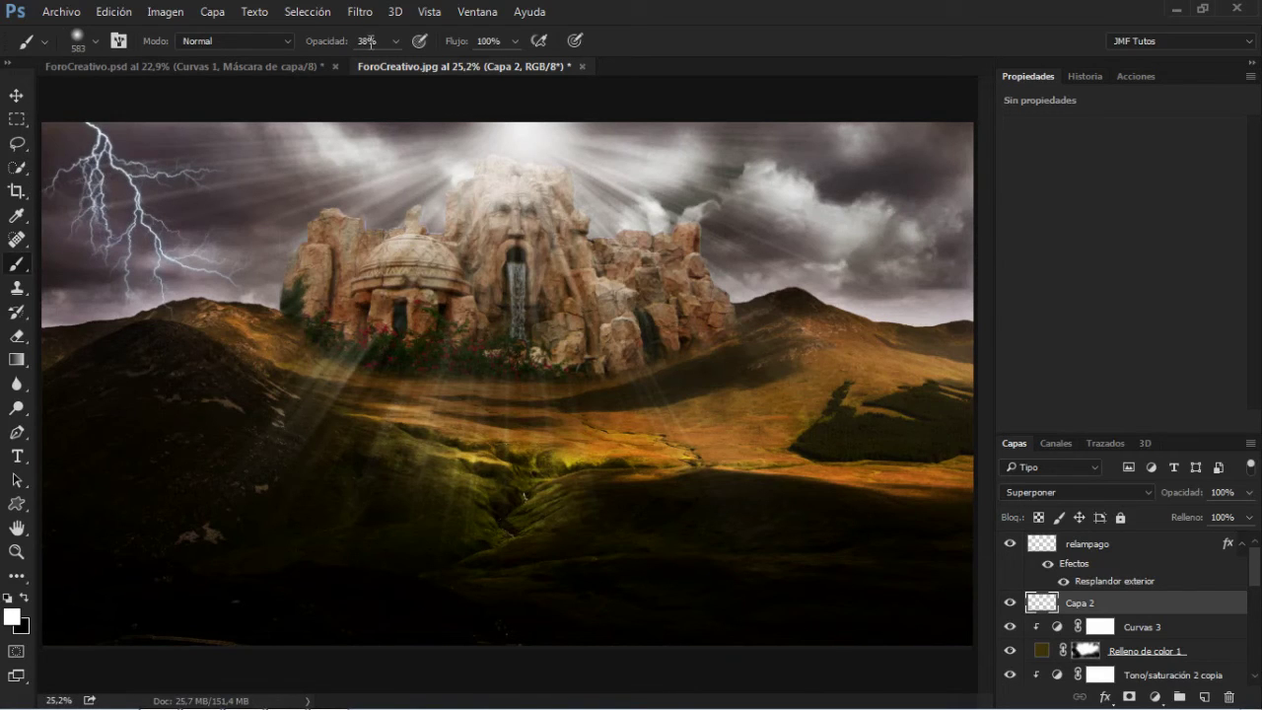
# - Raise the brush opacity to 64%, brighten the sky along the left hill's horizon, and compare with Capa 2 hidden
pyautogui.moveTo(406, 65); pyautogui.dragTo(417, 65)
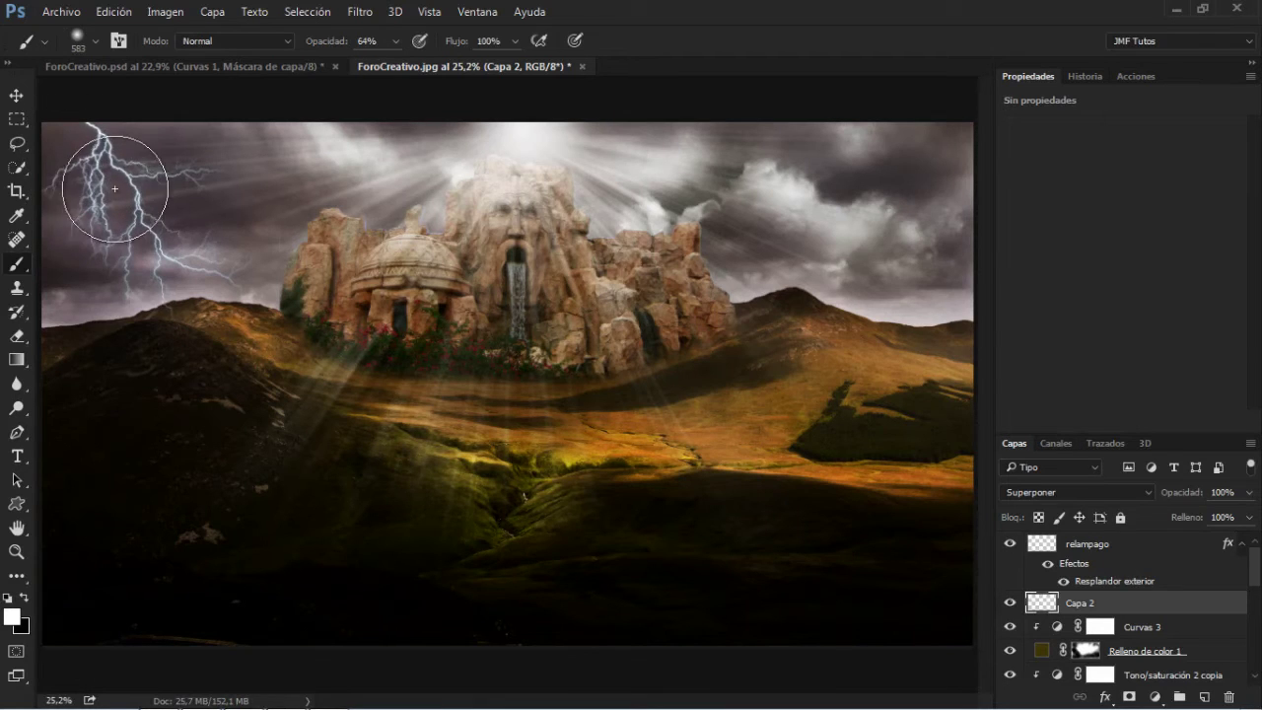
pyautogui.click(158, 304)
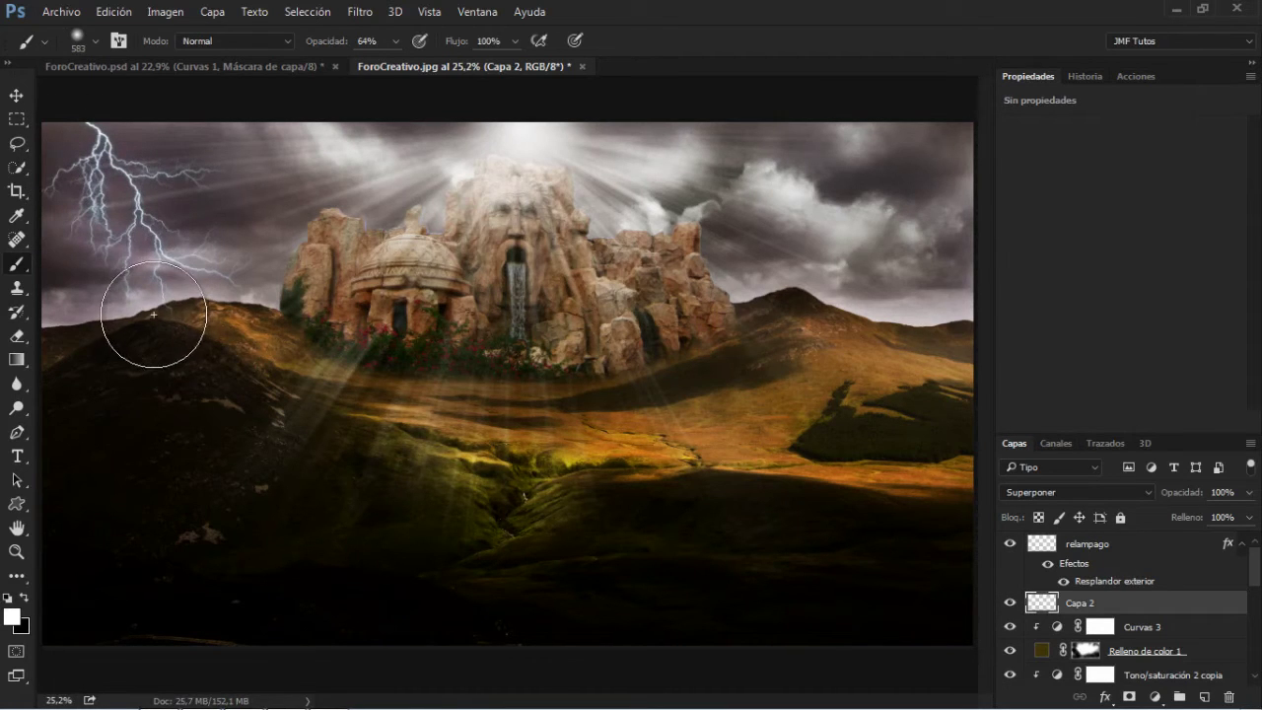
pyautogui.click(101, 317)
pyautogui.click(90, 316)
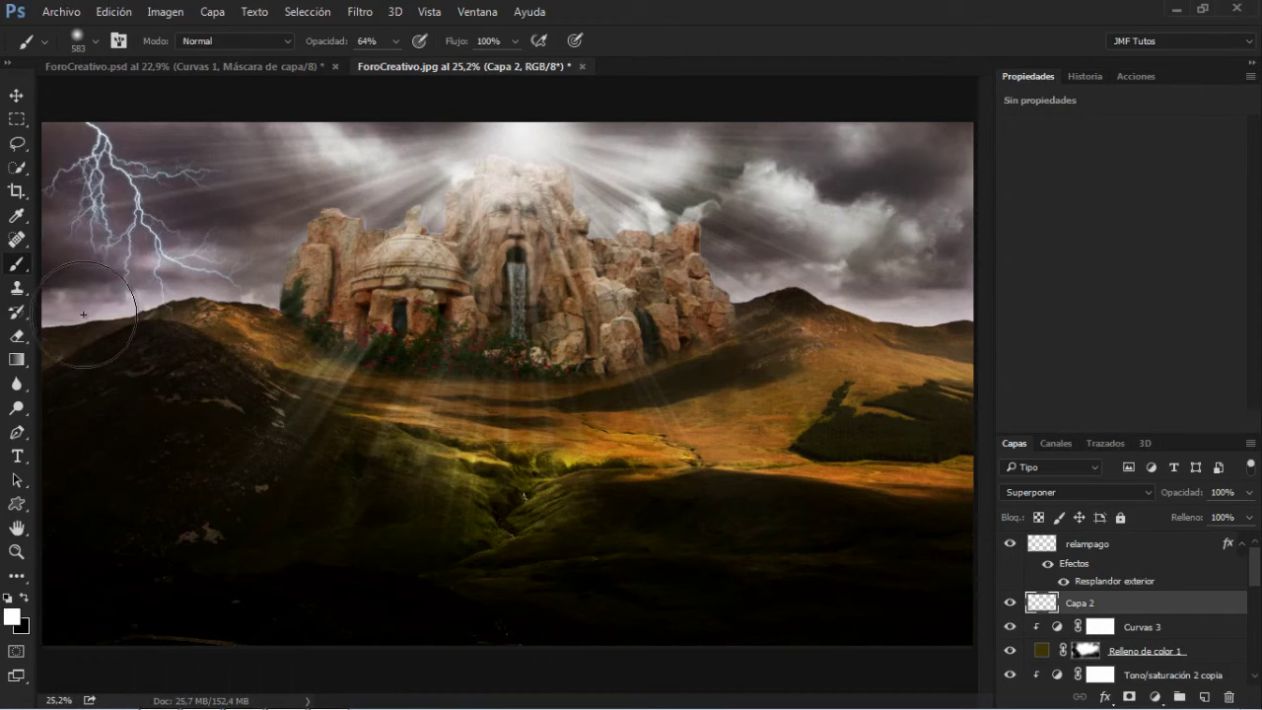
pyautogui.click(87, 316)
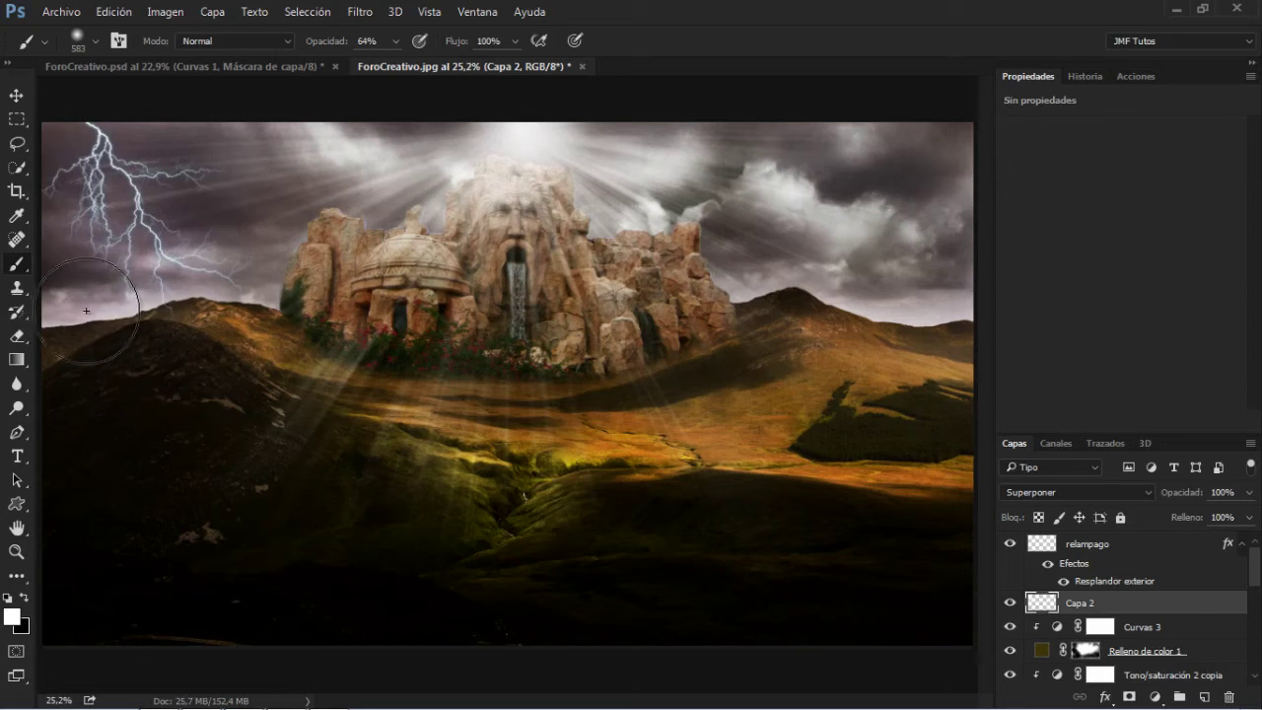
pyautogui.click(1011, 602)
pyautogui.click(1010, 603)
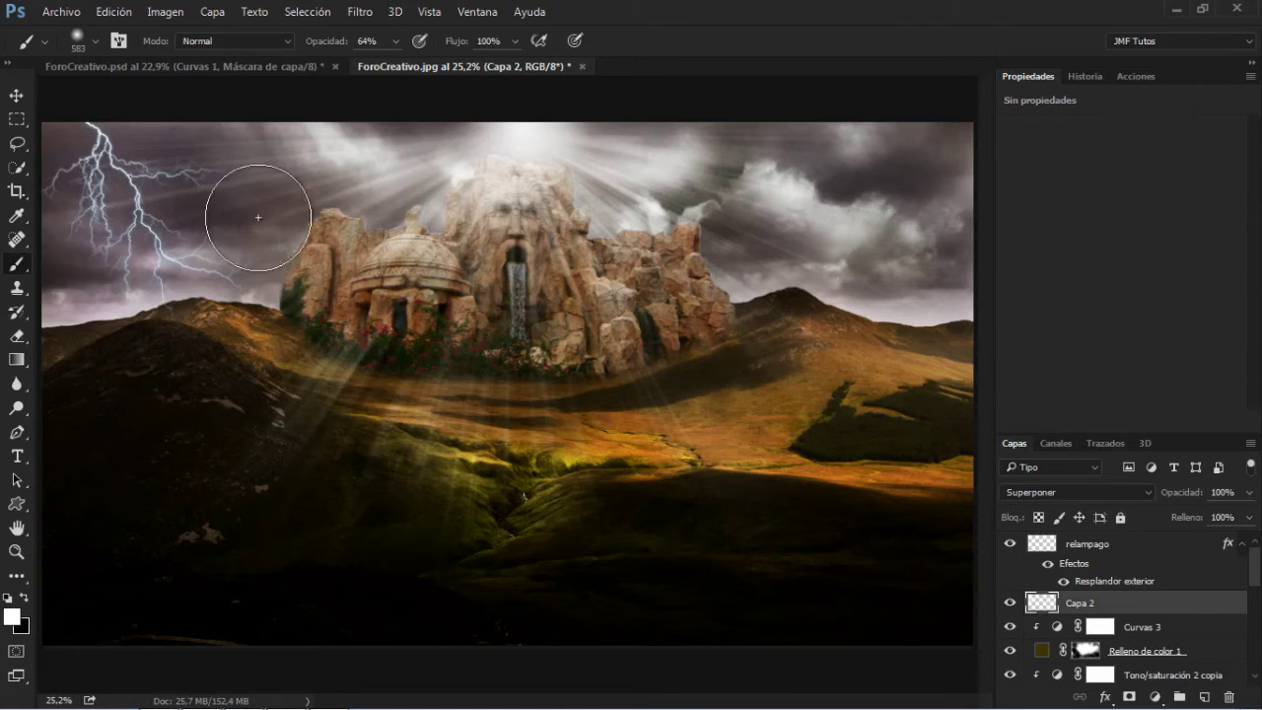
# - Lower the brush opacity to 29%, paint more soft light behind the lightning, and compare with Capa 2 hidden
pyautogui.rightClick(540, 197)
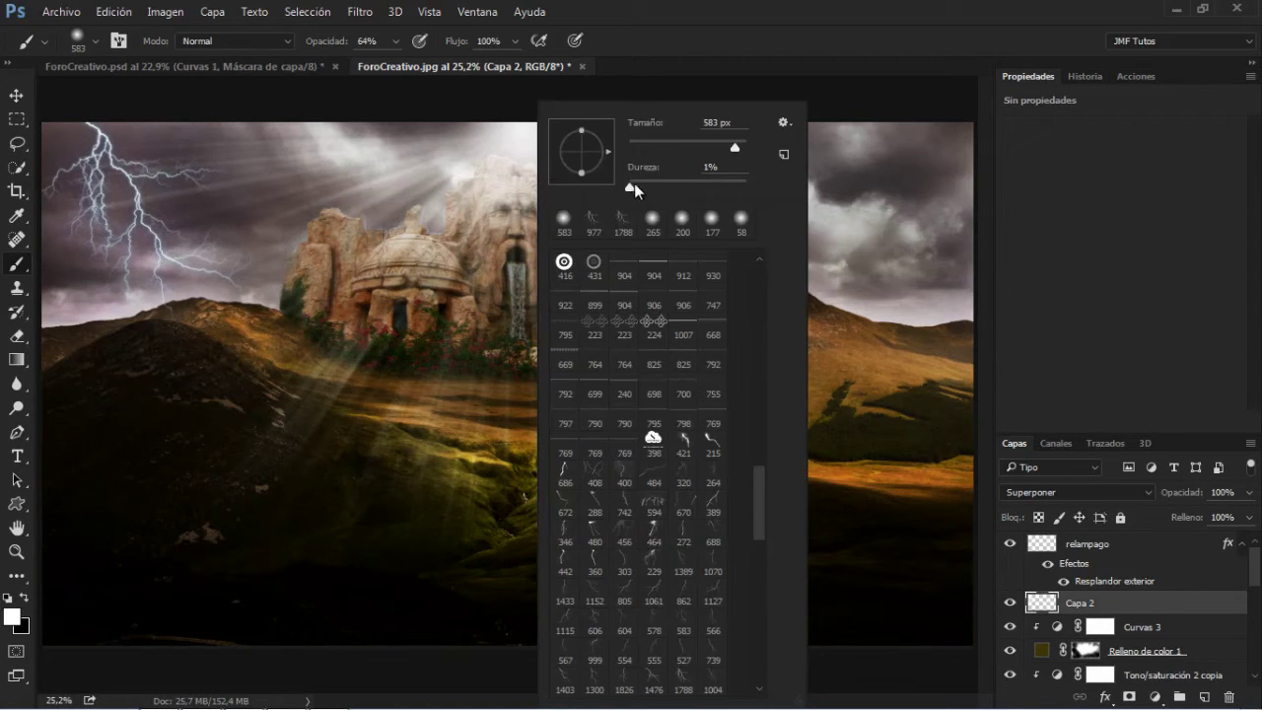
pyautogui.click(674, 12)
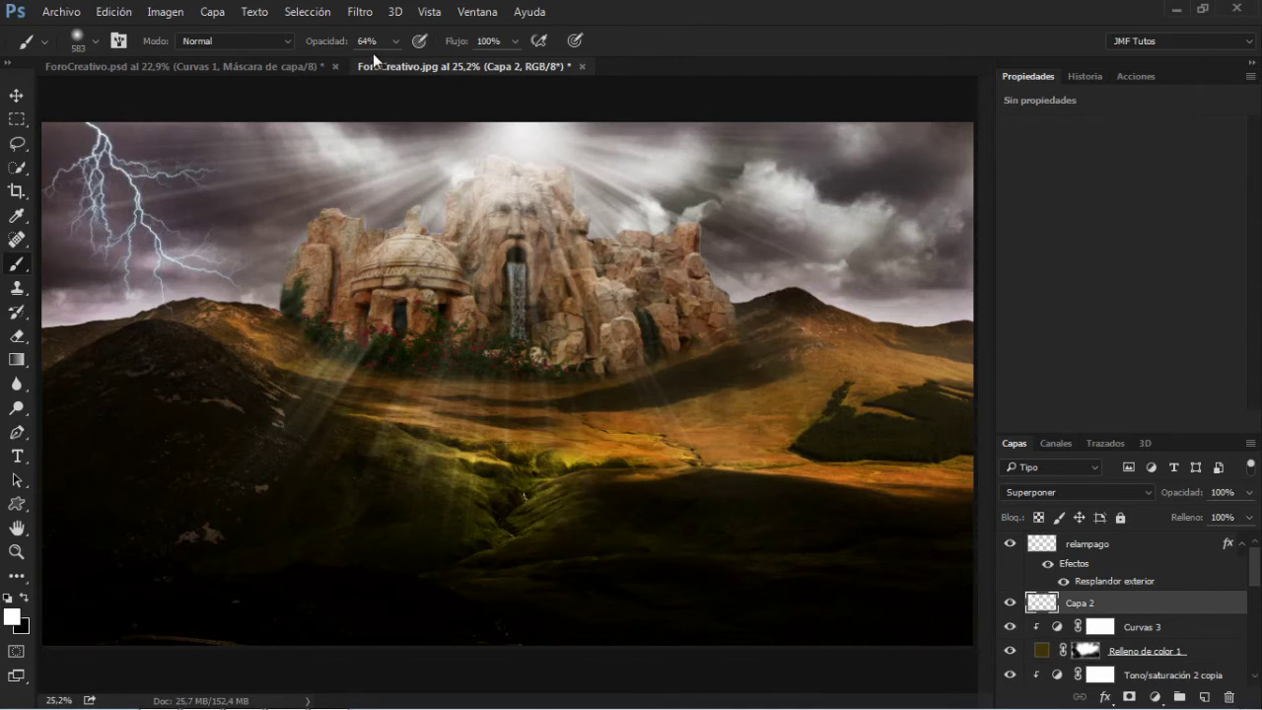
pyautogui.moveTo(363, 61); pyautogui.dragTo(362, 62)
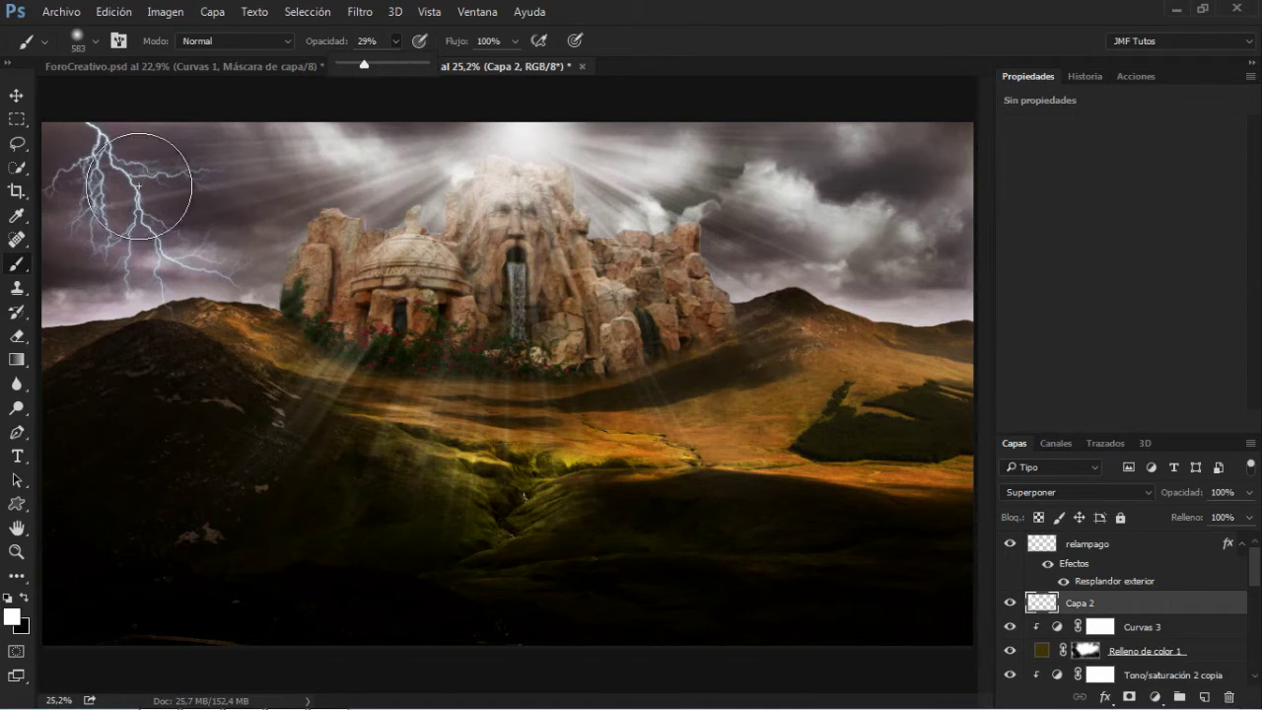
pyautogui.moveTo(174, 222)
pyautogui.mouseDown()
pyautogui.moveTo(153, 169)
pyautogui.moveTo(176, 264)
pyautogui.moveTo(130, 283)
pyautogui.moveTo(97, 192)
pyautogui.moveTo(146, 225)
pyautogui.moveTo(160, 253)
pyautogui.moveTo(120, 193)
pyautogui.mouseUp()
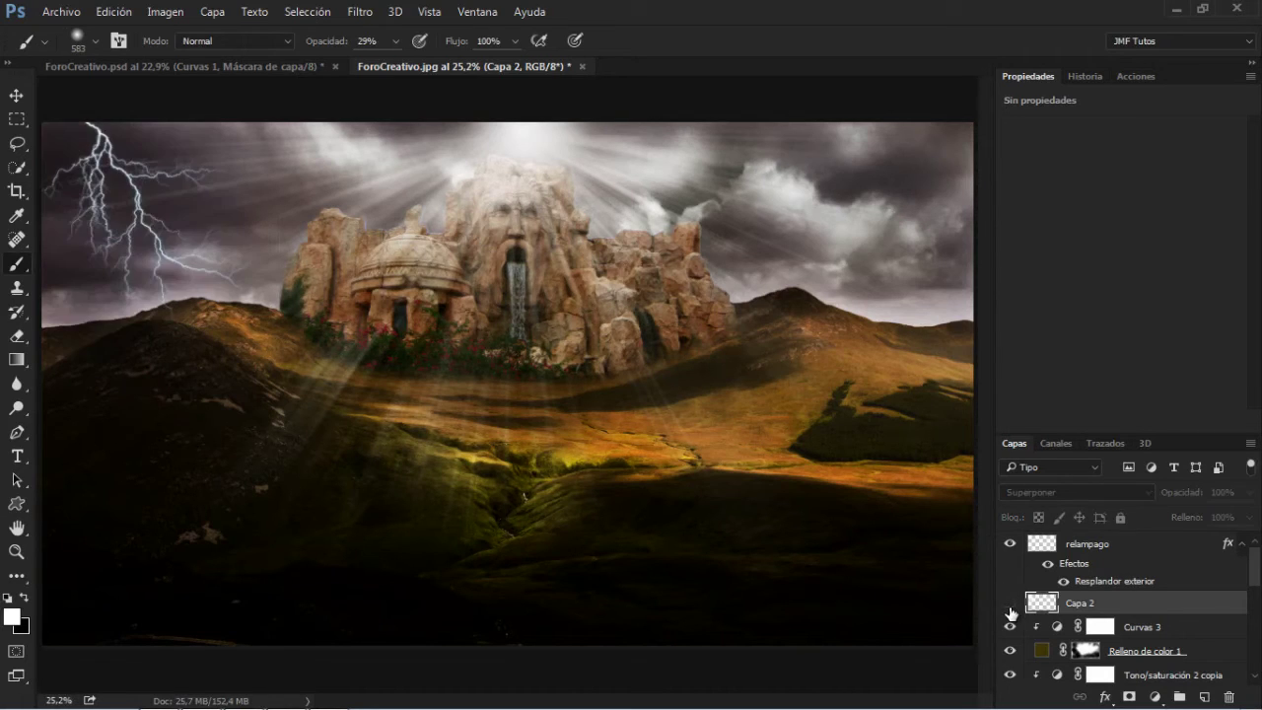
pyautogui.click(1009, 602)
# - Rename the light layer Capa 2 as luz relampago and collapse the effects list of relampago
pyautogui.doubleClick(1084, 604)
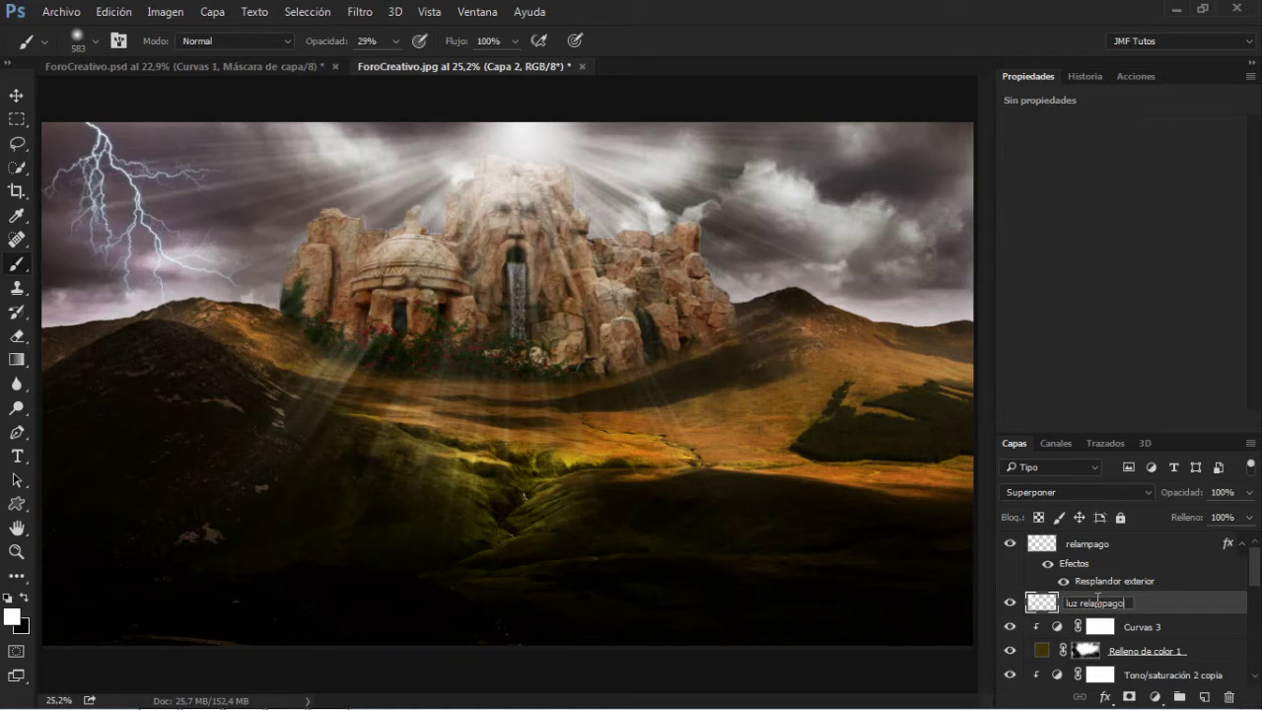
pyautogui.write('luz relampago')
pyautogui.press('Return')
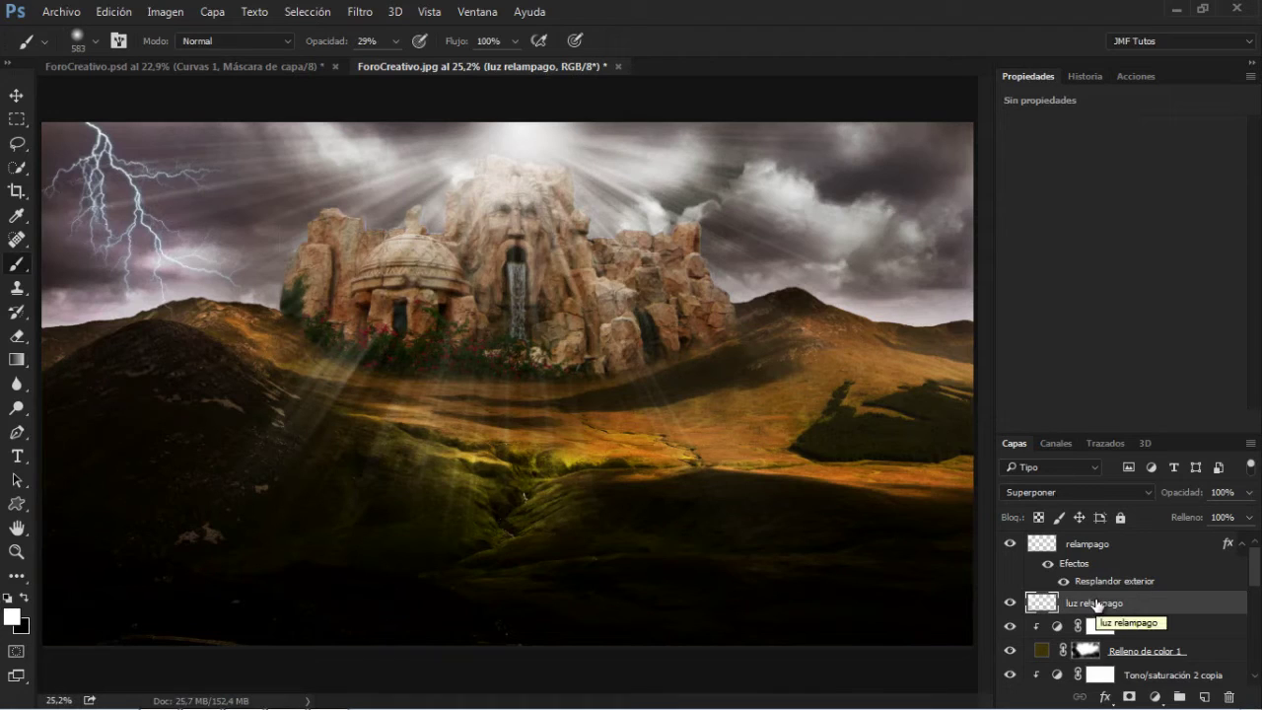
pyautogui.click(1242, 544)
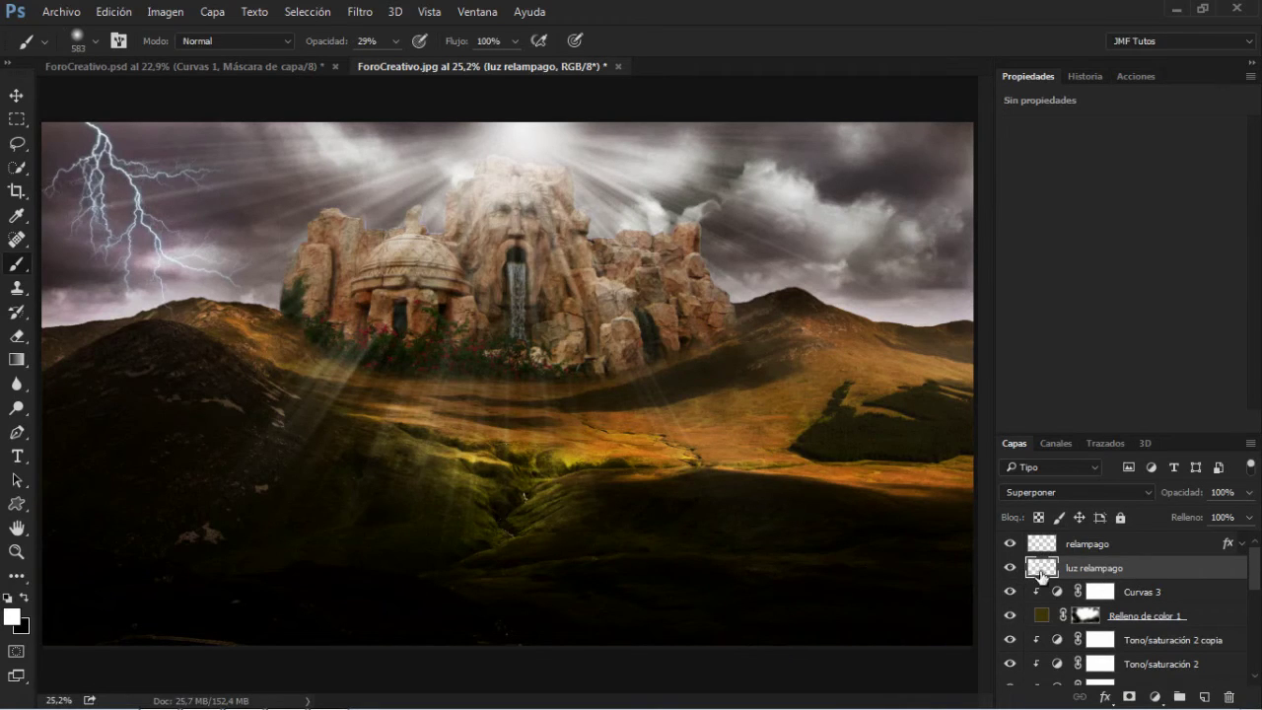
# - Compare the image with the luz relampago and relampago layers hidden and shown
pyautogui.click(1007, 570)
pyautogui.click(1007, 567)
pyautogui.click(1006, 547)
pyautogui.click(1007, 548)
pyautogui.click(1051, 467)
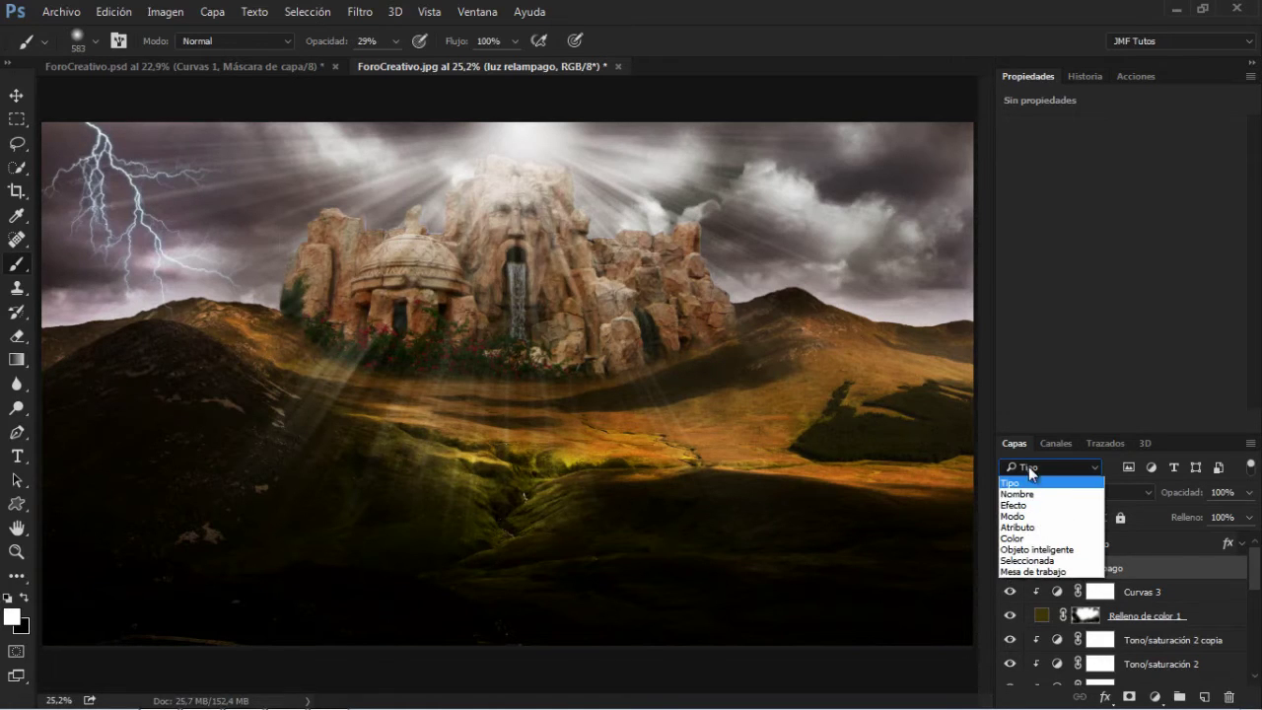
pyautogui.click(1118, 393)
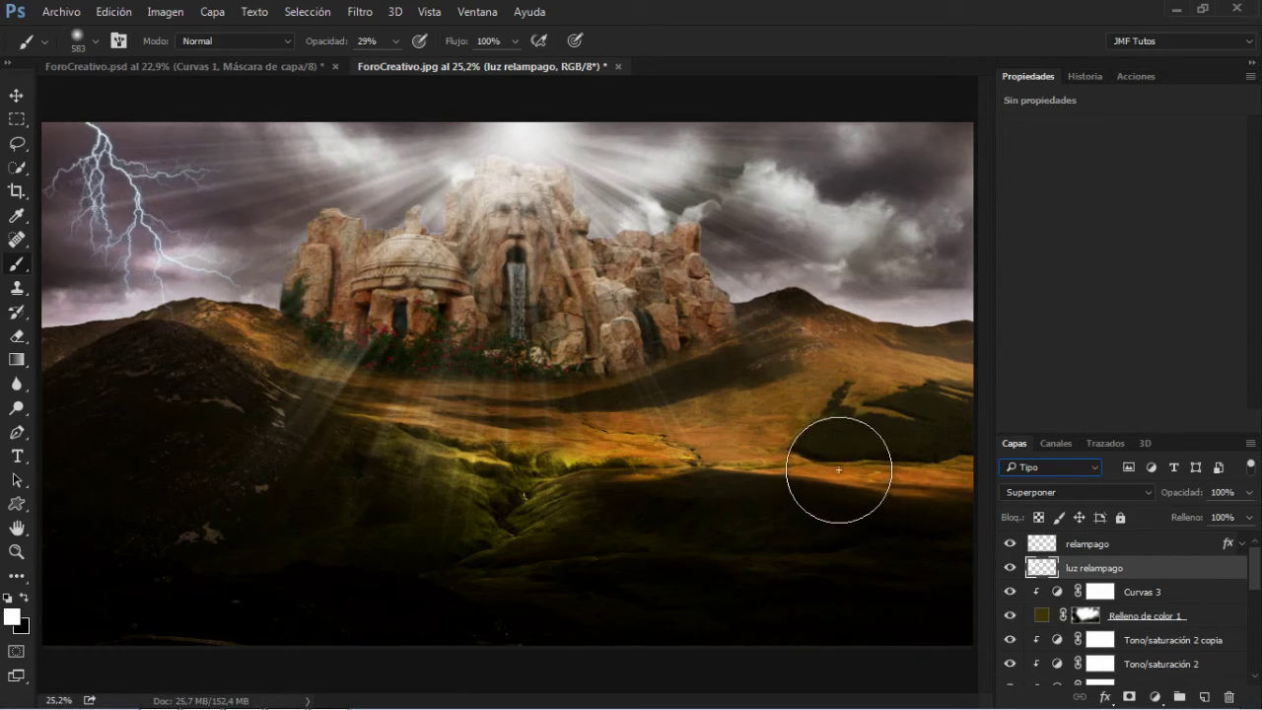
# - Add a new layer at the top of the layer stack and choose a 251 px two-bird brush
pyautogui.click(1203, 697)
pyautogui.moveTo(1117, 576); pyautogui.dragTo(1131, 548)
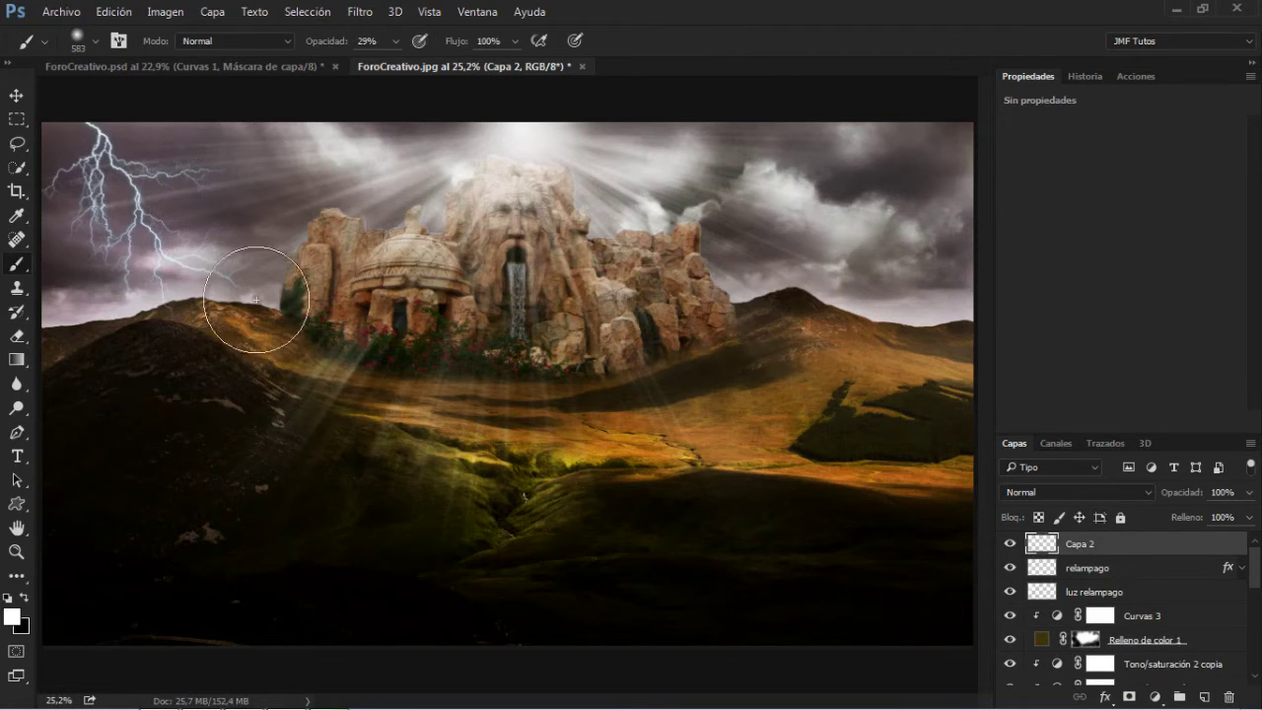
pyautogui.click(90, 45)
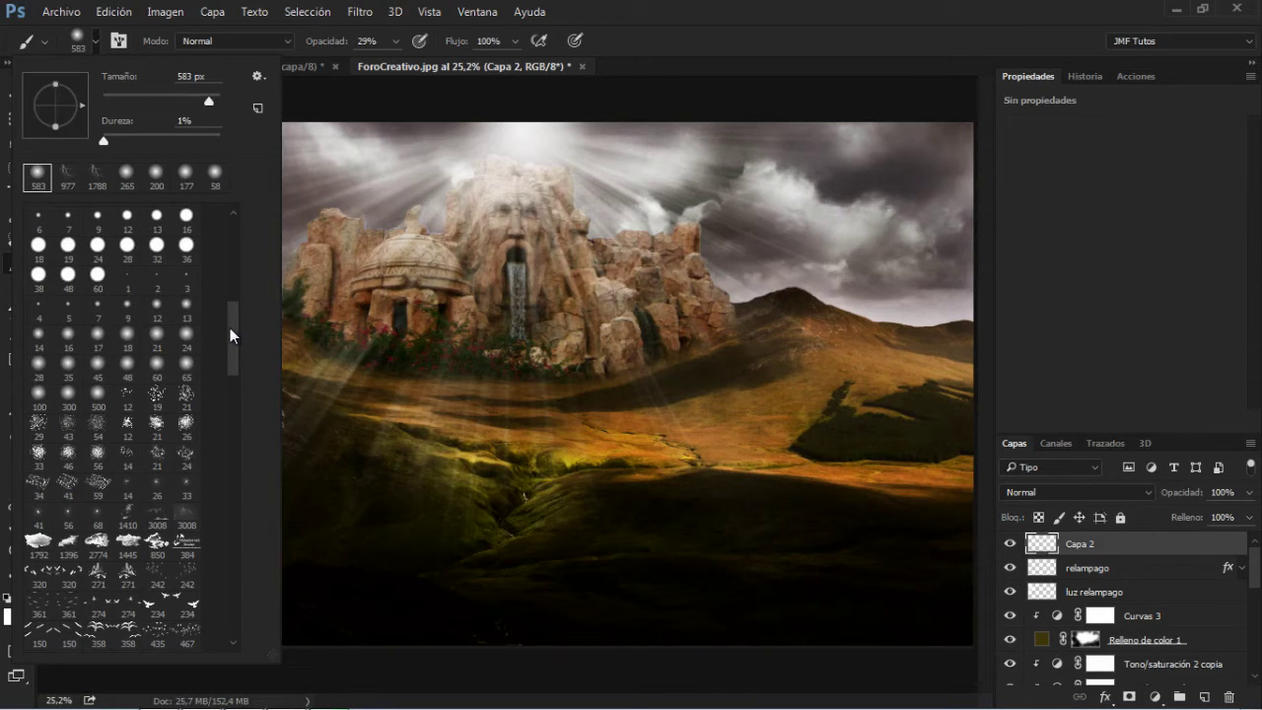
pyautogui.moveTo(237, 333)
pyautogui.mouseDown()
pyautogui.moveTo(247, 428)
pyautogui.moveTo(245, 388)
pyautogui.mouseUp()
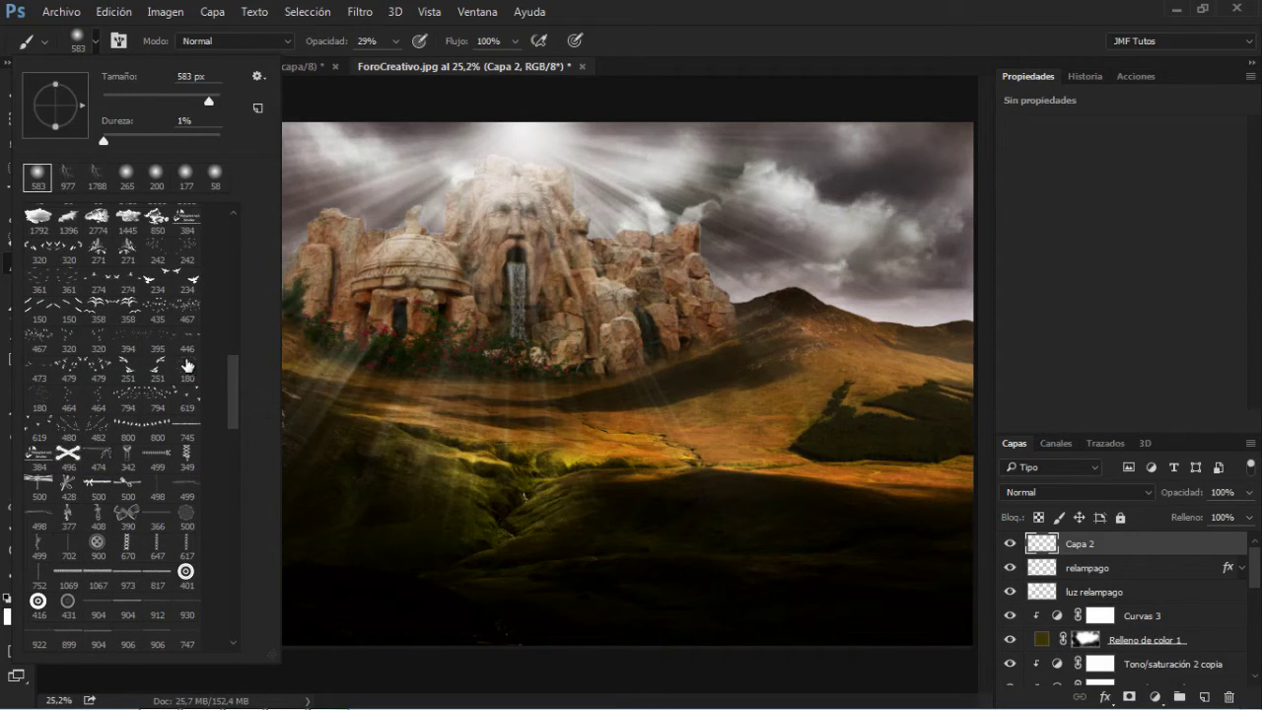
pyautogui.click(157, 375)
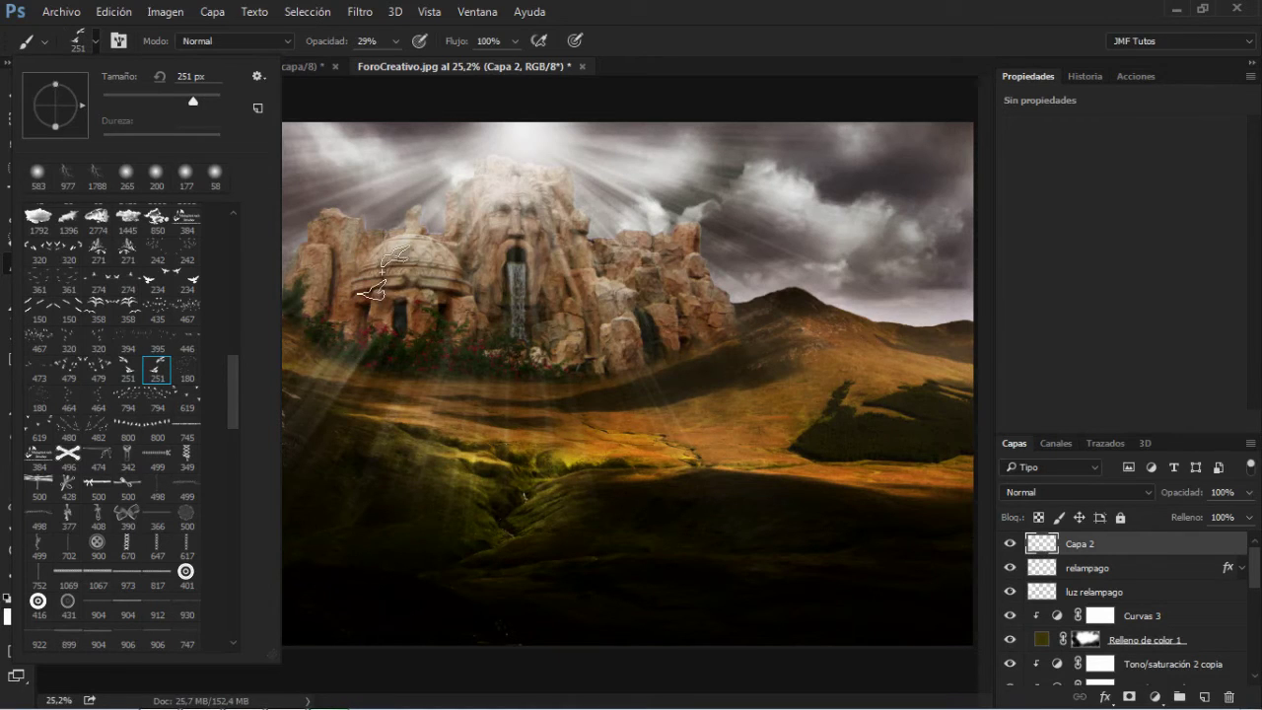
pyautogui.click(647, 15)
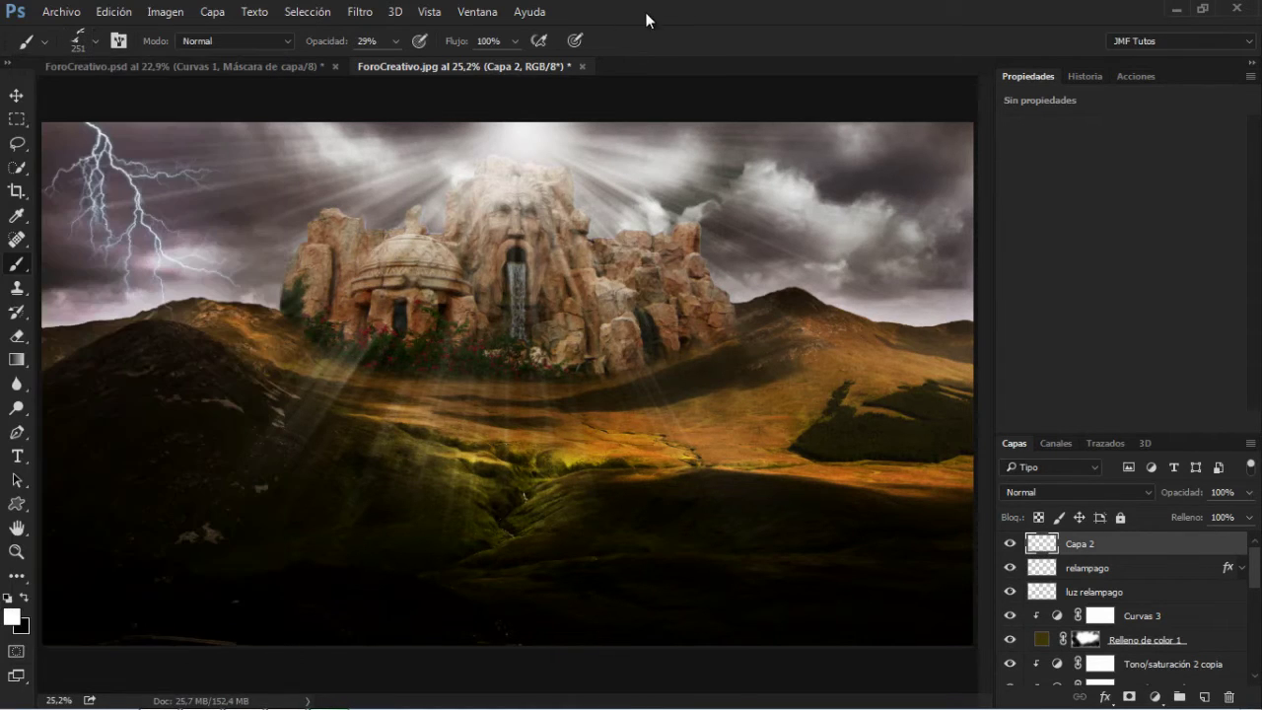
# - Stamp a pair of black birds at 100% brush opacity beside the ruins' dome on Capa 2
pyautogui.click(24, 596)
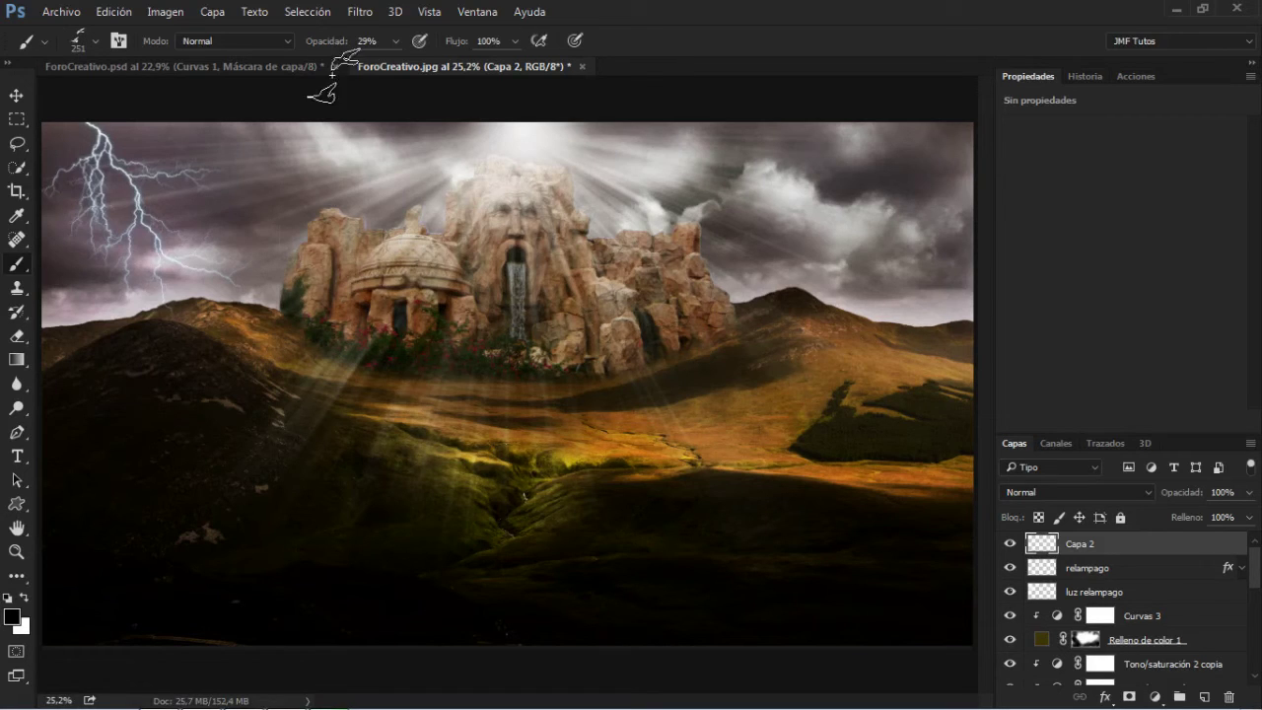
pyautogui.moveTo(392, 65); pyautogui.dragTo(469, 69)
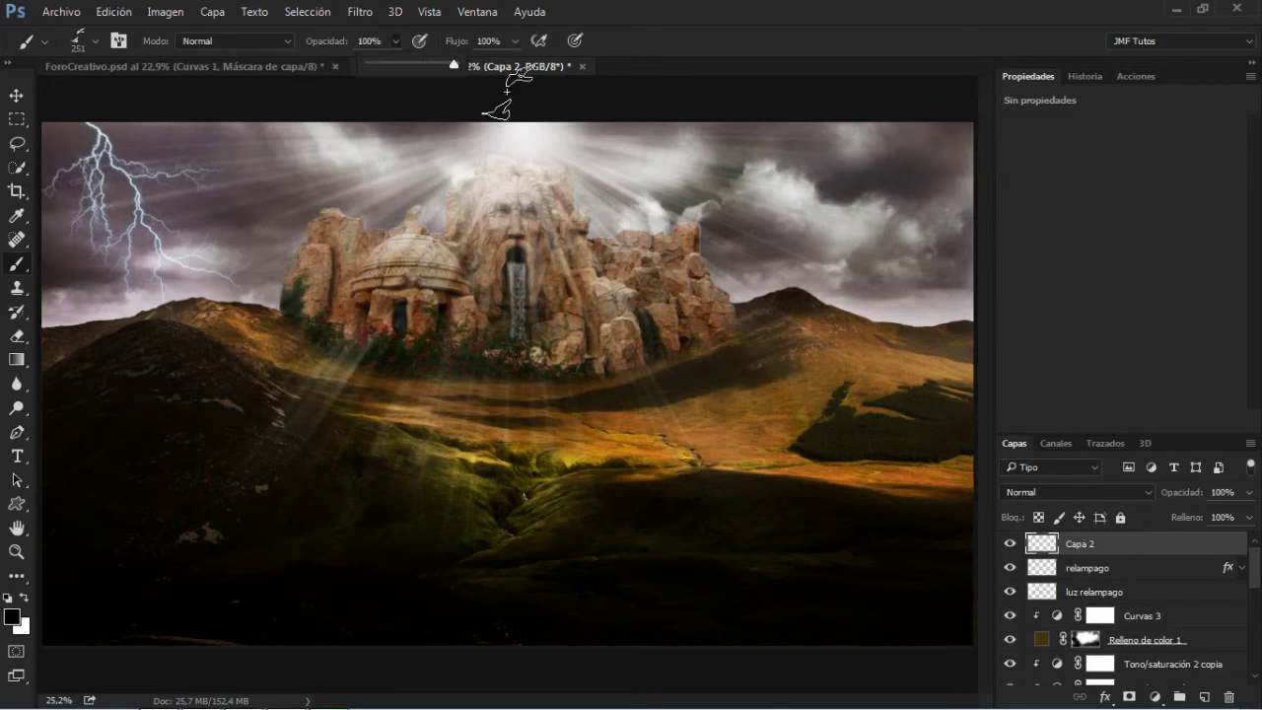
pyautogui.click(344, 267)
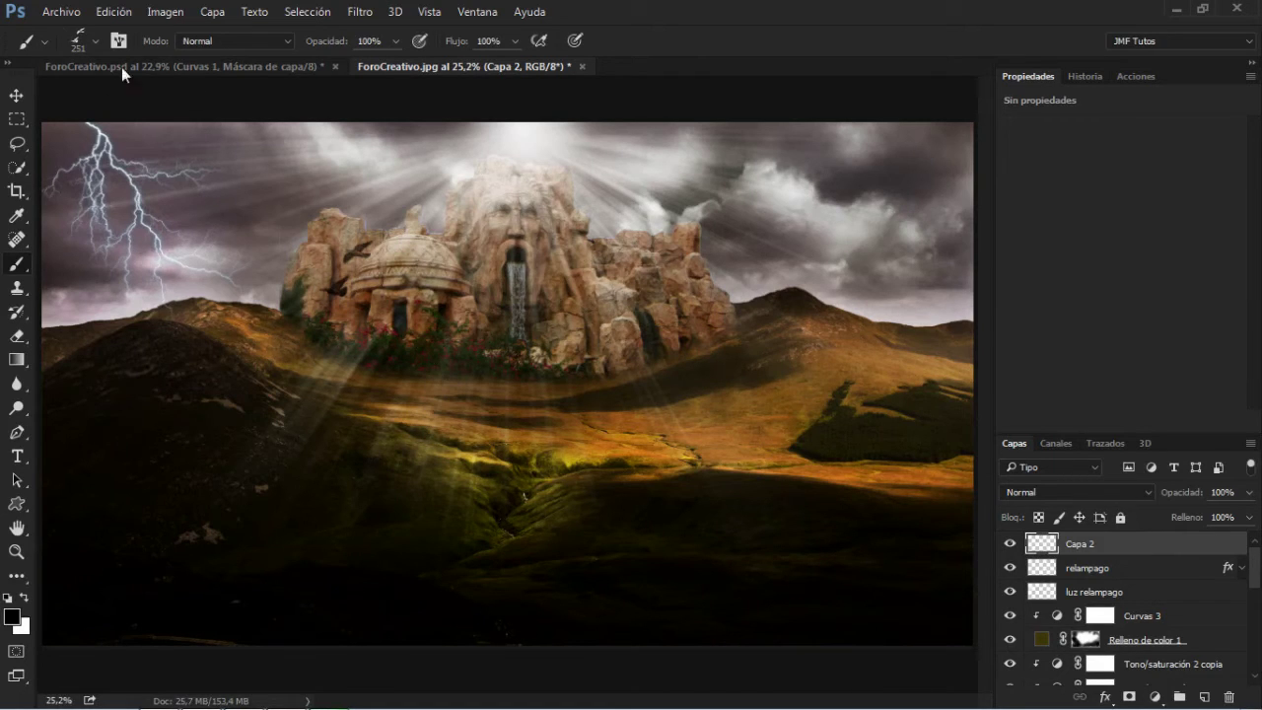
# - Stamp a black bird pair between the lightning and the ruins, using the other two-bird brush reduced to 146 px
pyautogui.click(93, 41)
pyautogui.click(127, 368)
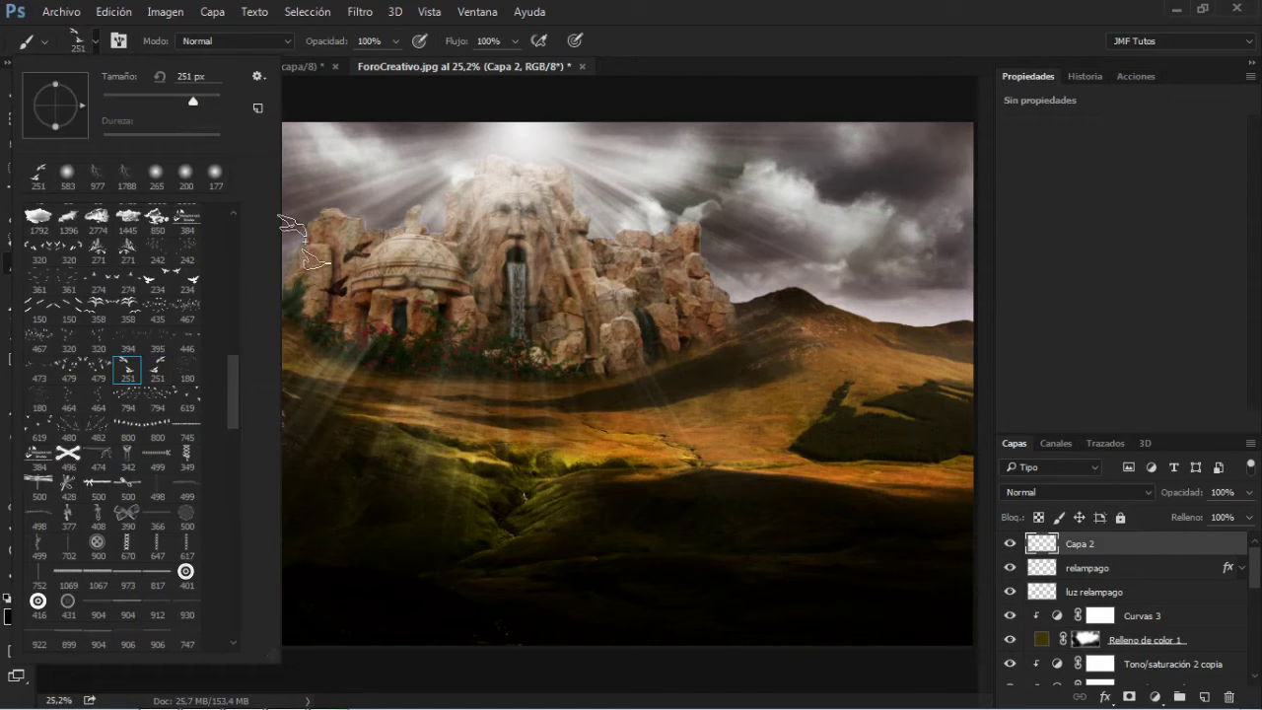
pyautogui.click(624, 18)
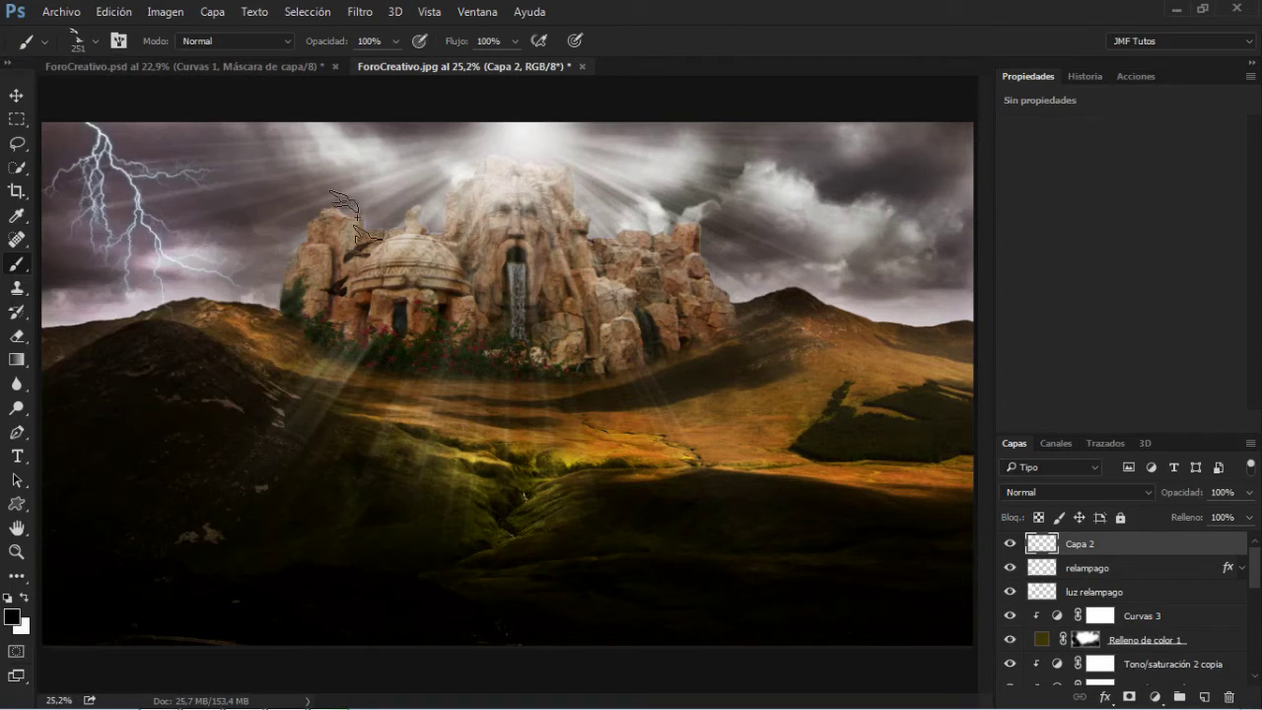
pyautogui.moveTo(279, 236)
pyautogui.mouseDown()
pyautogui.moveTo(265, 236)
pyautogui.moveTo(274, 227)
pyautogui.mouseUp()
pyautogui.click(268, 217)
# - Apply a Motion Blur with a 0° angle and 11 px distance to the birds on Capa 2
pyautogui.click(361, 12)
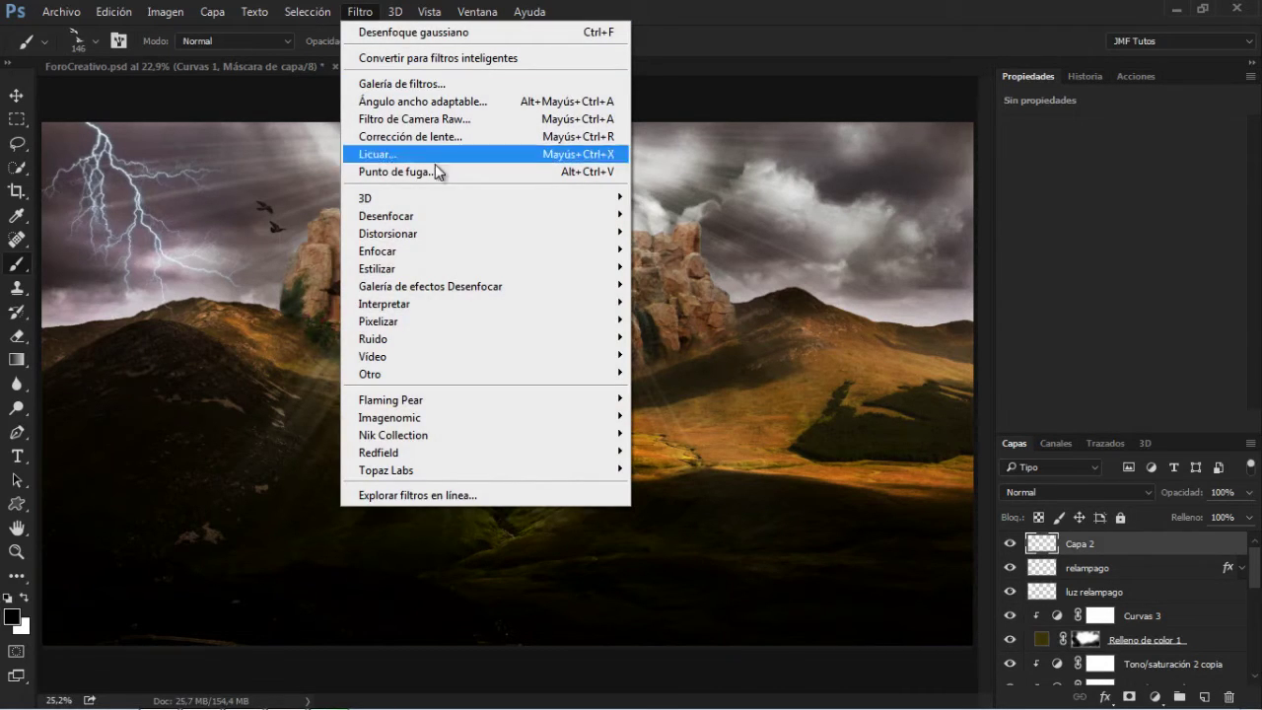
pyautogui.moveTo(549, 219)
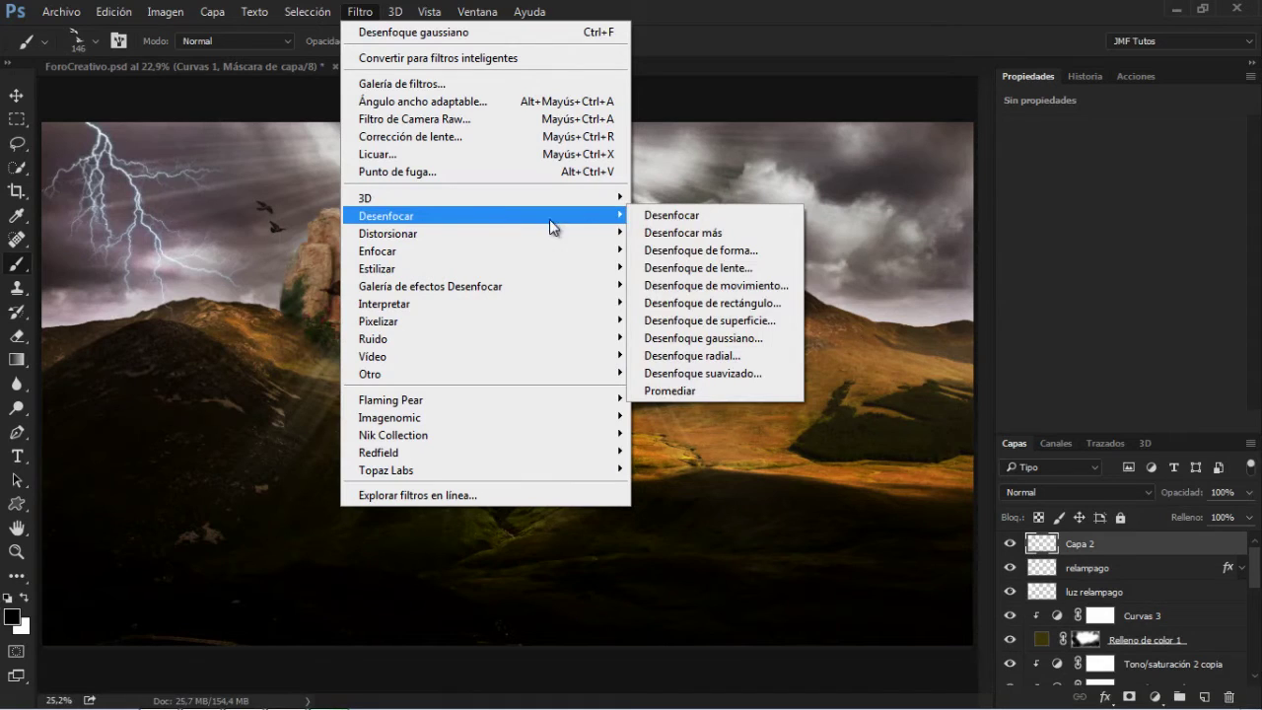
pyautogui.click(755, 286)
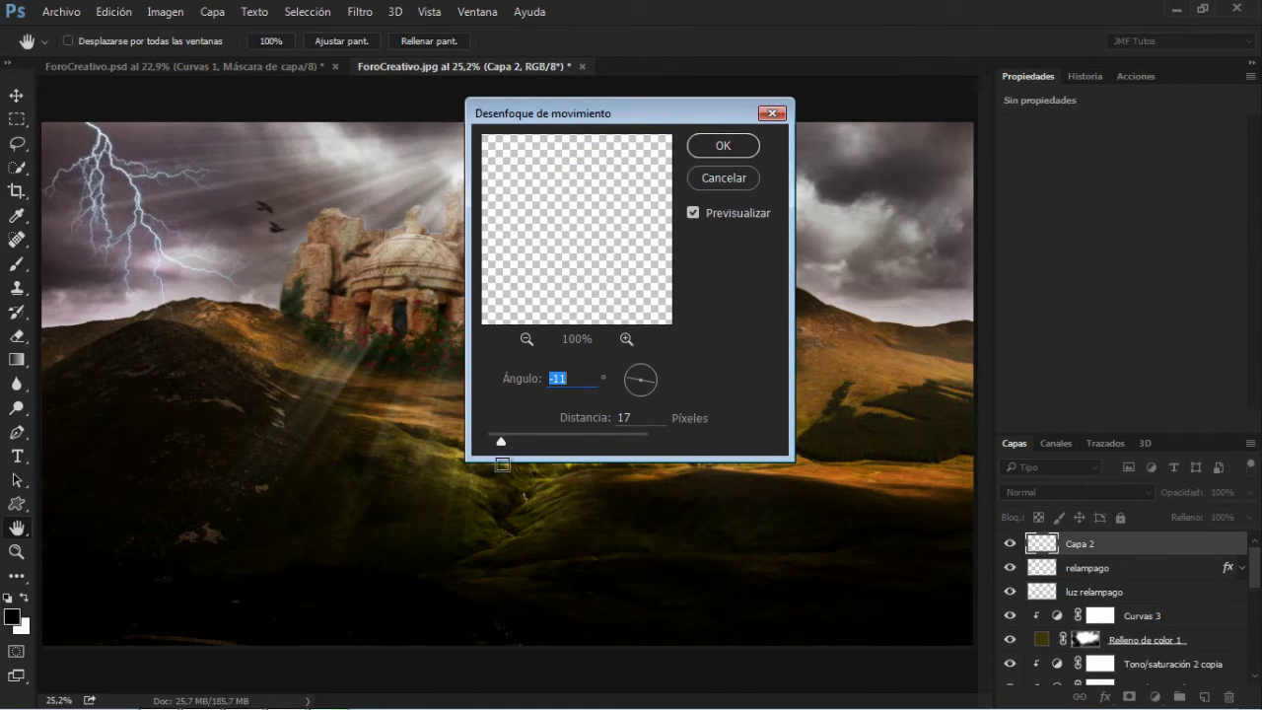
pyautogui.moveTo(500, 441); pyautogui.dragTo(497, 440)
pyautogui.click(652, 381)
pyautogui.write('10')
pyautogui.click(657, 379)
pyautogui.click(724, 178)
pyautogui.press('b')
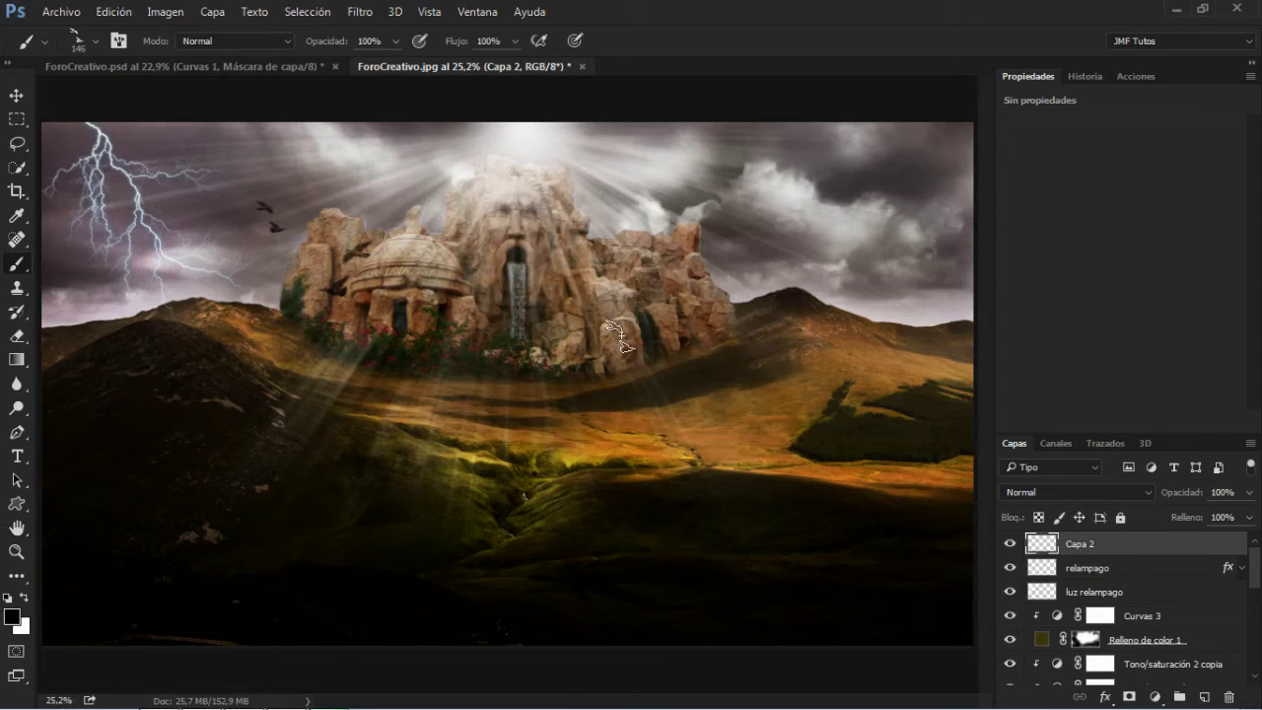
# - Stamp four black birds in the sky beside the ruins' rocky edge, using the 150 px four-bird brush enlarged to 587 px
pyautogui.click(94, 41)
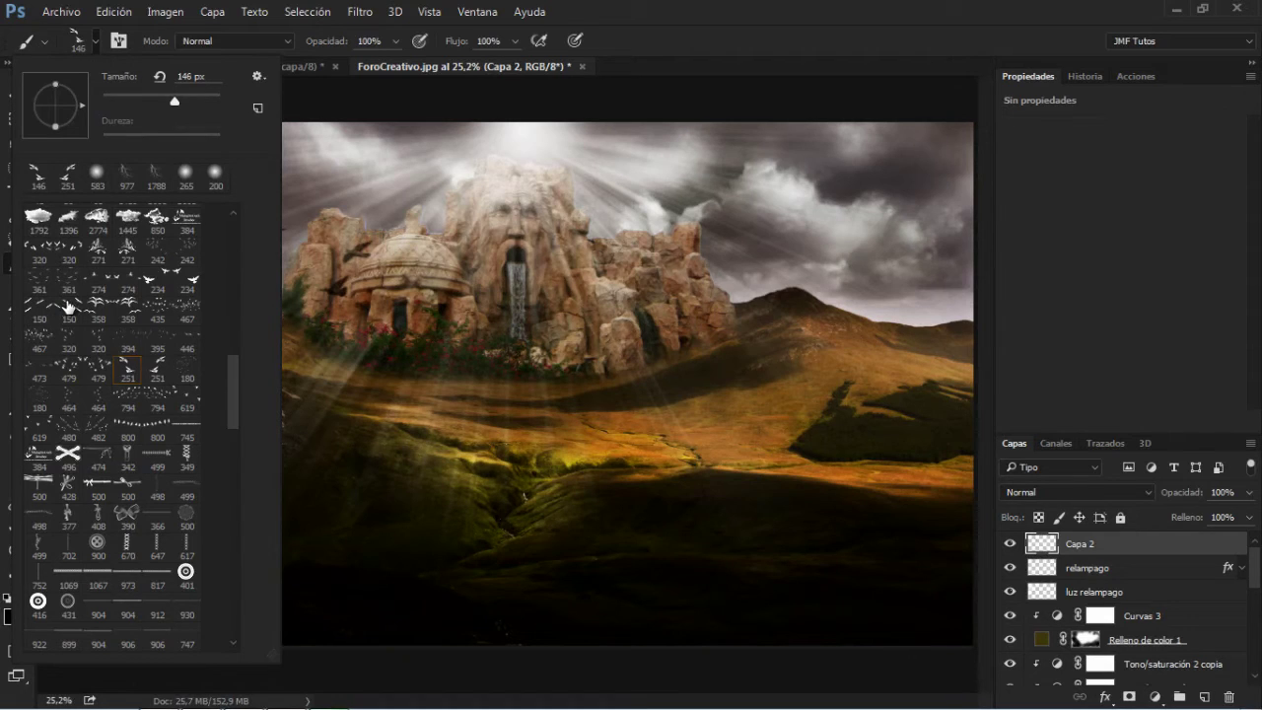
pyautogui.click(68, 308)
pyautogui.click(626, 8)
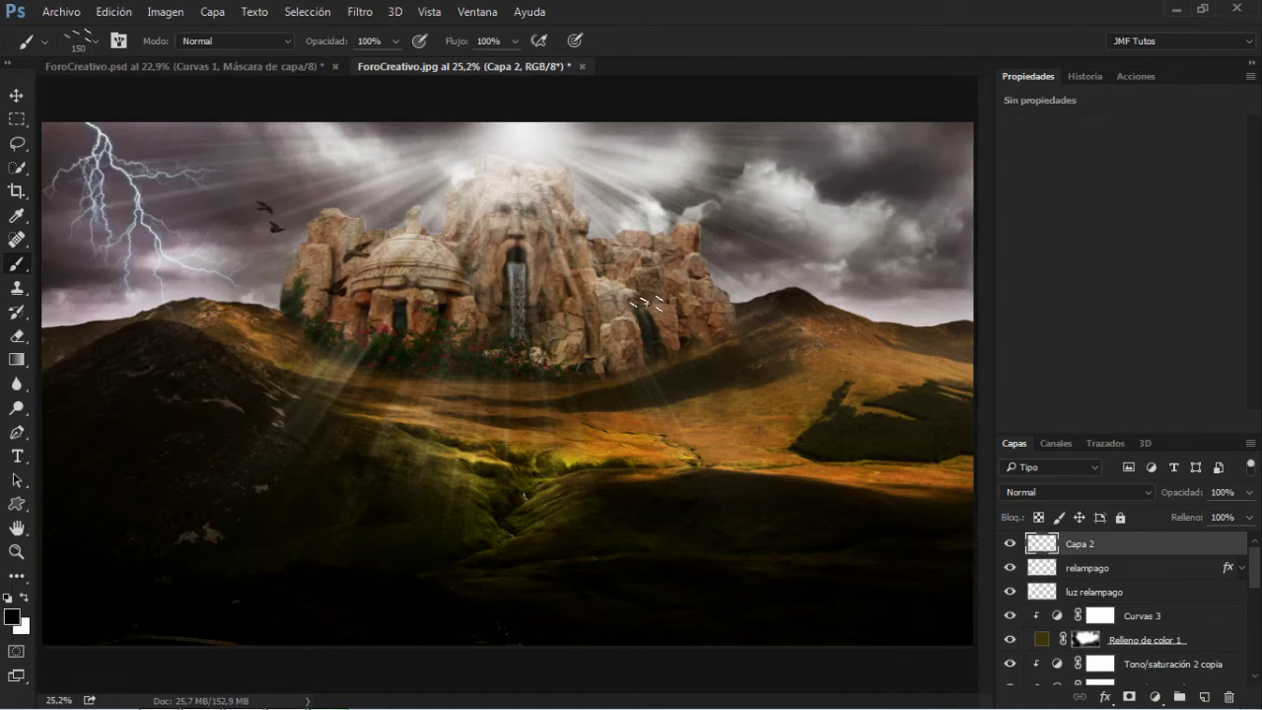
pyautogui.keyDown('alt'); pyautogui.rightClick(677, 301); pyautogui.keyUp('alt')
pyautogui.keyDown('alt'); pyautogui.rightClick(697, 287); pyautogui.keyUp('alt')
pyautogui.moveTo(696, 289); pyautogui.dragTo(734, 295)
pyautogui.click(709, 242)
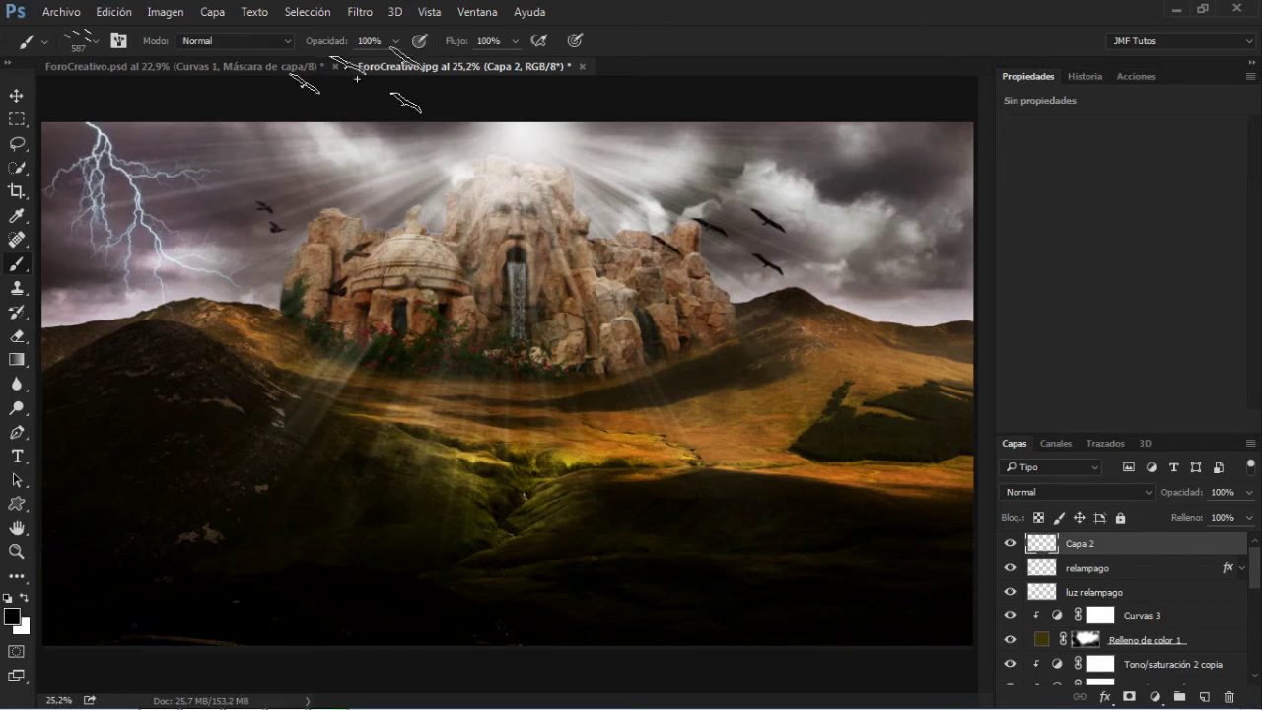
# - Reapply the last Motion Blur to Capa 2, and add another one with an adjusted angle and slightly larger distance
pyautogui.click(357, 12)
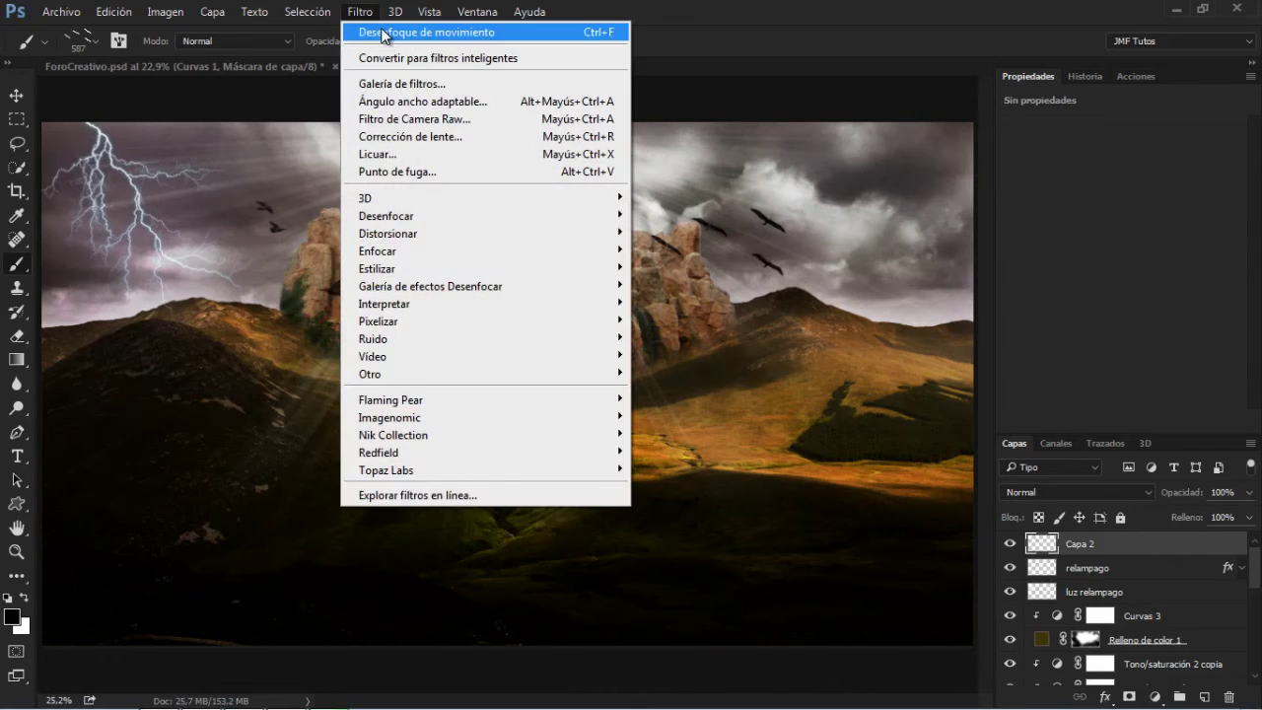
pyautogui.click(385, 33)
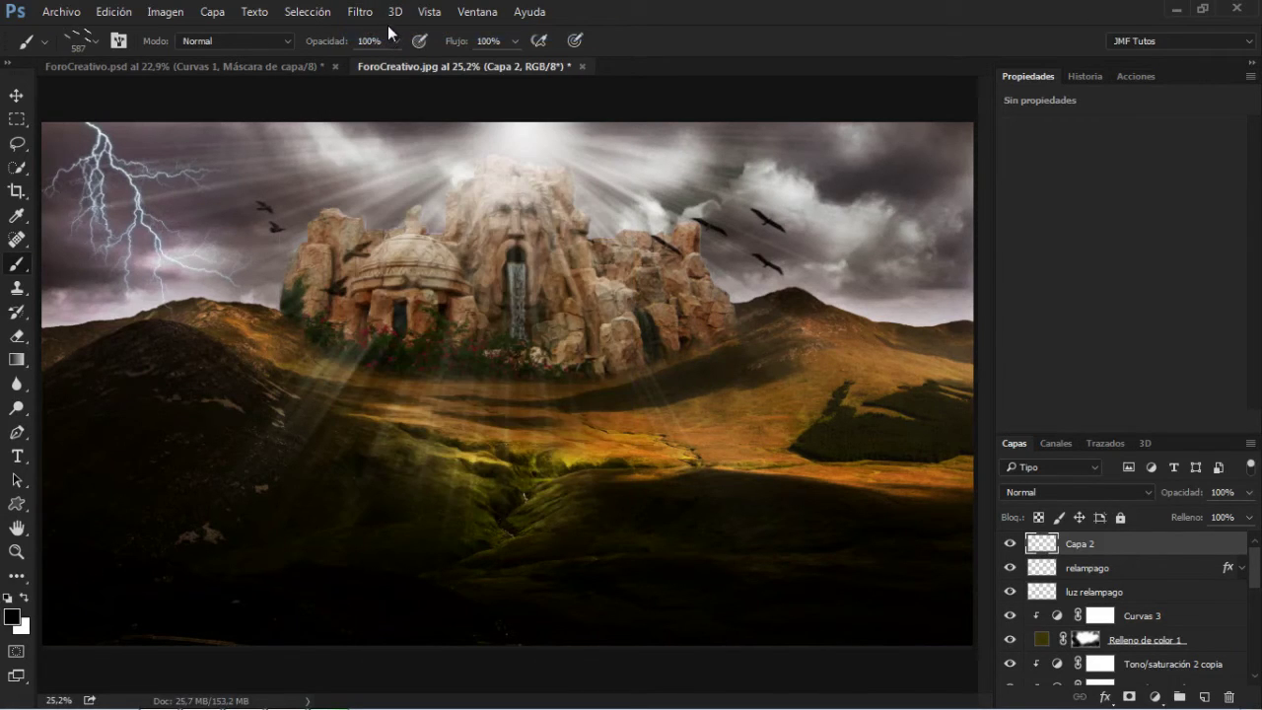
pyautogui.click(364, 14)
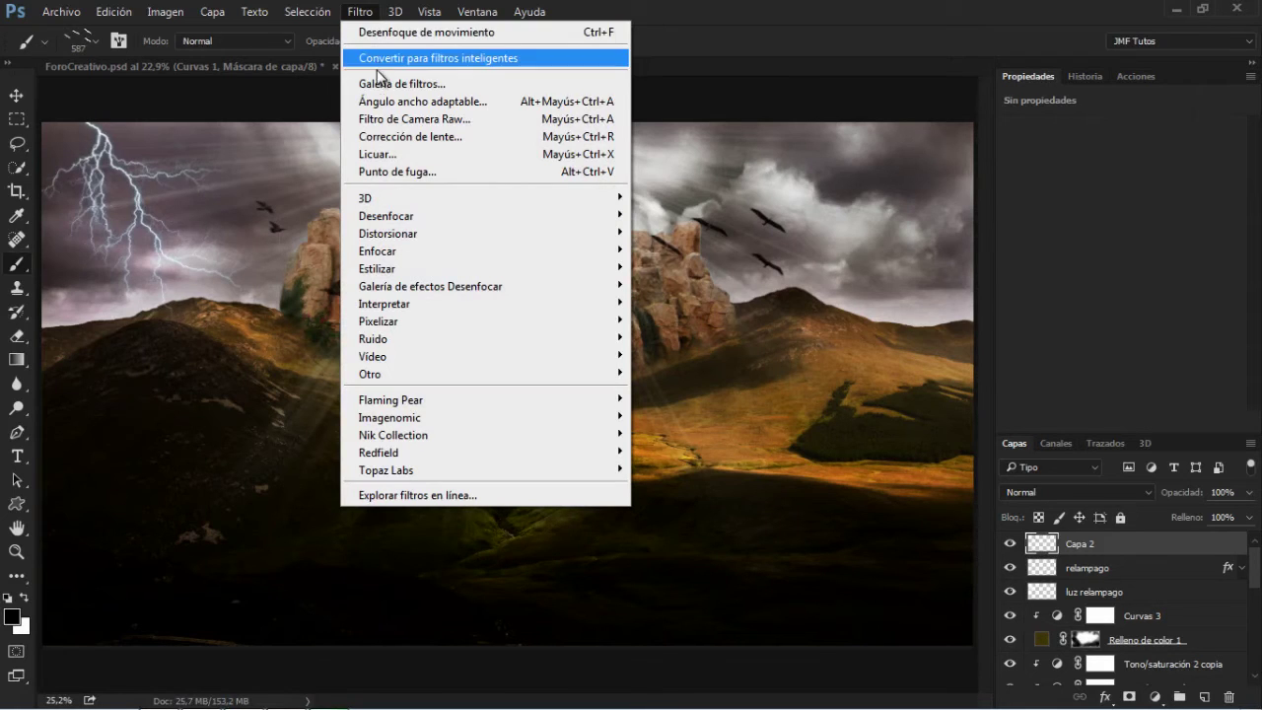
pyautogui.moveTo(440, 221)
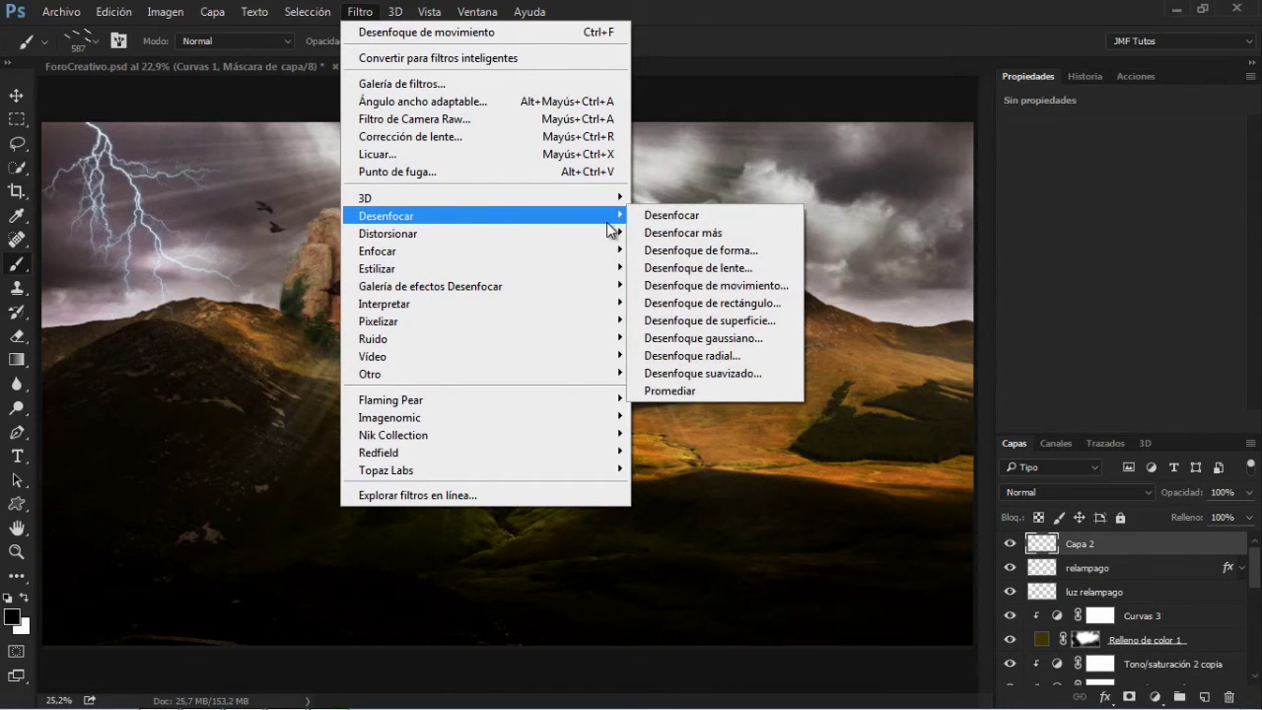
pyautogui.click(745, 284)
pyautogui.moveTo(677, 118); pyautogui.dragTo(490, 178)
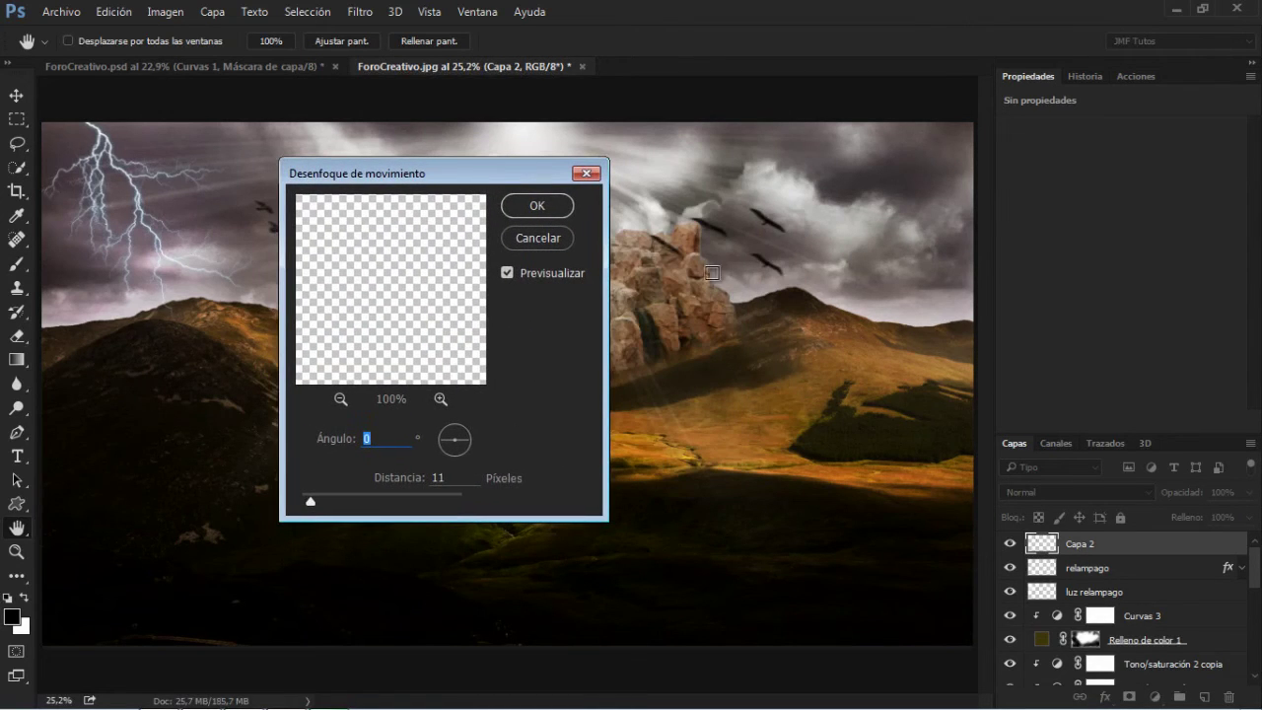
pyautogui.moveTo(467, 441); pyautogui.dragTo(465, 432)
pyautogui.moveTo(311, 502); pyautogui.dragTo(313, 500)
pyautogui.click(535, 206)
pyautogui.press('b')
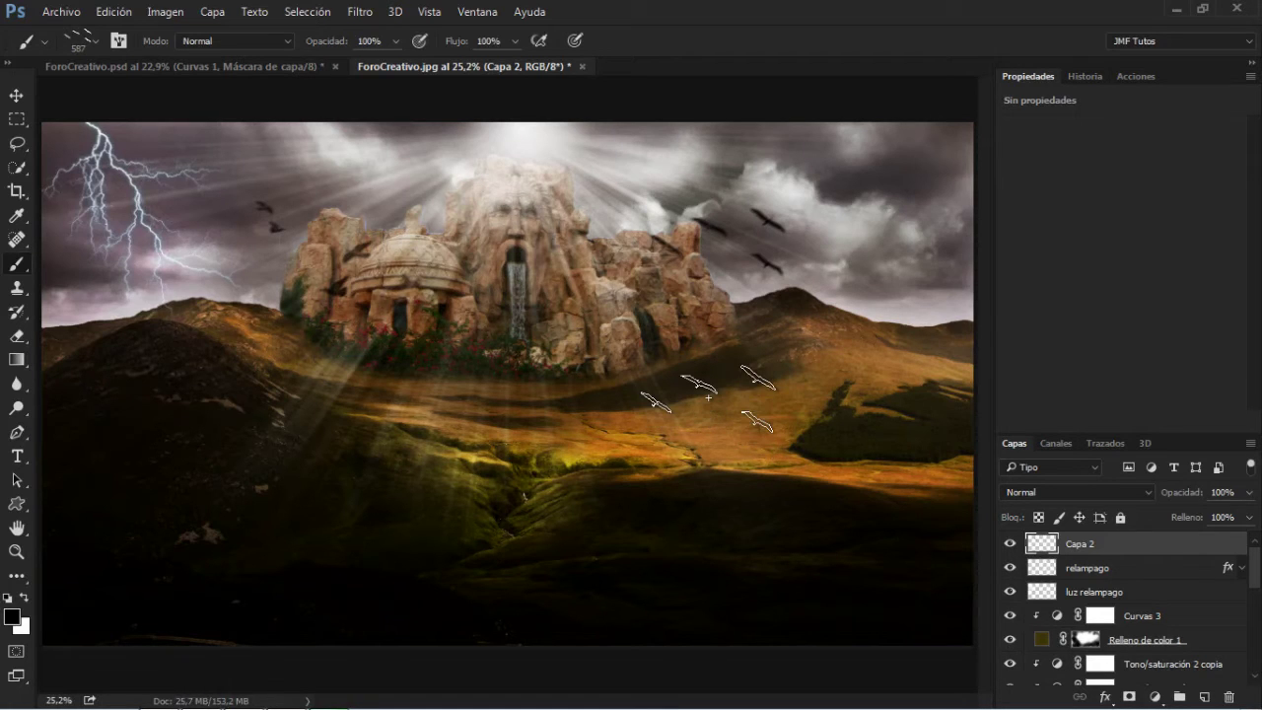
# - Switch the brush to the recent 583 px soft round tip with 1% hardness, and activate the Zoom tool
pyautogui.rightClick(737, 341)
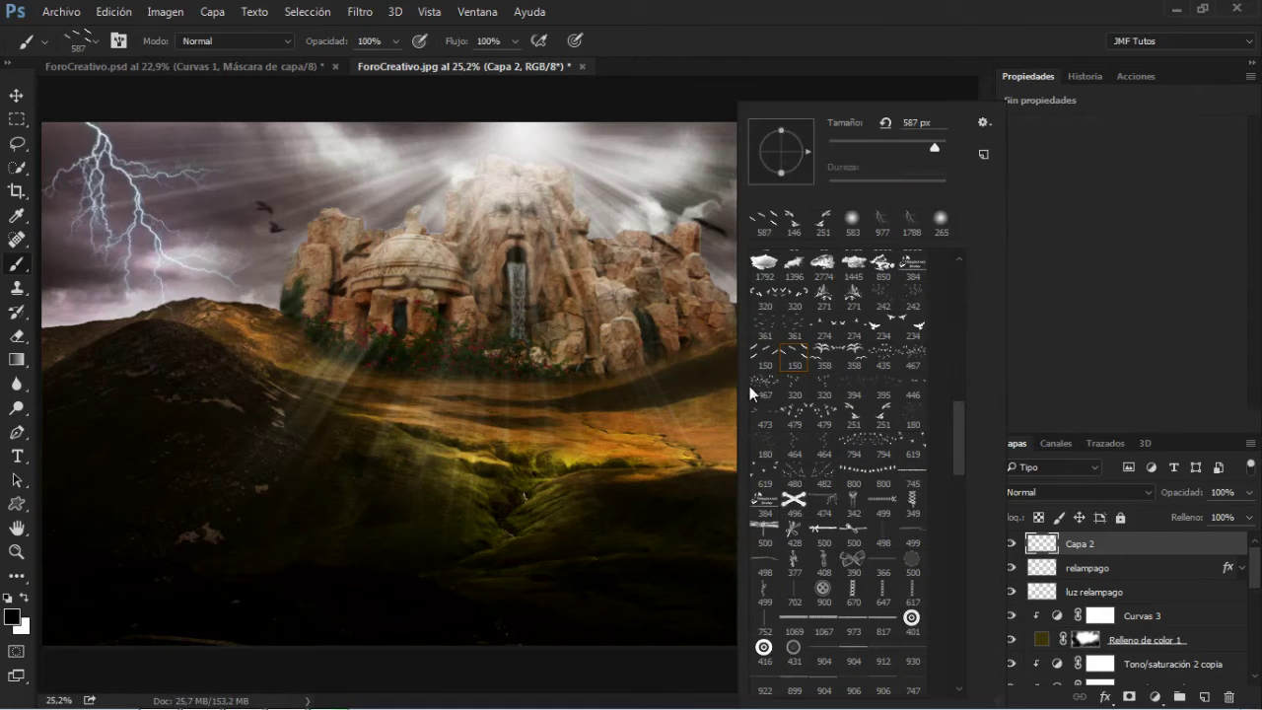
pyautogui.click(853, 220)
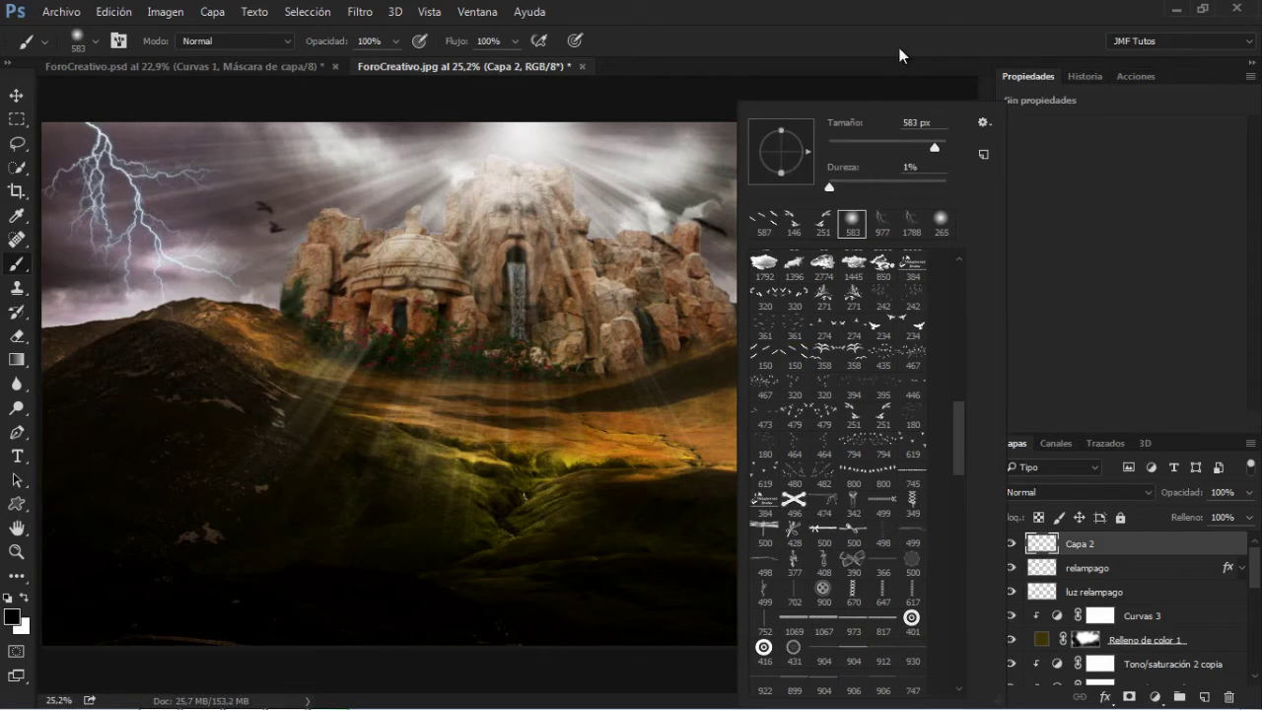
pyautogui.click(885, 18)
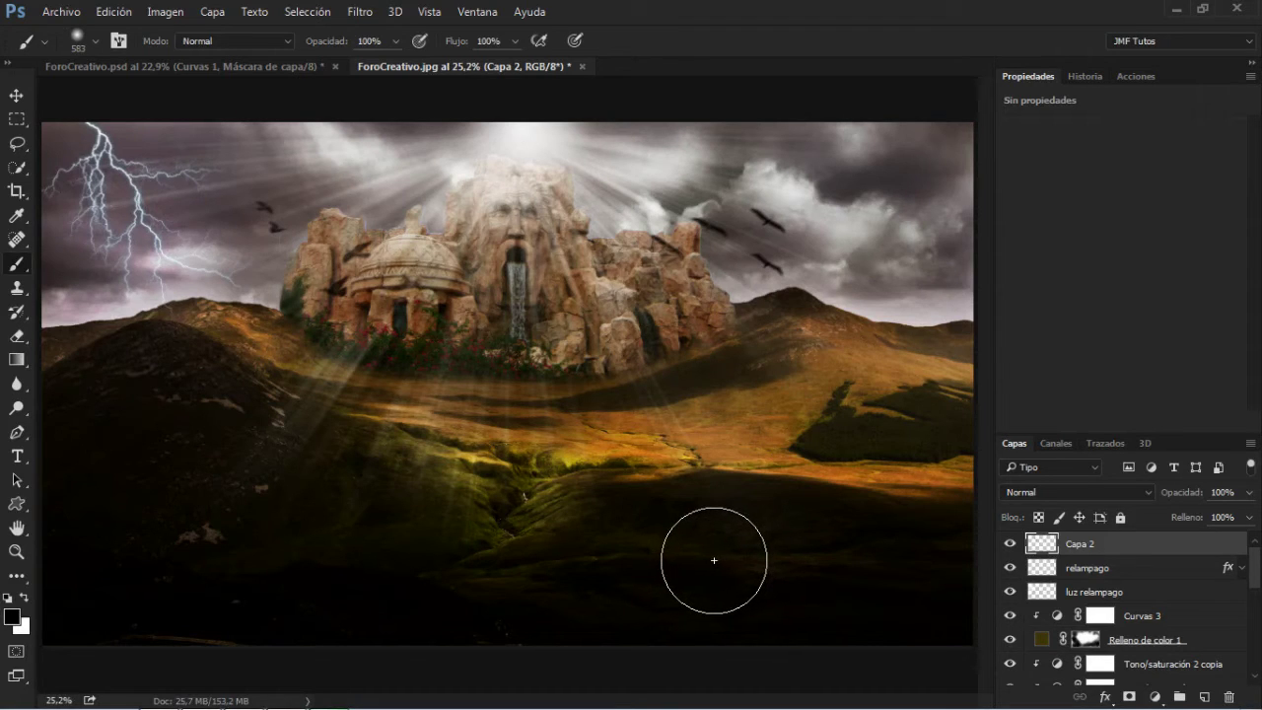
pyautogui.press('z')
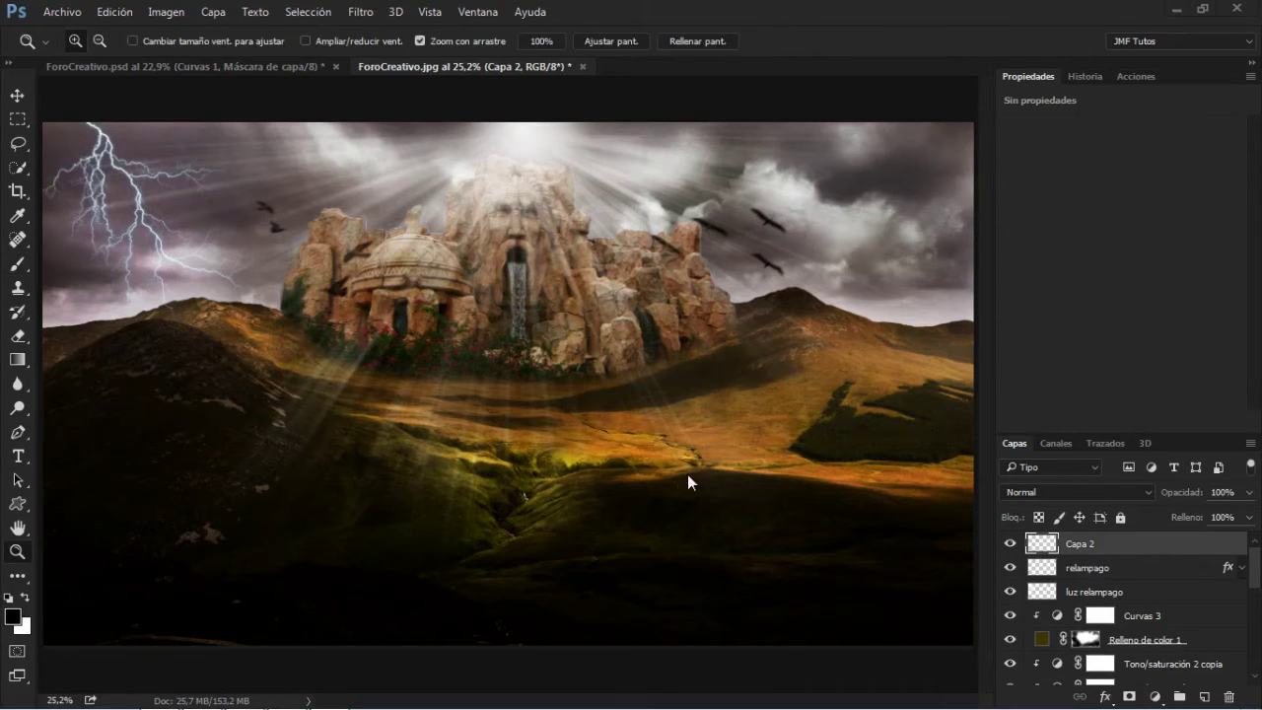
# - Rename the topmost layer, which holds the birds, as aves
pyautogui.doubleClick(1080, 545)
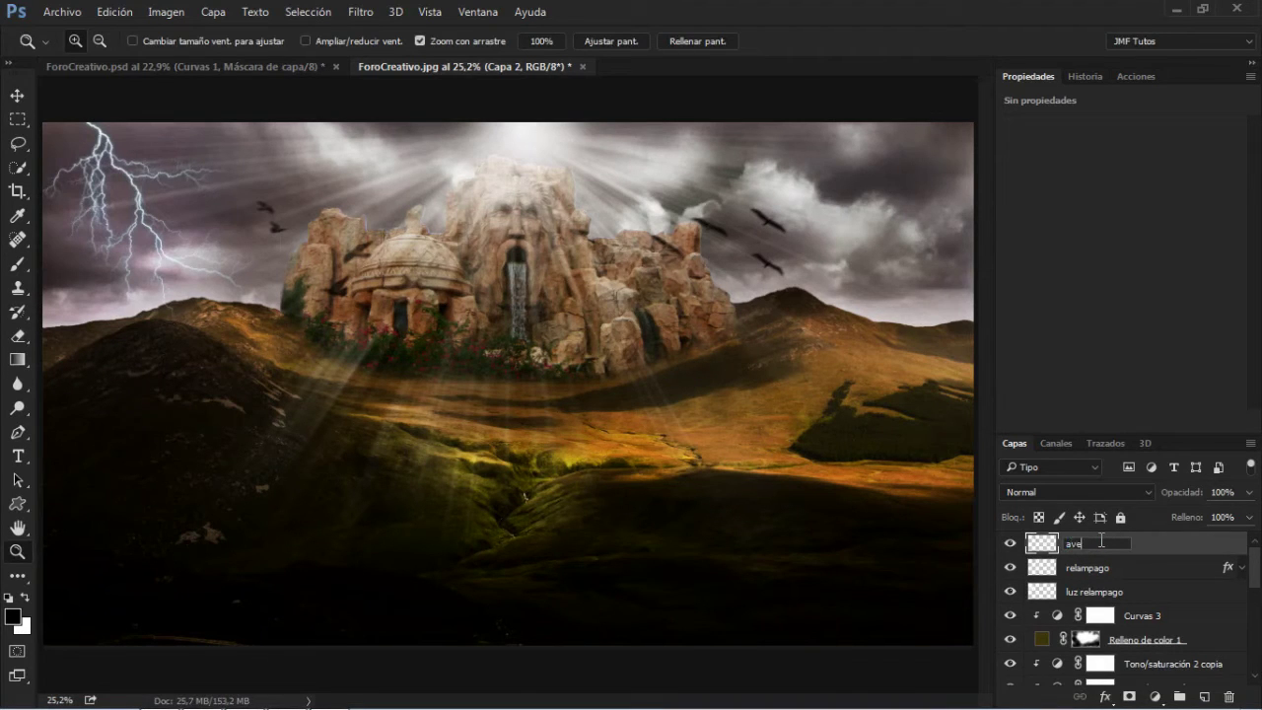
pyautogui.write('aves')
pyautogui.press('Return')
# - Open bruja.png and OLIVE ASH BURL.jpg from Bridge in Photoshop, leaving the missing colour profile unmodified
pyautogui.click(63, 12)
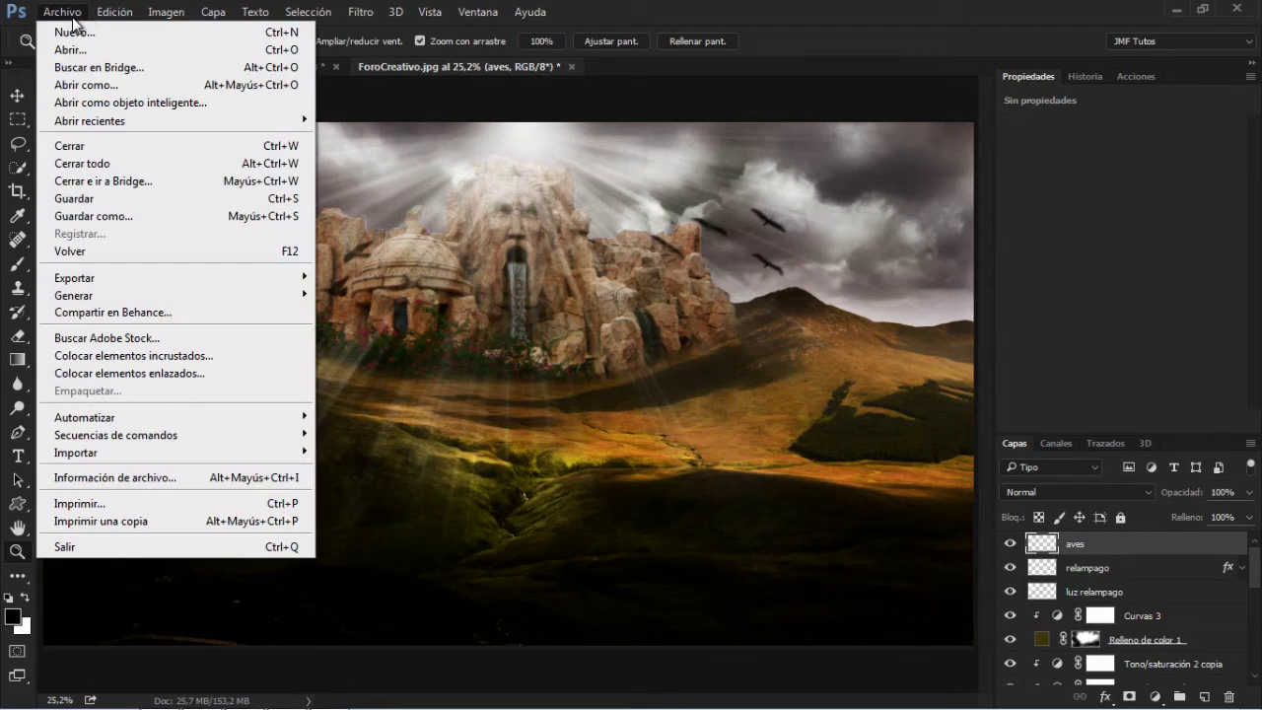
pyautogui.click(97, 67)
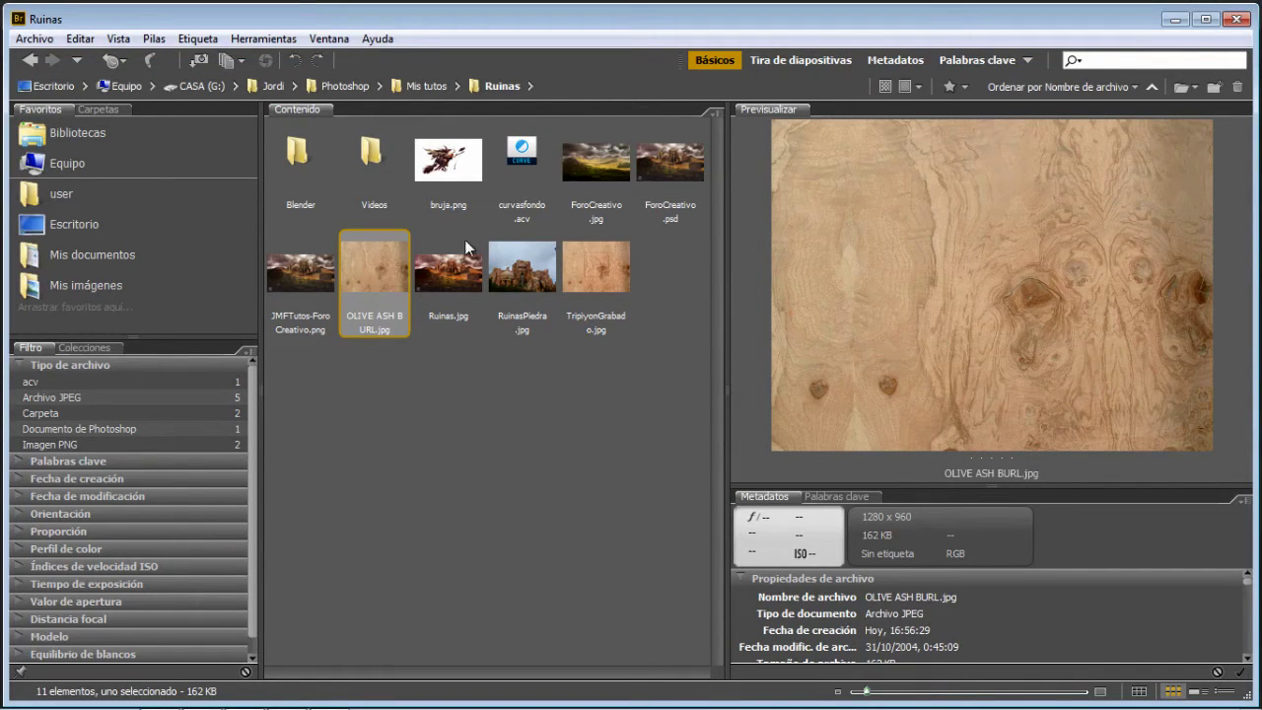
pyautogui.keyDown('ctrl'); pyautogui.click(449, 173); pyautogui.keyUp('ctrl')
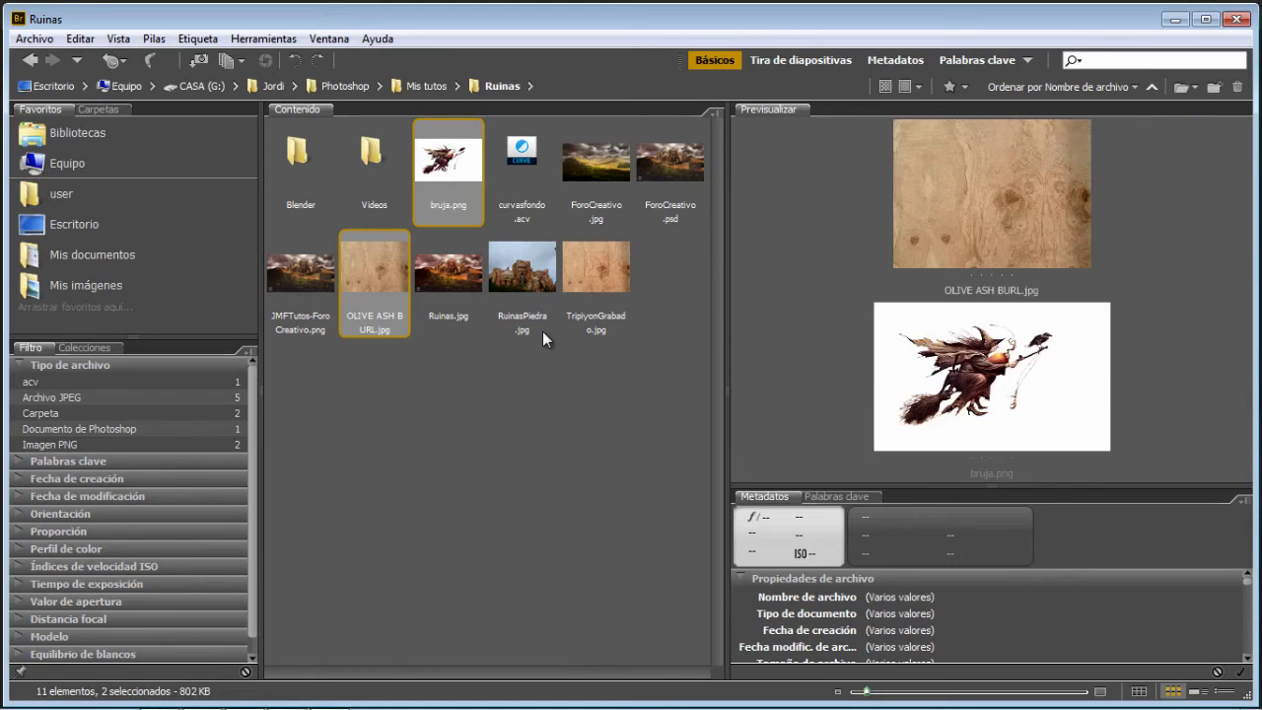
pyautogui.rightClick(459, 180)
pyautogui.moveTo(535, 217)
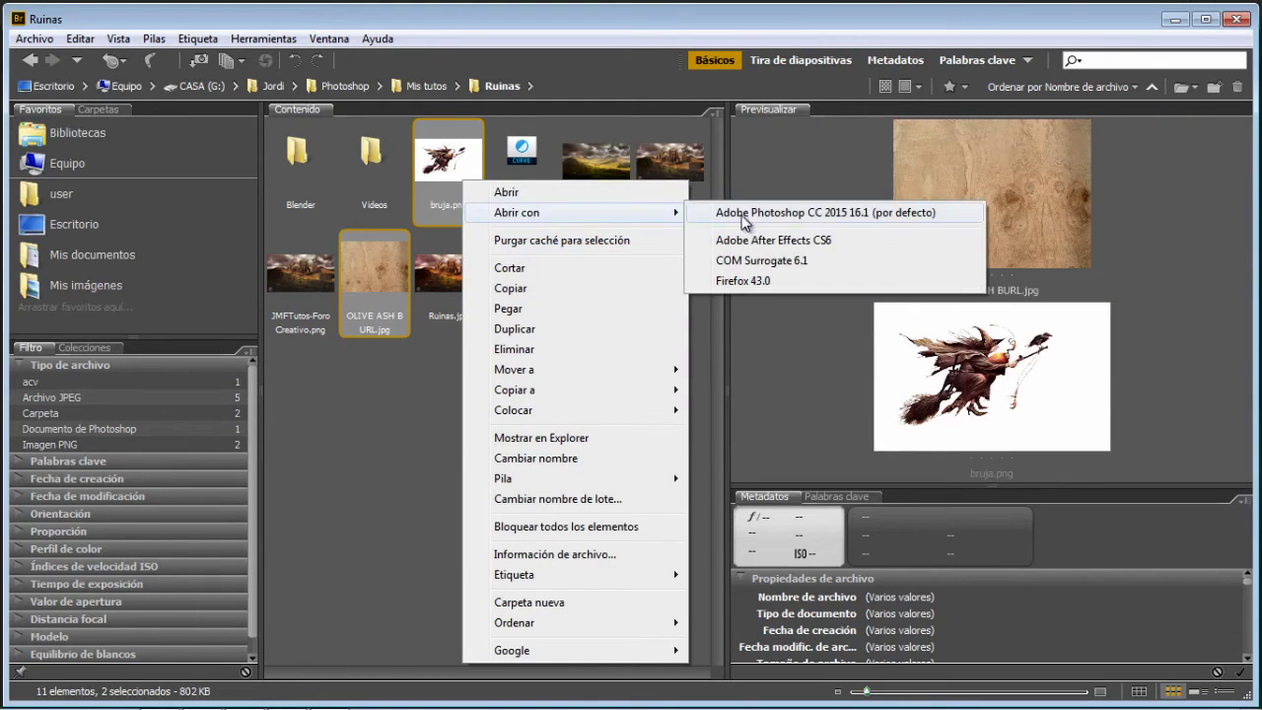
pyautogui.click(786, 214)
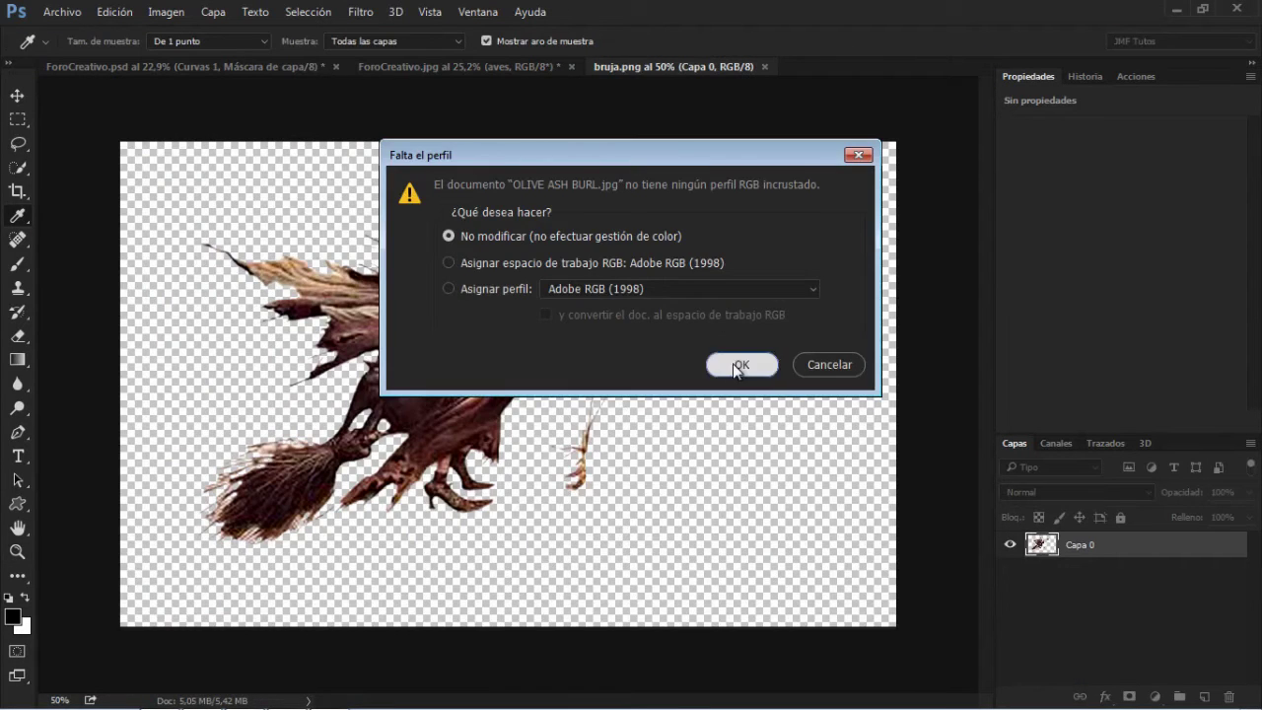
pyautogui.click(738, 366)
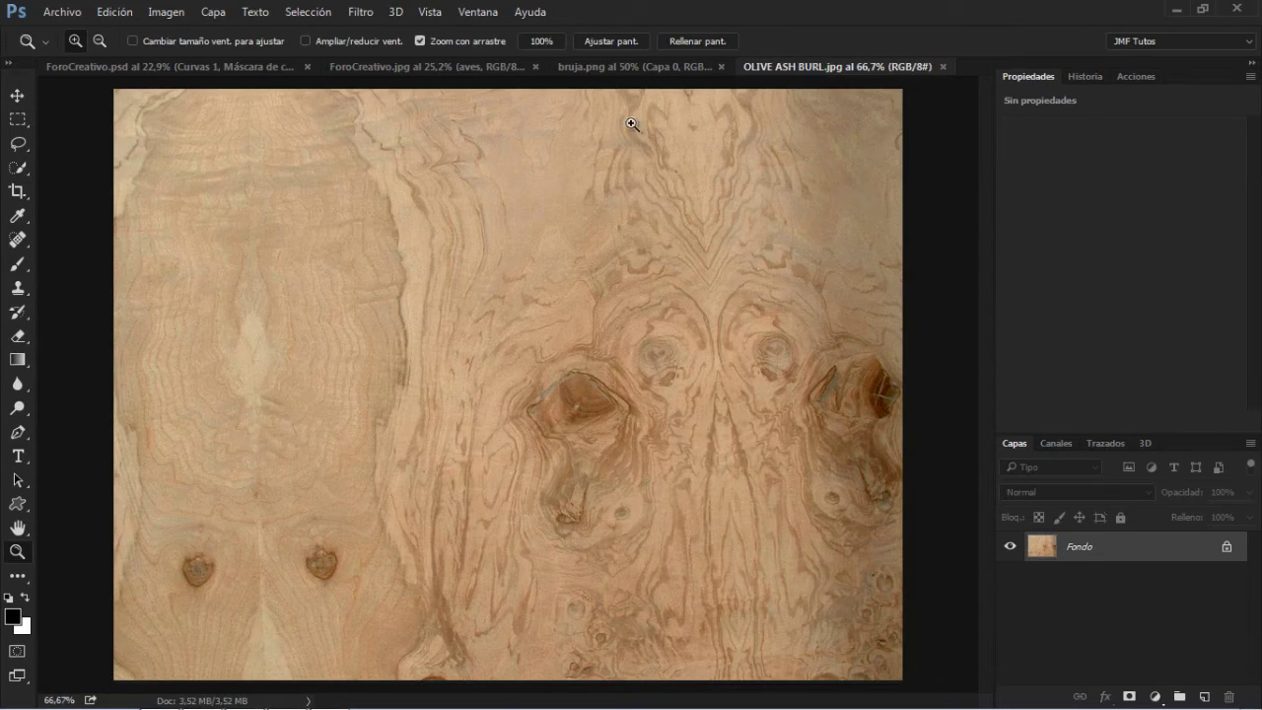
# - Copy the witch layer from bruja.png into the OLIVE ASH BURL.jpg document and place it over the wood
pyautogui.click(642, 65)
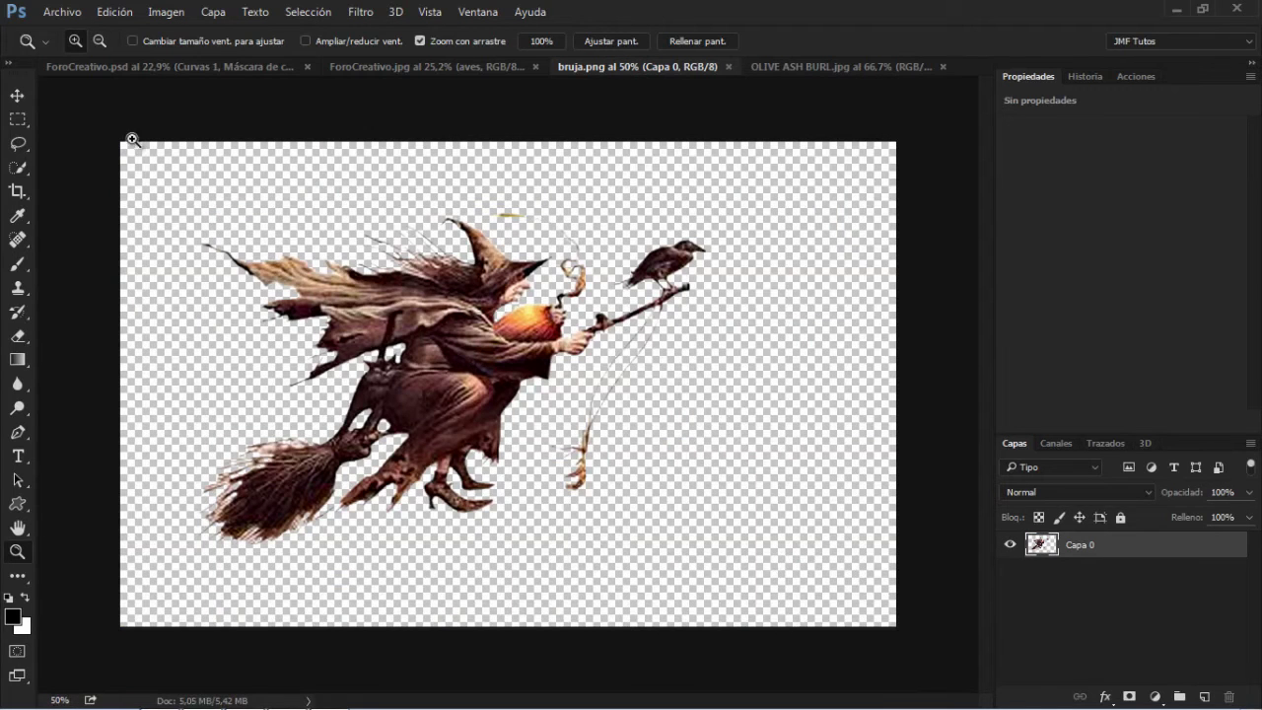
pyautogui.press('v')
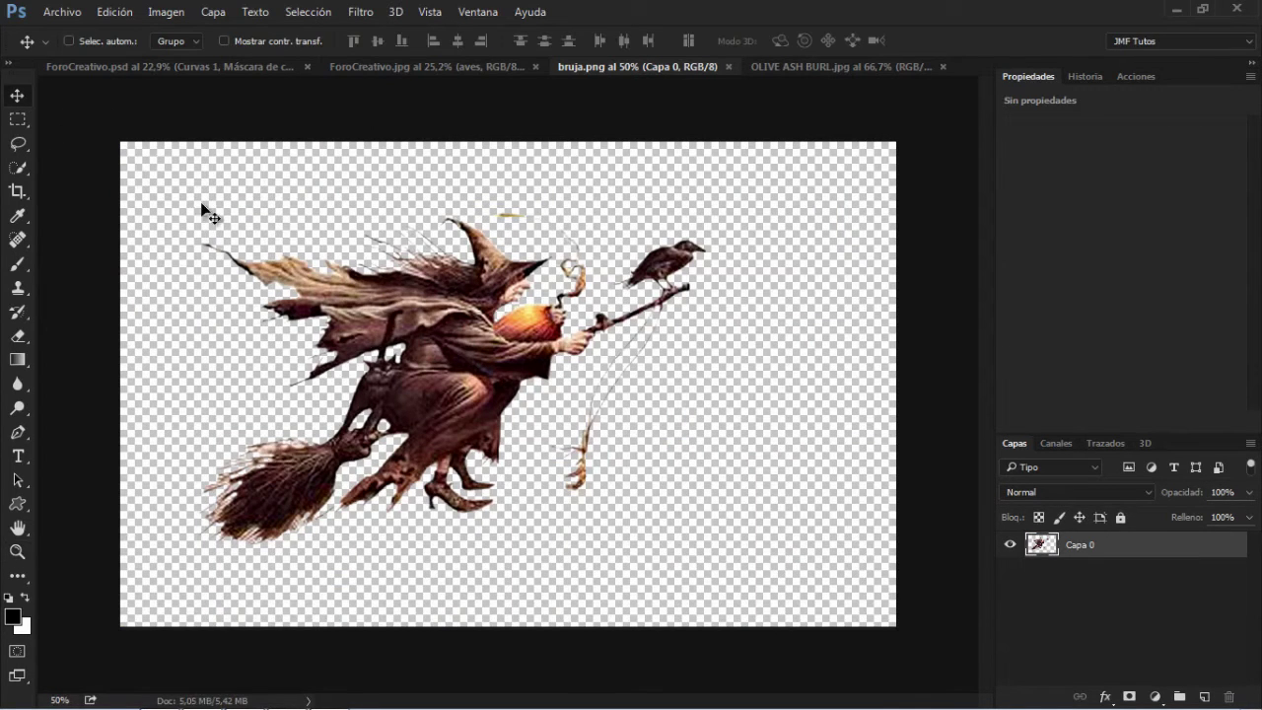
pyautogui.moveTo(453, 357); pyautogui.dragTo(730, 135)
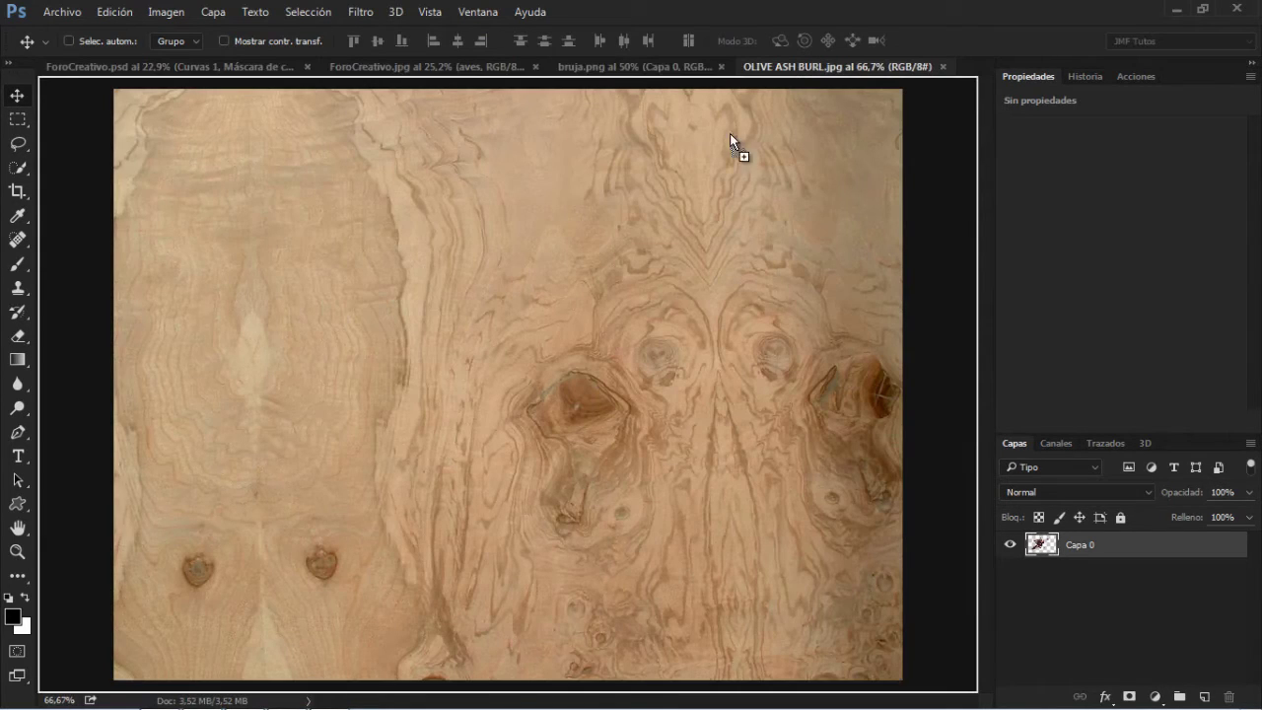
pyautogui.moveTo(506, 302); pyautogui.dragTo(501, 330)
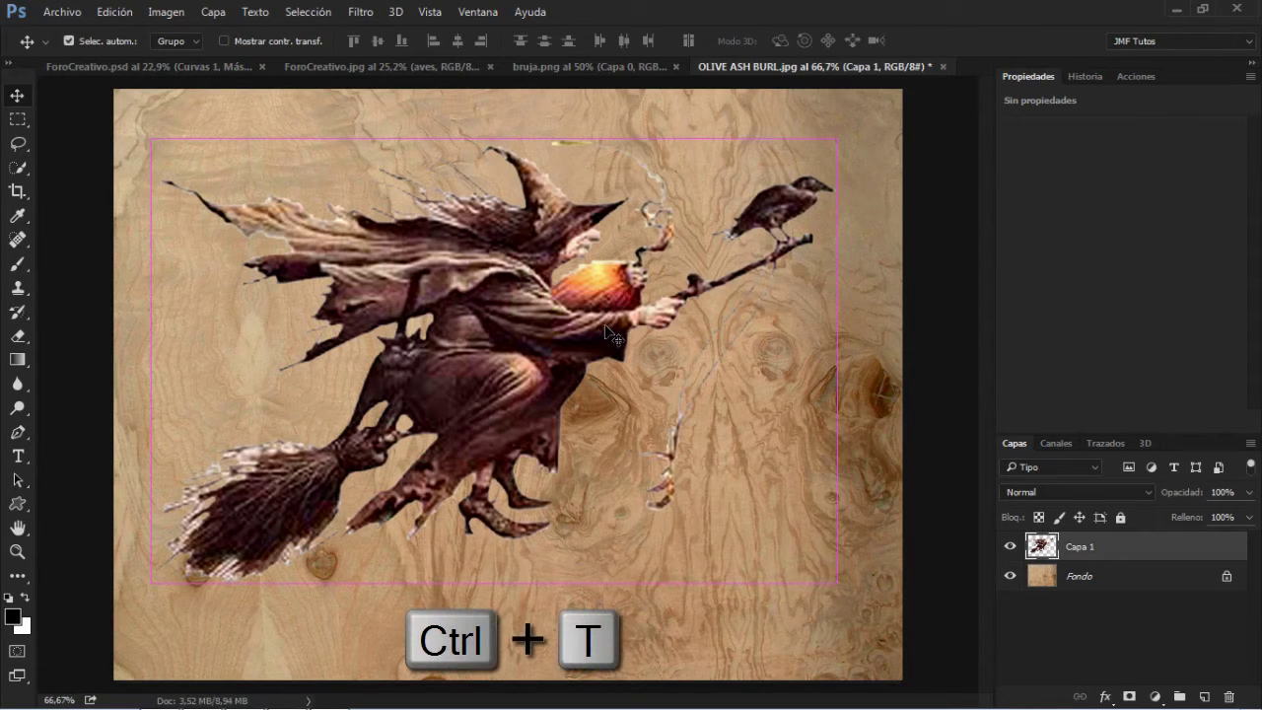
# - Scale the witch proportionally to about 77.6% and position it in the upper middle of the wood
pyautogui.hotkey('ctrl', 't')
pyautogui.moveTo(837, 137); pyautogui.dragTo(697, 284)
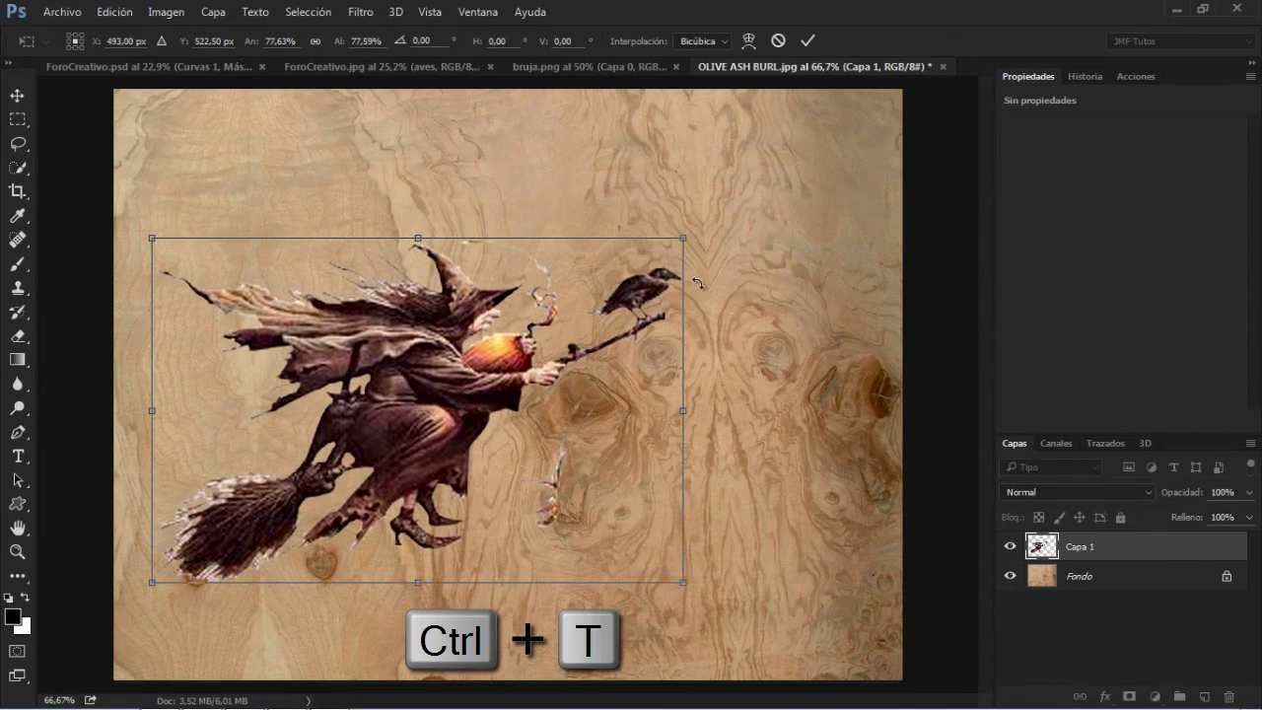
pyautogui.moveTo(474, 432); pyautogui.dragTo(534, 322)
pyautogui.press('Return')
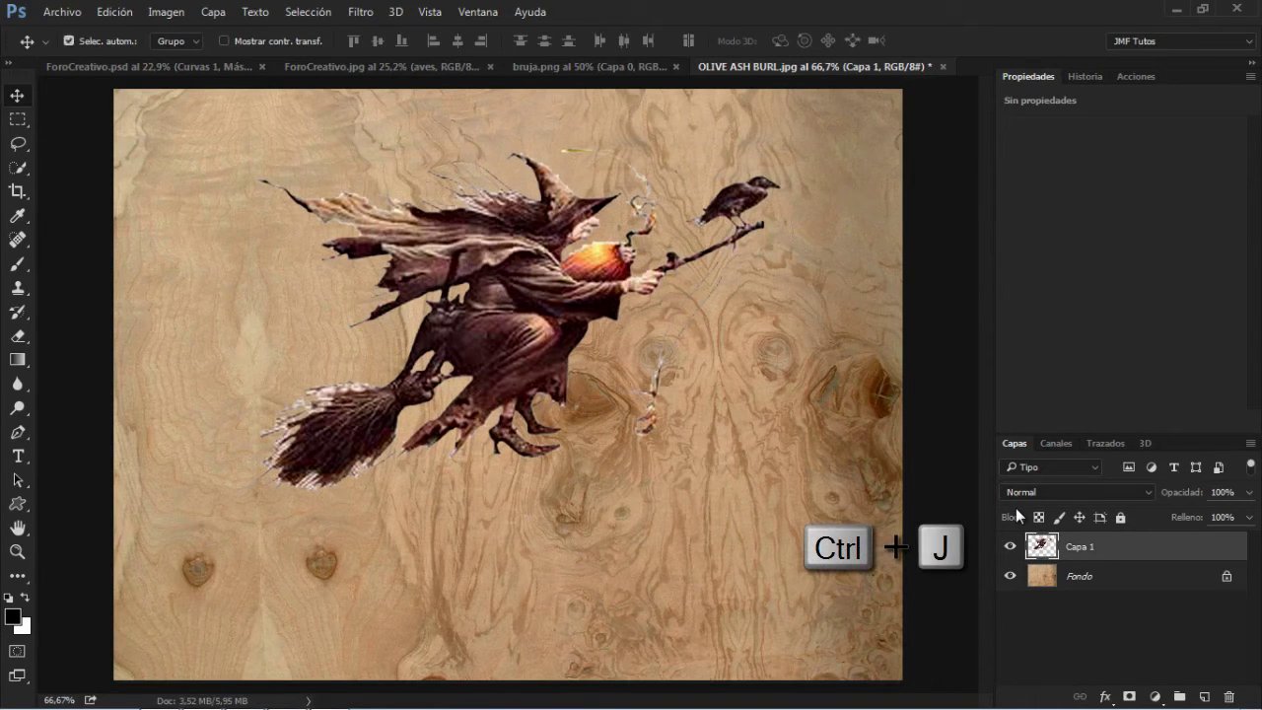
# - Duplicate the witch layer and desaturate the copy
pyautogui.hotkey('ctrl', 'j')
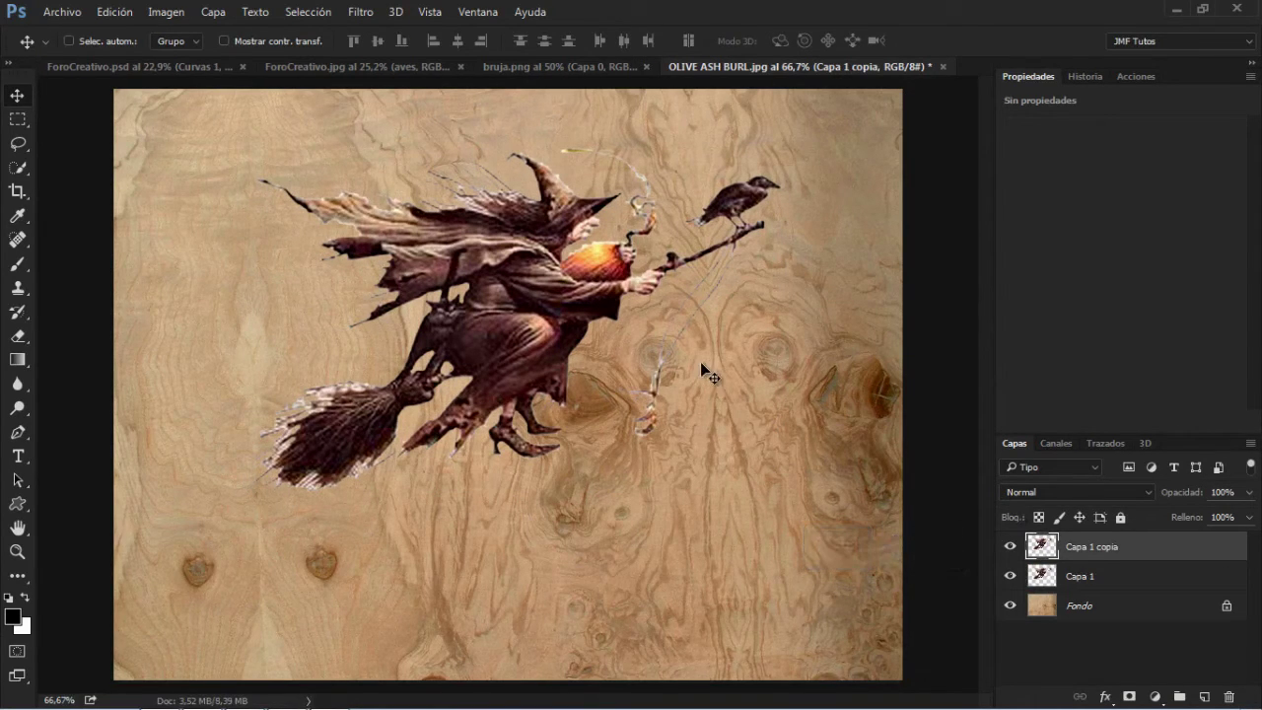
pyautogui.hotkey('ctrl', 'shift', 'u')
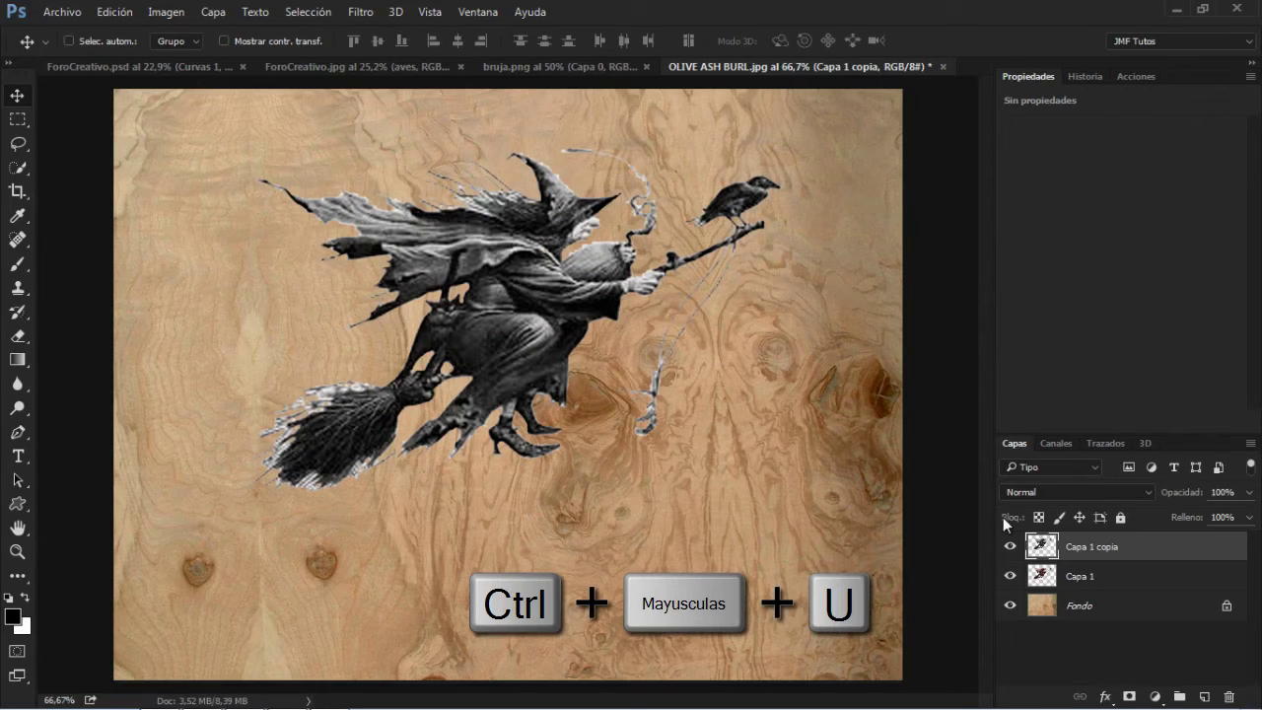
# - Make a second duplicate of the colour witch layer Capa 1, desaturate it and check it by toggling layer visibility
pyautogui.click(1069, 580)
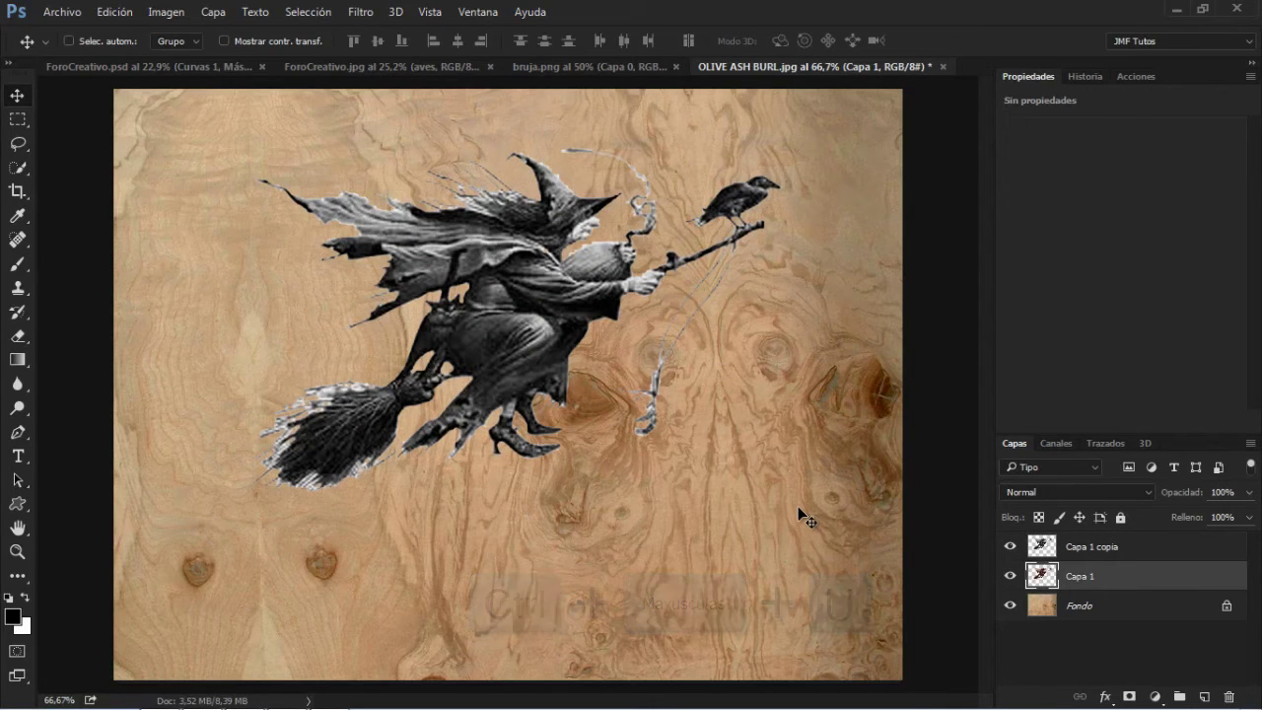
pyautogui.hotkey('ctrl', 'j')
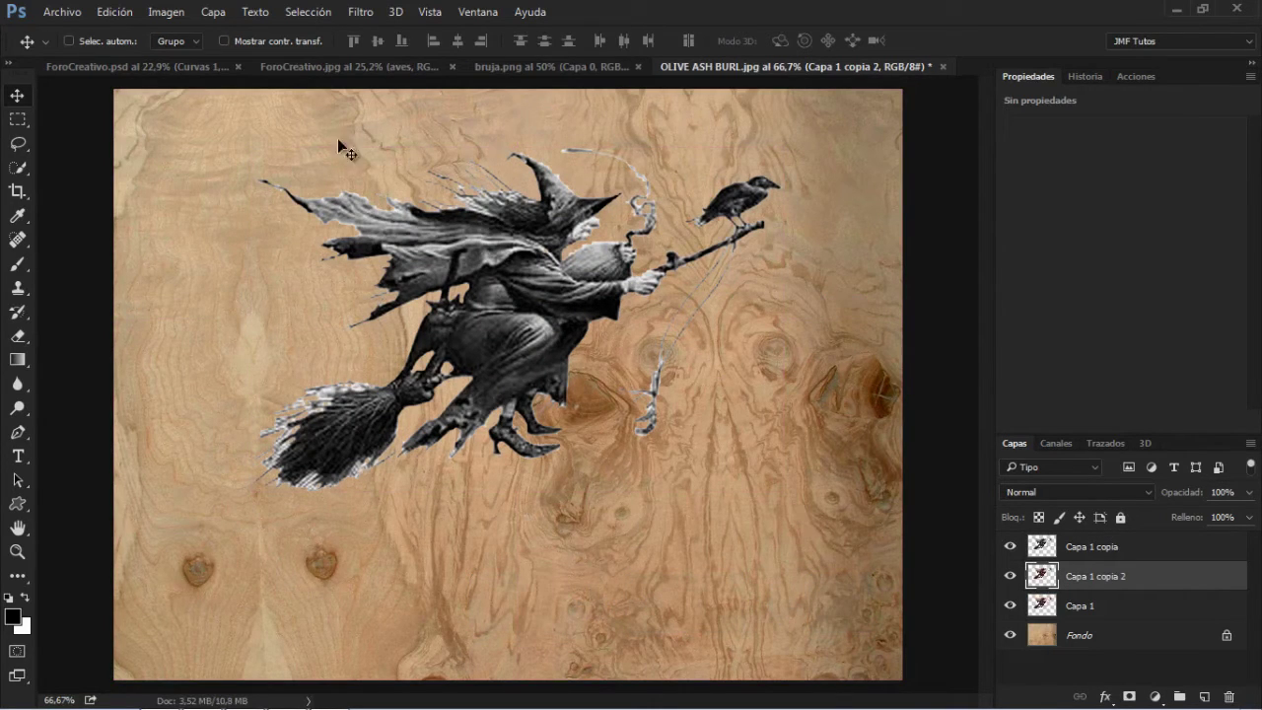
pyautogui.click(181, 14)
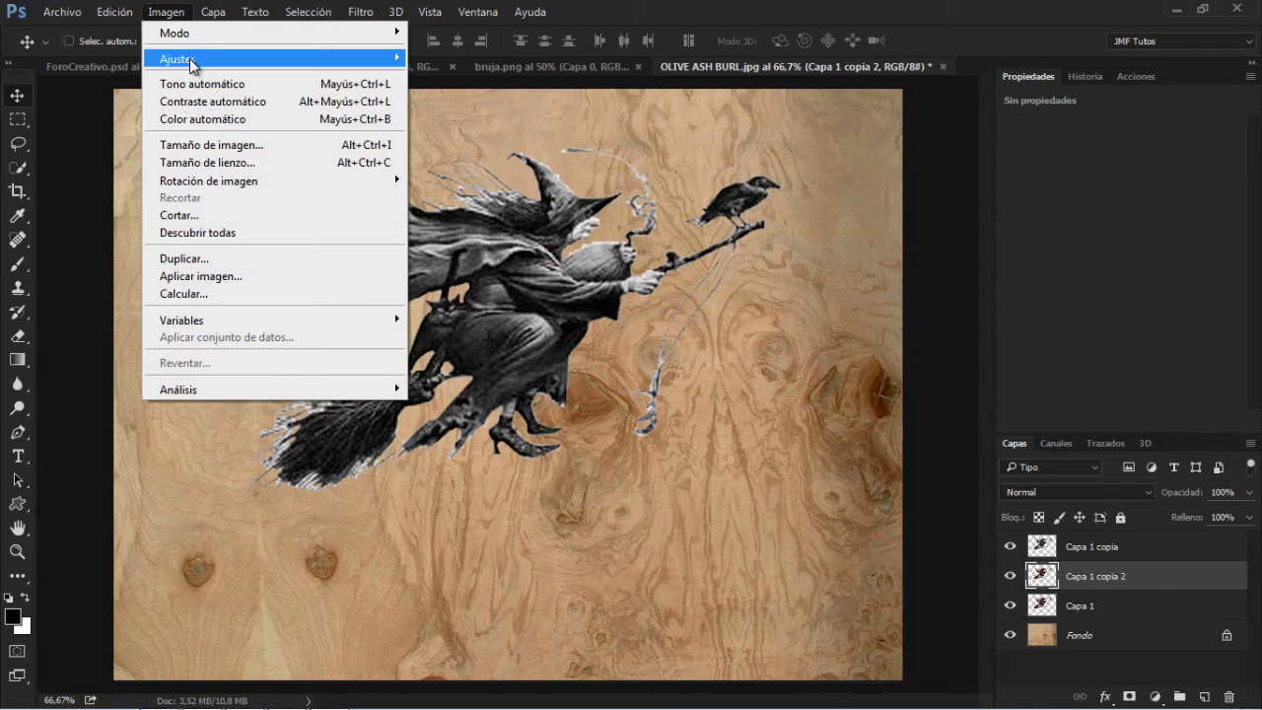
pyautogui.moveTo(195, 64)
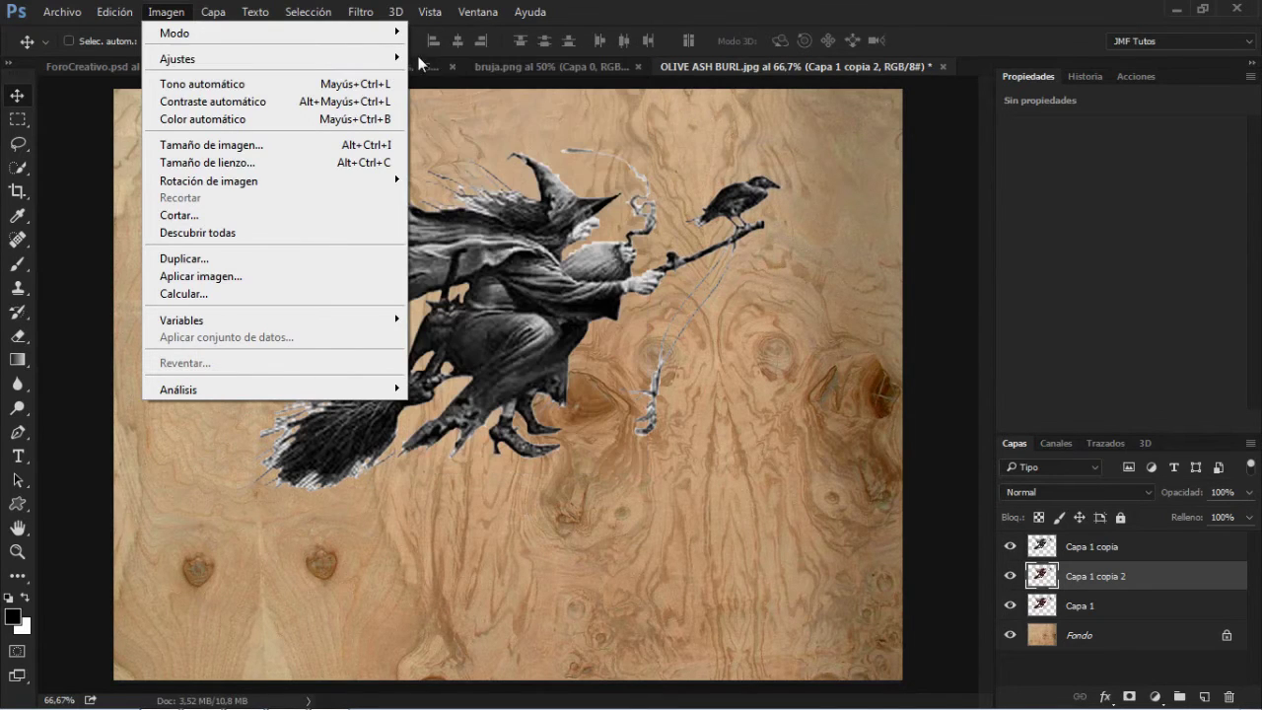
pyautogui.moveTo(394, 59)
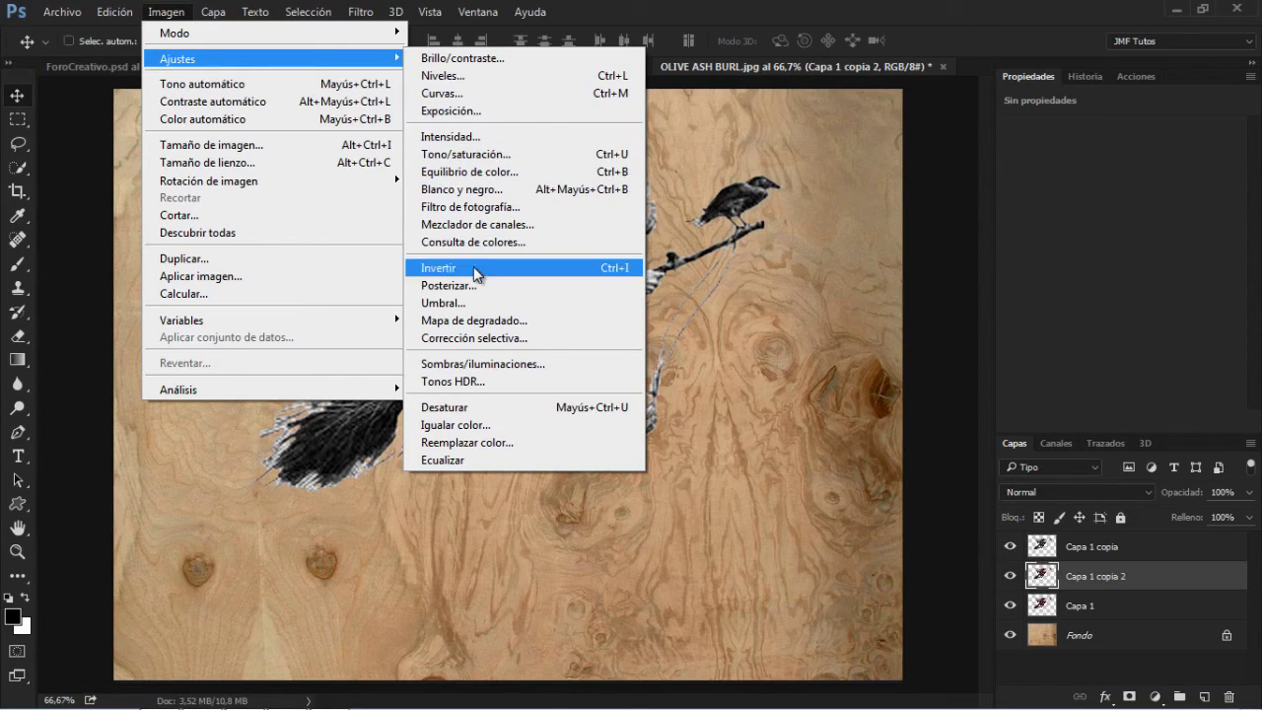
pyautogui.click(475, 408)
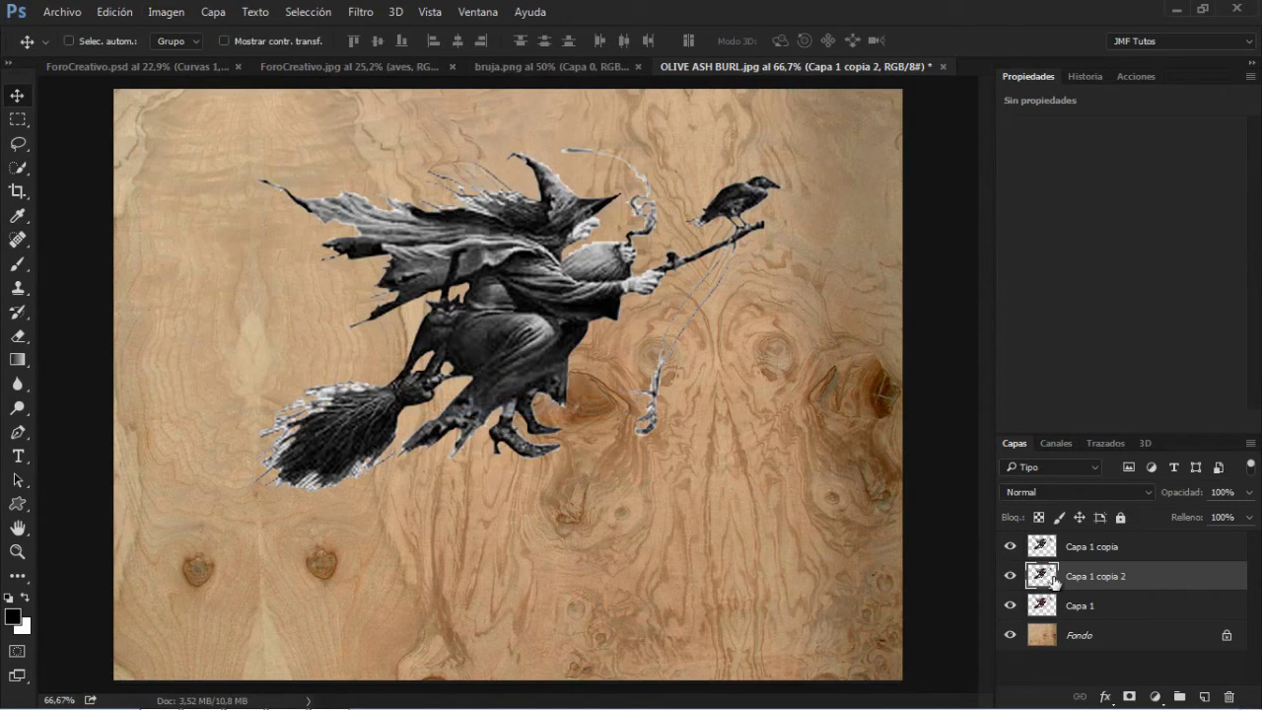
pyautogui.click(1010, 576)
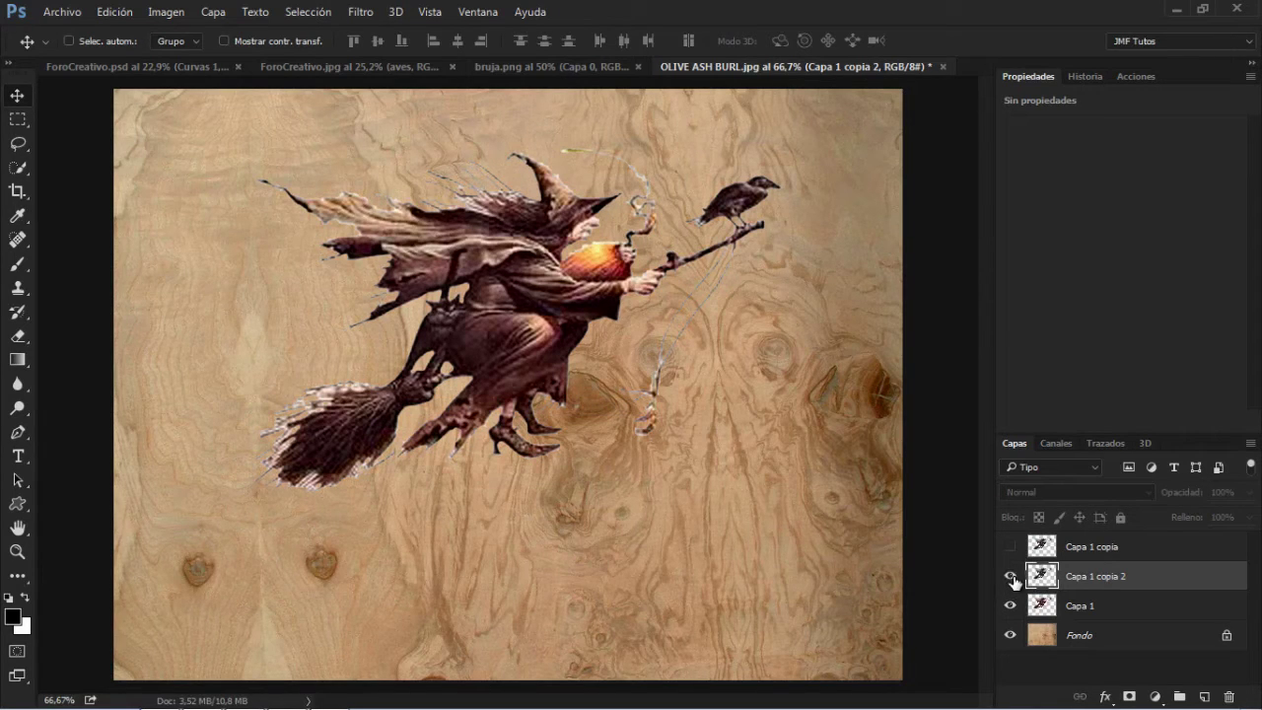
pyautogui.click(1009, 576)
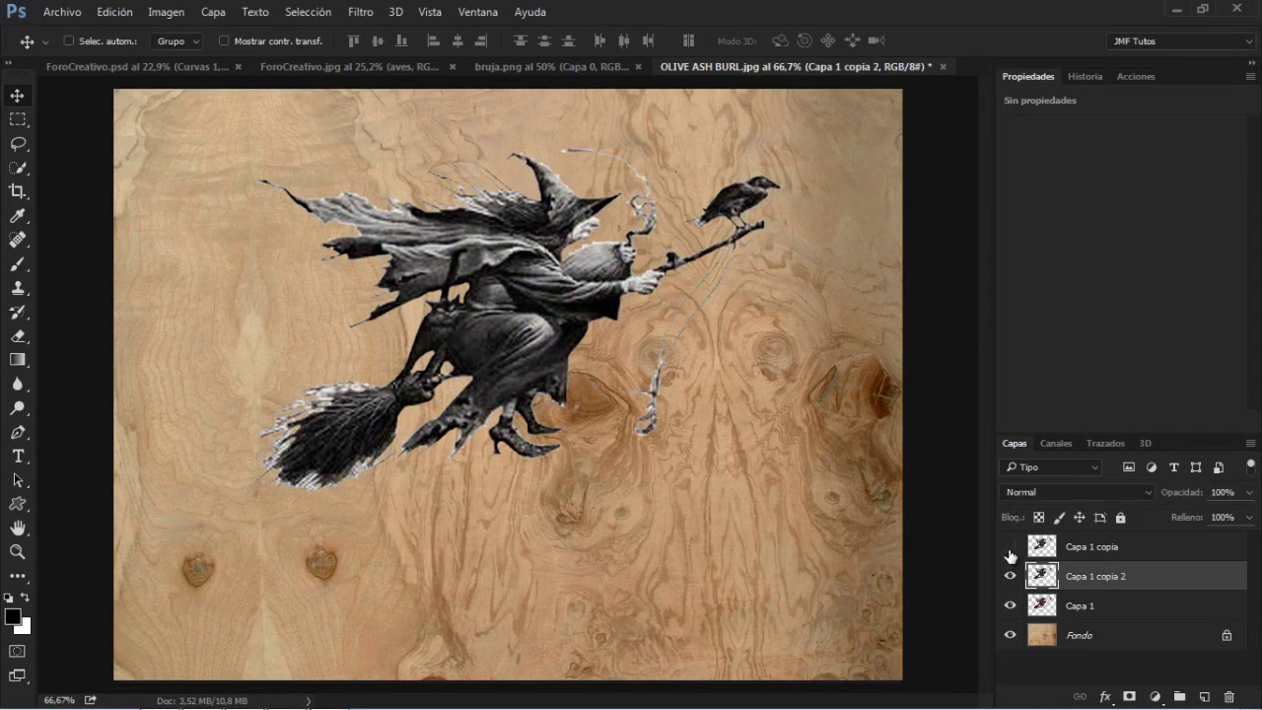
# - Apply the Fotocopia filter to the Capa 1 copia layer with Detalle 24 and Oscuridad 6
pyautogui.click(1097, 552)
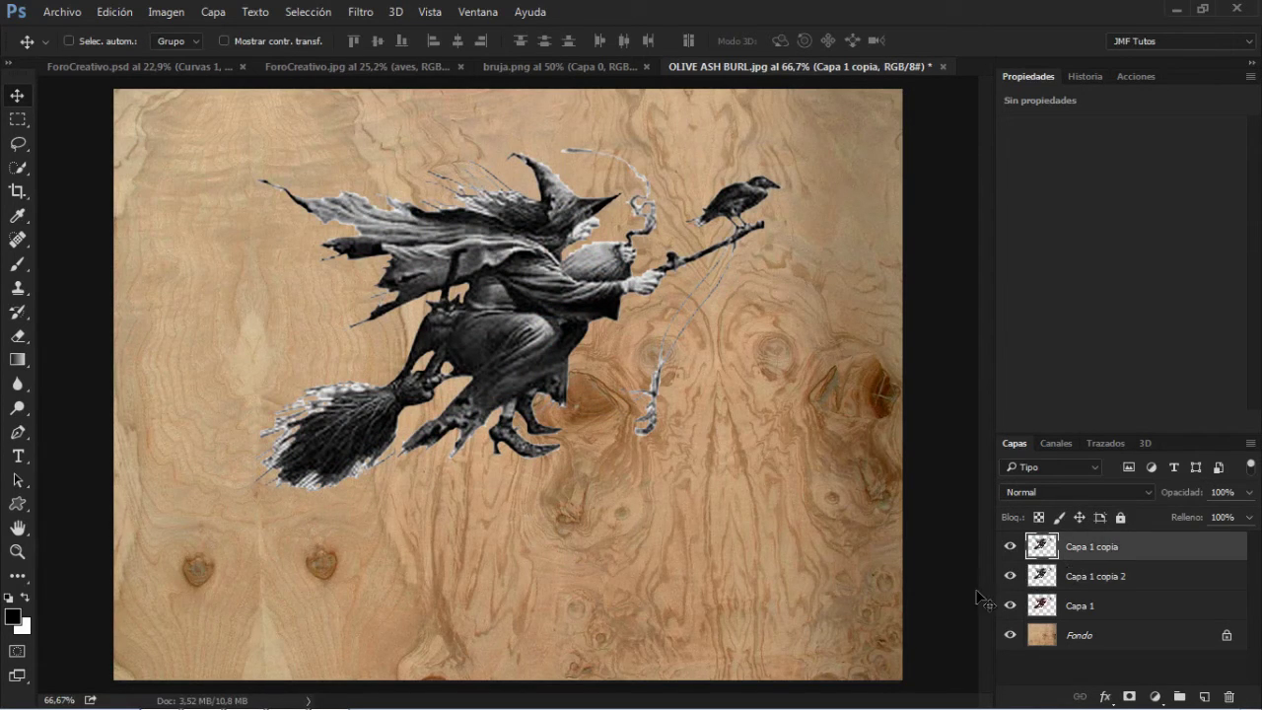
pyautogui.click(360, 11)
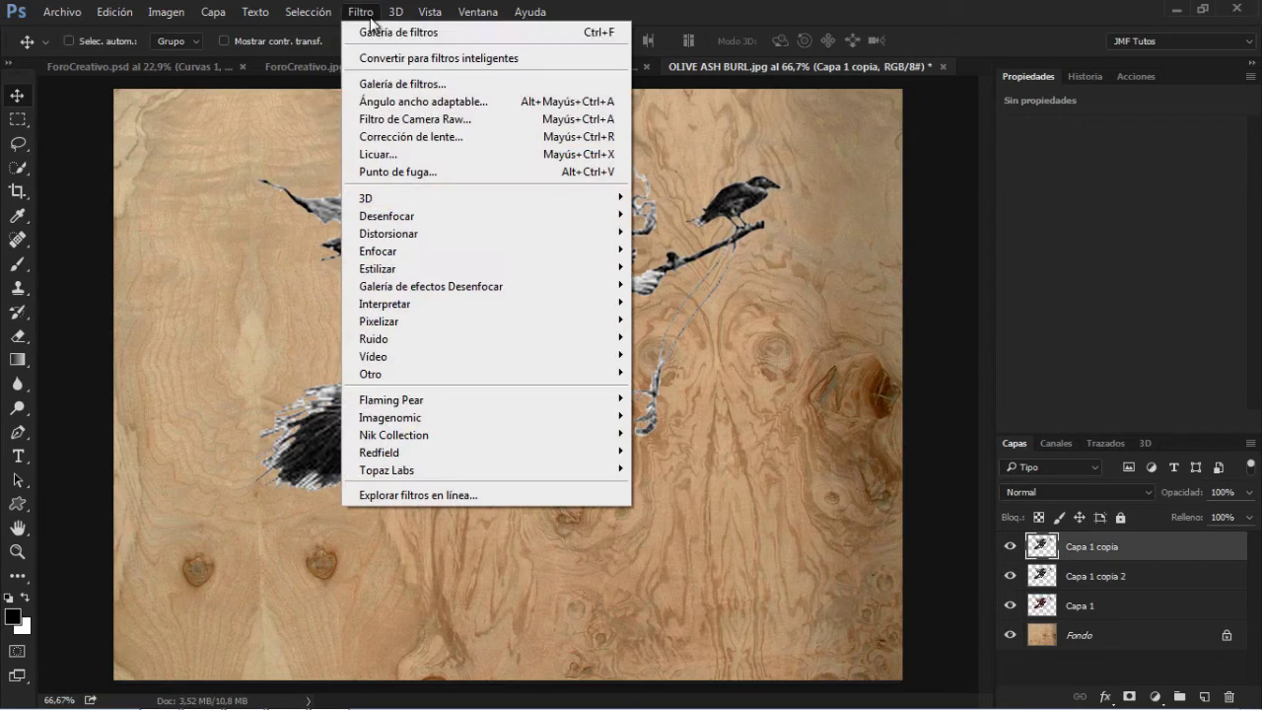
pyautogui.click(453, 86)
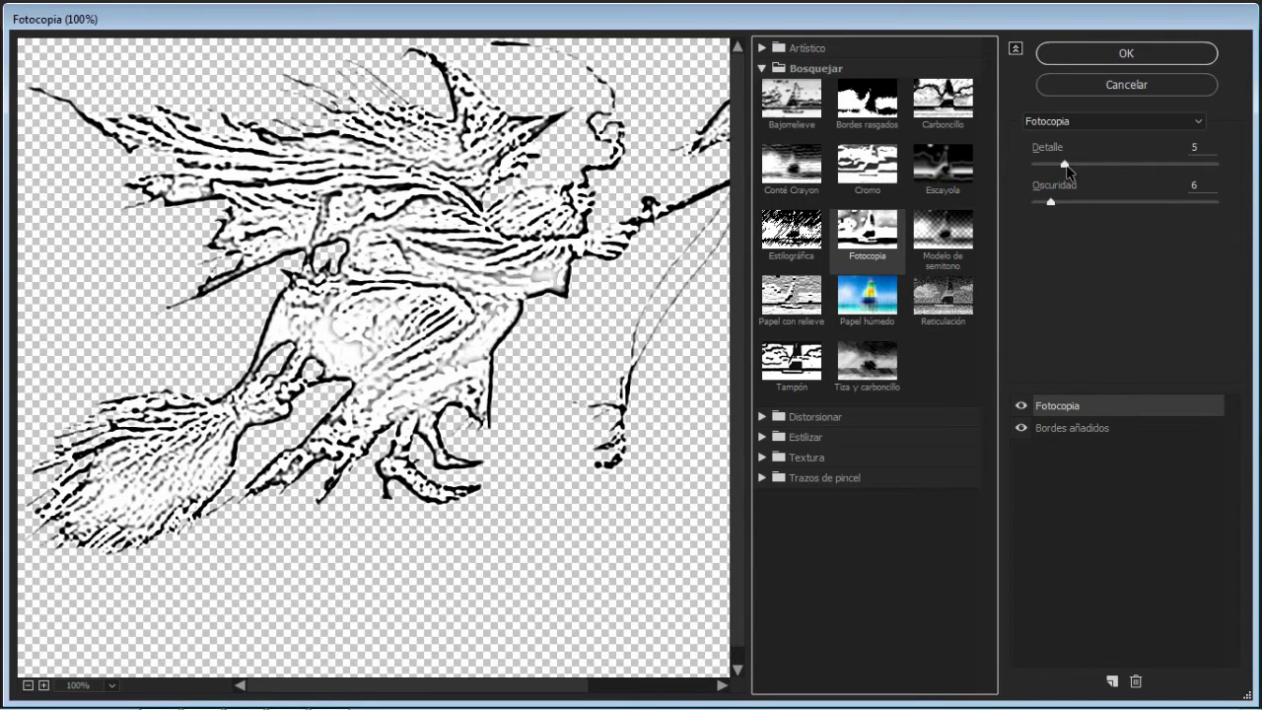
pyautogui.moveTo(1066, 166); pyautogui.dragTo(1222, 166)
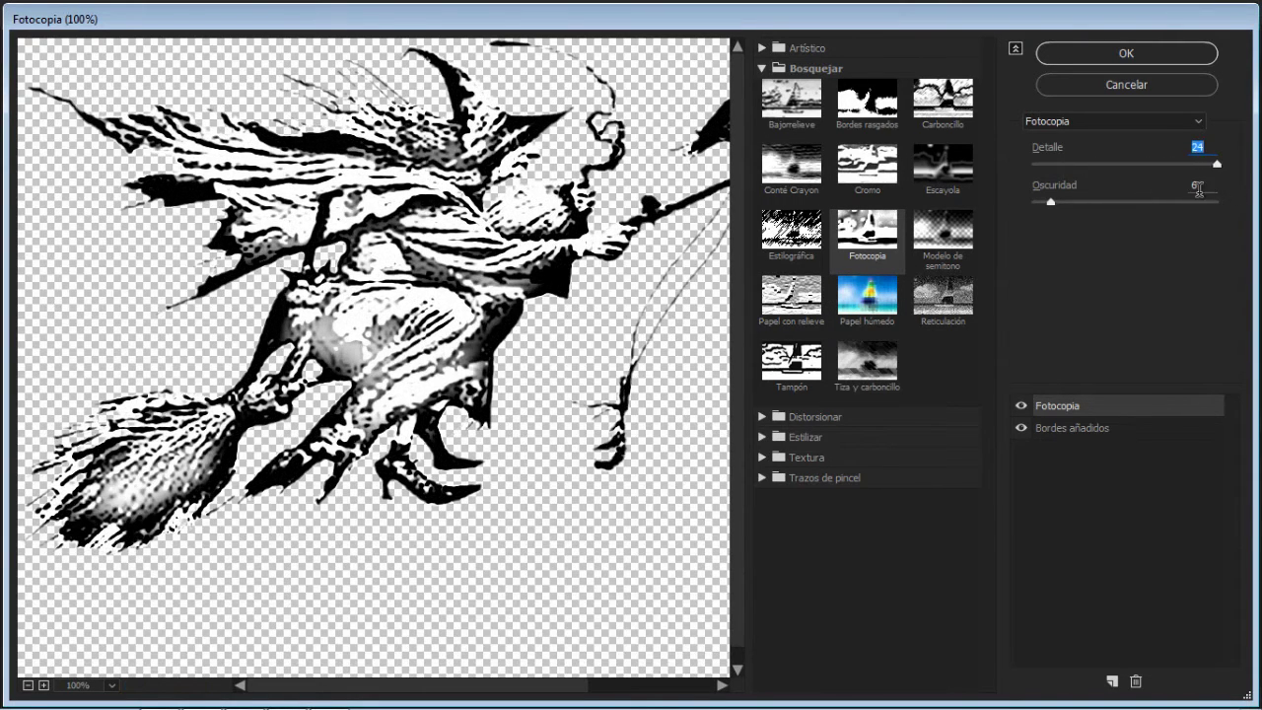
pyautogui.click(1128, 54)
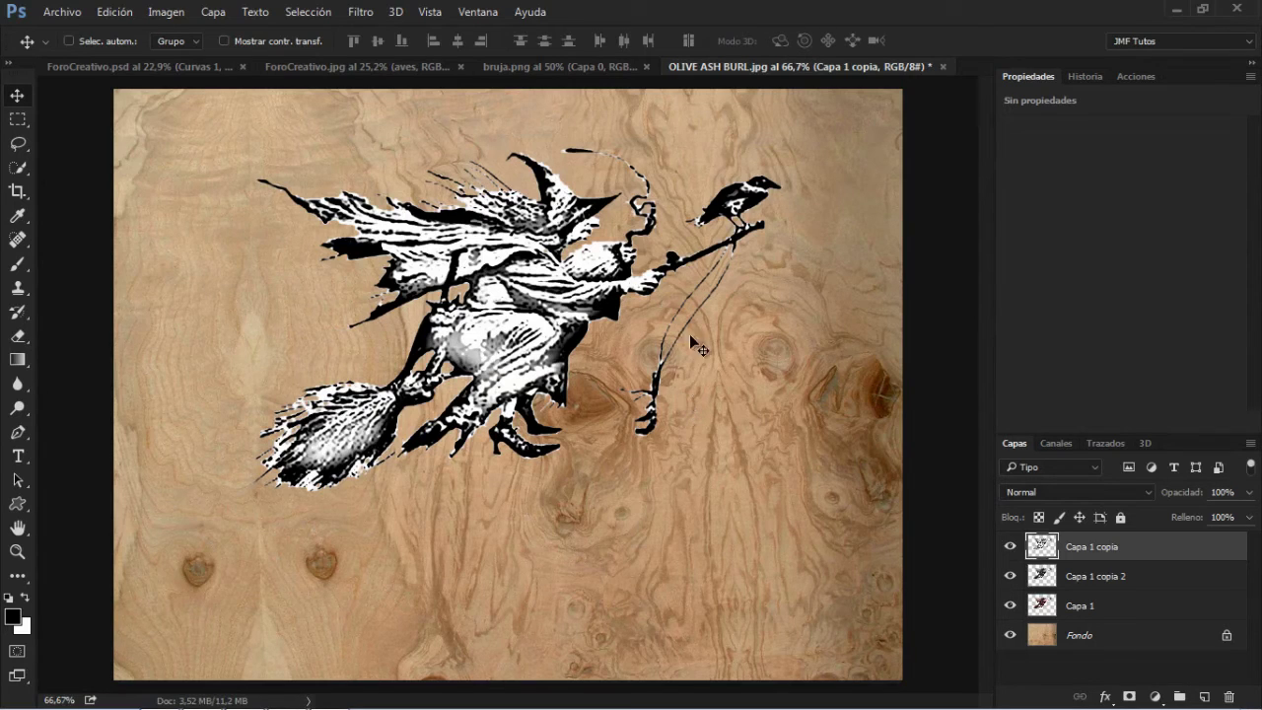
# - Hide the Capa 1 copia layer and make Capa 1 copia 2 the active layer
pyautogui.click(1009, 546)
pyautogui.click(1081, 584)
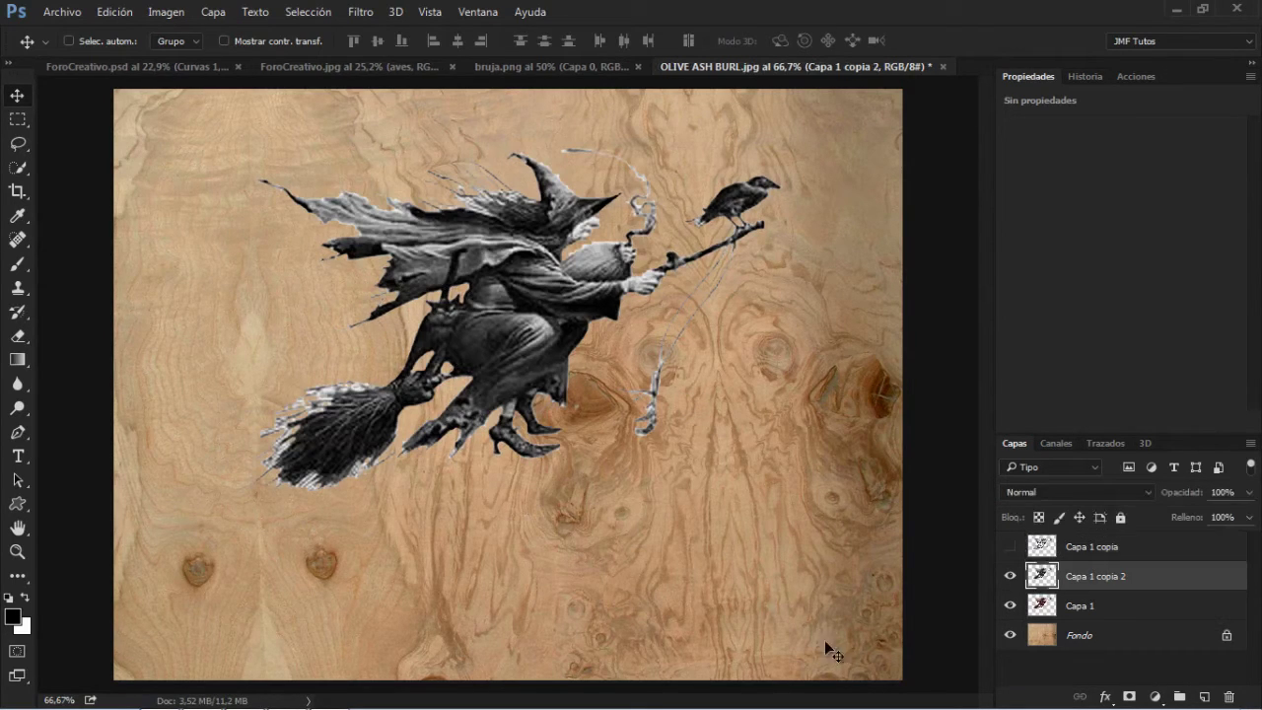
pyautogui.click(362, 12)
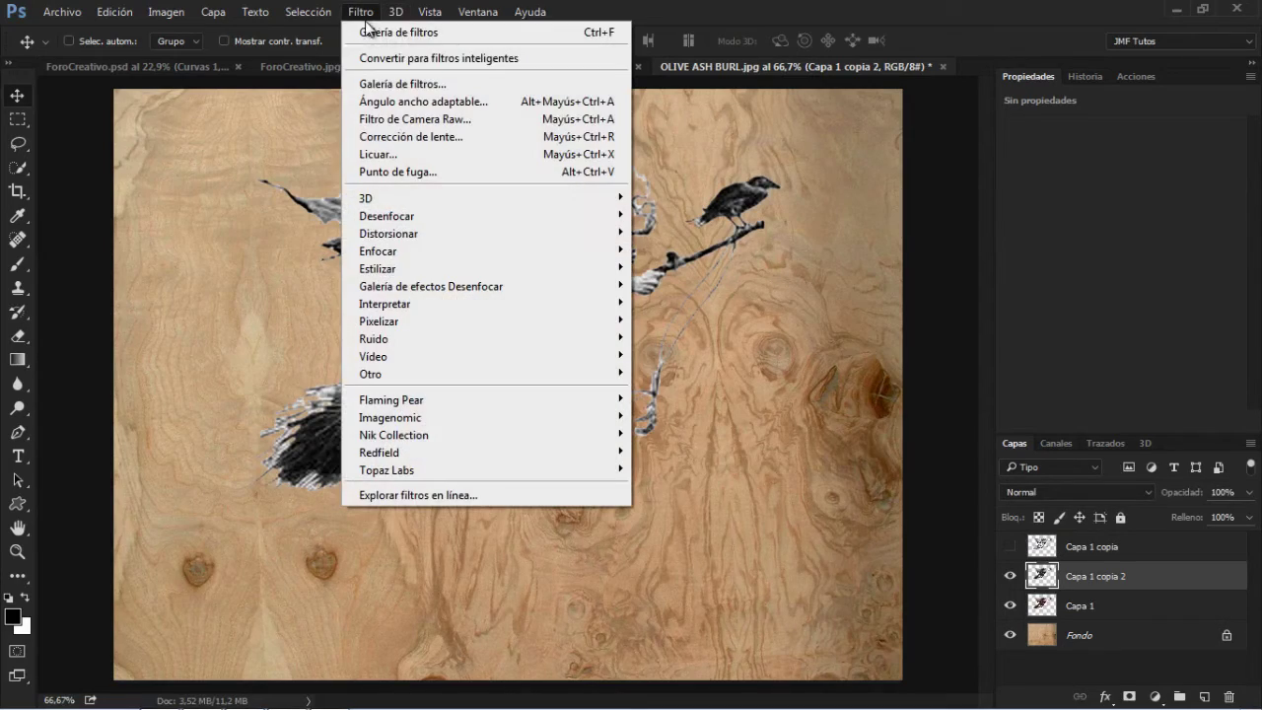
pyautogui.click(390, 84)
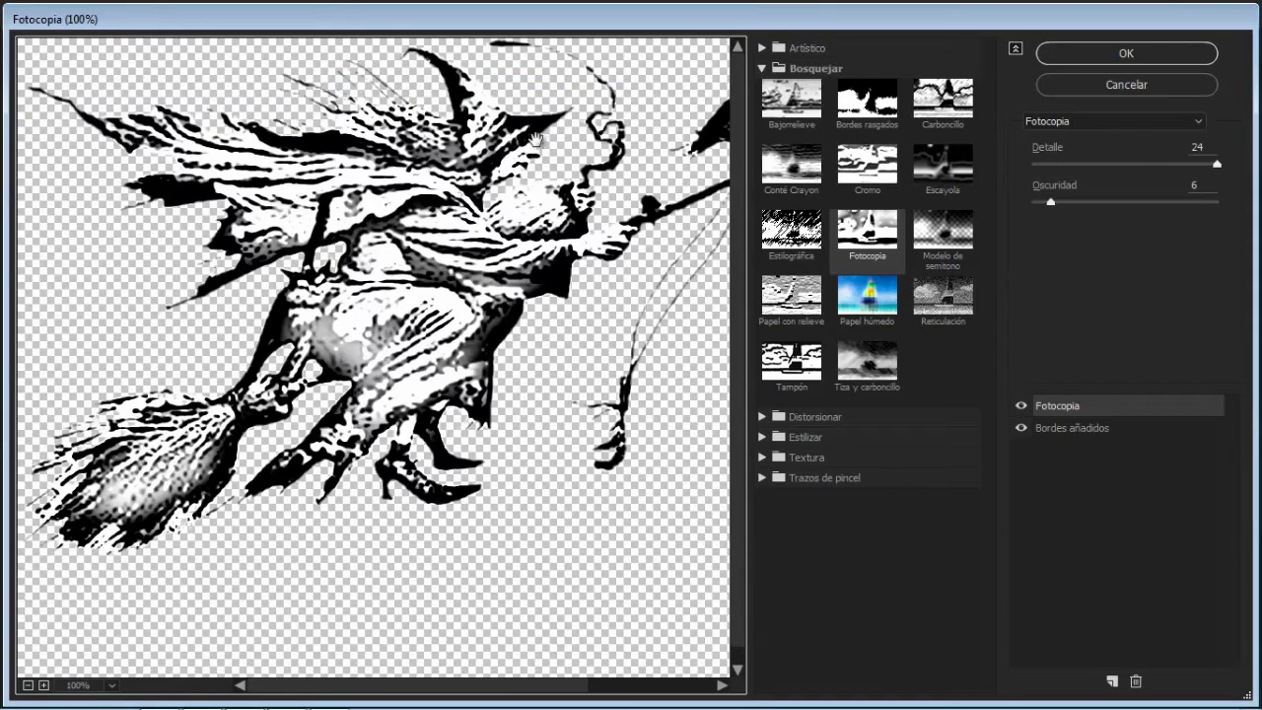
pyautogui.click(1047, 86)
# - Apply the Fotocopia filter to the Capa 1 copia 2 layer with Detalle 4 and Oscuridad 6
pyautogui.click(365, 13)
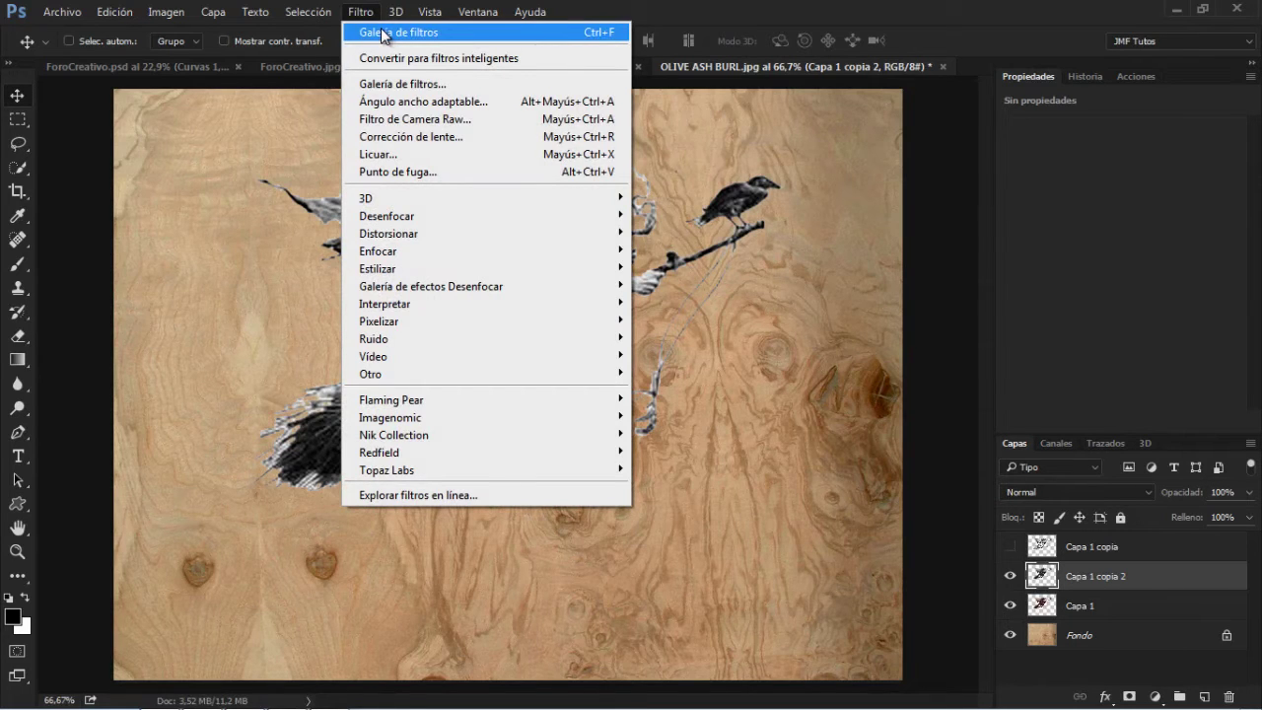
pyautogui.click(399, 85)
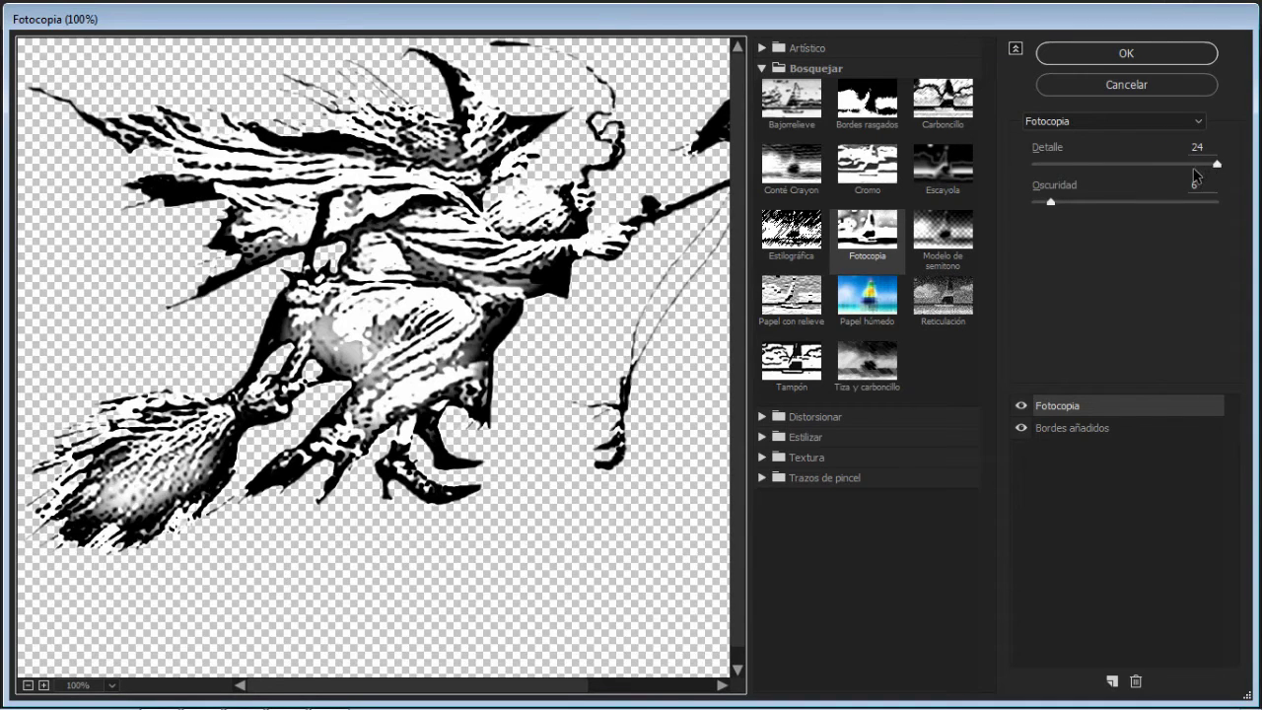
pyautogui.moveTo(1216, 165); pyautogui.dragTo(1063, 186)
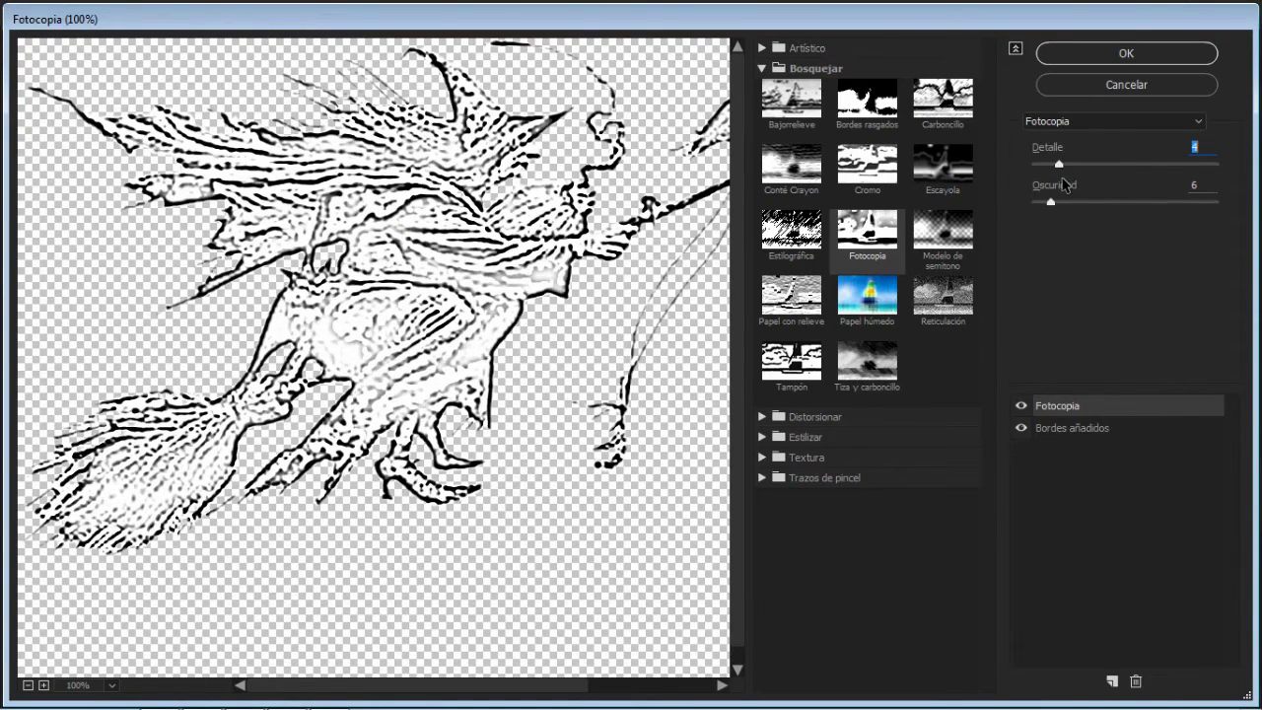
pyautogui.click(1142, 55)
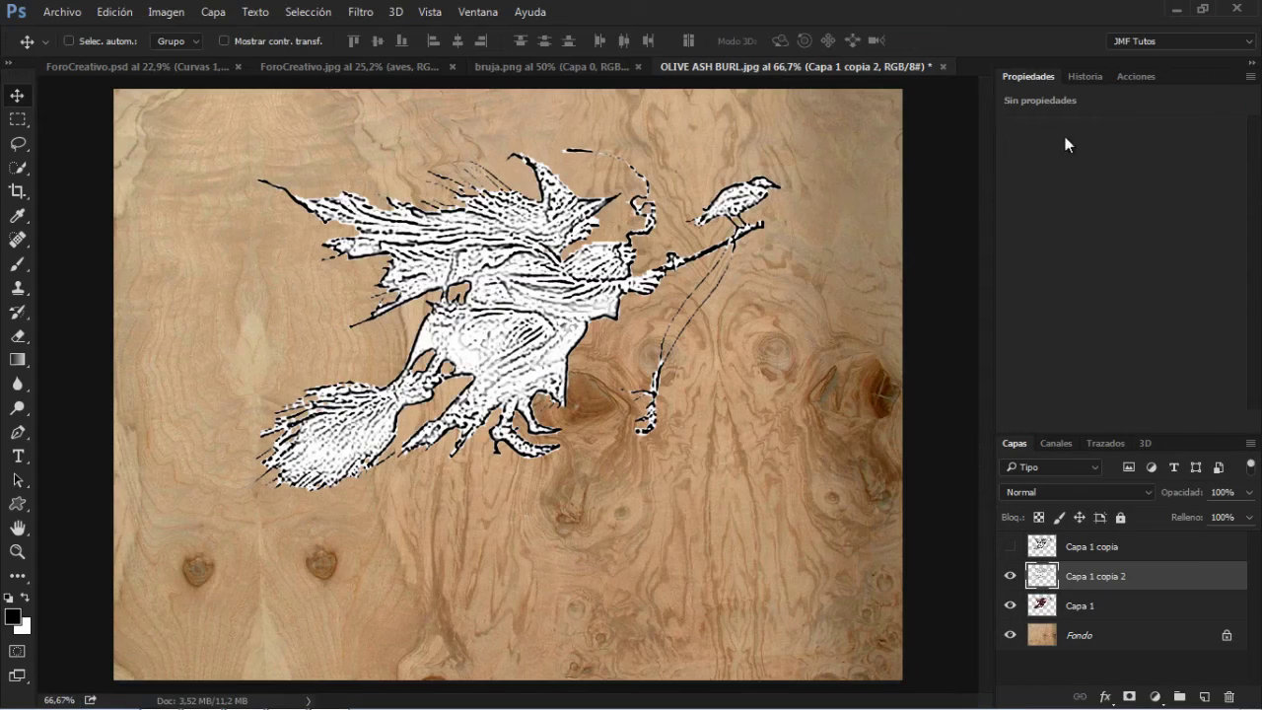
# - Show the Capa 1 copia layer again and add a white layer mask to it
pyautogui.click(1010, 548)
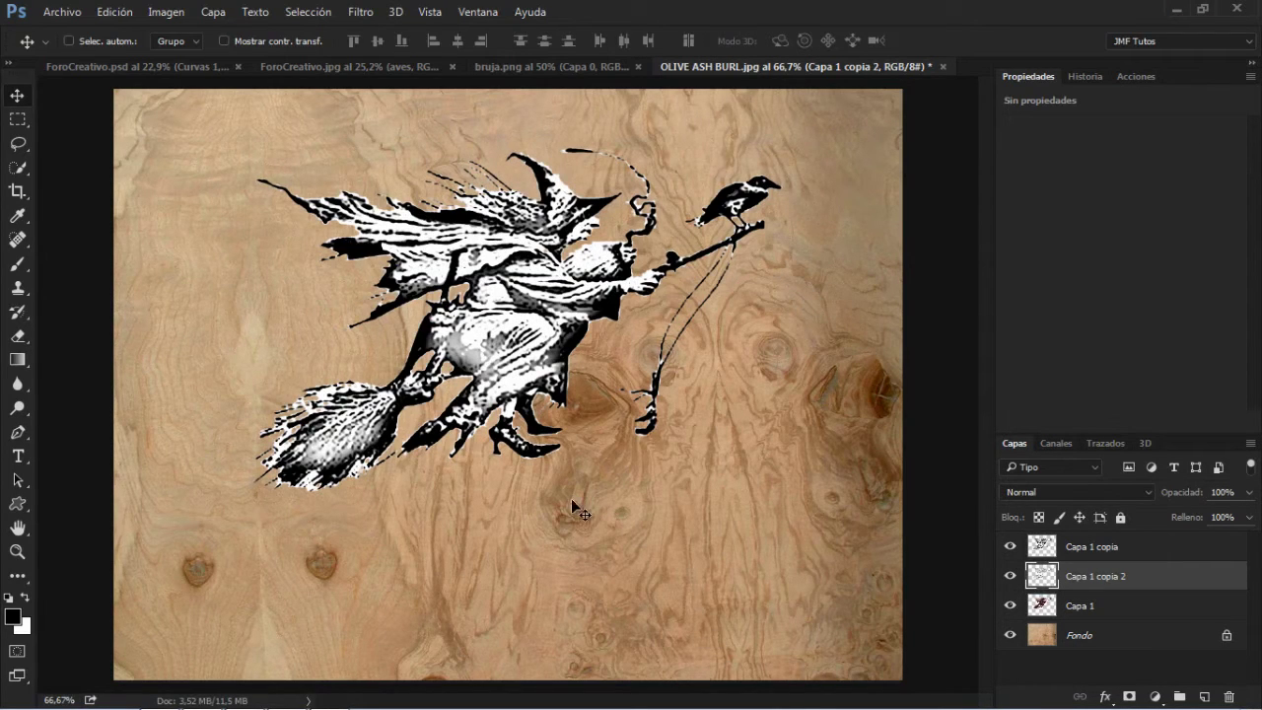
pyautogui.click(1099, 548)
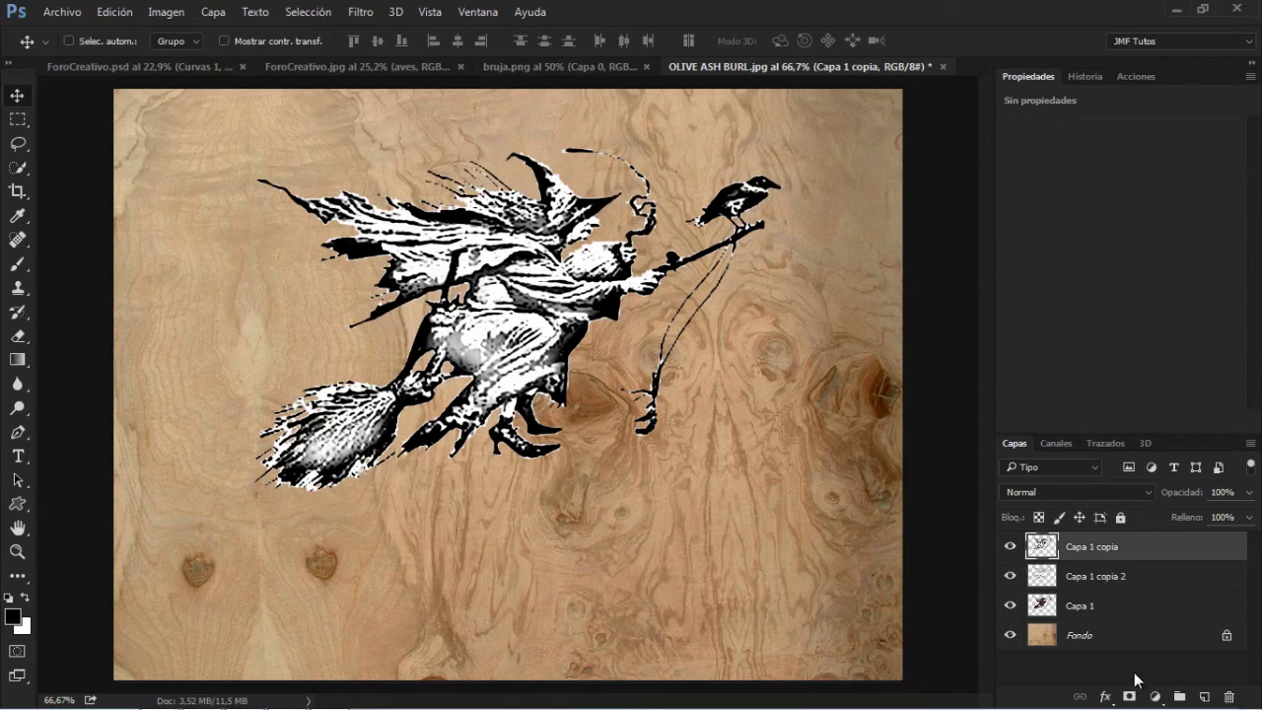
pyautogui.click(1129, 697)
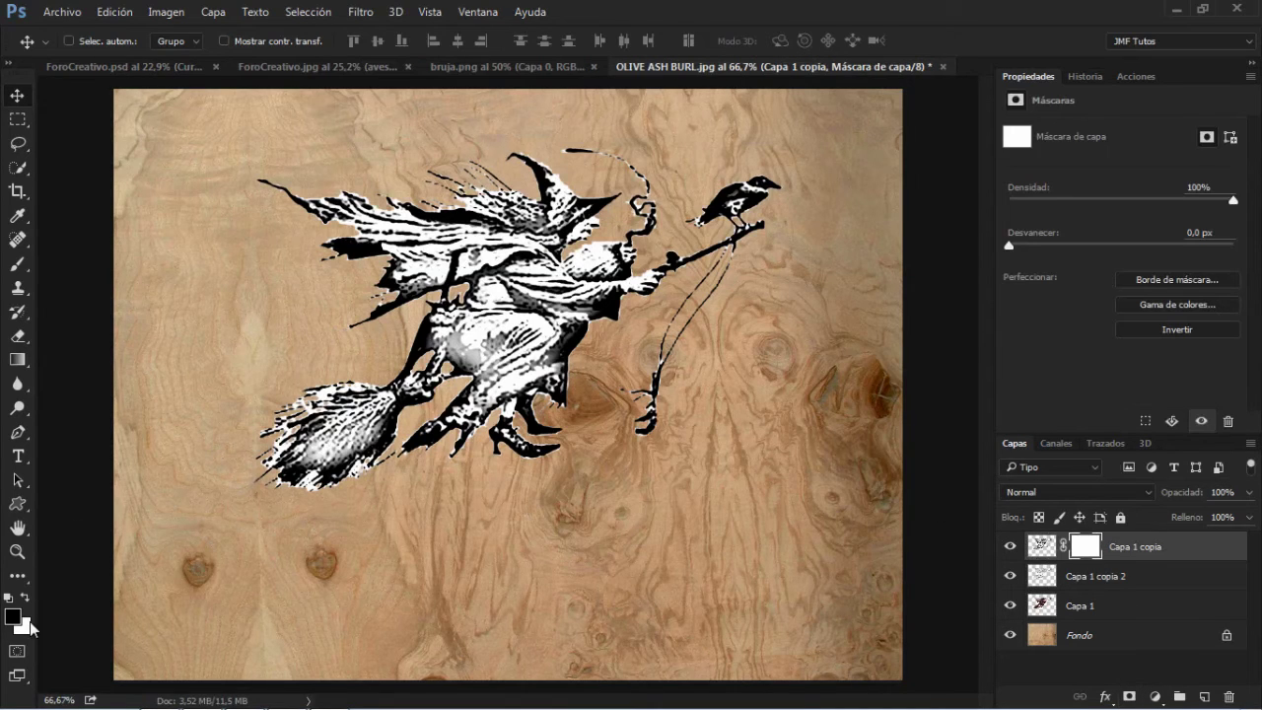
# - Brush black on the Capa 1 copia mask over the witch's clothes and broom, and restore part of the clothes with white
pyautogui.click(20, 265)
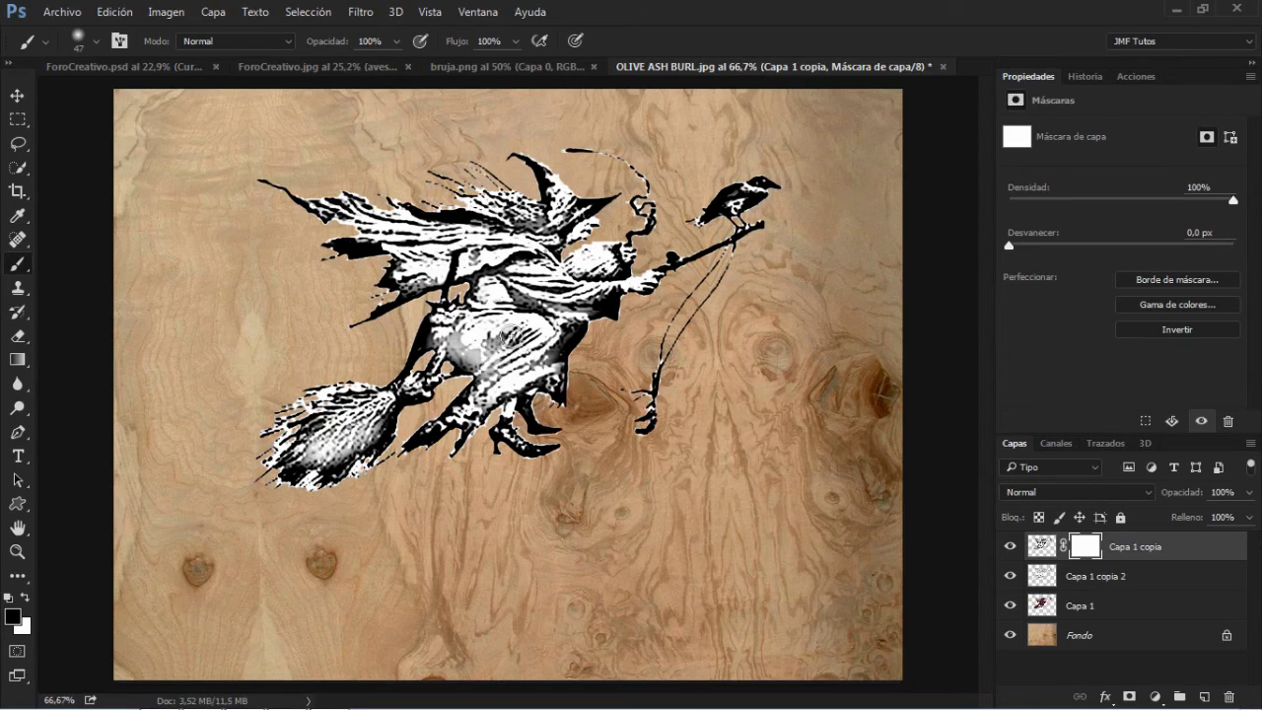
pyautogui.moveTo(564, 339)
pyautogui.mouseDown()
pyautogui.moveTo(594, 294)
pyautogui.moveTo(582, 285)
pyautogui.moveTo(595, 293)
pyautogui.moveTo(580, 279)
pyautogui.moveTo(554, 287)
pyautogui.moveTo(520, 274)
pyautogui.moveTo(549, 288)
pyautogui.moveTo(545, 307)
pyautogui.moveTo(508, 295)
pyautogui.moveTo(553, 314)
pyautogui.moveTo(540, 323)
pyautogui.moveTo(525, 305)
pyautogui.moveTo(518, 313)
pyautogui.moveTo(590, 274)
pyautogui.mouseUp()
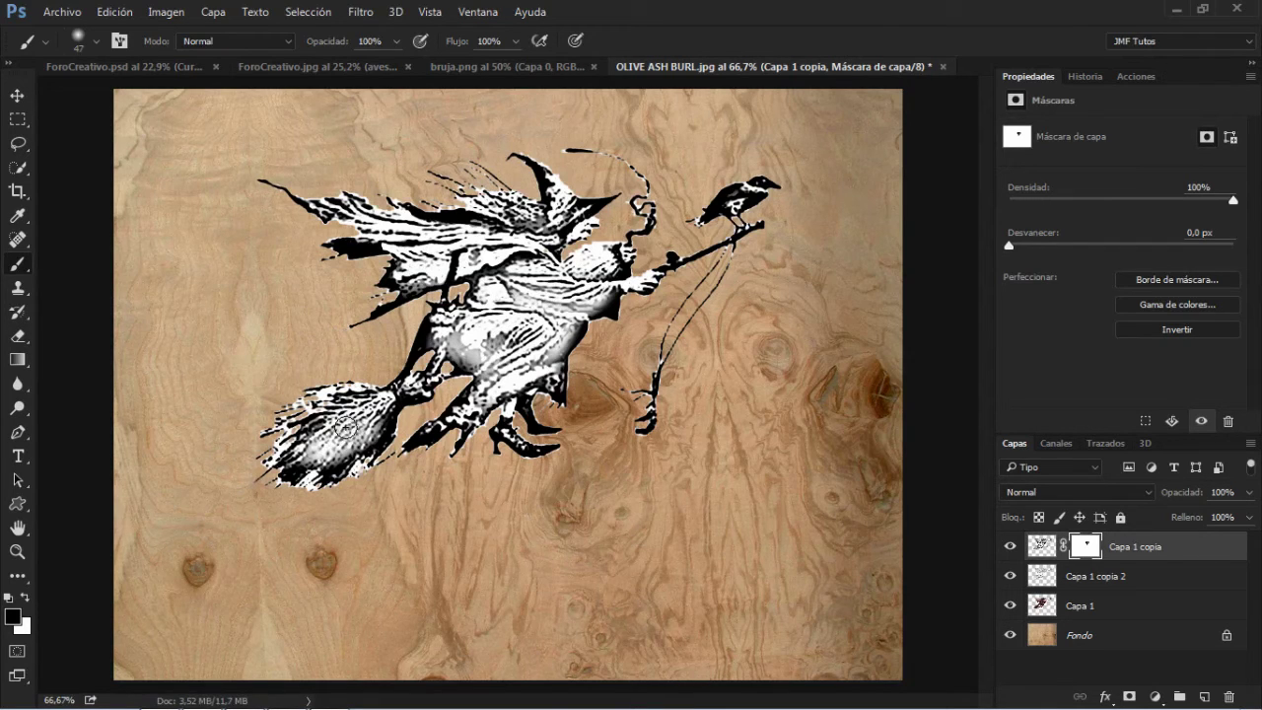
pyautogui.moveTo(319, 447)
pyautogui.mouseDown()
pyautogui.moveTo(361, 419)
pyautogui.moveTo(355, 434)
pyautogui.moveTo(340, 424)
pyautogui.moveTo(365, 421)
pyautogui.moveTo(361, 436)
pyautogui.mouseUp()
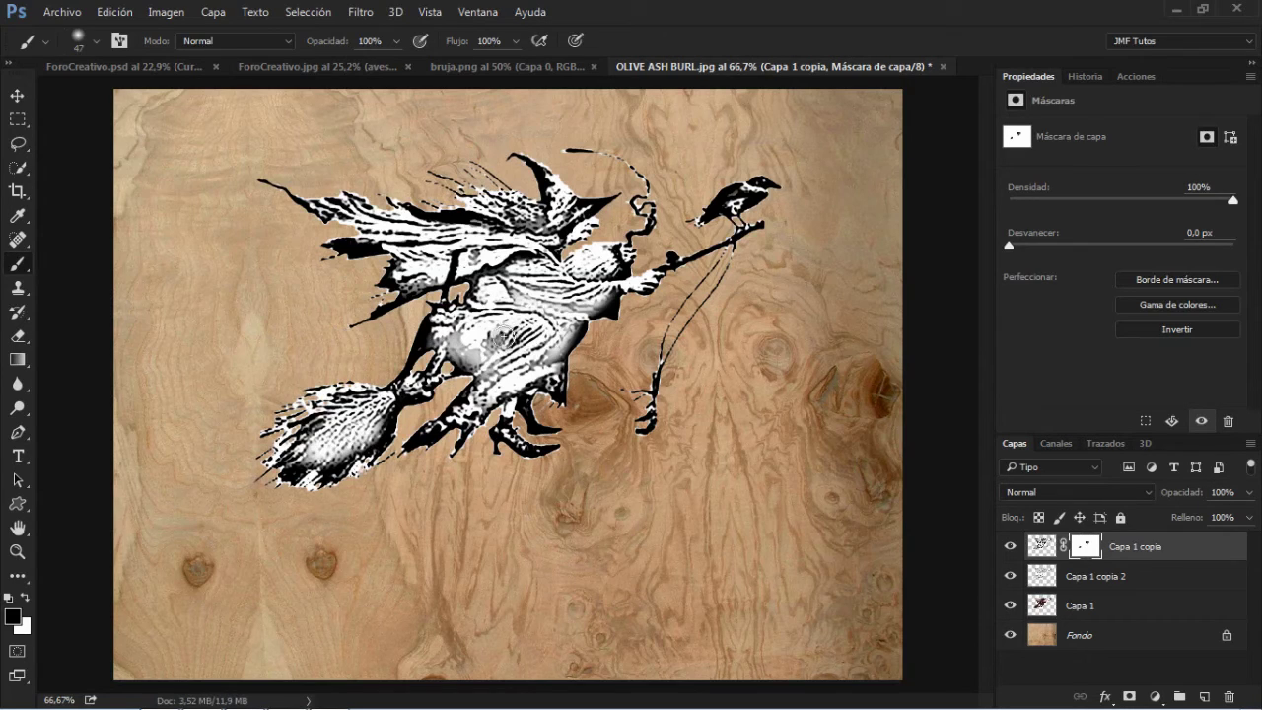
pyautogui.moveTo(504, 339)
pyautogui.mouseDown()
pyautogui.moveTo(537, 325)
pyautogui.moveTo(503, 332)
pyautogui.mouseUp()
pyautogui.moveTo(493, 325); pyautogui.dragTo(538, 324)
pyautogui.moveTo(607, 271); pyautogui.dragTo(602, 275)
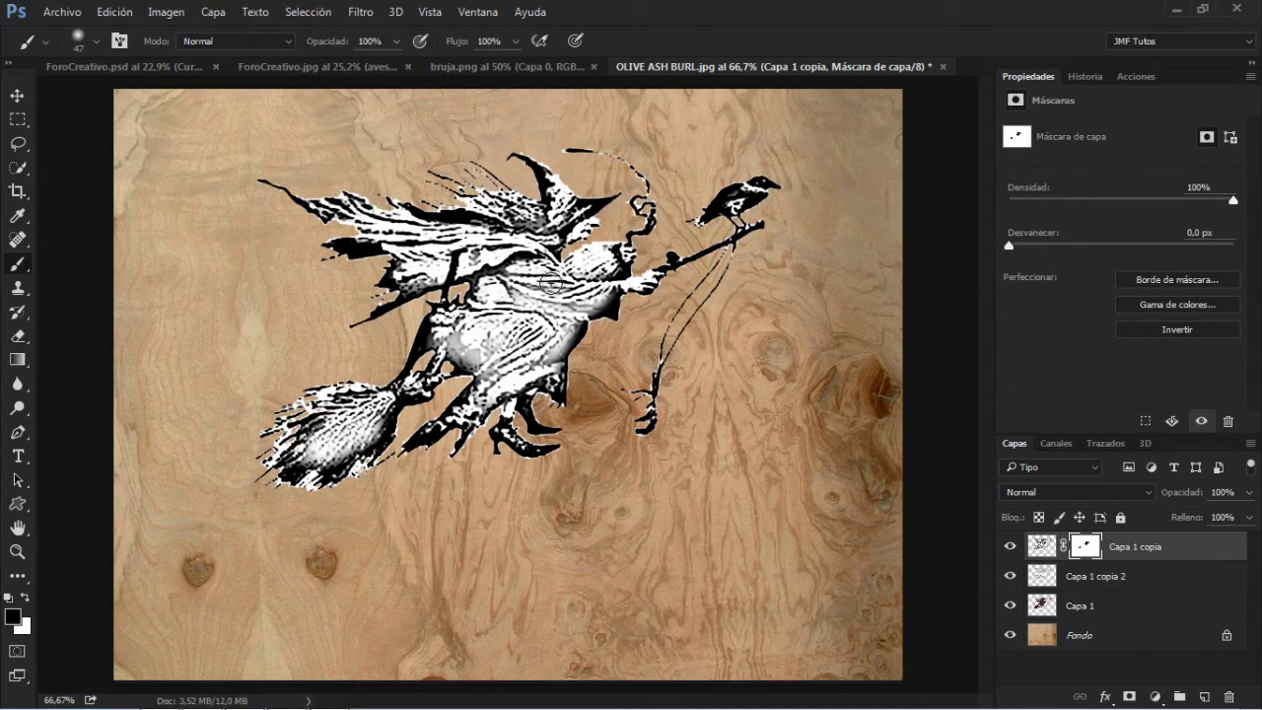
pyautogui.click(28, 596)
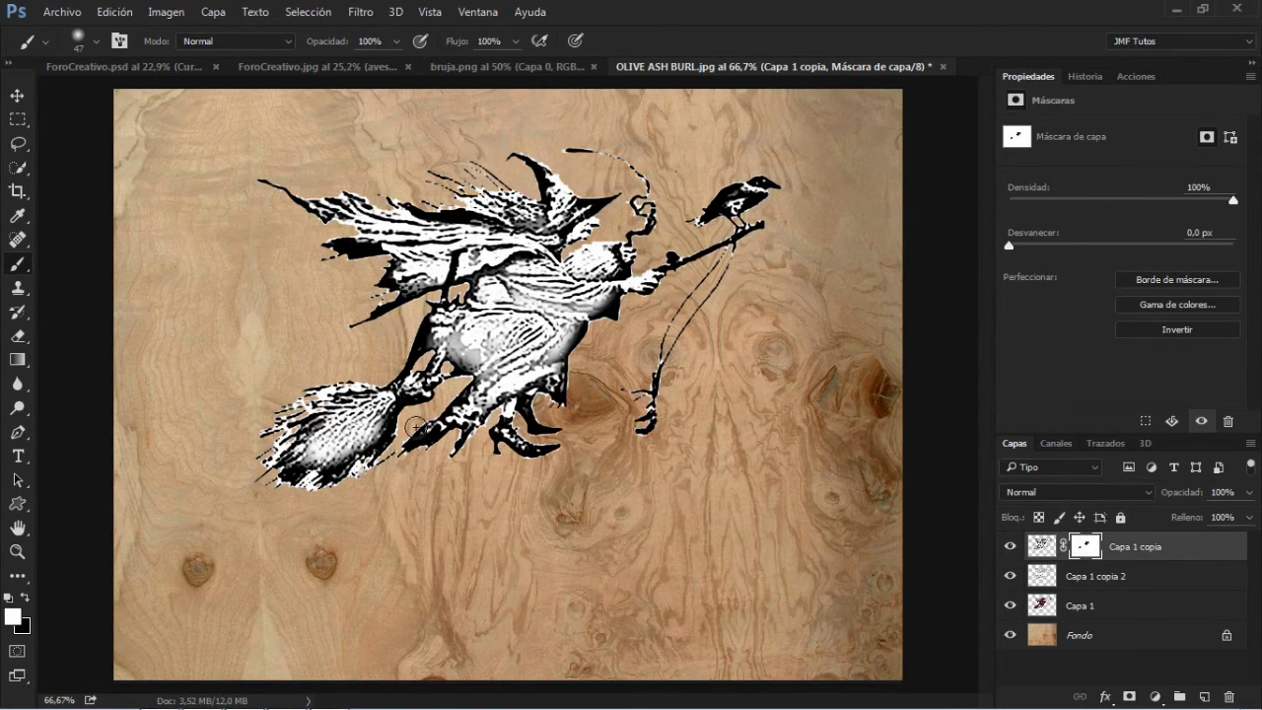
pyautogui.moveTo(453, 344)
pyautogui.mouseDown()
pyautogui.moveTo(522, 316)
pyautogui.moveTo(502, 336)
pyautogui.moveTo(542, 316)
pyautogui.moveTo(487, 349)
pyautogui.moveTo(603, 300)
pyautogui.moveTo(515, 303)
pyautogui.mouseUp()
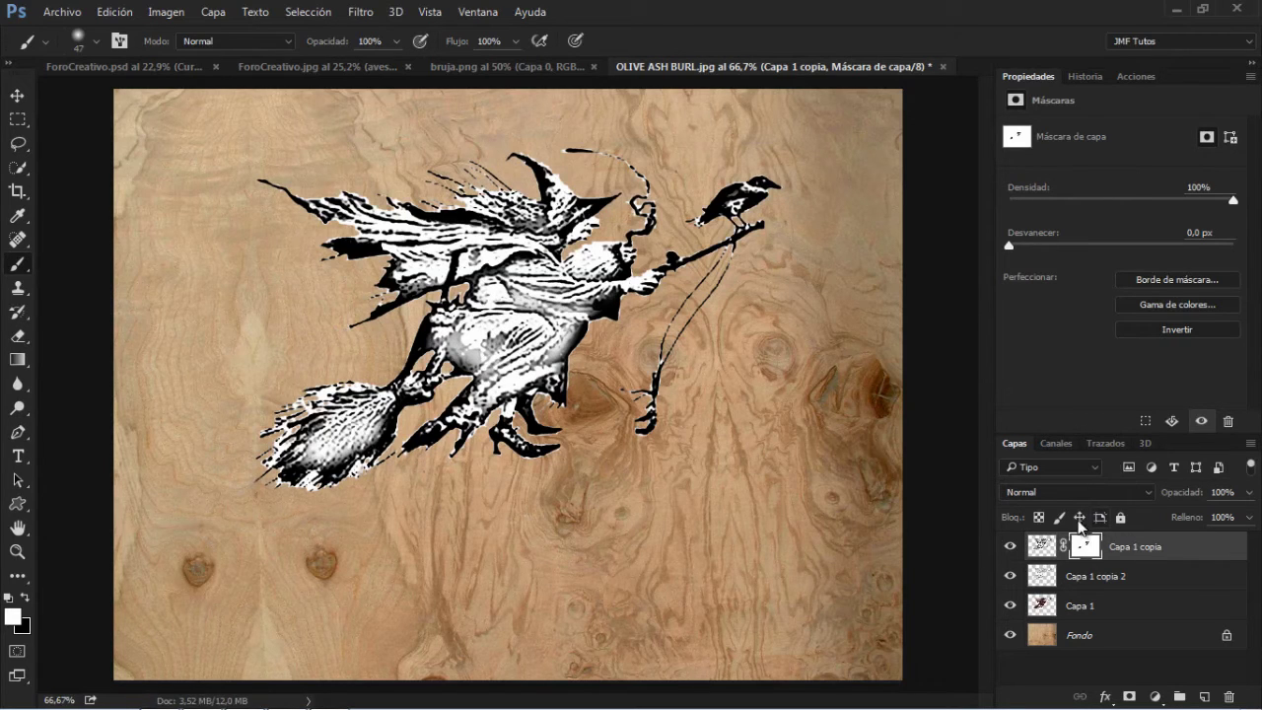
# - Merge the Capa 1 copia and Capa 1 copia 2 layers into one
pyautogui.keyDown('ctrl'); pyautogui.click(1114, 577); pyautogui.keyUp('ctrl')
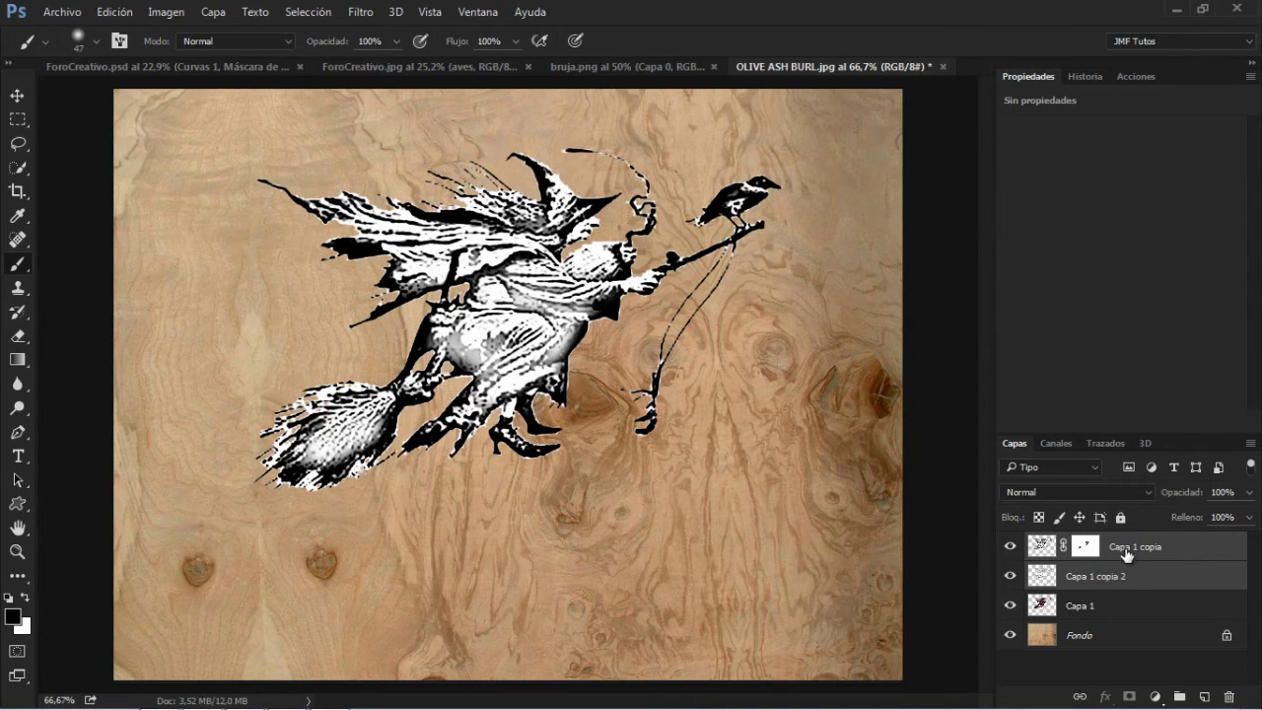
pyautogui.hotkey('ctrl', 'e')
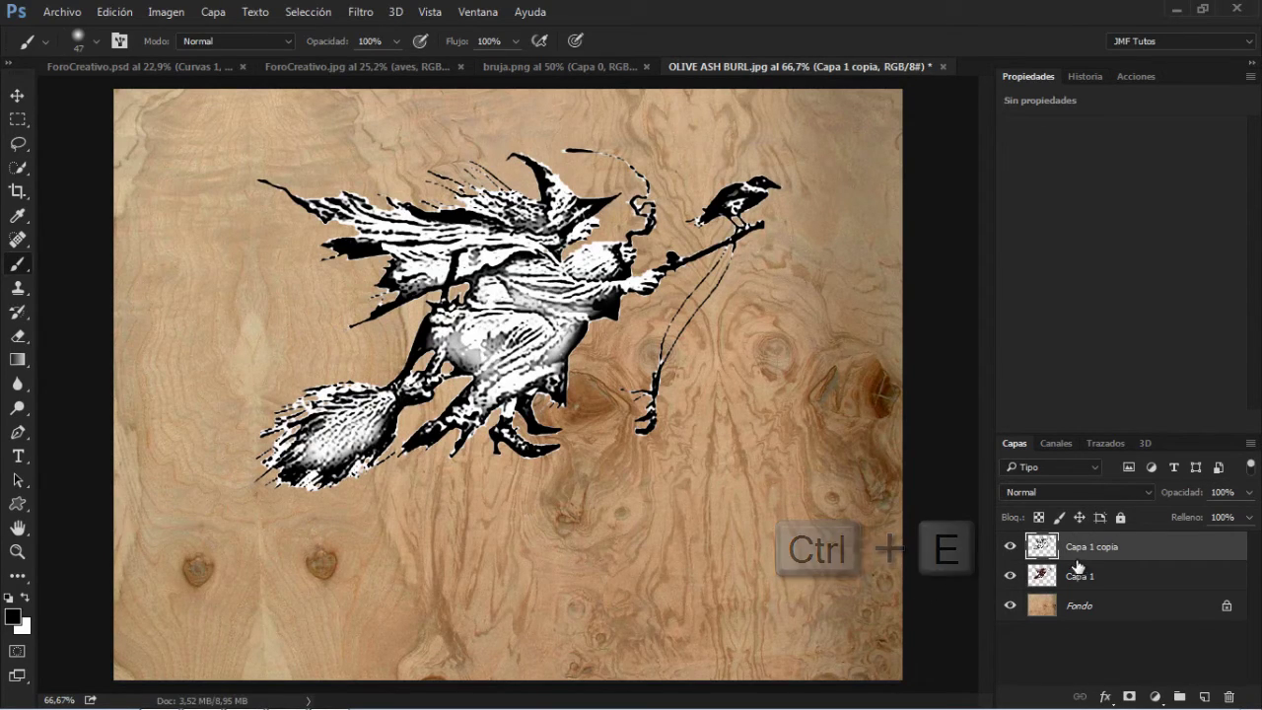
# - Select the Sombras with Gama de colores at Tolerancia 20% and copy the selection to a new layer
pyautogui.click(312, 13)
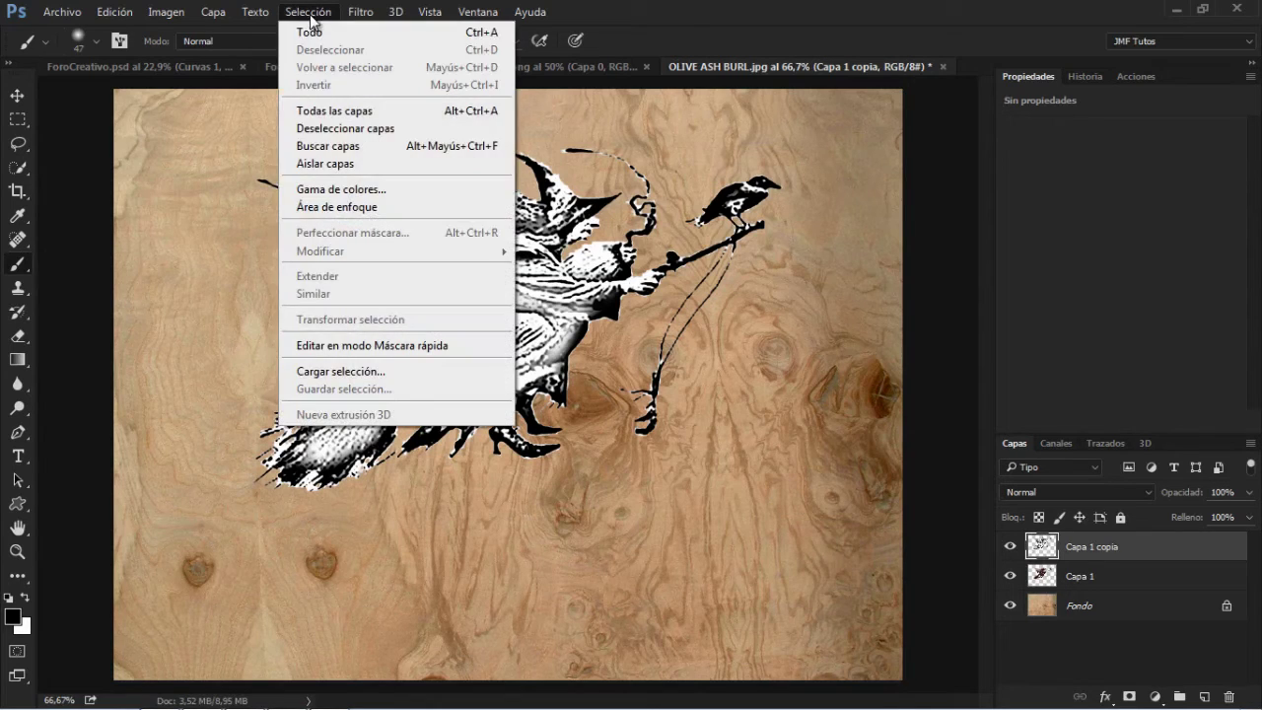
pyautogui.click(325, 190)
pyautogui.click(856, 182)
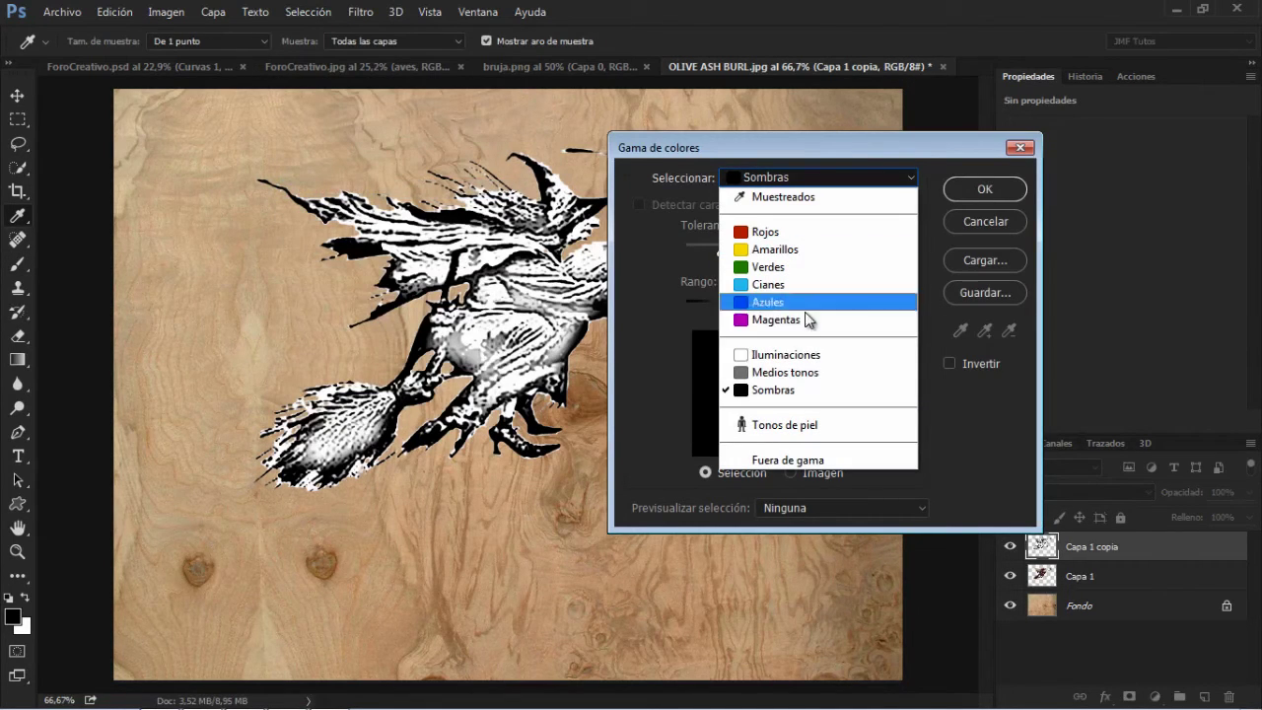
pyautogui.click(802, 390)
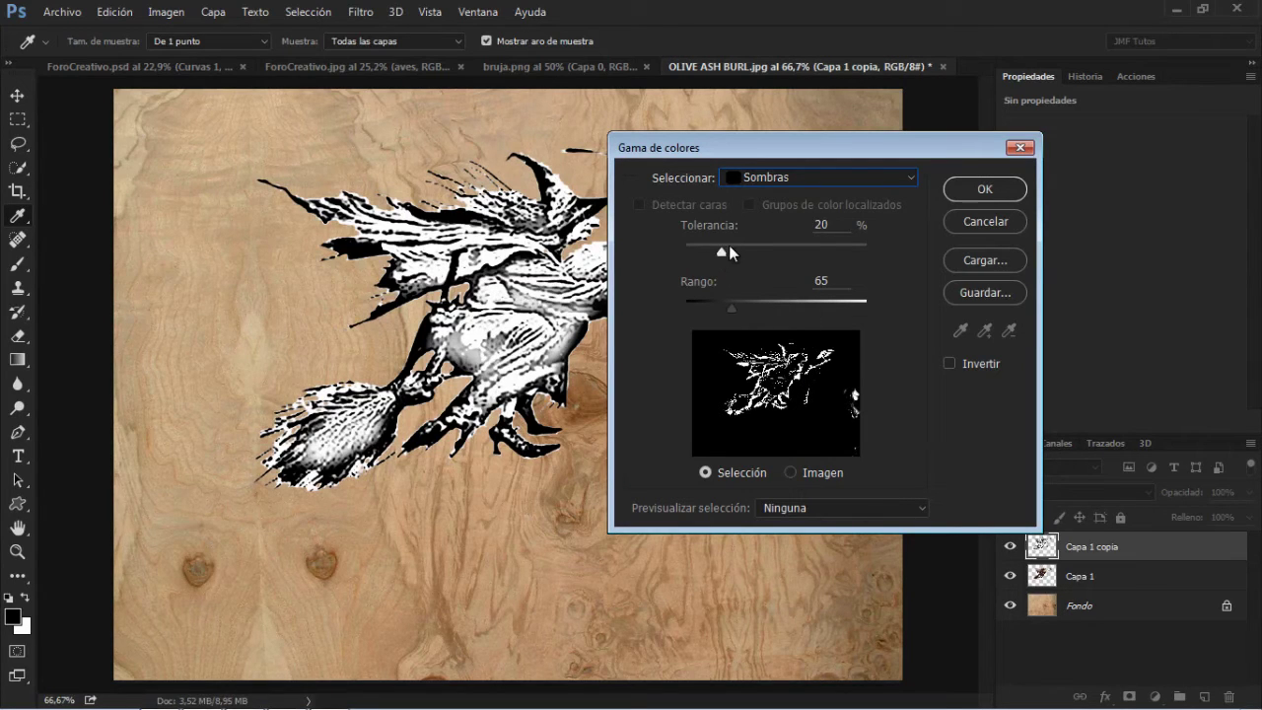
pyautogui.moveTo(721, 255)
pyautogui.mouseDown()
pyautogui.moveTo(761, 253)
pyautogui.moveTo(704, 250)
pyautogui.moveTo(721, 250)
pyautogui.mouseUp()
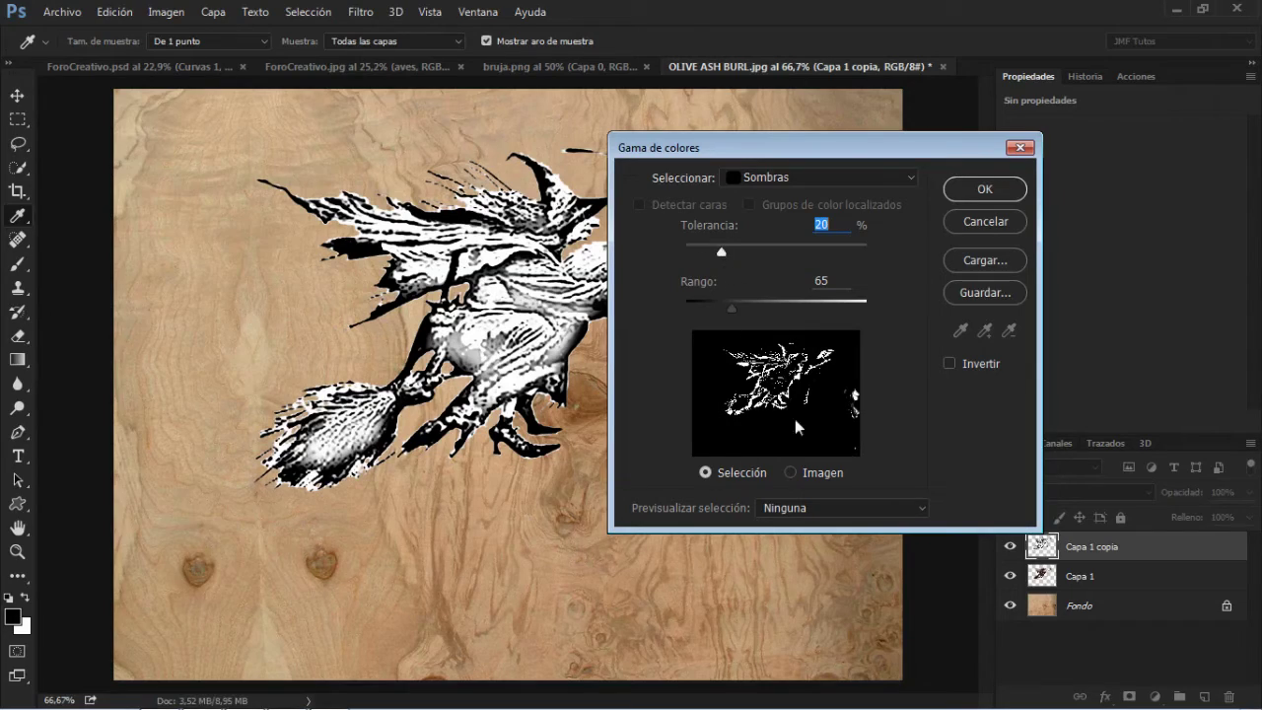
pyautogui.click(987, 203)
pyautogui.press('b')
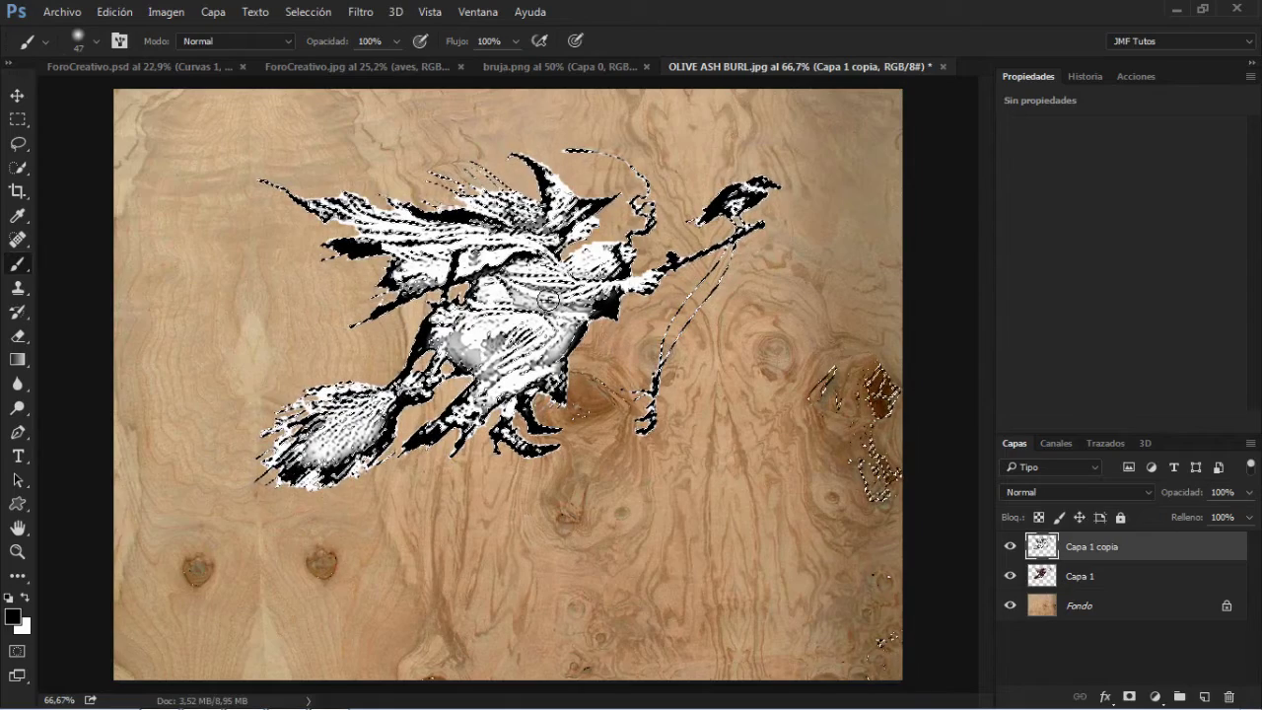
pyautogui.hotkey('ctrl', 'j')
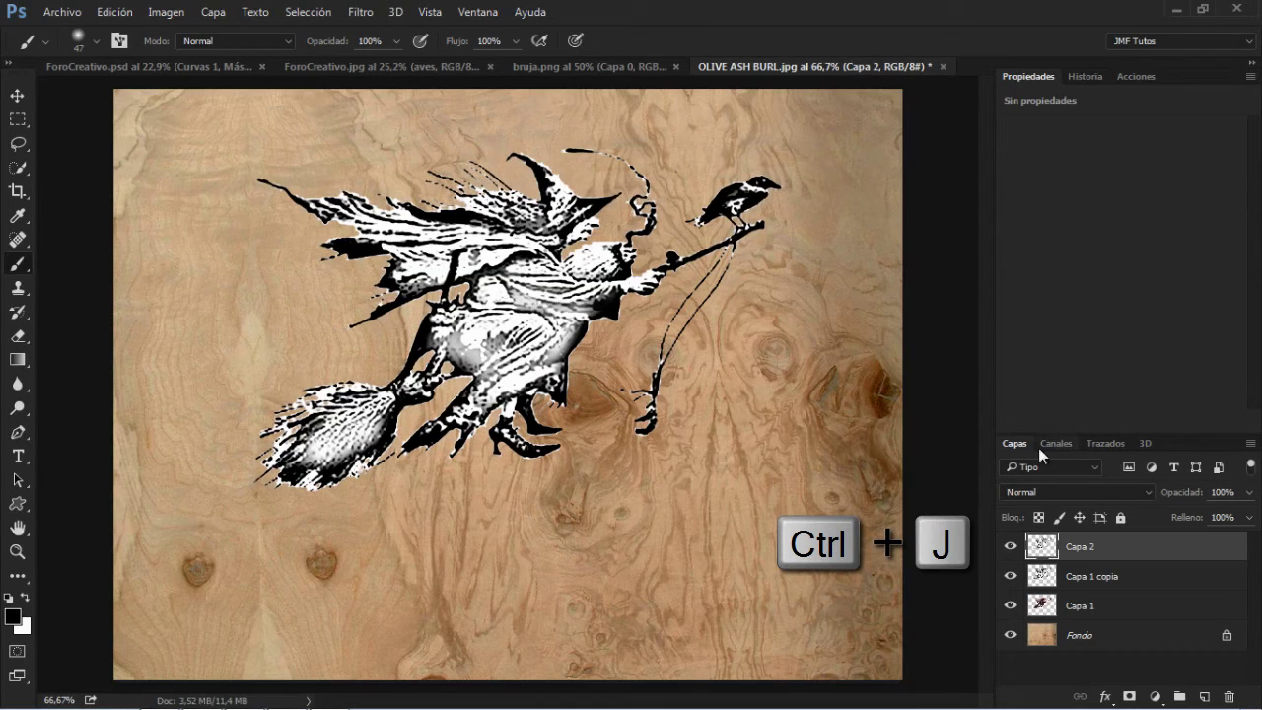
# - Hide the Capa 1 copia and Capa 1 layers and set Capa 2's blend mode to Luz suave
pyautogui.click(1010, 575)
pyautogui.click(1009, 605)
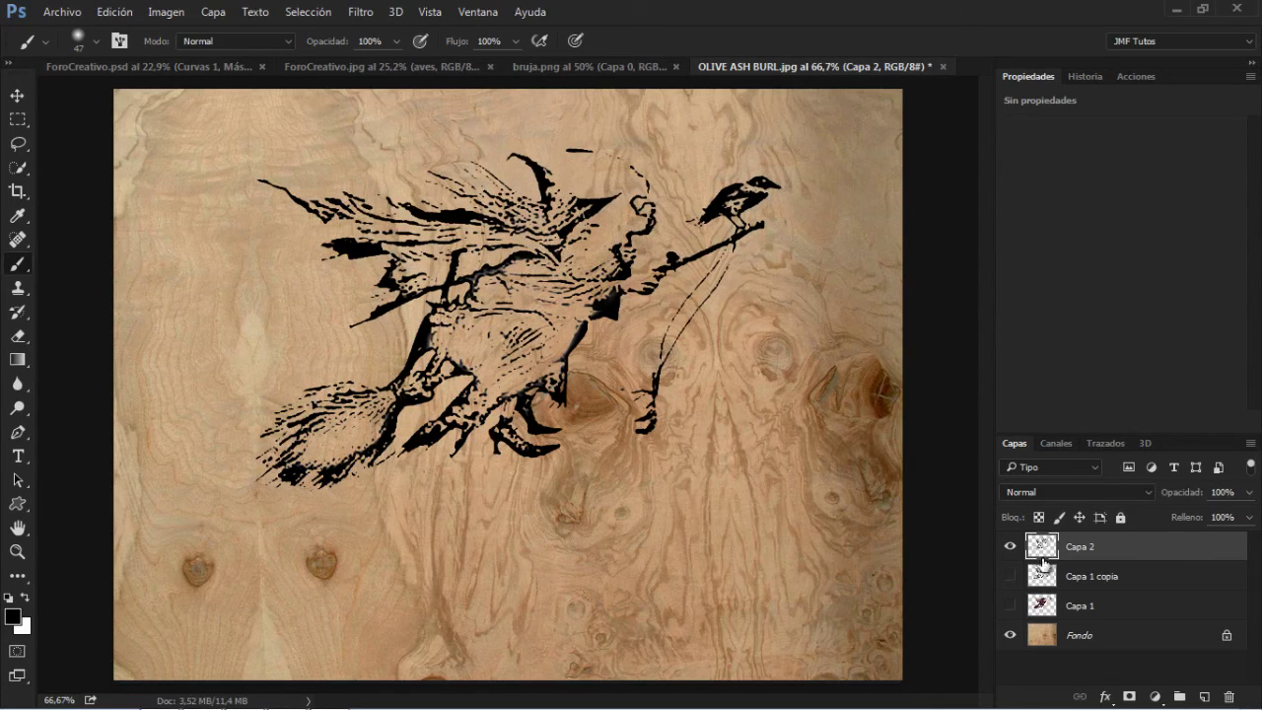
pyautogui.click(1063, 493)
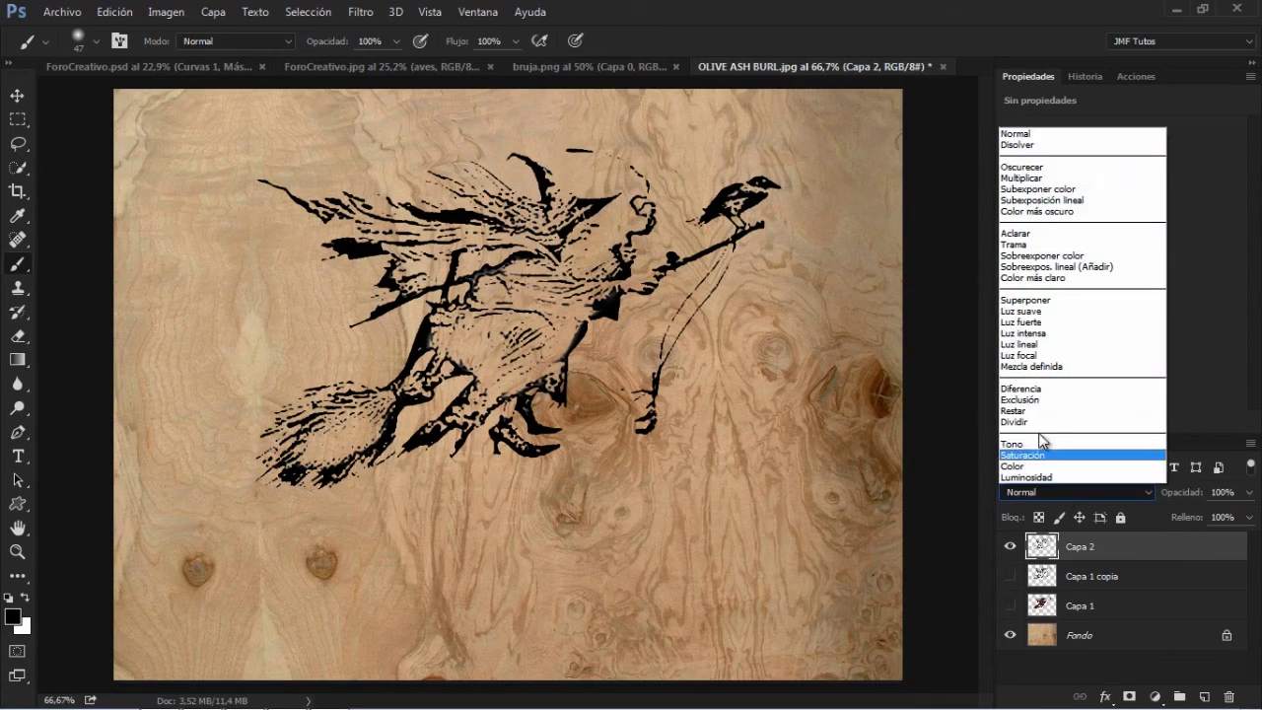
pyautogui.click(1040, 315)
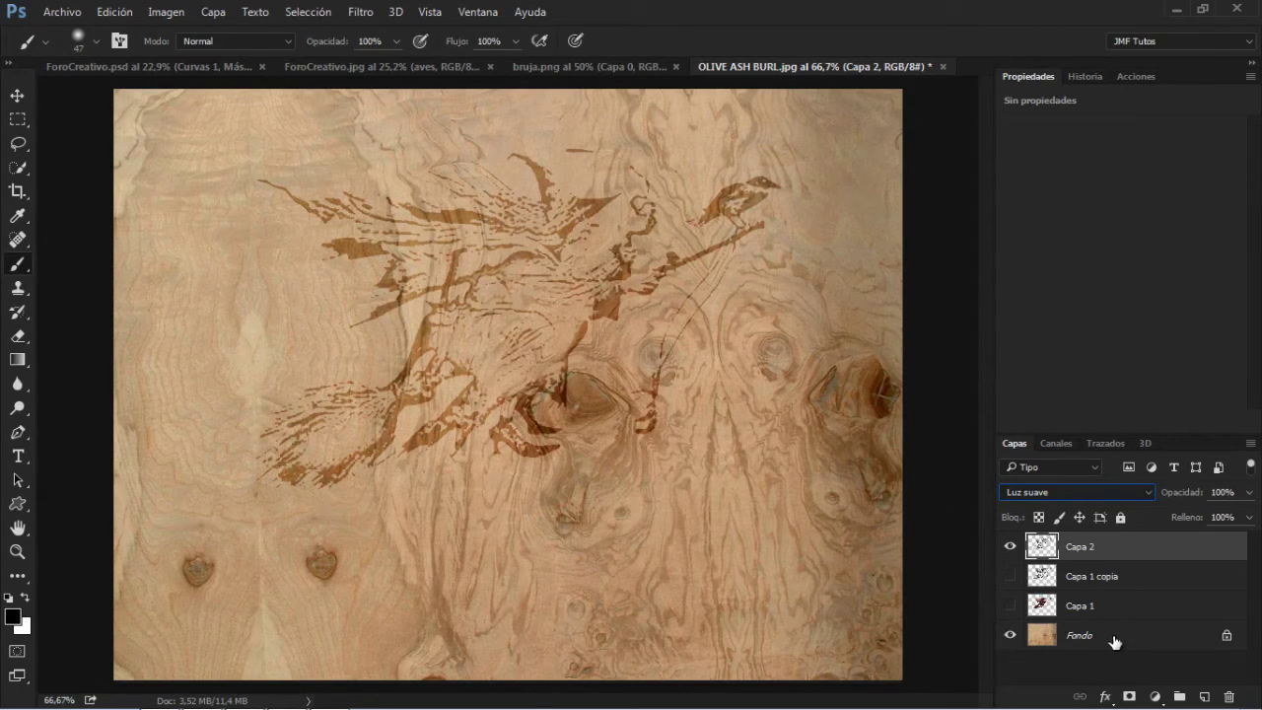
# - Add Bisel y relieve to Capa 2 with Dirección Abajo, Profundidad 823%, Tamaño 3 px and Suavizar 1 px
pyautogui.click(1107, 696)
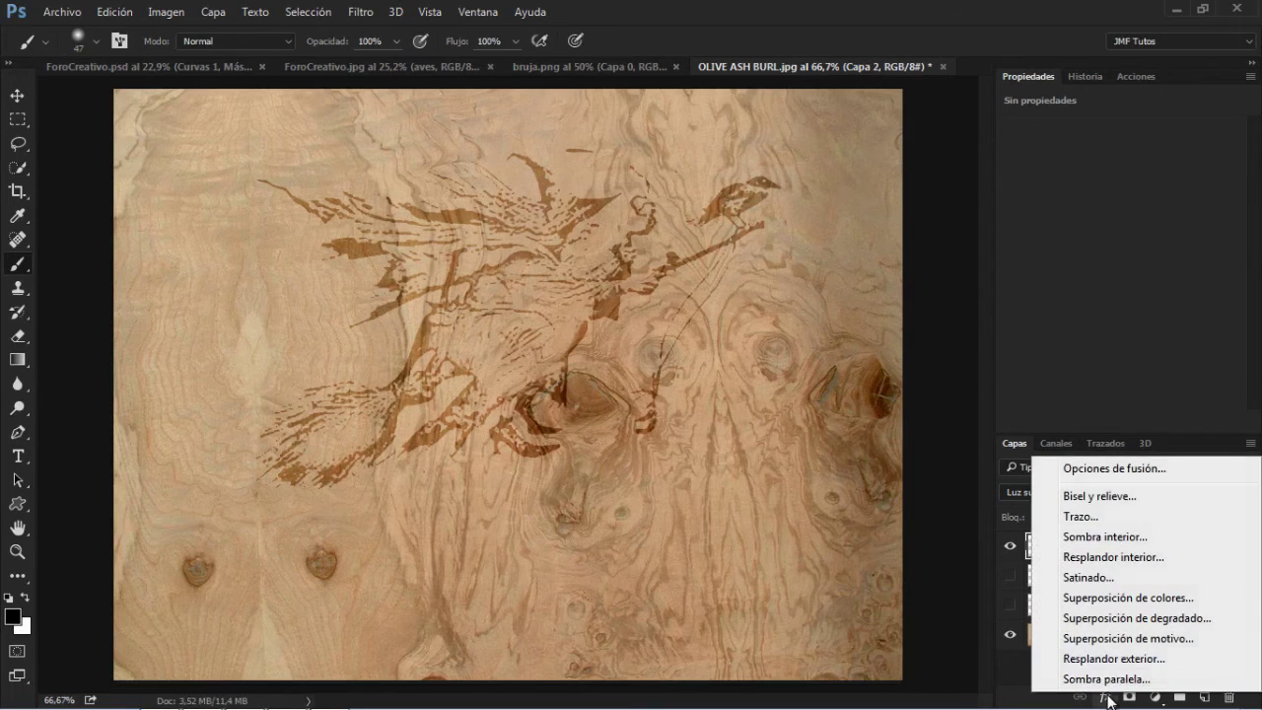
pyautogui.click(1099, 498)
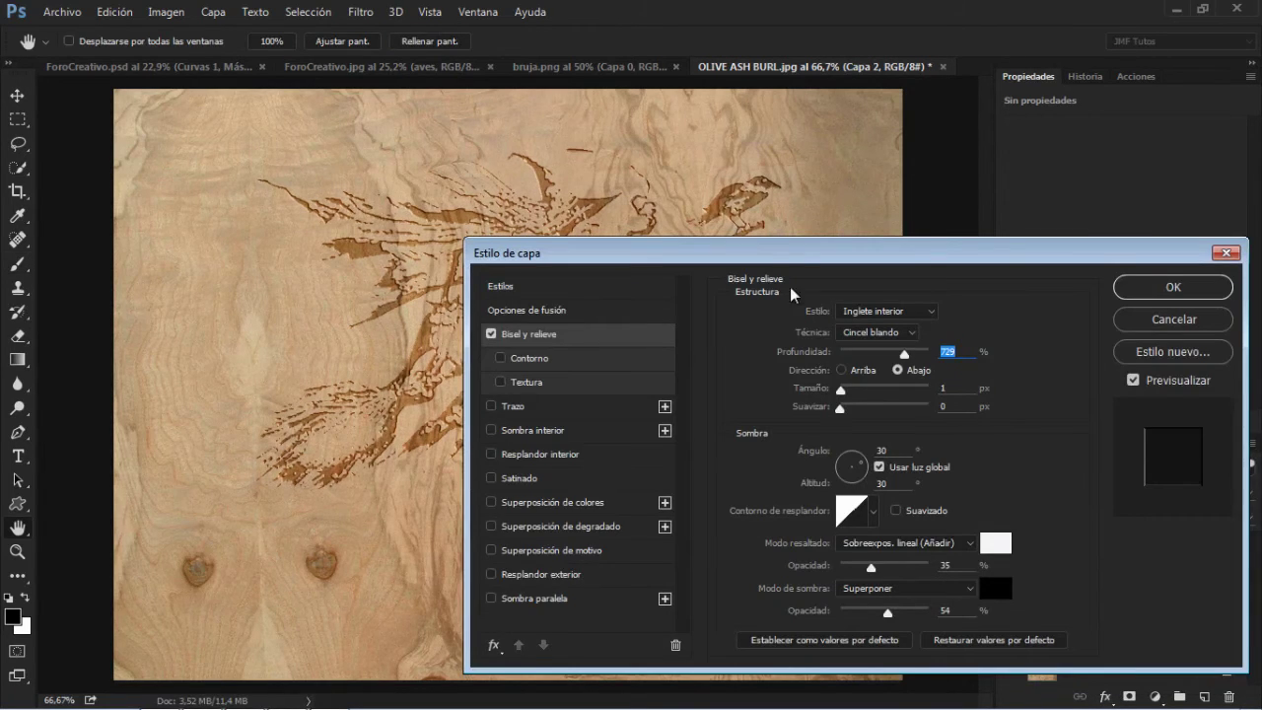
pyautogui.moveTo(787, 260); pyautogui.dragTo(975, 128)
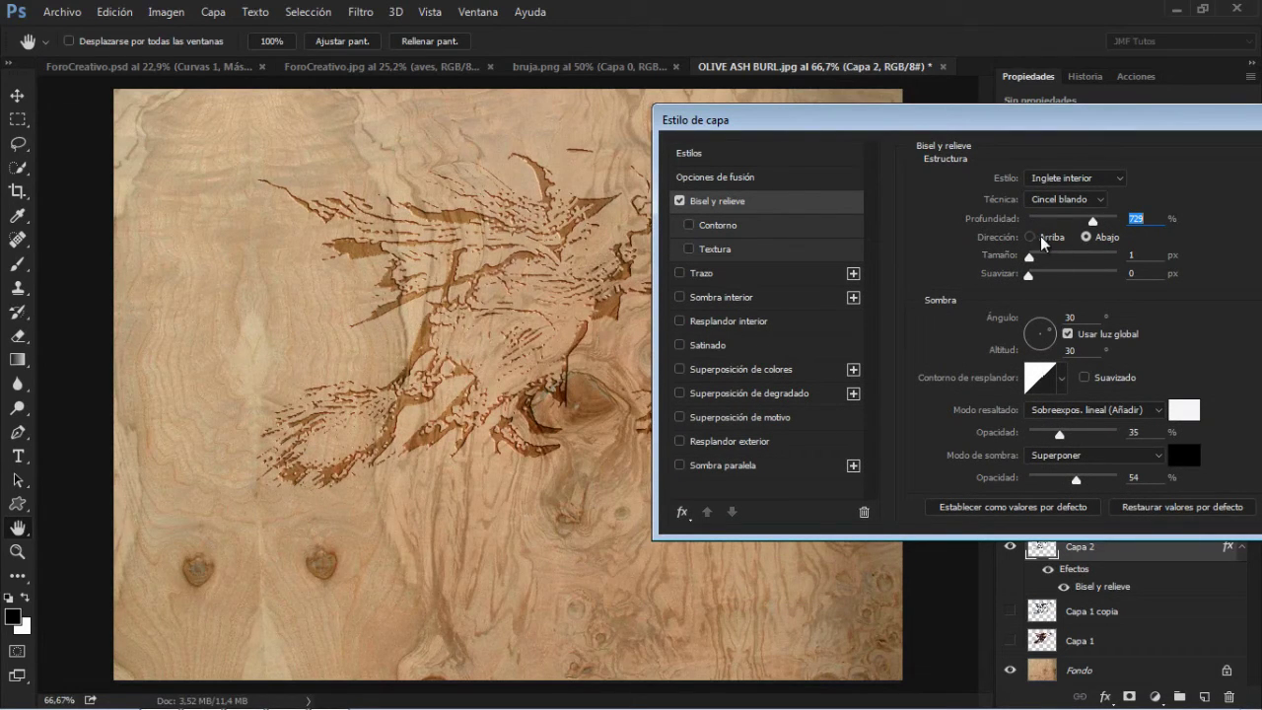
pyautogui.click(1032, 239)
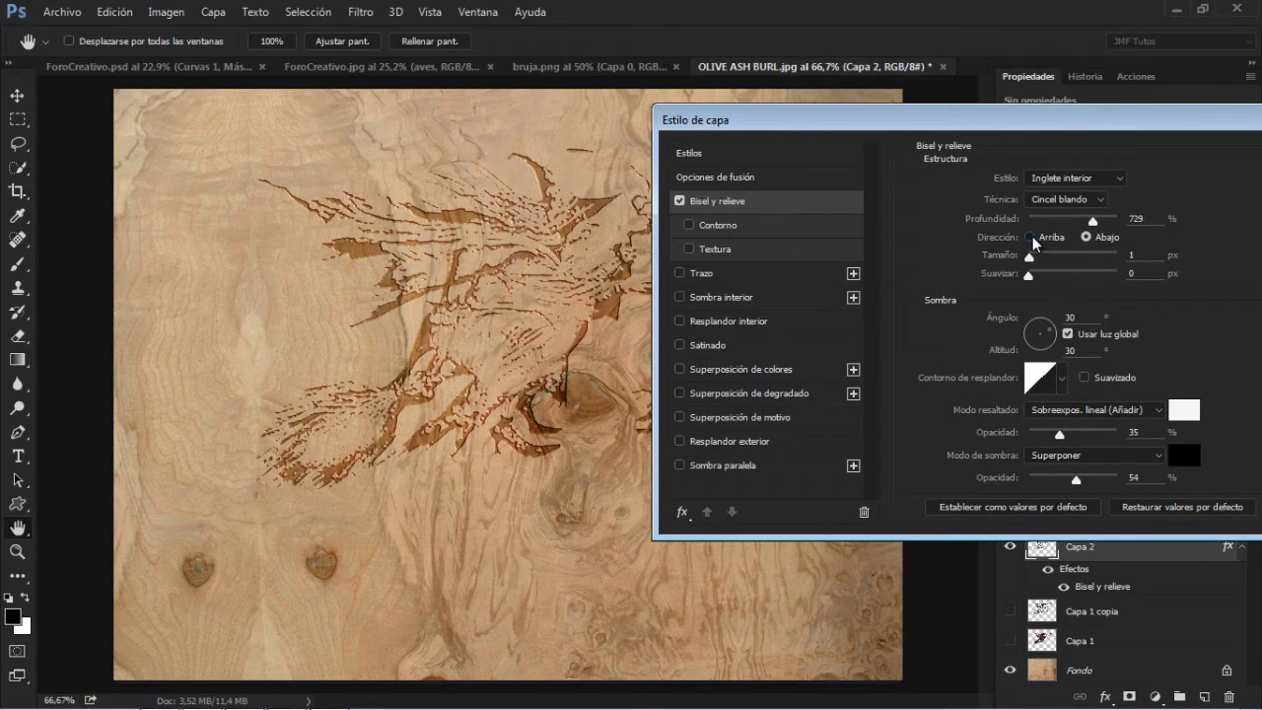
pyautogui.click(1085, 238)
pyautogui.moveTo(1092, 221); pyautogui.dragTo(1101, 221)
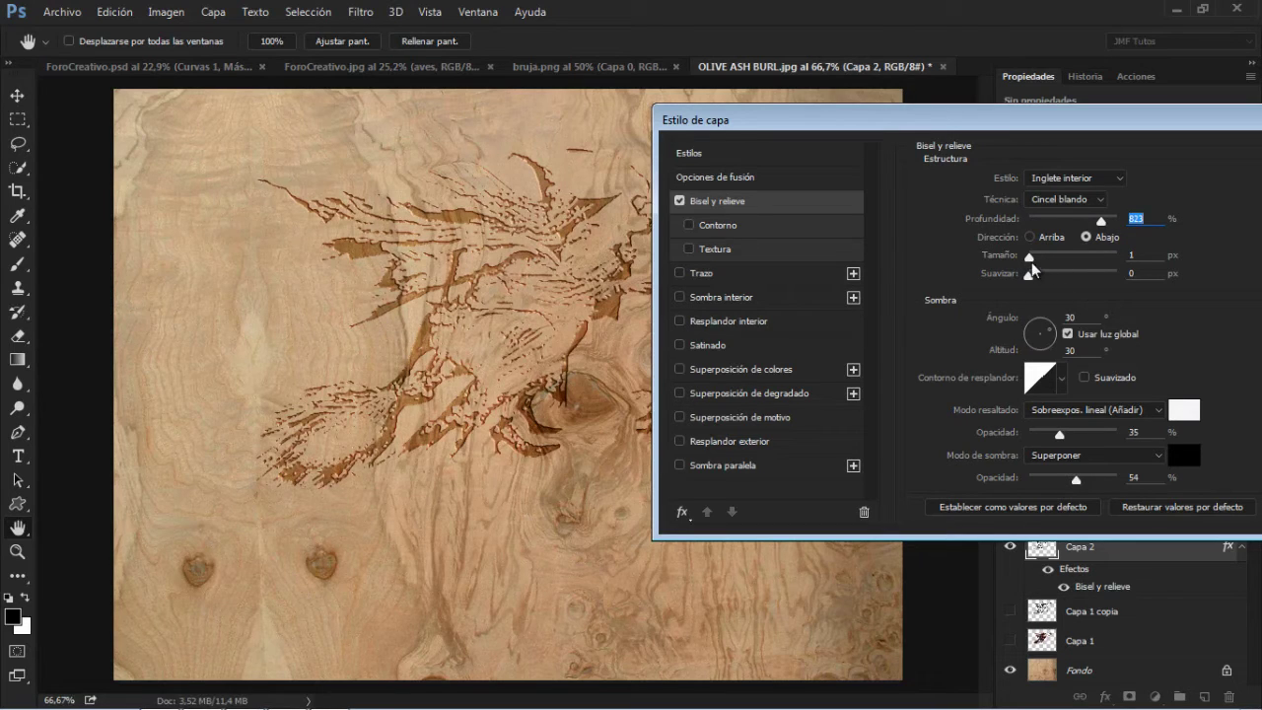
pyautogui.moveTo(1030, 259); pyautogui.dragTo(1035, 279)
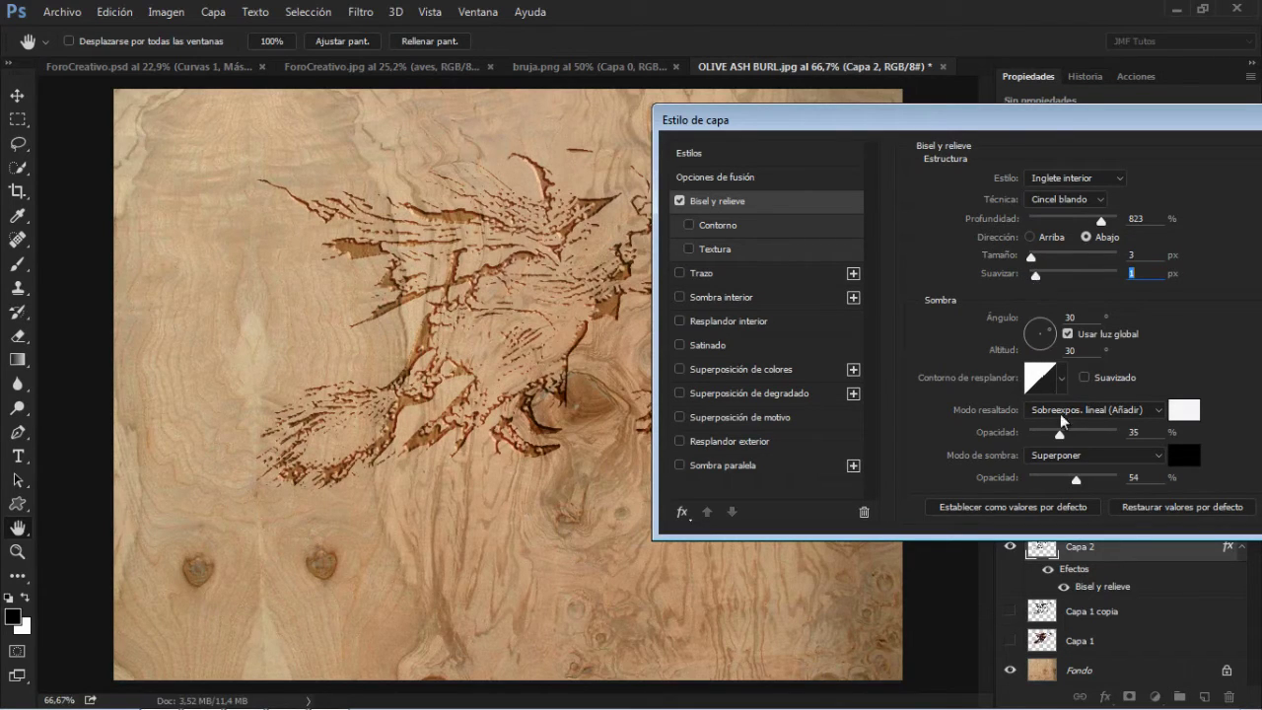
# - Set the bevel's highlight to Sobreexpos. lineal (Añadir) at 40% opacity, keep the shadow mode on Superponer, and apply the layer style
pyautogui.moveTo(1060, 433); pyautogui.dragTo(1062, 434)
pyautogui.click(1112, 415)
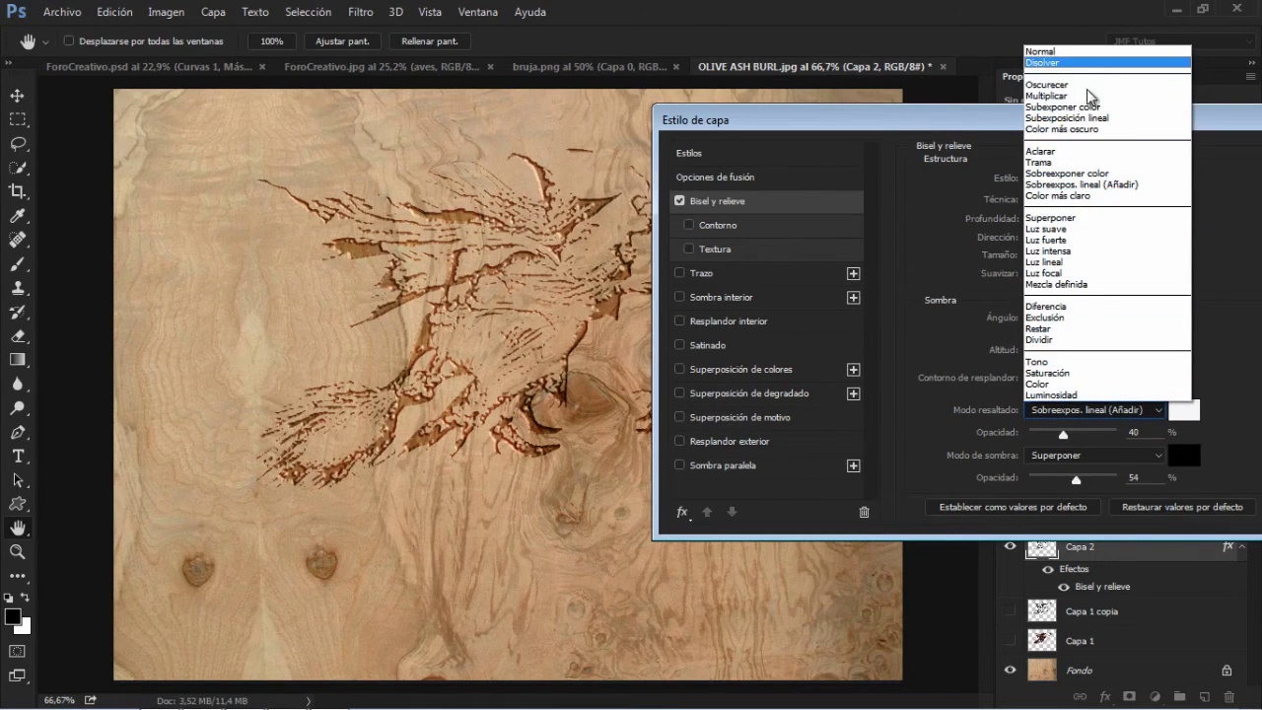
pyautogui.click(1055, 161)
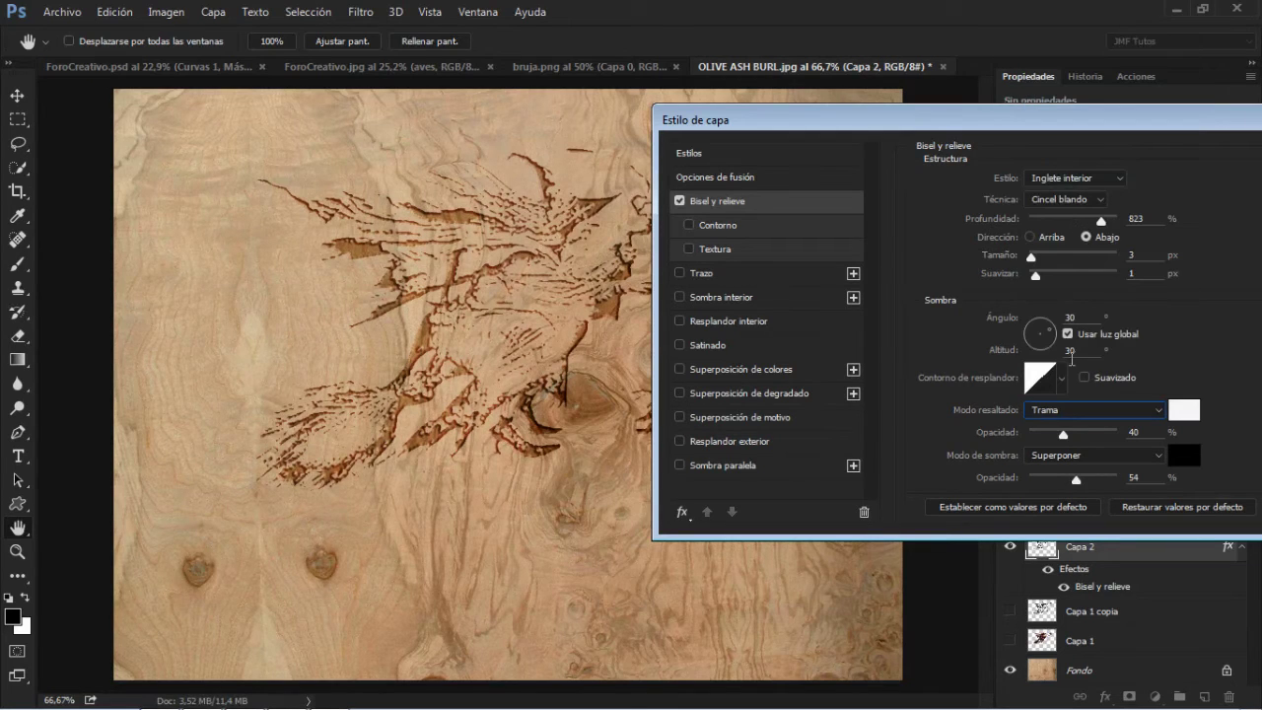
pyautogui.click(1078, 411)
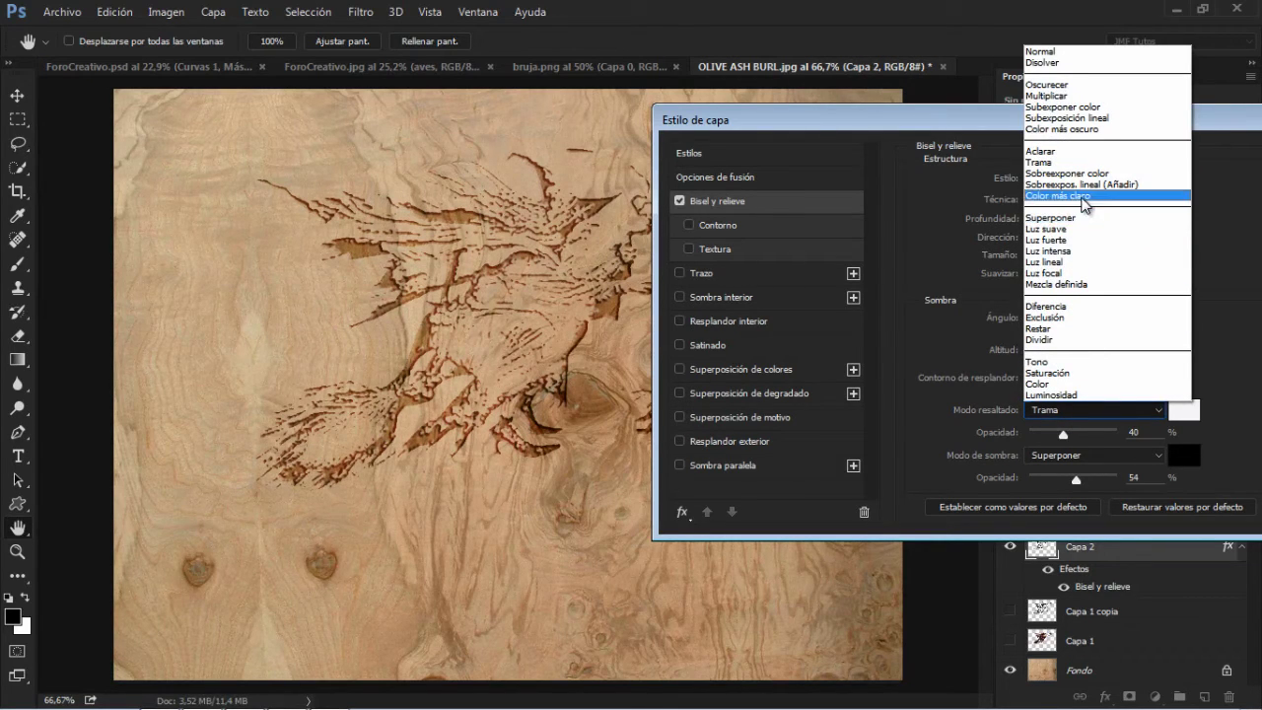
pyautogui.click(1085, 185)
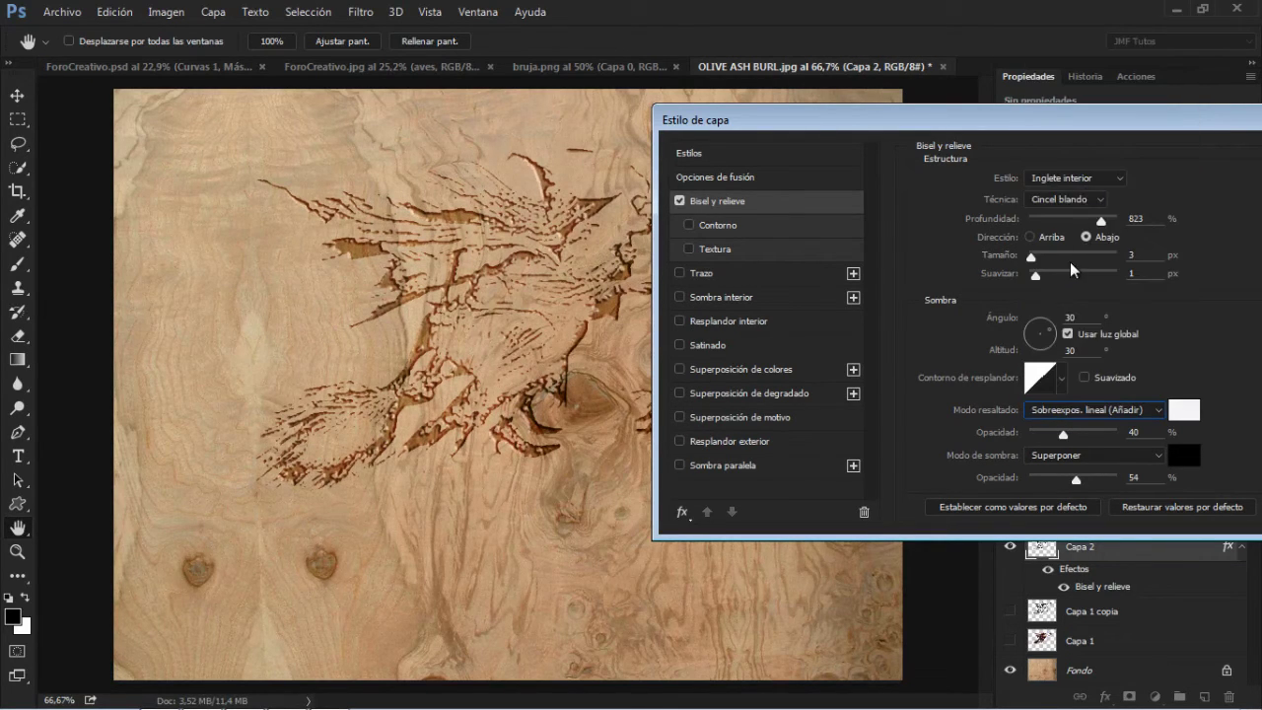
pyautogui.click(1054, 460)
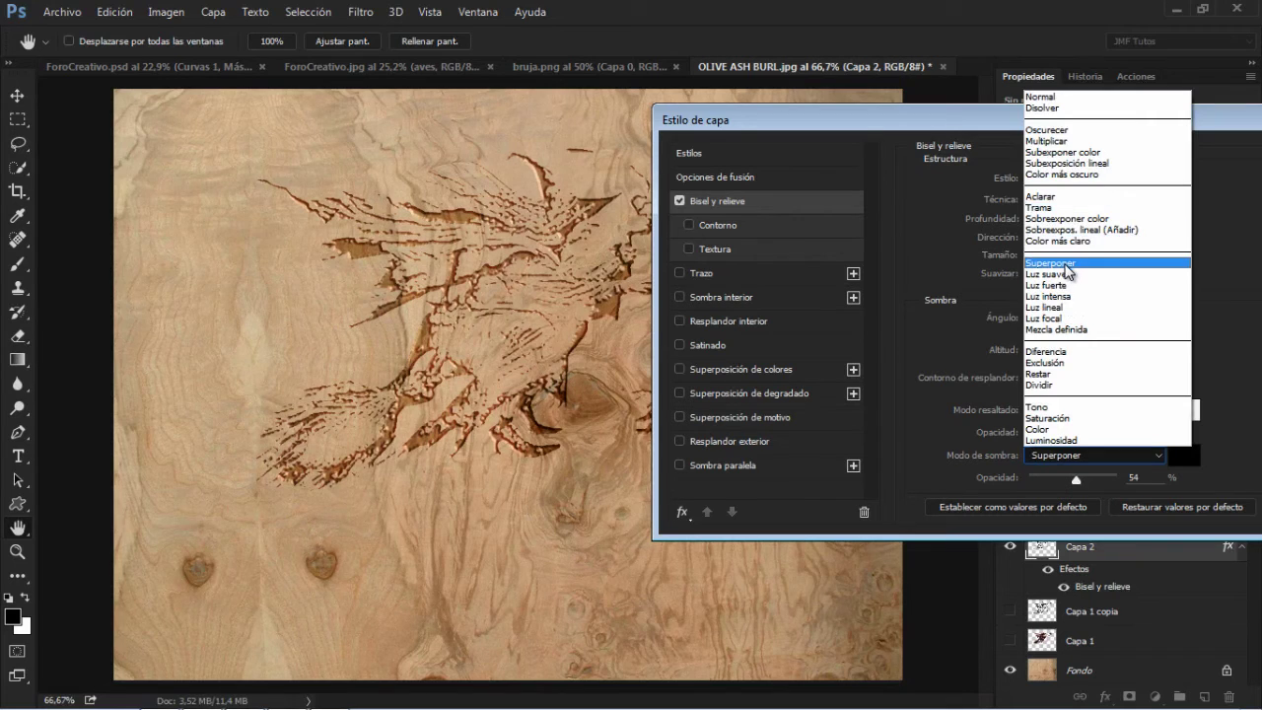
pyautogui.click(1065, 265)
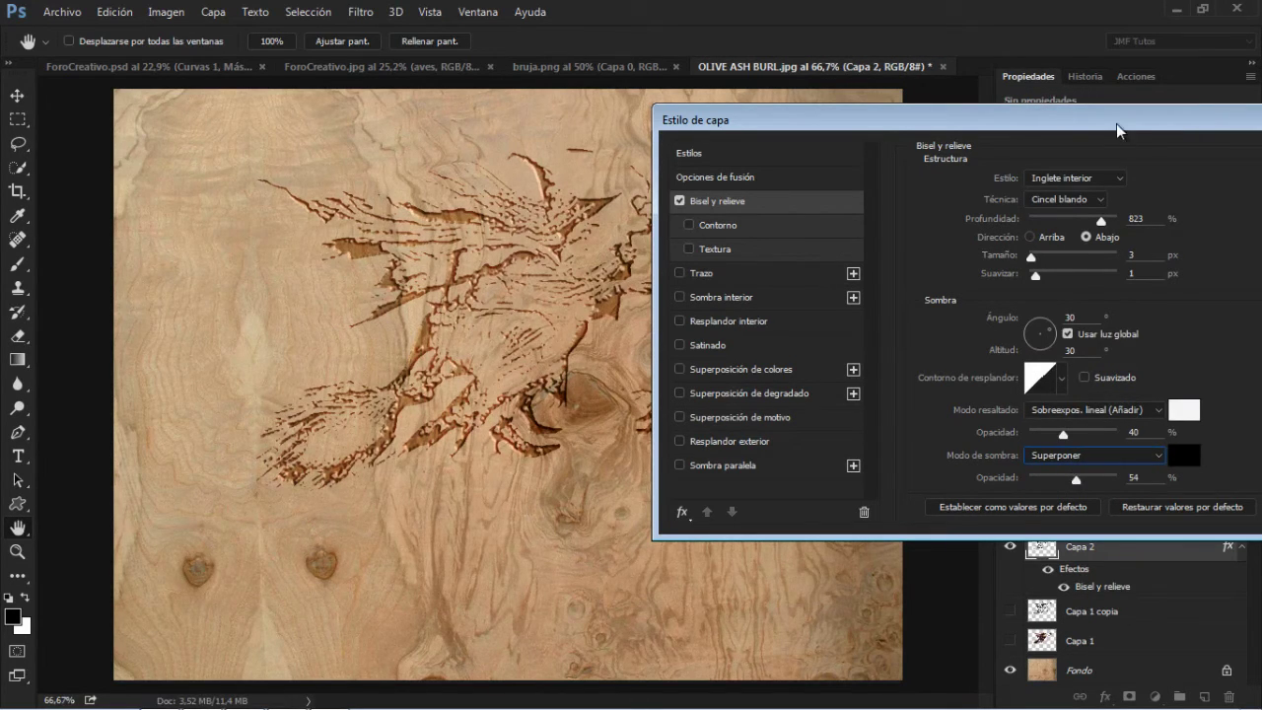
pyautogui.moveTo(1117, 129); pyautogui.dragTo(910, 132)
pyautogui.click(1155, 192)
pyautogui.press('b')
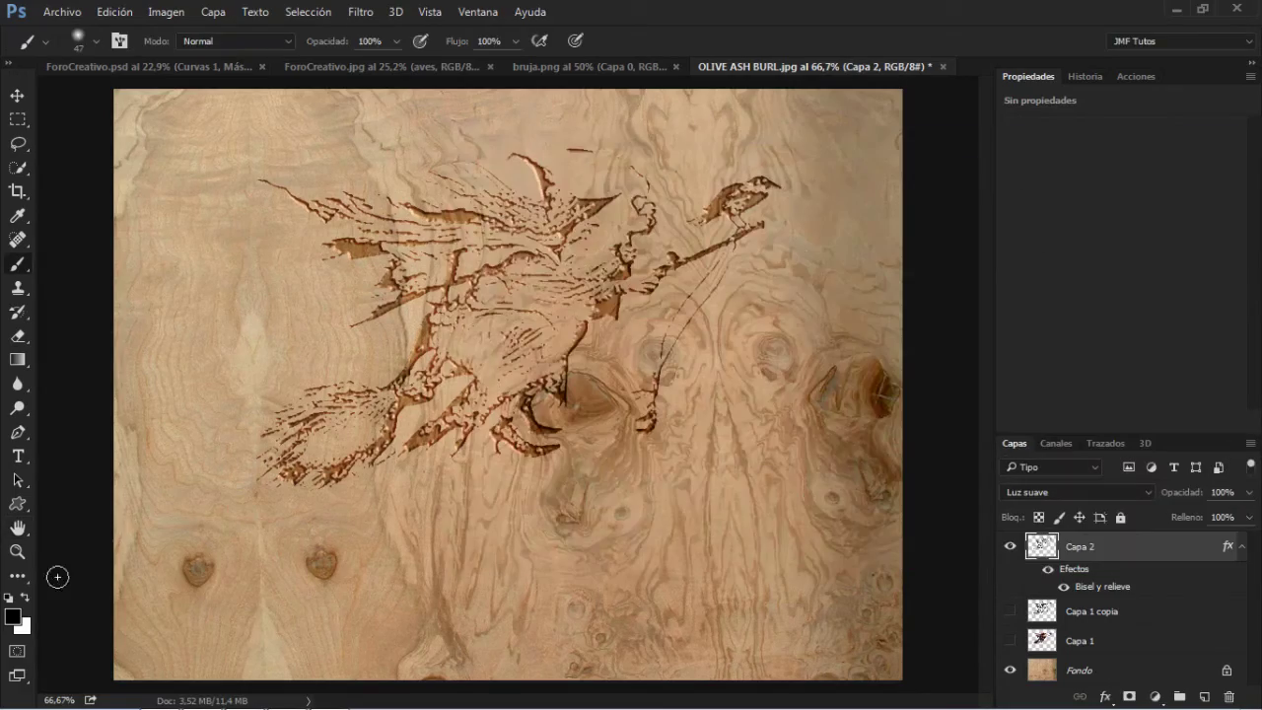
# - Export the engraved witch image as a JPG at 100% quality named brujagrabado in the Ruinas folder
pyautogui.click(17, 551)
pyautogui.moveTo(458, 323); pyautogui.dragTo(480, 342)
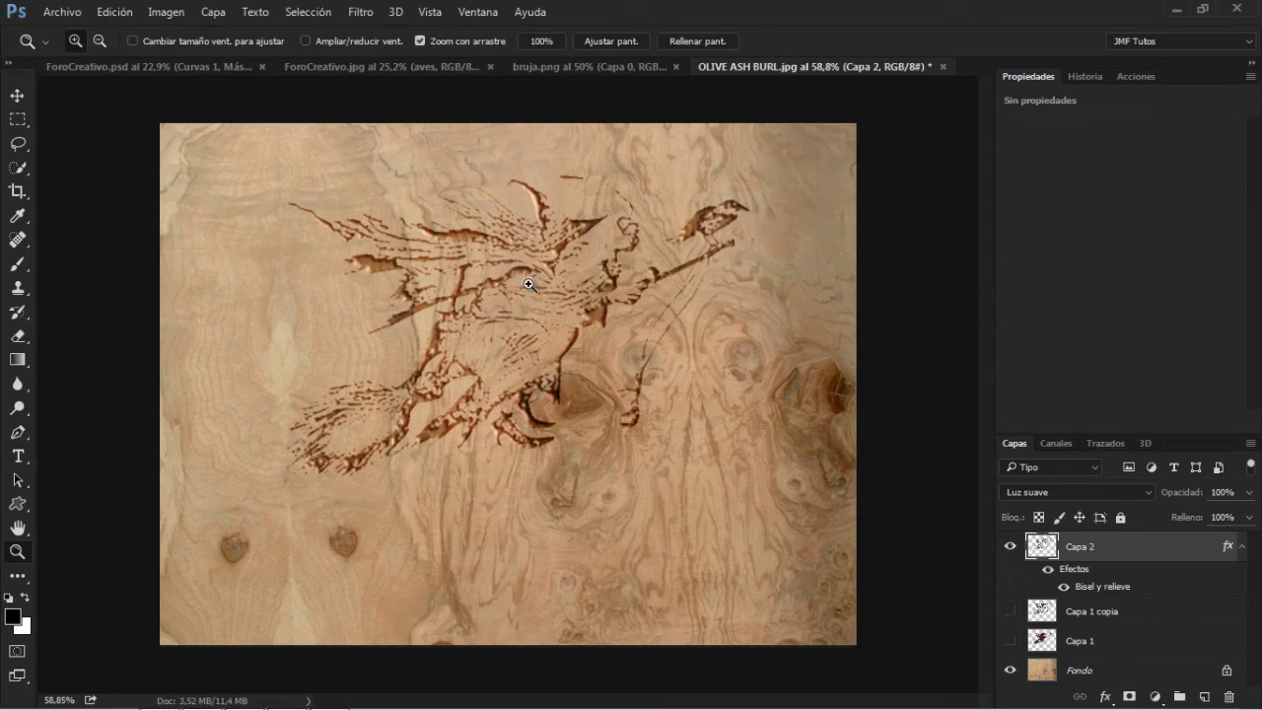
pyautogui.click(62, 12)
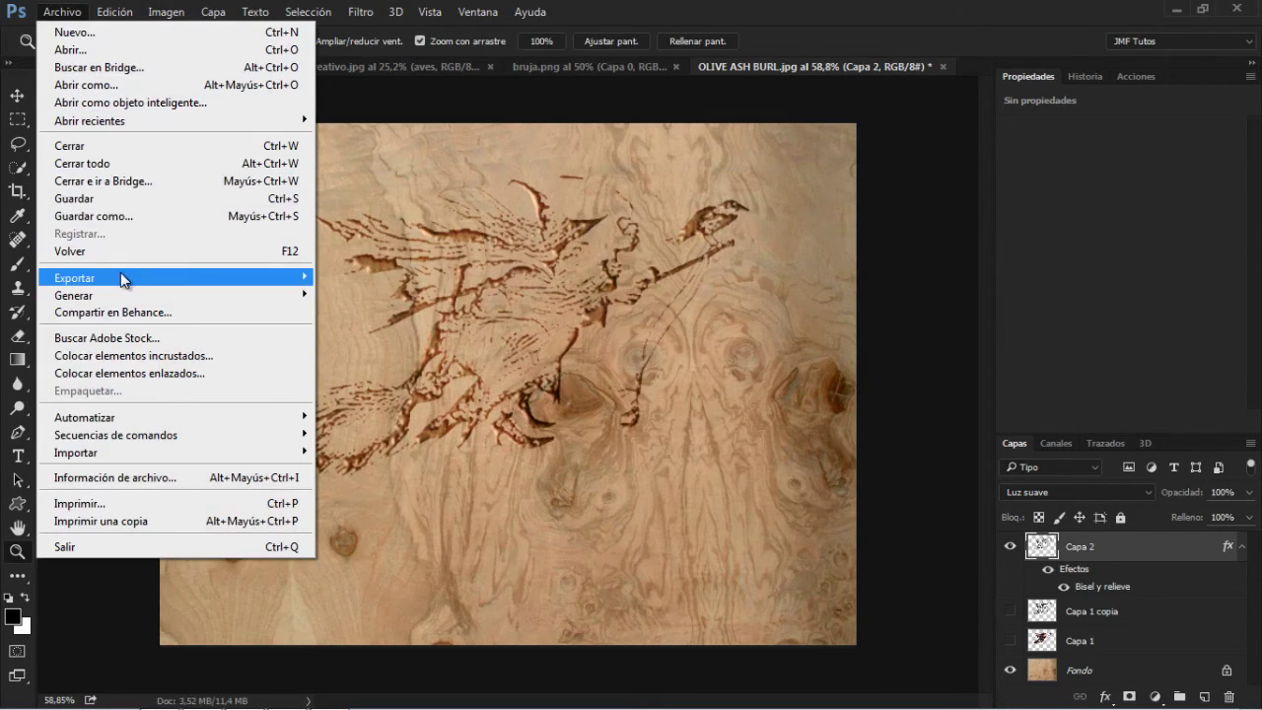
pyautogui.moveTo(131, 282)
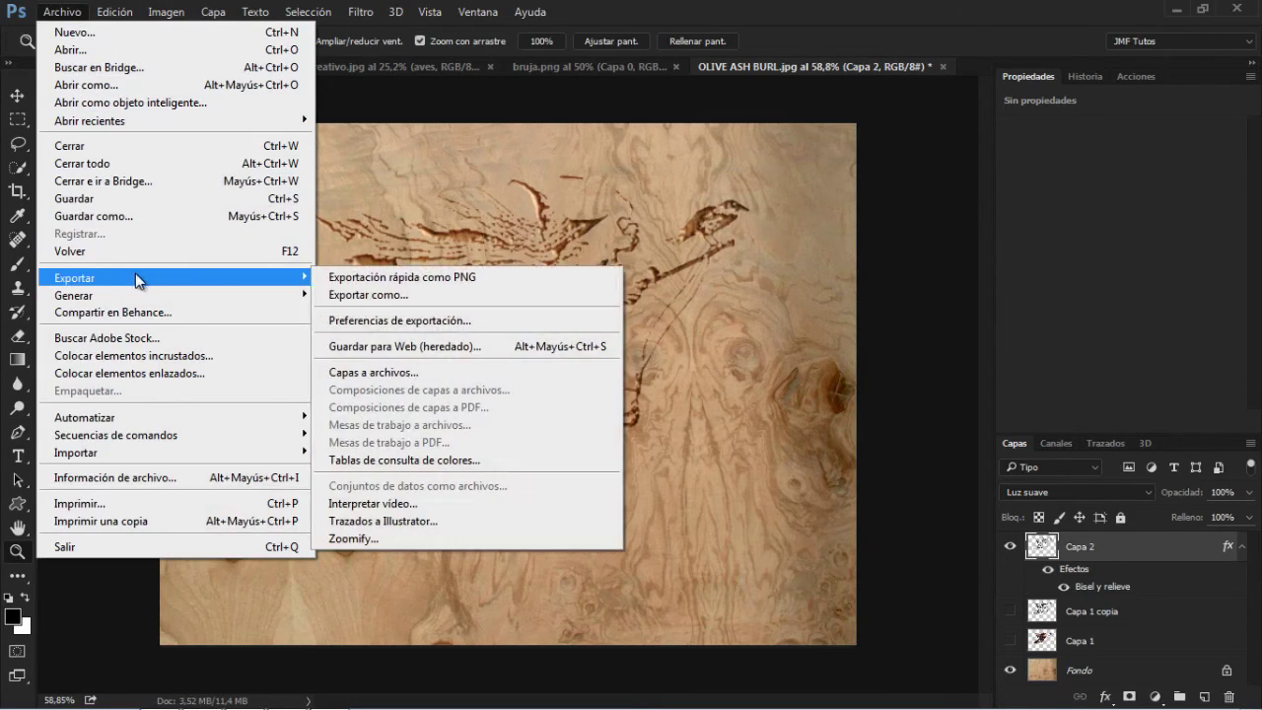
pyautogui.click(361, 296)
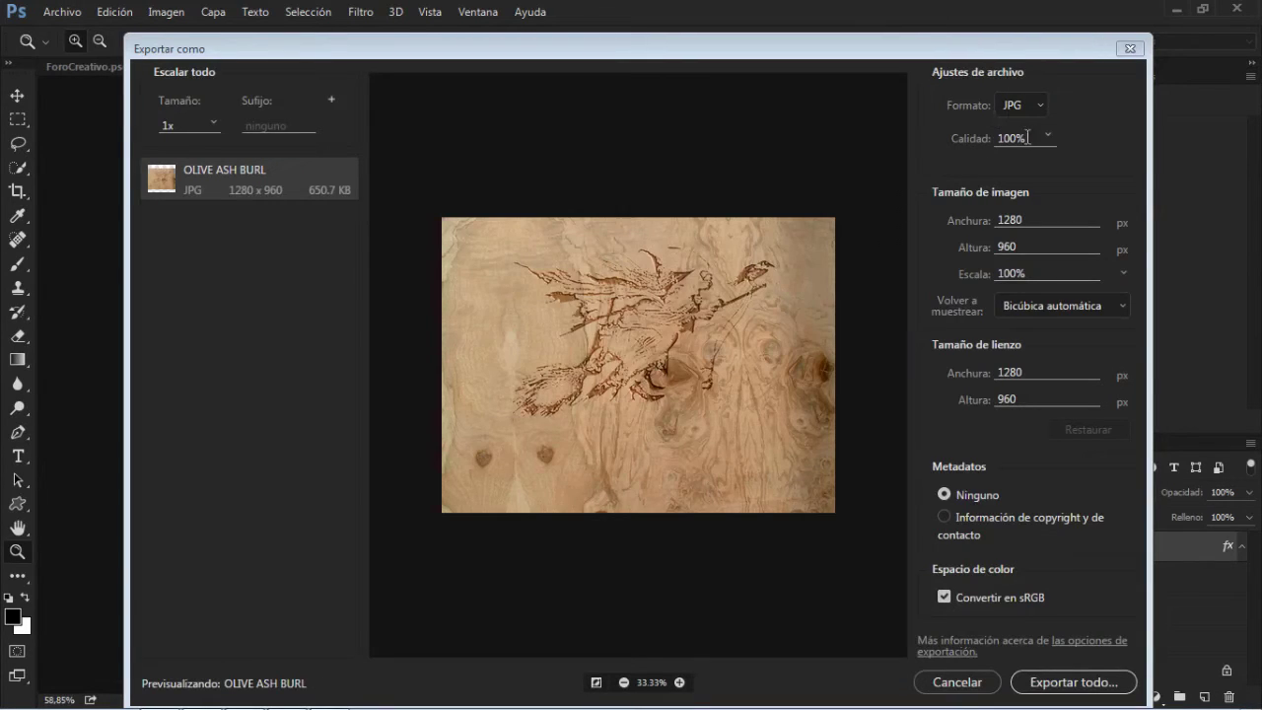
pyautogui.click(1066, 682)
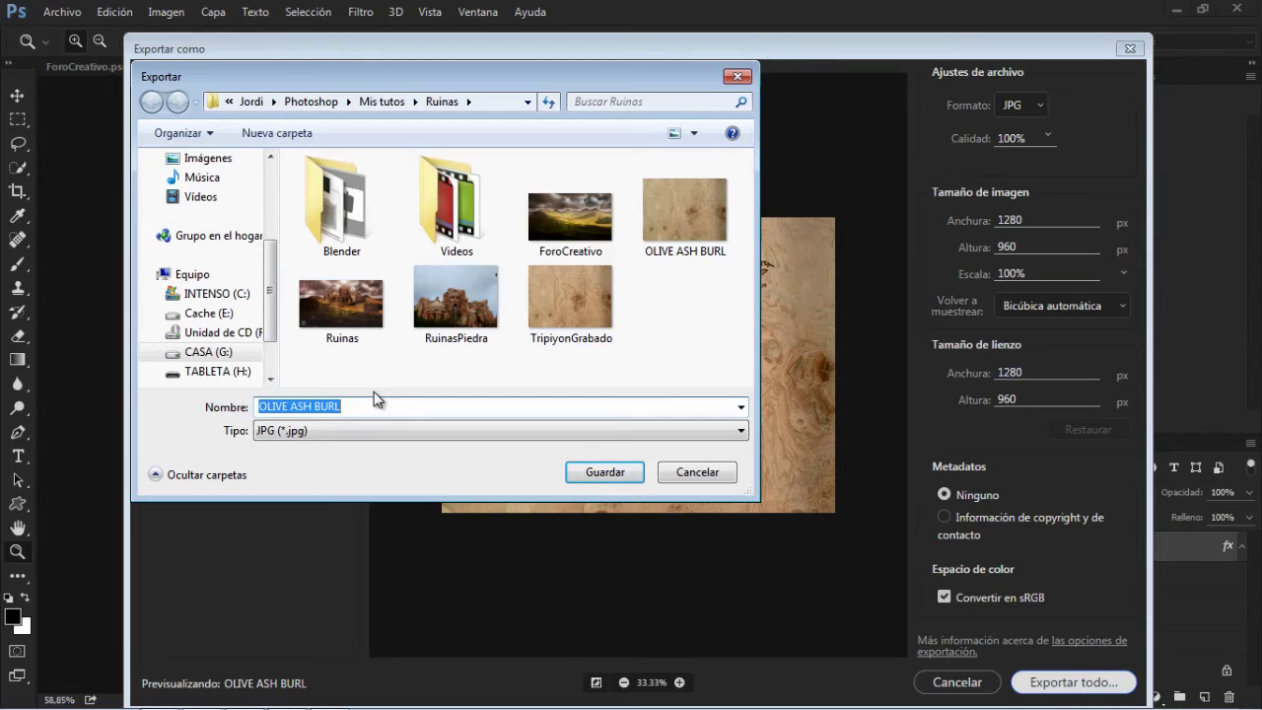
pyautogui.write('b')
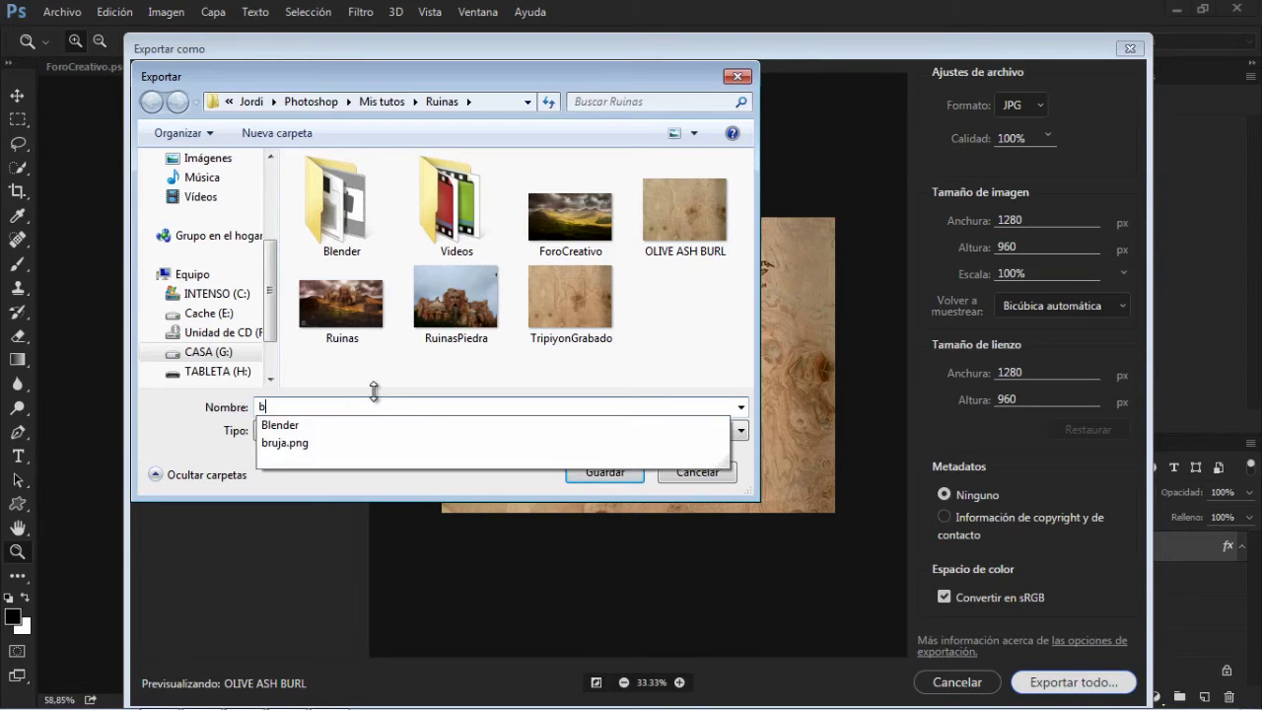
pyautogui.write('rujagrabado')
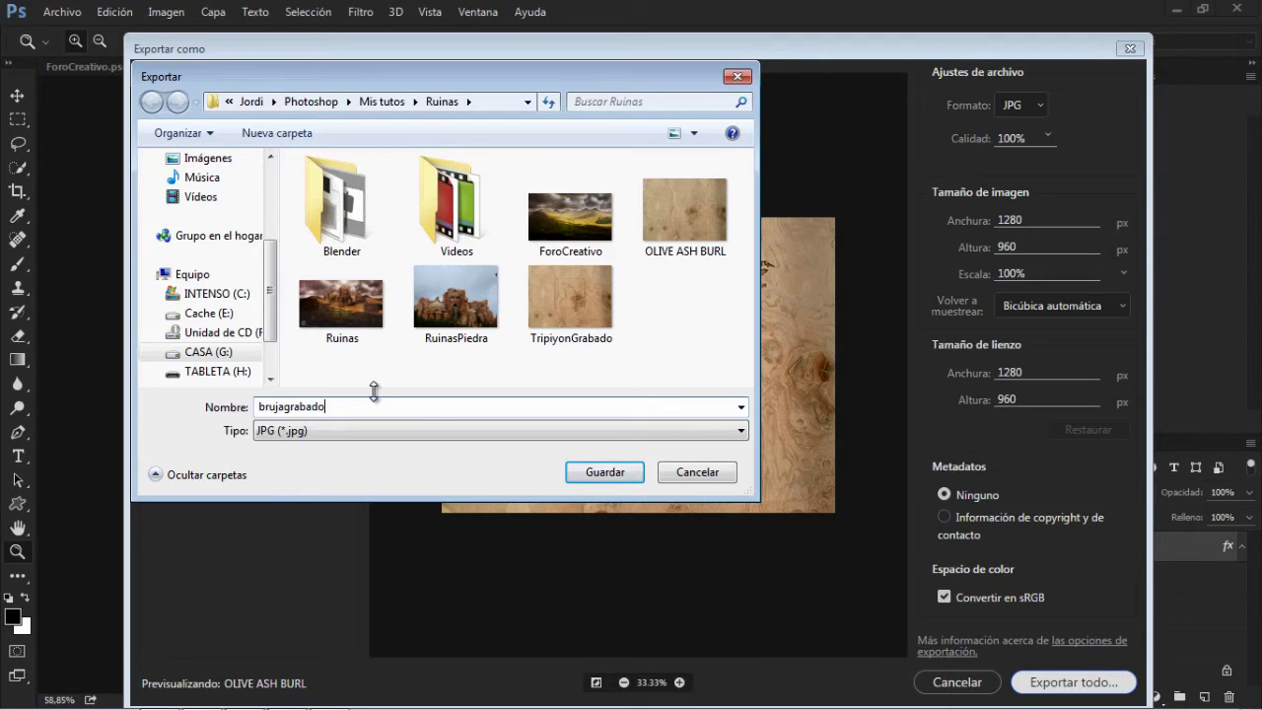
pyautogui.press('Return')
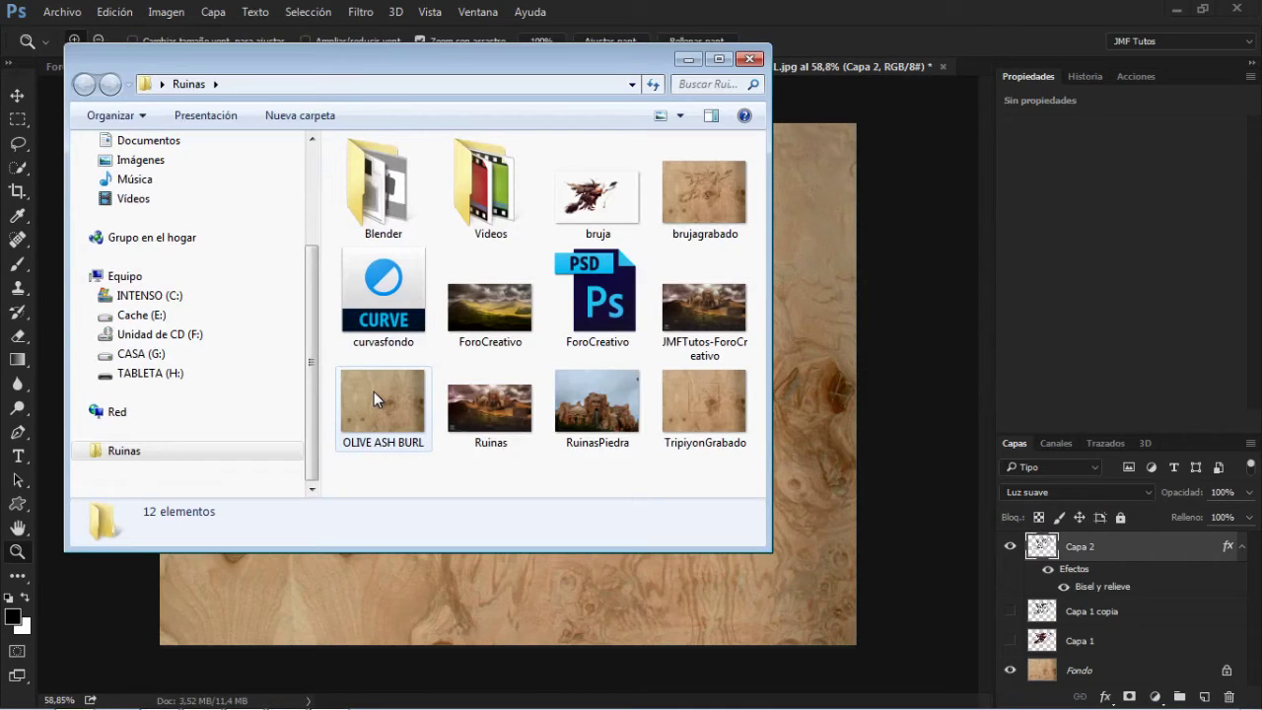
pyautogui.click(749, 59)
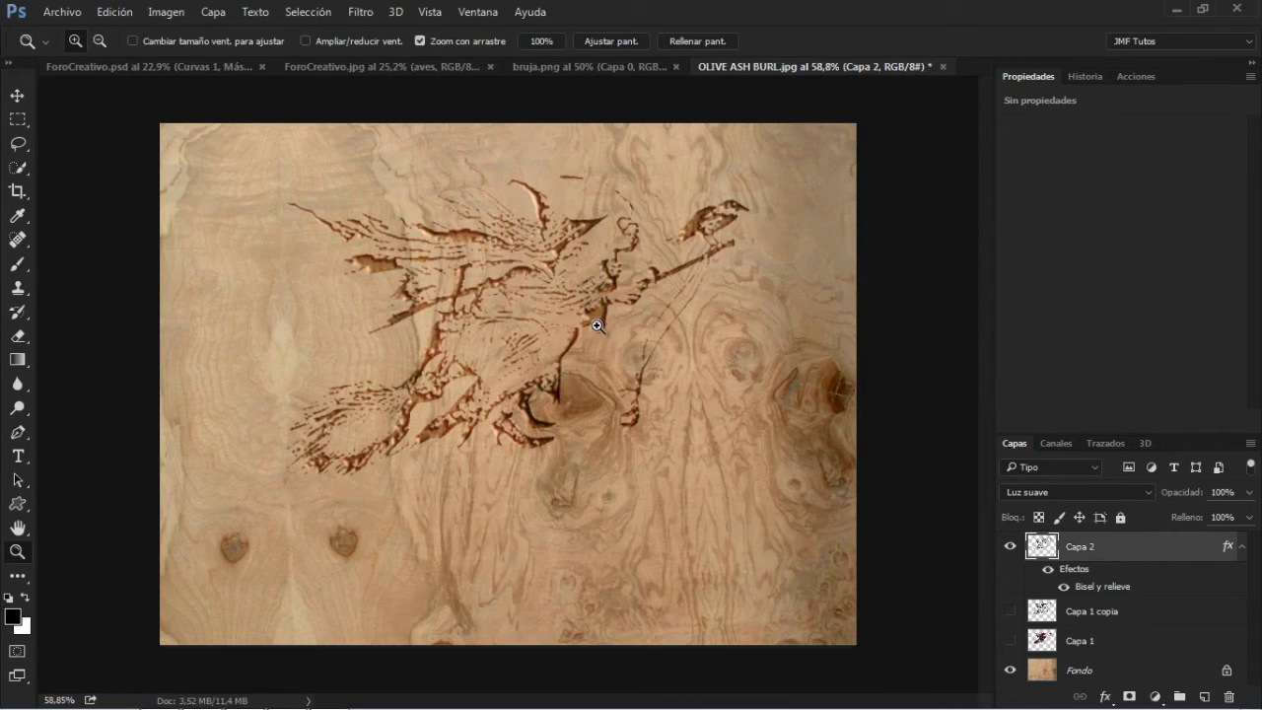
# - Close the OLIVE ASH BURL.jpg document, saving its layered version as a Photoshop file named bruja
pyautogui.click(629, 350)
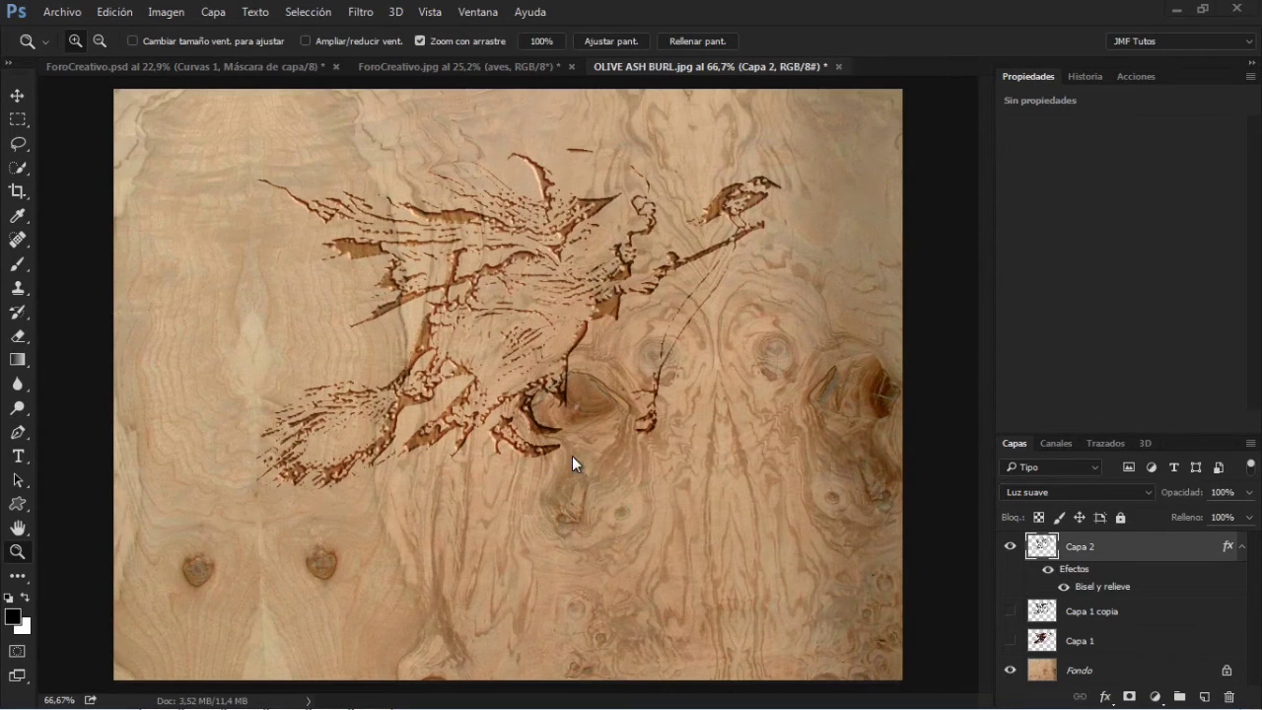
pyautogui.click(838, 67)
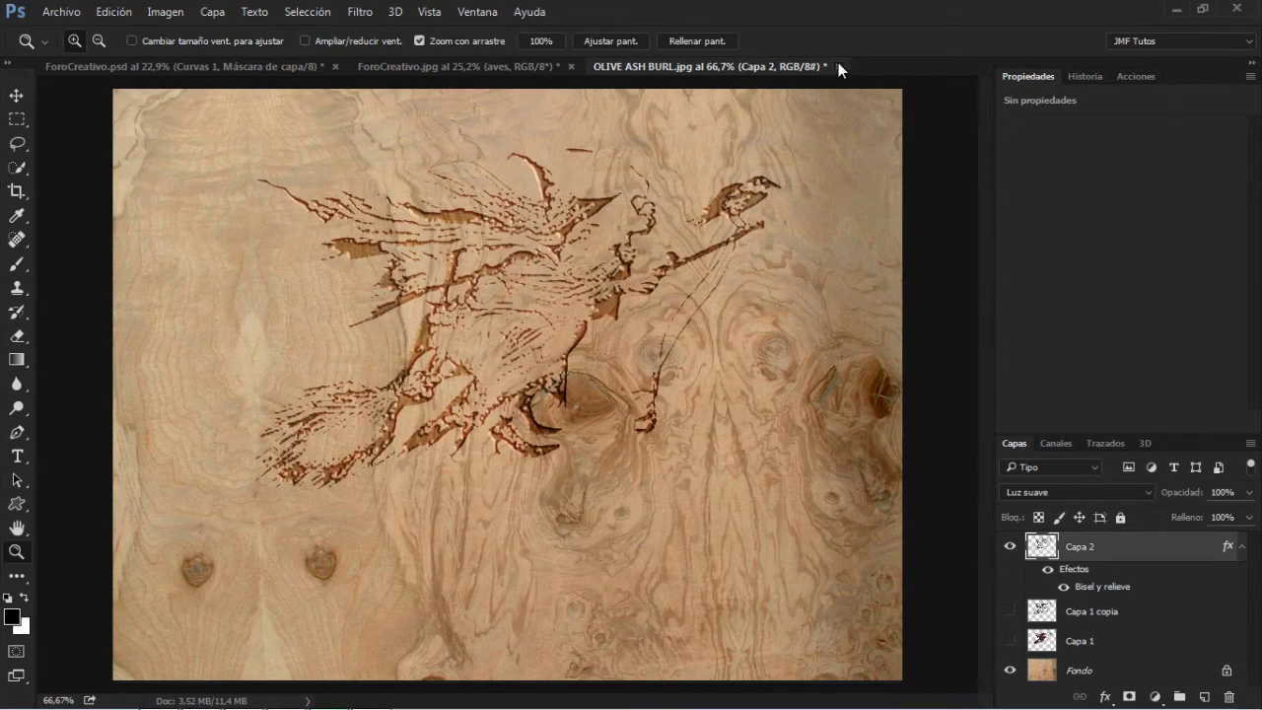
pyautogui.click(592, 273)
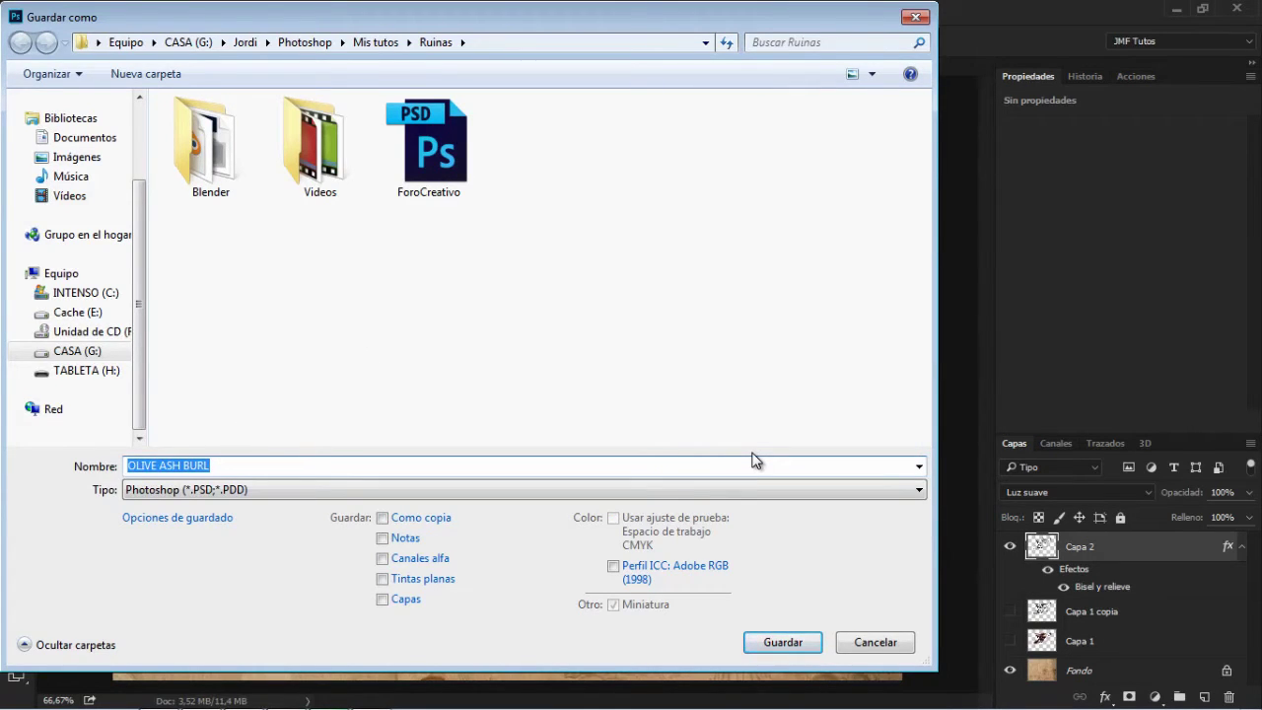
pyautogui.write('bruja')
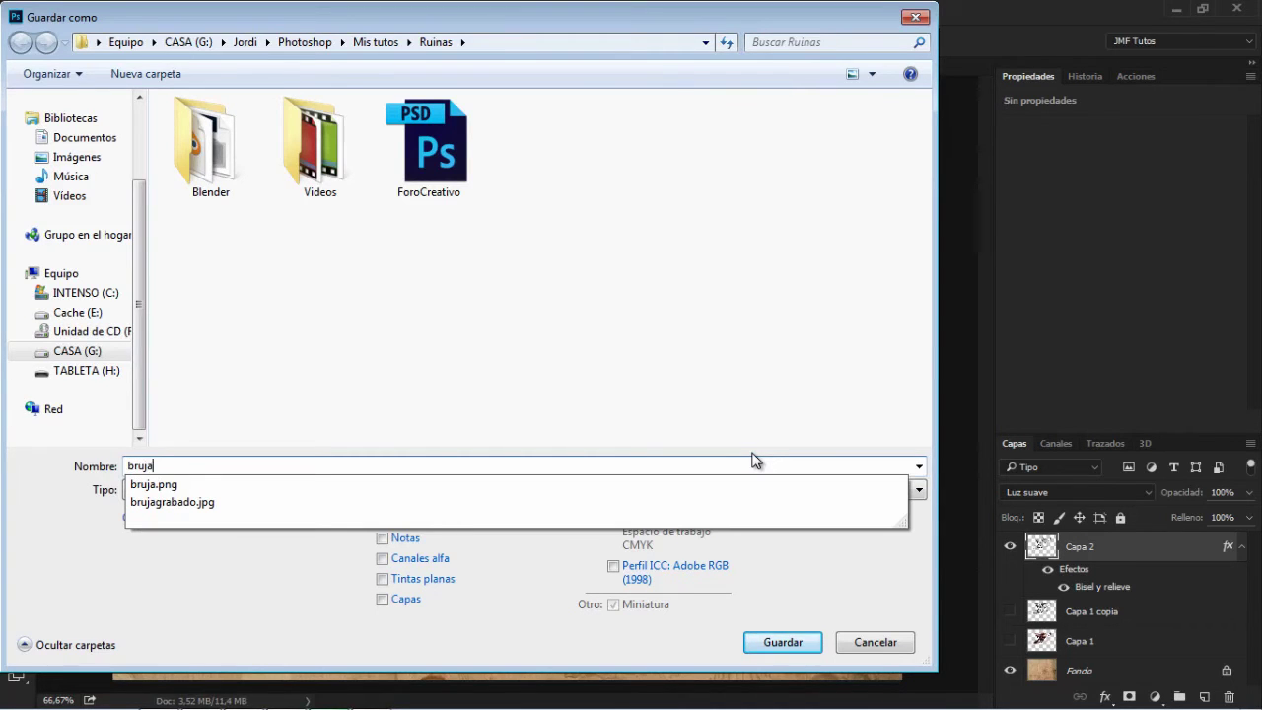
pyautogui.press('Return')
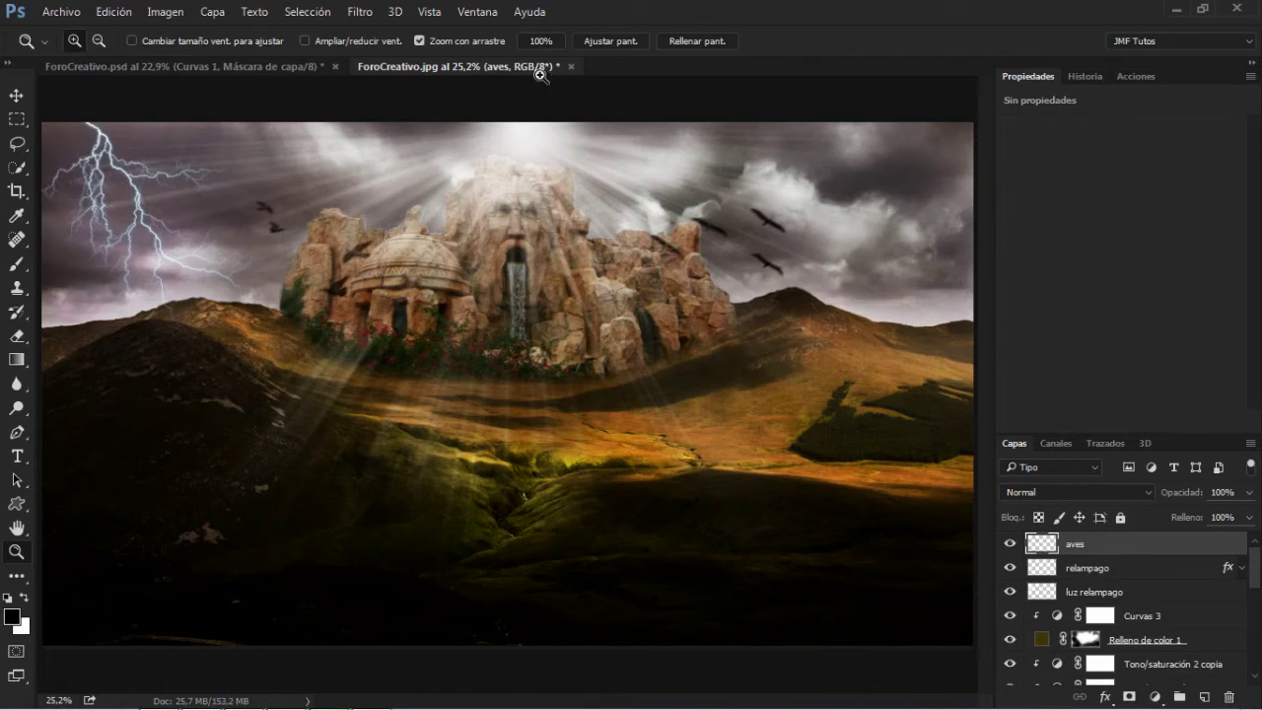
# - Import the letrero model from the Blender folder as a new 3D layer in millimetres, leaving brujagrabado.jpg without colour management and keeping Default IBL.tif's embedded profile
pyautogui.click(395, 12)
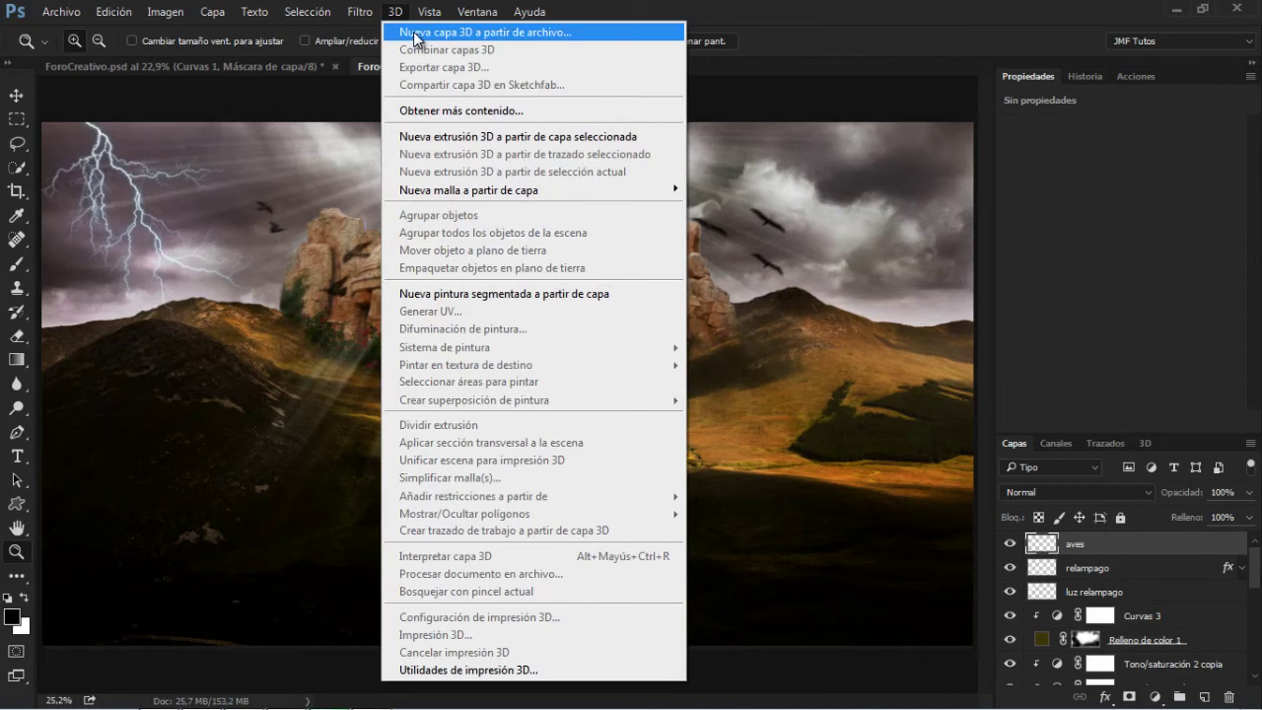
pyautogui.click(416, 33)
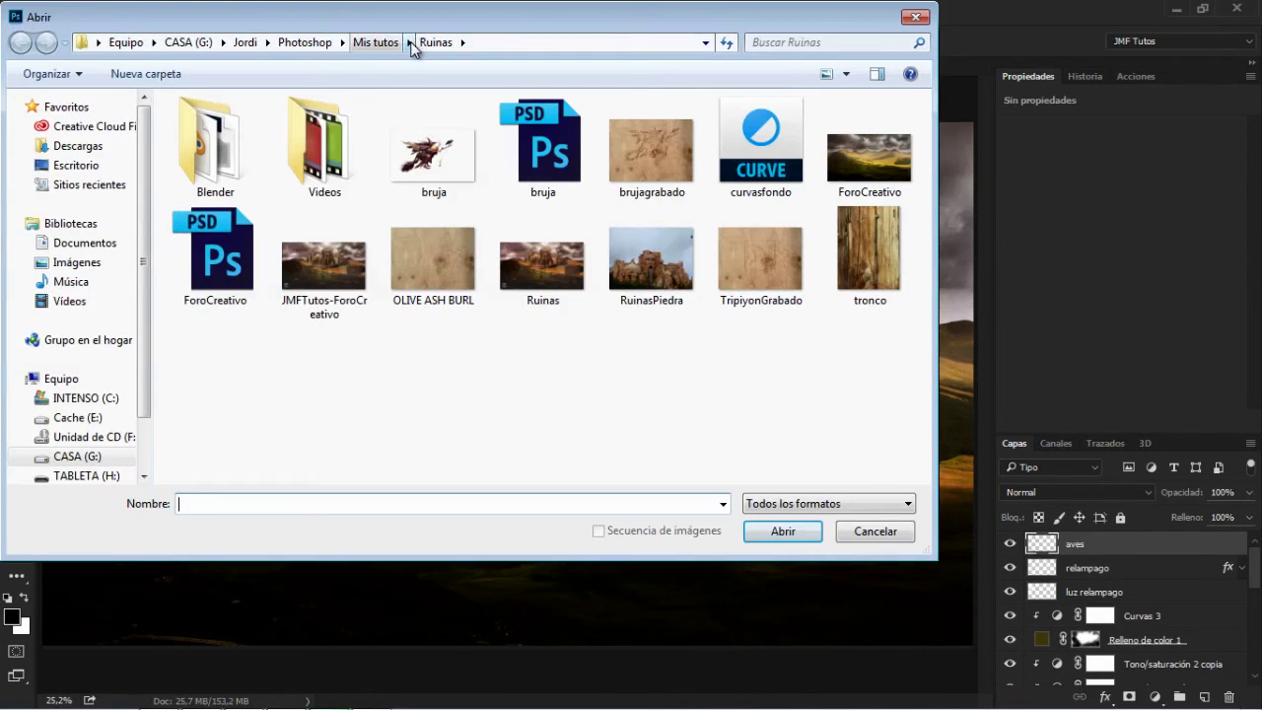
pyautogui.doubleClick(224, 158)
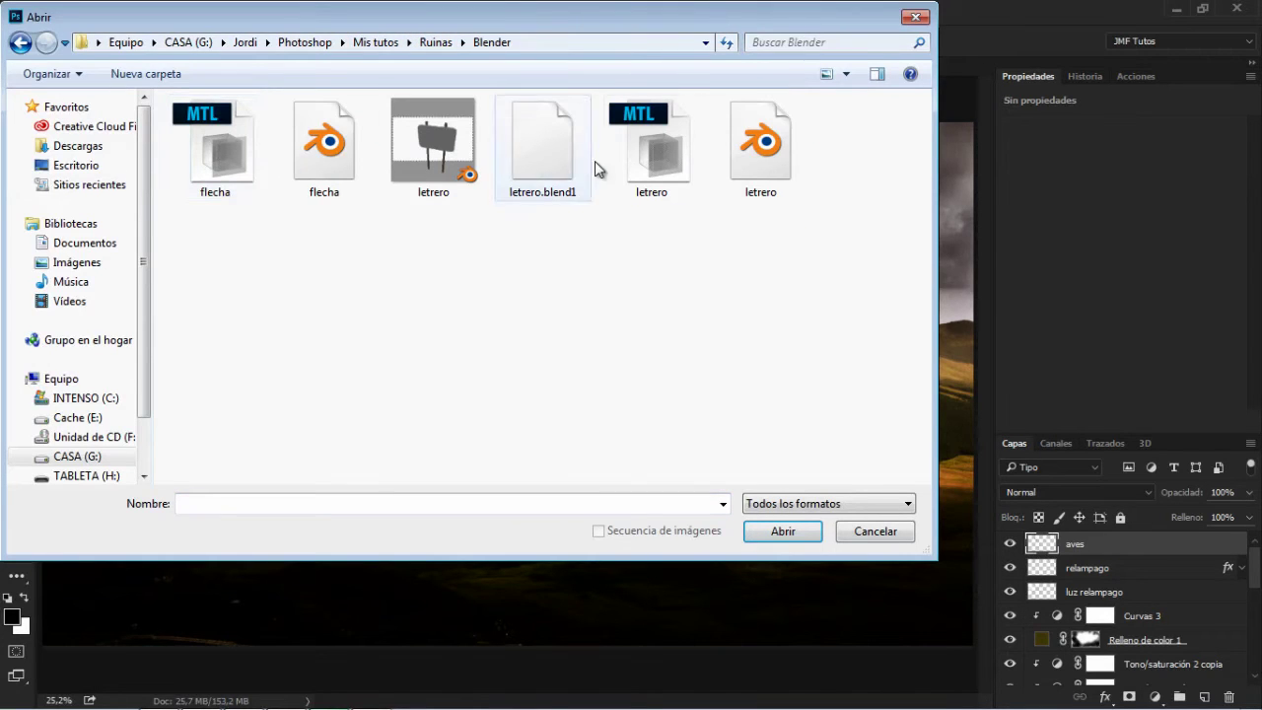
pyautogui.doubleClick(757, 149)
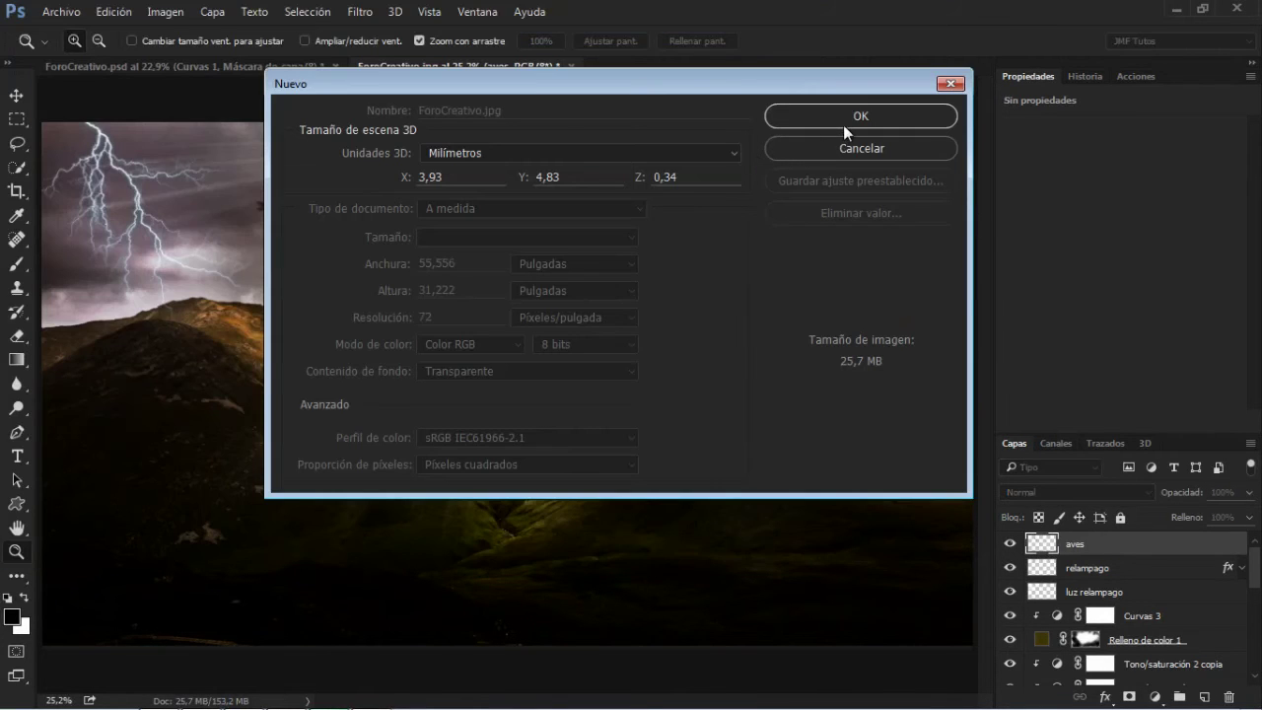
pyautogui.click(846, 117)
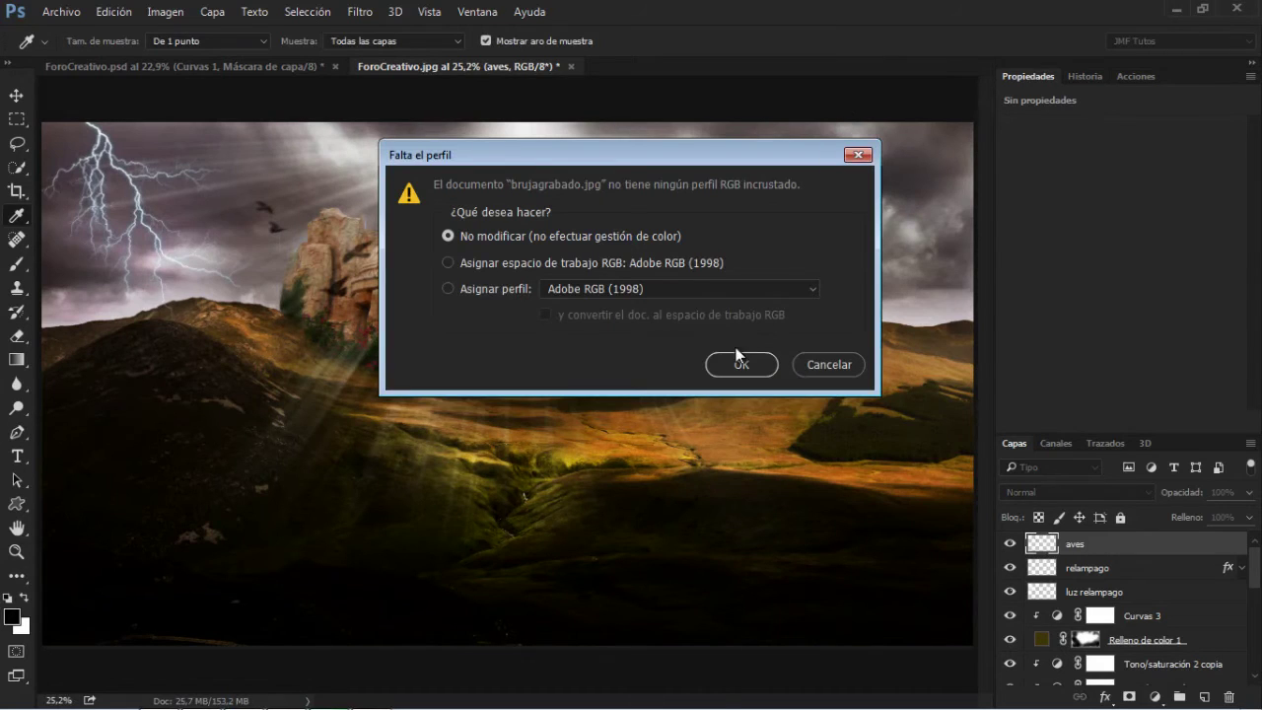
pyautogui.click(738, 363)
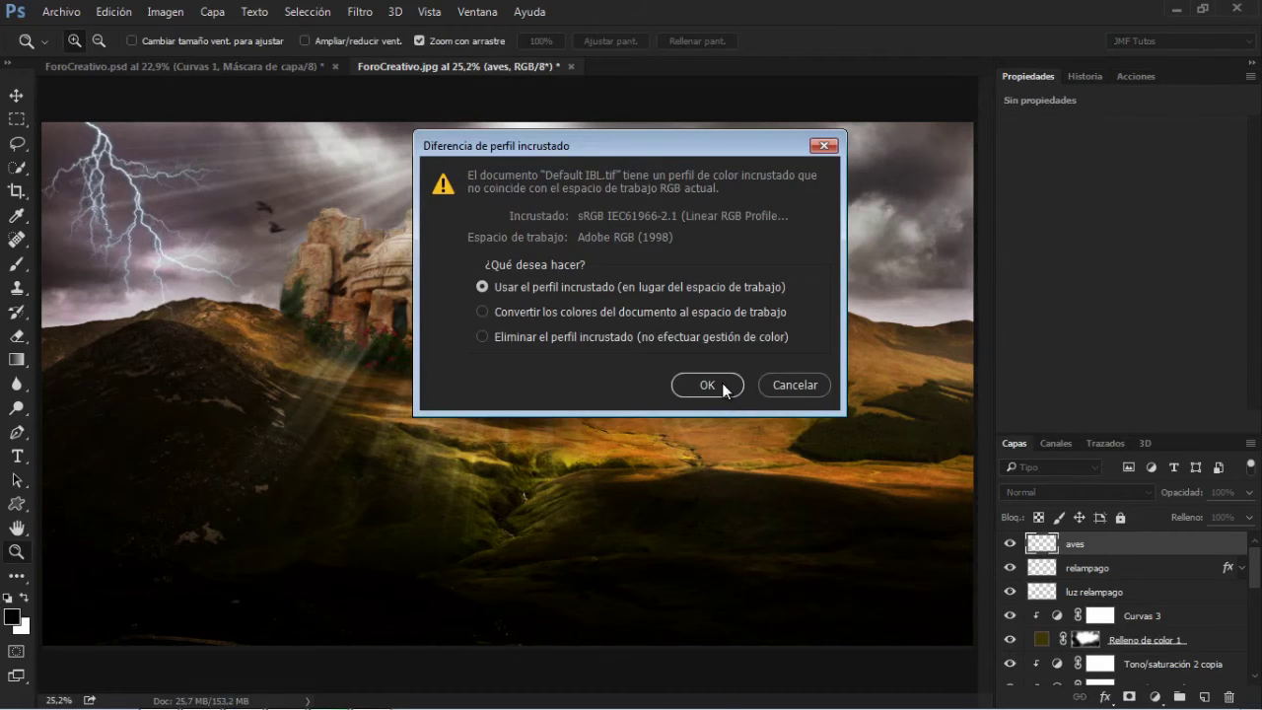
pyautogui.click(722, 383)
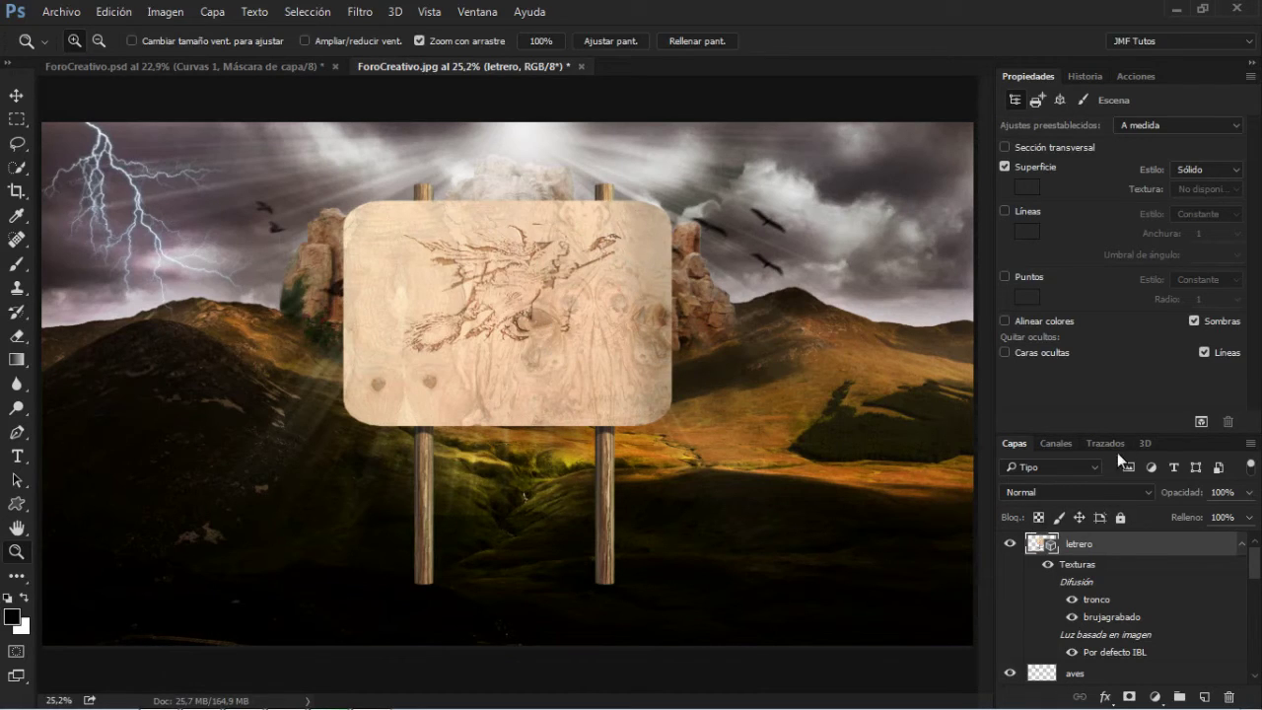
# - Rotate the 3D sign slightly so the board faces the scene at a gentle angle
pyautogui.click(1145, 444)
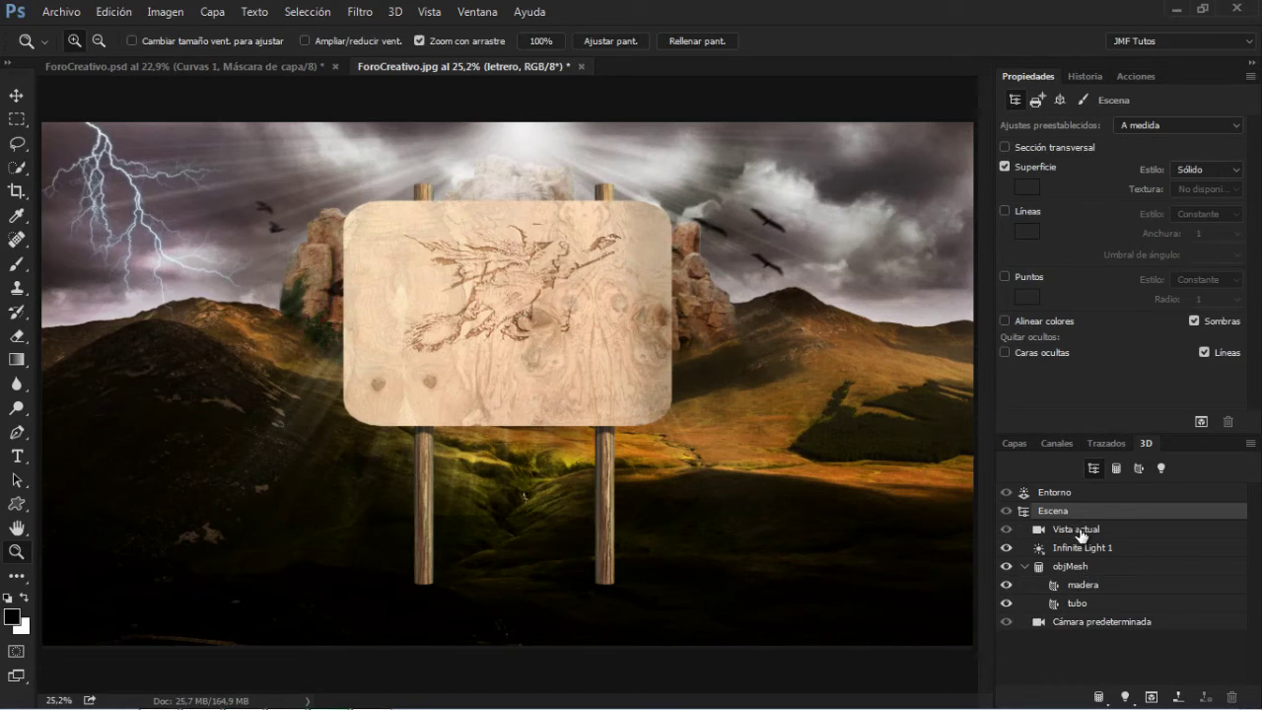
pyautogui.click(16, 96)
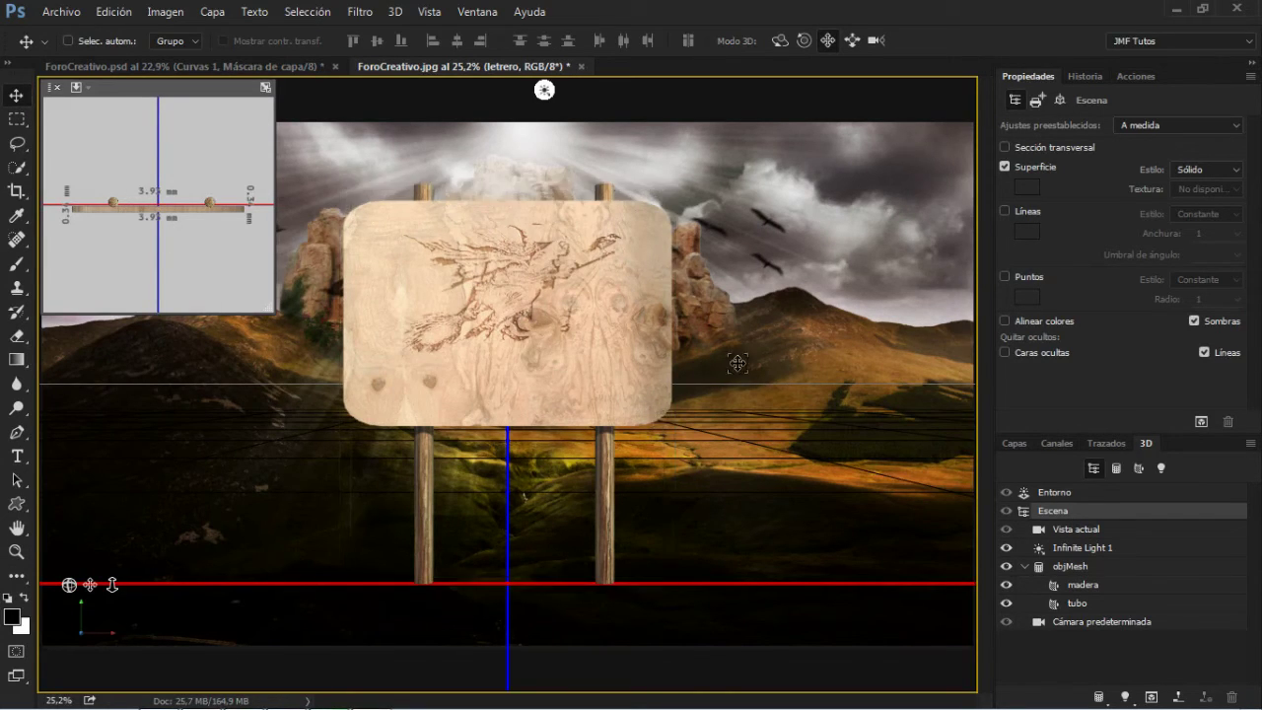
pyautogui.click(780, 42)
pyautogui.moveTo(667, 298); pyautogui.dragTo(868, 212)
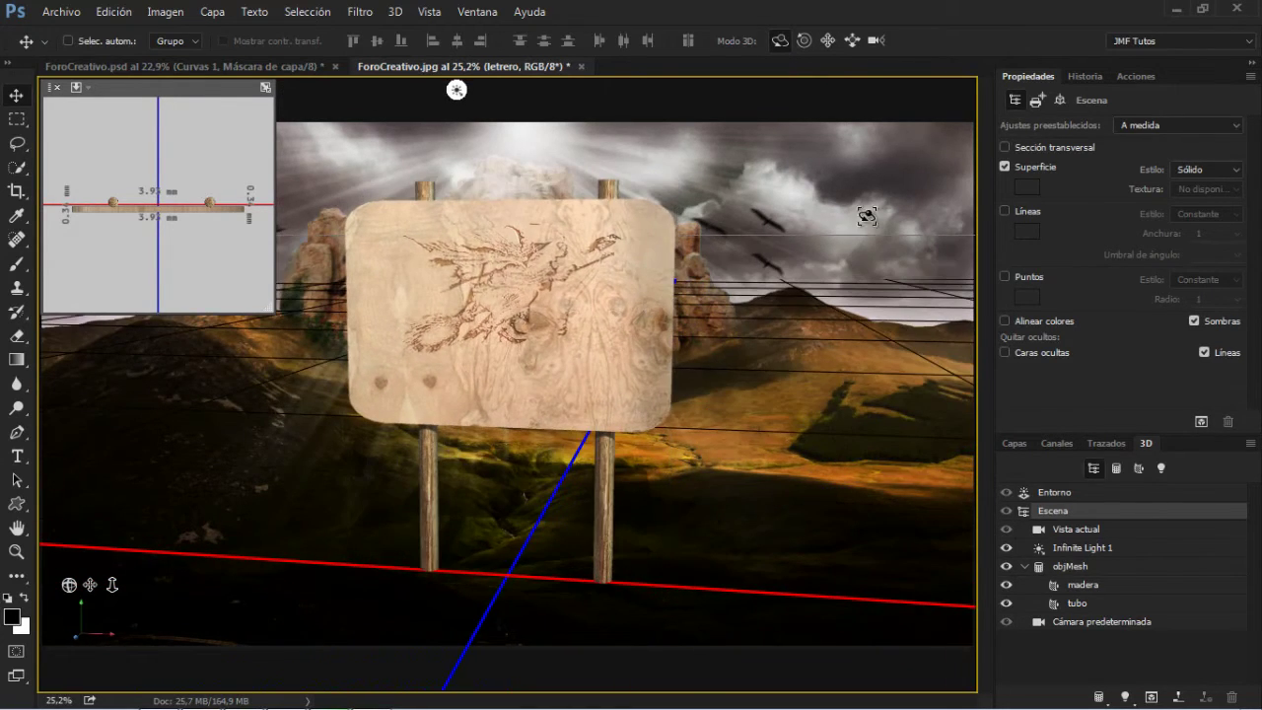
pyautogui.click(803, 42)
pyautogui.moveTo(767, 223); pyautogui.dragTo(784, 244)
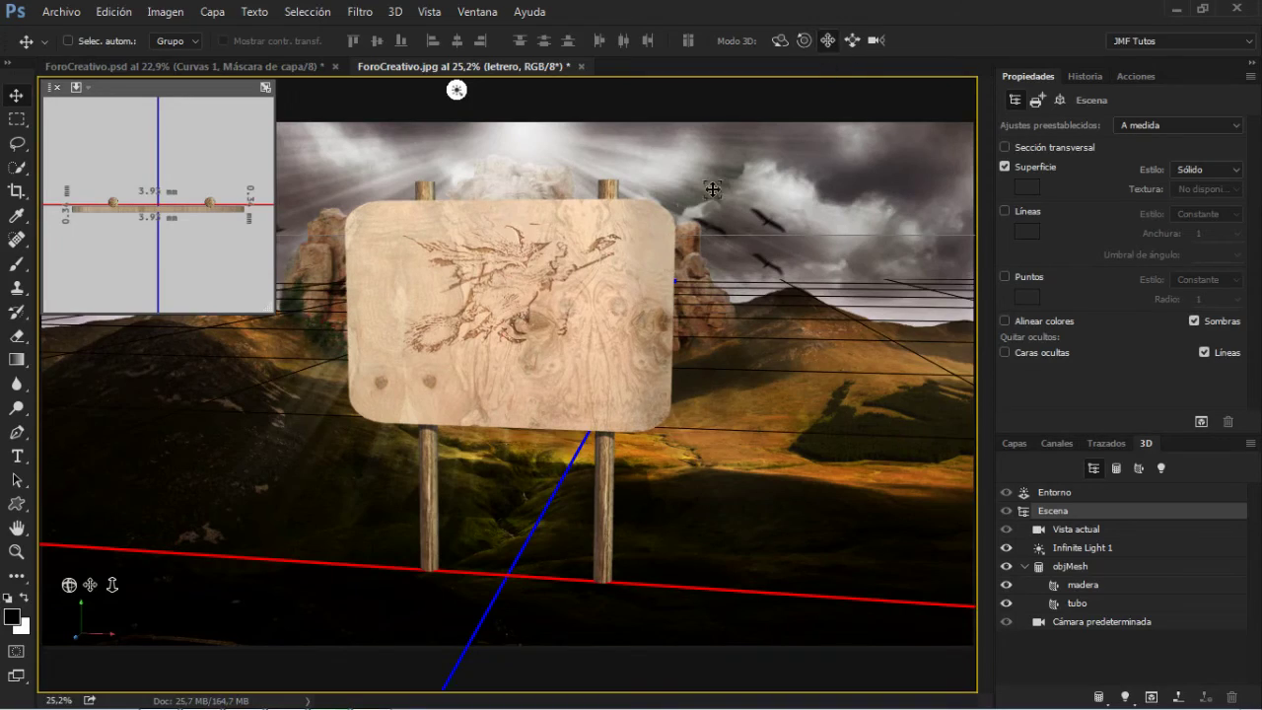
# - Shrink the 3D sign and place it in the landscape's lower-right foreground, clear of the ruins
pyautogui.moveTo(569, 290); pyautogui.dragTo(783, 380)
pyautogui.moveTo(695, 345); pyautogui.dragTo(666, 403)
pyautogui.moveTo(804, 149); pyautogui.dragTo(735, 295)
pyautogui.click(878, 43)
pyautogui.moveTo(852, 101); pyautogui.dragTo(793, 336)
pyautogui.click(852, 41)
pyautogui.click(828, 41)
pyautogui.moveTo(832, 444); pyautogui.dragTo(853, 480)
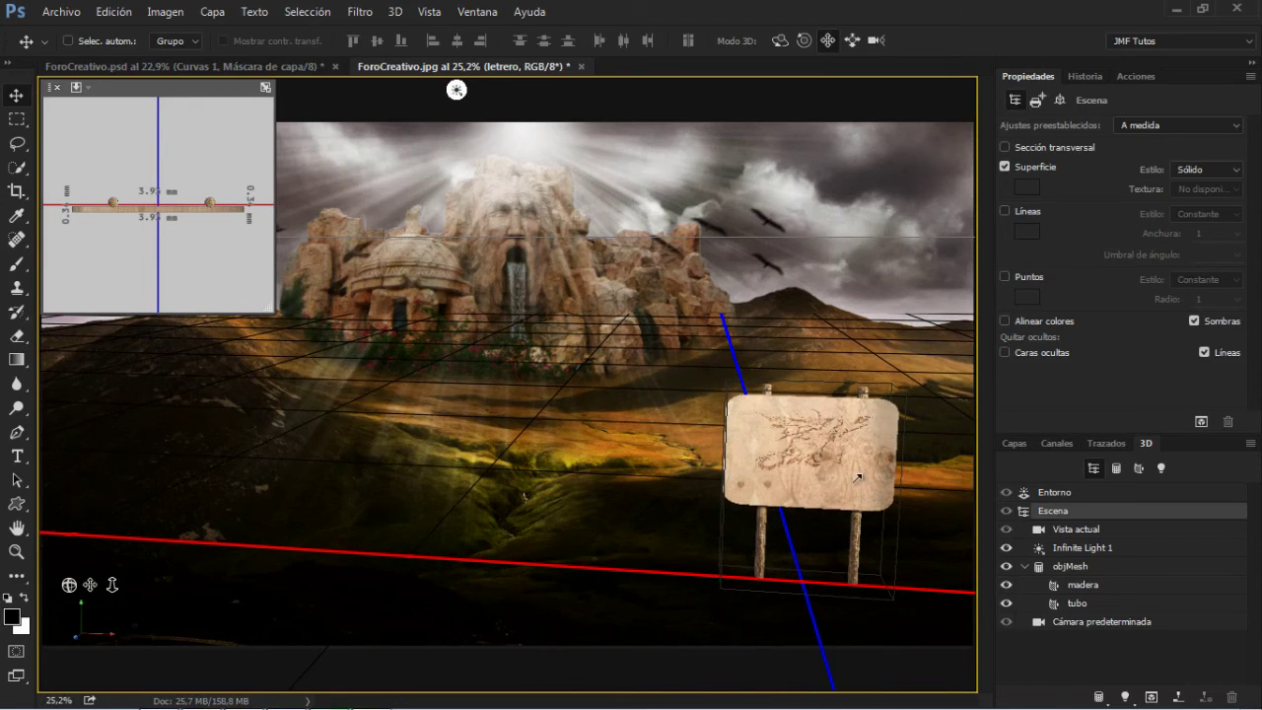
# - Refine the small sign's orientation by orbiting and rolling it so its posts stand nearly upright
pyautogui.click(779, 42)
pyautogui.moveTo(845, 414); pyautogui.dragTo(828, 198)
pyautogui.click(804, 42)
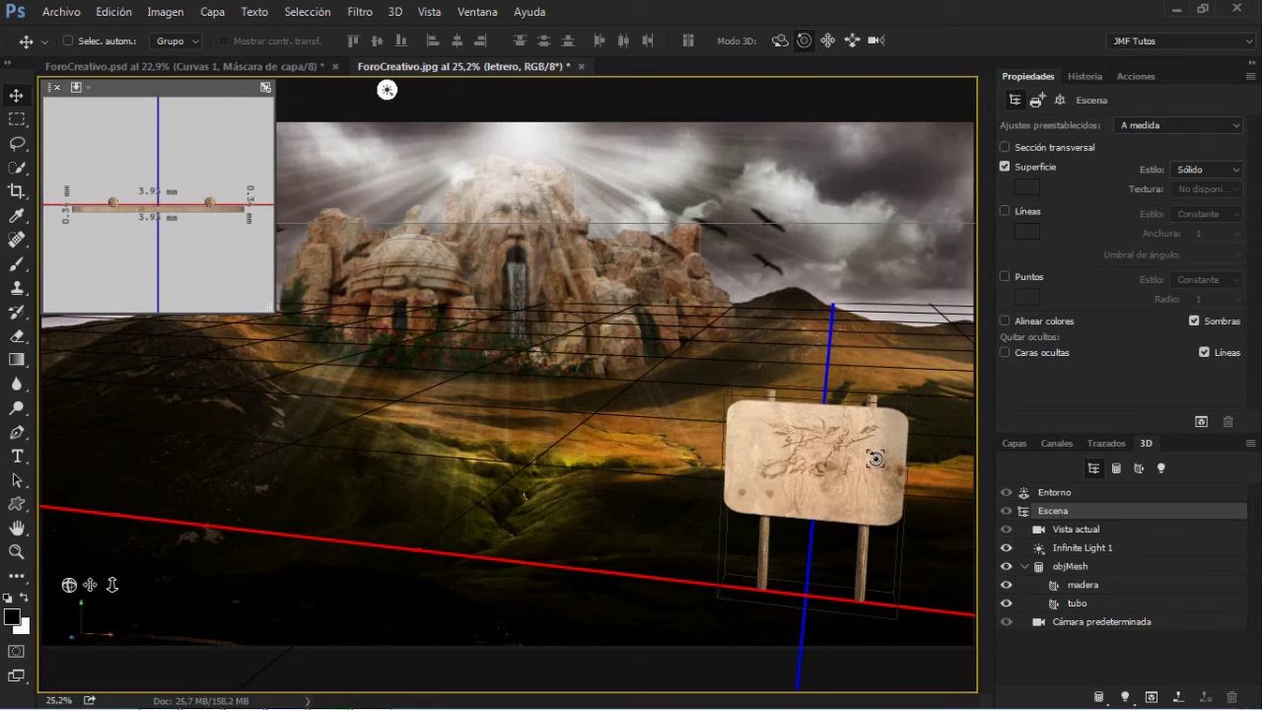
pyautogui.moveTo(879, 457); pyautogui.dragTo(883, 335)
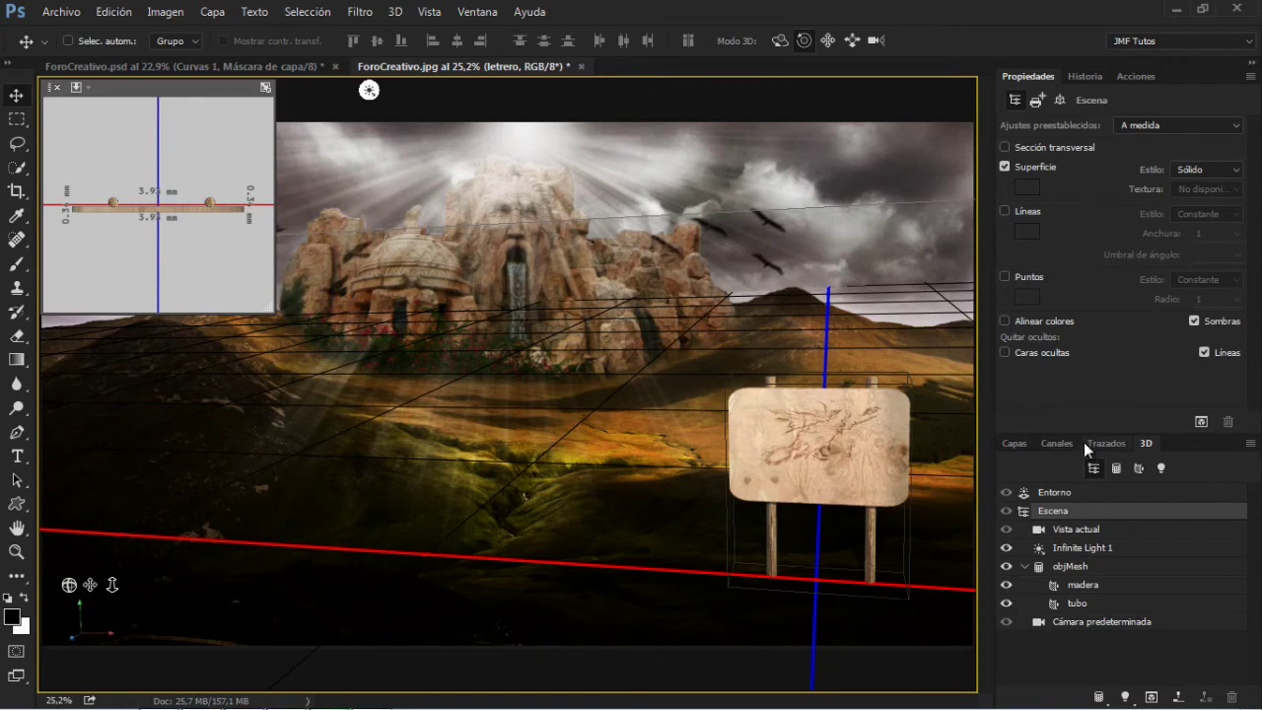
# - Open the madera material's Difusión texture for editing, leaving its colour profile unmodified
pyautogui.click(1091, 587)
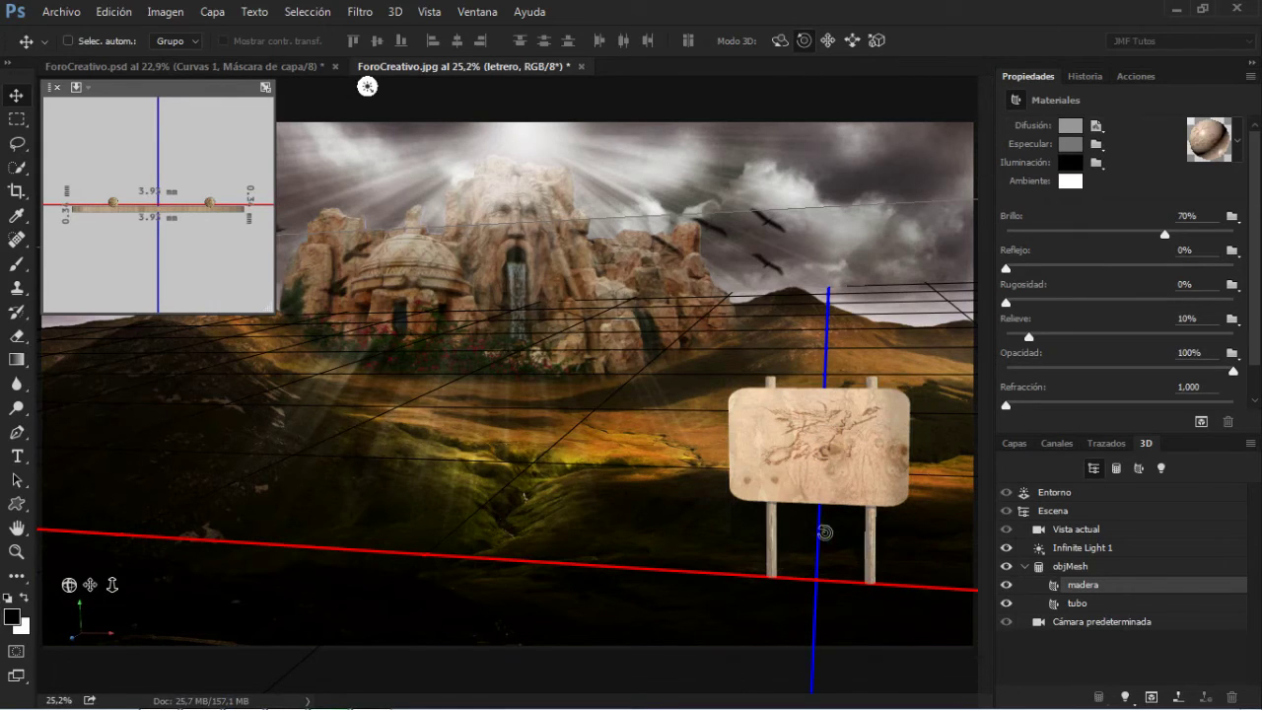
pyautogui.click(1095, 126)
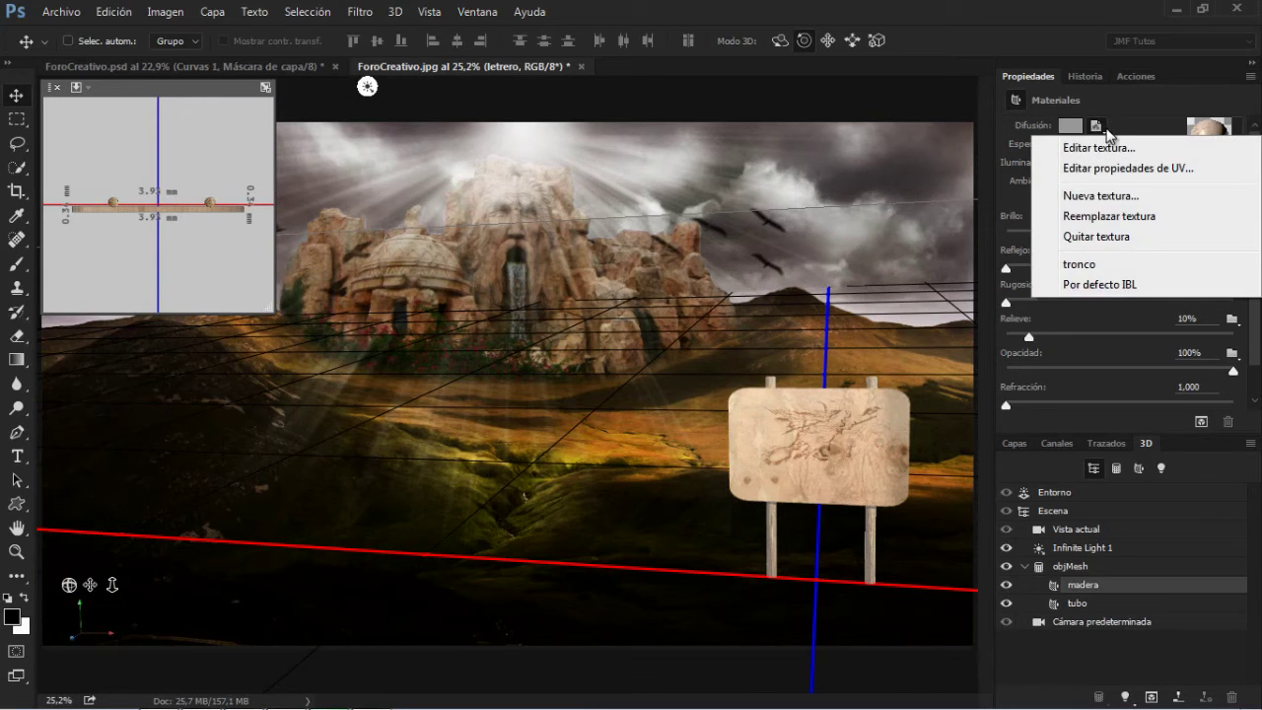
pyautogui.click(1104, 148)
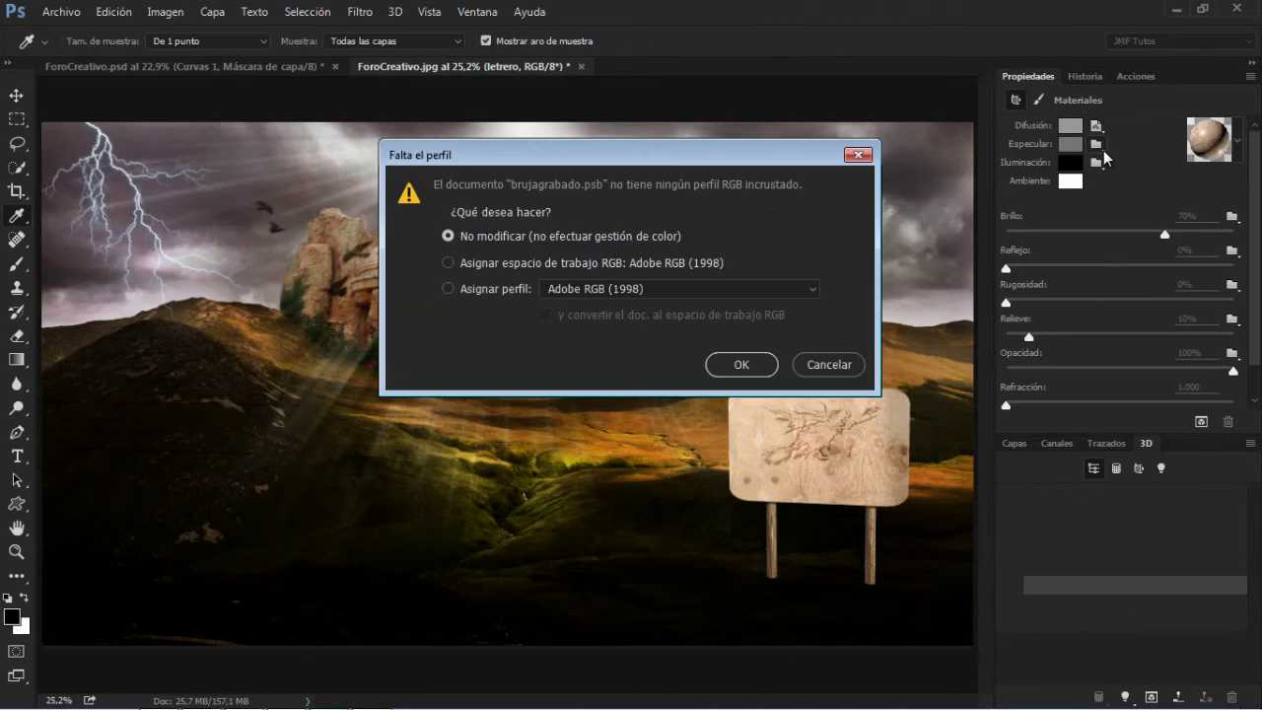
pyautogui.click(741, 364)
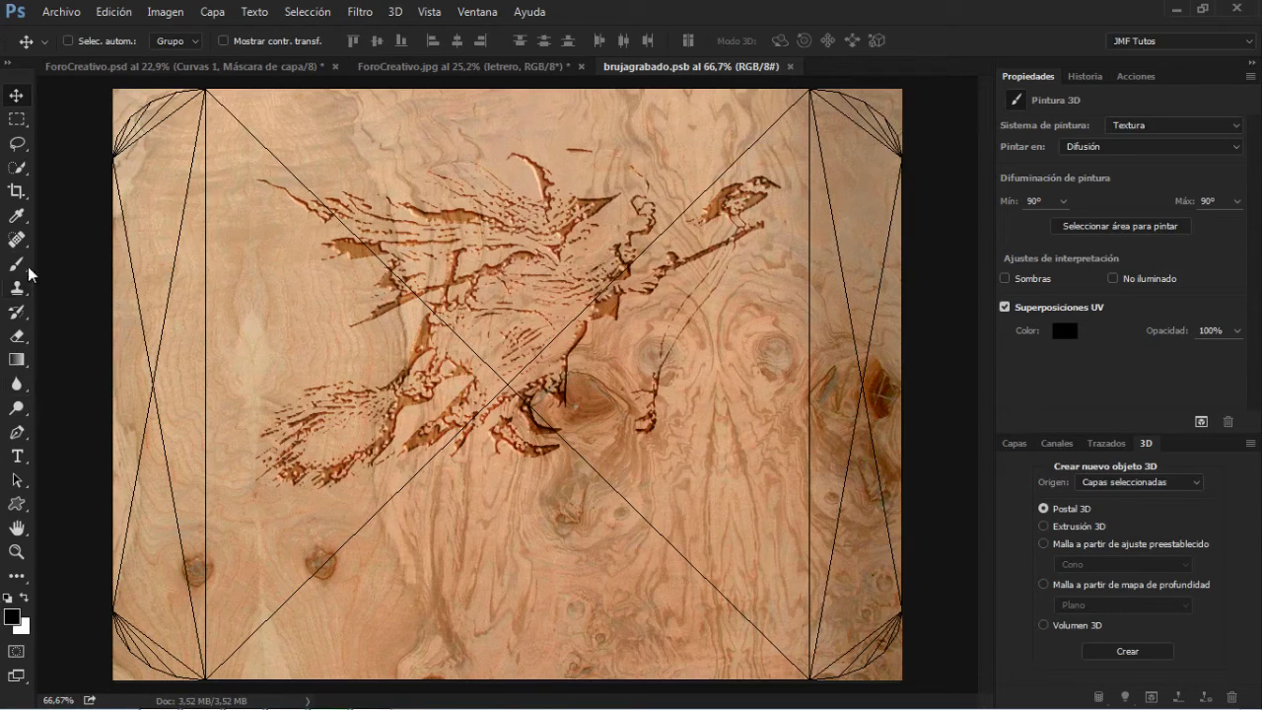
# - Add the text "JMF TUTOS" in 60 pt Arial Black below the engraved witch and colour it black
pyautogui.click(19, 456)
pyautogui.click(439, 537)
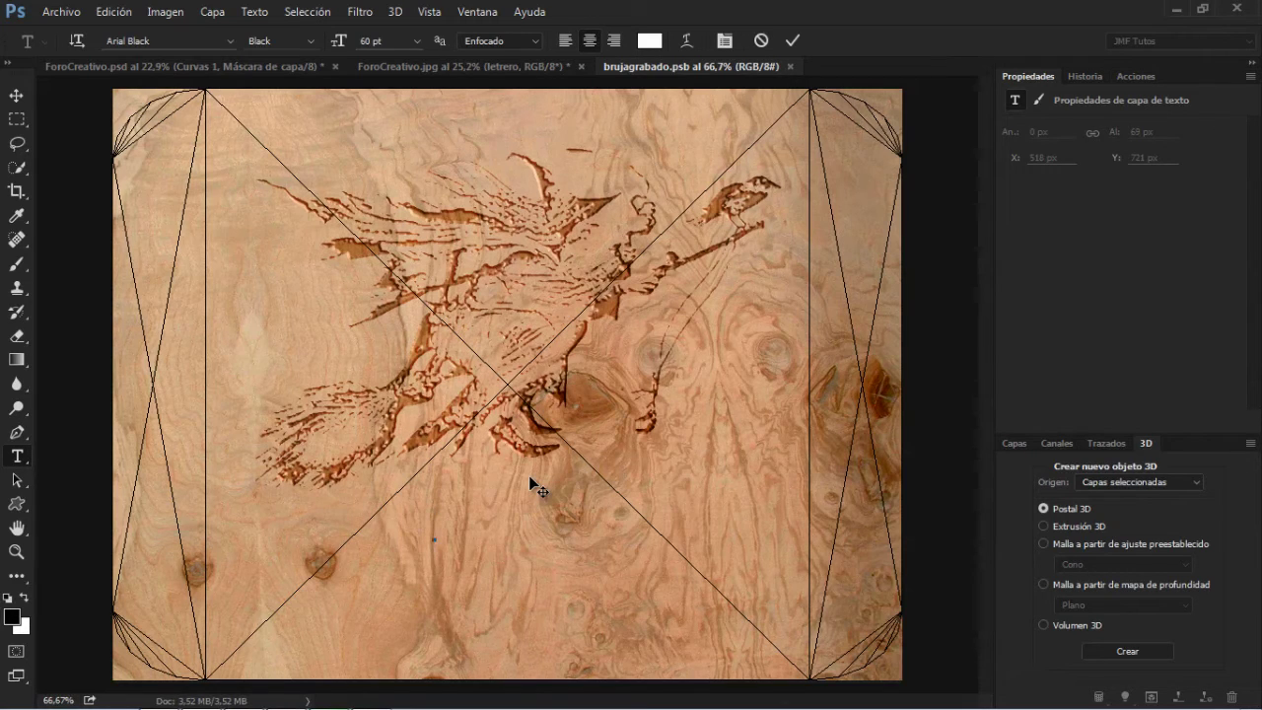
pyautogui.write('JMF TUTOS')
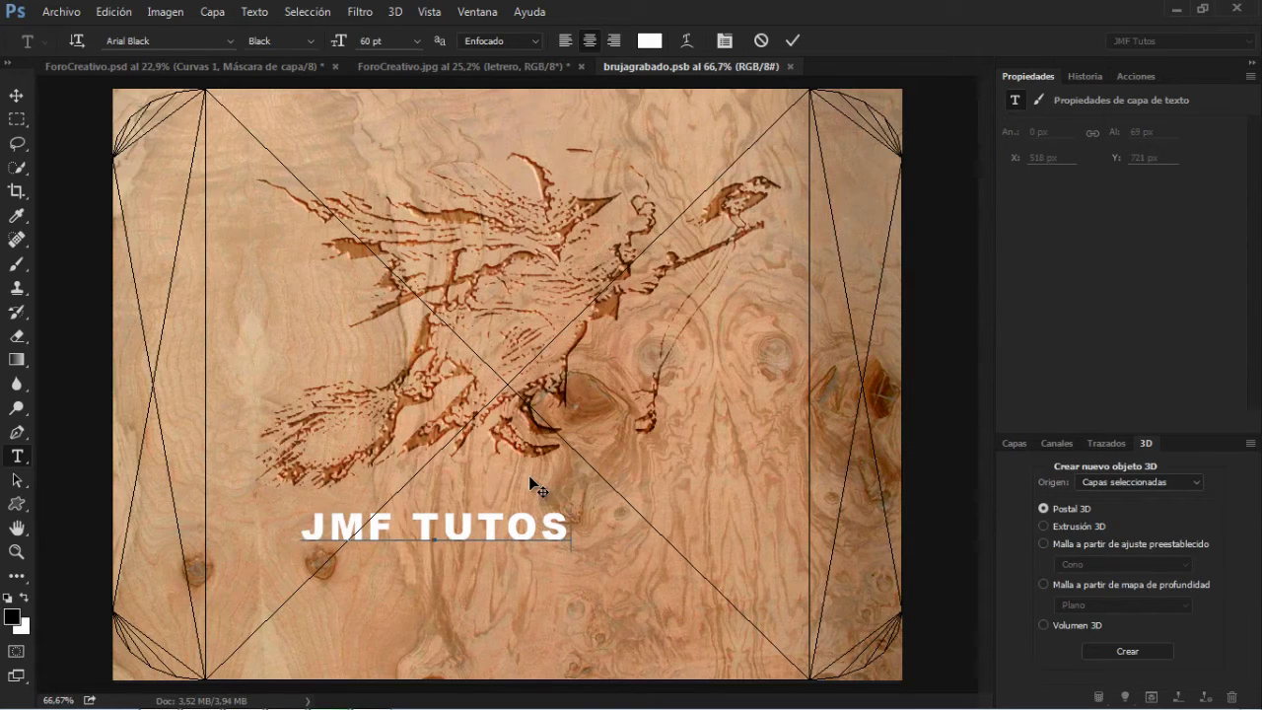
pyautogui.moveTo(571, 530); pyautogui.dragTo(259, 601)
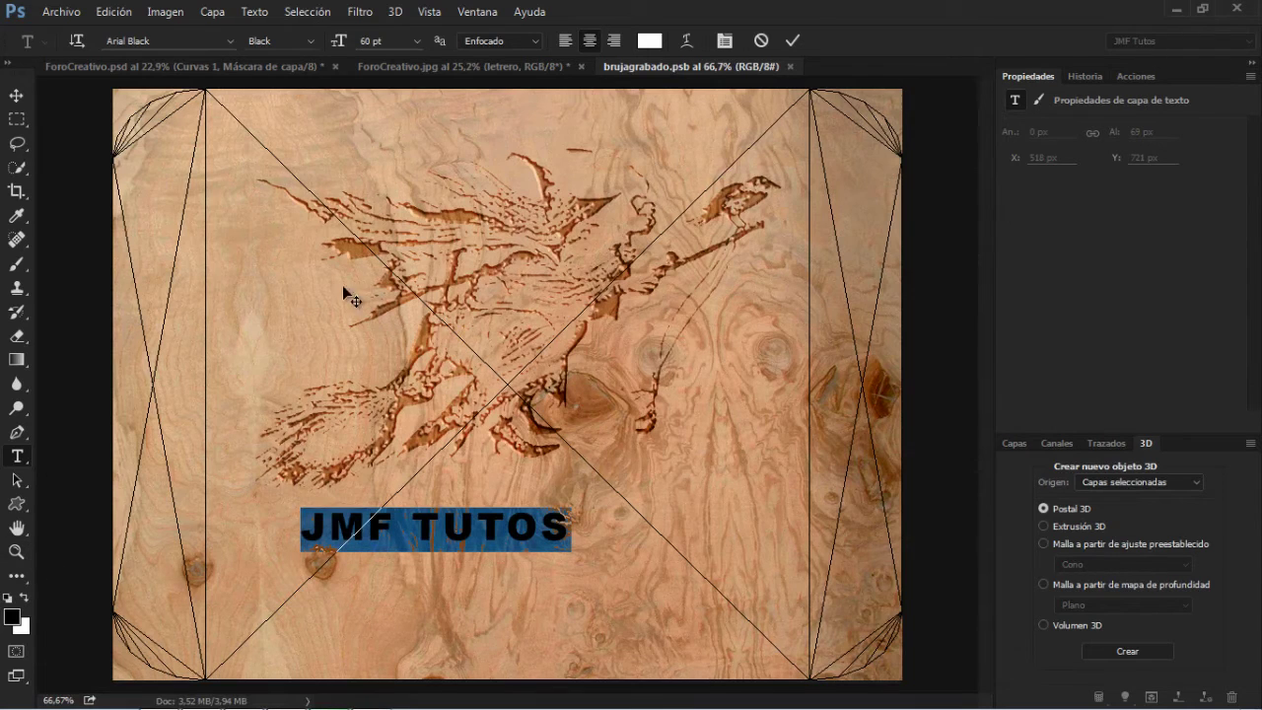
pyautogui.click(650, 40)
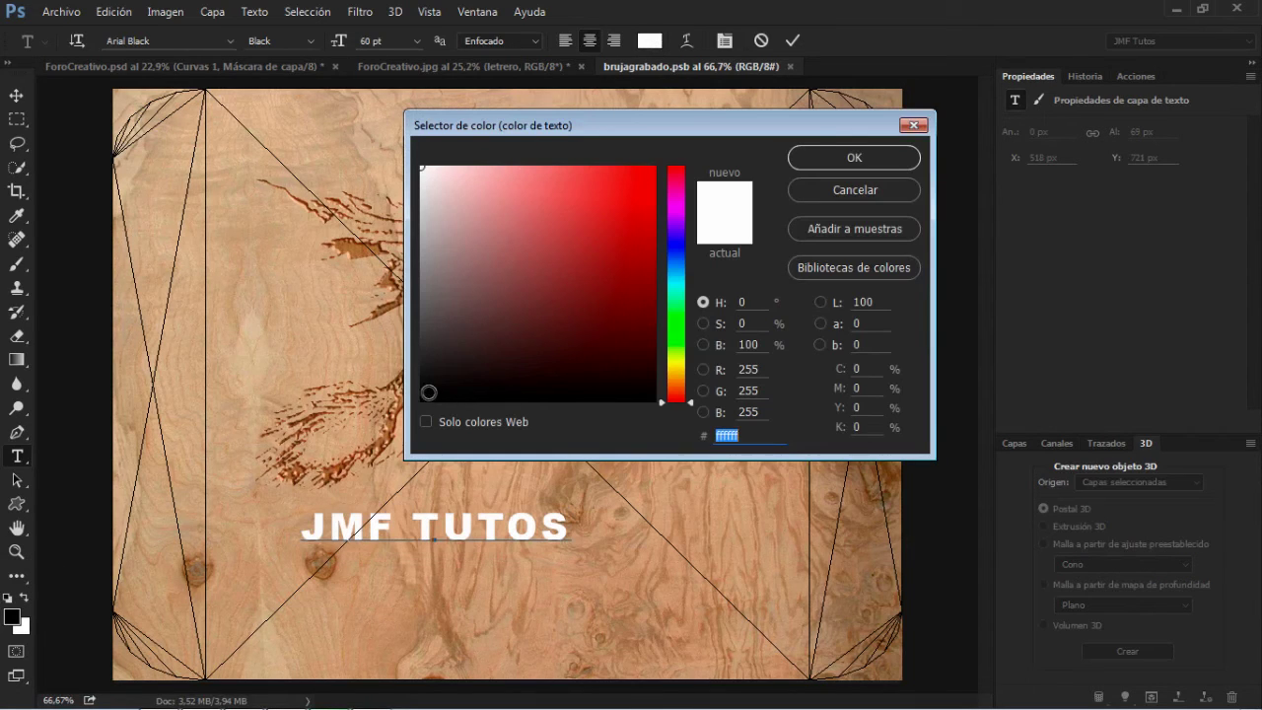
pyautogui.click(430, 391)
pyautogui.click(854, 158)
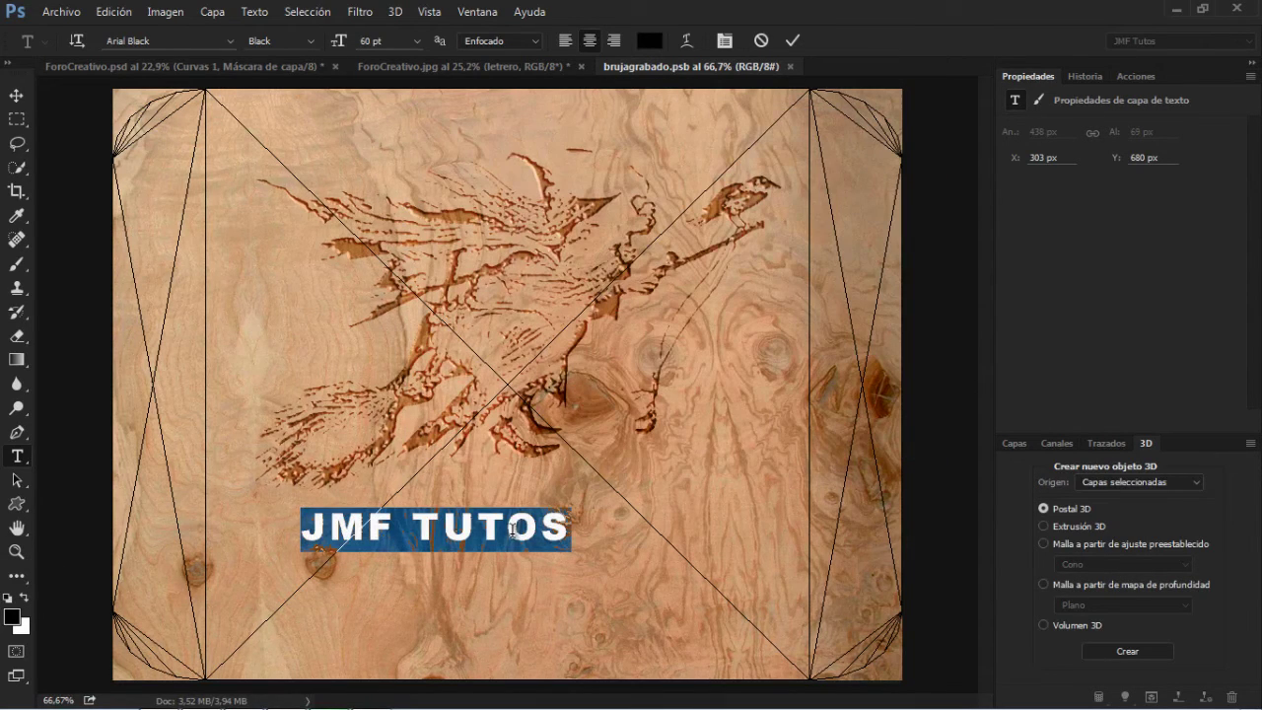
# - Enlarge the JMF TUTOS text to about 160% and centre it beneath the witch near the texture's lower edge
pyautogui.click(17, 98)
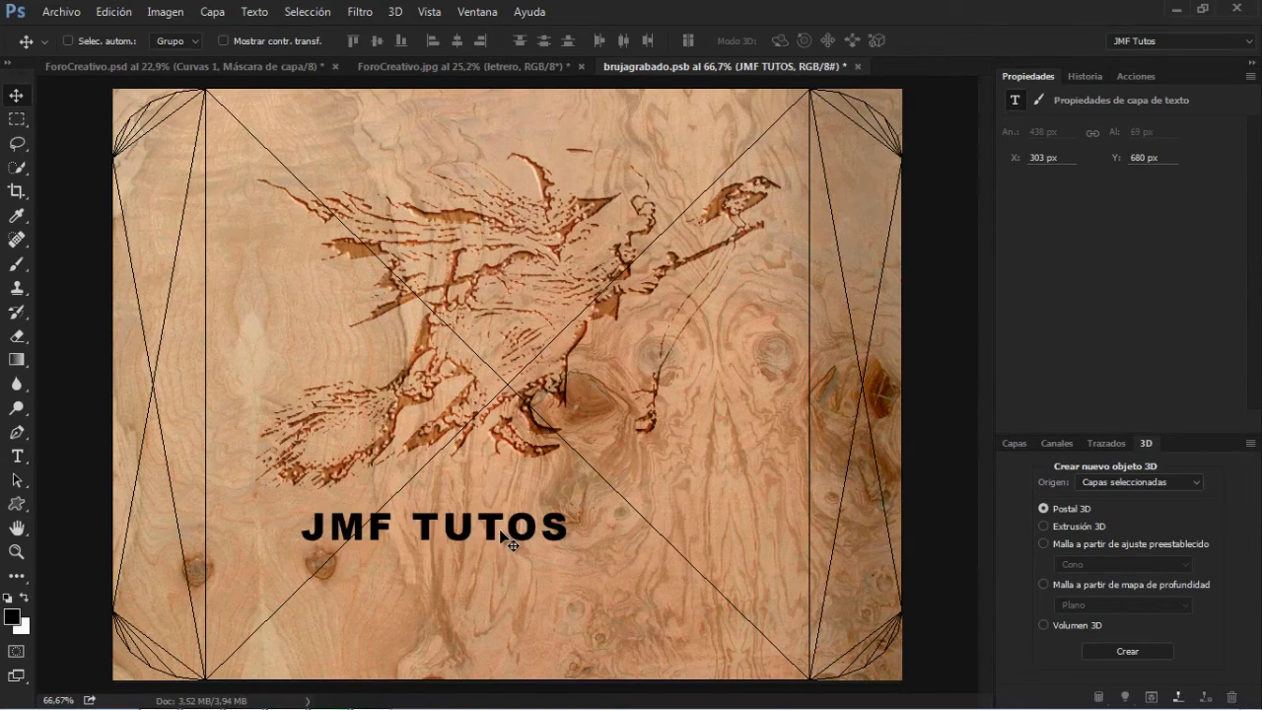
pyautogui.moveTo(507, 537); pyautogui.dragTo(581, 568)
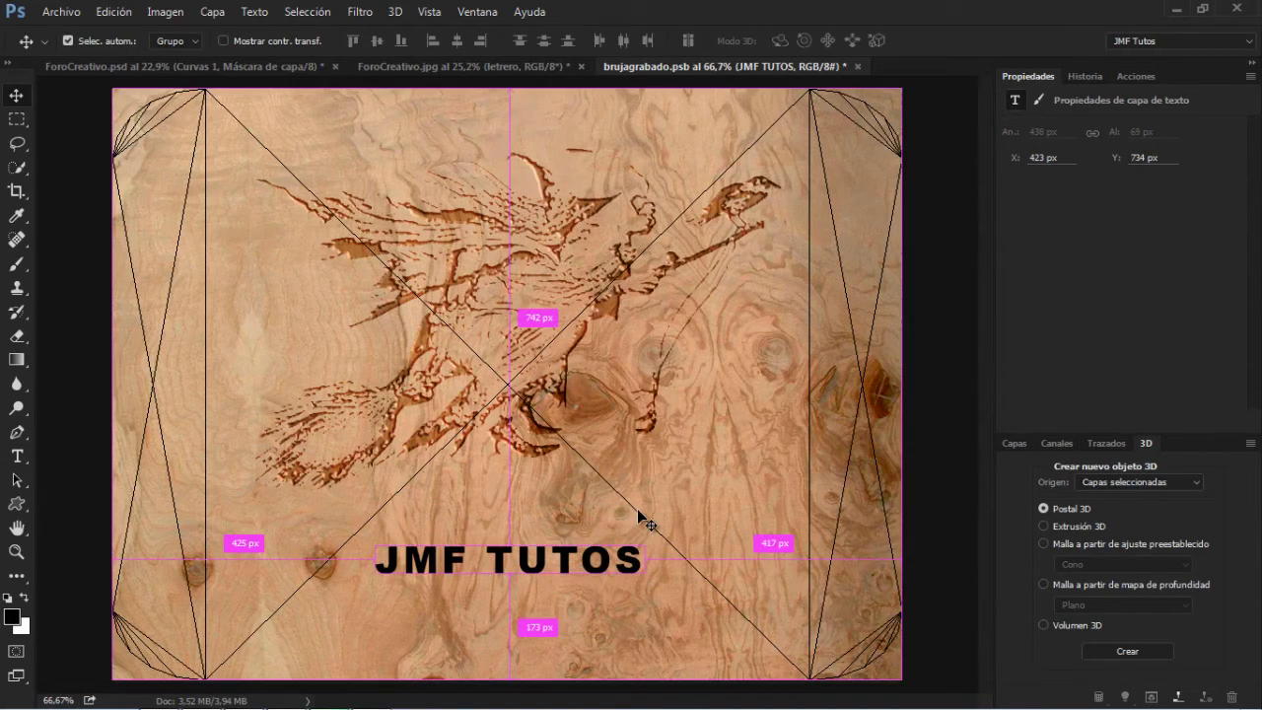
pyautogui.hotkey('ctrl', 't')
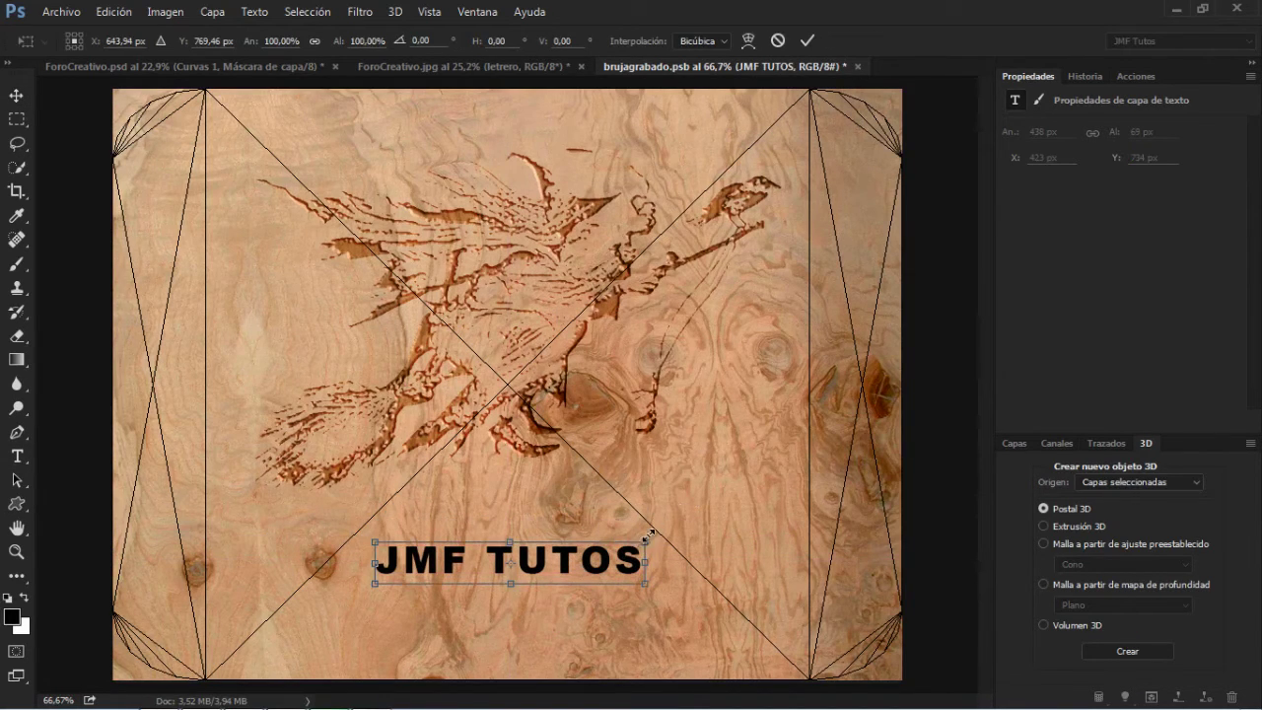
pyautogui.moveTo(646, 538); pyautogui.dragTo(779, 396)
pyautogui.moveTo(671, 552); pyautogui.dragTo(605, 580)
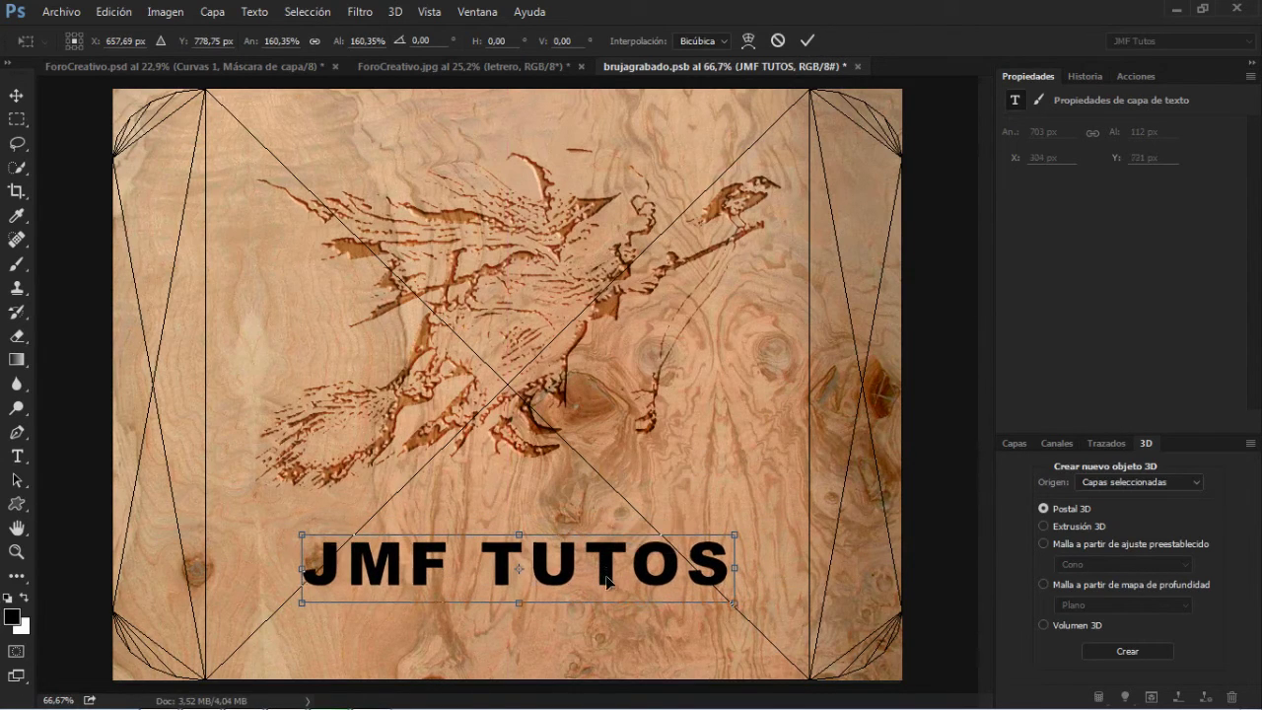
pyautogui.press('Return')
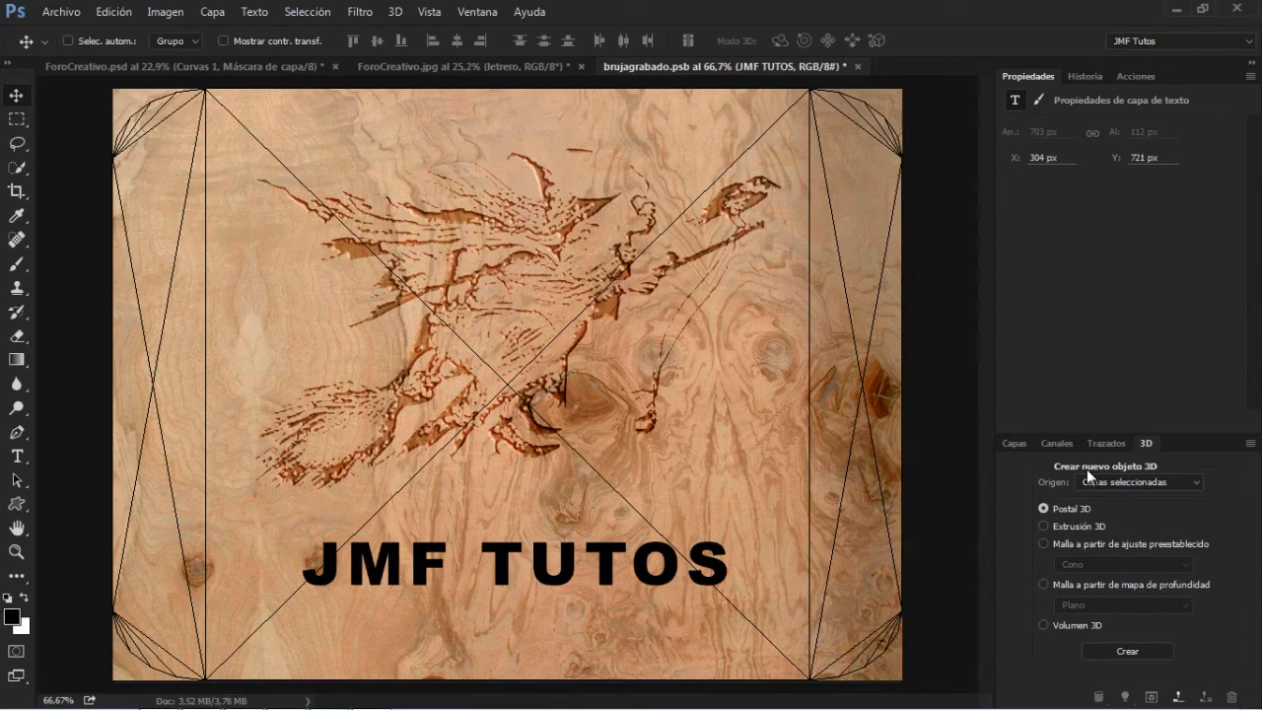
# - Apply Bisel y relieve to the text layer as Inglete interior, Cincel blando, depth 823%, direction Abajo, size 2 px and soften 1 px
pyautogui.click(1015, 442)
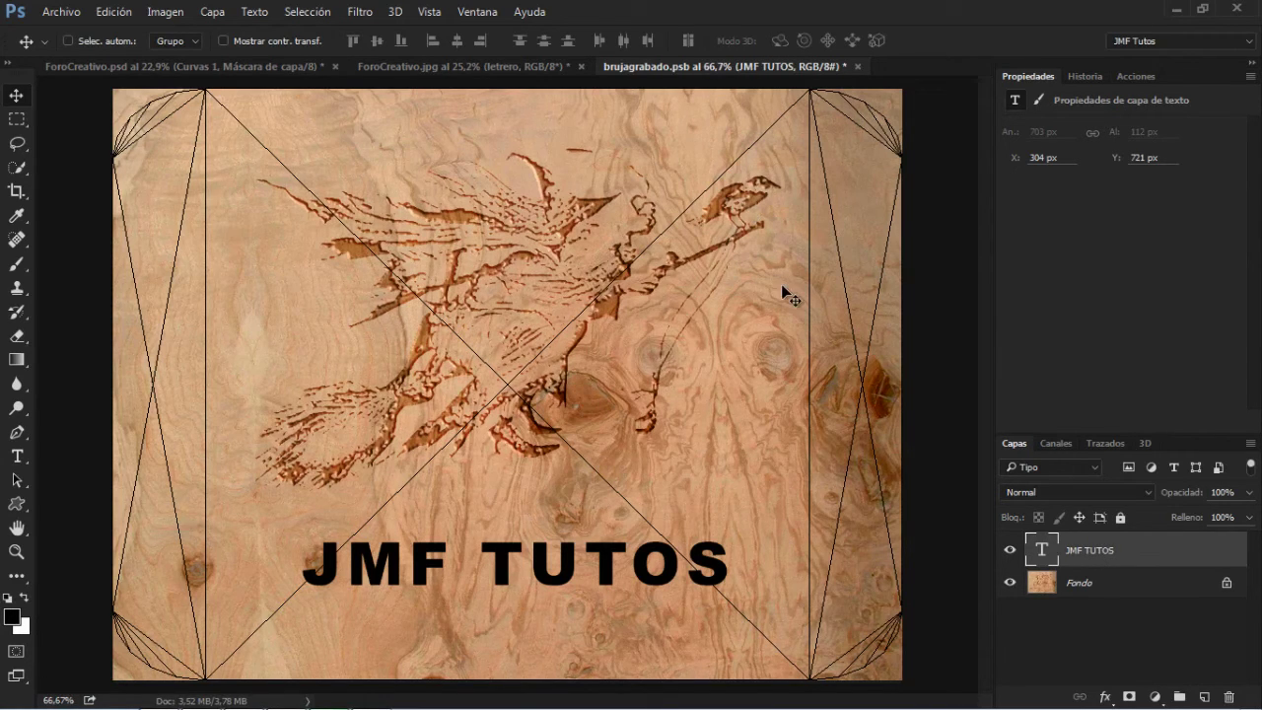
pyautogui.click(1105, 697)
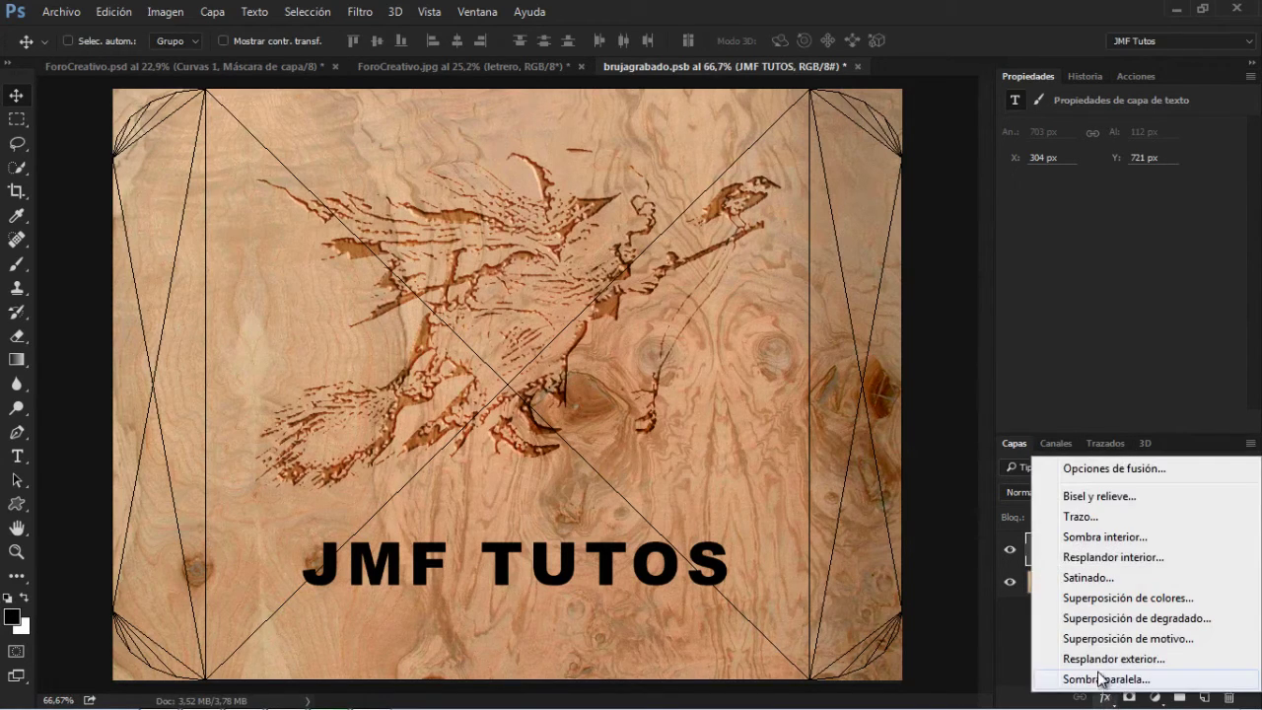
pyautogui.click(1098, 496)
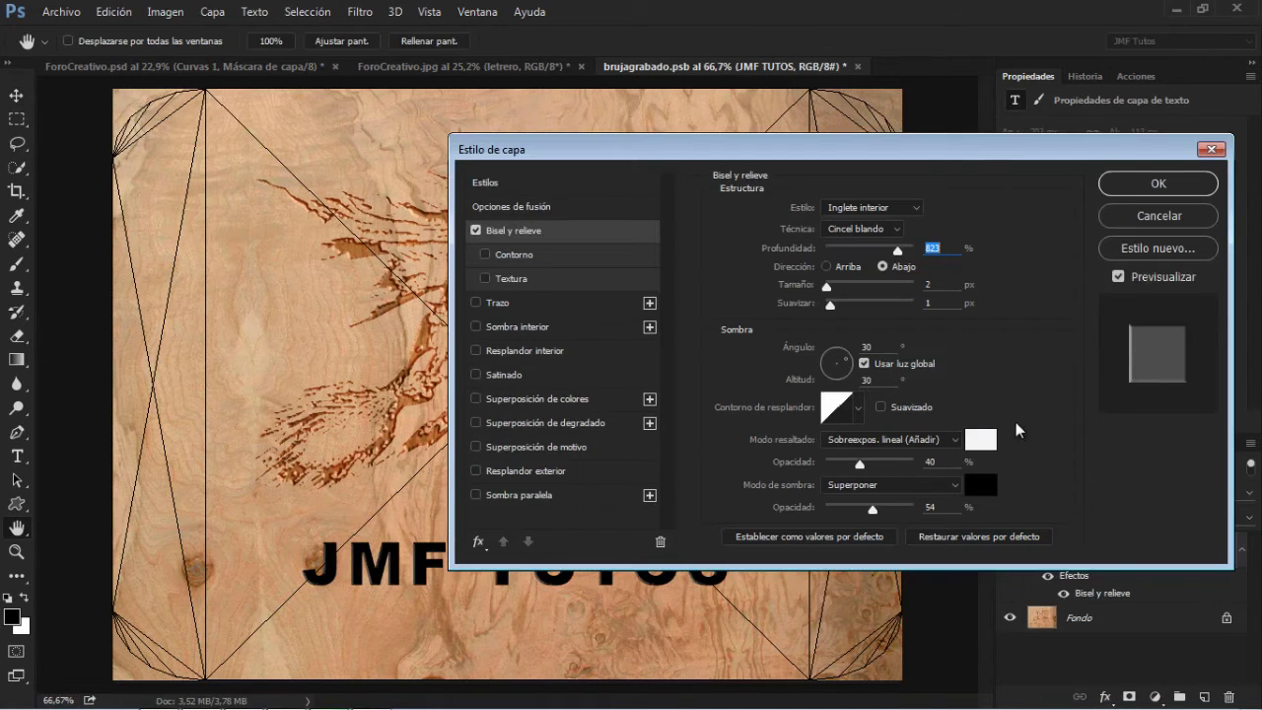
pyautogui.moveTo(778, 163); pyautogui.dragTo(916, 123)
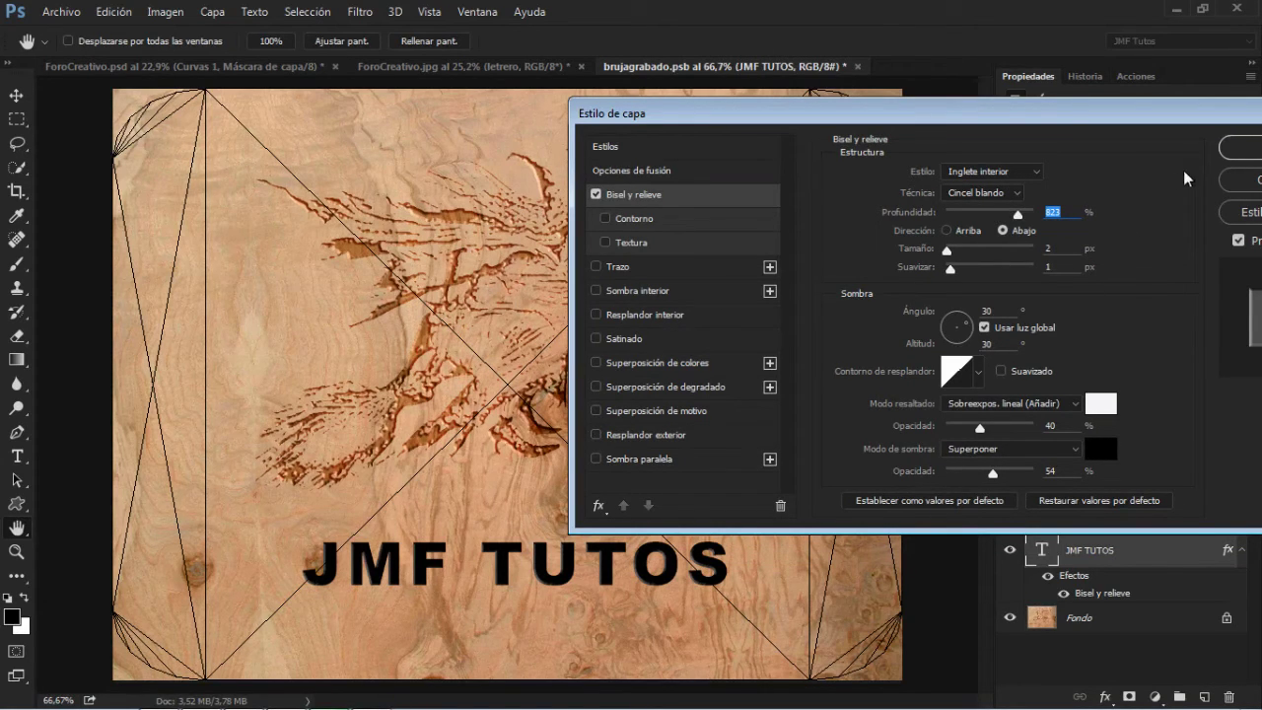
pyautogui.click(1248, 150)
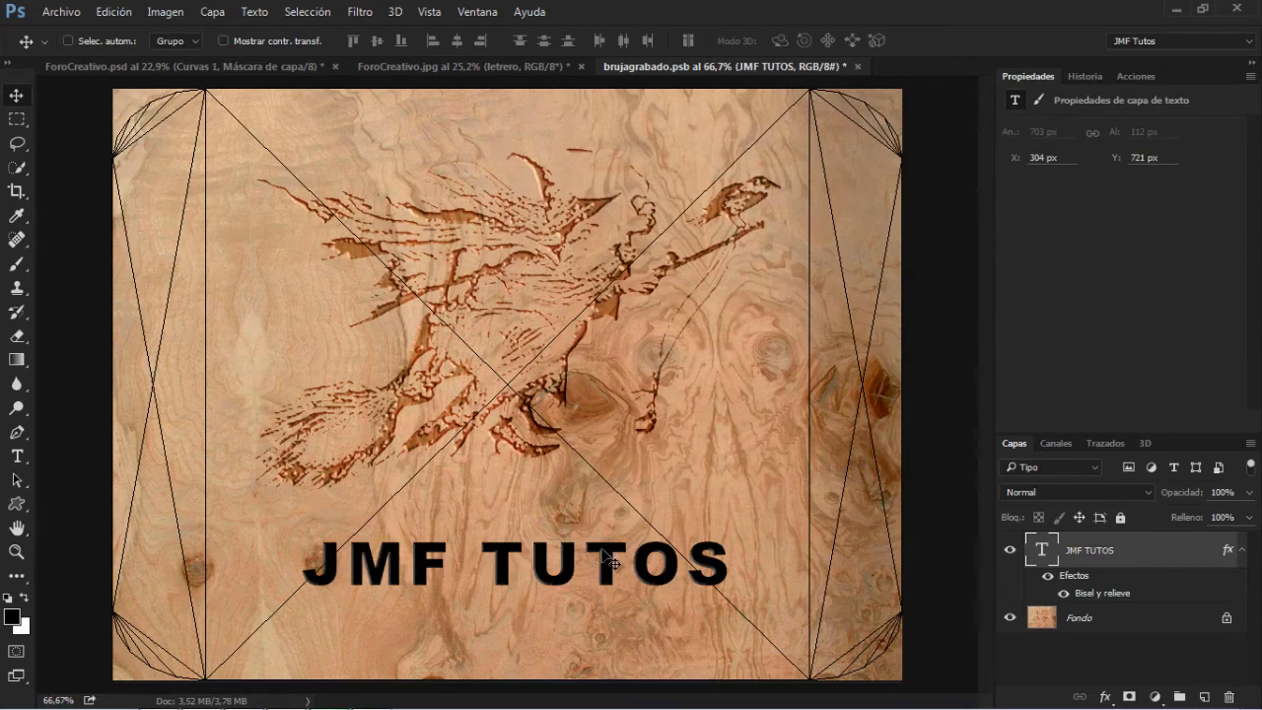
# - Switch to Bridge and open OLIVE ASH BURL.jpg from the Ruinas folder in Photoshop
pyautogui.click(61, 12)
pyautogui.click(92, 74)
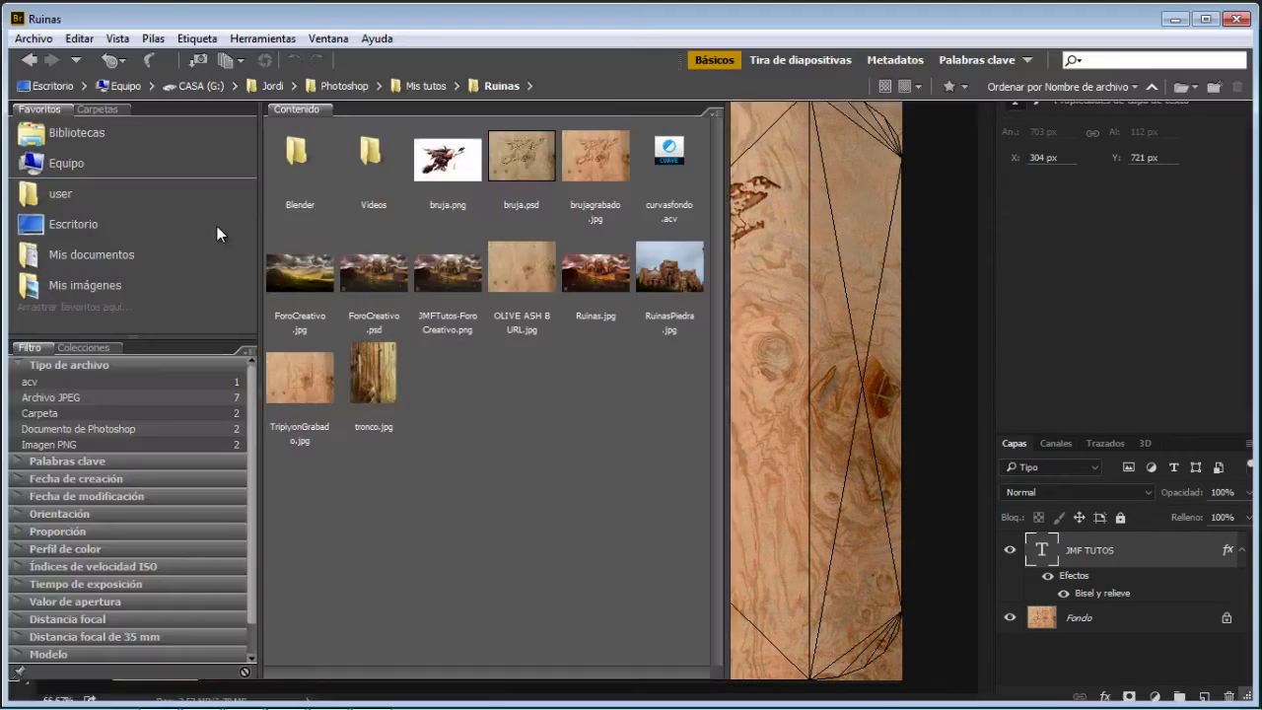
pyautogui.doubleClick(524, 281)
pyautogui.click(742, 365)
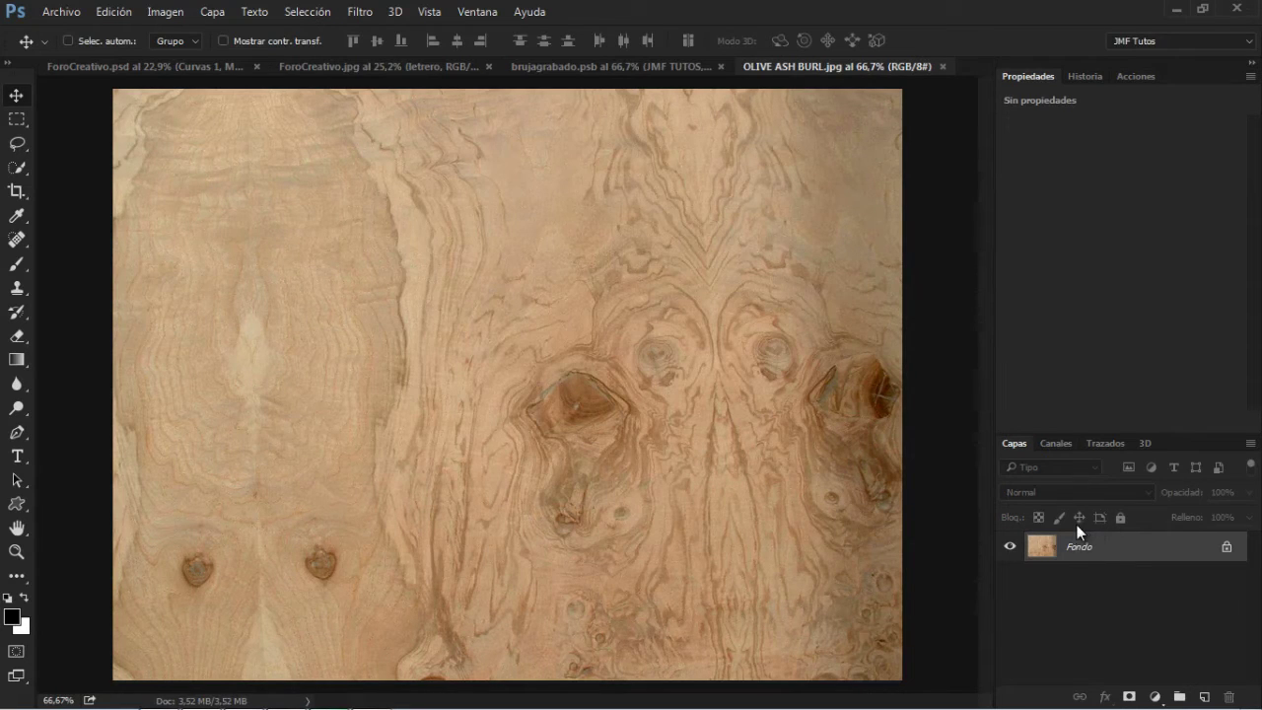
# - Copy the olive ash wood image into brujagrabado.psb above the text layer and clip it to the JMF TUTOS lettering
pyautogui.moveTo(412, 228); pyautogui.dragTo(575, 304)
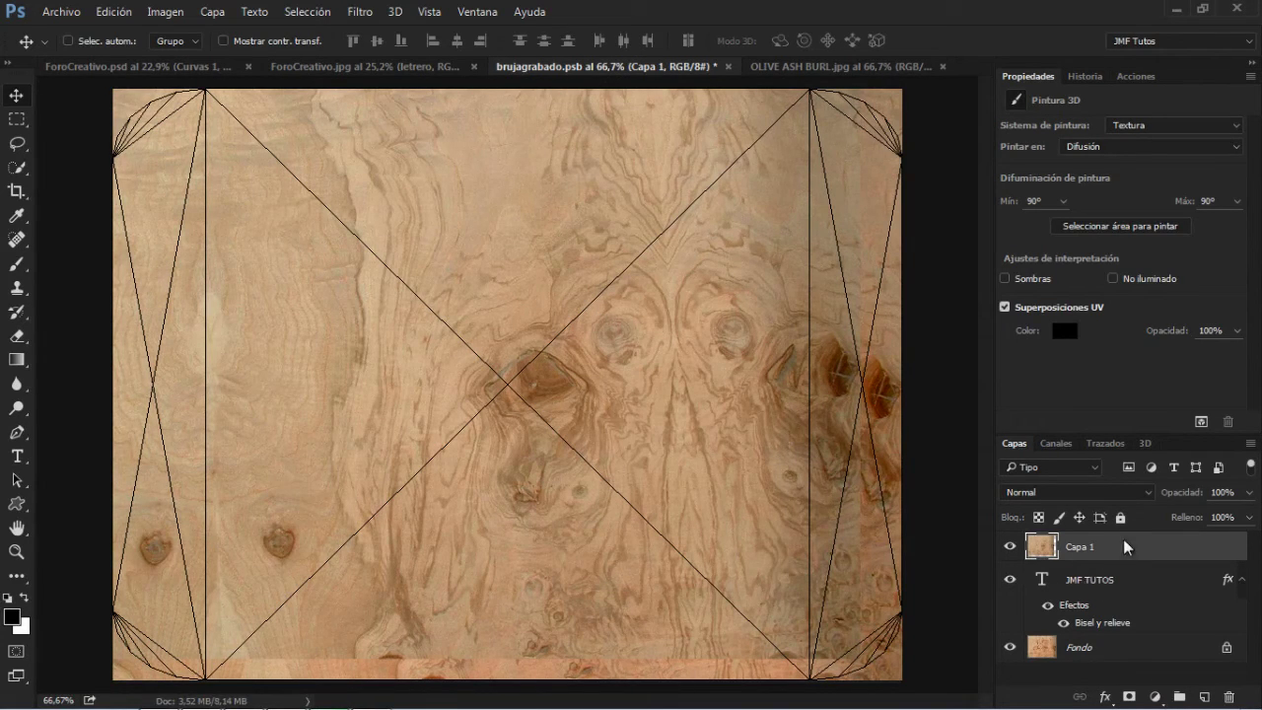
pyautogui.rightClick(1124, 540)
pyautogui.click(754, 454)
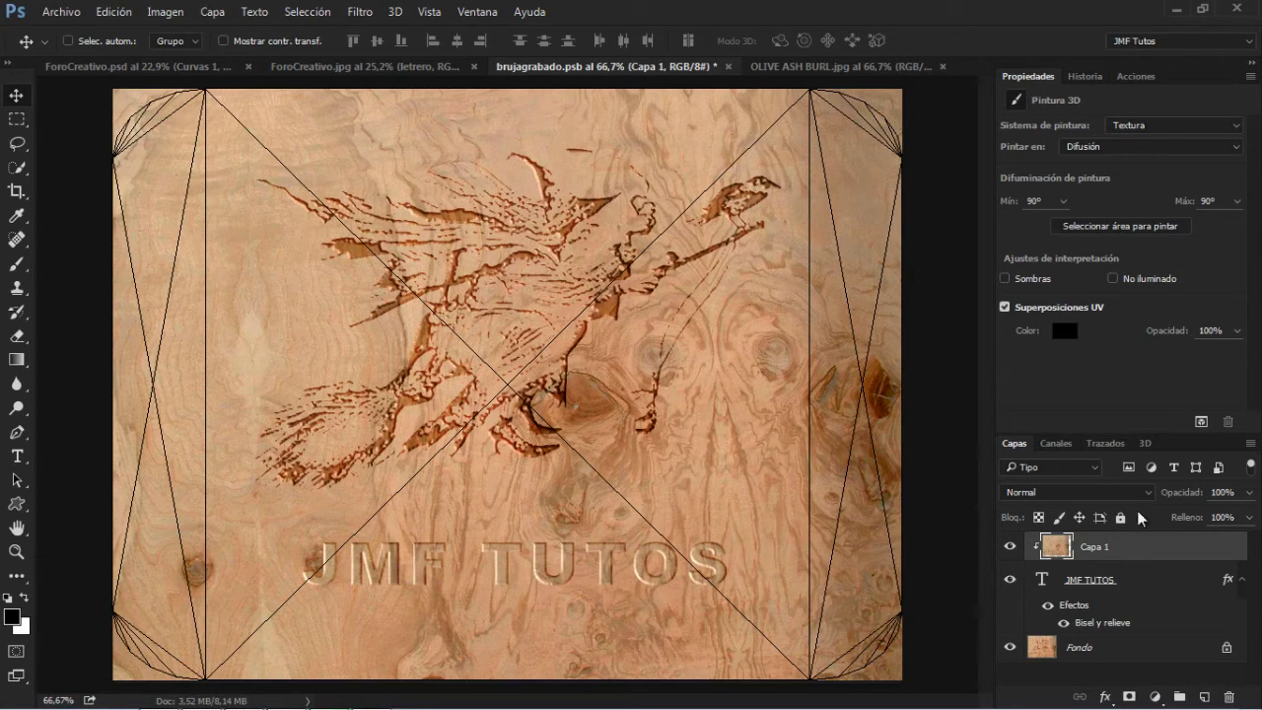
# - Add a Curves adjustment clipped to the lettering's wood layer and darken its midtones to about input 121, output 72
pyautogui.click(1156, 697)
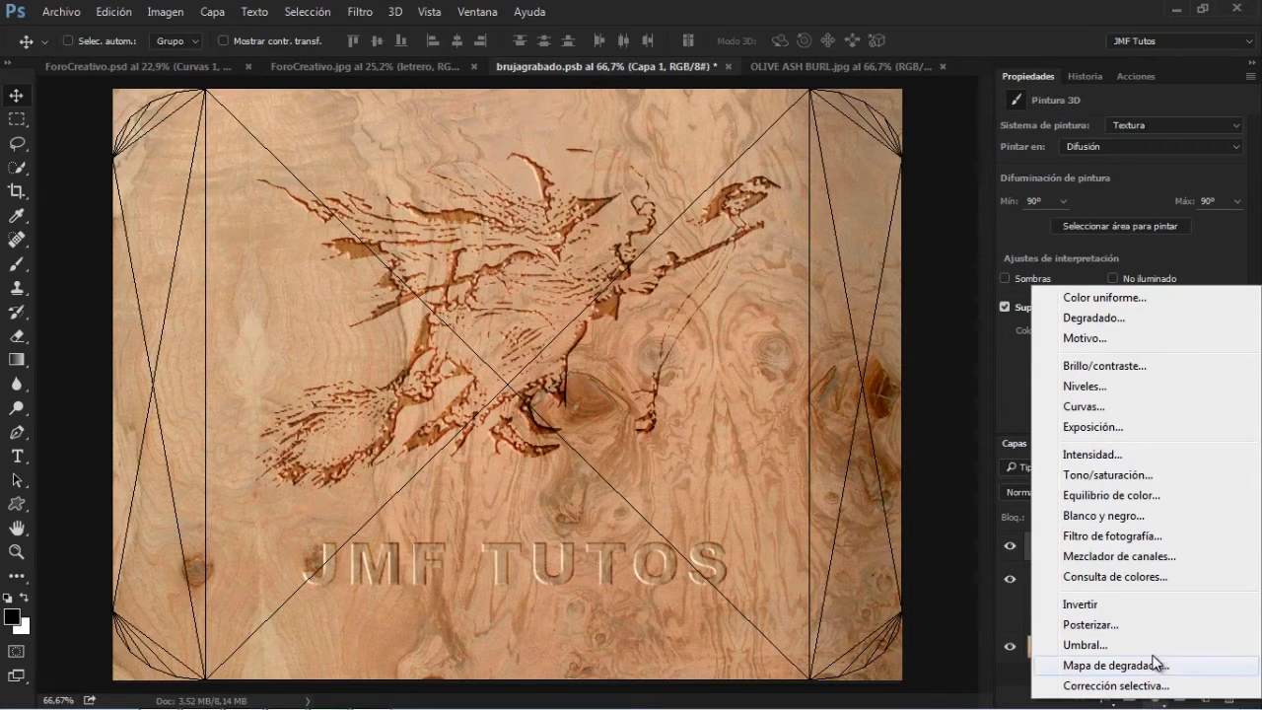
pyautogui.click(1124, 406)
pyautogui.moveTo(1125, 280)
pyautogui.mouseDown()
pyautogui.moveTo(1121, 328)
pyautogui.moveTo(1129, 291)
pyautogui.mouseUp()
pyautogui.click(1116, 421)
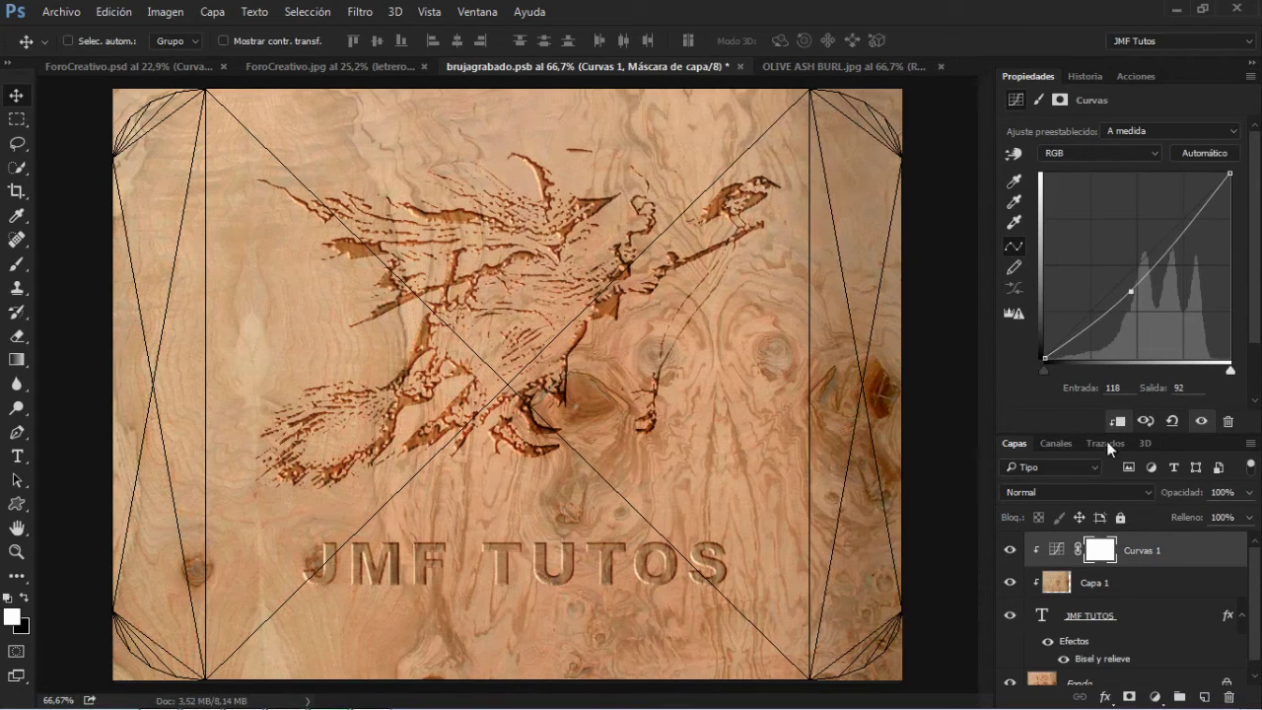
pyautogui.moveTo(1128, 296); pyautogui.dragTo(1133, 308)
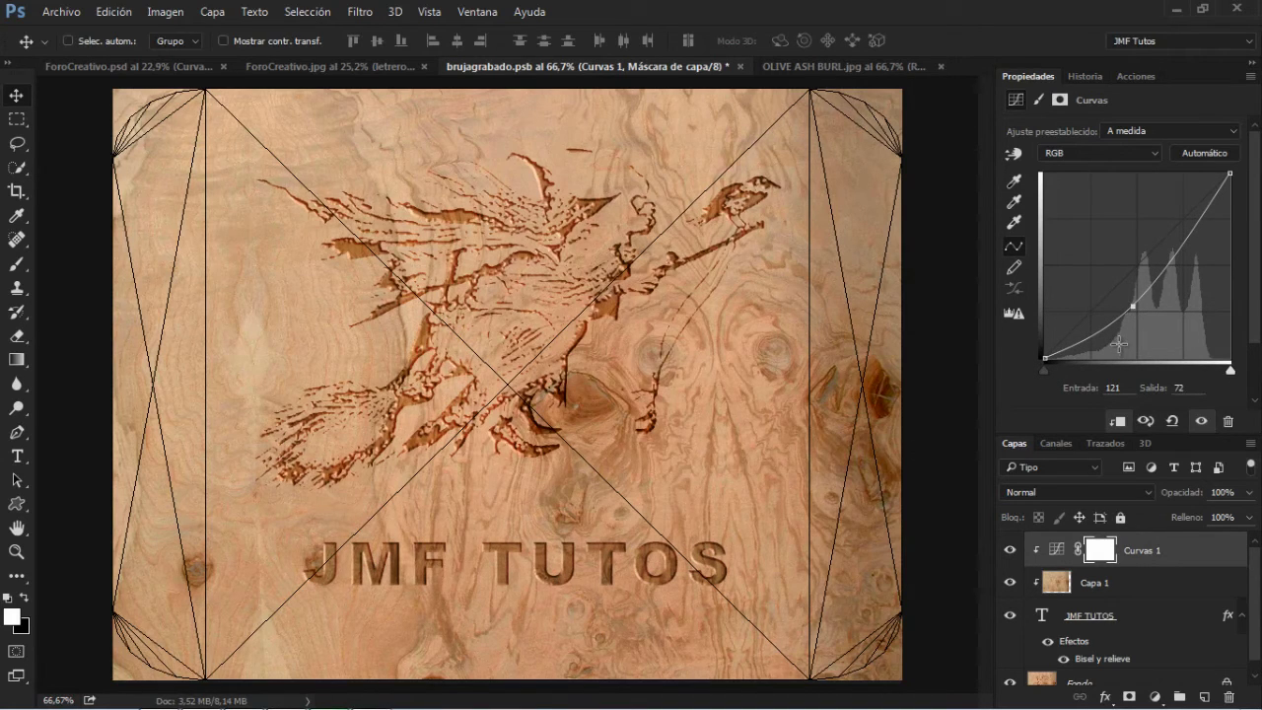
# - Save and close brujagrabado.psb with maximum compatibility, close OLIVE ASH BURL.jpg, and check the lettering on the 3D sign
pyautogui.click(736, 66)
pyautogui.click(598, 279)
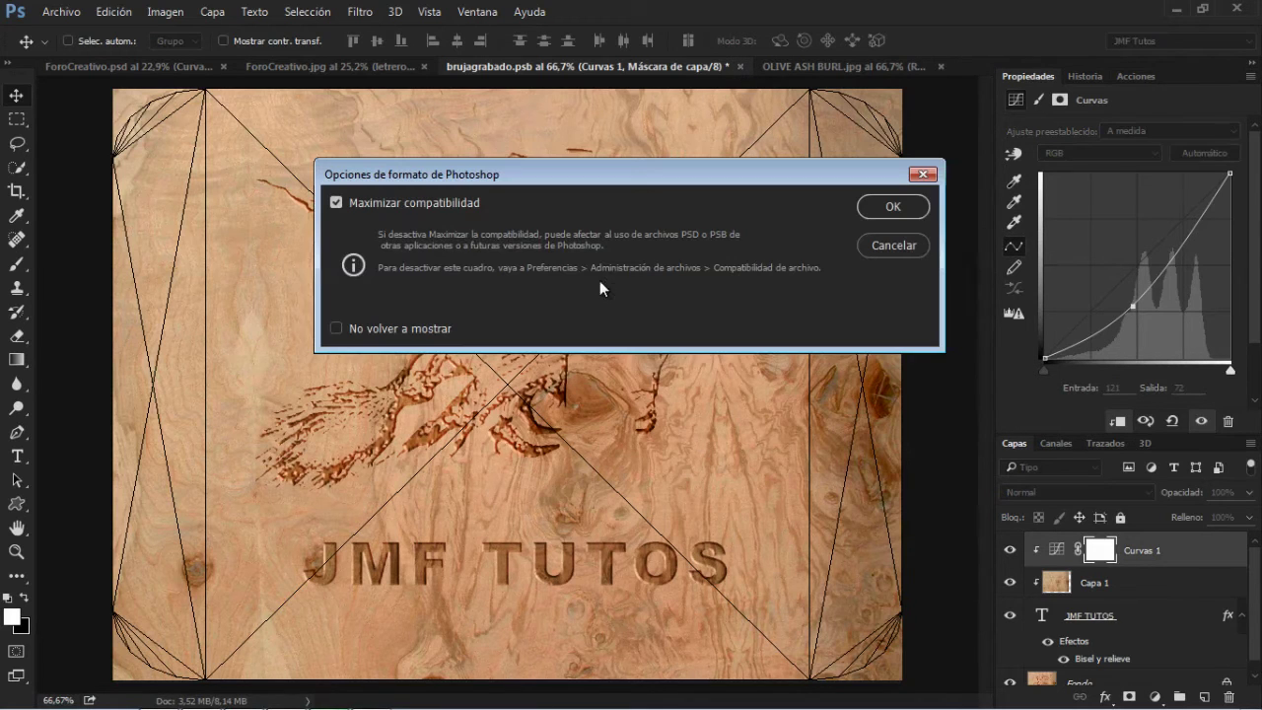
pyautogui.click(889, 208)
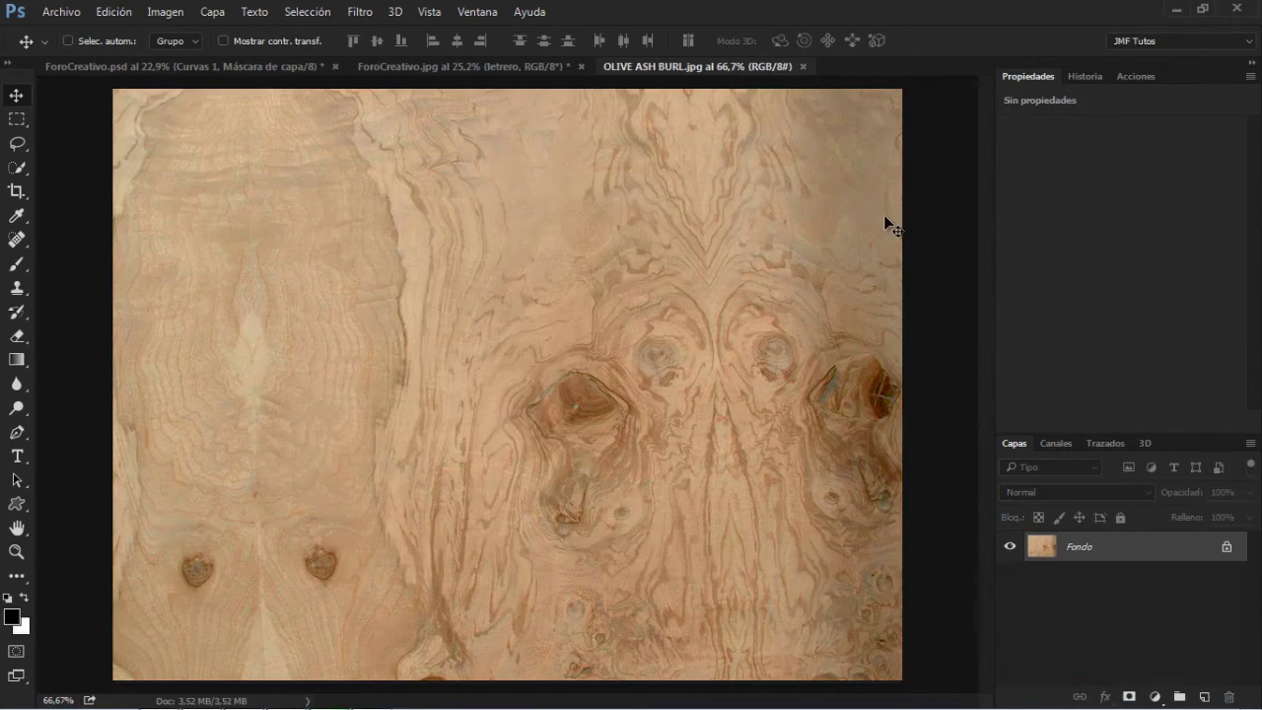
pyautogui.click(803, 66)
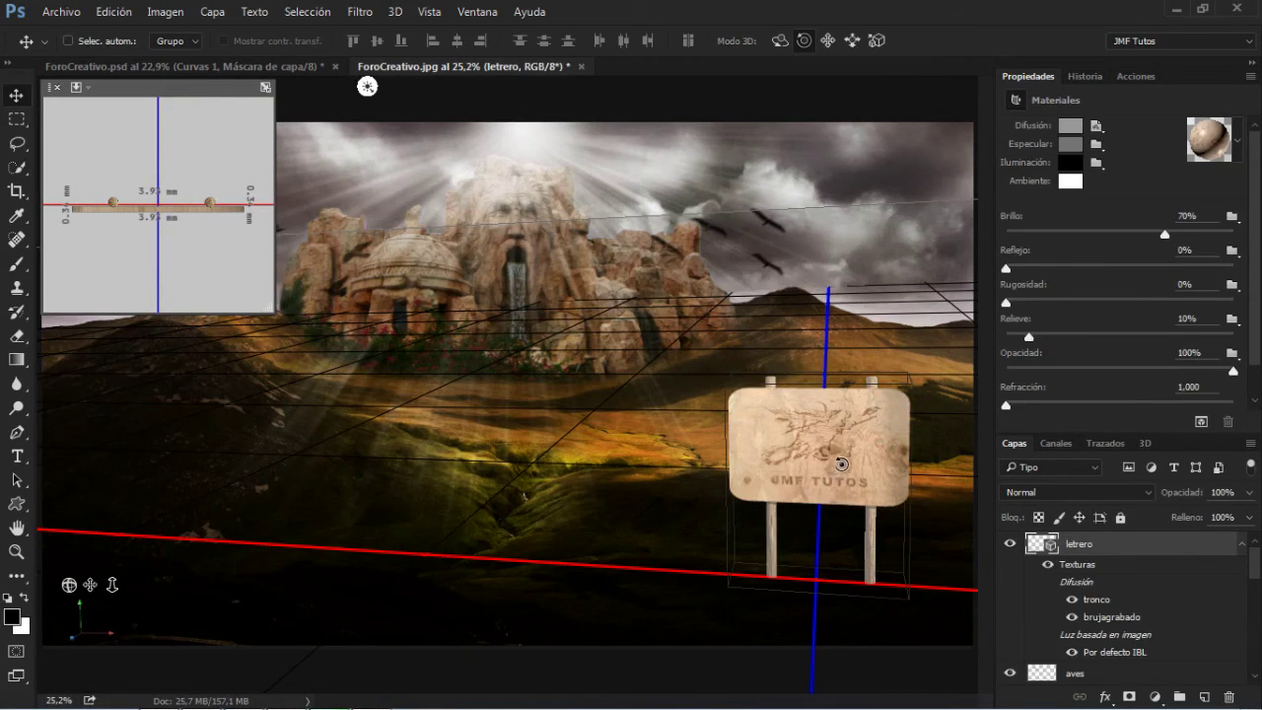
pyautogui.click(18, 554)
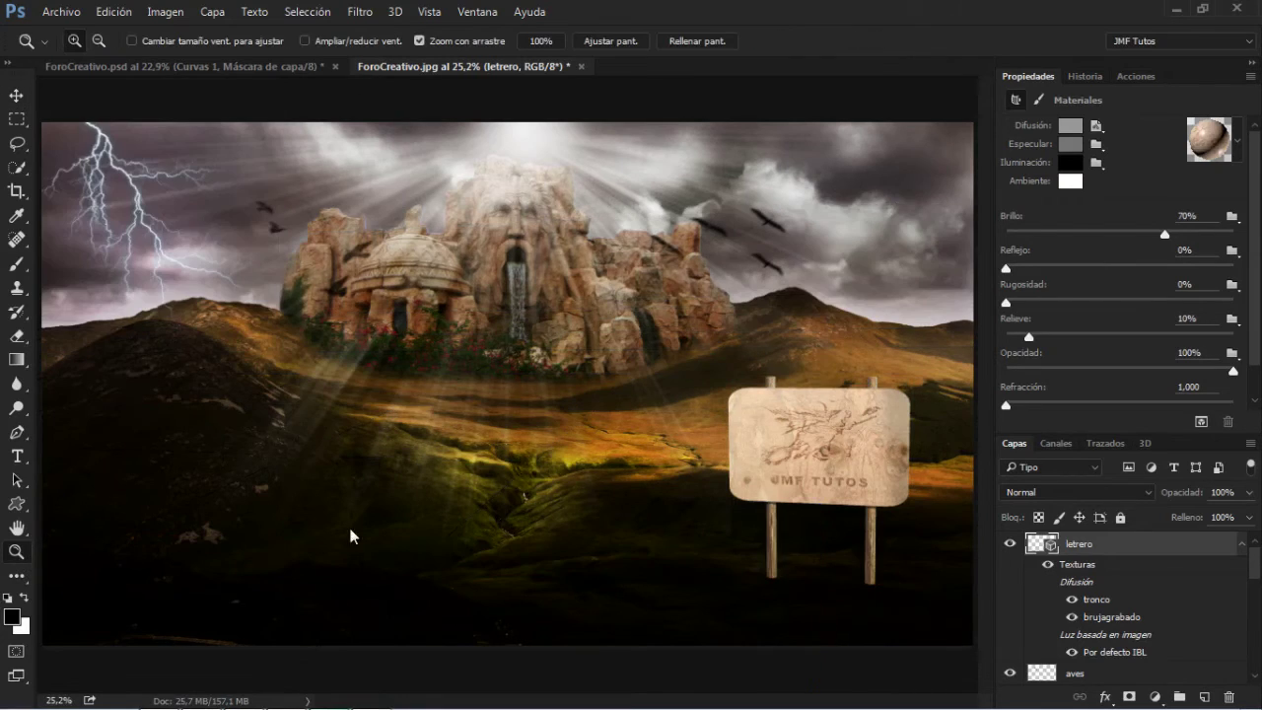
pyautogui.moveTo(866, 463); pyautogui.dragTo(899, 437)
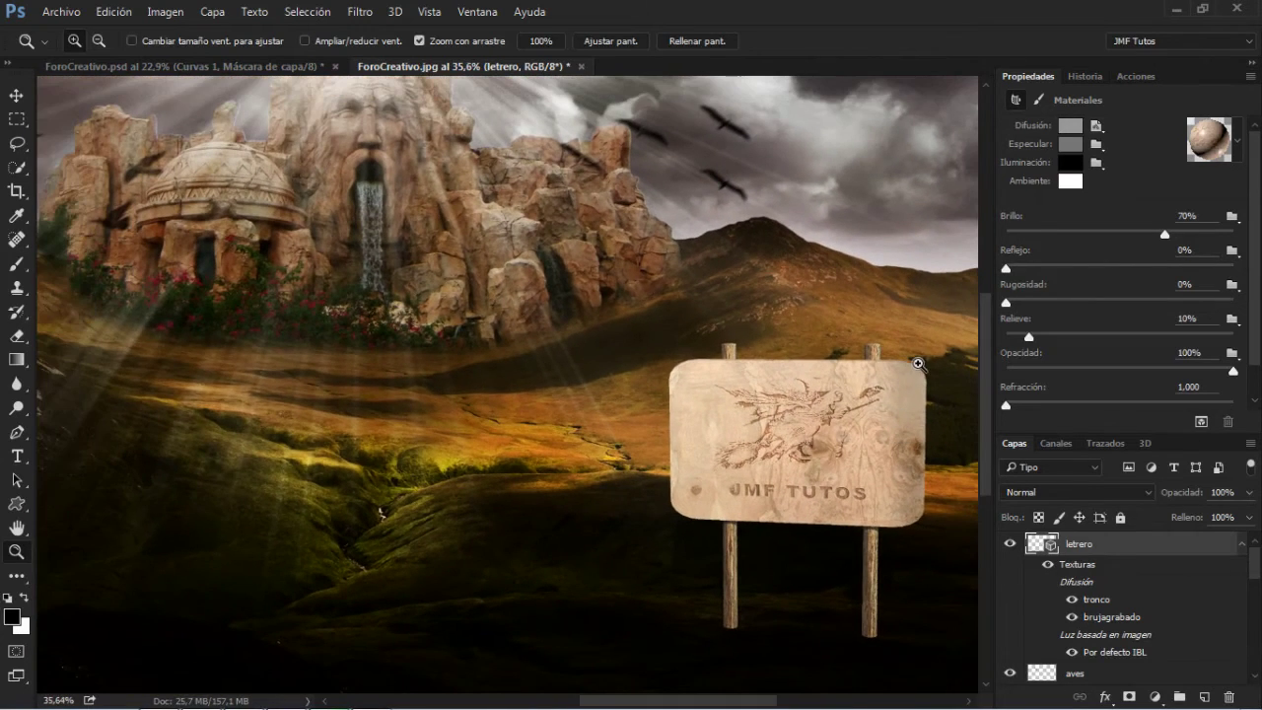
pyautogui.hotkey('ctrl', '0')
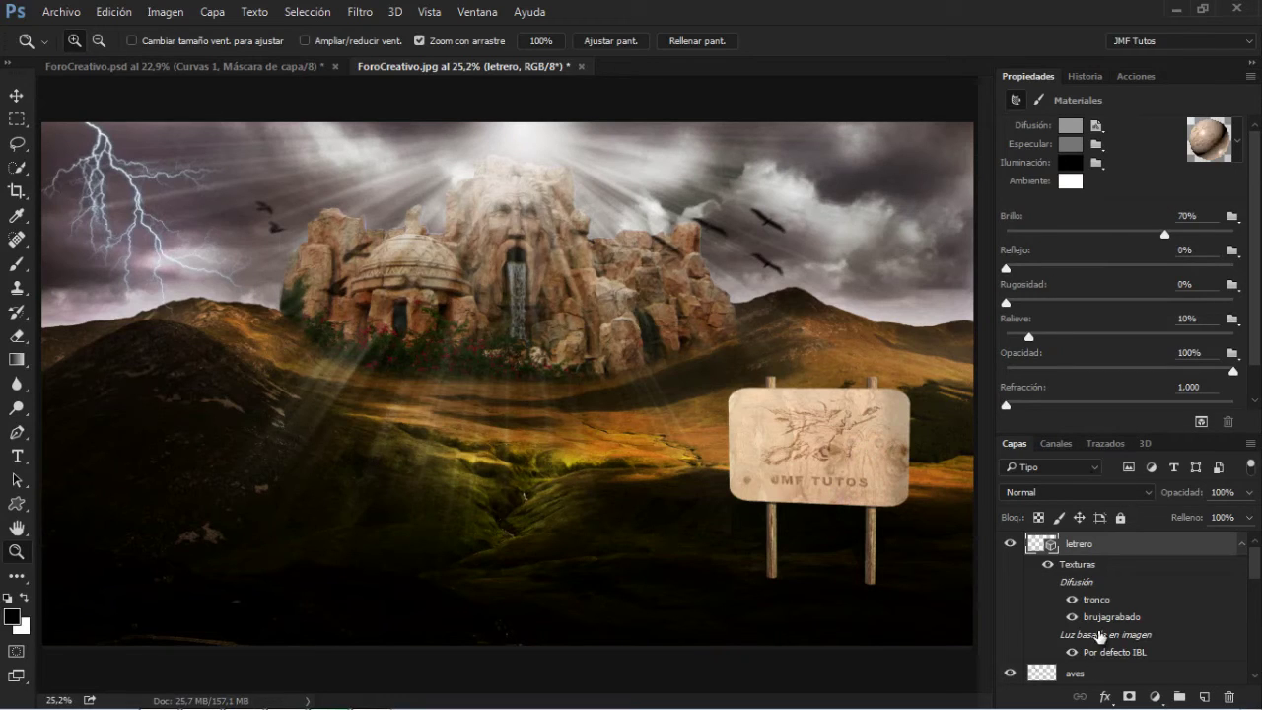
# - Select Infinite Light 1 in the sign's 3D scene and rotate it to shine almost frontally from slightly above and to the right
pyautogui.click(1145, 443)
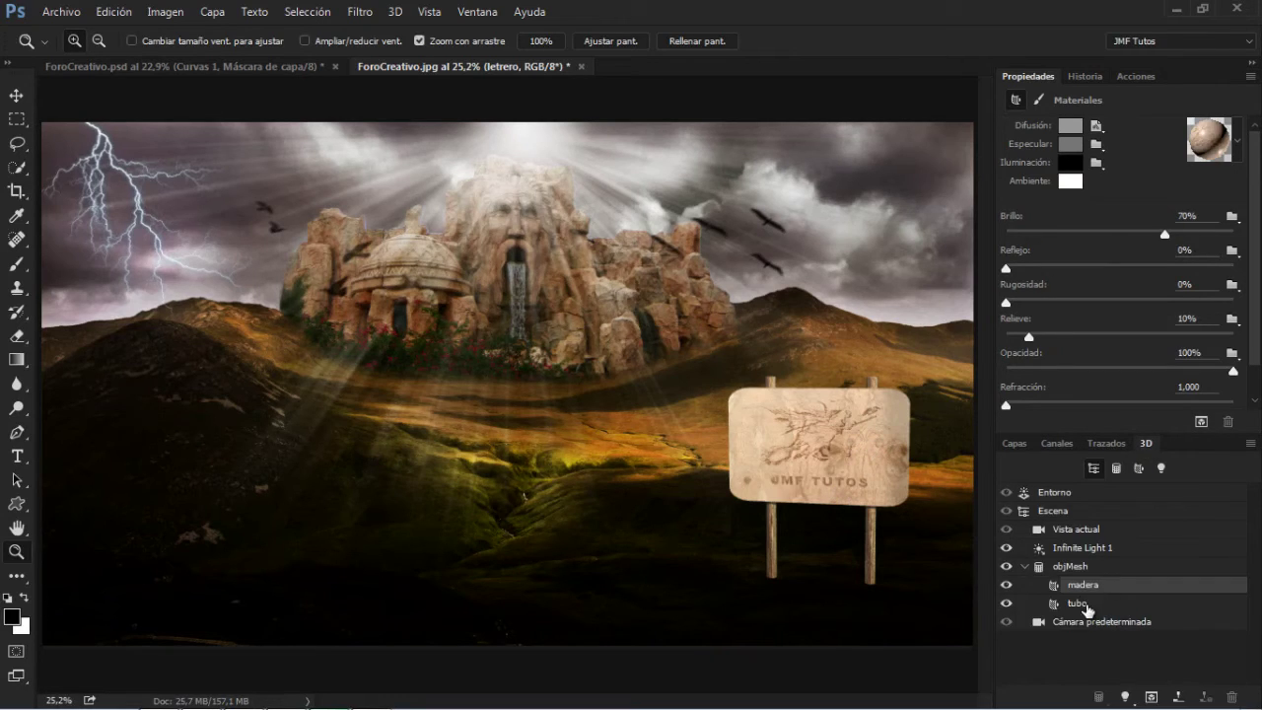
pyautogui.click(1078, 603)
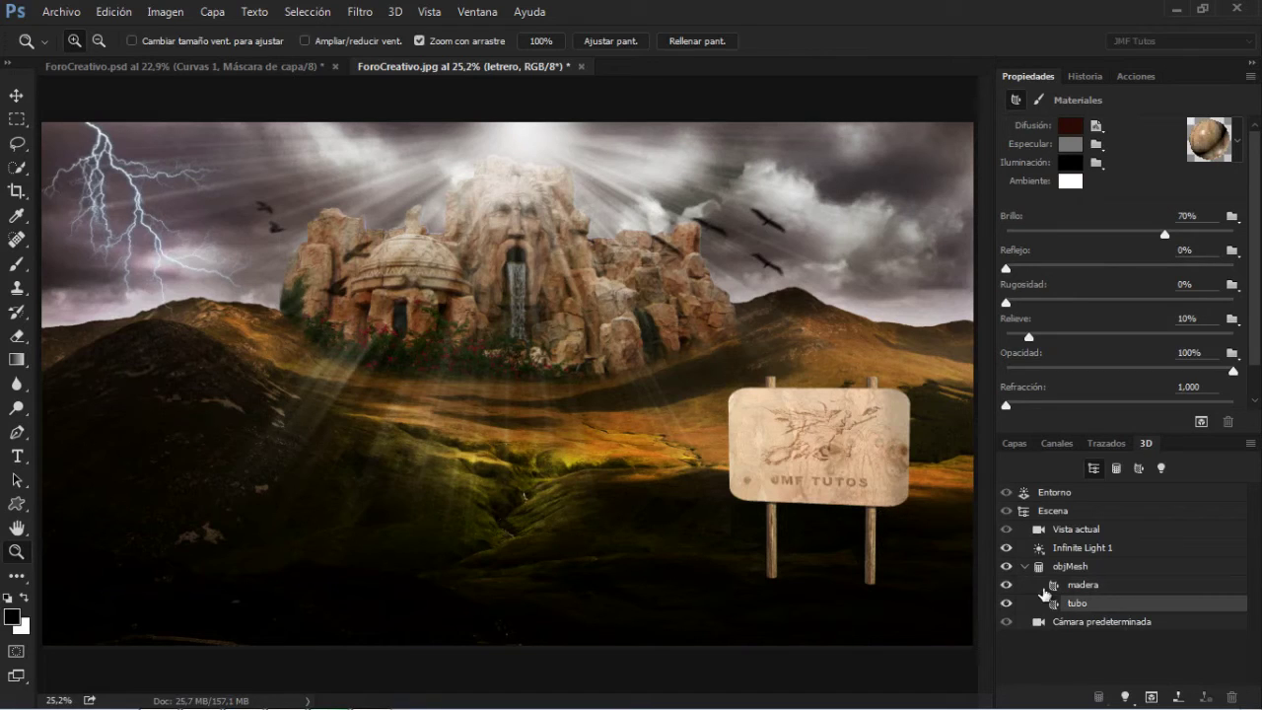
pyautogui.click(1116, 468)
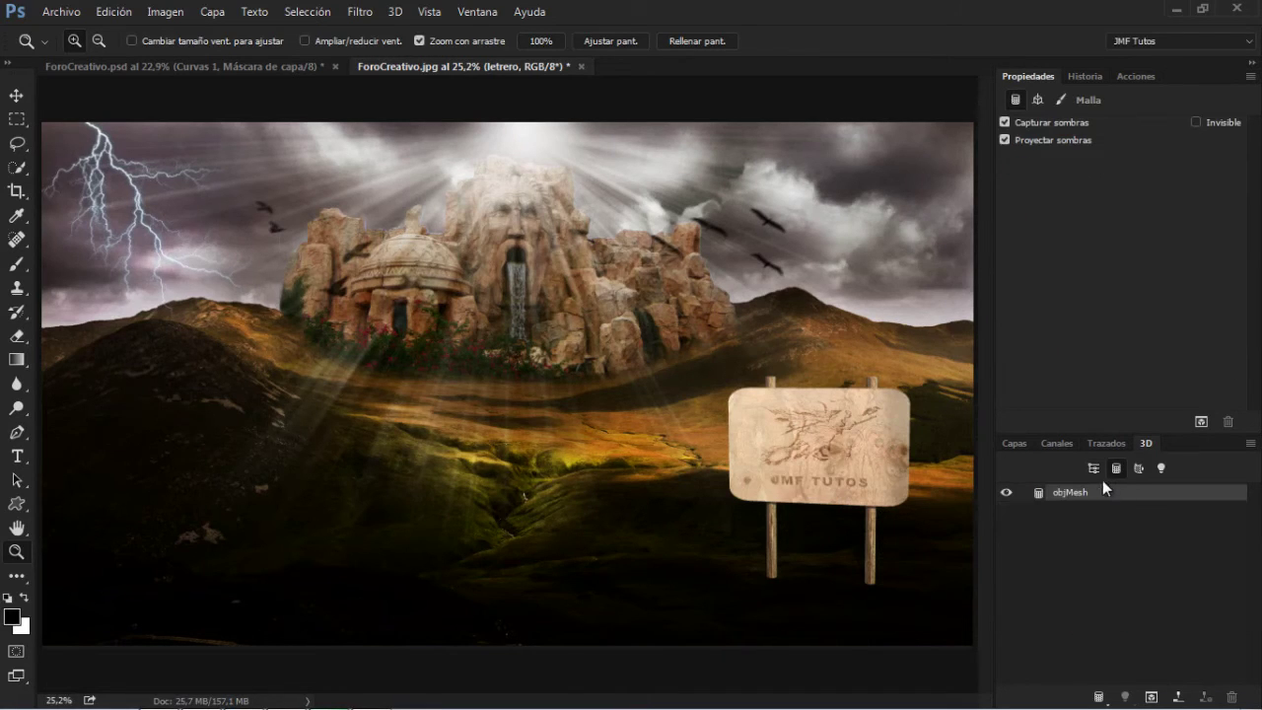
pyautogui.click(1135, 470)
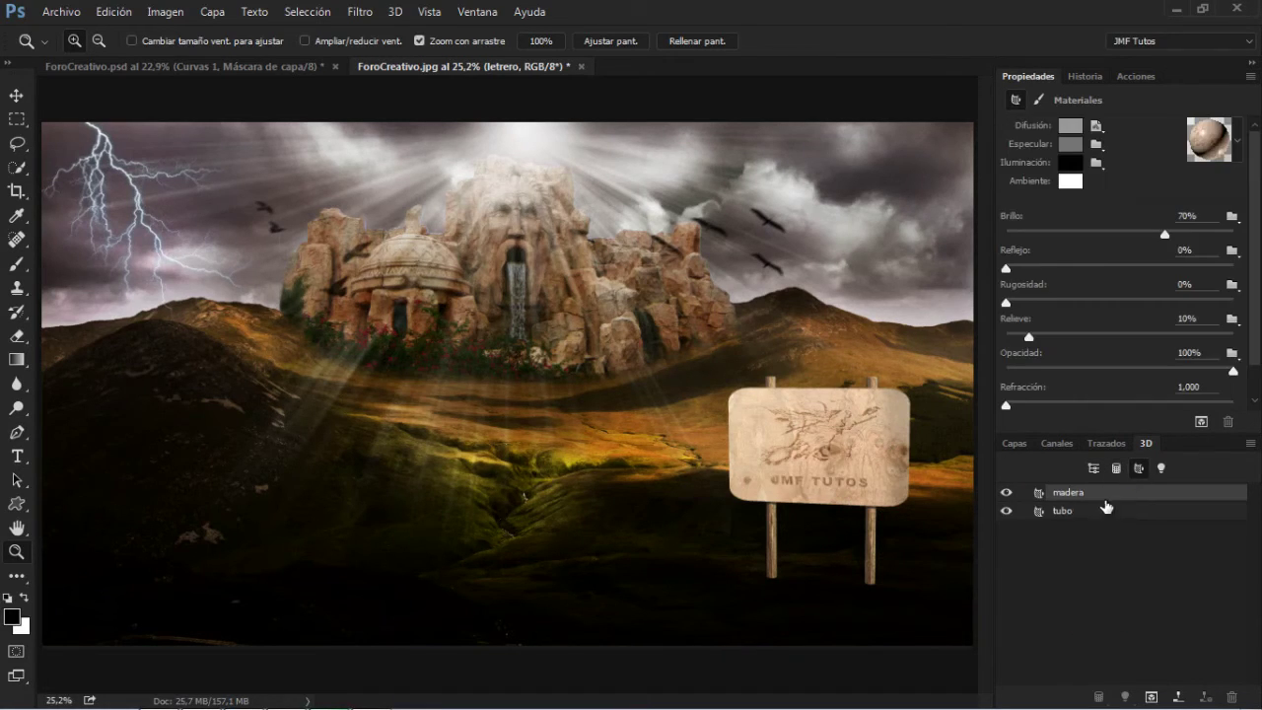
pyautogui.click(1160, 469)
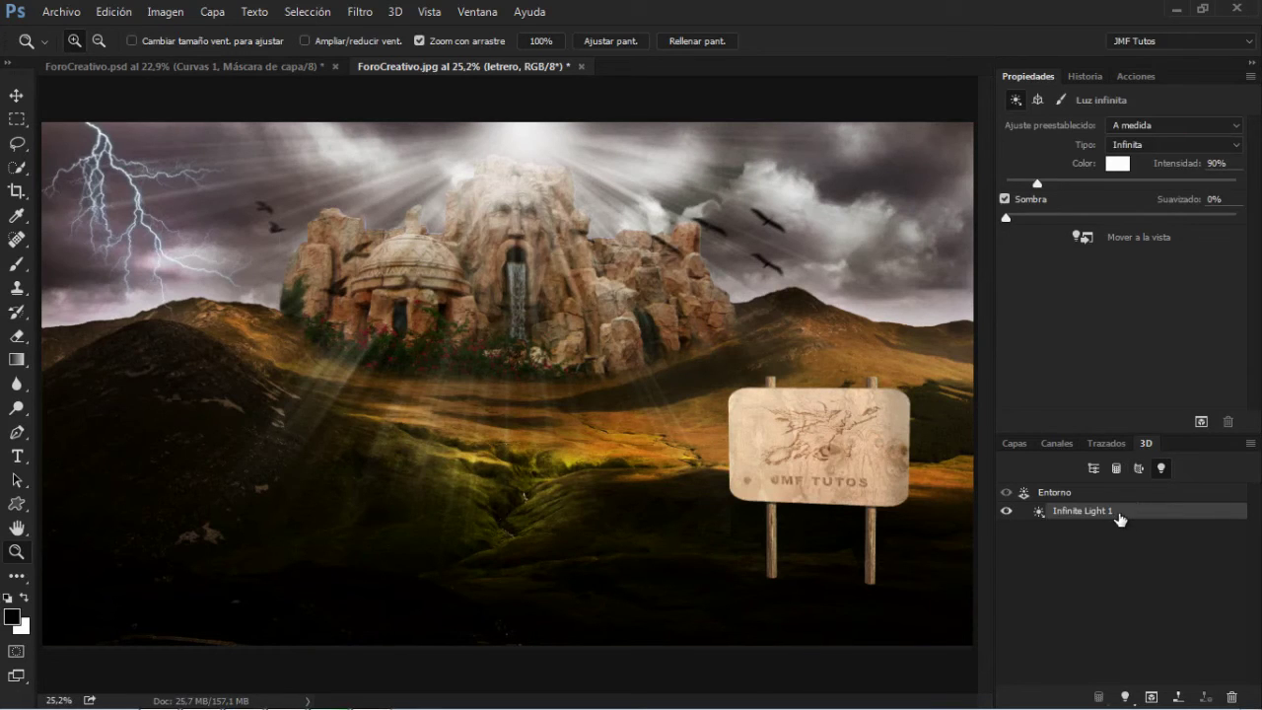
pyautogui.click(16, 98)
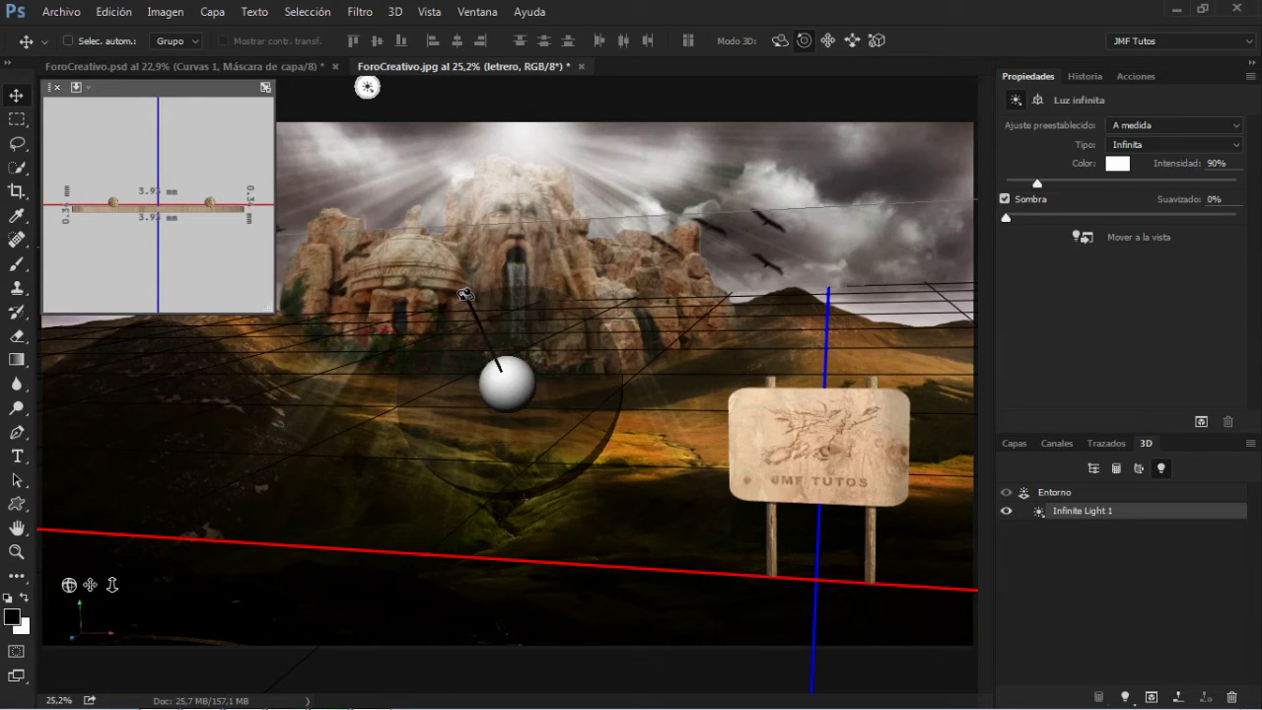
pyautogui.moveTo(465, 294)
pyautogui.mouseDown()
pyautogui.moveTo(440, 301)
pyautogui.moveTo(400, 386)
pyautogui.moveTo(397, 366)
pyautogui.moveTo(544, 258)
pyautogui.moveTo(475, 163)
pyautogui.moveTo(482, 181)
pyautogui.moveTo(448, 188)
pyautogui.moveTo(502, 335)
pyautogui.moveTo(690, 450)
pyautogui.moveTo(669, 438)
pyautogui.mouseUp()
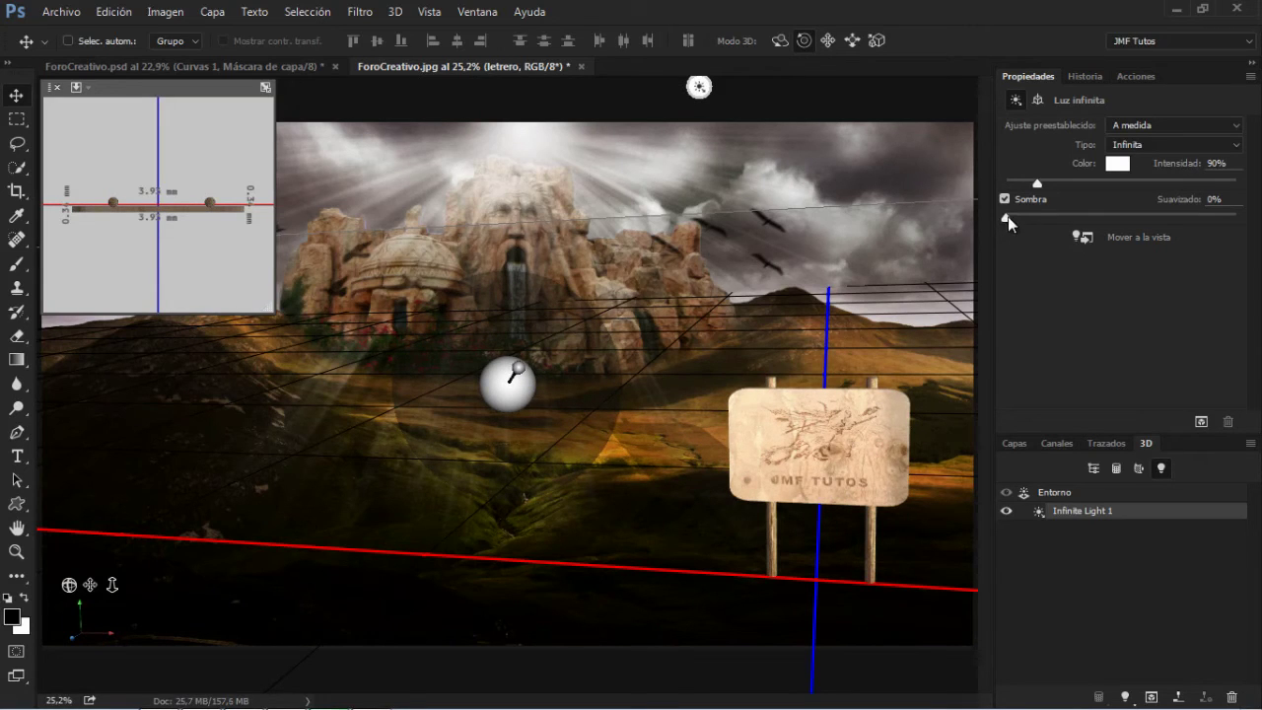
# - Soften the infinite light's shadow to 12%, rotate the light to shine from above left behind the sign, and check the result without 3D guides
pyautogui.moveTo(1007, 218); pyautogui.dragTo(1031, 218)
pyautogui.moveTo(519, 370)
pyautogui.mouseDown()
pyautogui.moveTo(453, 352)
pyautogui.moveTo(378, 281)
pyautogui.moveTo(400, 281)
pyautogui.moveTo(394, 151)
pyautogui.moveTo(414, 187)
pyautogui.mouseUp()
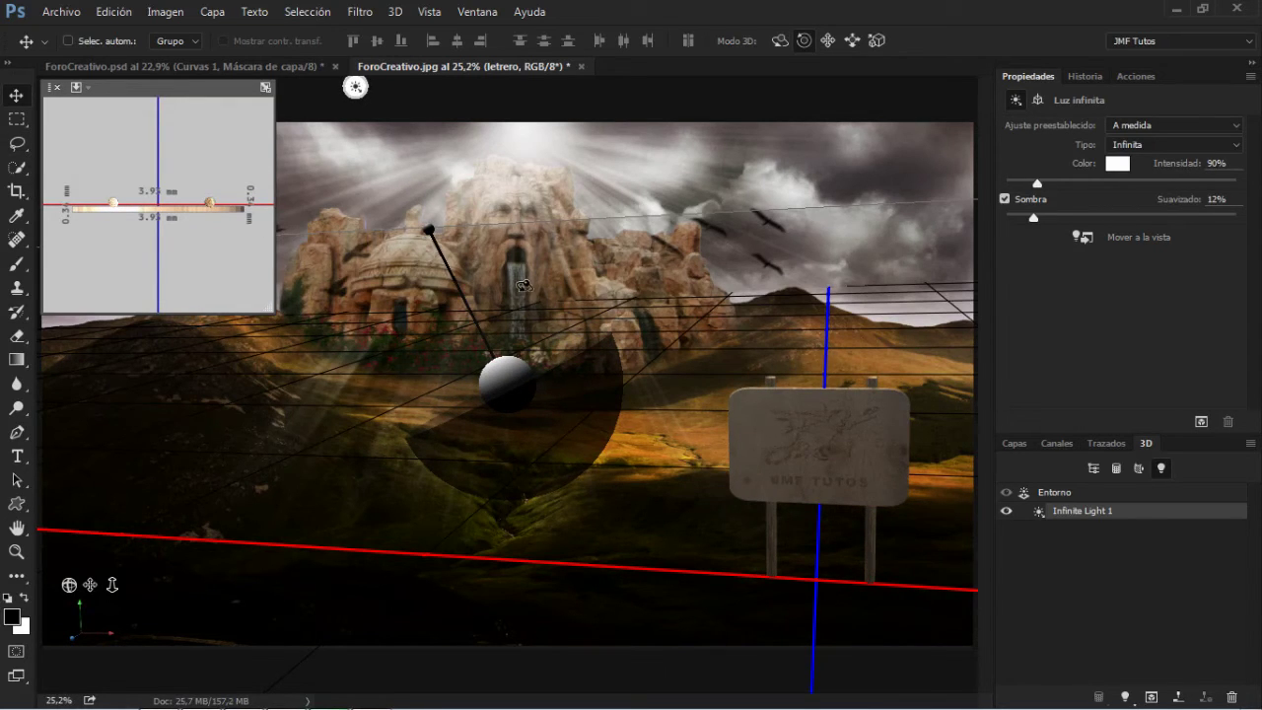
pyautogui.click(1015, 442)
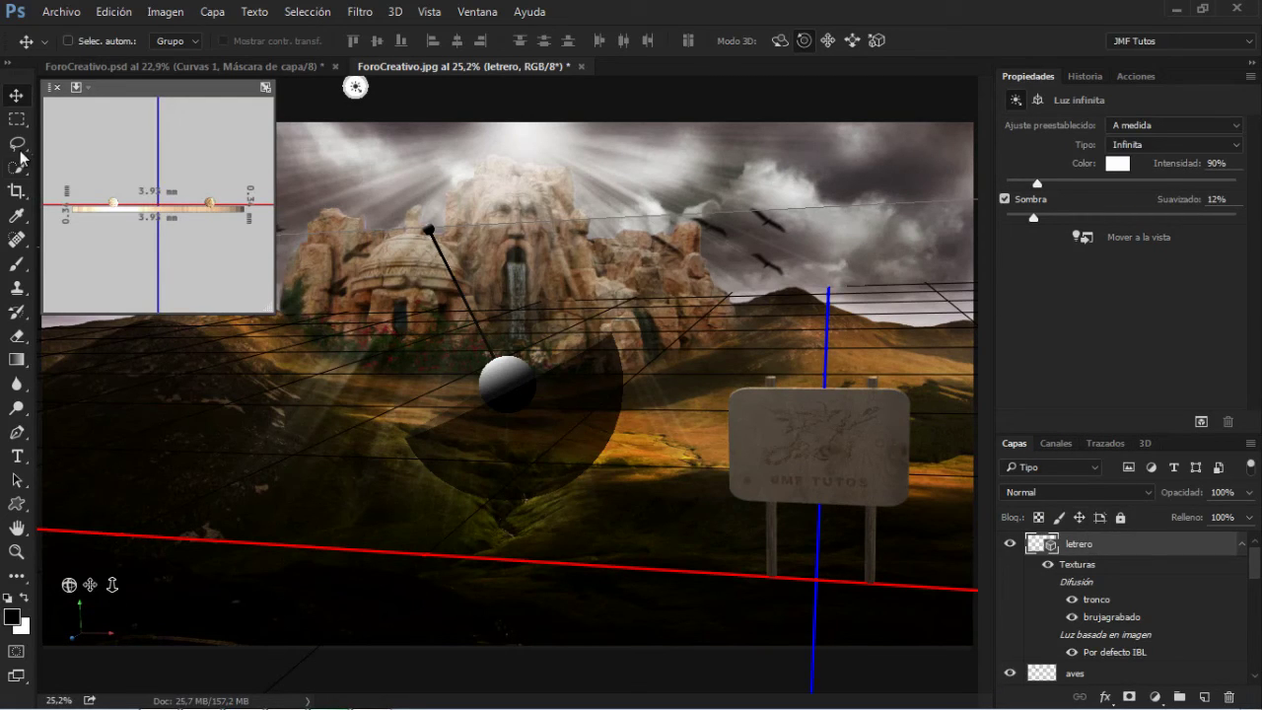
pyautogui.click(1079, 676)
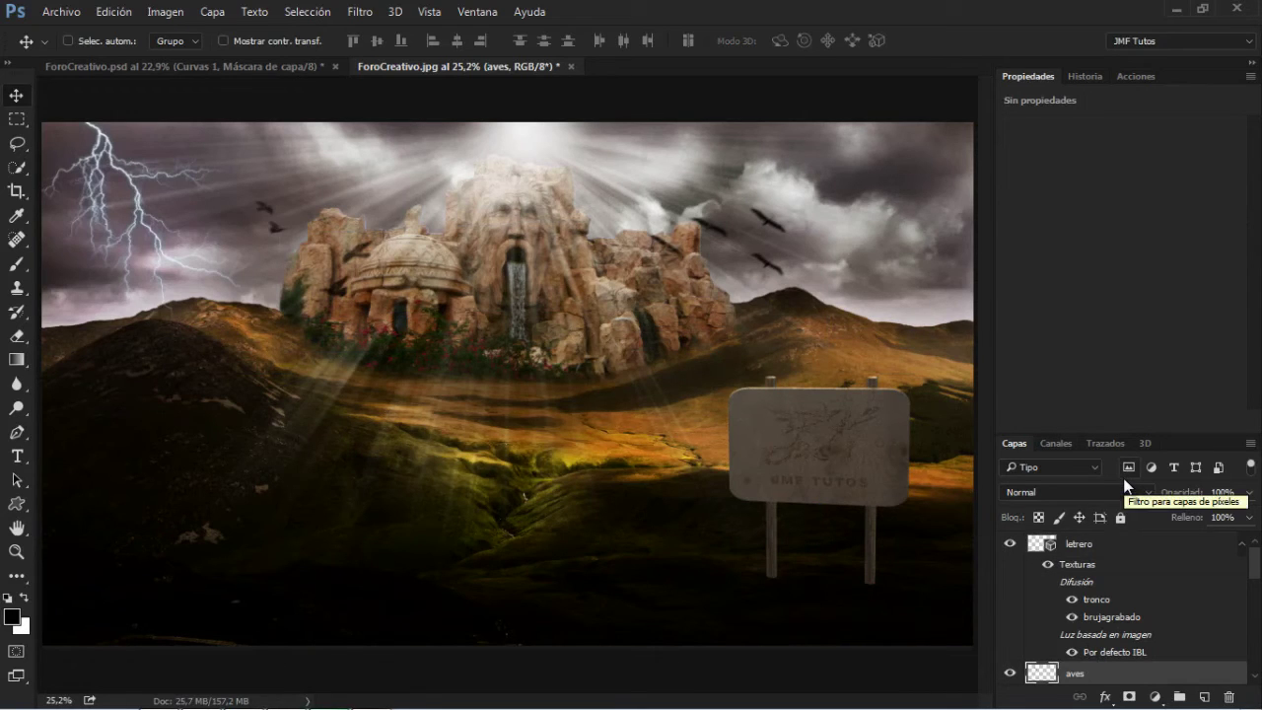
pyautogui.click(1087, 545)
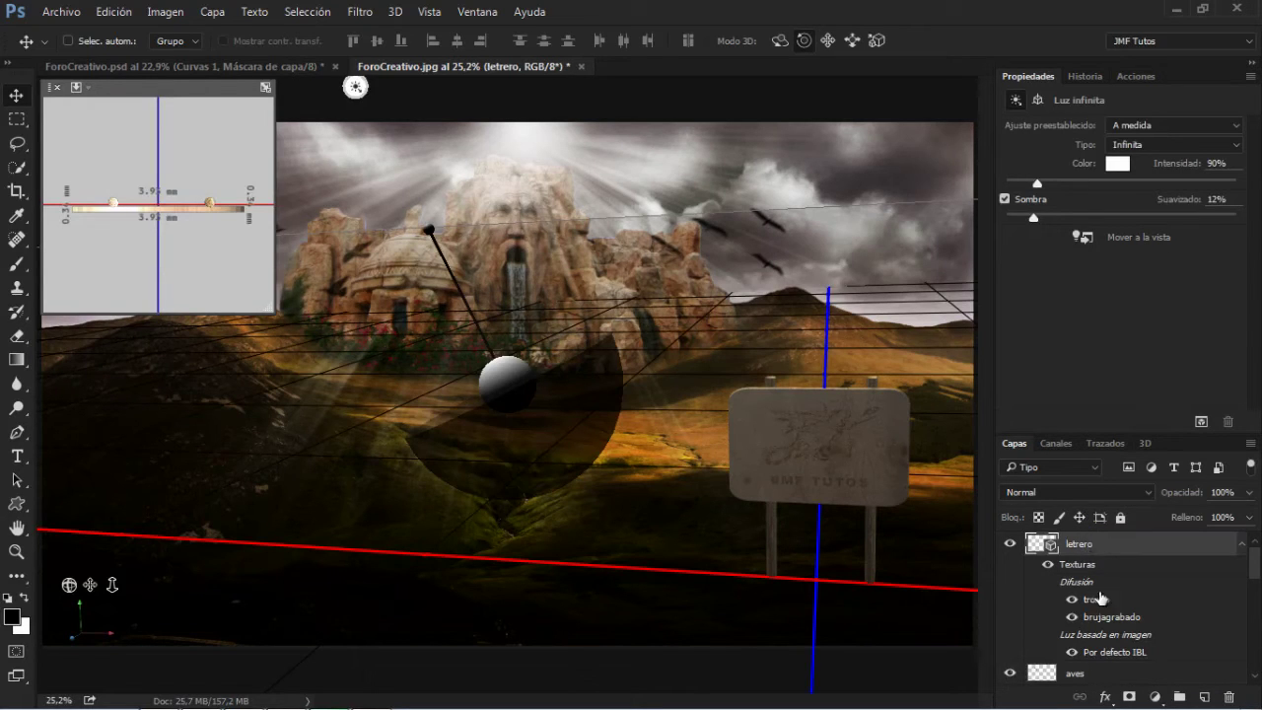
pyautogui.click(1102, 675)
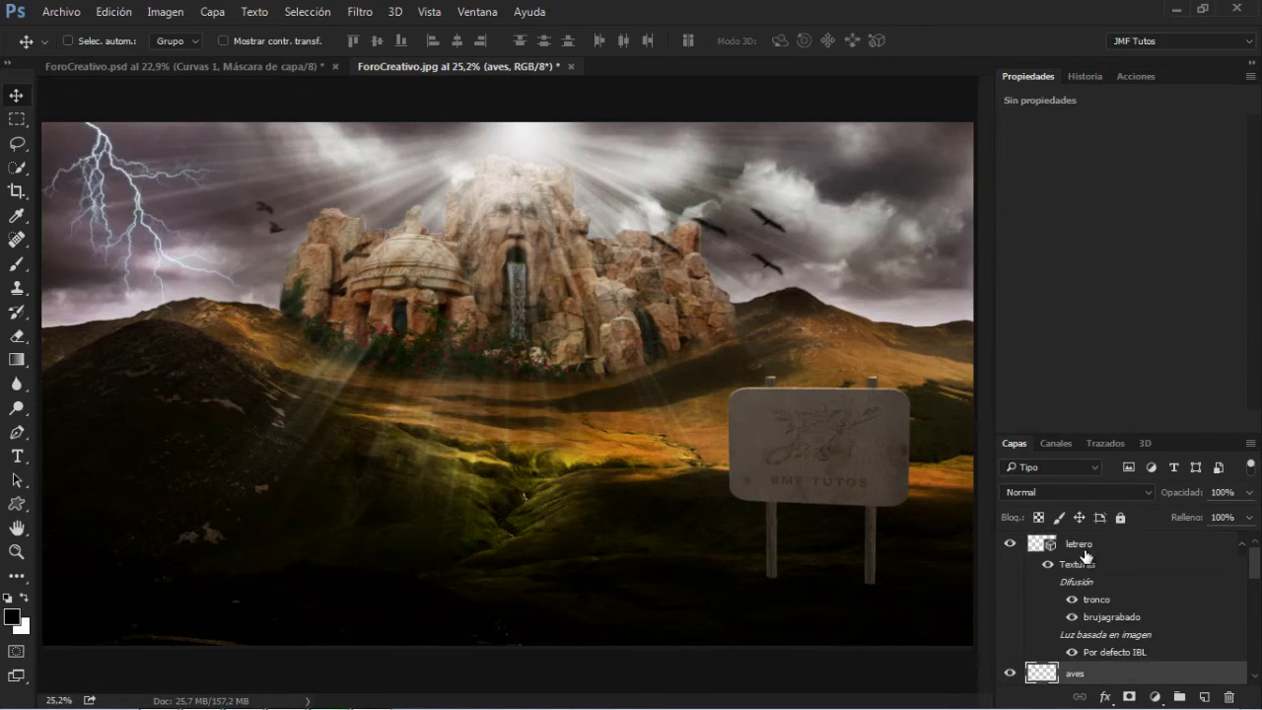
pyautogui.click(1088, 545)
pyautogui.click(1130, 696)
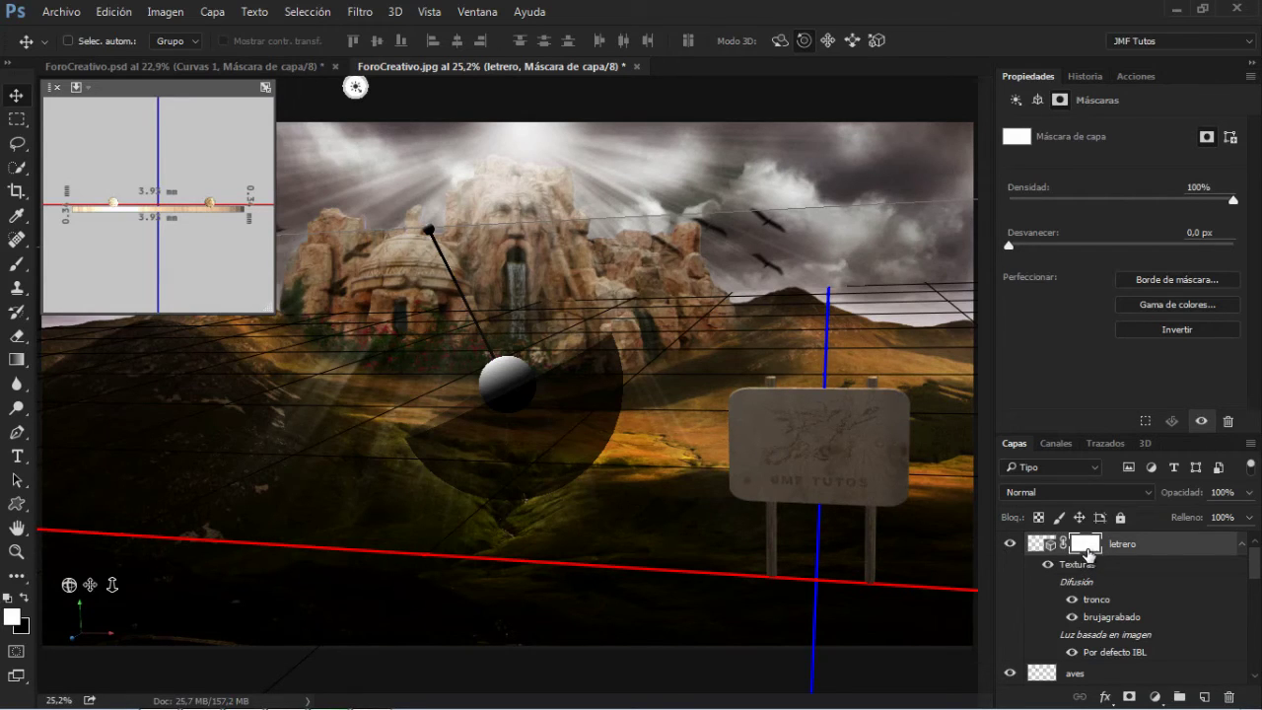
pyautogui.moveTo(1089, 555); pyautogui.dragTo(1202, 658)
pyautogui.moveTo(1232, 694); pyautogui.dragTo(1232, 694)
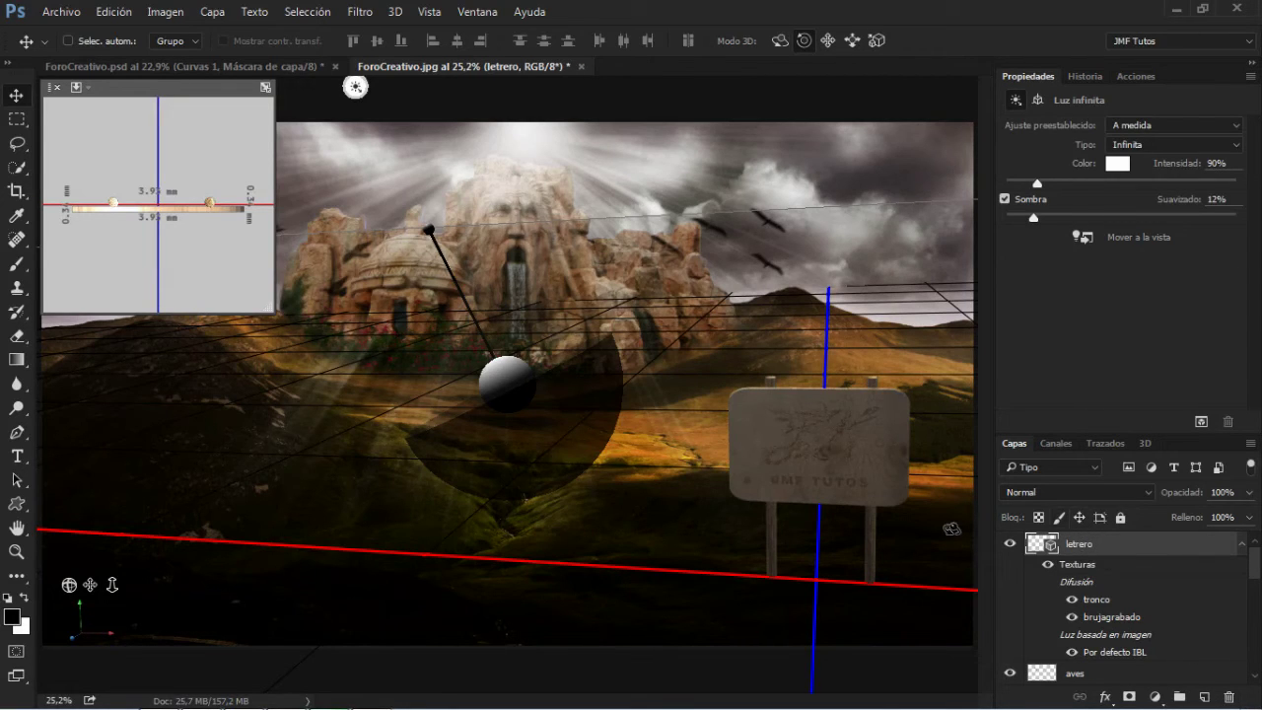
# - Duplicate the 3D letrero layer as "letrero copia" in the ForoCreativo.jpg document
pyautogui.rightClick(1112, 546)
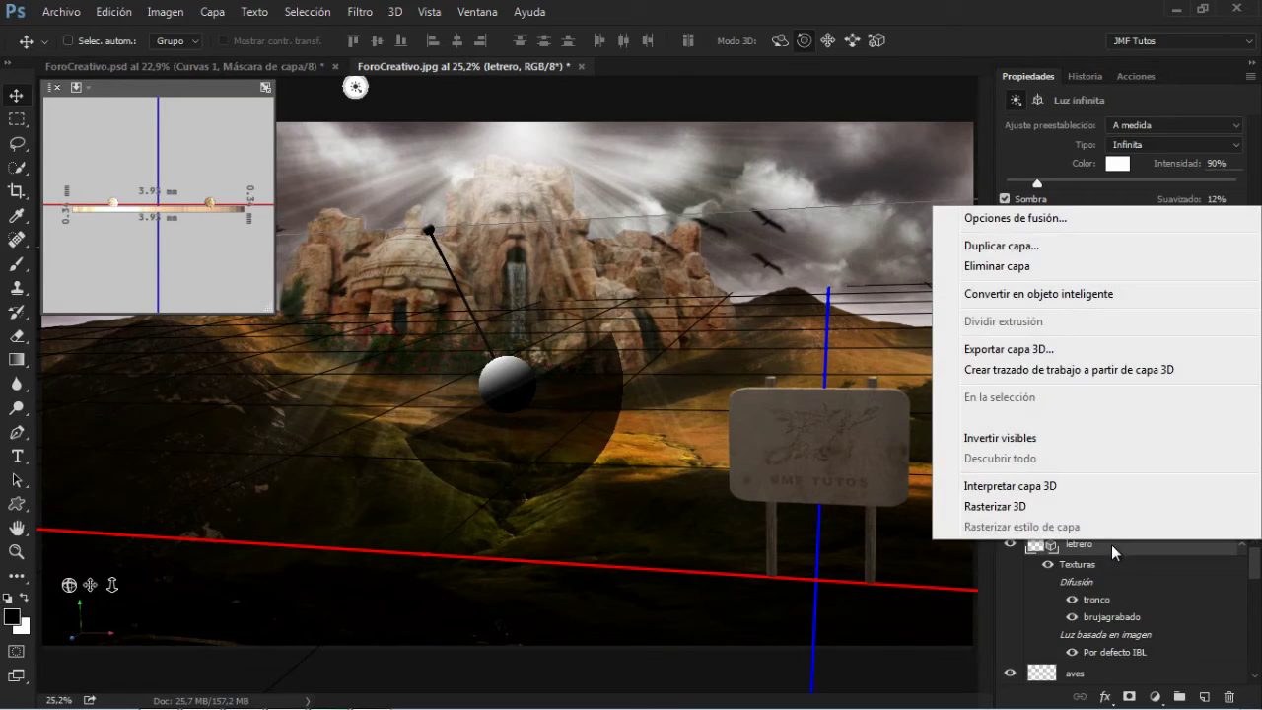
pyautogui.click(1031, 246)
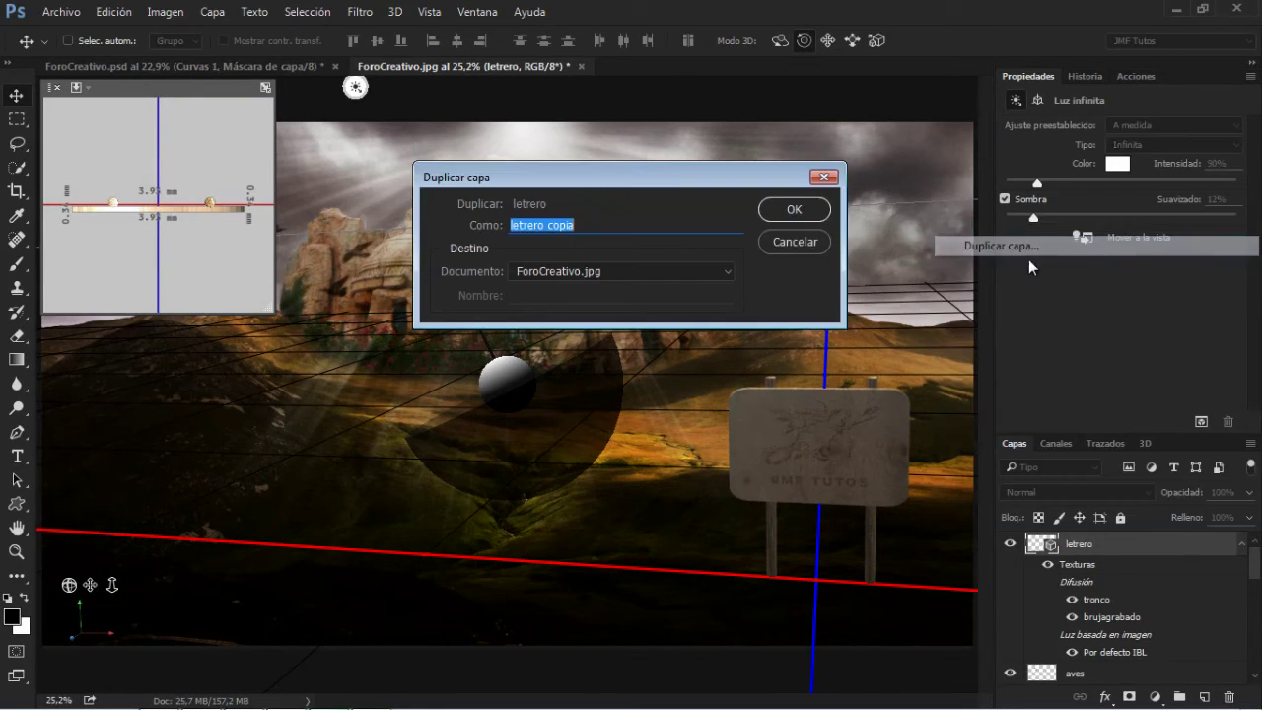
pyautogui.click(816, 219)
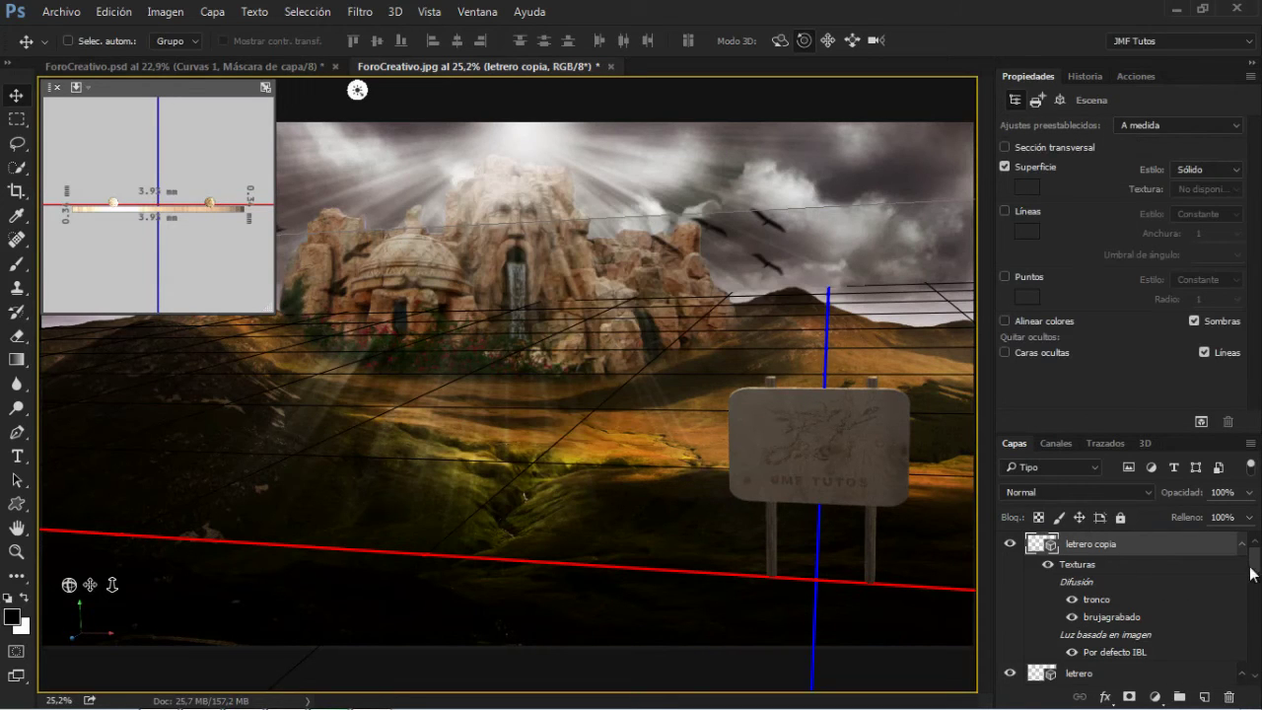
# - Rasterize the 3D content of the letrero copia layer and hide the original letrero layer
pyautogui.moveTo(1256, 561)
pyautogui.mouseDown()
pyautogui.moveTo(1259, 588)
pyautogui.moveTo(1261, 557)
pyautogui.mouseUp()
pyautogui.rightClick(1102, 548)
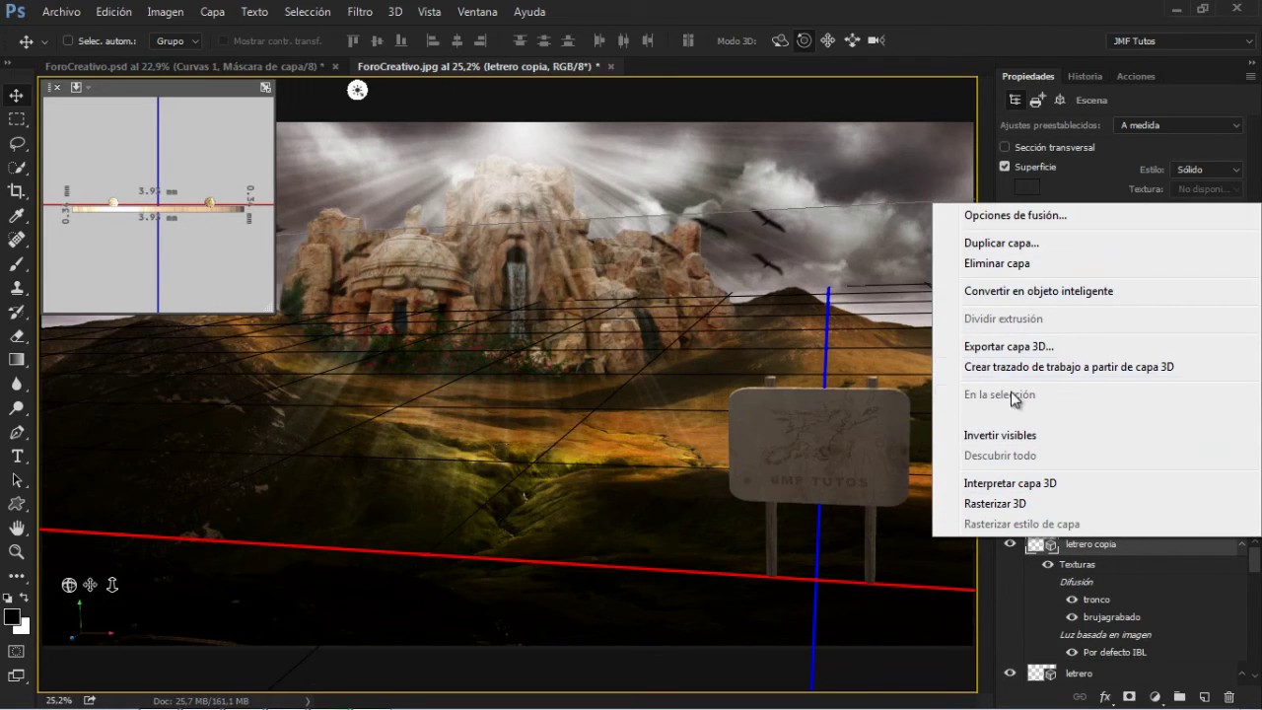
pyautogui.click(1148, 548)
pyautogui.rightClick(1159, 544)
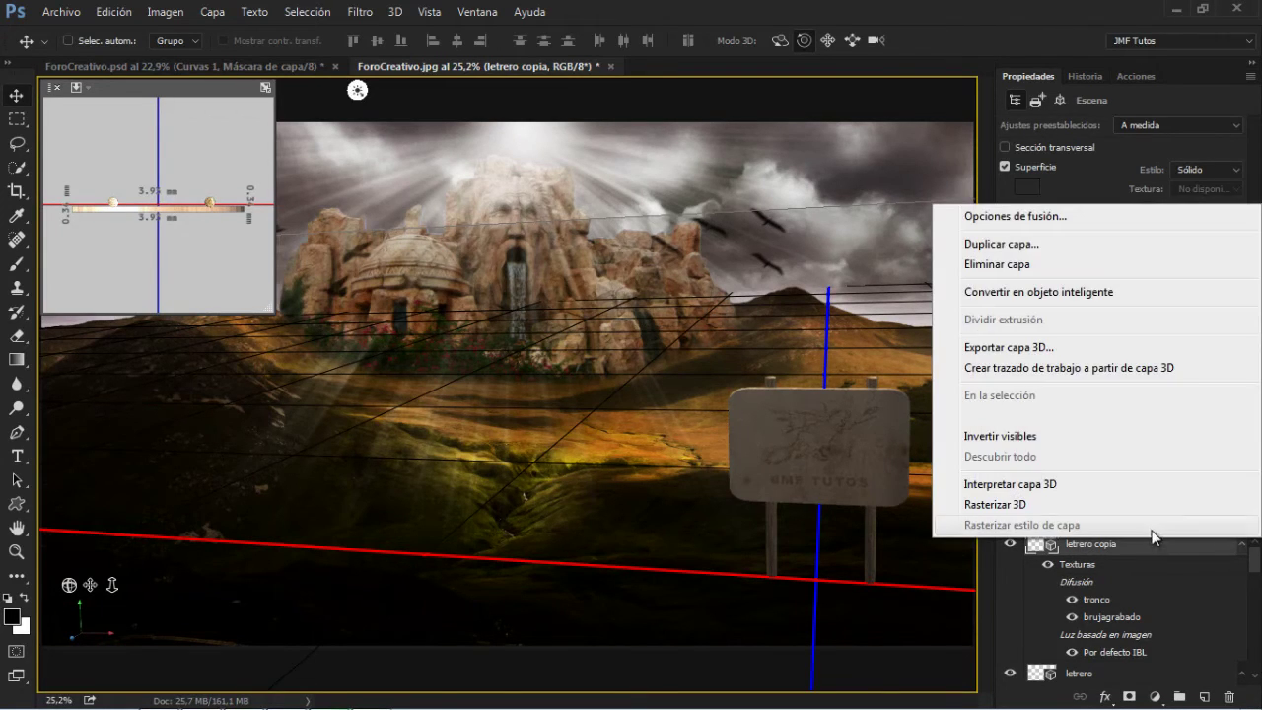
pyautogui.click(1022, 504)
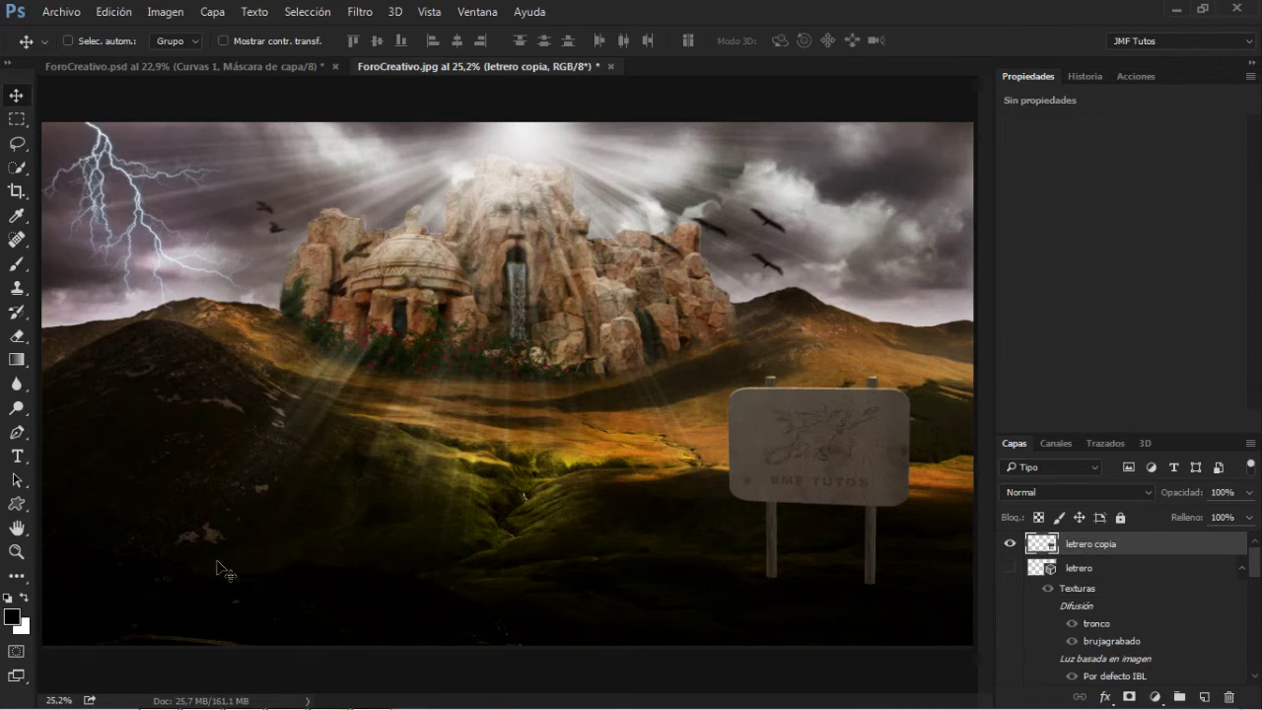
# - Compare the rasterized letrero copia with the original 3D letrero layer up close, including the 3D settings each one offers
pyautogui.click(16, 552)
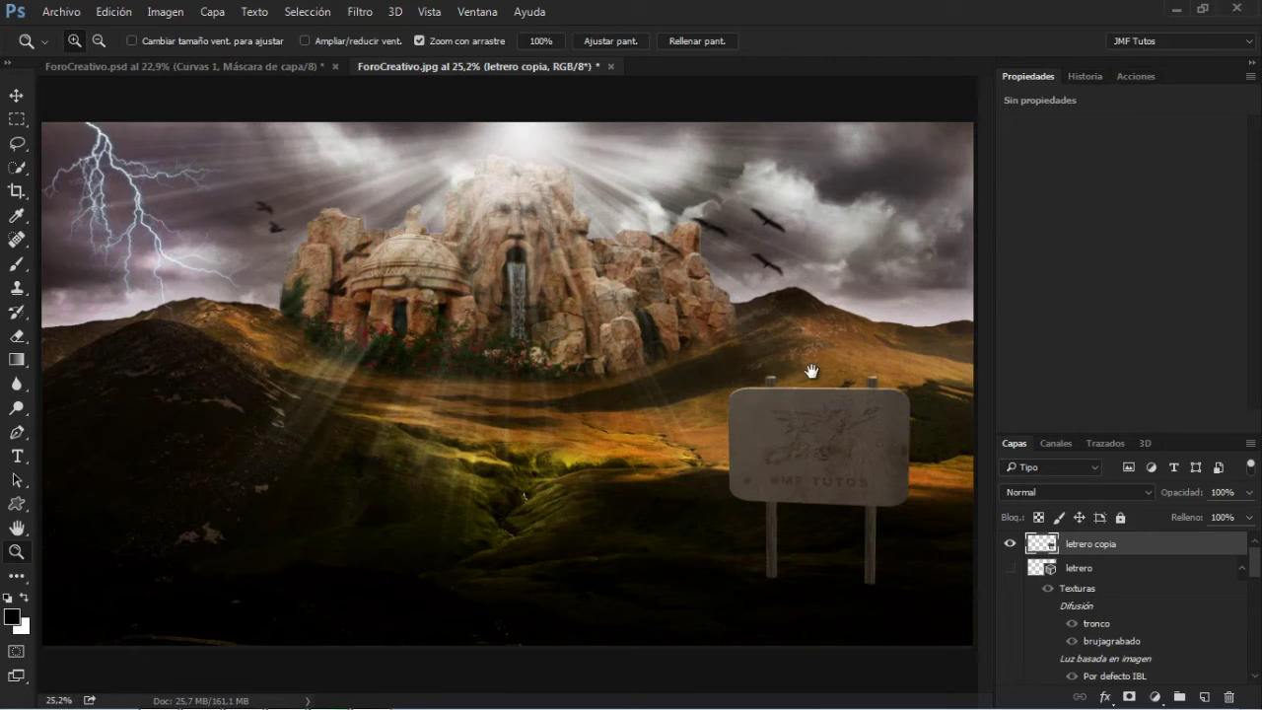
pyautogui.moveTo(832, 447); pyautogui.dragTo(867, 424)
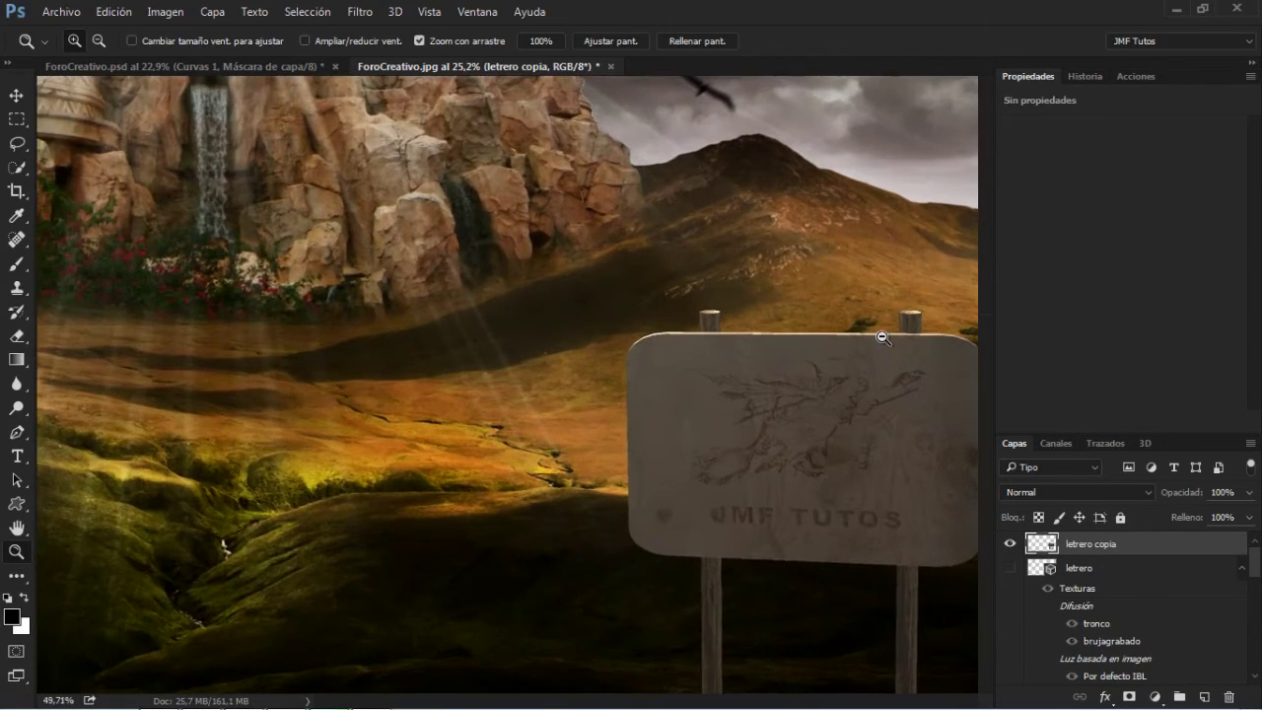
pyautogui.moveTo(814, 504); pyautogui.dragTo(684, 321)
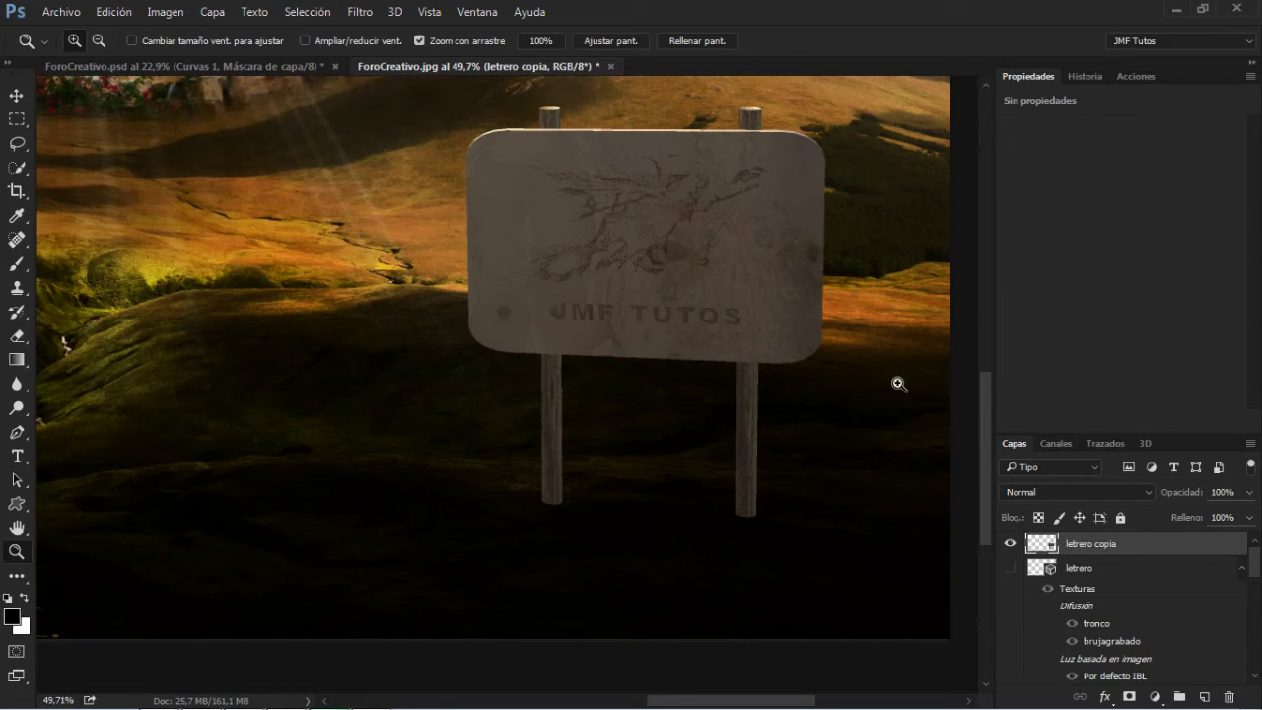
pyautogui.click(1010, 543)
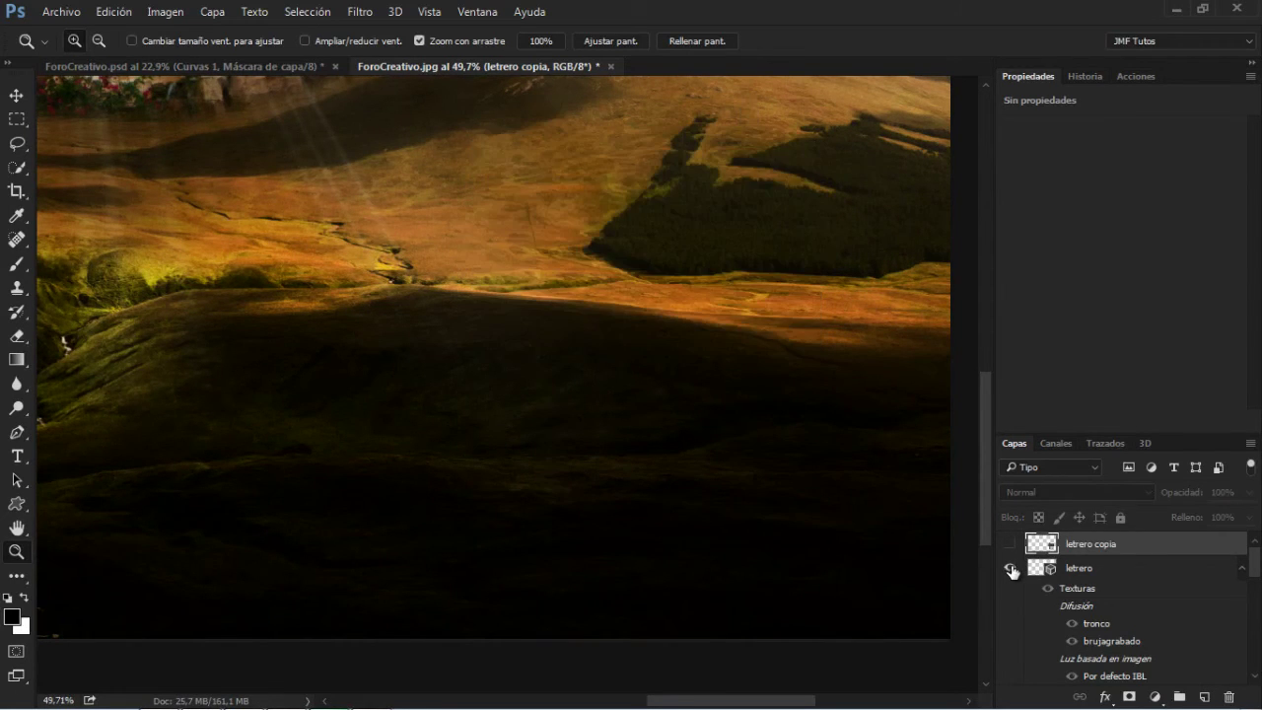
pyautogui.click(1009, 568)
pyautogui.click(1072, 569)
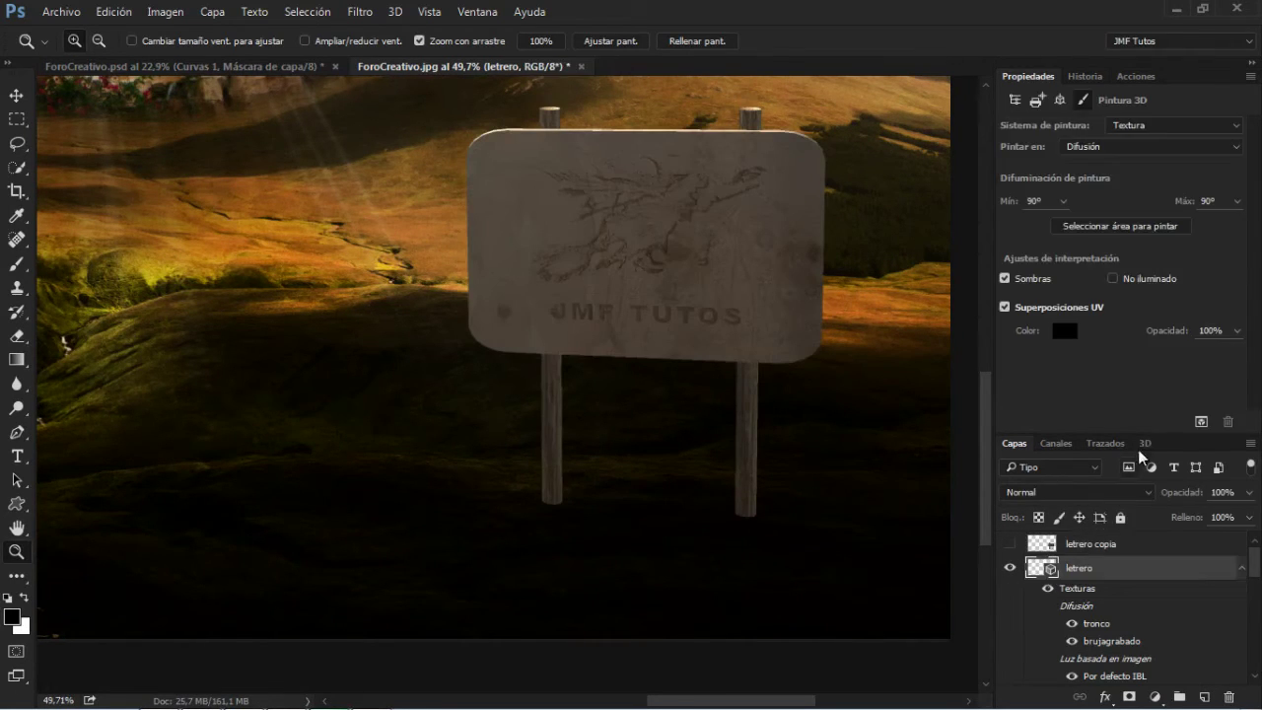
pyautogui.click(1141, 444)
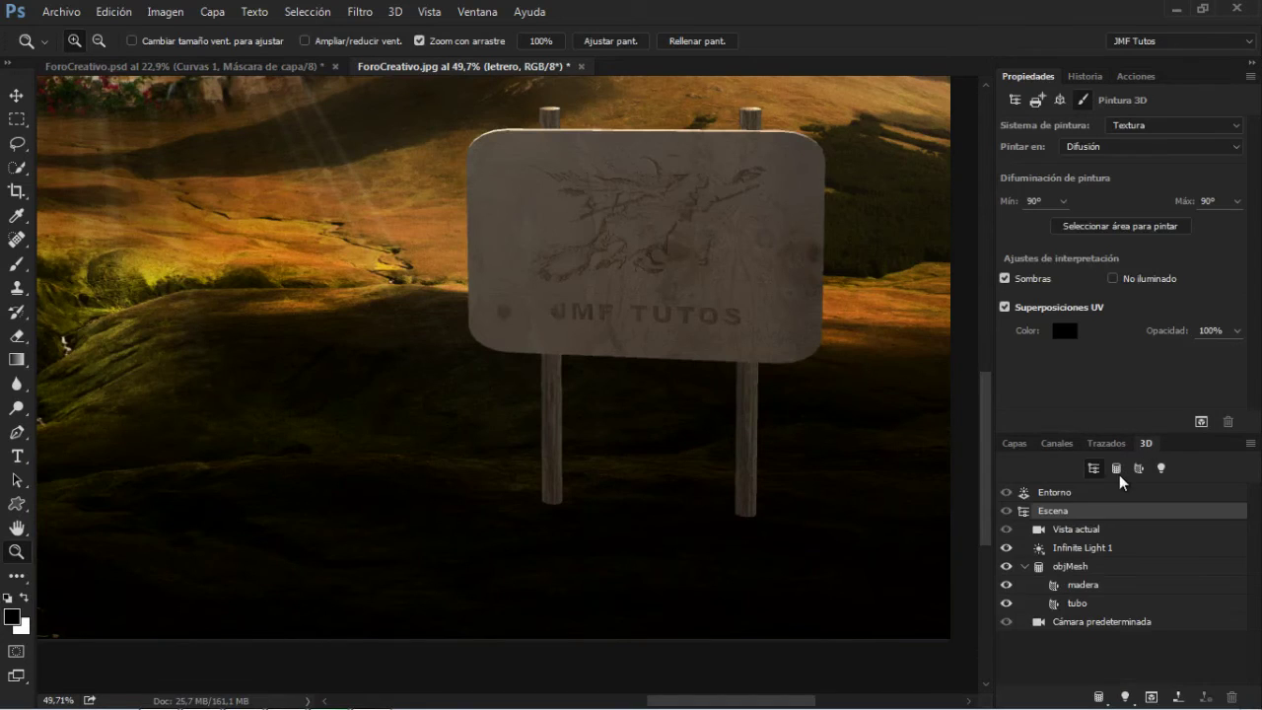
pyautogui.click(1017, 443)
pyautogui.click(1010, 567)
pyautogui.click(1010, 543)
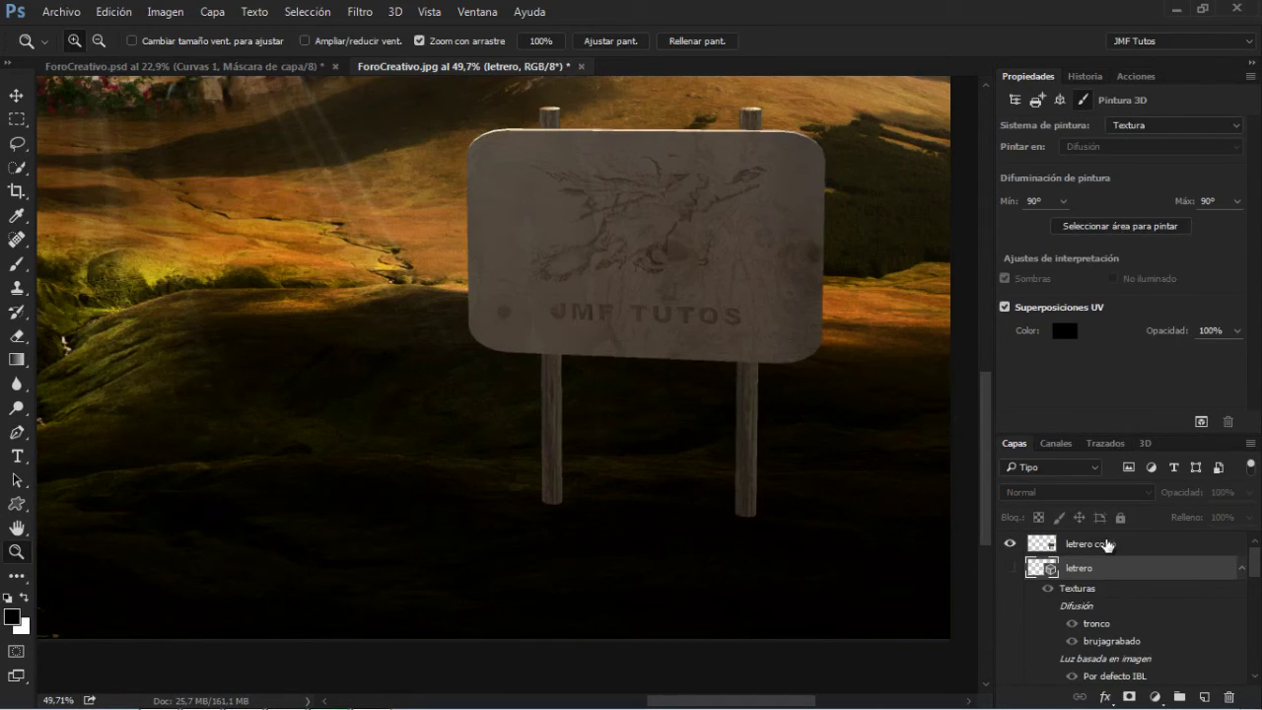
pyautogui.click(1106, 544)
pyautogui.click(1139, 445)
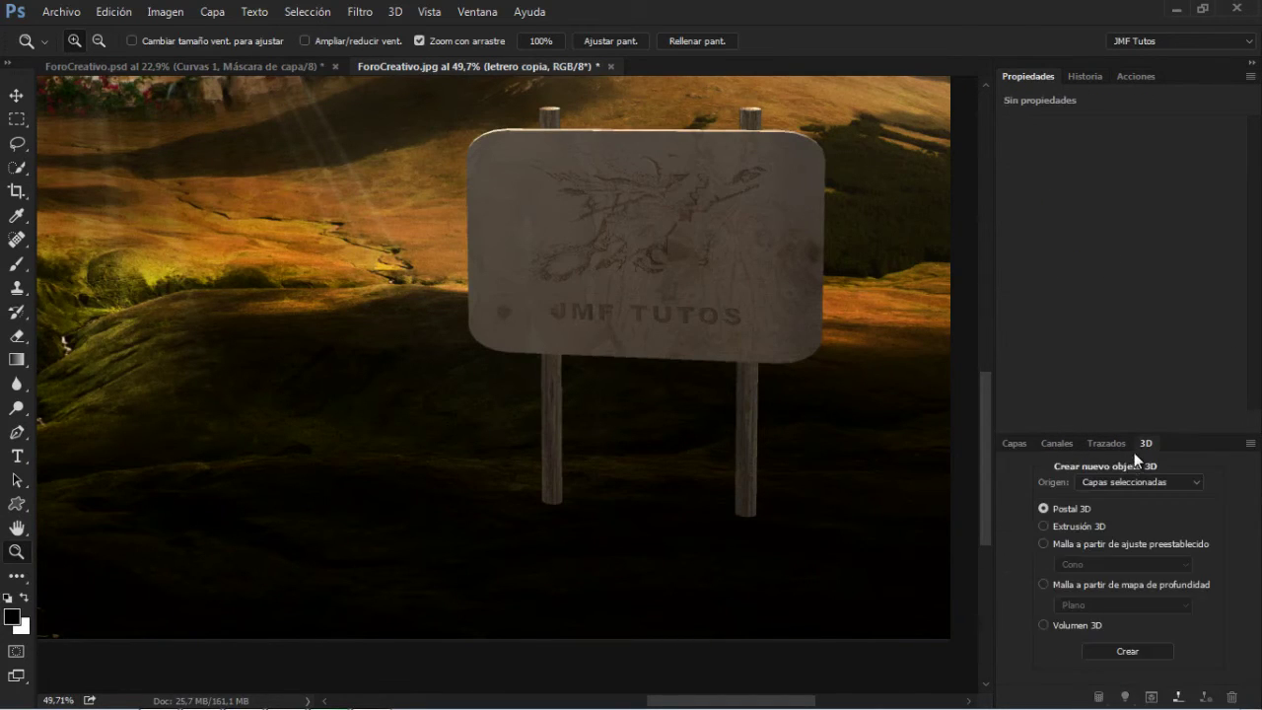
pyautogui.click(1025, 447)
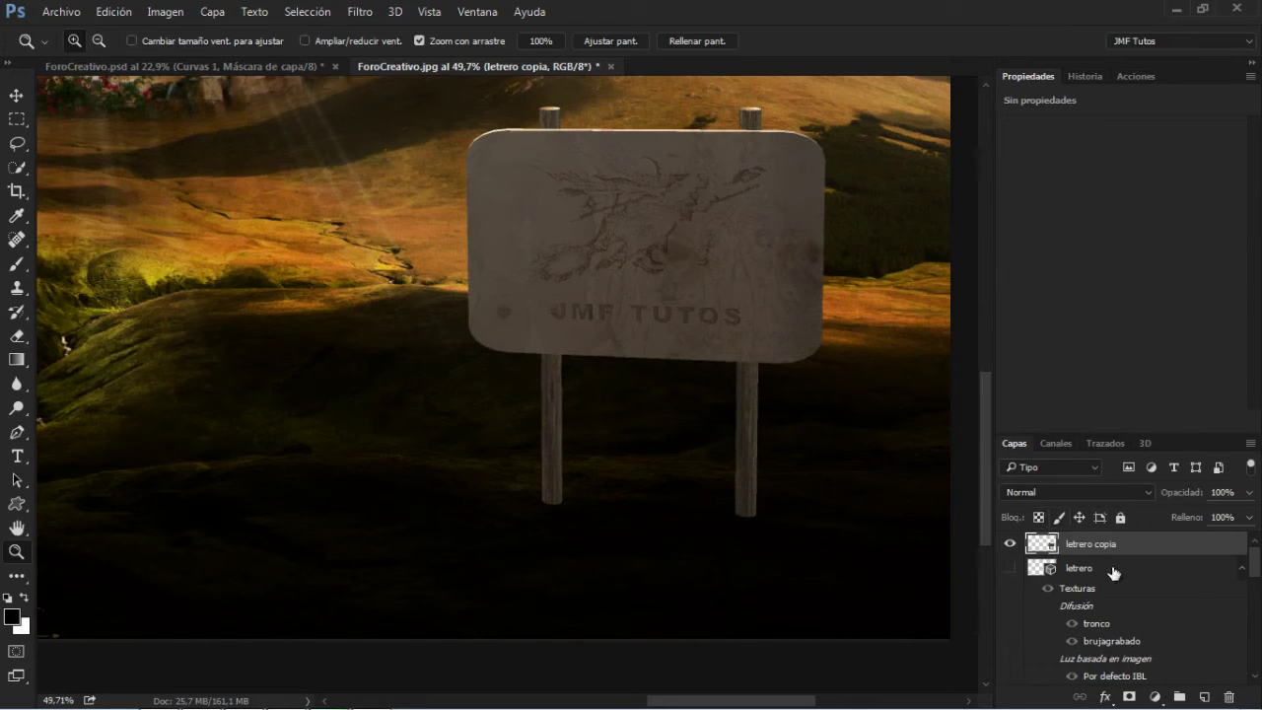
# - Add a layer mask to letrero copia and fade the bases of both posts with a soft 83 px black brush at 43% opacity
pyautogui.click(1238, 569)
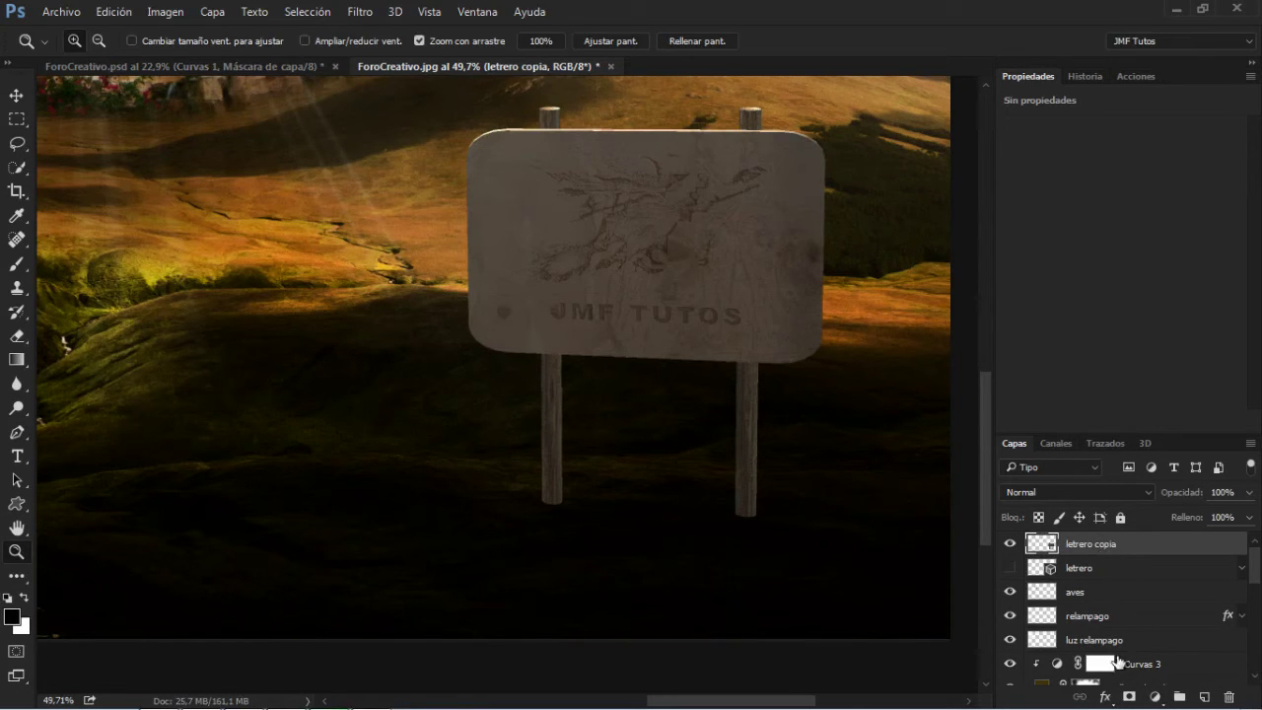
pyautogui.click(1129, 696)
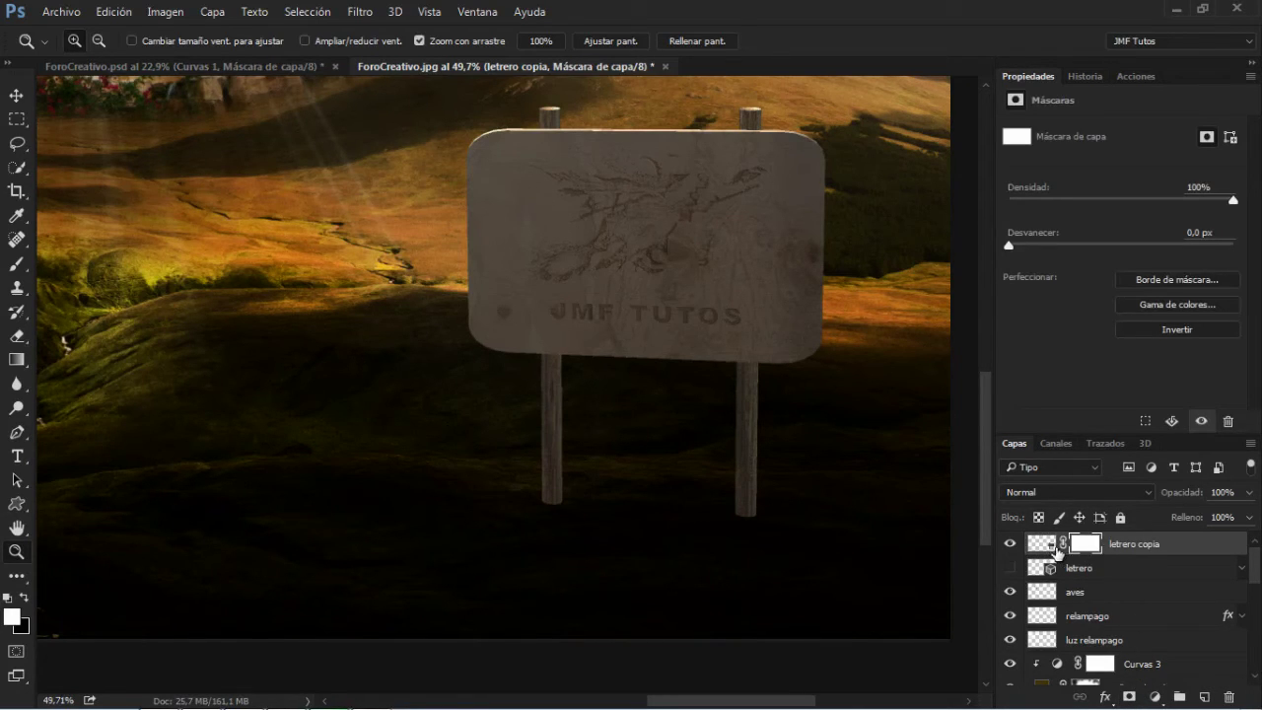
pyautogui.click(24, 596)
pyautogui.click(17, 263)
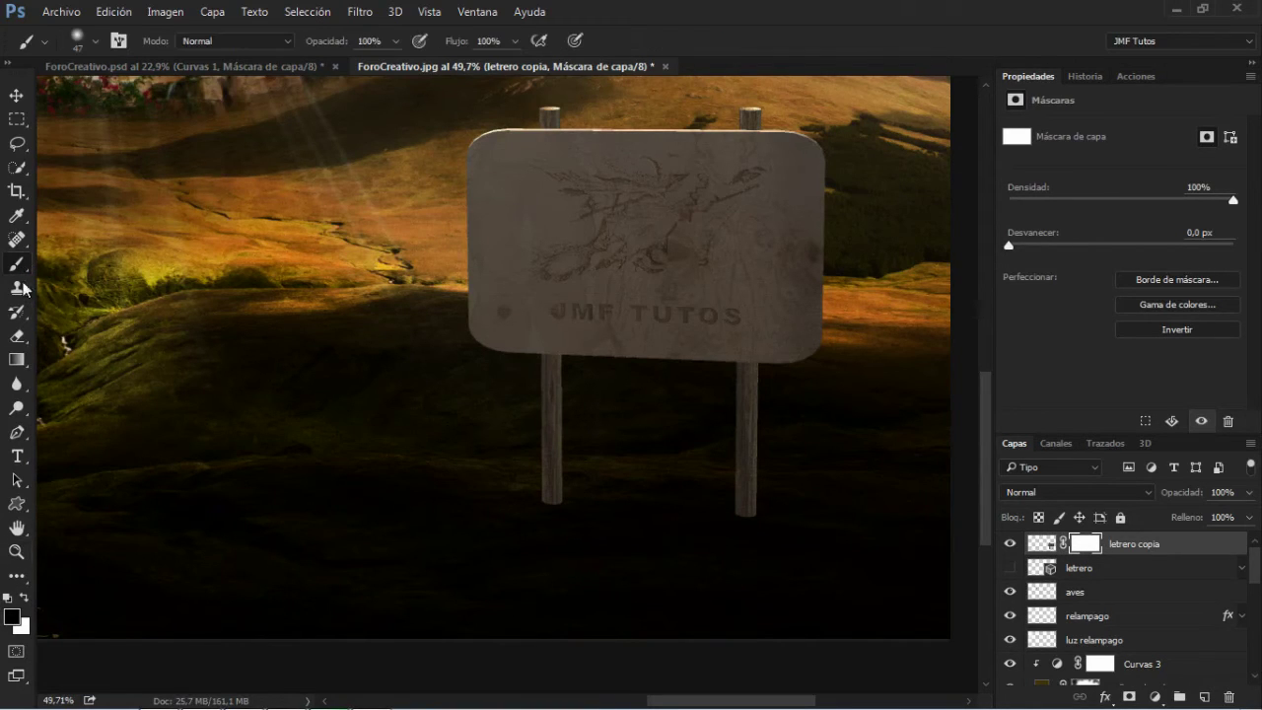
pyautogui.moveTo(550, 476); pyautogui.dragTo(566, 478)
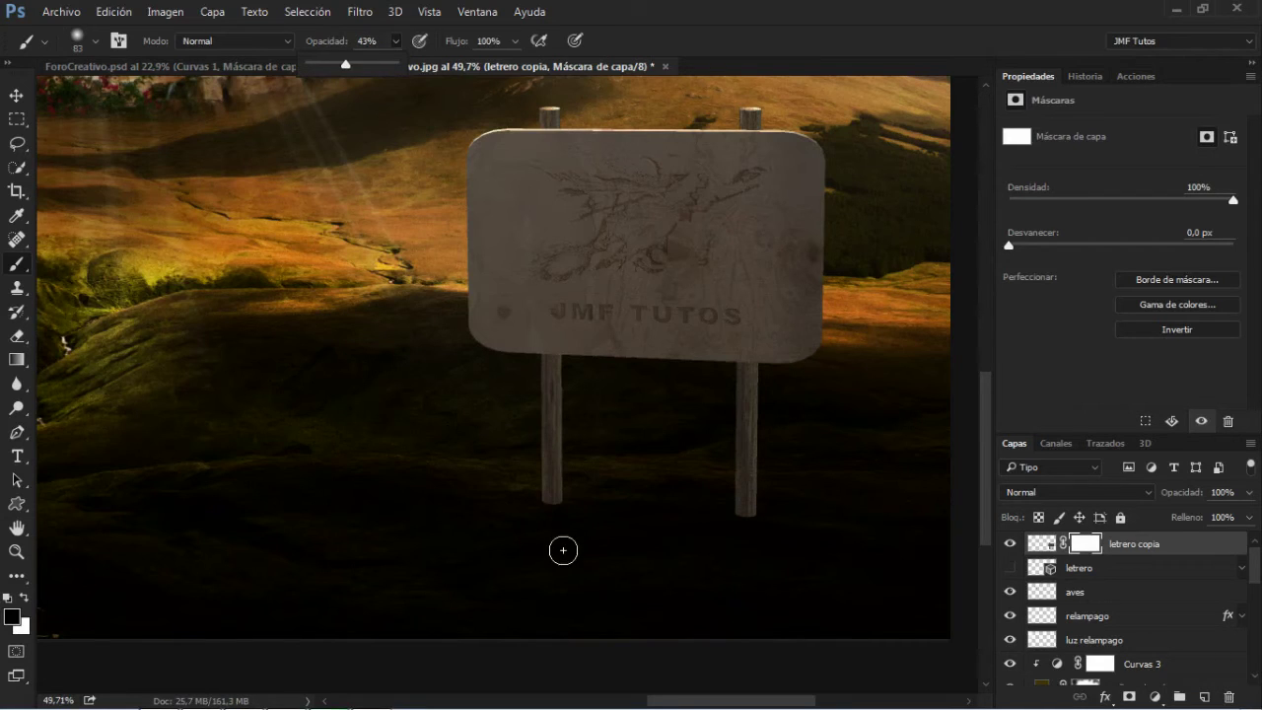
pyautogui.press('4')
pyautogui.press('3')
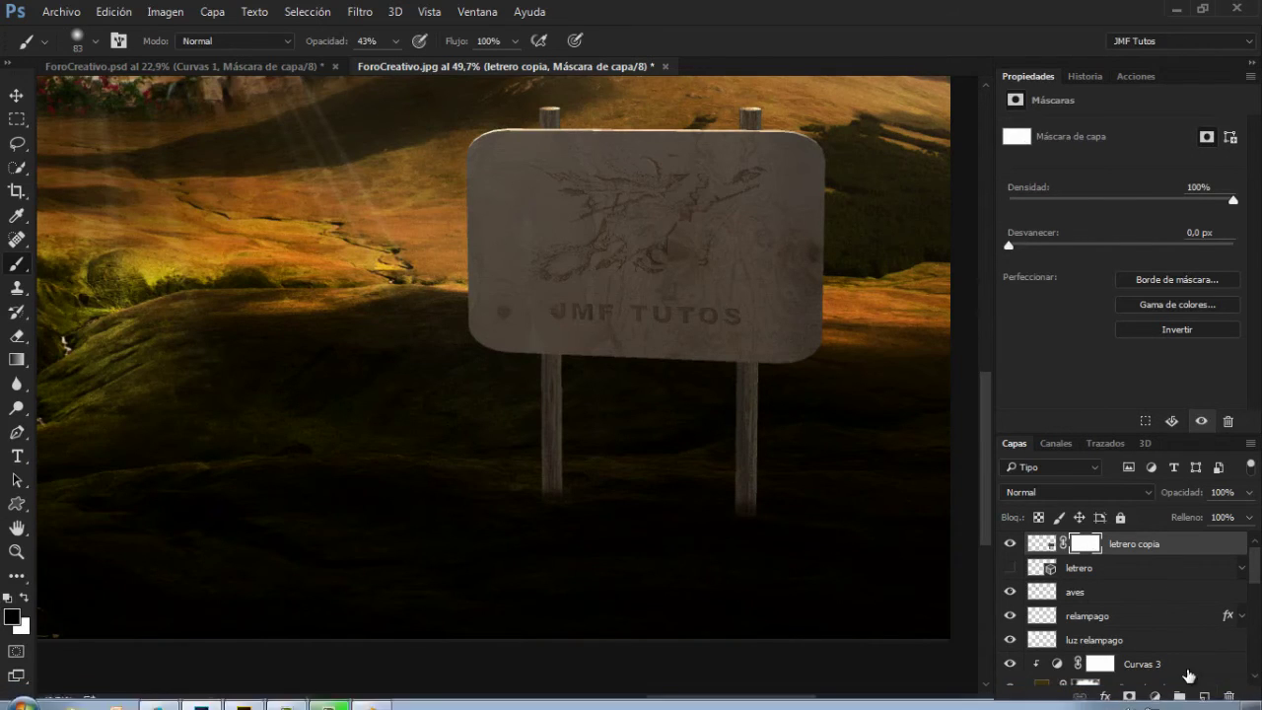
# - Create a new layer above letrero copia and make a small elliptical selection around the base of the sign's left post
pyautogui.click(1205, 696)
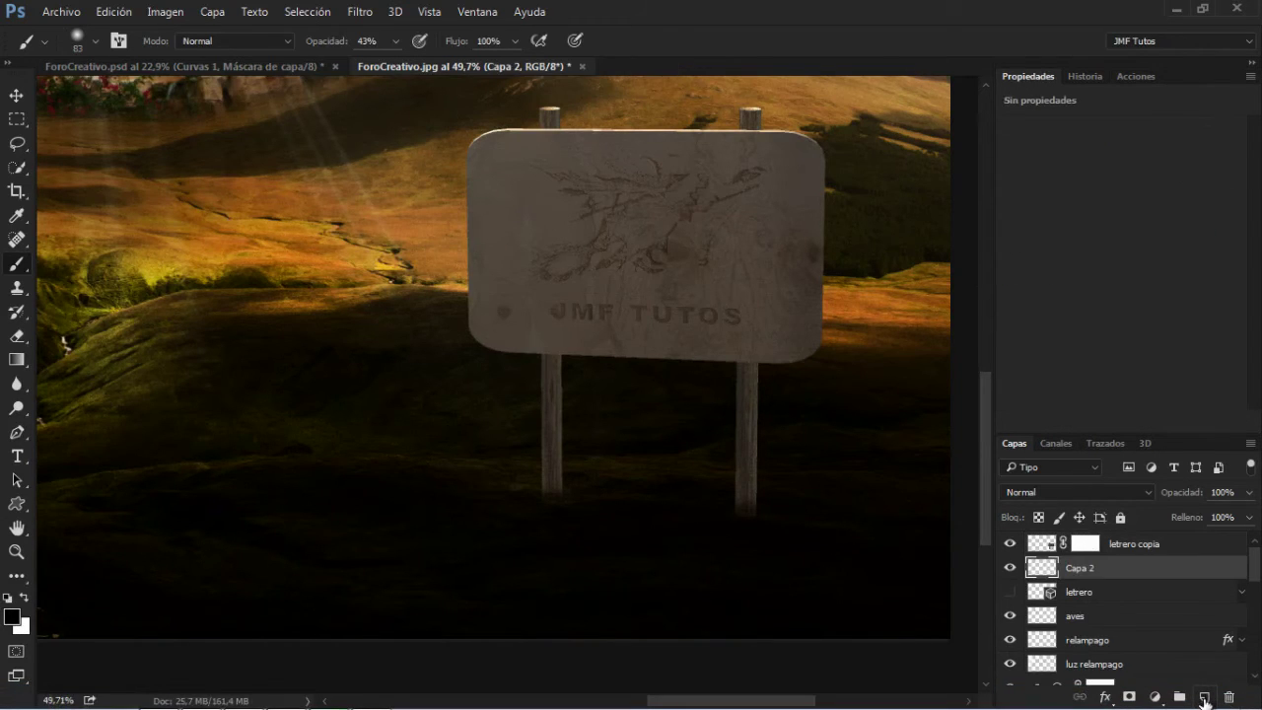
pyautogui.hotkey('ctrl', 'z')
pyautogui.click(1201, 696)
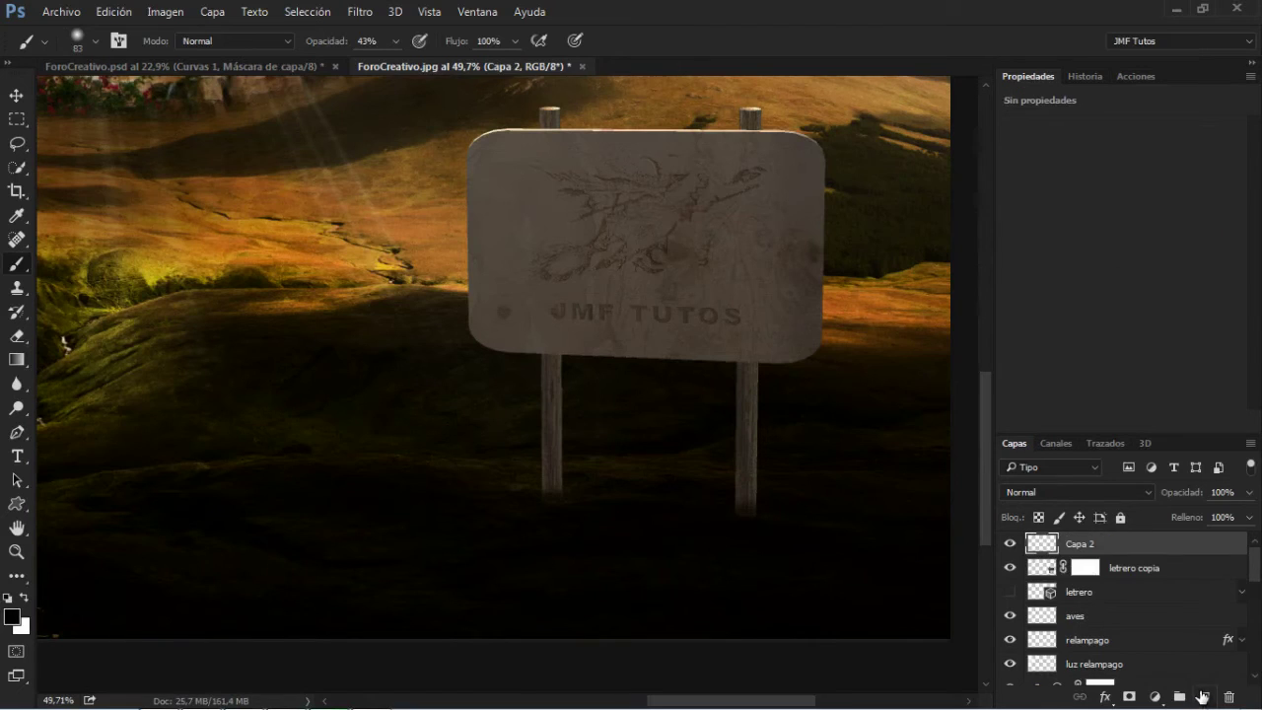
pyautogui.click(17, 119)
pyautogui.click(107, 137)
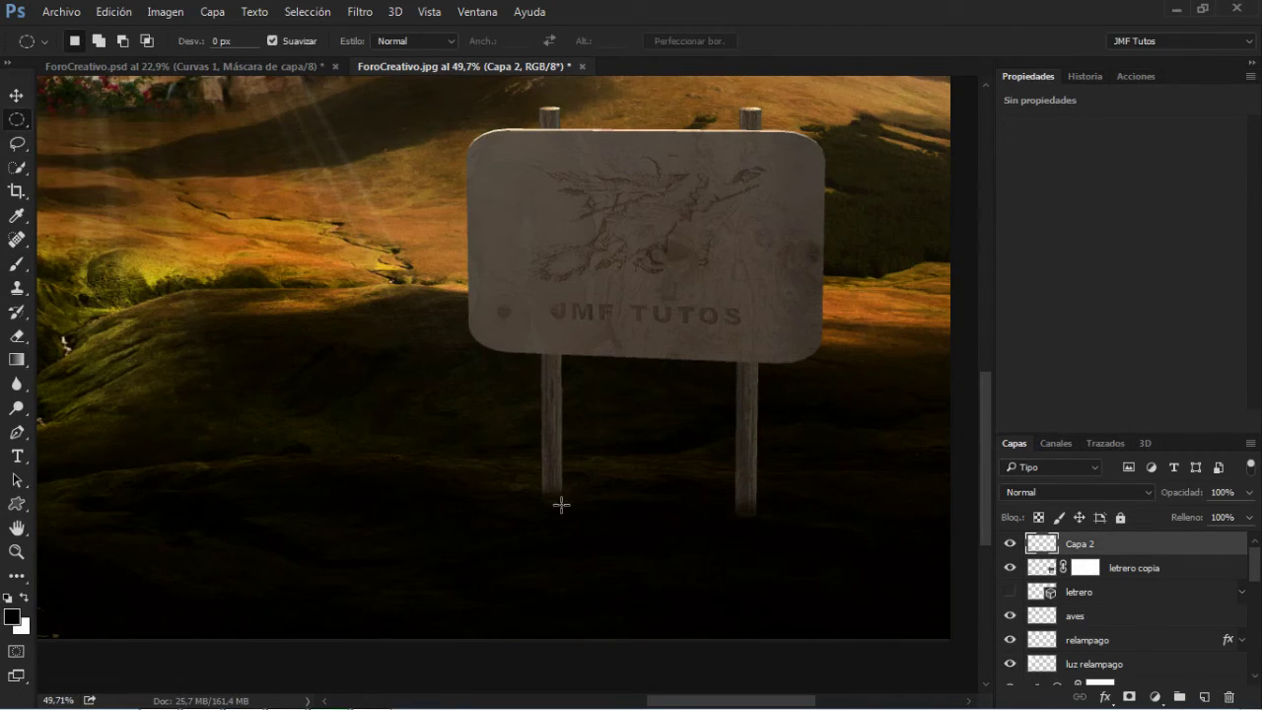
pyautogui.moveTo(539, 488); pyautogui.dragTo(566, 503)
# - Fill the elliptical selection with black at 100% opacity, deselect it, and move the ellipse slightly up over the left post's base
pyautogui.click(23, 360)
pyautogui.click(85, 375)
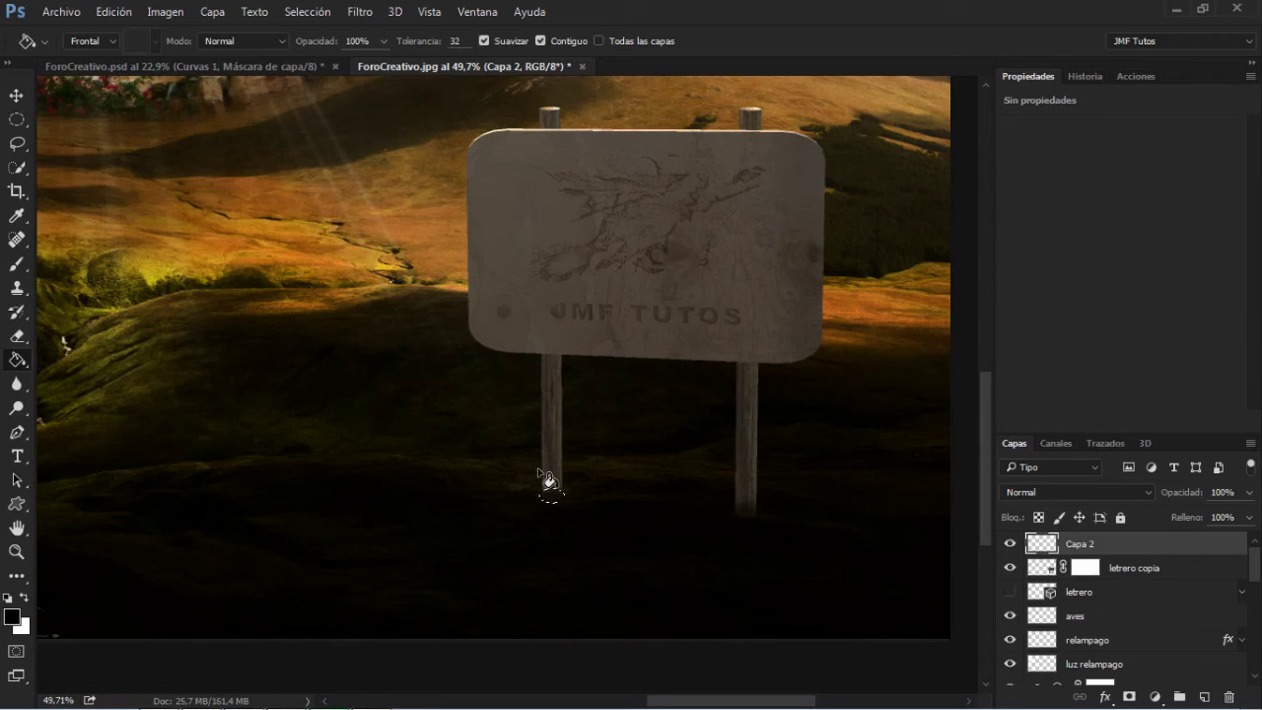
pyautogui.click(113, 11)
pyautogui.click(198, 260)
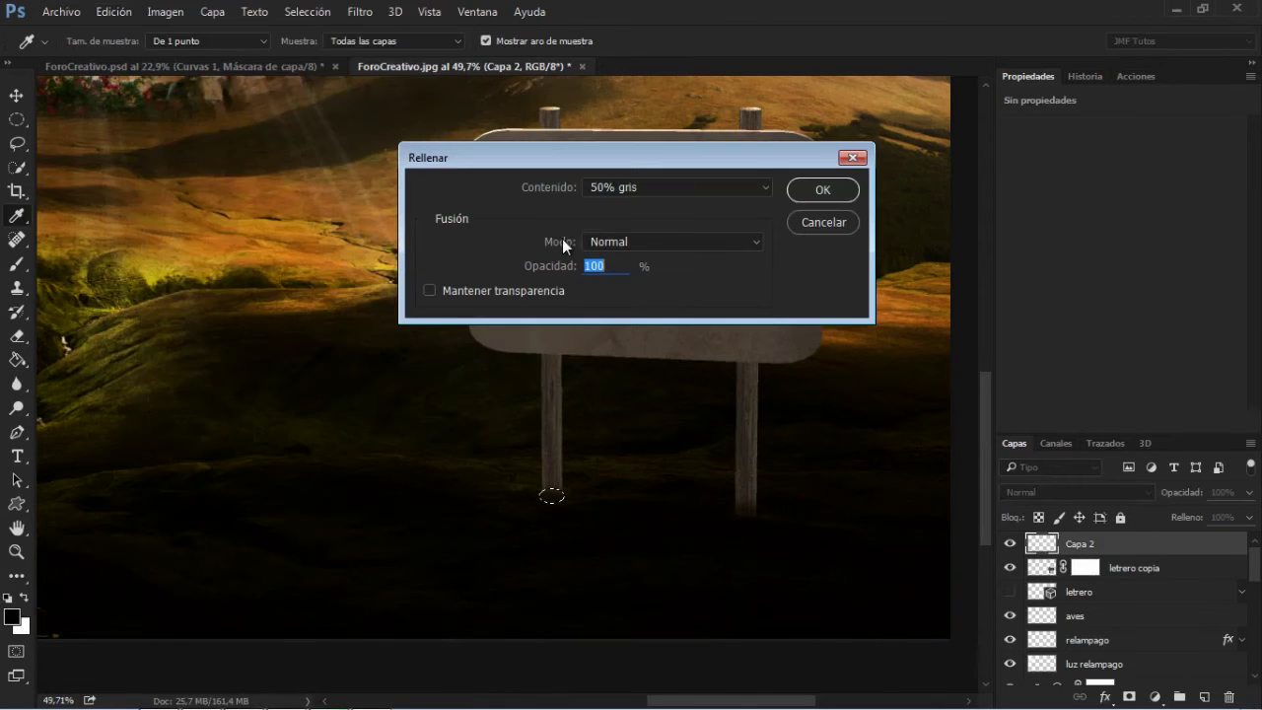
pyautogui.click(742, 184)
pyautogui.click(654, 306)
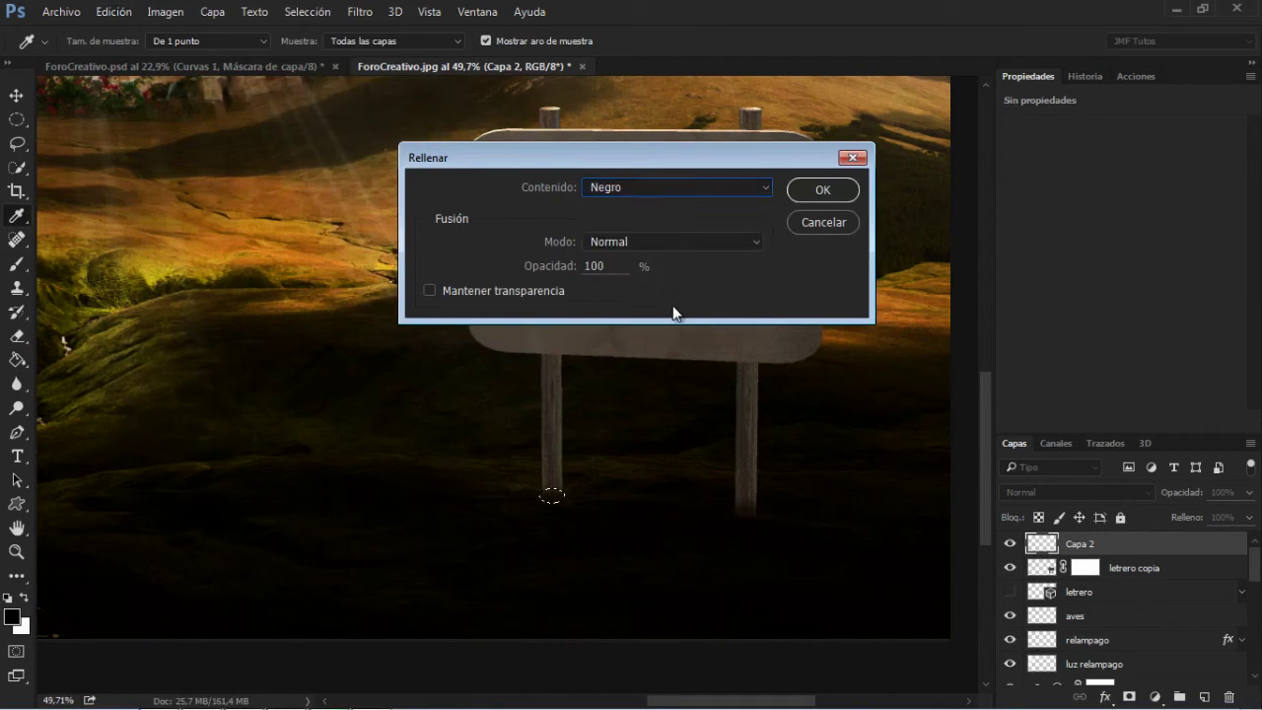
pyautogui.click(822, 191)
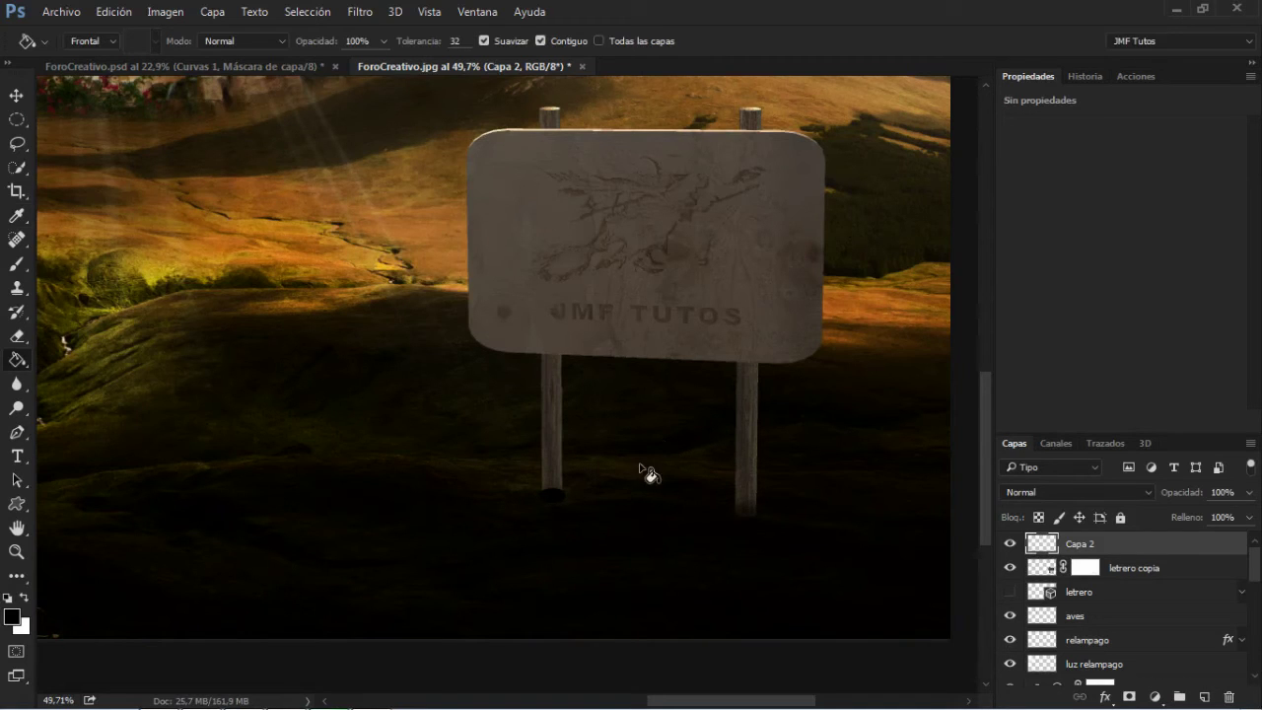
pyautogui.click(16, 96)
pyautogui.moveTo(556, 497); pyautogui.dragTo(558, 496)
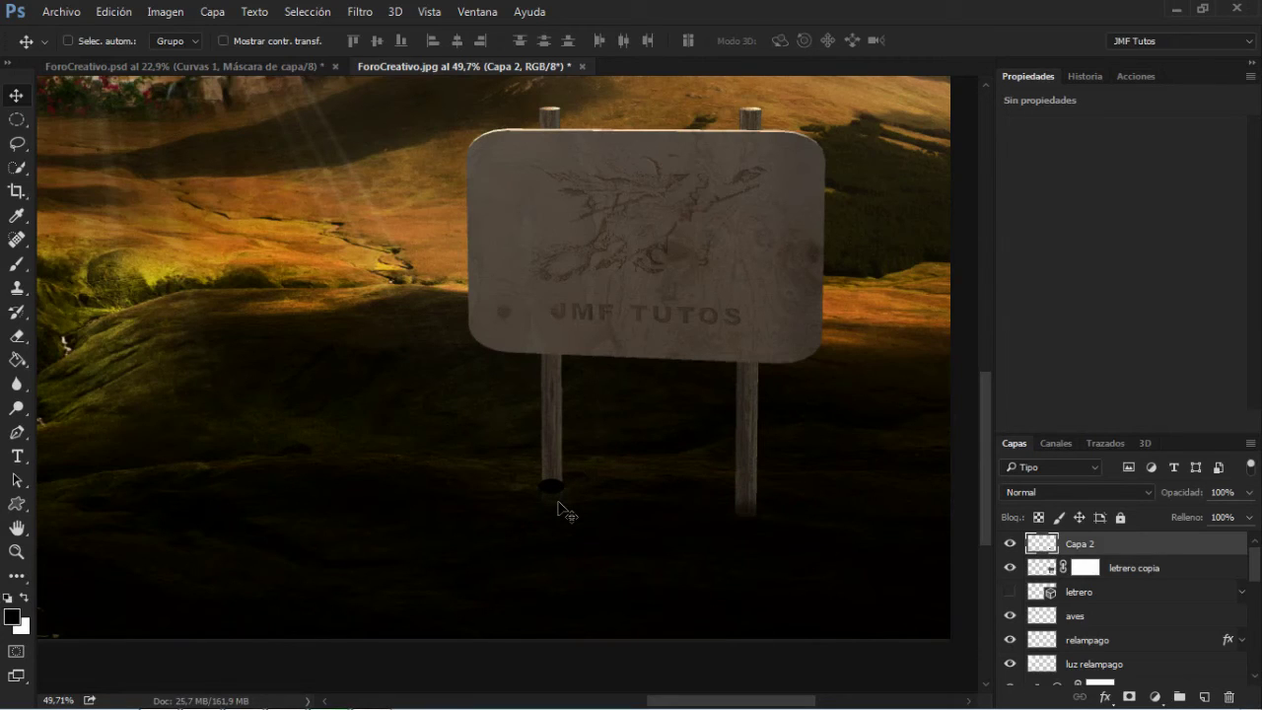
# - Add a layer mask to Capa 2 and soften the black ellipse at the left post's base with an 83 px black brush at 100% opacity
pyautogui.click(1127, 697)
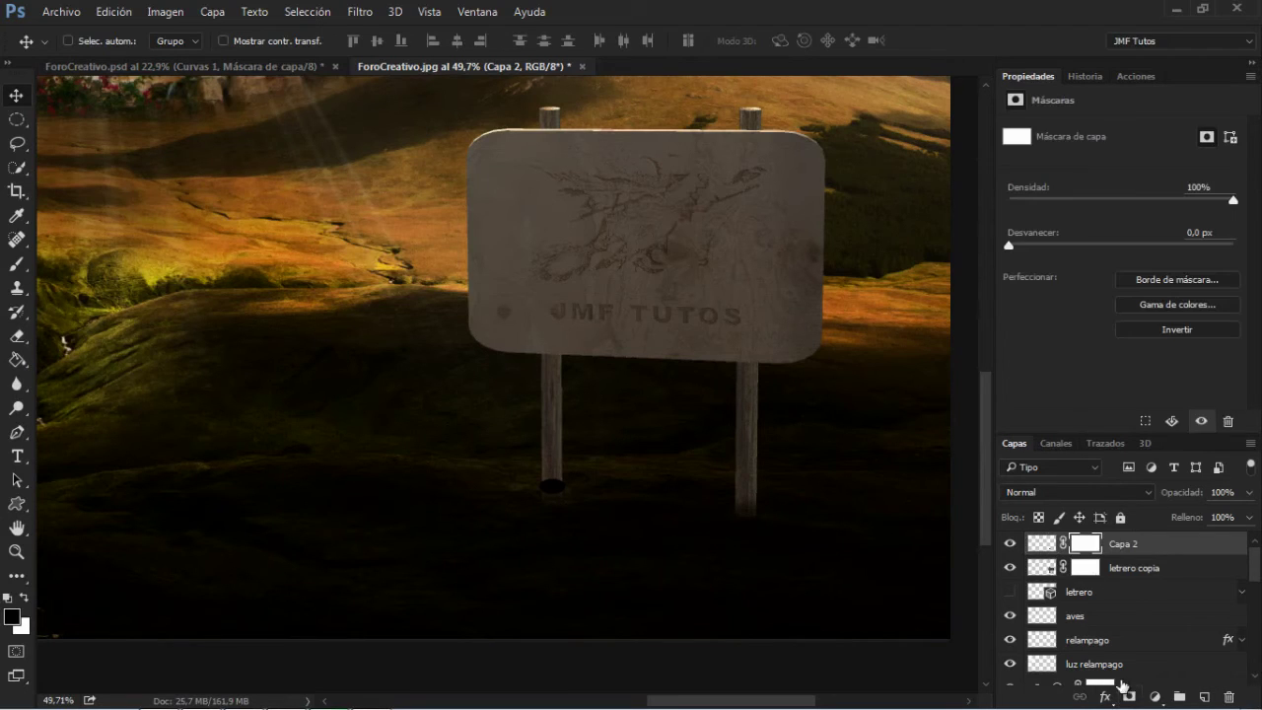
pyautogui.click(16, 264)
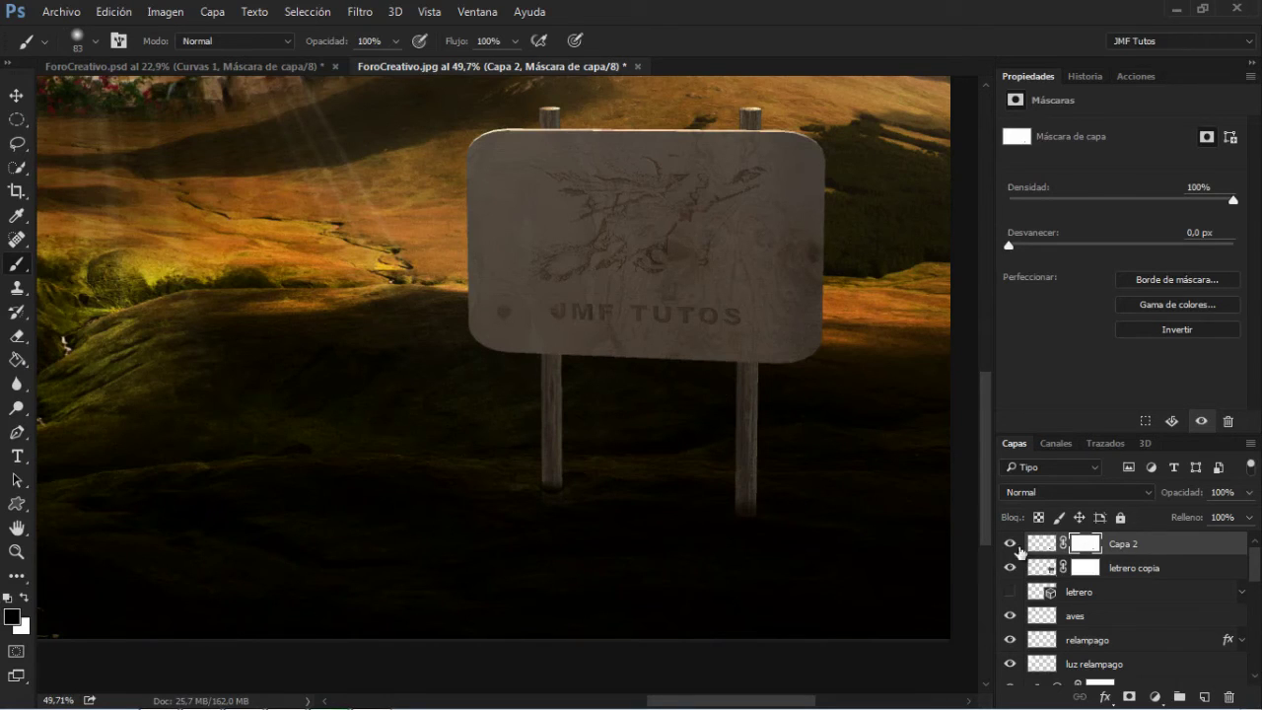
# - Add an outer glow effect to Capa 2 and set its colour to pale grey-blue dbe5e9
pyautogui.click(1110, 700)
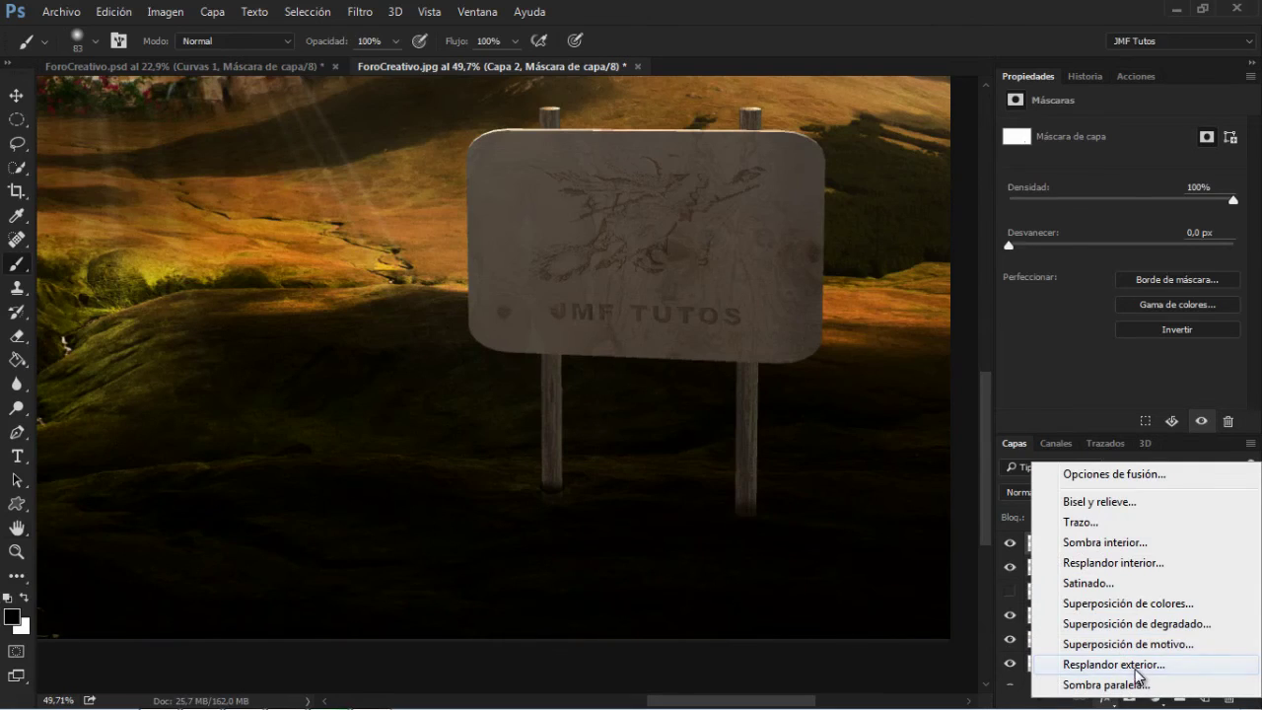
pyautogui.click(1136, 670)
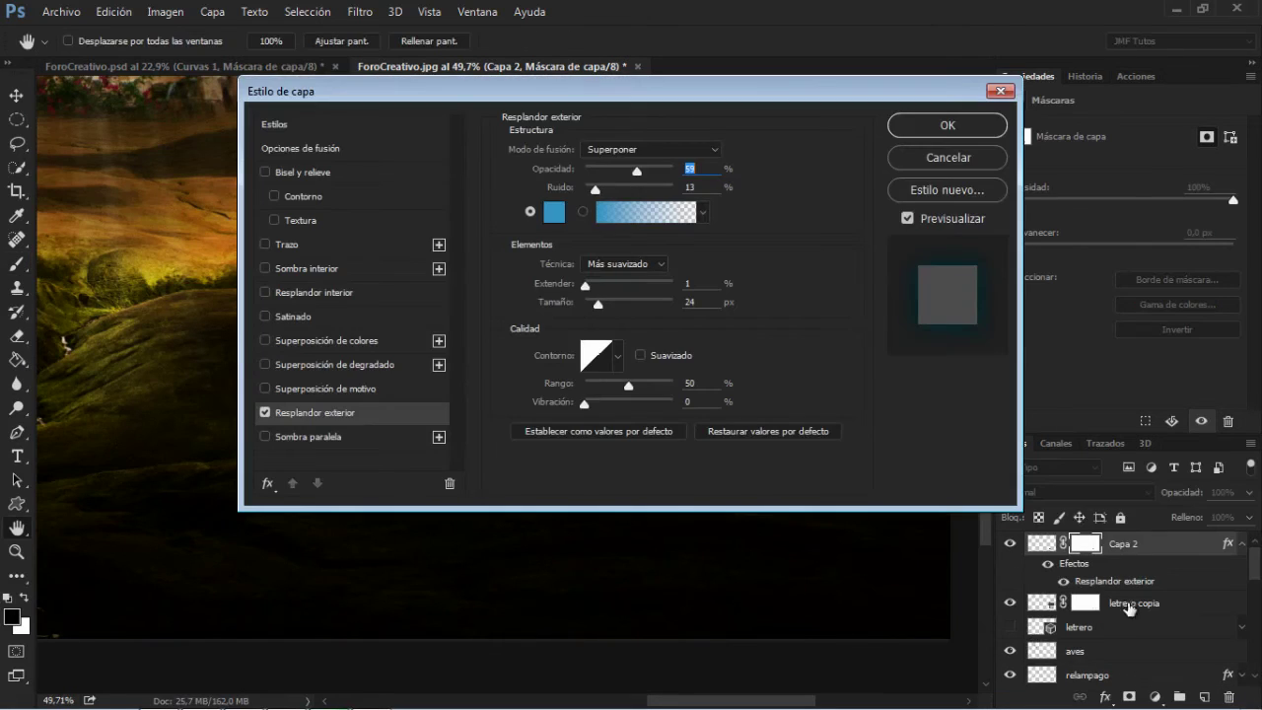
pyautogui.click(553, 211)
pyautogui.click(434, 187)
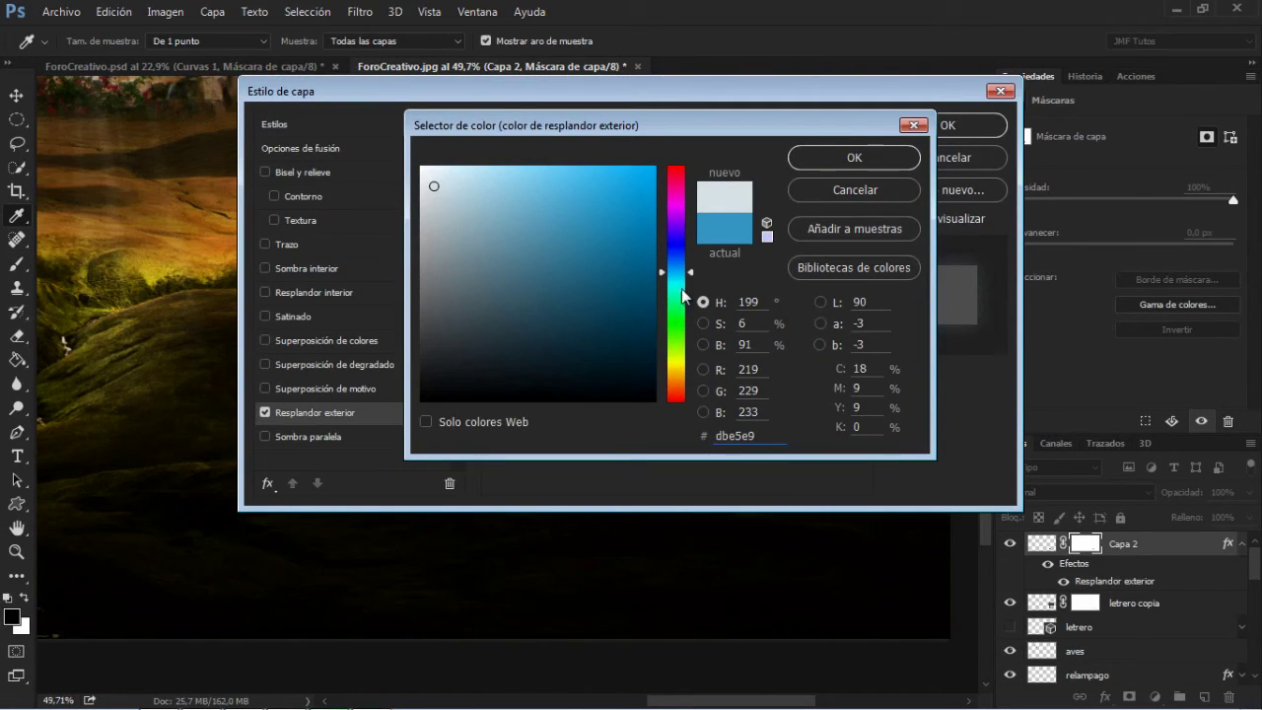
pyautogui.click(843, 159)
# - Set Capa 2's outer glow to 44% opacity, 18% noise, 4% spread and 16 px size, and apply it
pyautogui.moveTo(610, 94); pyautogui.dragTo(1118, 145)
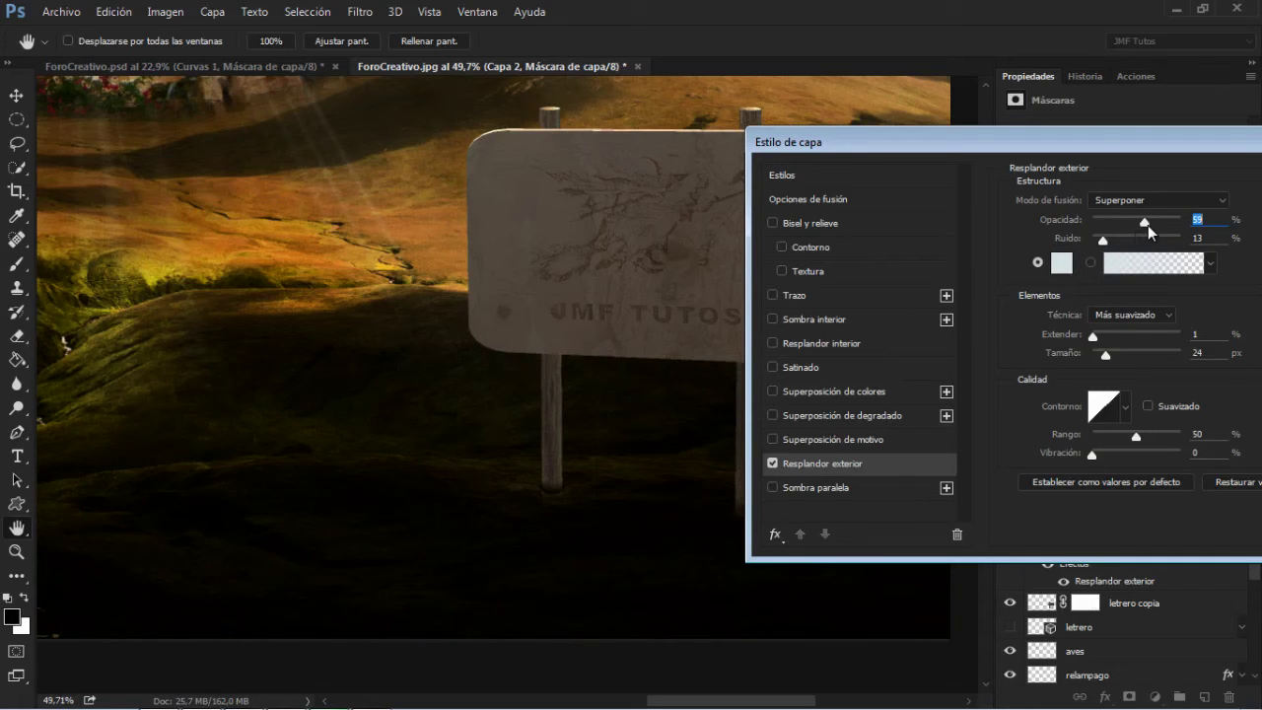
pyautogui.moveTo(1148, 225); pyautogui.dragTo(1104, 242)
pyautogui.moveTo(1093, 339)
pyautogui.mouseDown()
pyautogui.moveTo(1125, 357)
pyautogui.moveTo(1102, 357)
pyautogui.mouseUp()
pyautogui.moveTo(1182, 150); pyautogui.dragTo(865, 167)
pyautogui.click(1096, 197)
# - Reopen Capa 2's outer glow settings and raise the glow opacity to 64%
pyautogui.press('b')
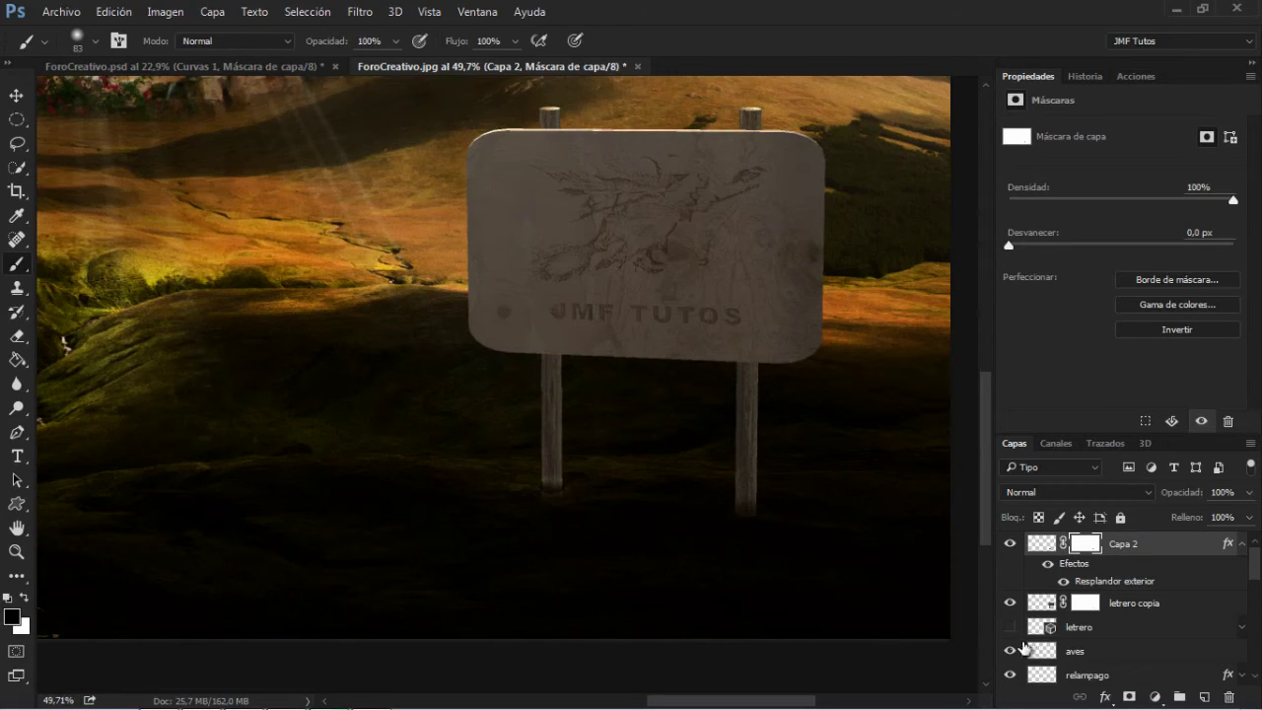
pyautogui.click(1084, 603)
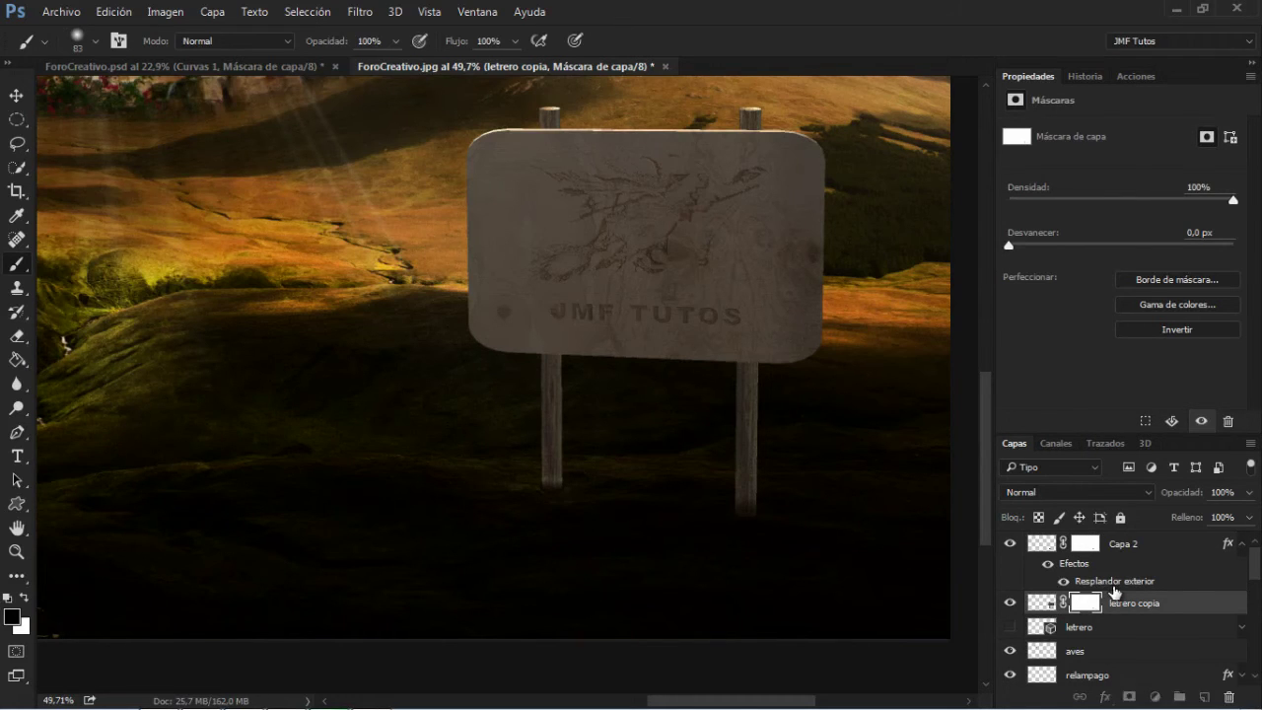
pyautogui.doubleClick(1109, 583)
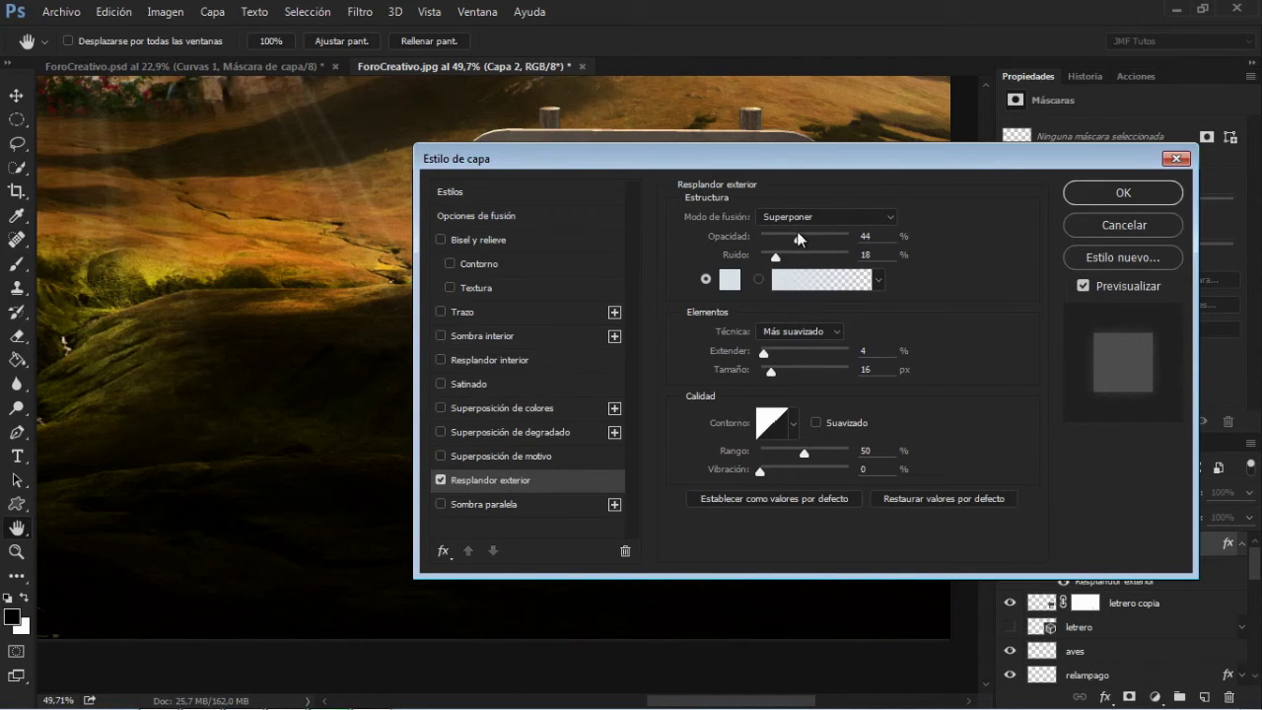
pyautogui.moveTo(803, 245); pyautogui.dragTo(820, 246)
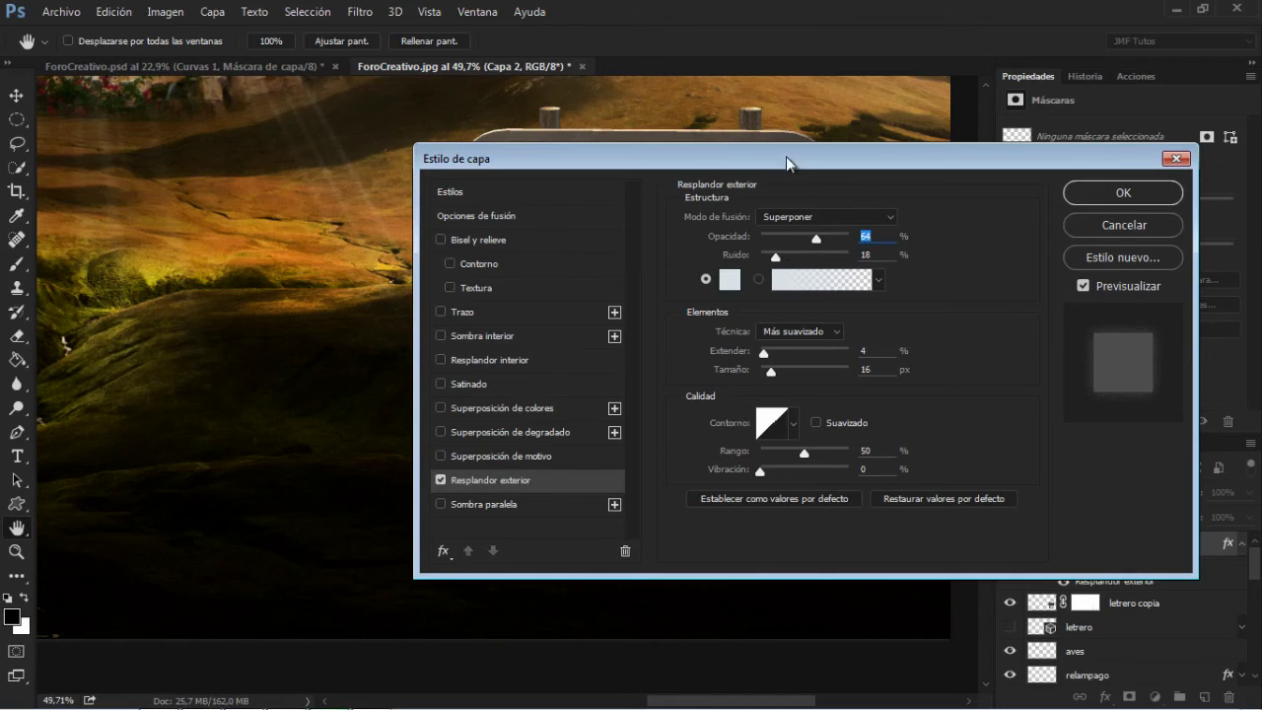
pyautogui.moveTo(782, 166); pyautogui.dragTo(877, 156)
pyautogui.click(1212, 189)
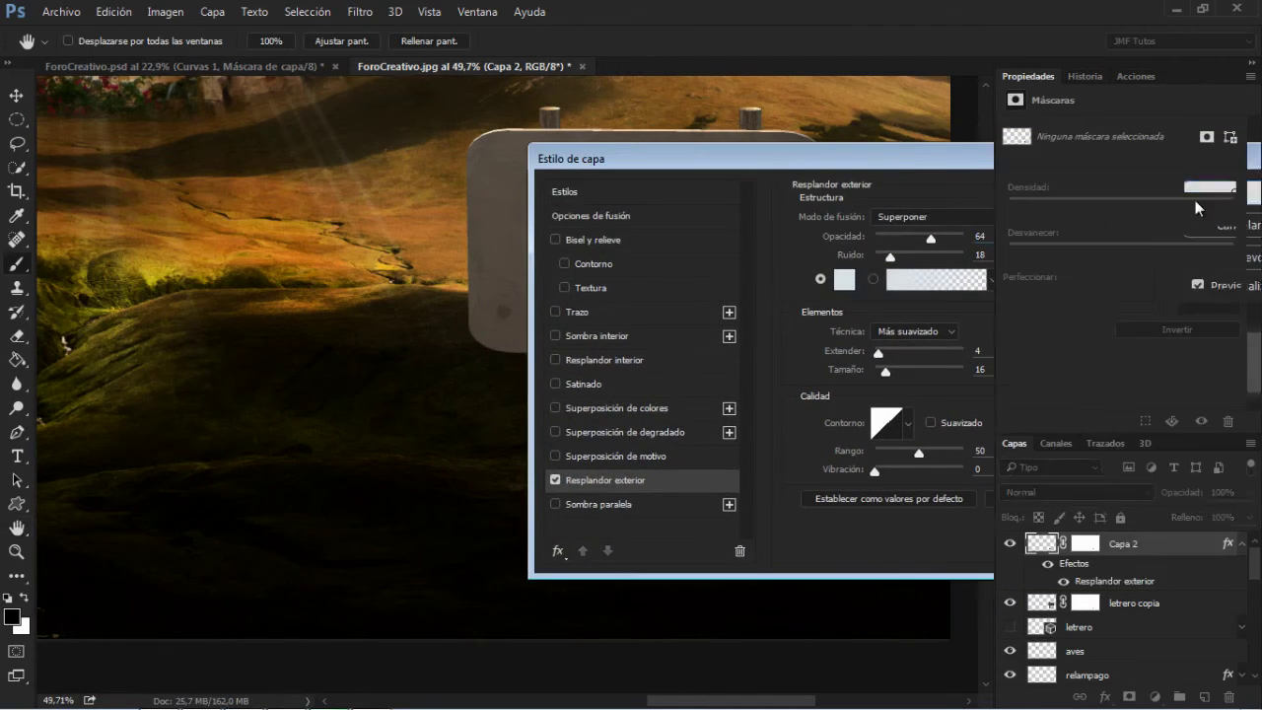
# - Convert Capa 2's outer glow effect into its own separate layer
pyautogui.rightClick(1118, 576)
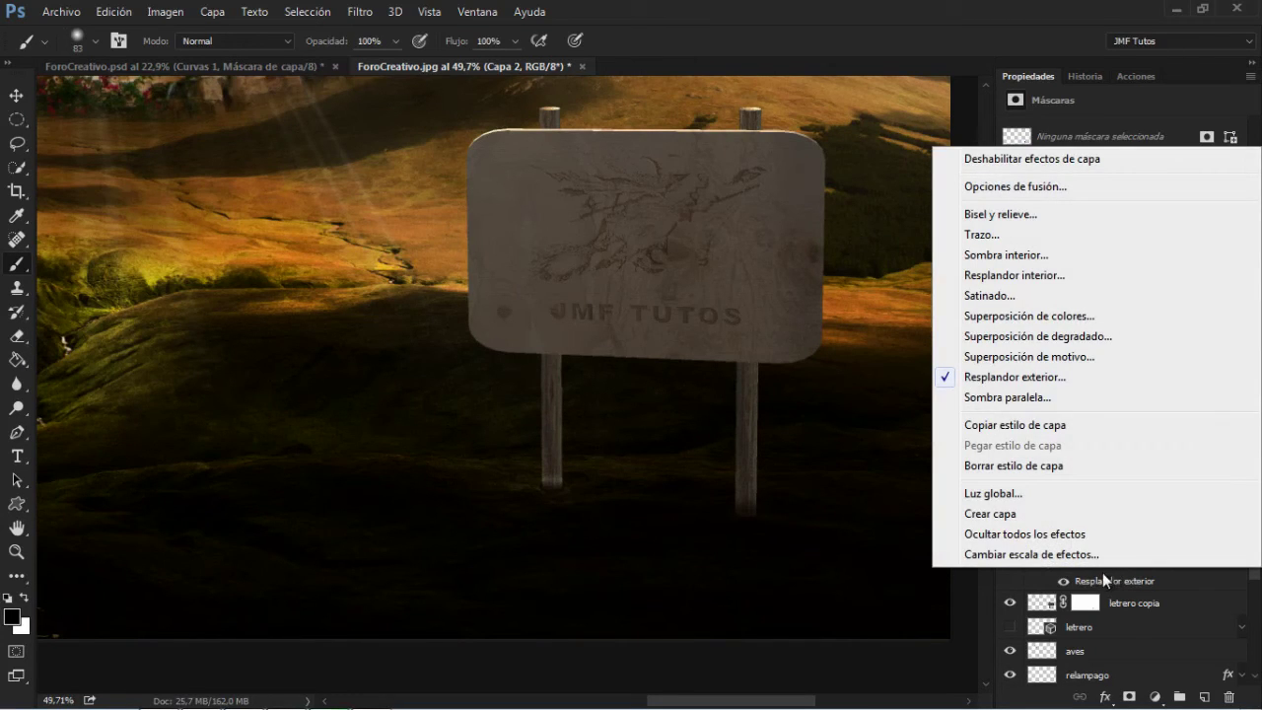
pyautogui.click(1151, 572)
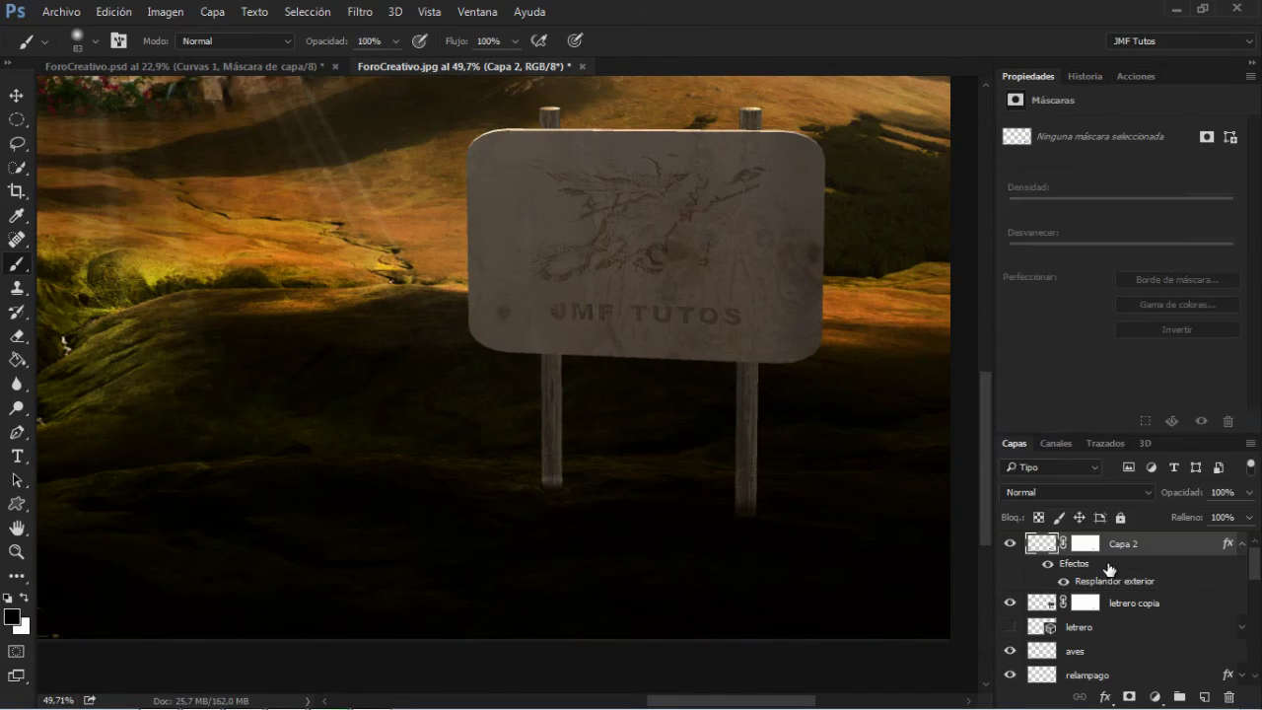
pyautogui.rightClick(1117, 577)
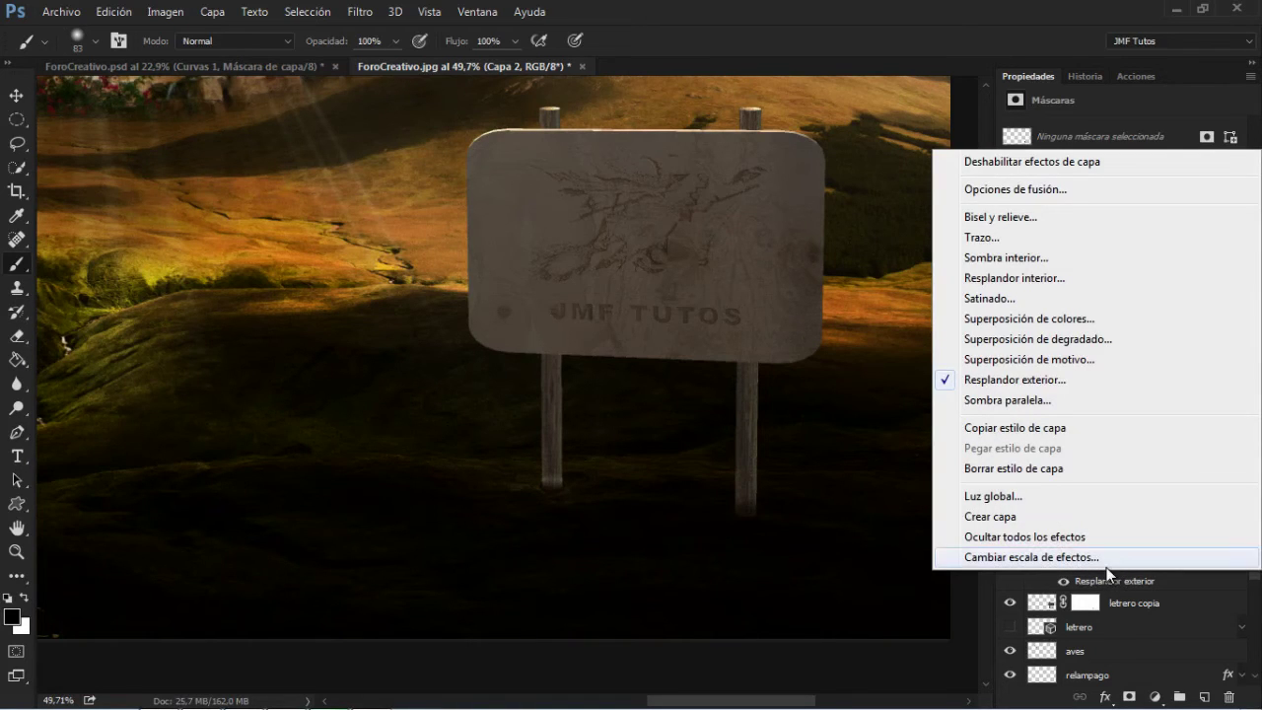
pyautogui.click(1061, 519)
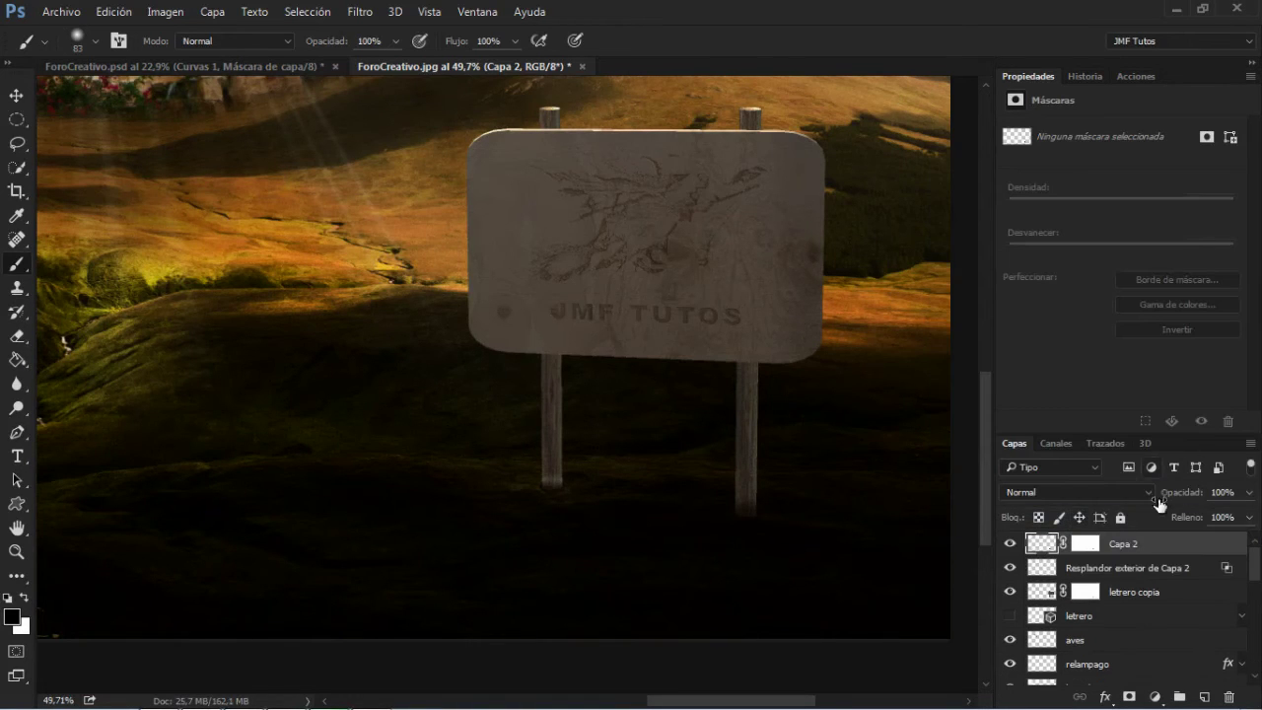
# - Add a layer mask to the separated glow layer and paint out the glow over the left post with a hard 26 px black brush
pyautogui.click(1143, 571)
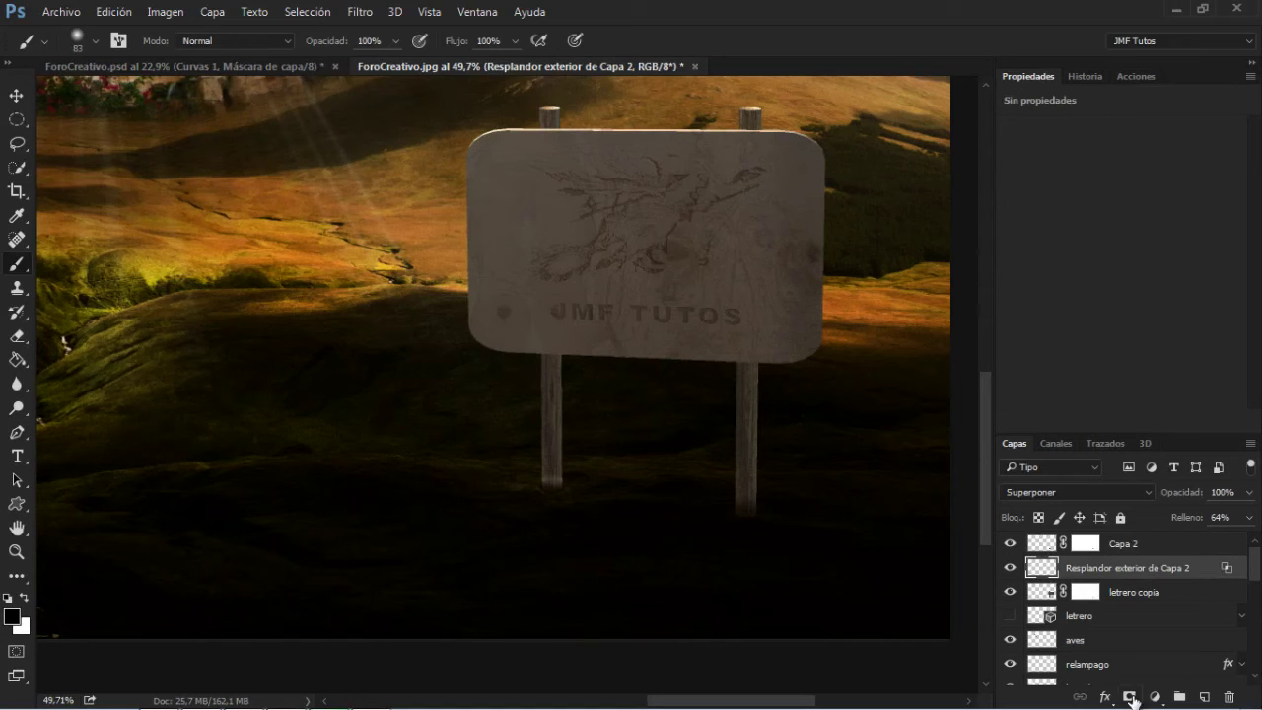
pyautogui.click(1129, 697)
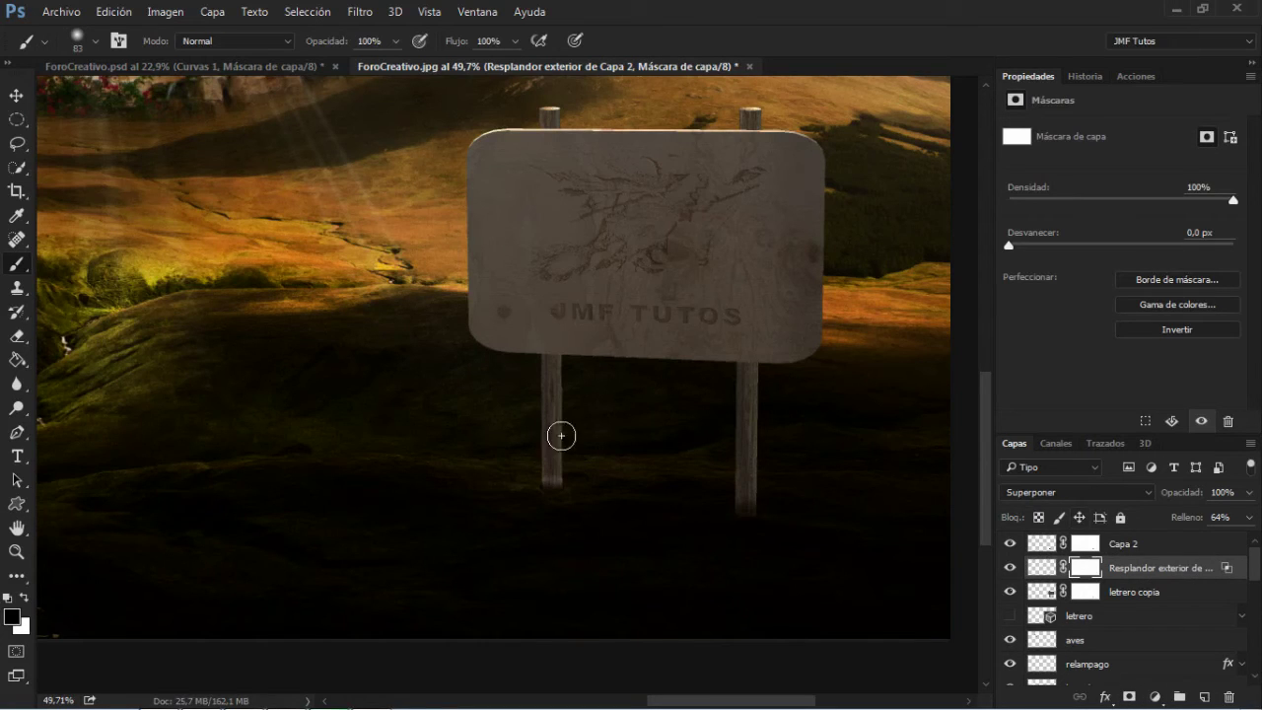
pyautogui.moveTo(585, 405); pyautogui.dragTo(571, 405)
pyautogui.rightClick(585, 405)
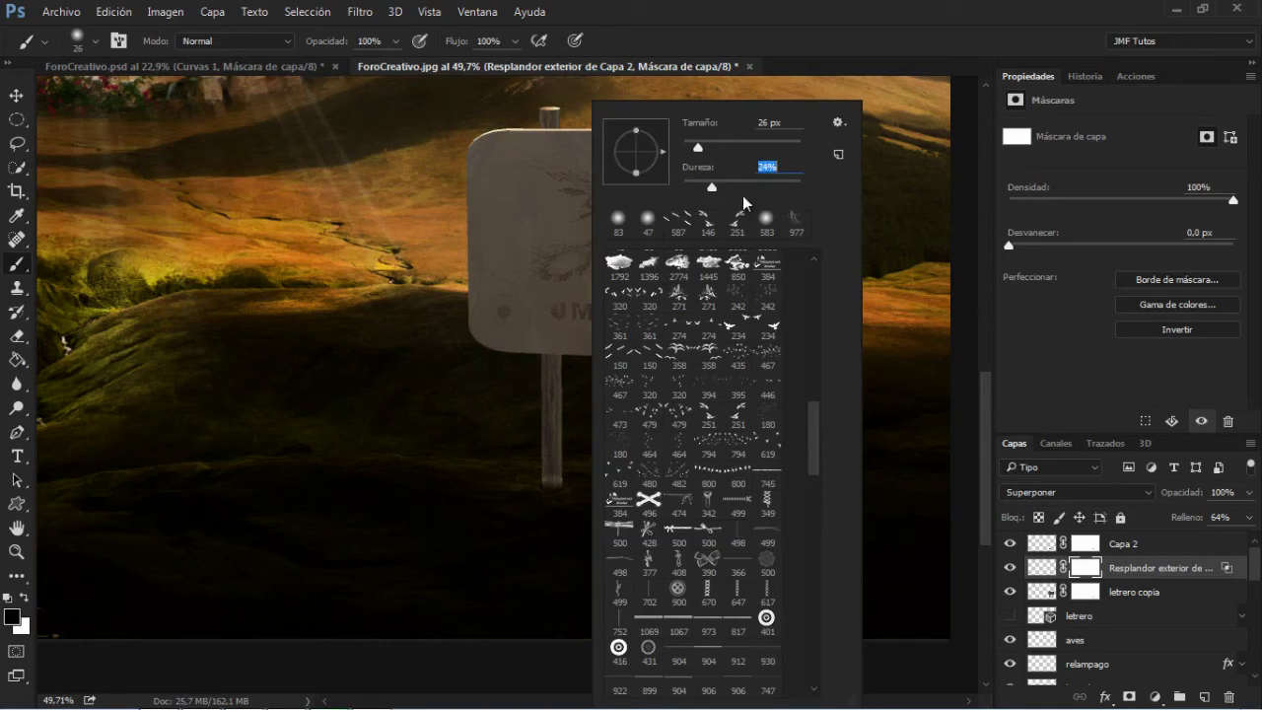
pyautogui.moveTo(742, 197); pyautogui.dragTo(898, 181)
pyautogui.click(841, 18)
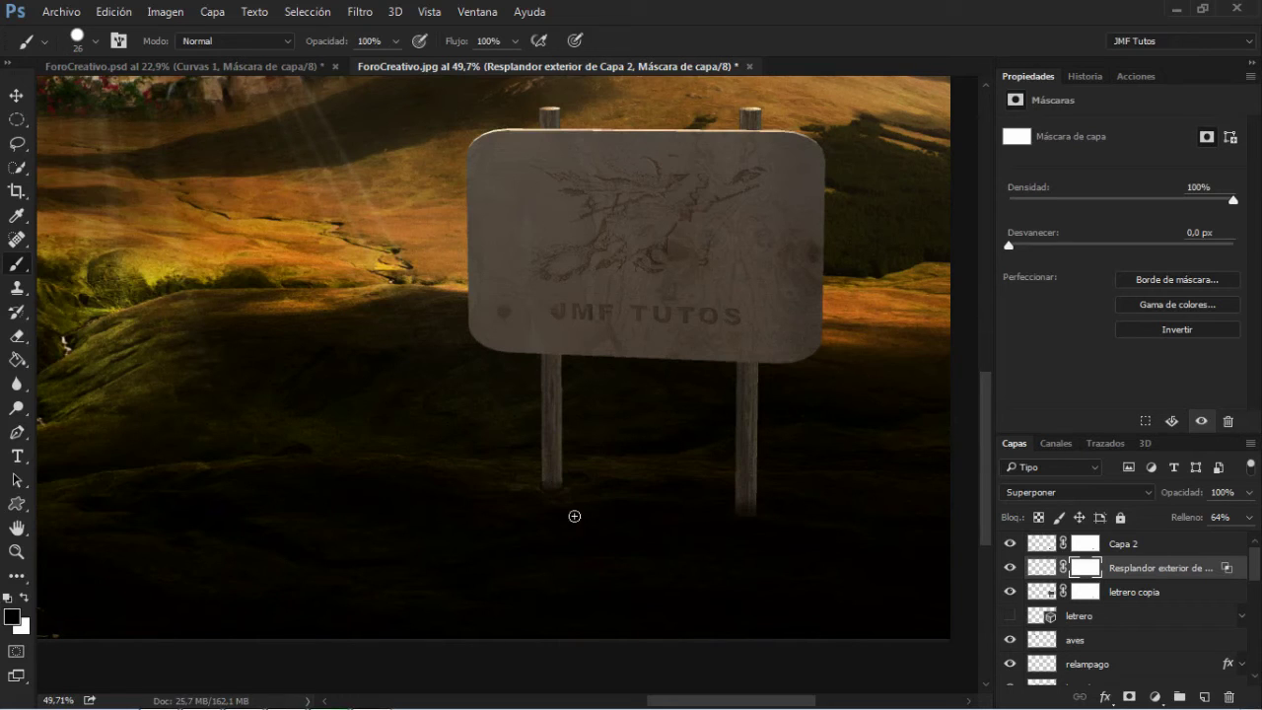
# - Make Capa 2 the active layer and draw a small elliptical selection around the base of the sign's right post
pyautogui.click(16, 551)
pyautogui.moveTo(597, 473); pyautogui.dragTo(582, 546)
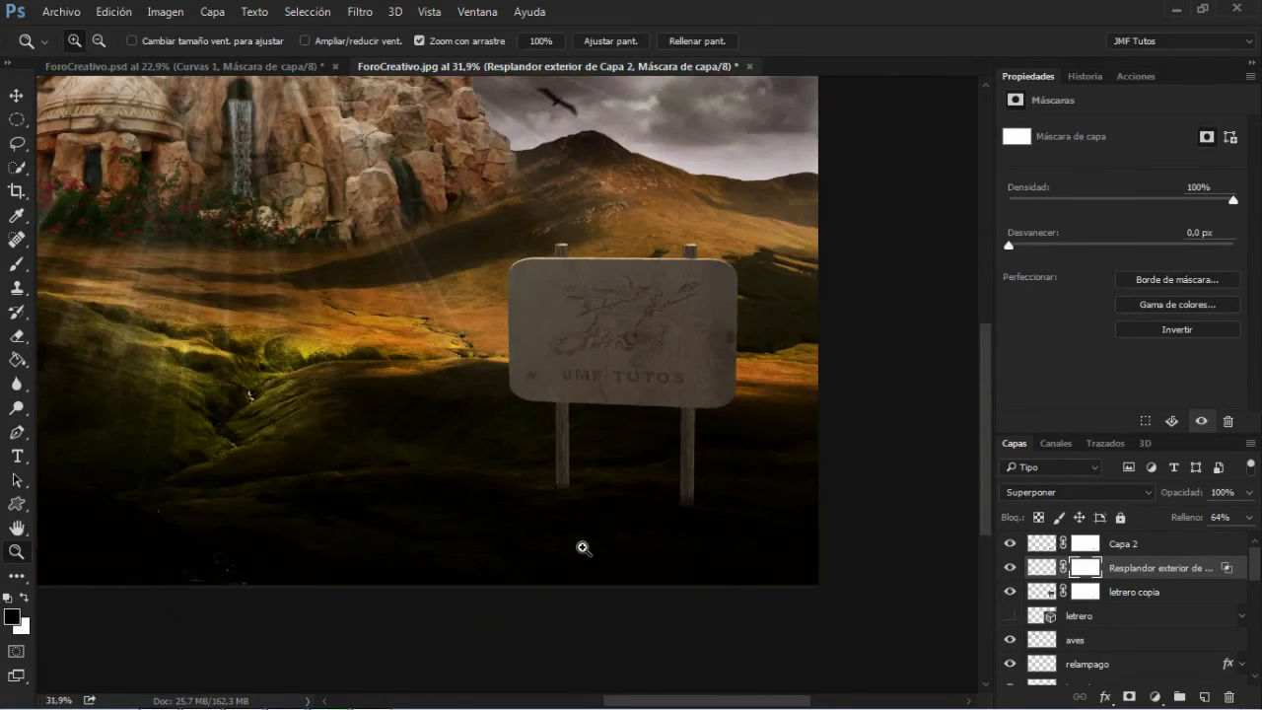
pyautogui.click(1128, 548)
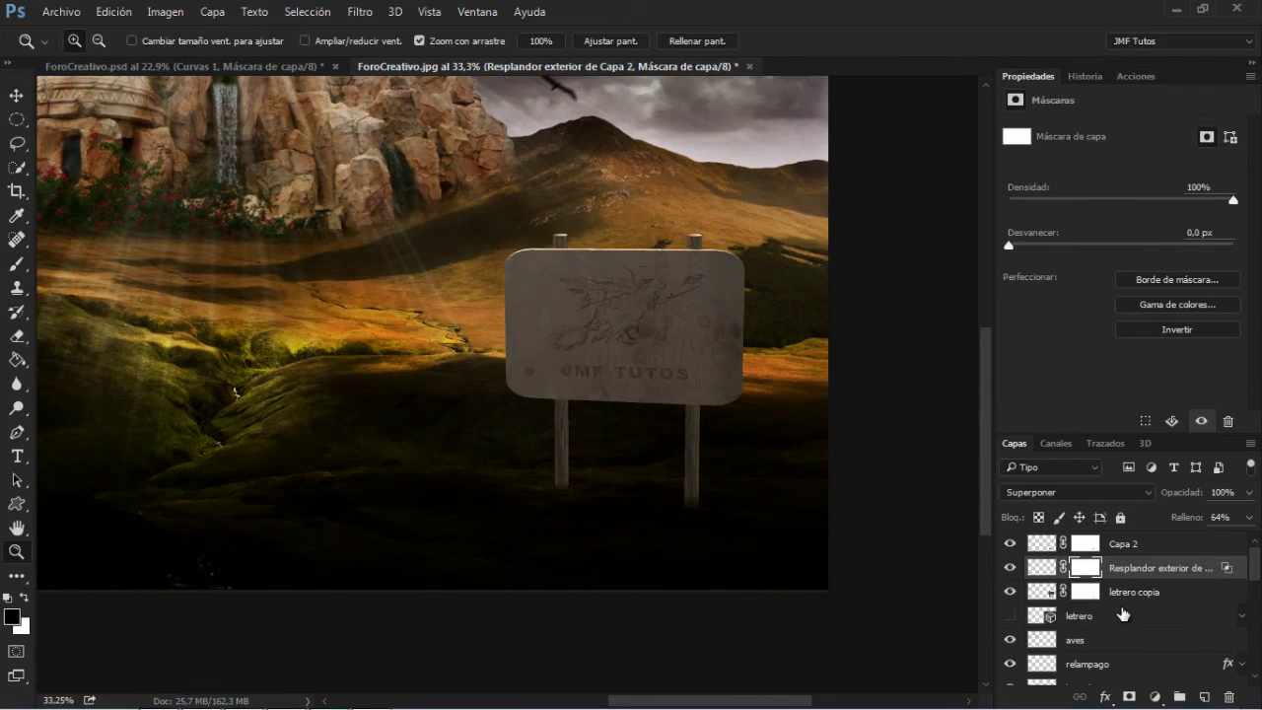
pyautogui.hotkey('ctrl', '0')
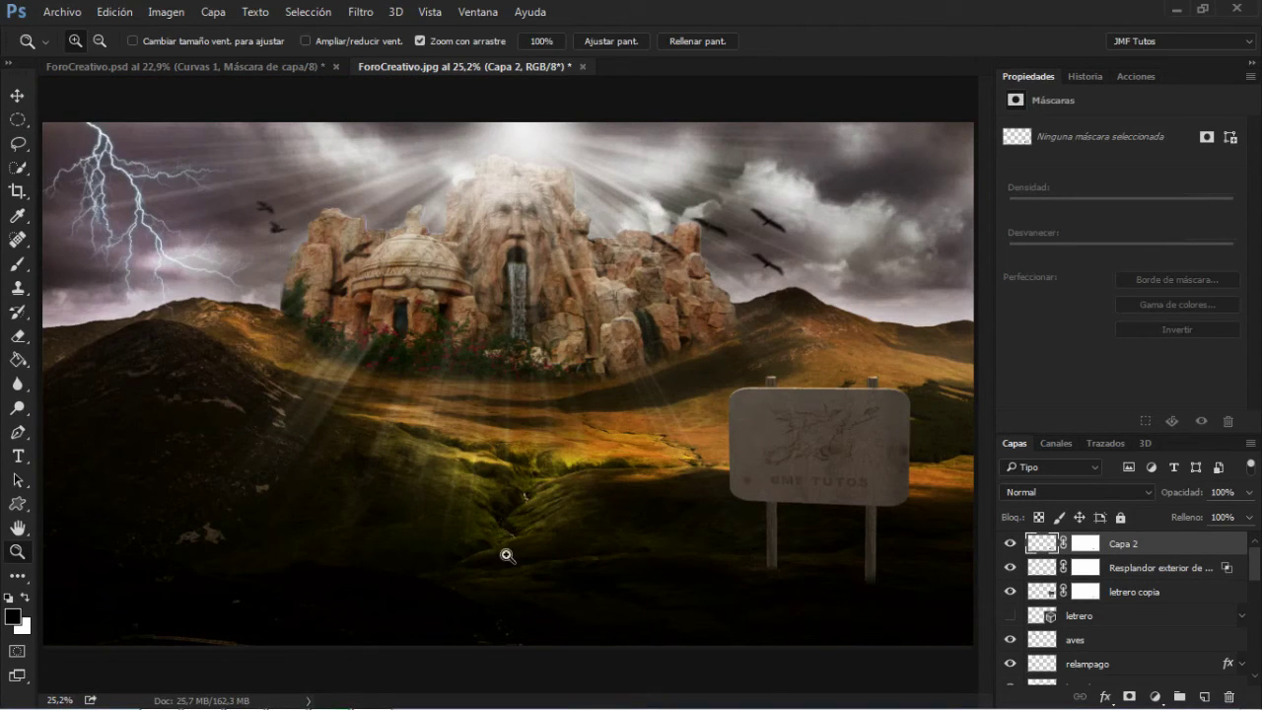
pyautogui.moveTo(897, 557); pyautogui.dragTo(916, 523)
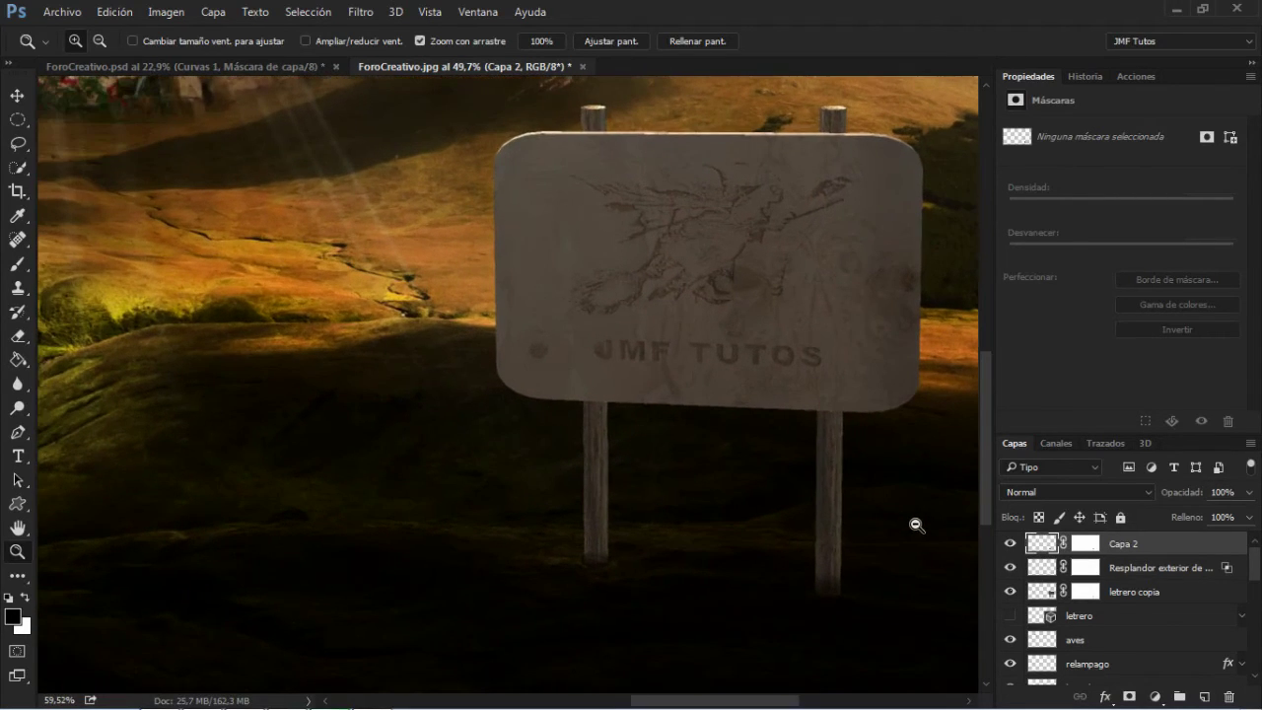
pyautogui.click(18, 119)
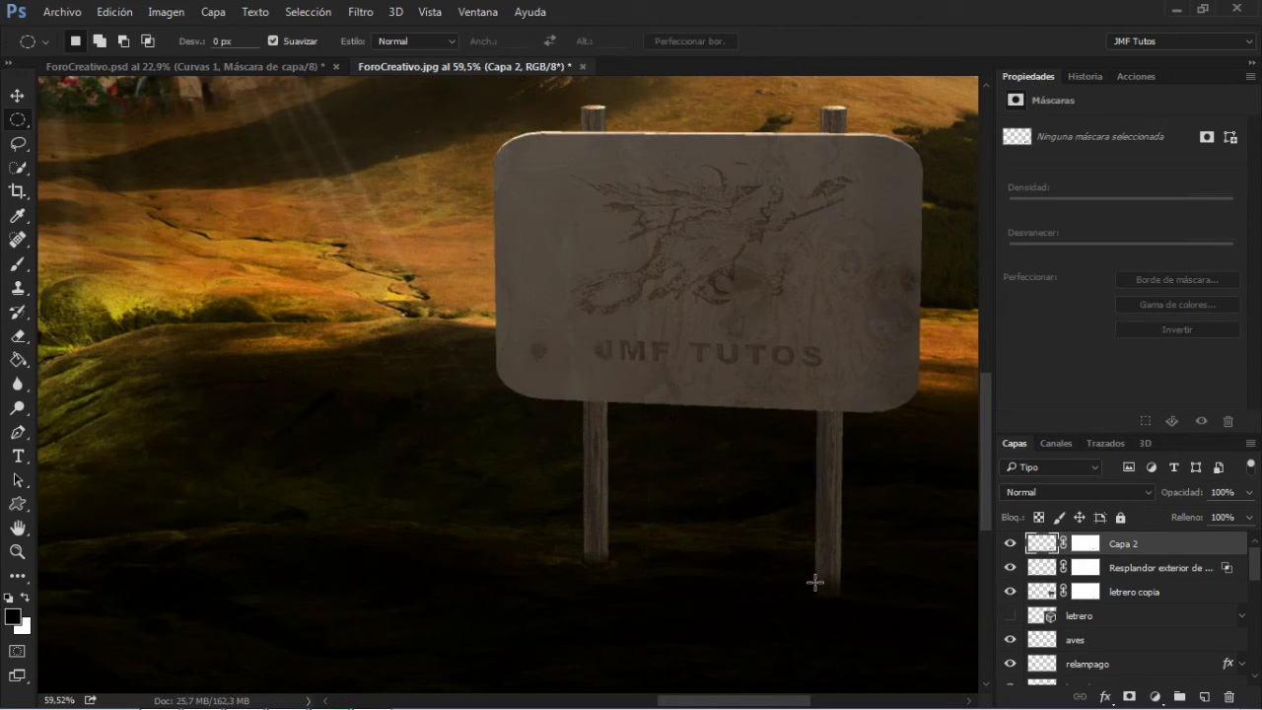
pyautogui.moveTo(814, 583); pyautogui.dragTo(841, 597)
# - Try filling the right post's ellipse with black on Capa 2 and scaling the layer's content to about 102%
pyautogui.click(117, 12)
pyautogui.click(220, 267)
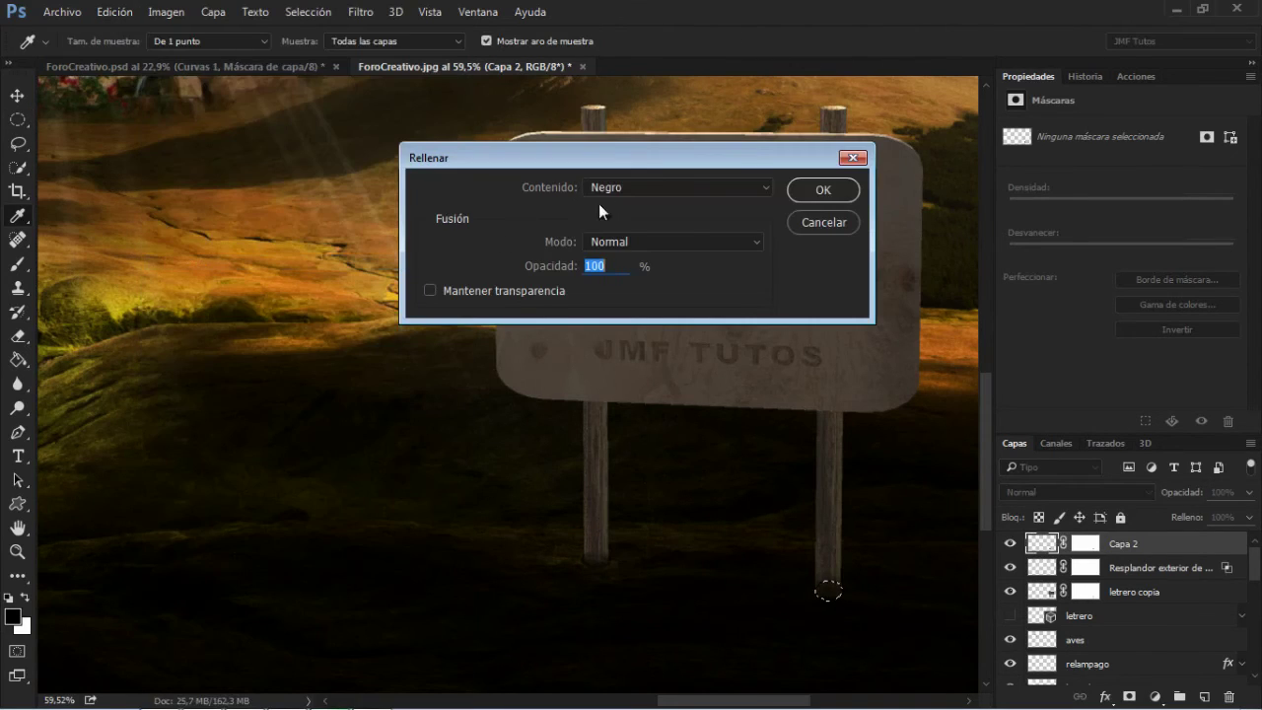
pyautogui.click(823, 190)
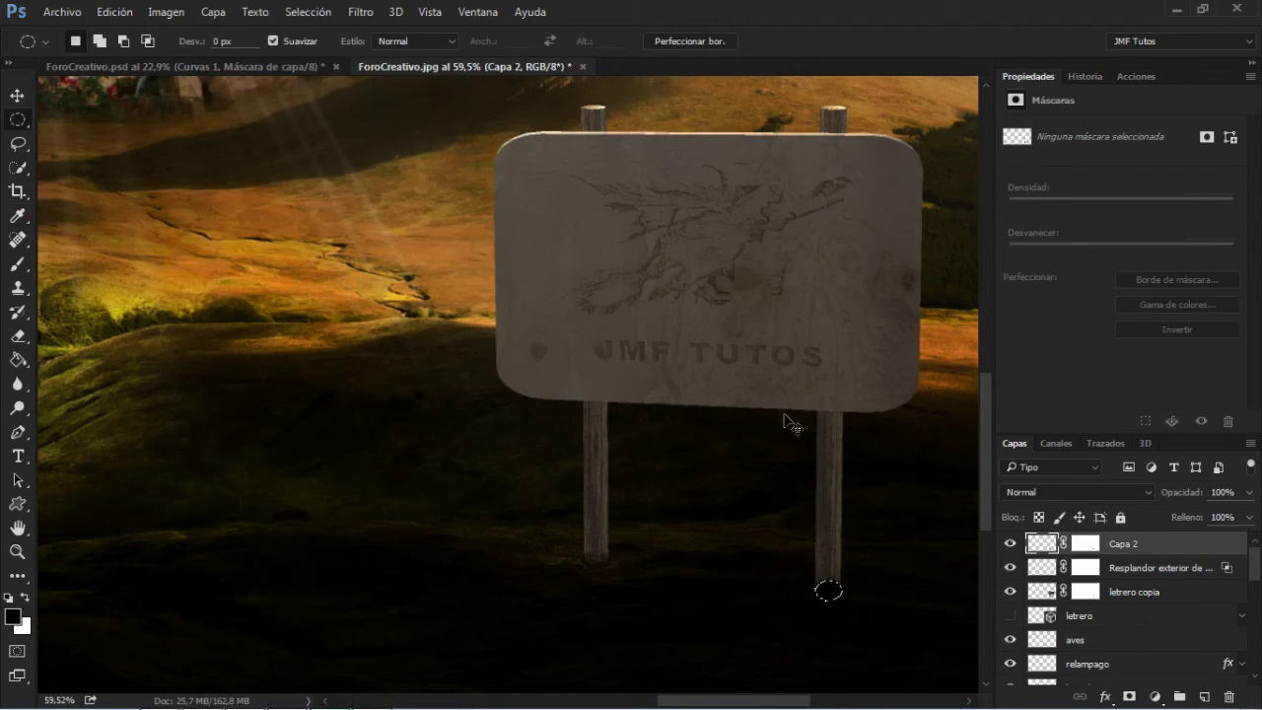
pyautogui.hotkey('ctrl', 'd')
pyautogui.hotkey('ctrl', 't')
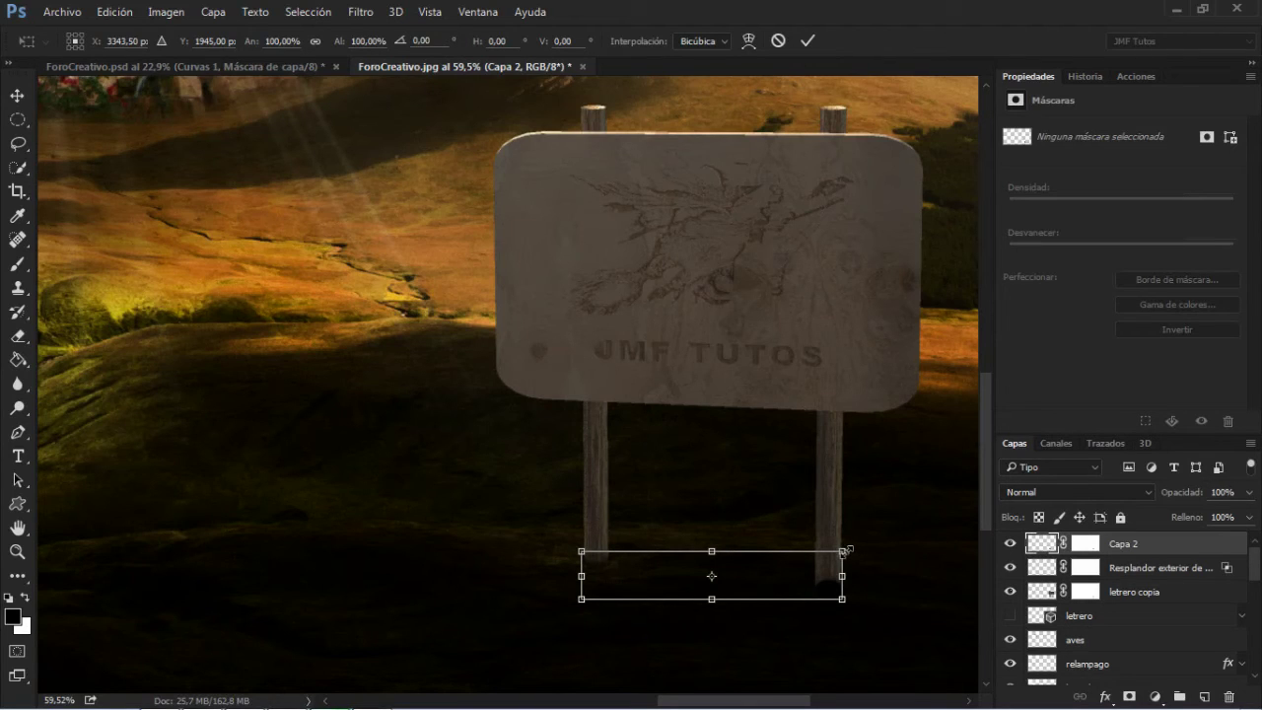
pyautogui.moveTo(848, 546); pyautogui.dragTo(849, 549)
pyautogui.moveTo(836, 592); pyautogui.dragTo(835, 591)
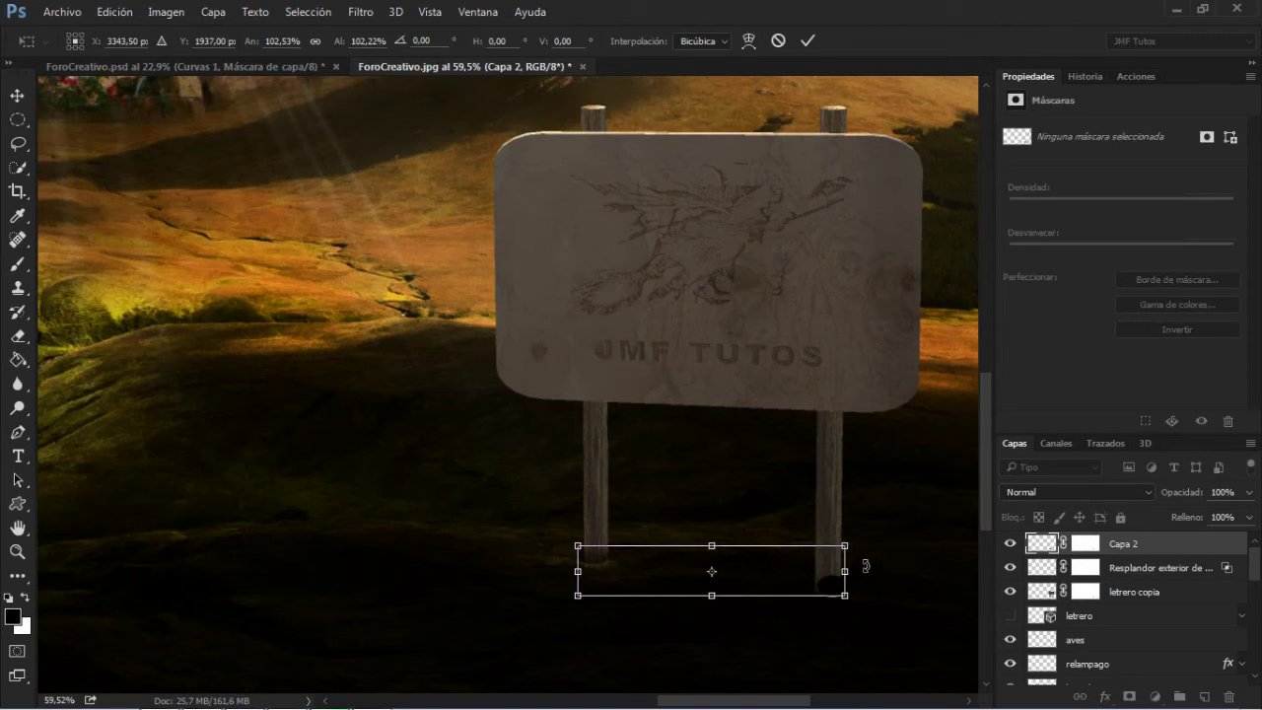
pyautogui.press('Return')
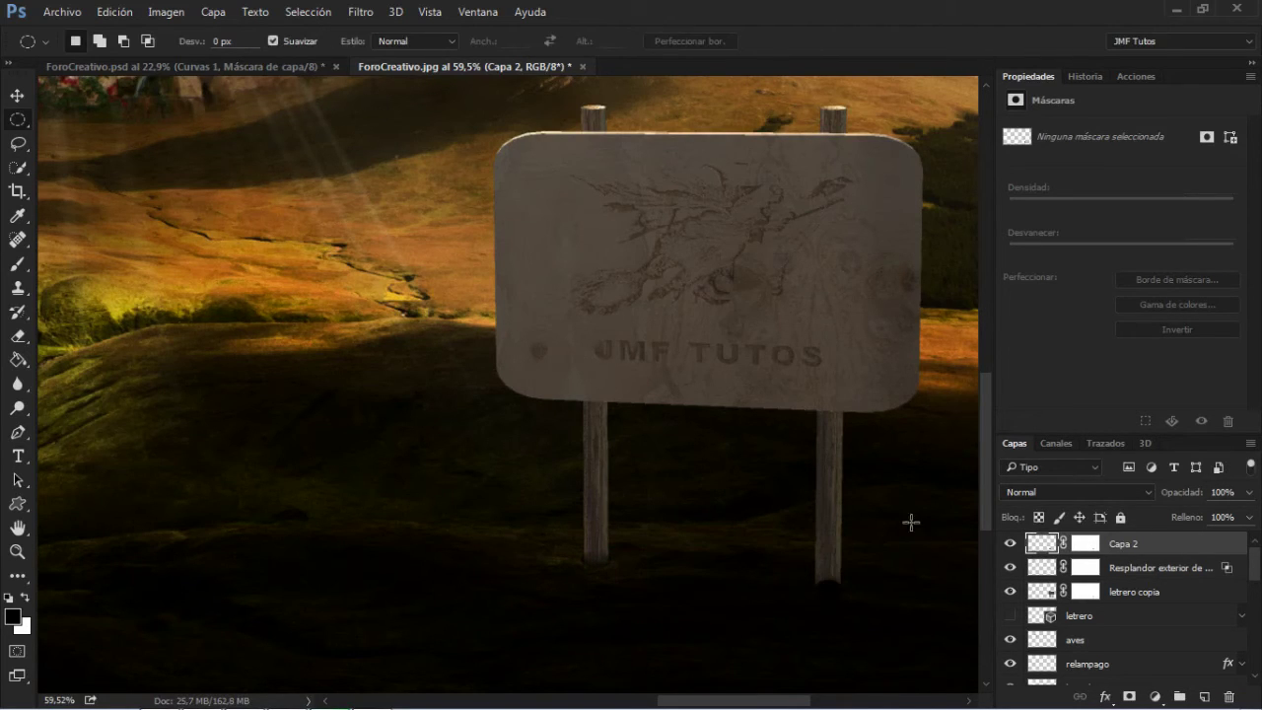
pyautogui.hotkey('ctrl', 'z')
# - Create a new layer above Capa 2 and fill the elliptical selection at the right post's base with black at 100% opacity
pyautogui.click(1203, 696)
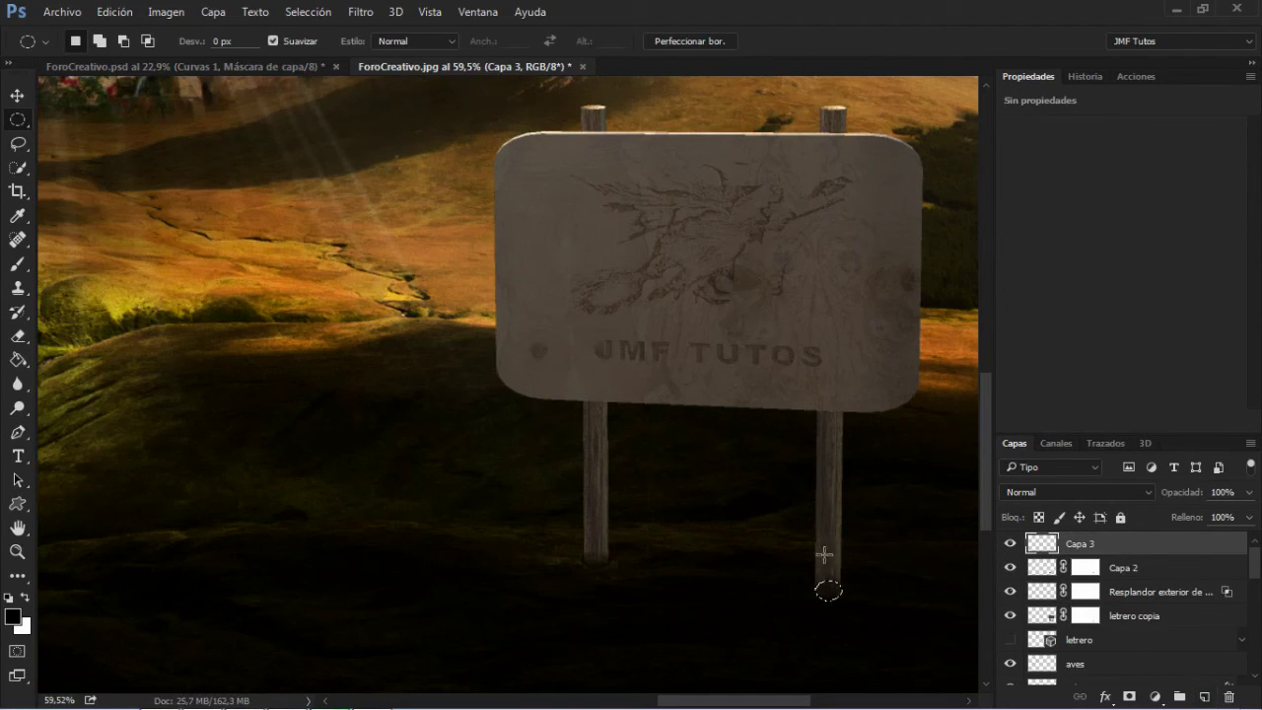
pyautogui.click(114, 12)
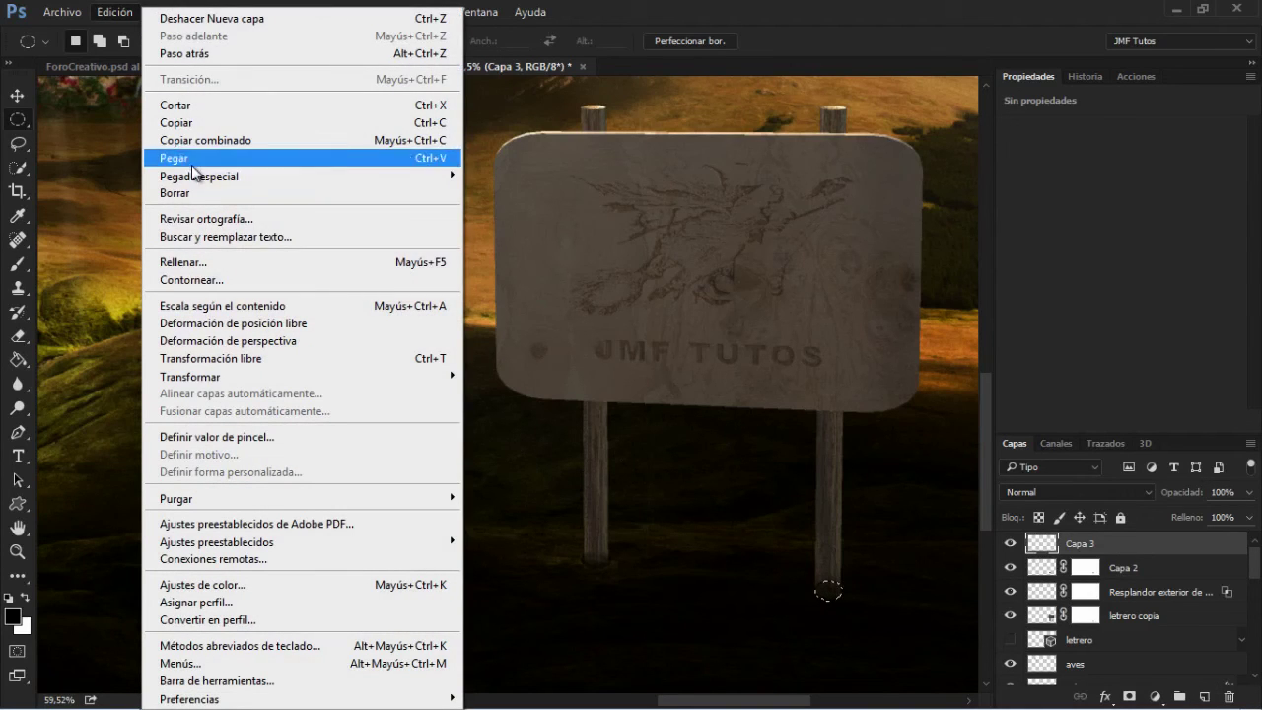
pyautogui.click(193, 264)
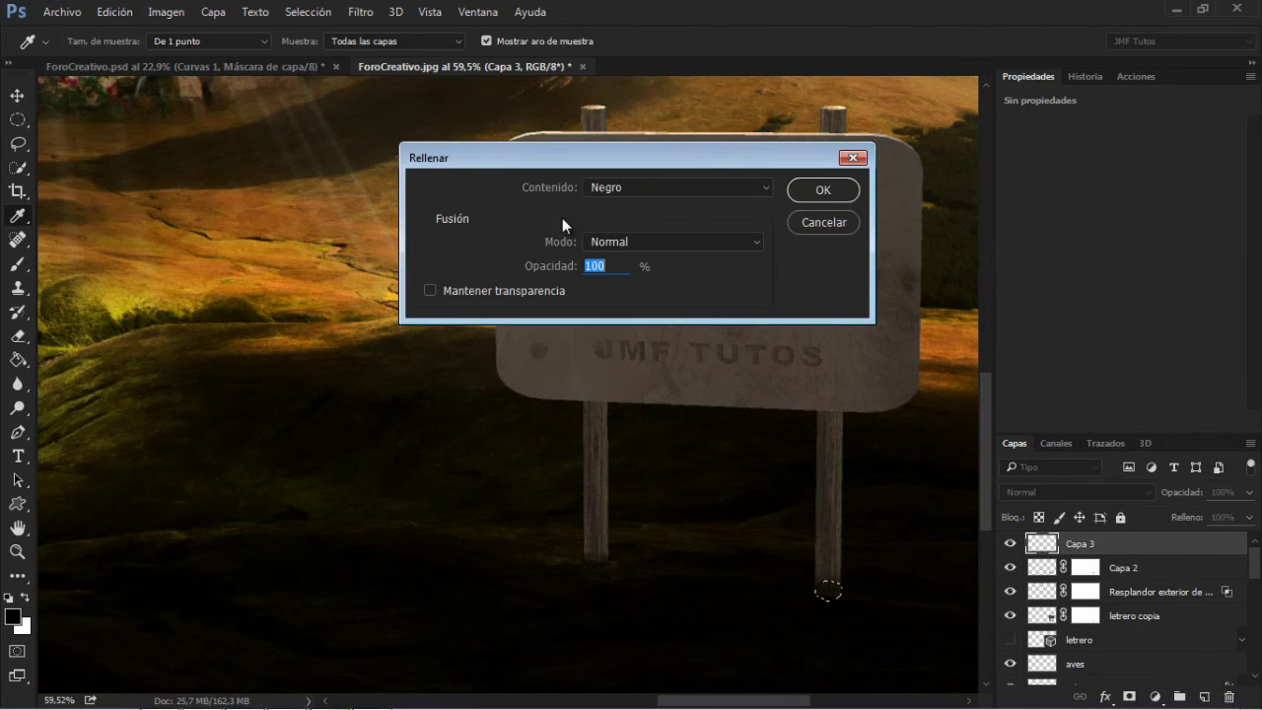
pyautogui.click(824, 191)
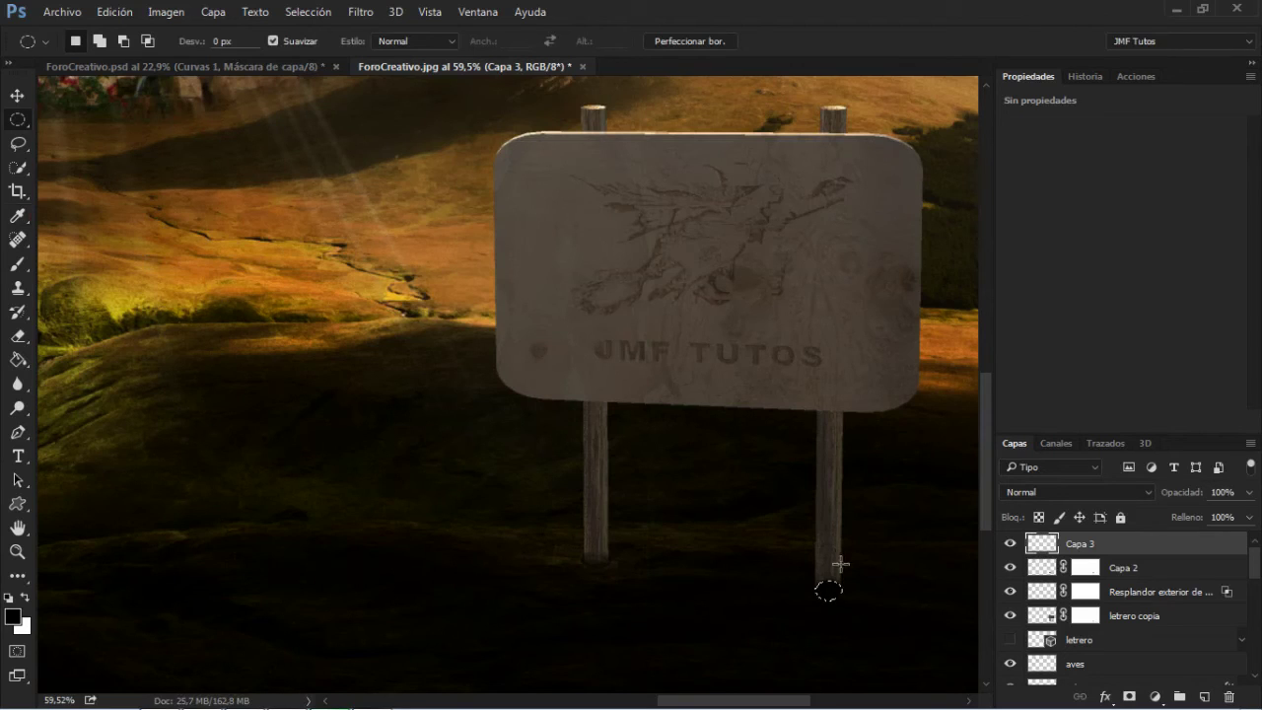
# - Scale the black ellipse at the right post's base to about 108% width and 116% height, and clear the selection
pyautogui.hotkey('ctrl', 't')
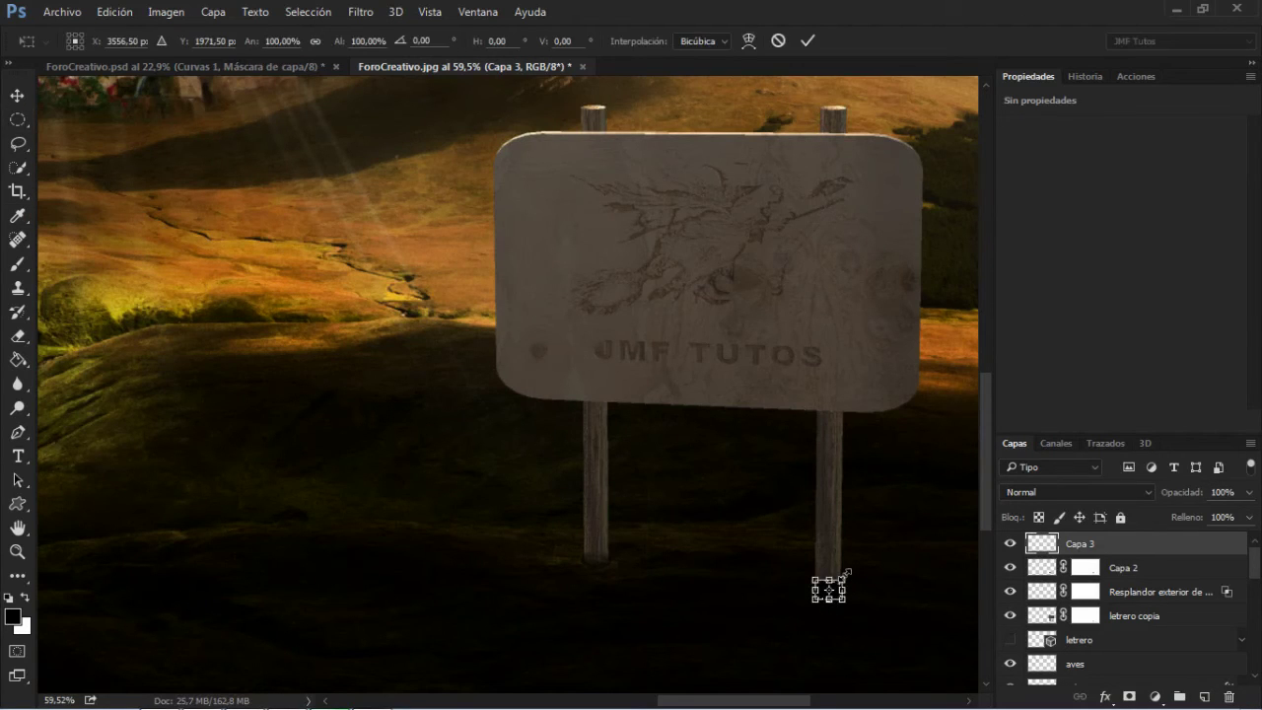
pyautogui.moveTo(847, 570); pyautogui.dragTo(851, 576)
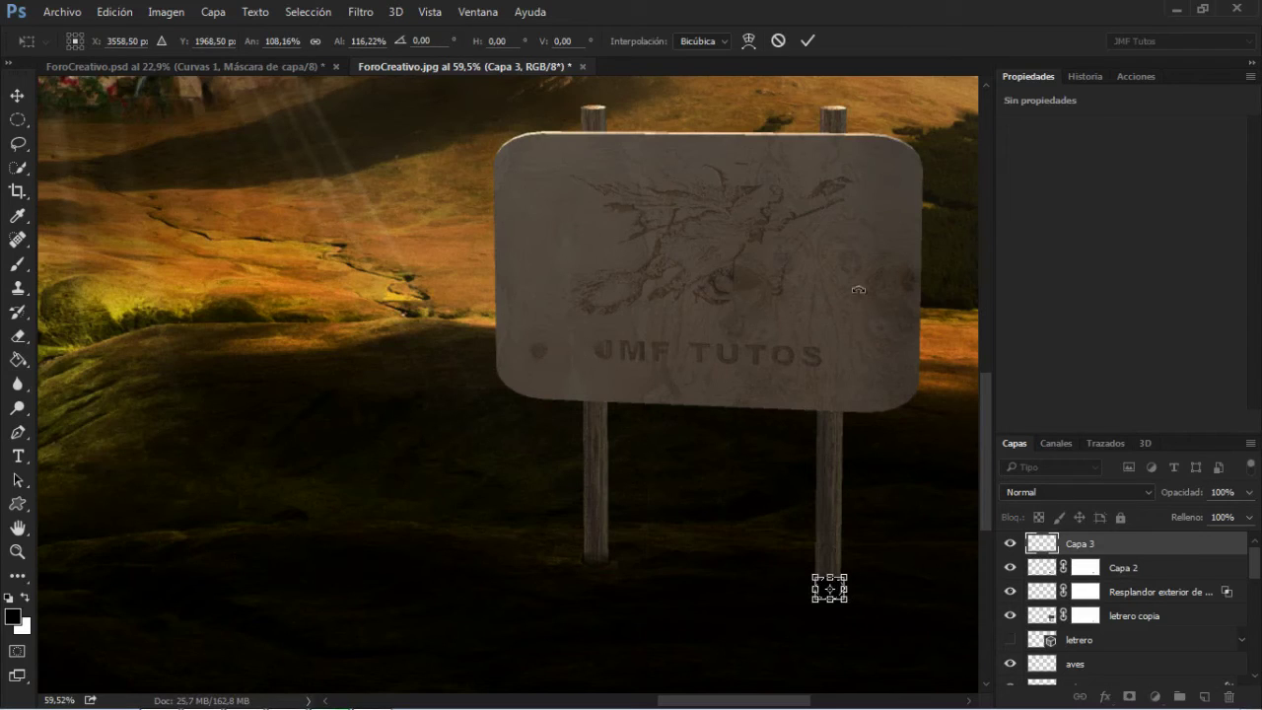
pyautogui.click(807, 41)
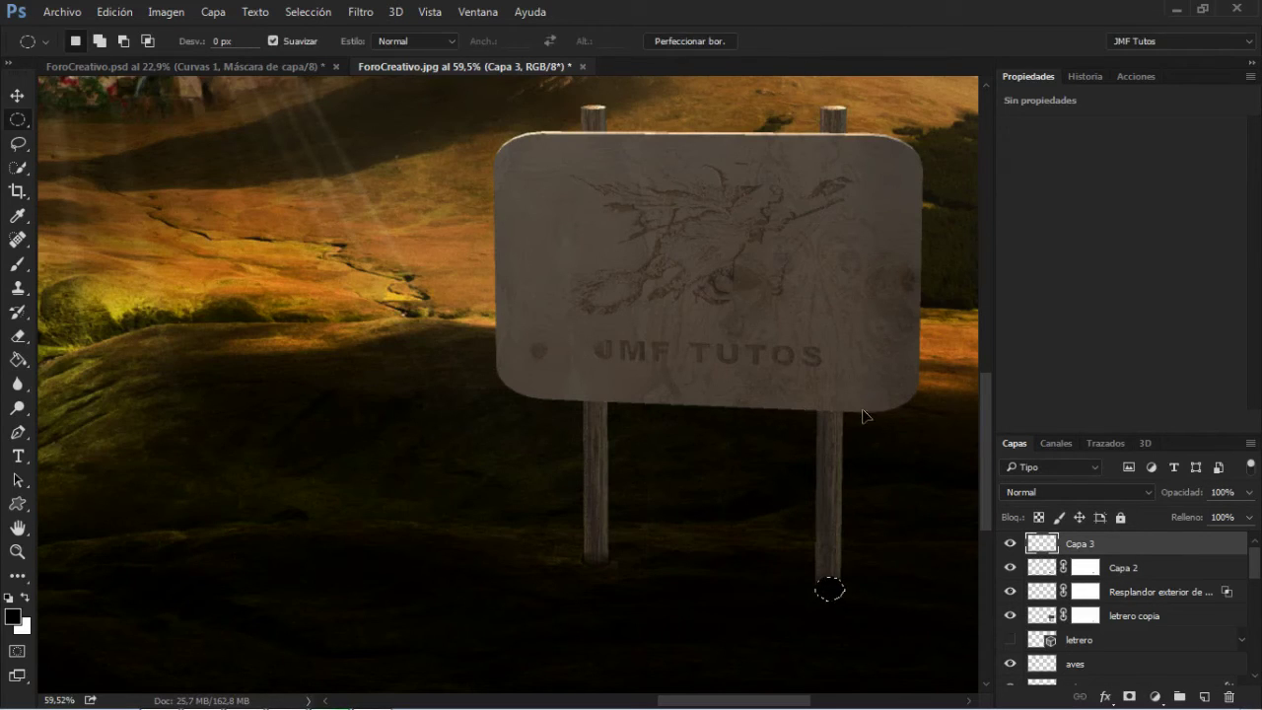
pyautogui.hotkey('ctrl', 'd')
pyautogui.press('v')
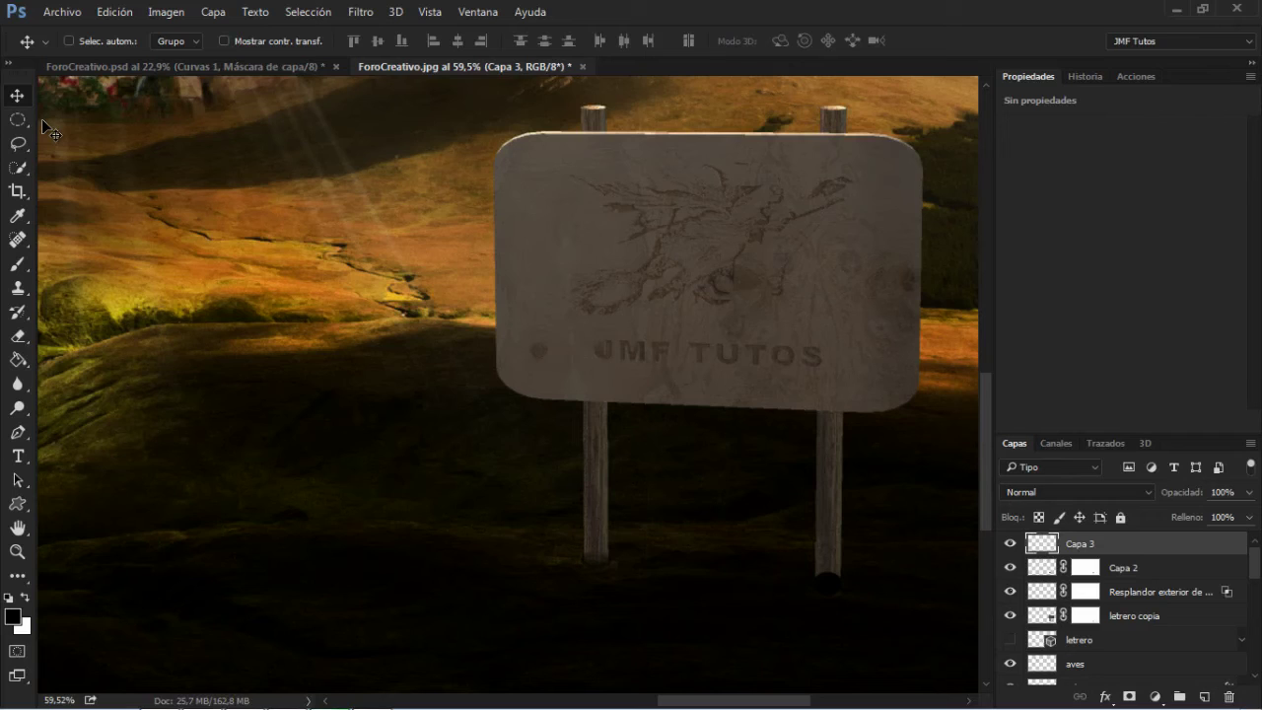
# - Add a layer mask to Capa 3 and paint out the ellipse over the right post with a 26 px black brush
pyautogui.click(1129, 696)
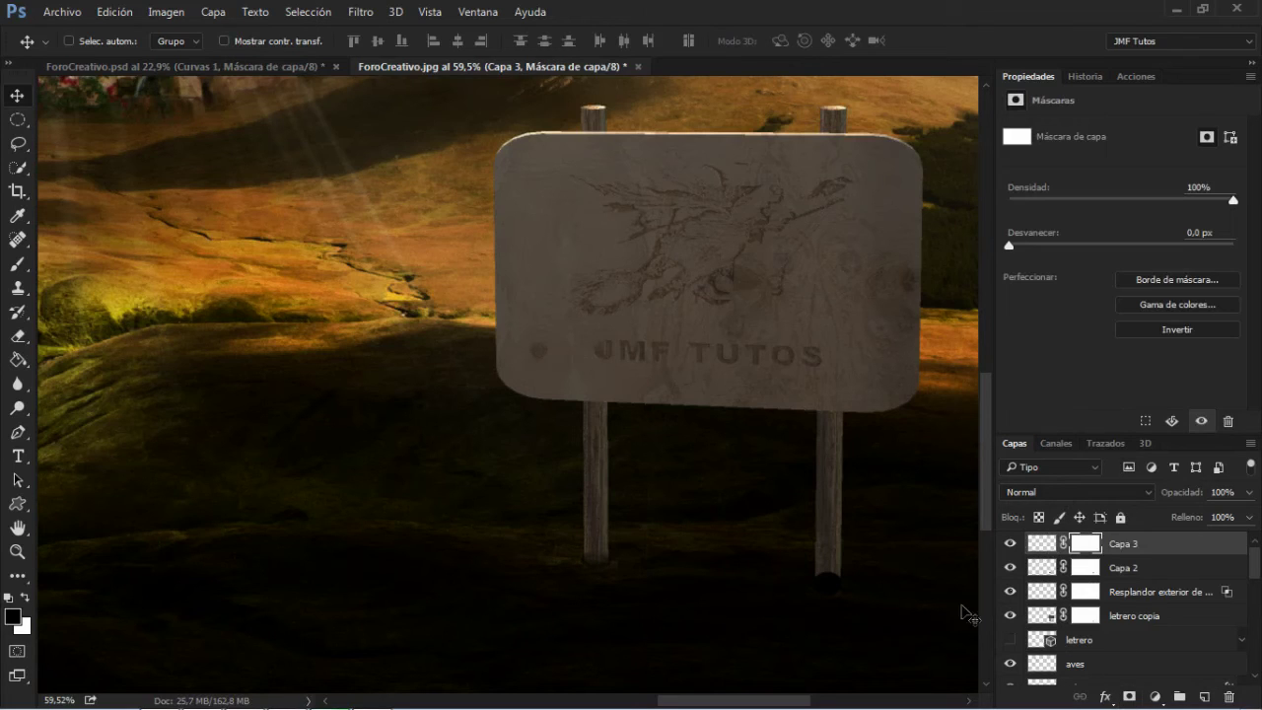
pyautogui.click(26, 265)
pyautogui.moveTo(821, 569); pyautogui.dragTo(833, 569)
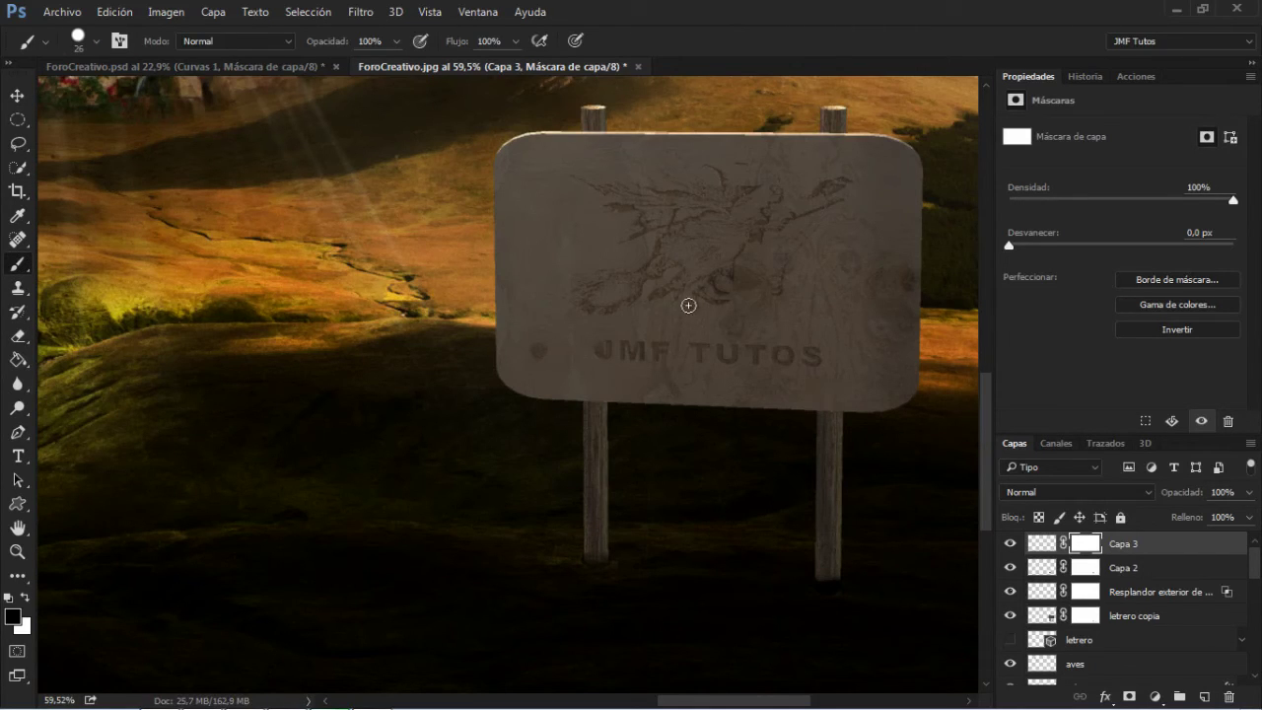
# - Lower the 26 px brush's hardness and ready it on letrero copia's layer mask for touching up the right post's base
pyautogui.rightClick(666, 469)
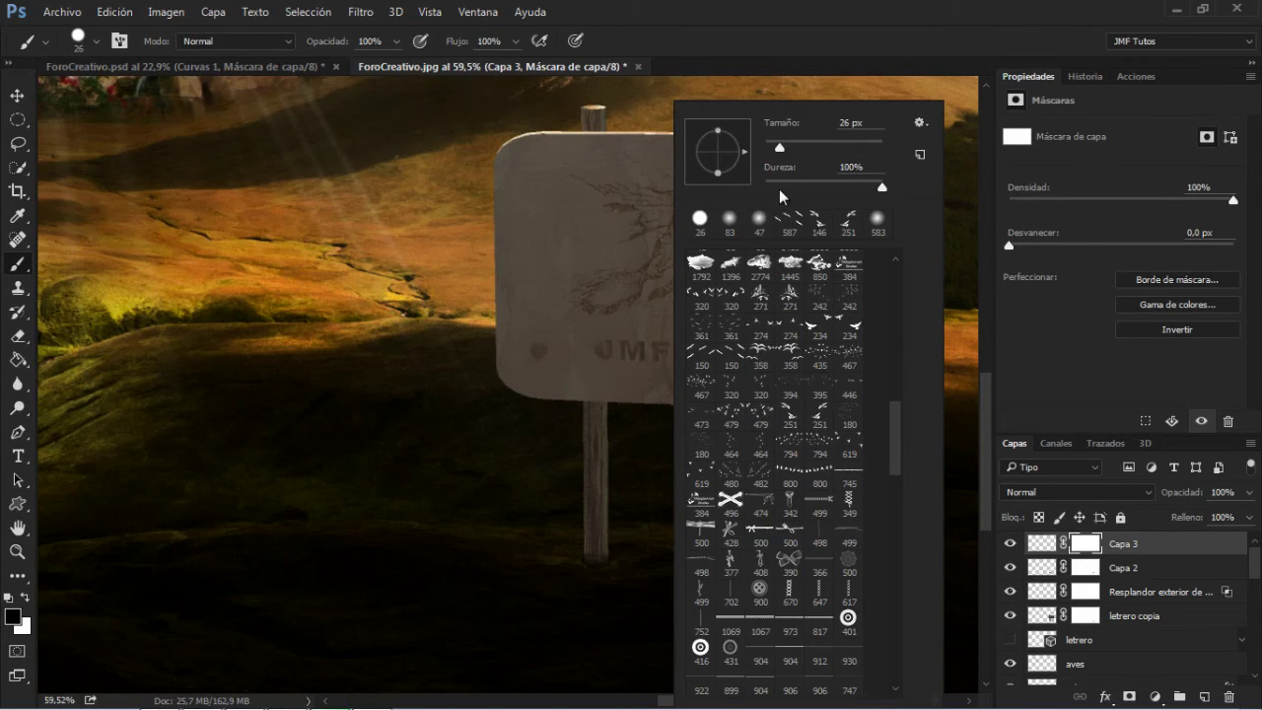
pyautogui.moveTo(796, 189); pyautogui.dragTo(754, 199)
pyautogui.click(861, 14)
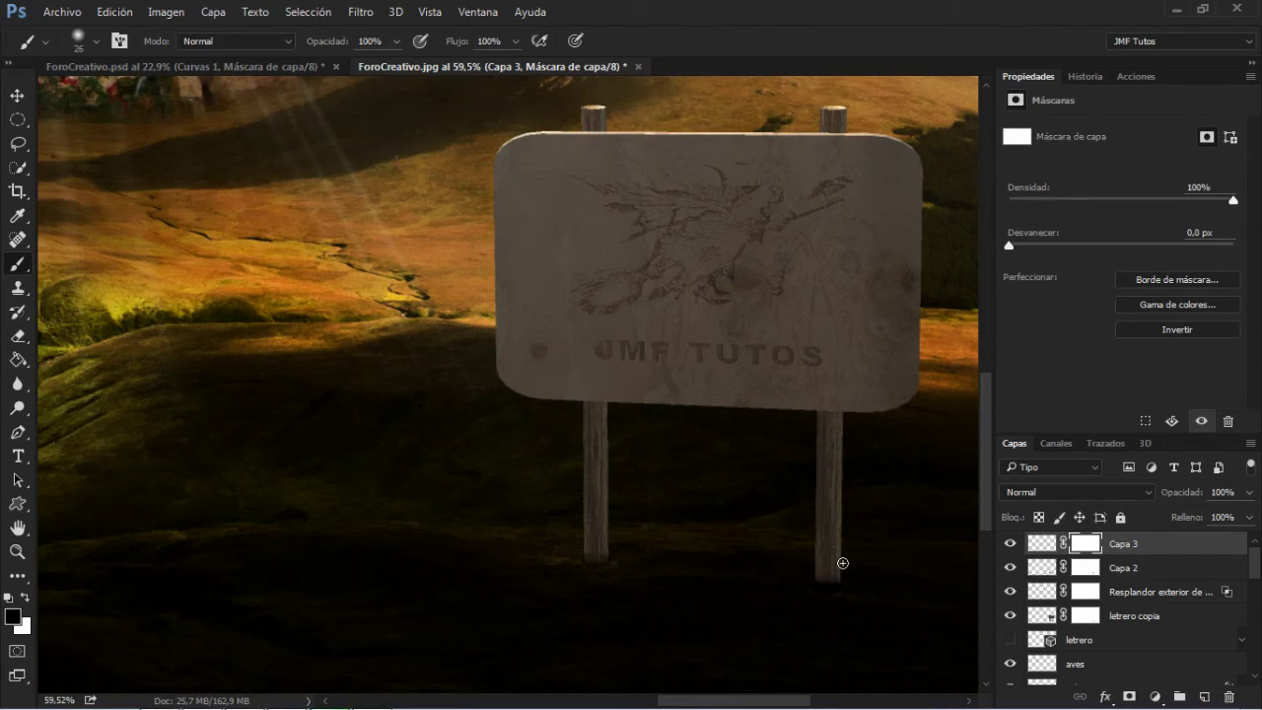
pyautogui.press('v')
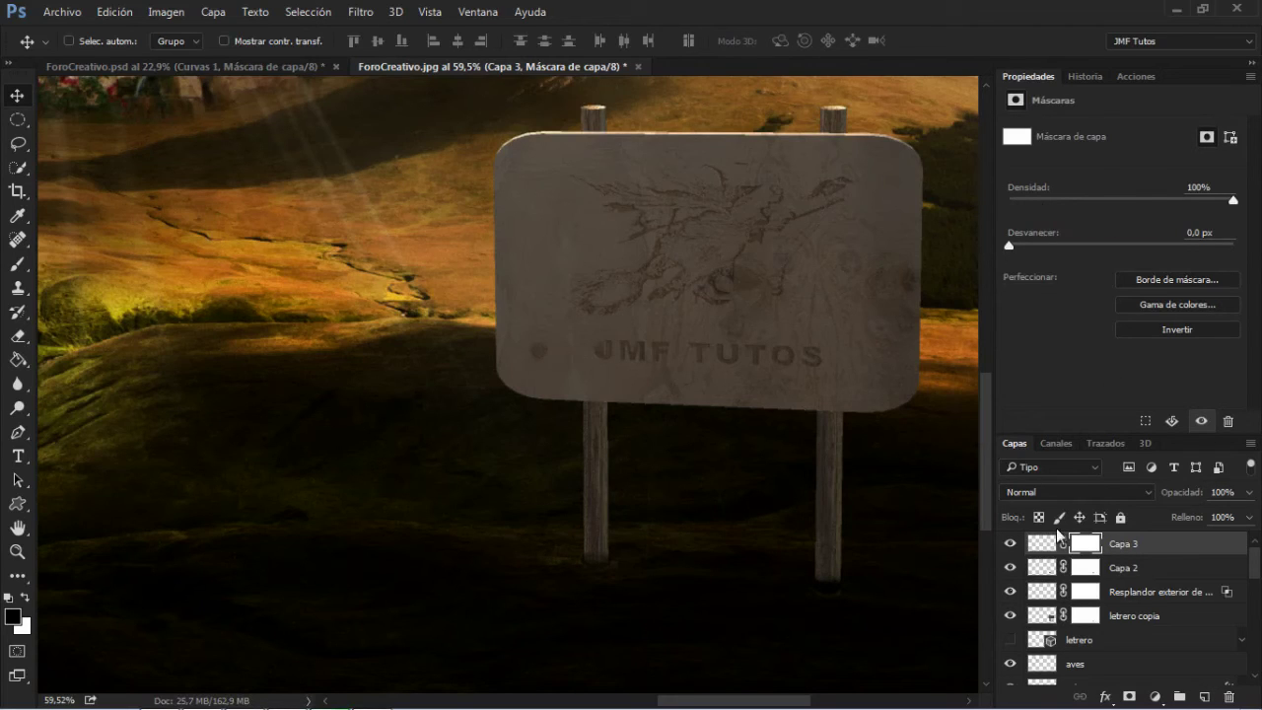
pyautogui.click(1085, 615)
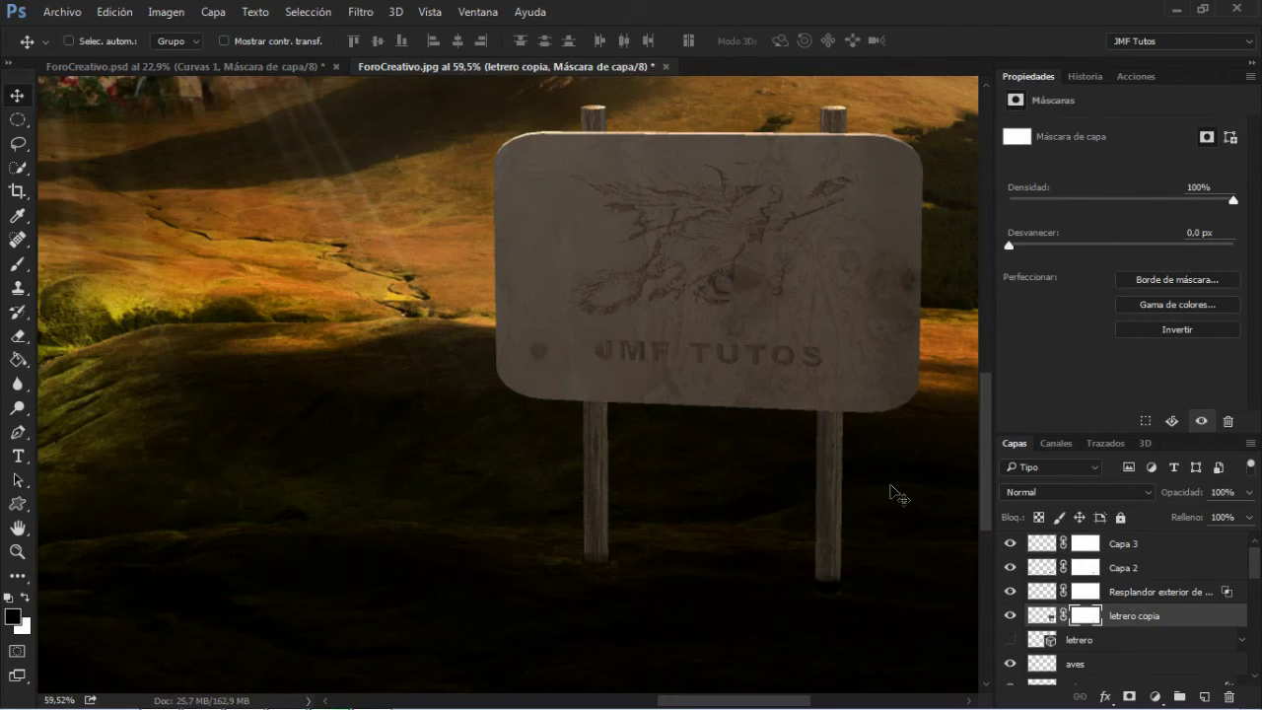
pyautogui.click(17, 264)
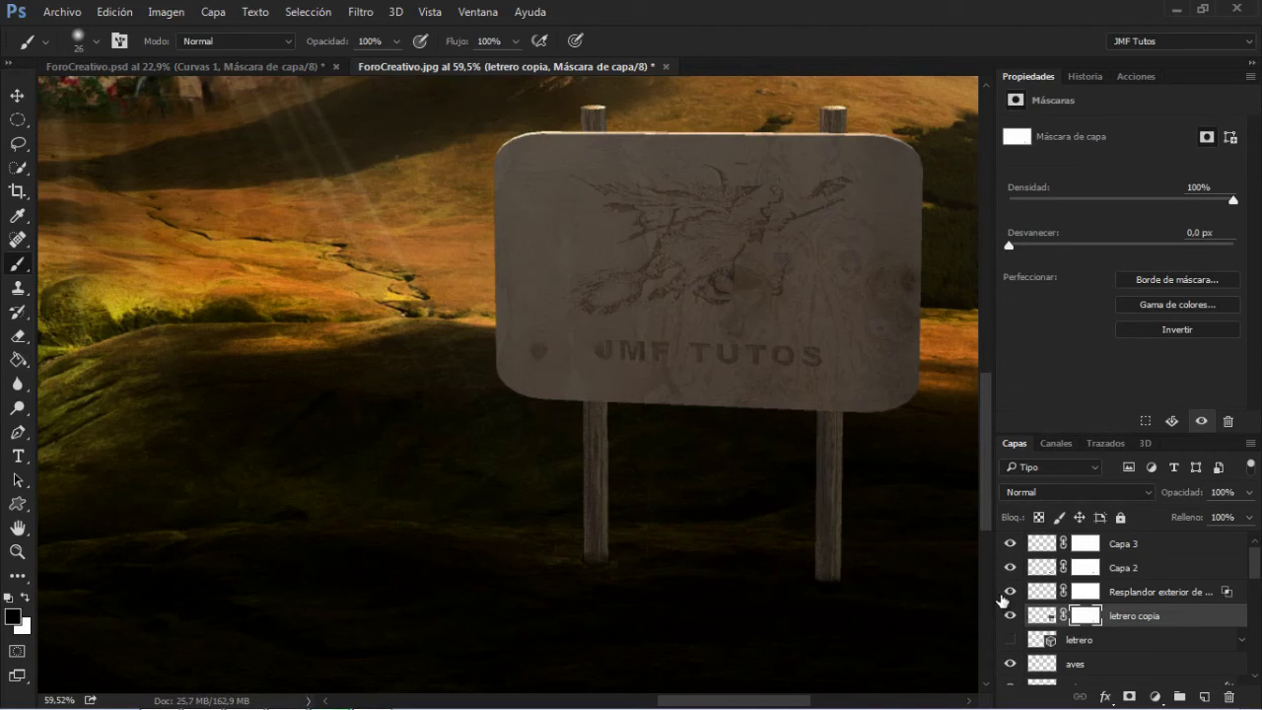
# - Set the brush opacity to 40% and touch up Capa 3's mask at the right post's base
pyautogui.click(1085, 543)
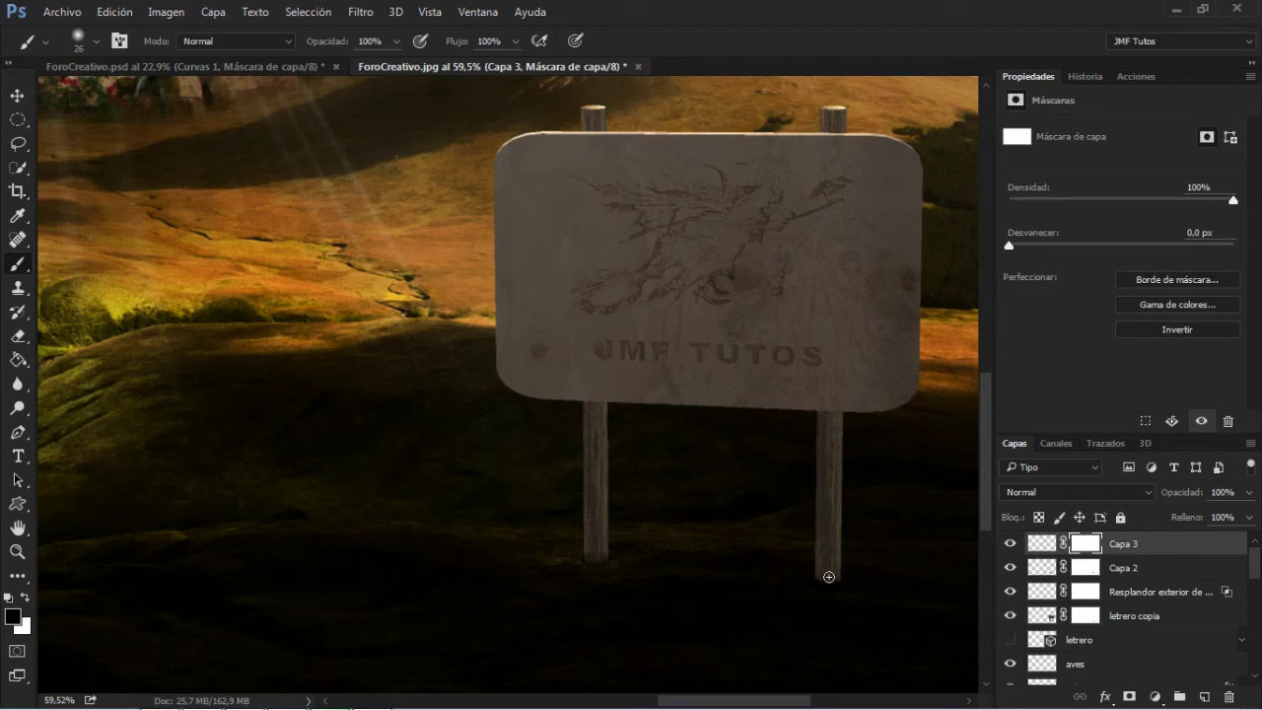
pyautogui.click(395, 40)
pyautogui.click(344, 64)
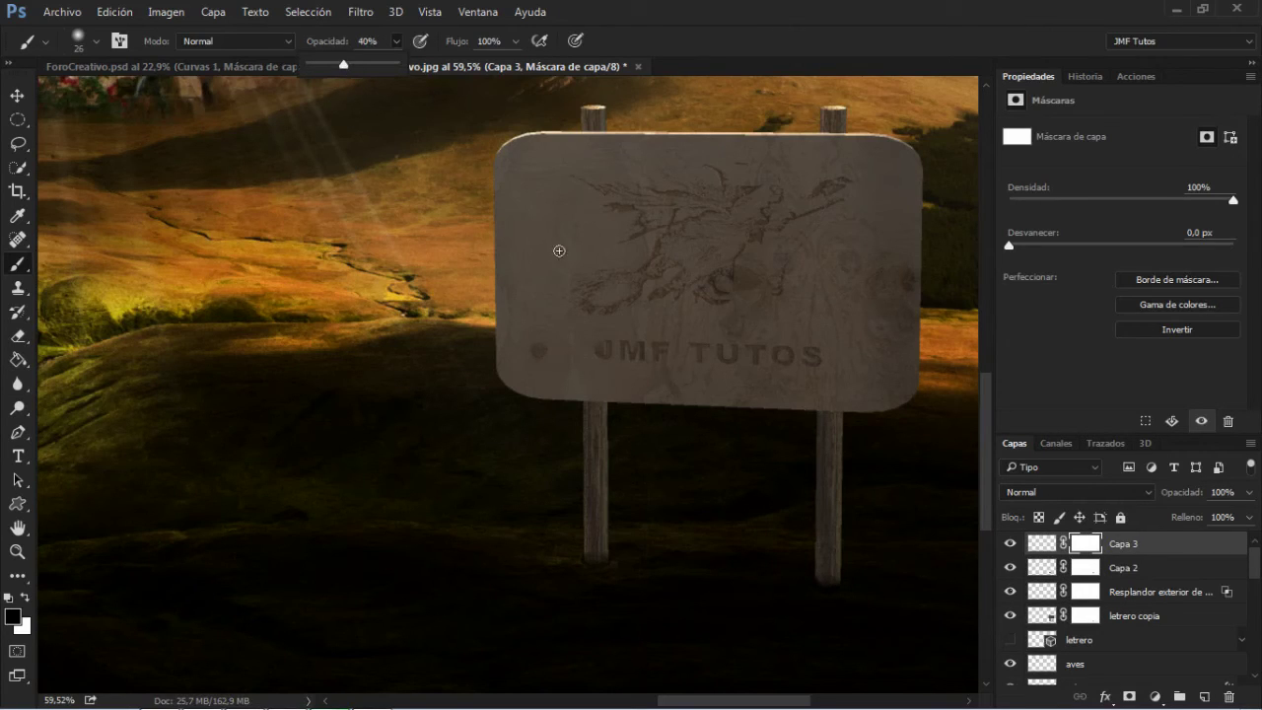
pyautogui.click(837, 583)
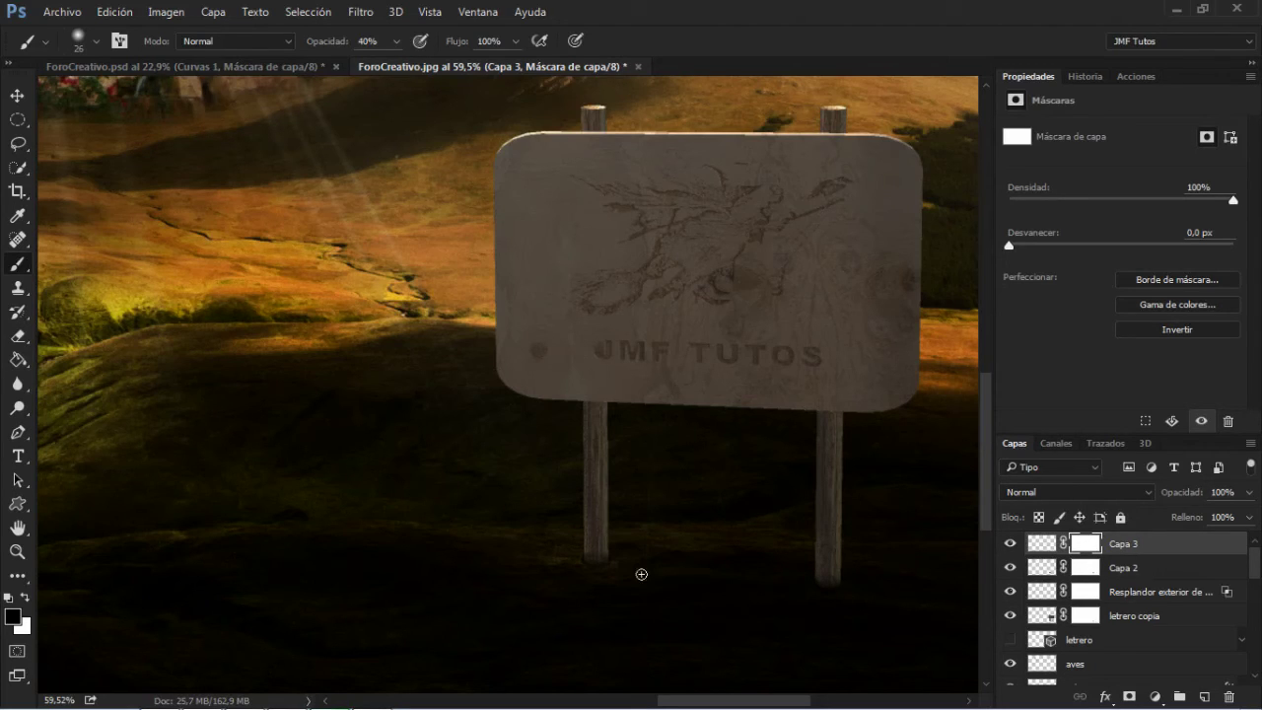
# - Apply an outer glow to Capa 3 with Superponer blending, 64% opacity, 18% noise, 4% spread and 16 px size
pyautogui.click(1107, 697)
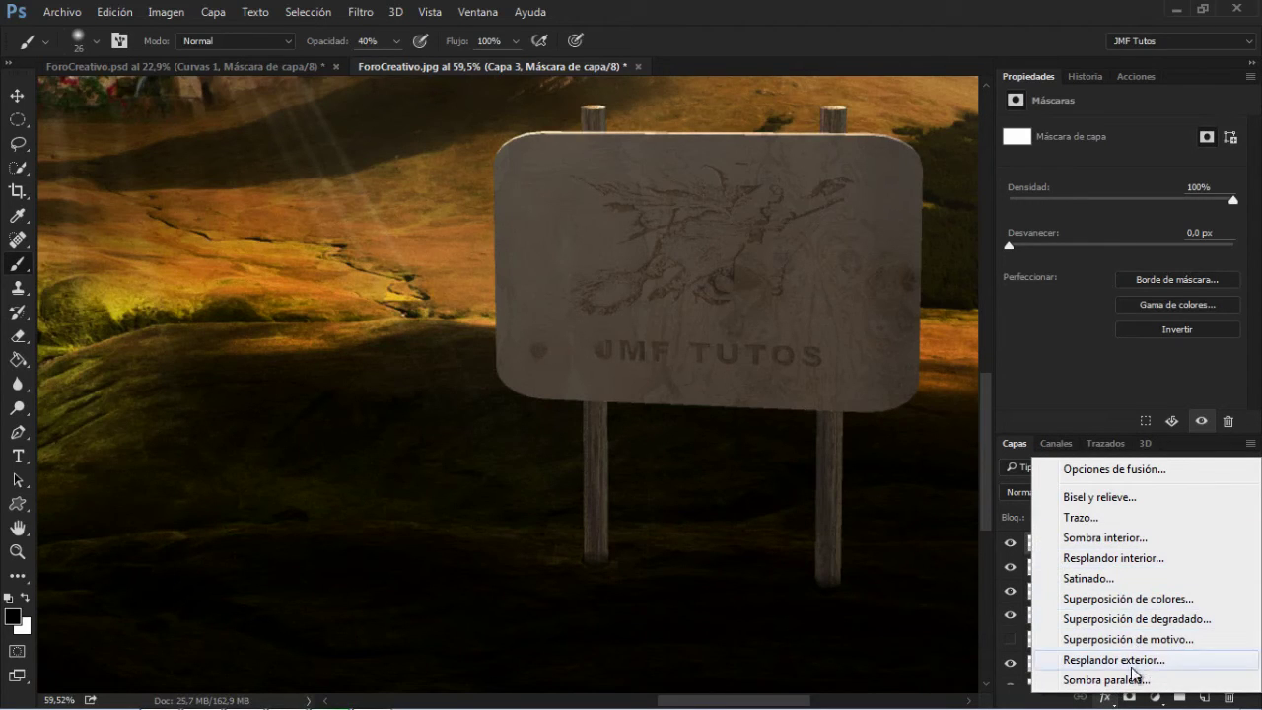
pyautogui.click(1134, 662)
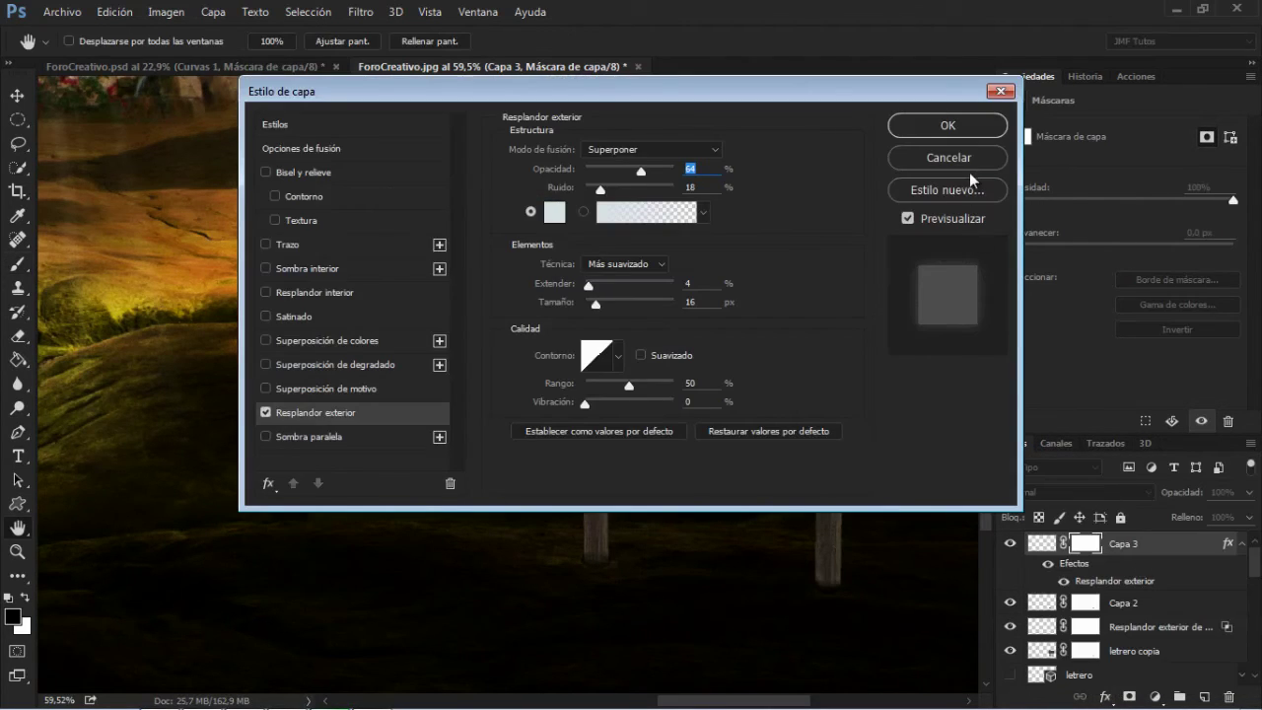
pyautogui.click(964, 123)
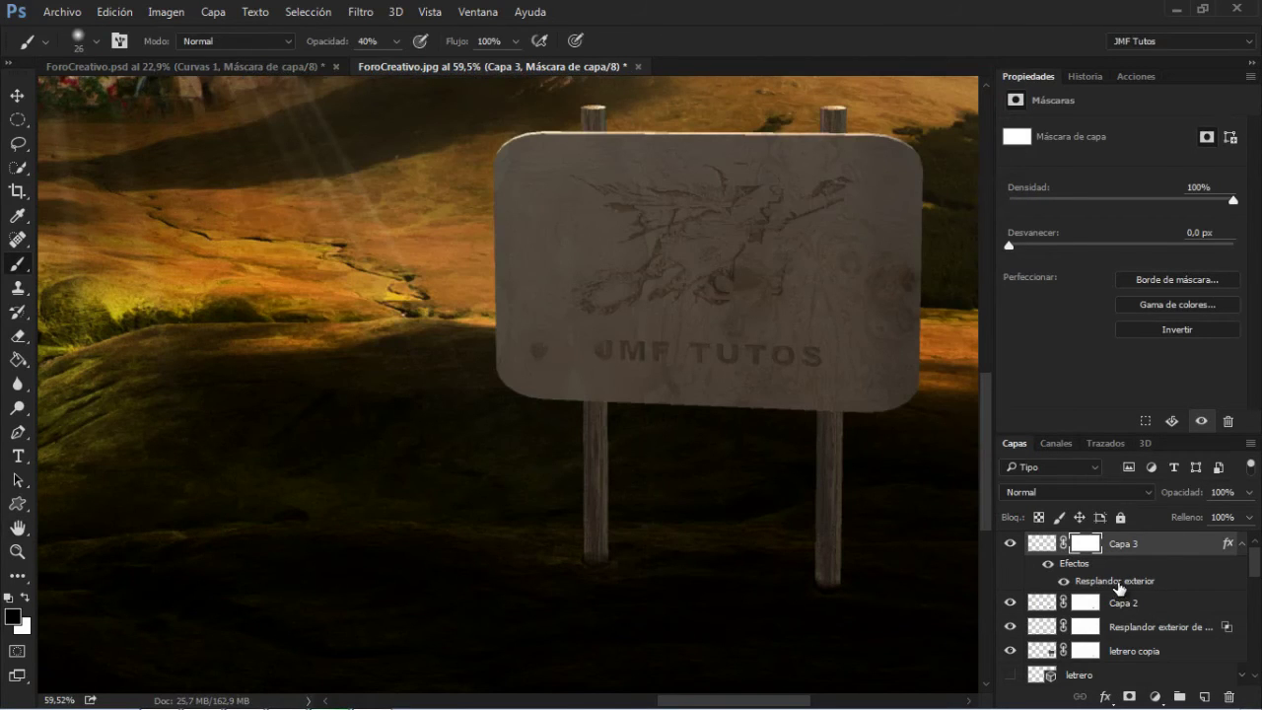
# - Separate Capa 3's outer glow into its own layer and add a layer mask to it
pyautogui.rightClick(1125, 582)
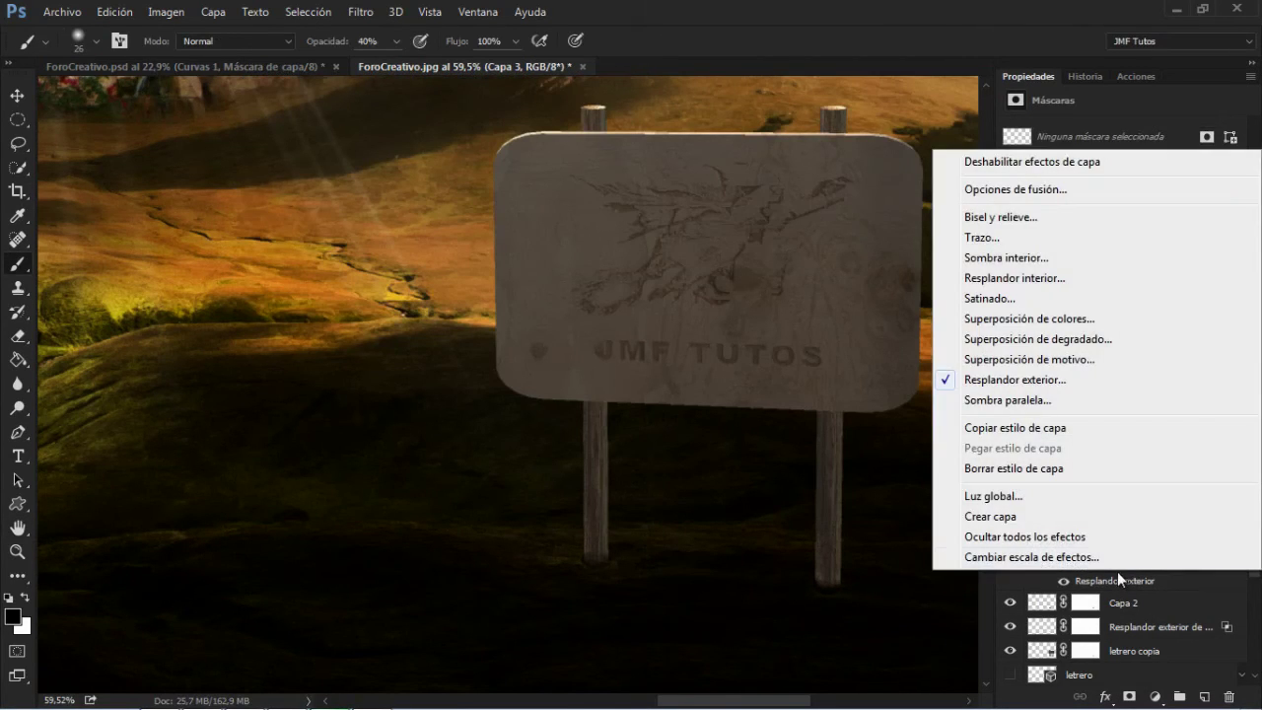
pyautogui.click(974, 517)
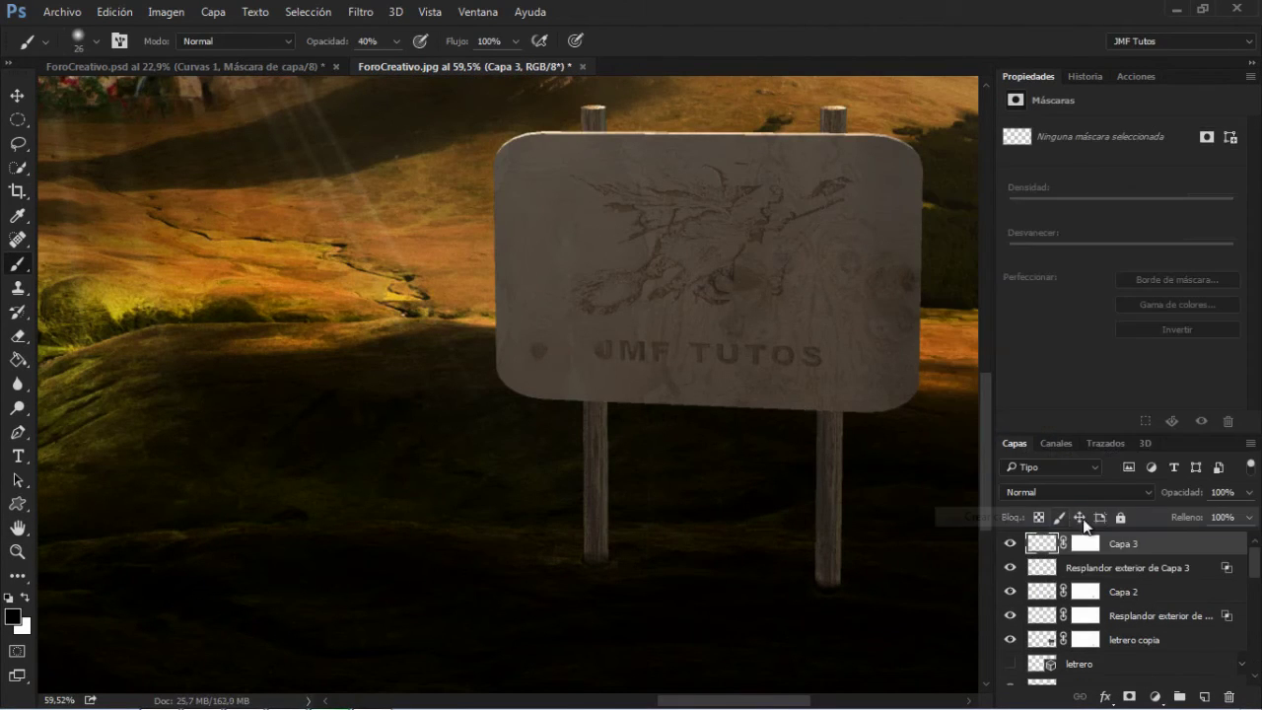
pyautogui.click(1091, 572)
pyautogui.click(1129, 696)
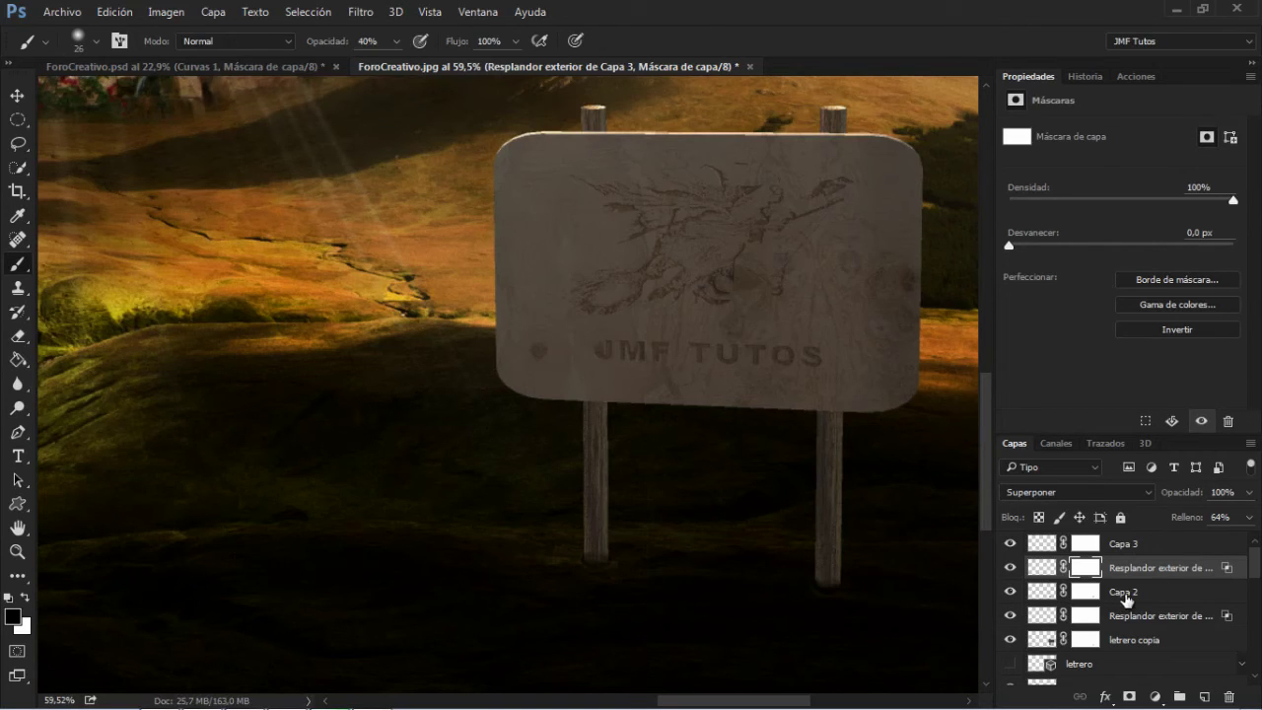
# - Group Capa 3, Capa 2 and their two outer glow layers, and name the group agujeros
pyautogui.click(1131, 545)
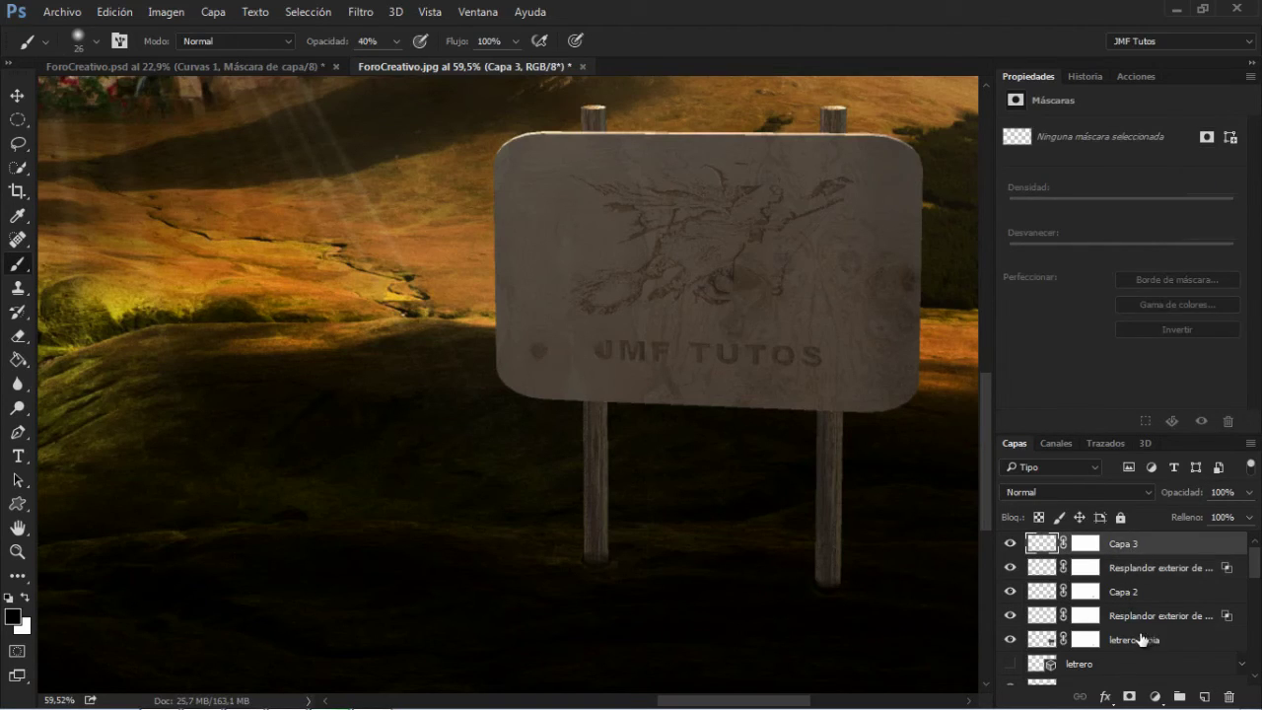
pyautogui.keyDown('shift'); pyautogui.click(1136, 617); pyautogui.keyUp('shift')
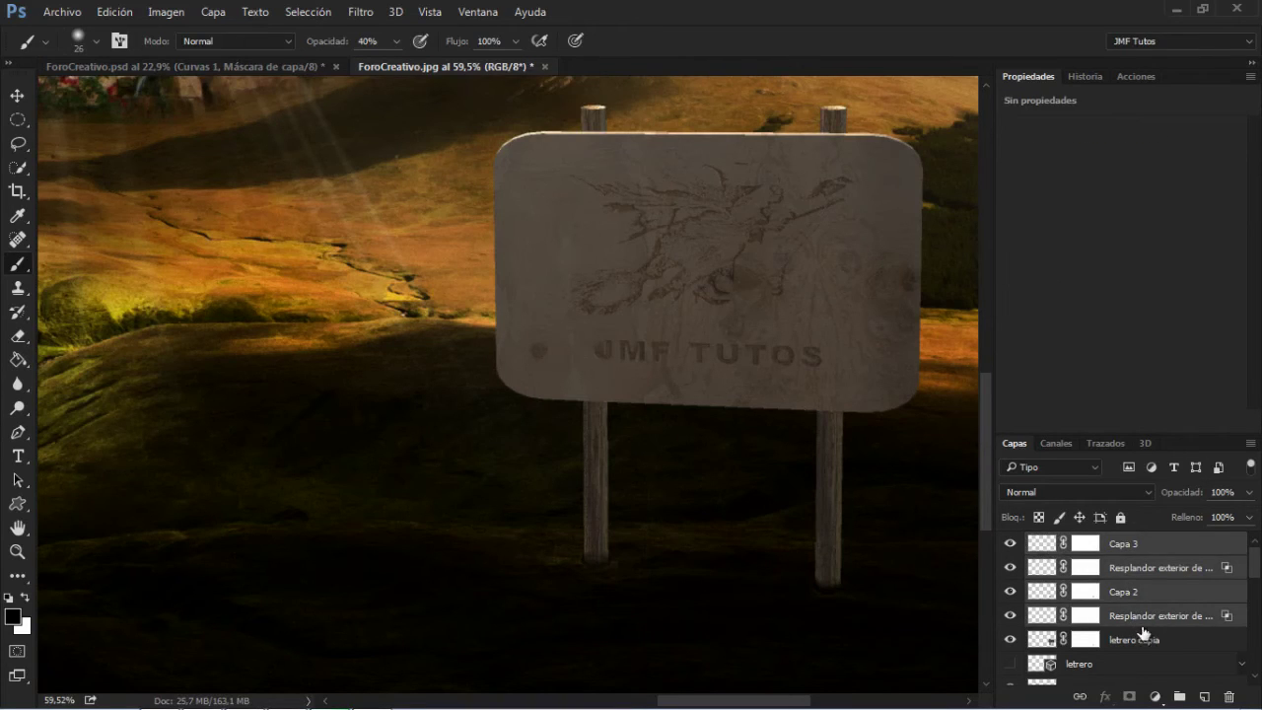
pyautogui.click(1178, 696)
pyautogui.doubleClick(1080, 542)
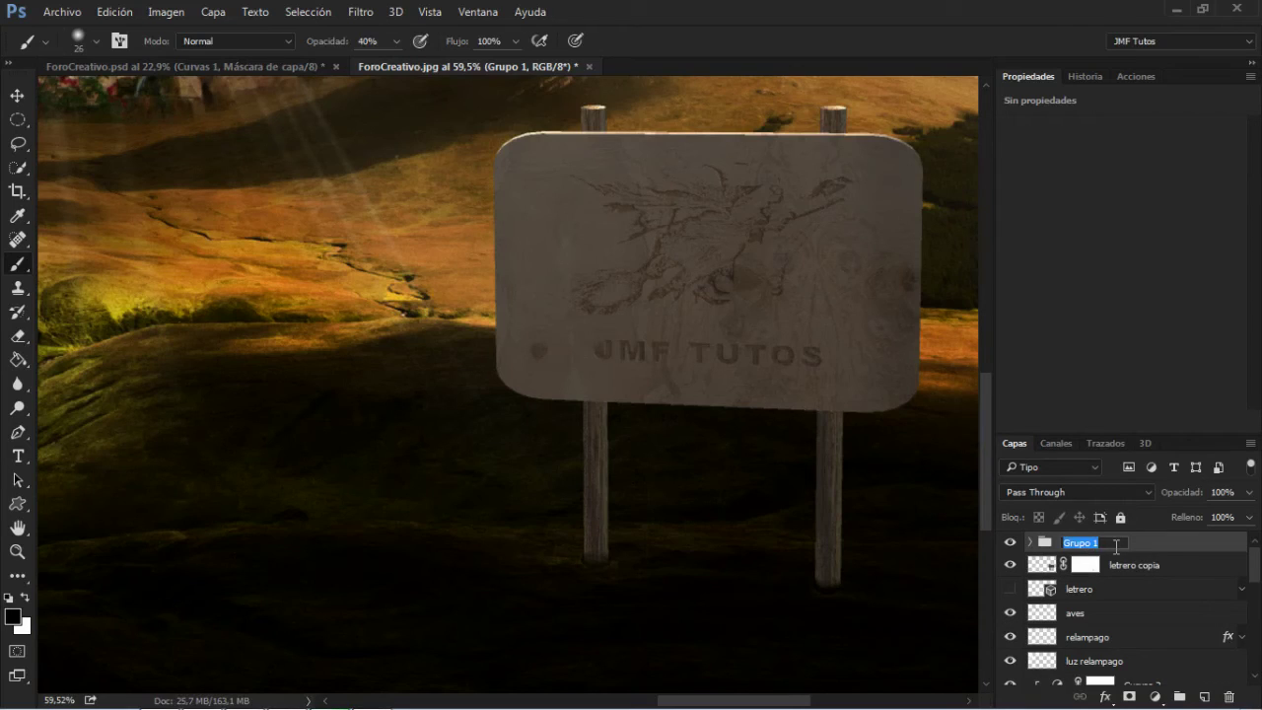
pyautogui.write('agujeros')
pyautogui.press('Return')
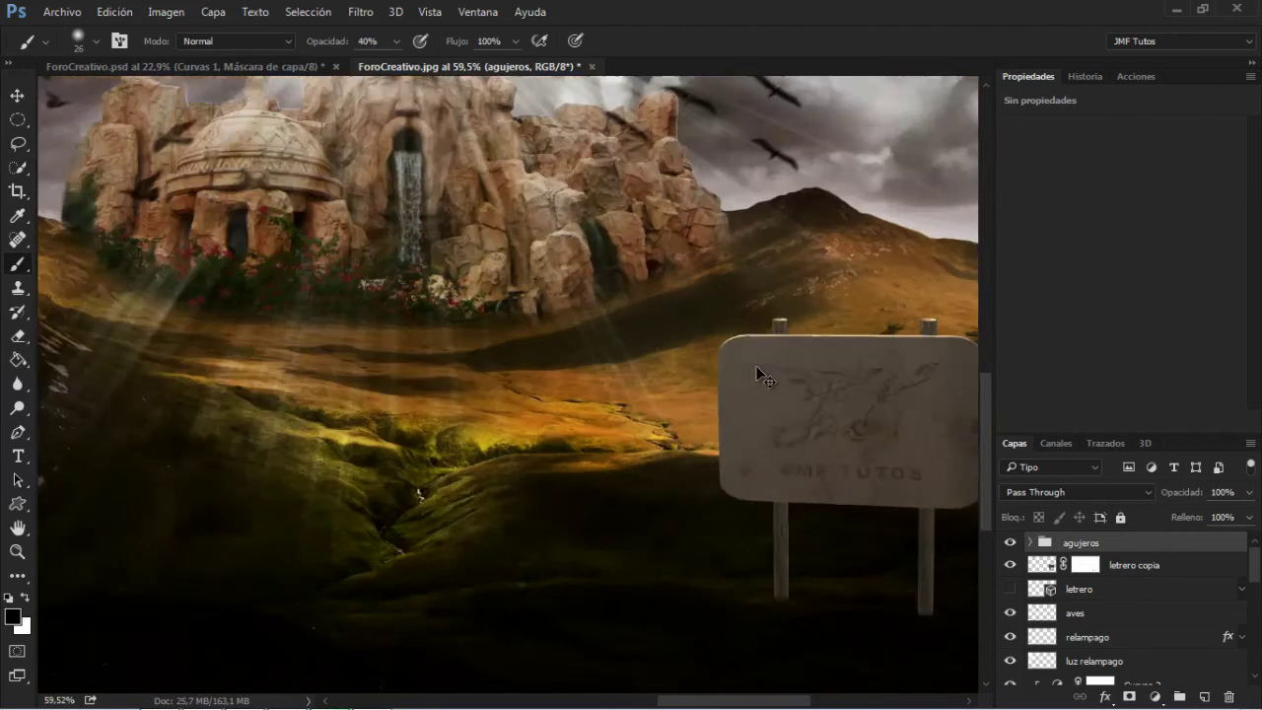
# - Add a clipped Curves adjustment above the agujeros group and darken the midtones with a point at input 107, output 61
pyautogui.hotkey('ctrl', '0')
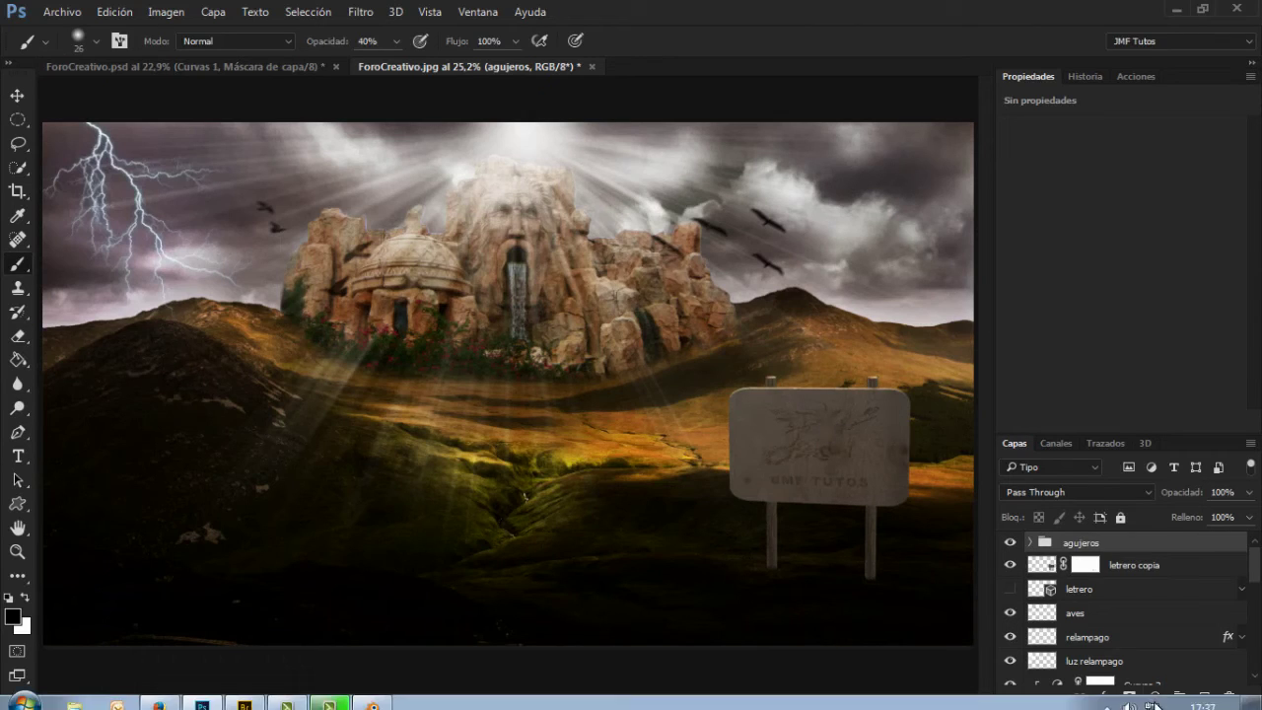
pyautogui.click(1155, 691)
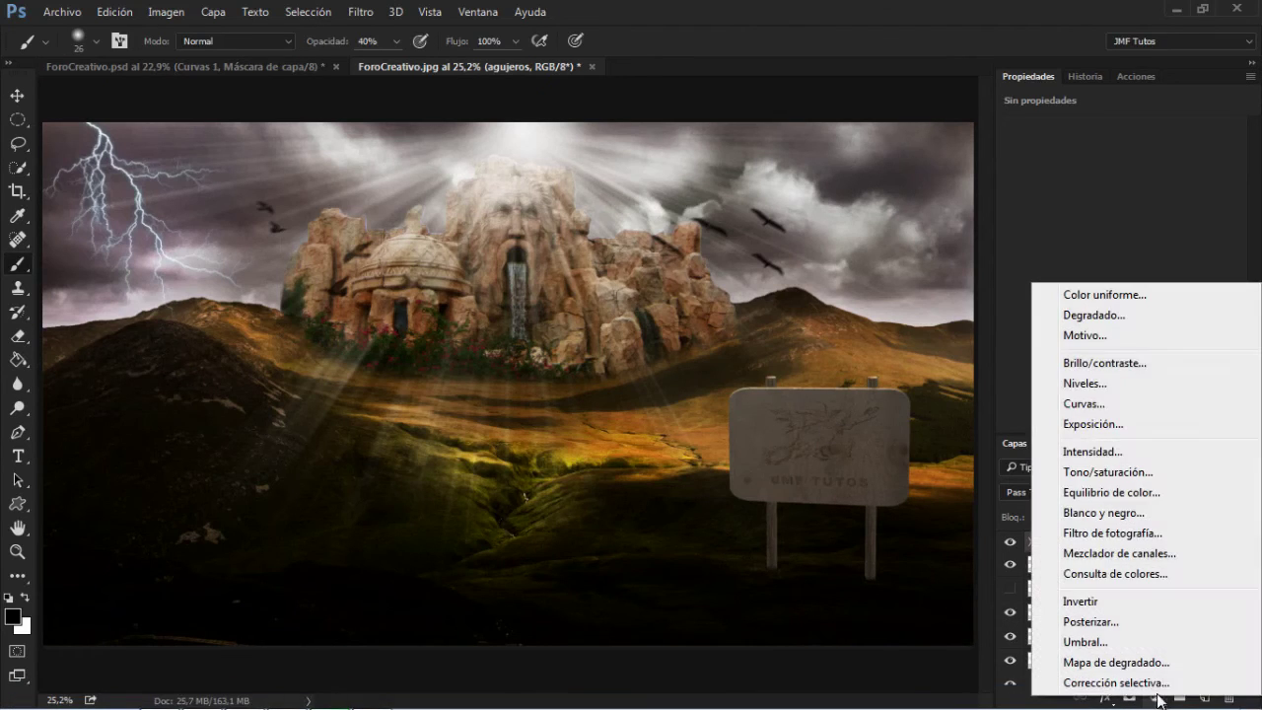
pyautogui.click(1126, 405)
pyautogui.click(1115, 423)
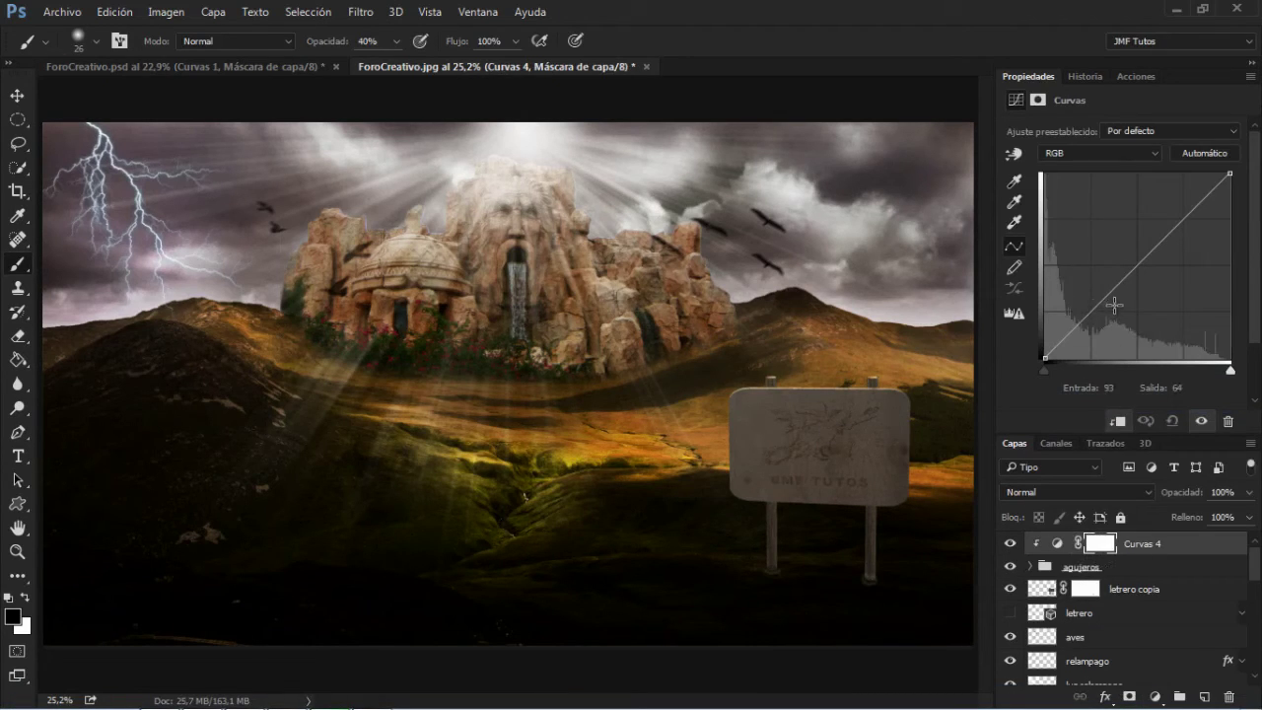
pyautogui.moveTo(1114, 306)
pyautogui.mouseDown()
pyautogui.moveTo(1114, 290)
pyautogui.moveTo(1122, 316)
pyautogui.mouseUp()
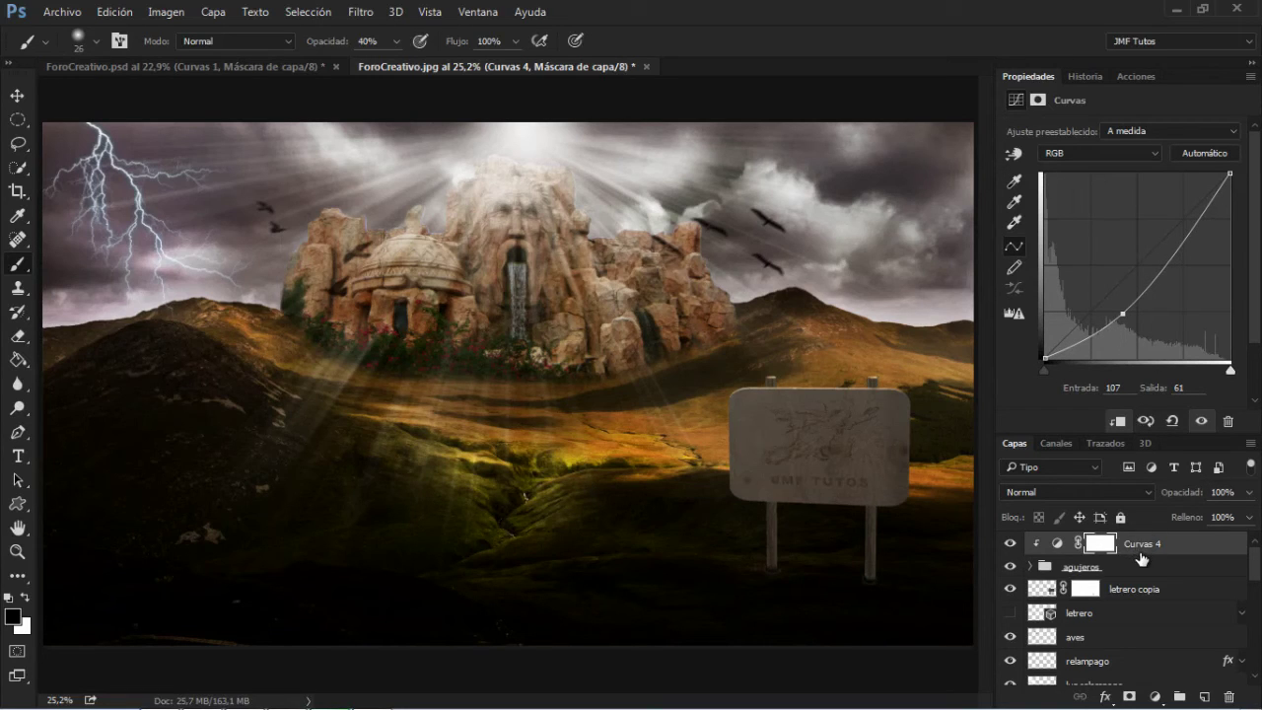
pyautogui.hotkey('ctrl', 'z')
pyautogui.hotkey('ctrl', 'z')
pyautogui.click(1229, 696)
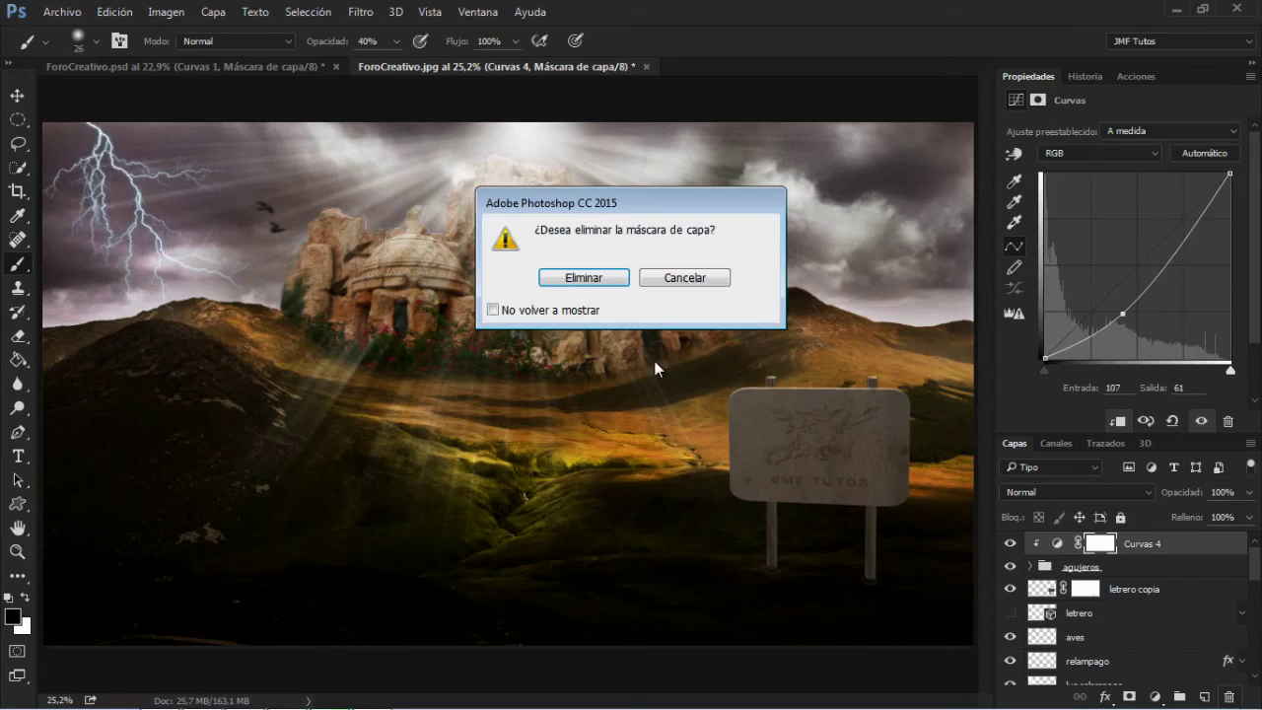
pyautogui.click(684, 279)
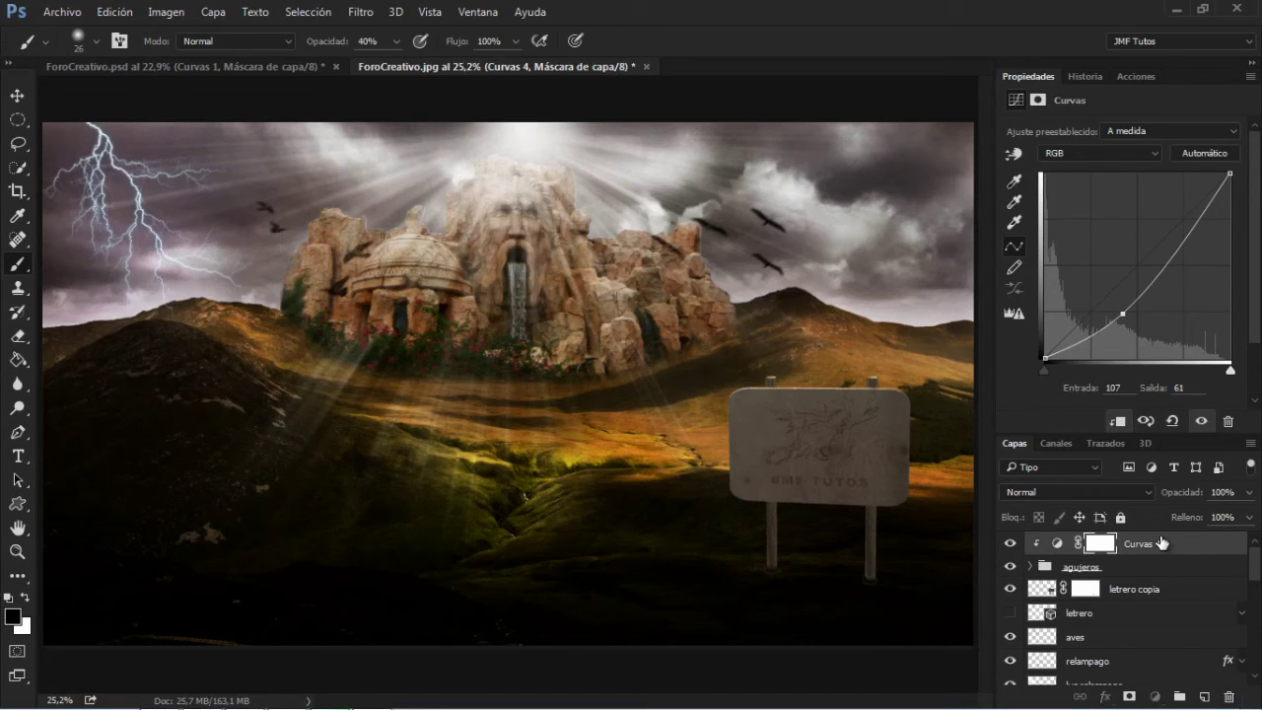
pyautogui.moveTo(1160, 542); pyautogui.dragTo(1171, 577)
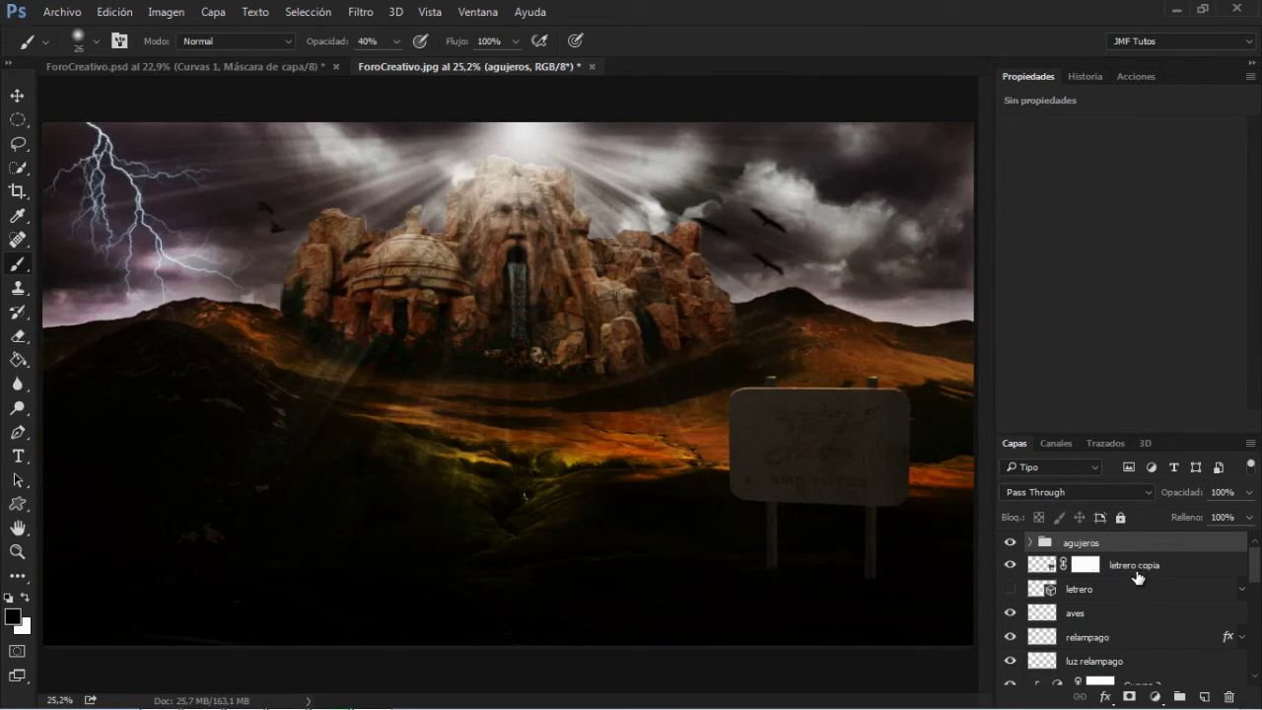
pyautogui.moveTo(1253, 572)
pyautogui.mouseDown()
pyautogui.moveTo(1258, 605)
pyautogui.moveTo(1260, 551)
pyautogui.mouseUp()
pyautogui.hotkey('ctrl', 'z')
# - Move Curvas 4 between the agujeros group and letrero copia, and clip it to letrero copia
pyautogui.moveTo(1149, 545); pyautogui.dragTo(1168, 594)
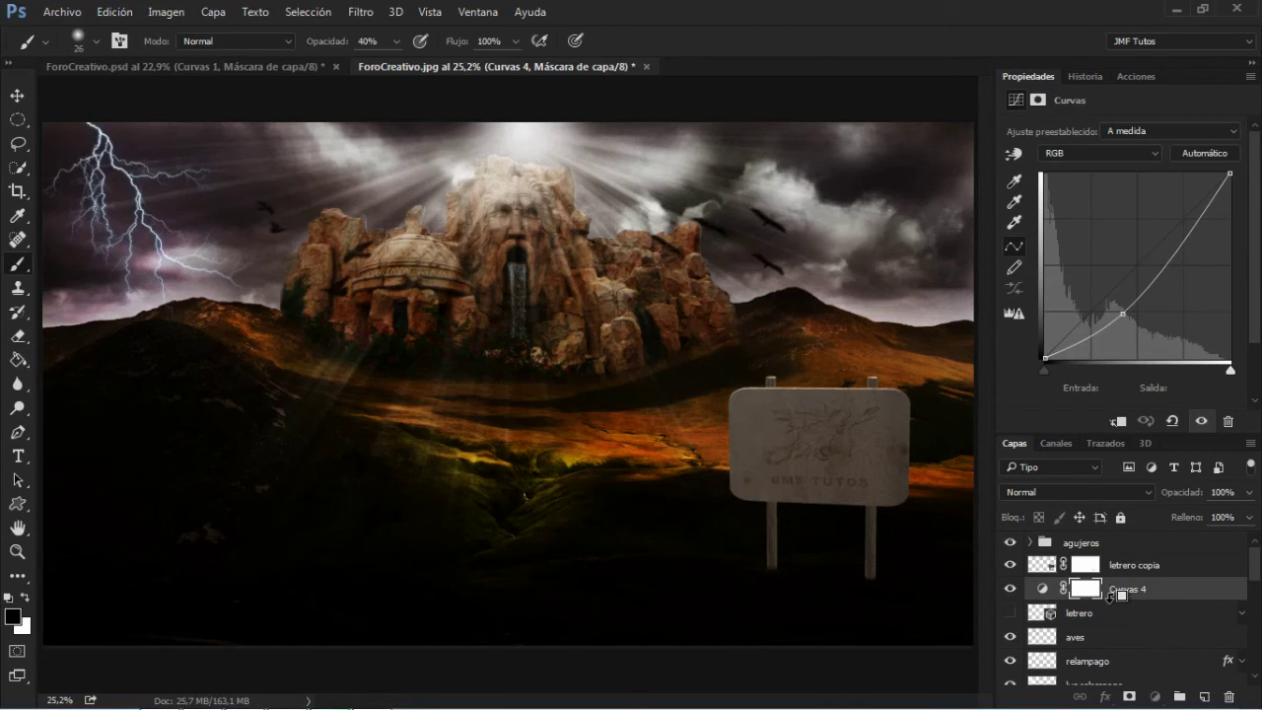
pyautogui.keyDown('alt'); pyautogui.click(1113, 594); pyautogui.keyUp('alt')
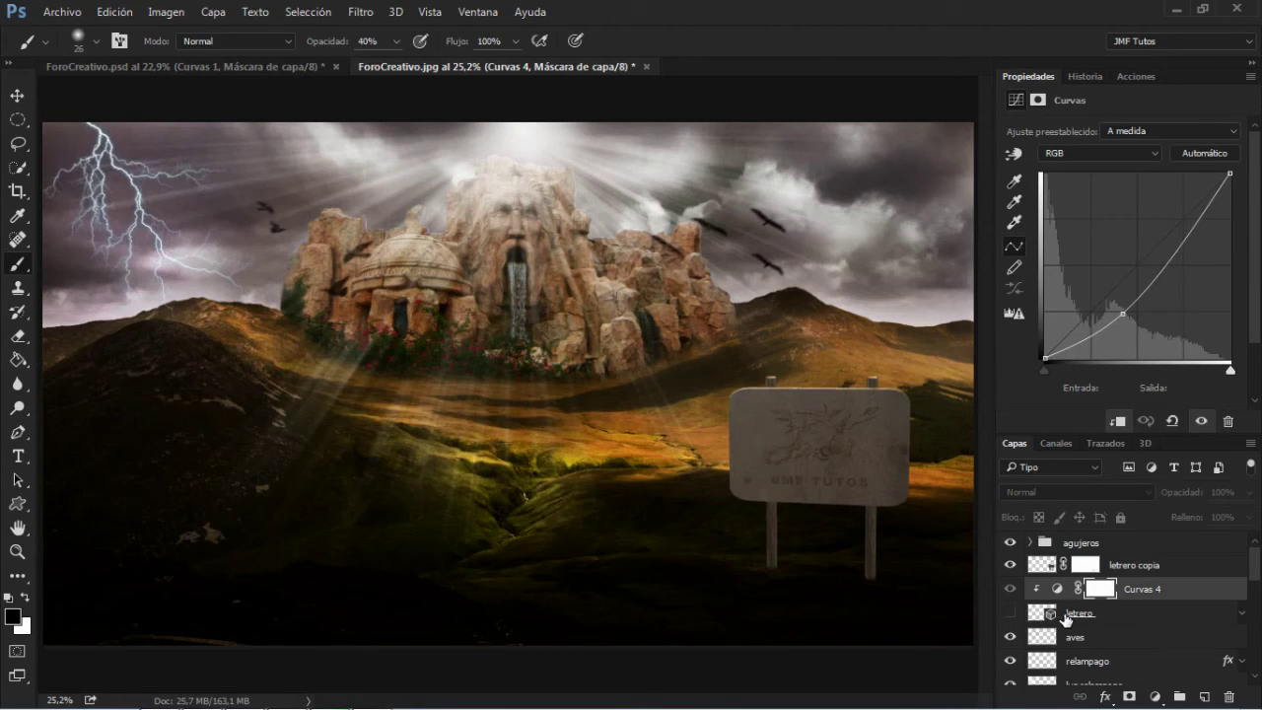
pyautogui.moveTo(1155, 592); pyautogui.dragTo(1152, 571)
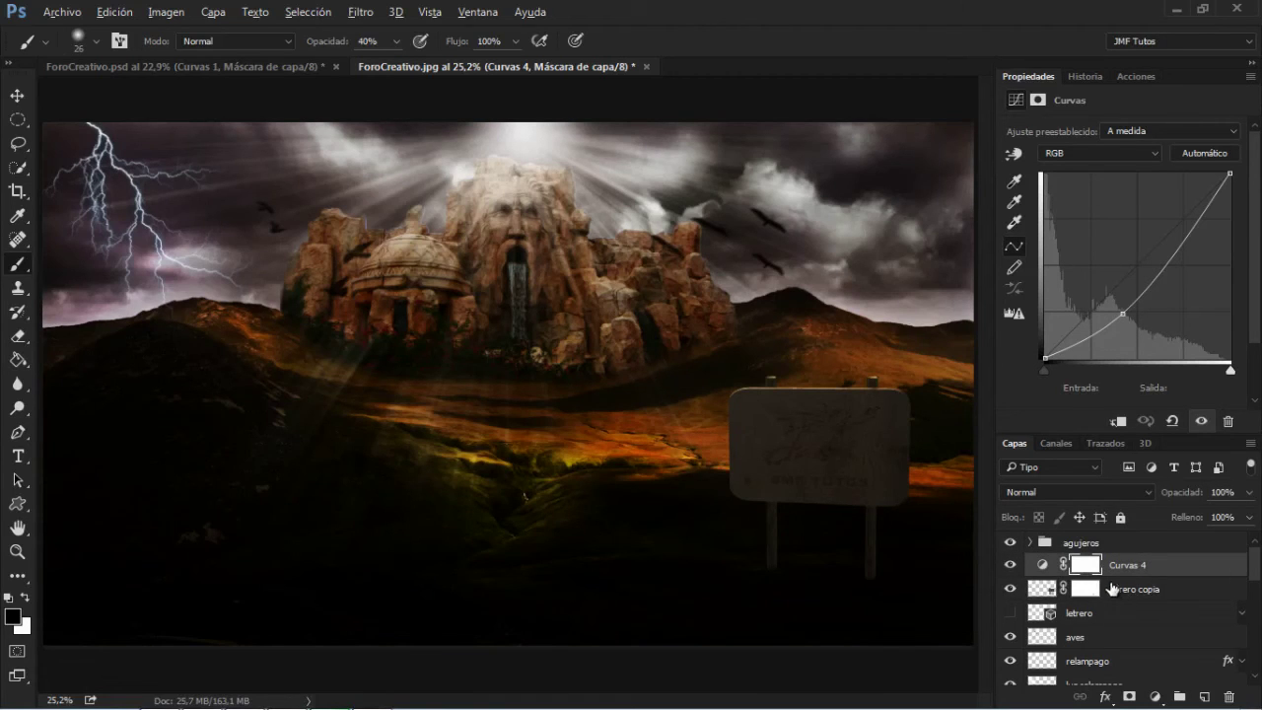
pyautogui.keyDown('alt'); pyautogui.click(1108, 568); pyautogui.keyUp('alt')
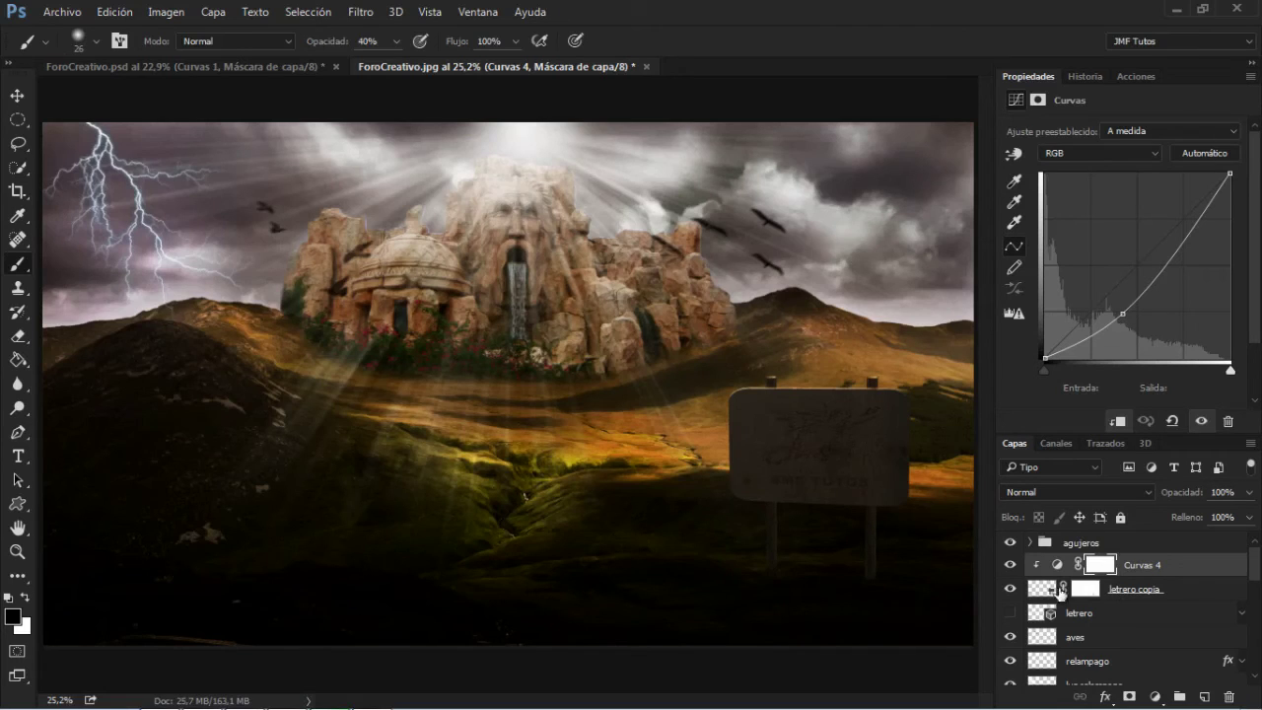
# - Reshape the Curvas 4 curve with a lower point at input 98, output 66 and an upper point at input 163, output 151
pyautogui.moveTo(1119, 316)
pyautogui.mouseDown()
pyautogui.moveTo(1118, 298)
pyautogui.moveTo(1120, 312)
pyautogui.mouseUp()
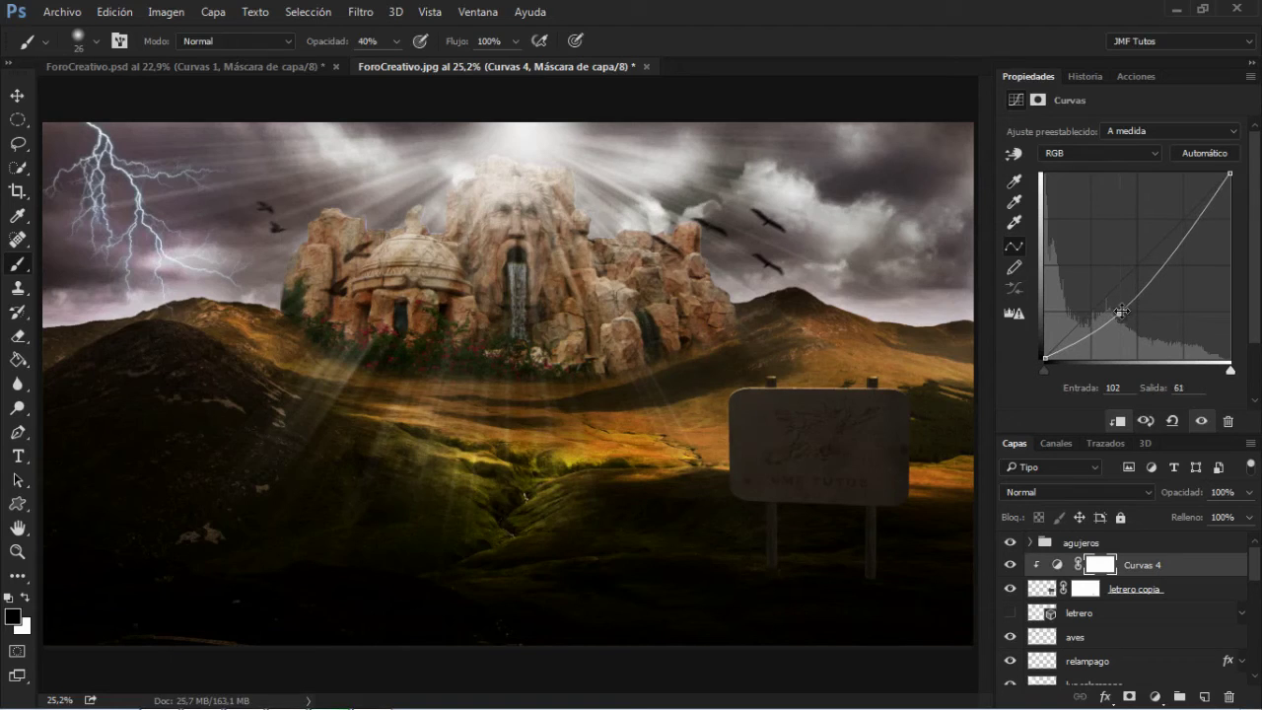
pyautogui.moveTo(1171, 253); pyautogui.dragTo(1161, 247)
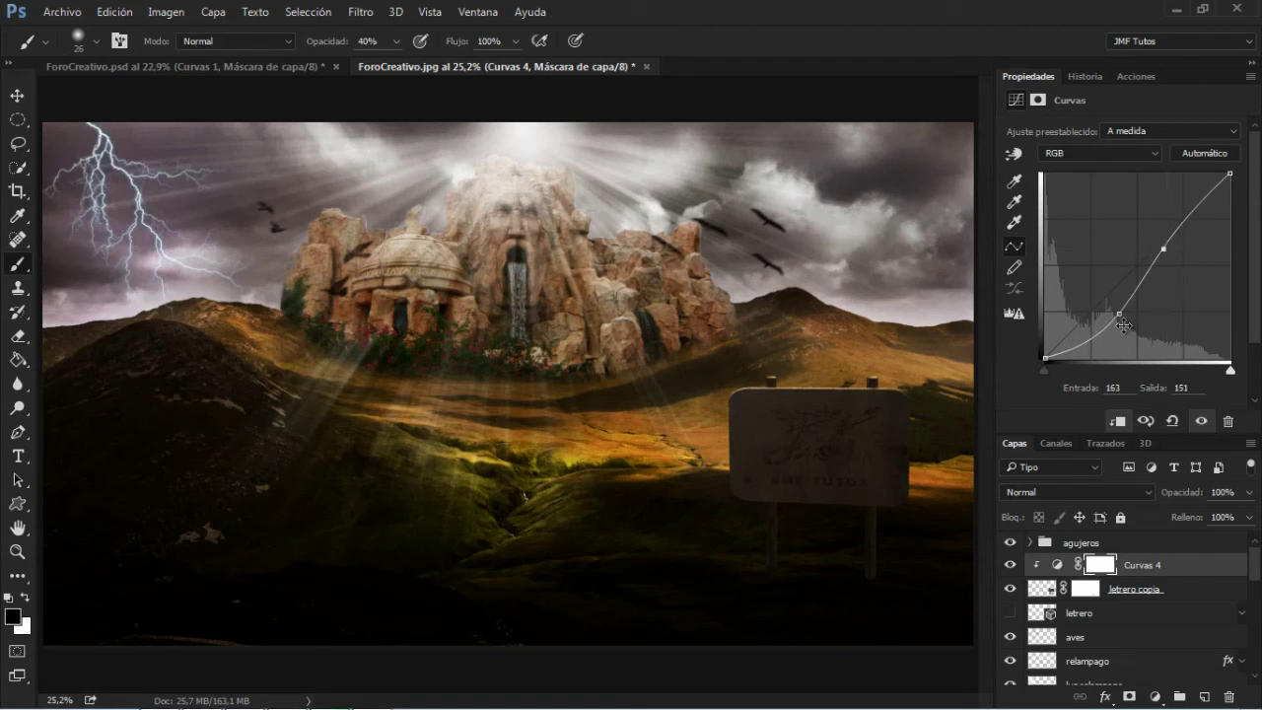
pyautogui.moveTo(1118, 312); pyautogui.dragTo(1115, 309)
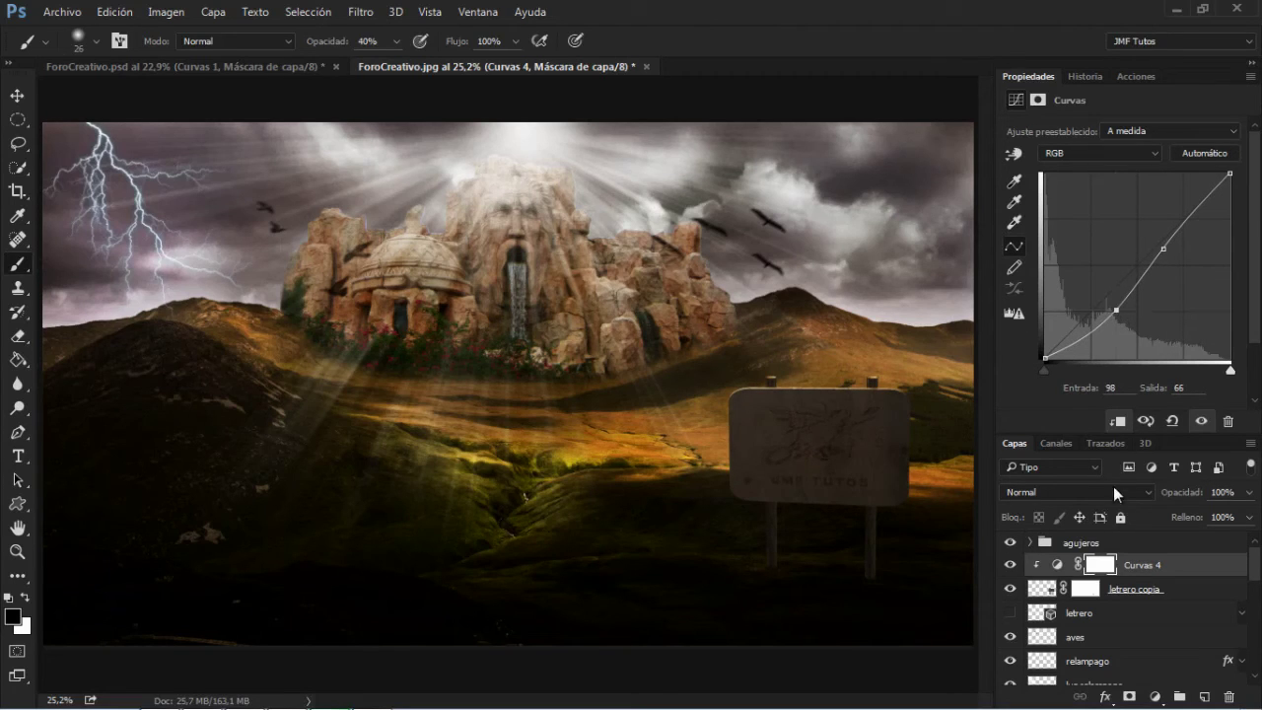
# - Add a new empty layer above the agujeros group for painting on the sign
pyautogui.click(1126, 548)
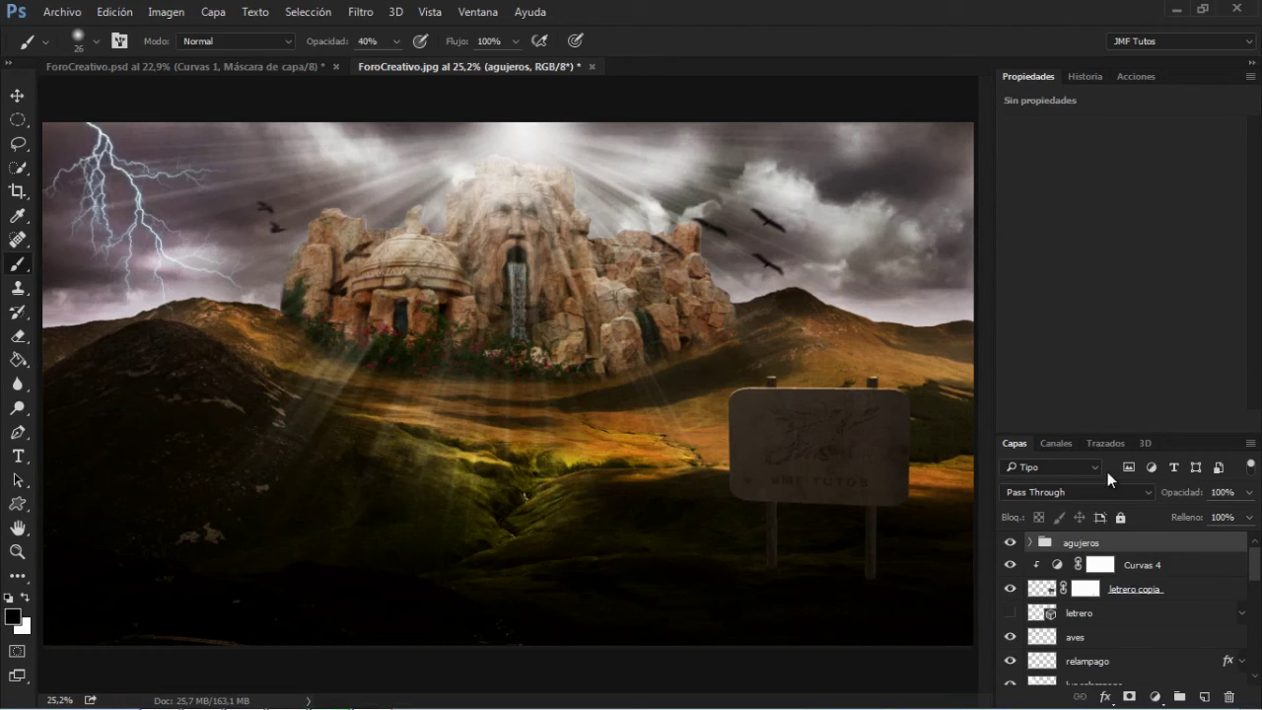
pyautogui.click(18, 553)
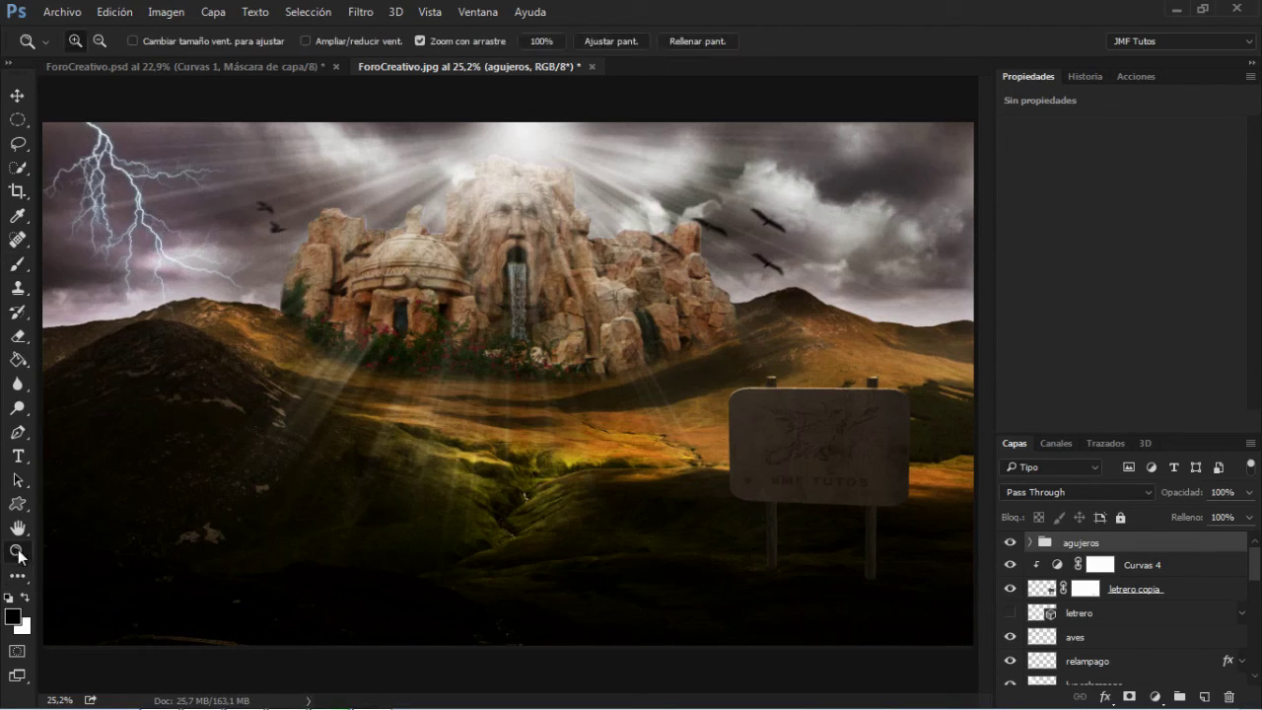
pyautogui.moveTo(834, 442); pyautogui.dragTo(856, 398)
pyautogui.moveTo(791, 473); pyautogui.dragTo(580, 424)
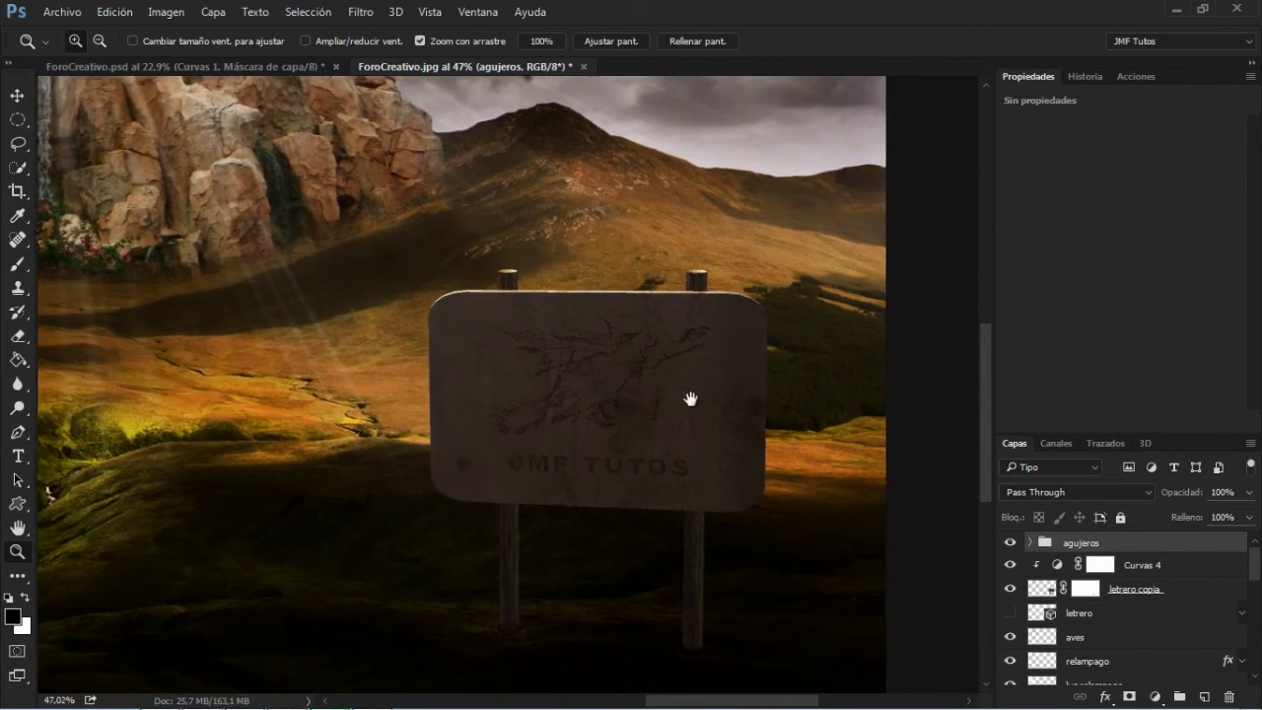
pyautogui.moveTo(681, 370); pyautogui.dragTo(713, 356)
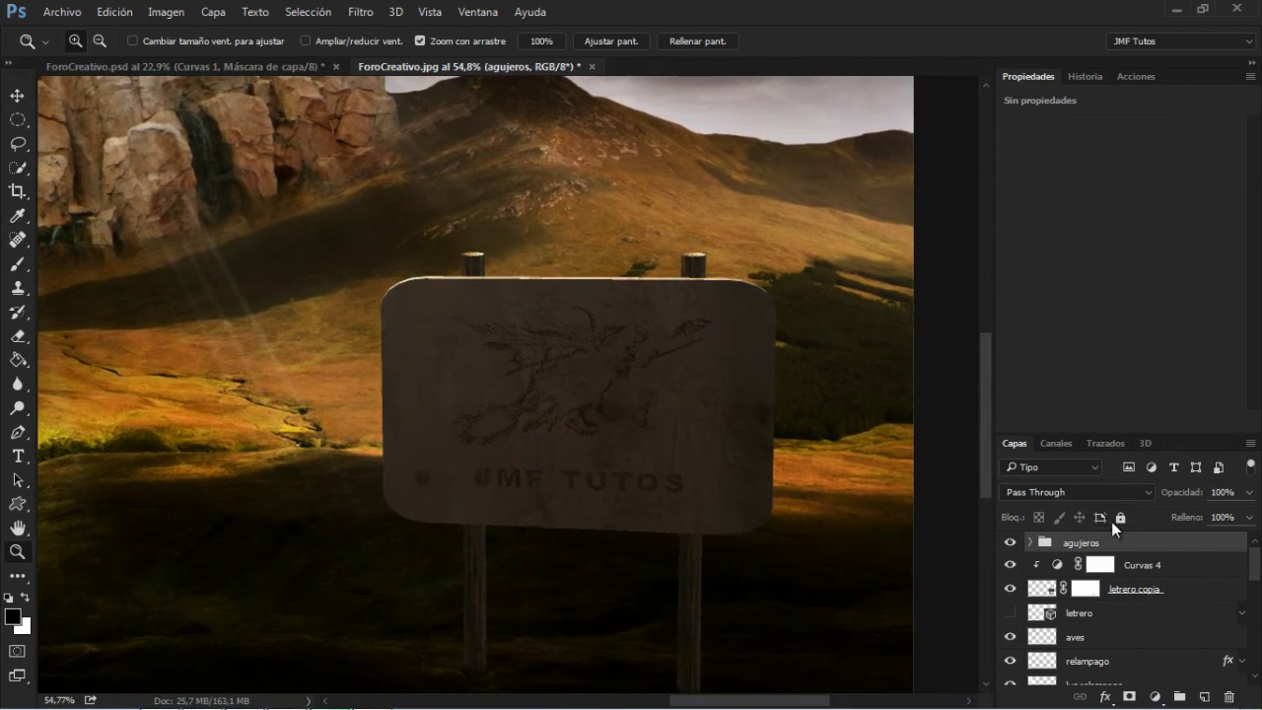
pyautogui.click(1205, 698)
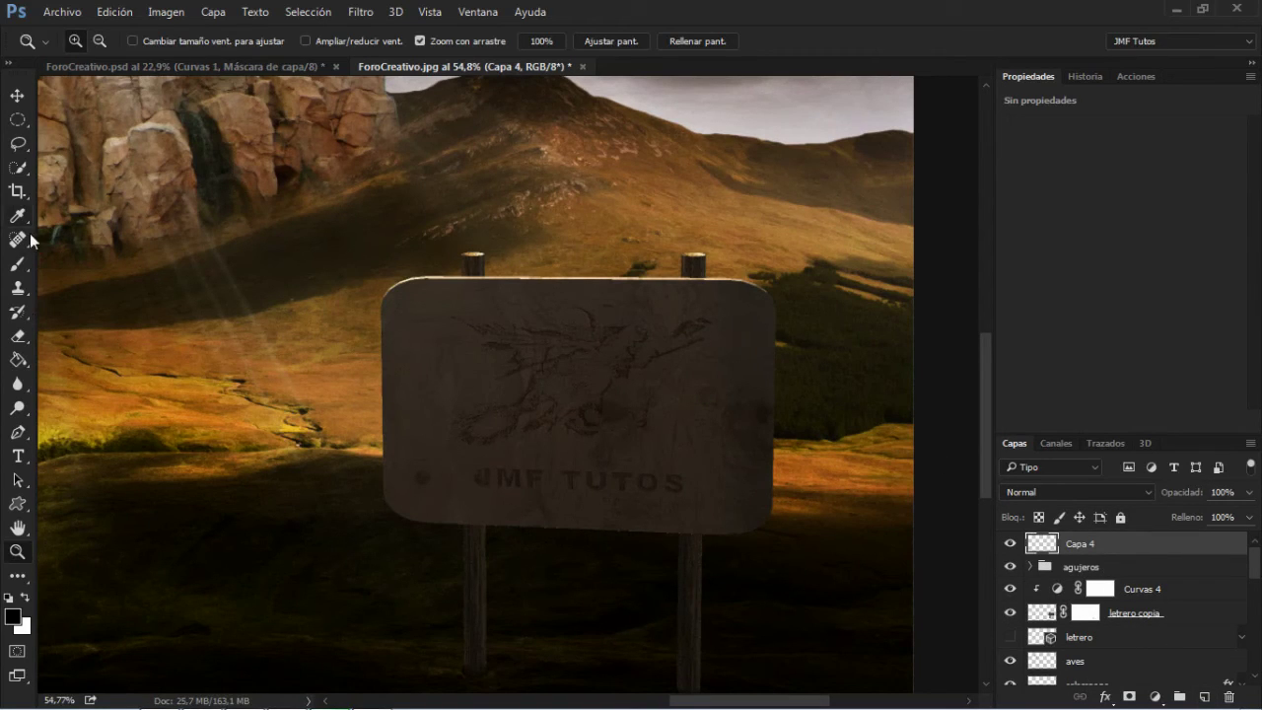
# - Stamp a black crack over the sign's upper-left corner with the 1116 px crack brush resized to 376 px at 84% opacity
pyautogui.click(17, 263)
pyautogui.click(97, 40)
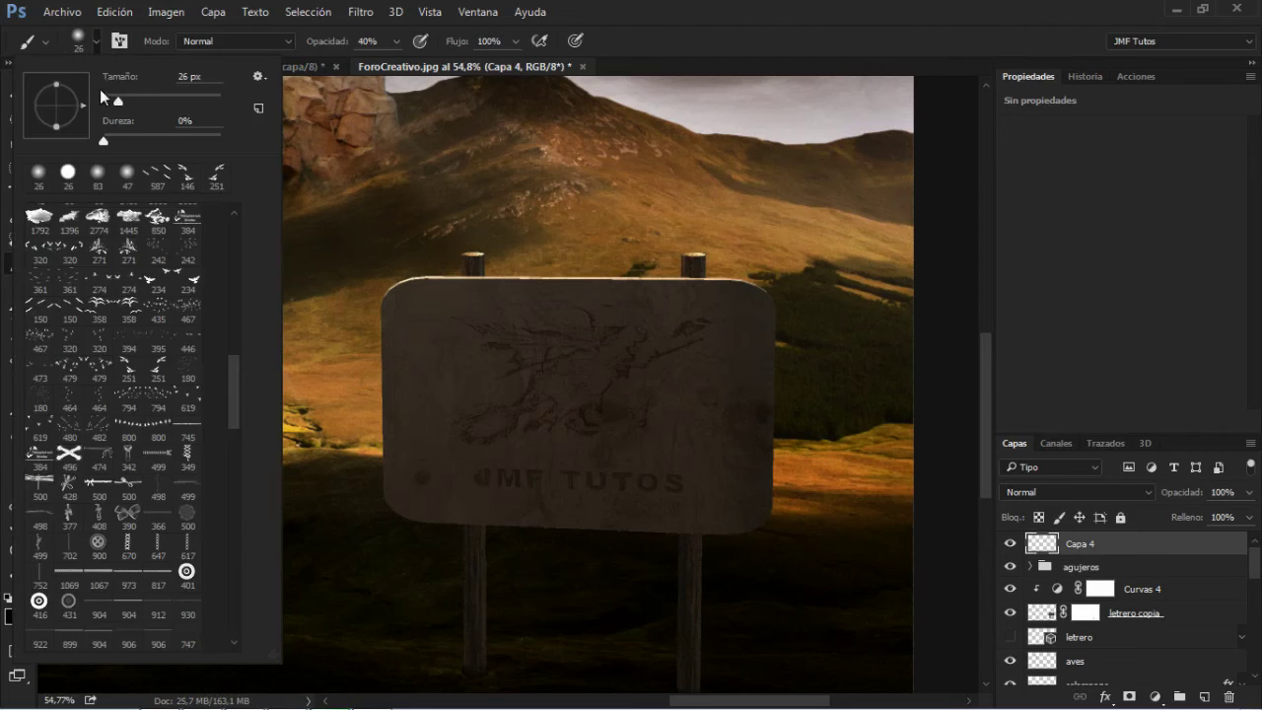
pyautogui.moveTo(234, 394); pyautogui.dragTo(215, 235)
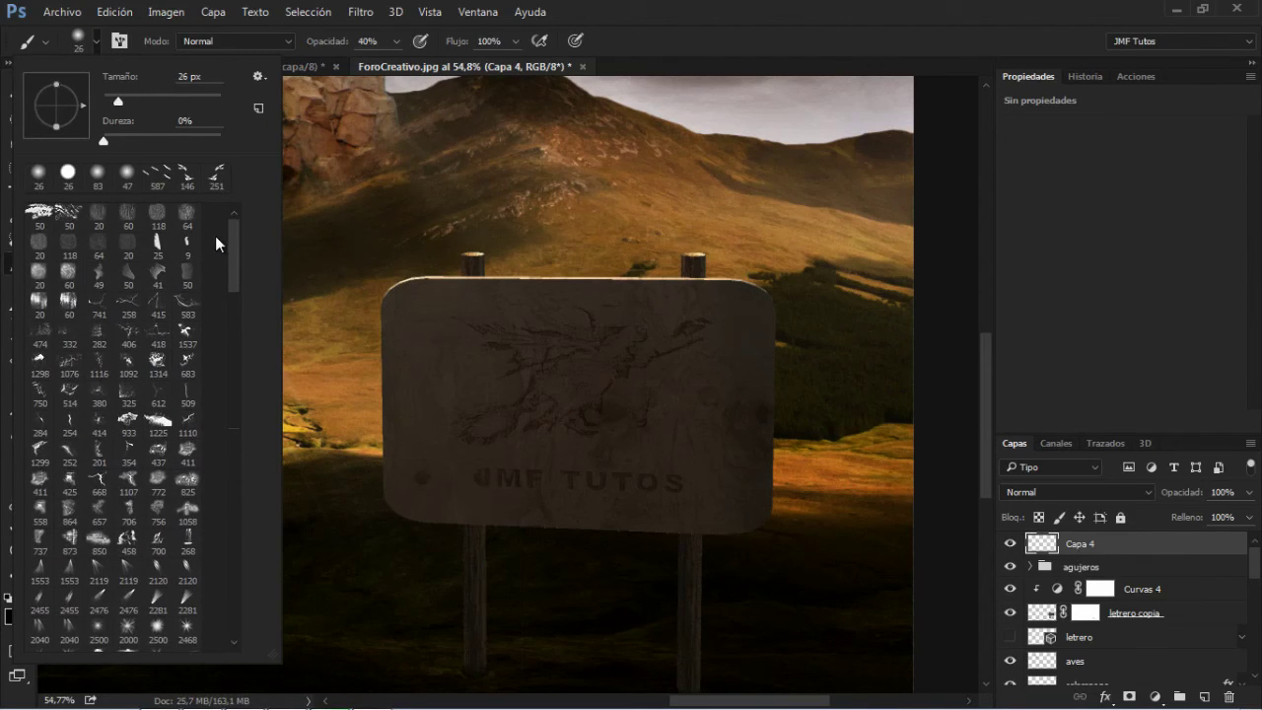
pyautogui.click(133, 331)
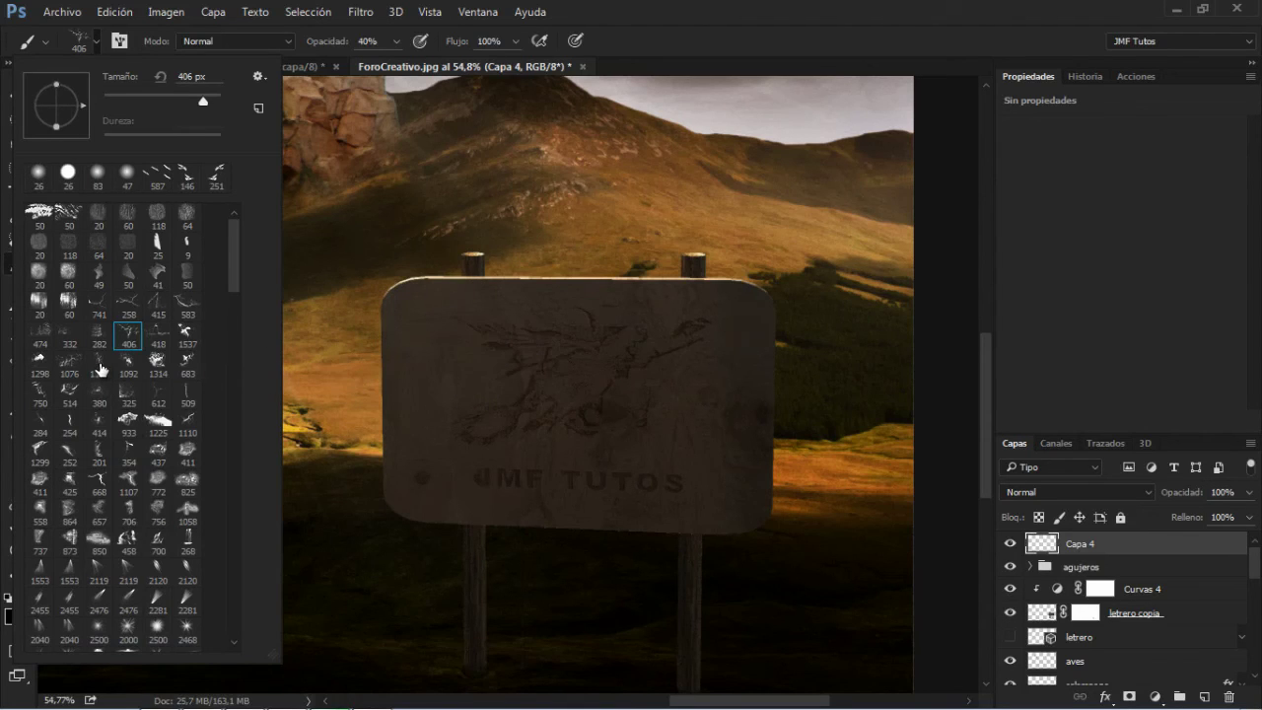
pyautogui.click(101, 366)
pyautogui.moveTo(499, 393); pyautogui.dragTo(325, 324)
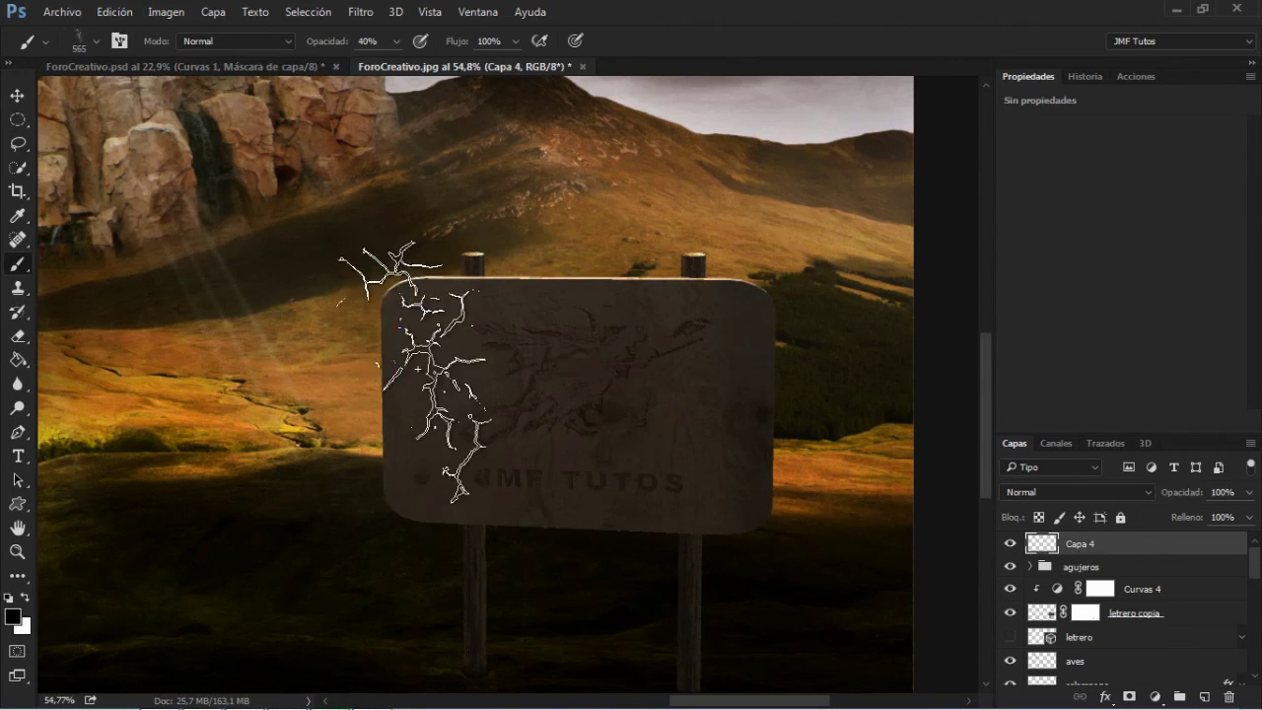
pyautogui.moveTo(444, 354); pyautogui.dragTo(369, 314)
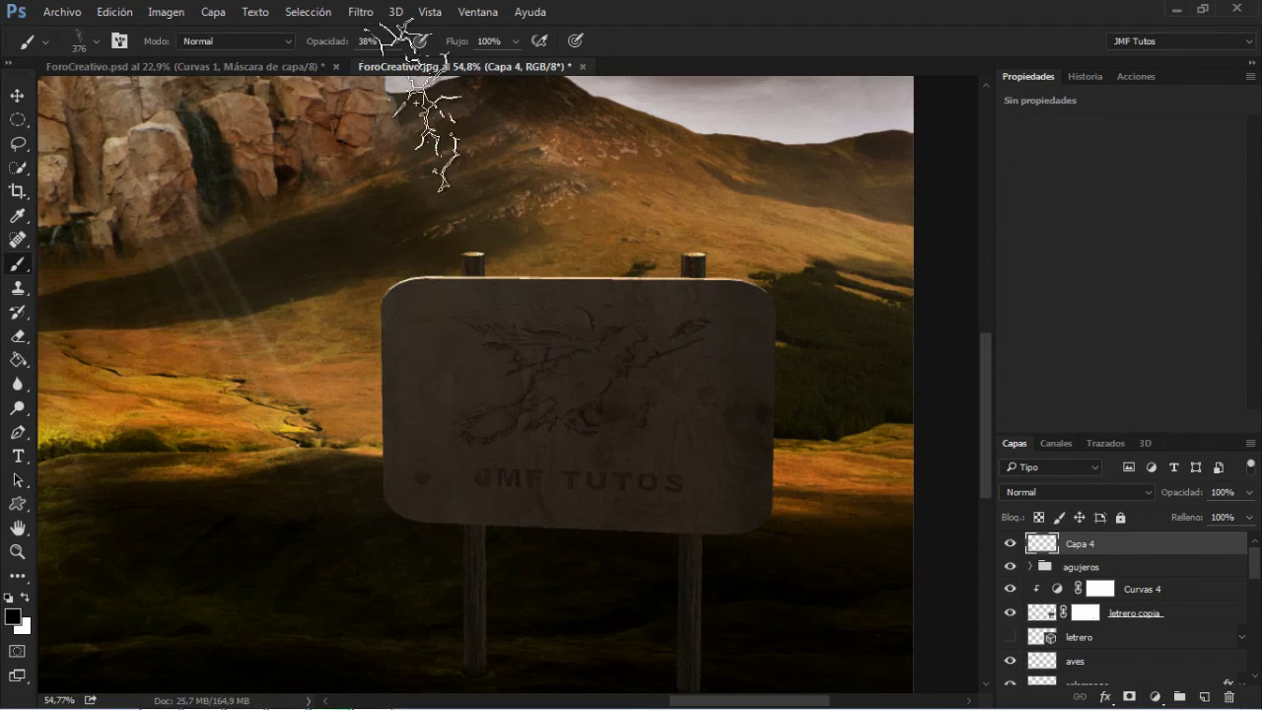
pyautogui.click(395, 43)
pyautogui.moveTo(434, 79); pyautogui.dragTo(436, 78)
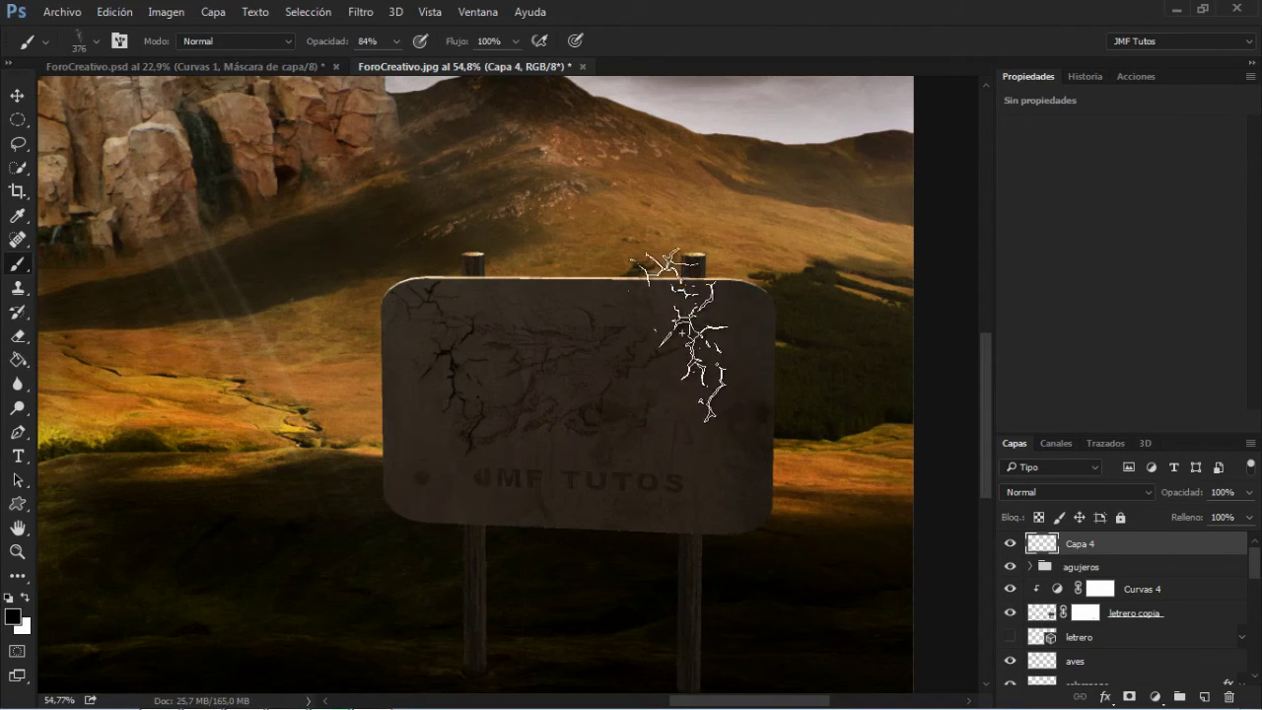
# - Apply a Bevel and Emboss style to Capa 4 with inner bevel, 823% depth, direction down, size 2 px and soften 1 px
pyautogui.click(1108, 692)
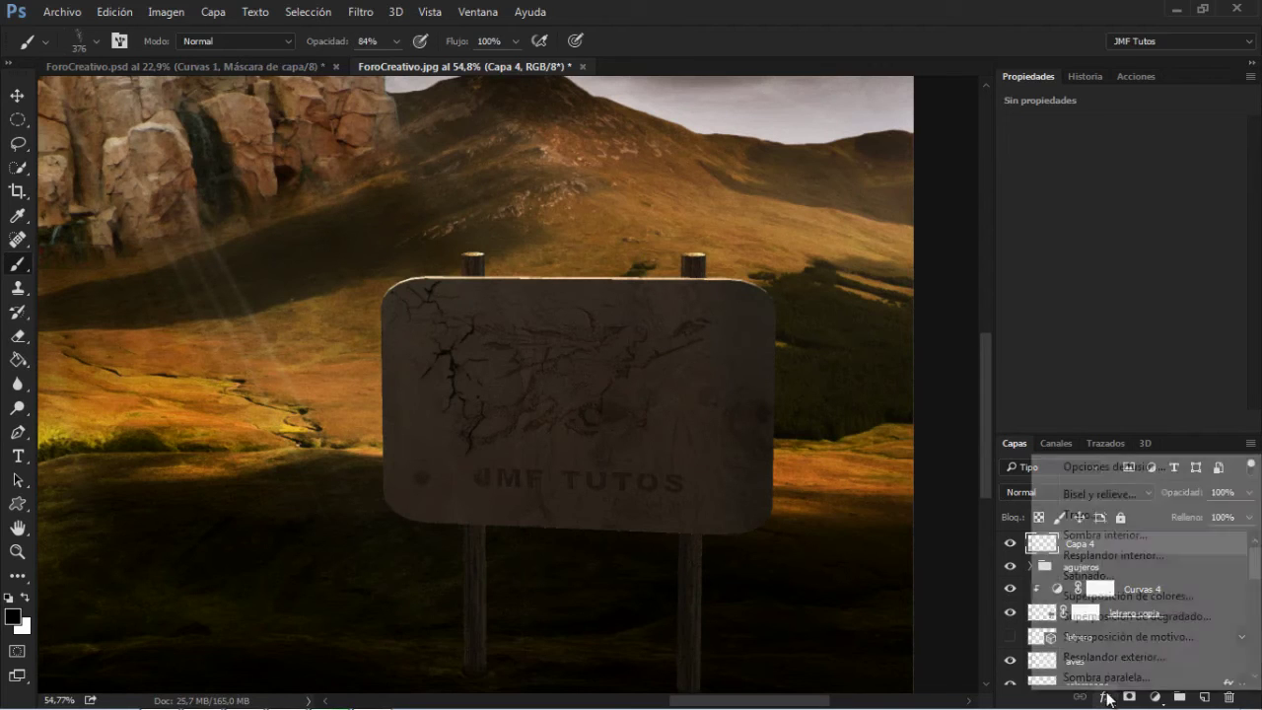
pyautogui.click(1124, 495)
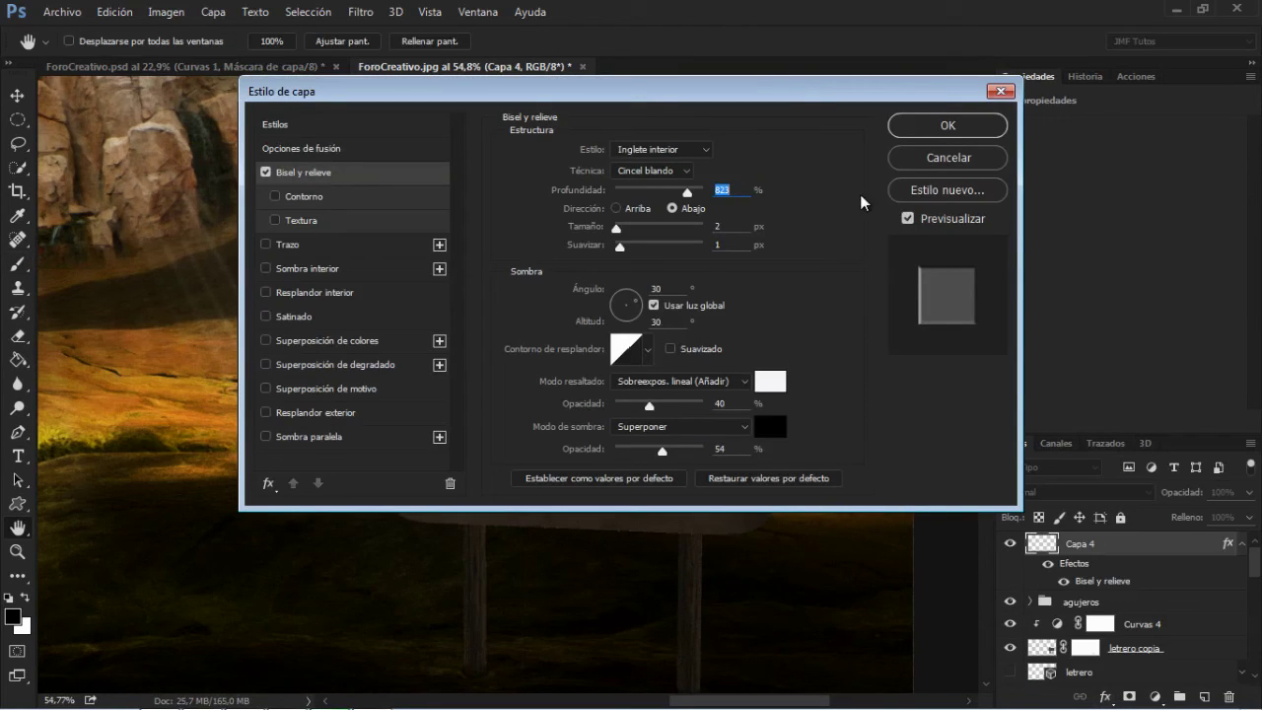
pyautogui.moveTo(615, 101); pyautogui.dragTo(1104, 109)
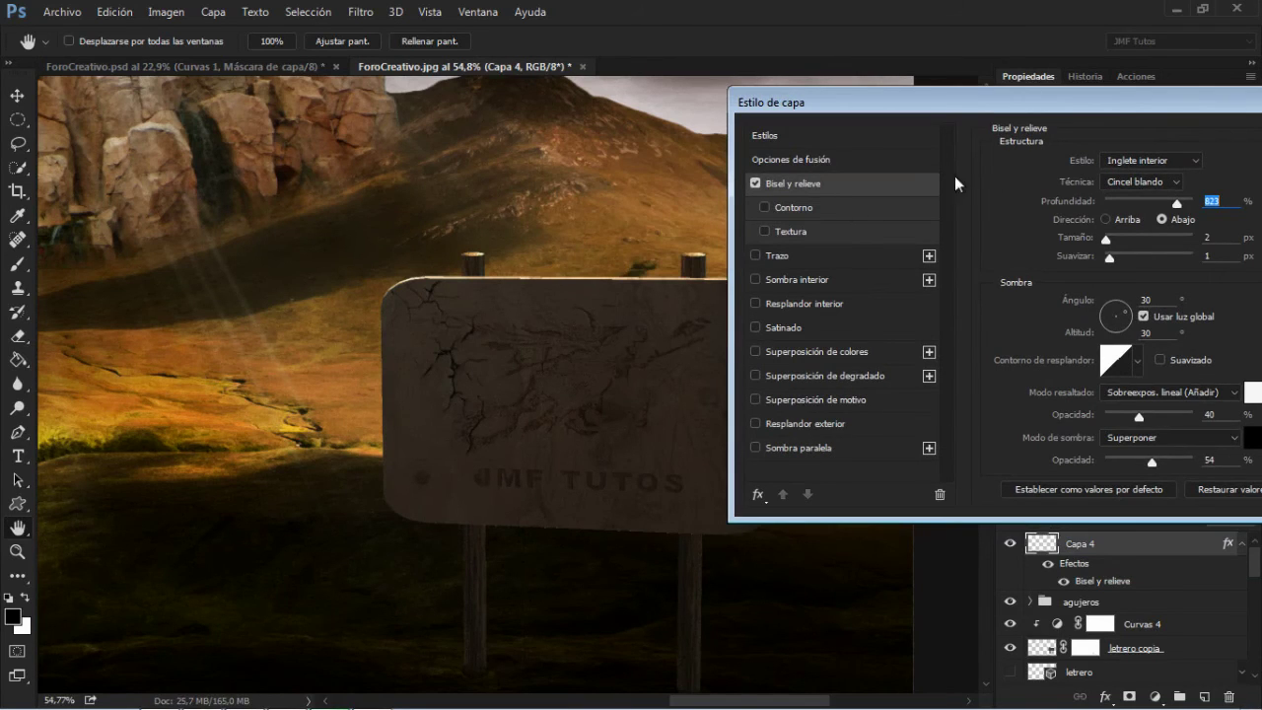
pyautogui.moveTo(1047, 101); pyautogui.dragTo(748, 109)
pyautogui.click(1142, 146)
# - Stamp a second crack on the sign's lower-right corner with the 741 px crack brush, resized to 259 px, slightly rotated, at 82% opacity
pyautogui.press('b')
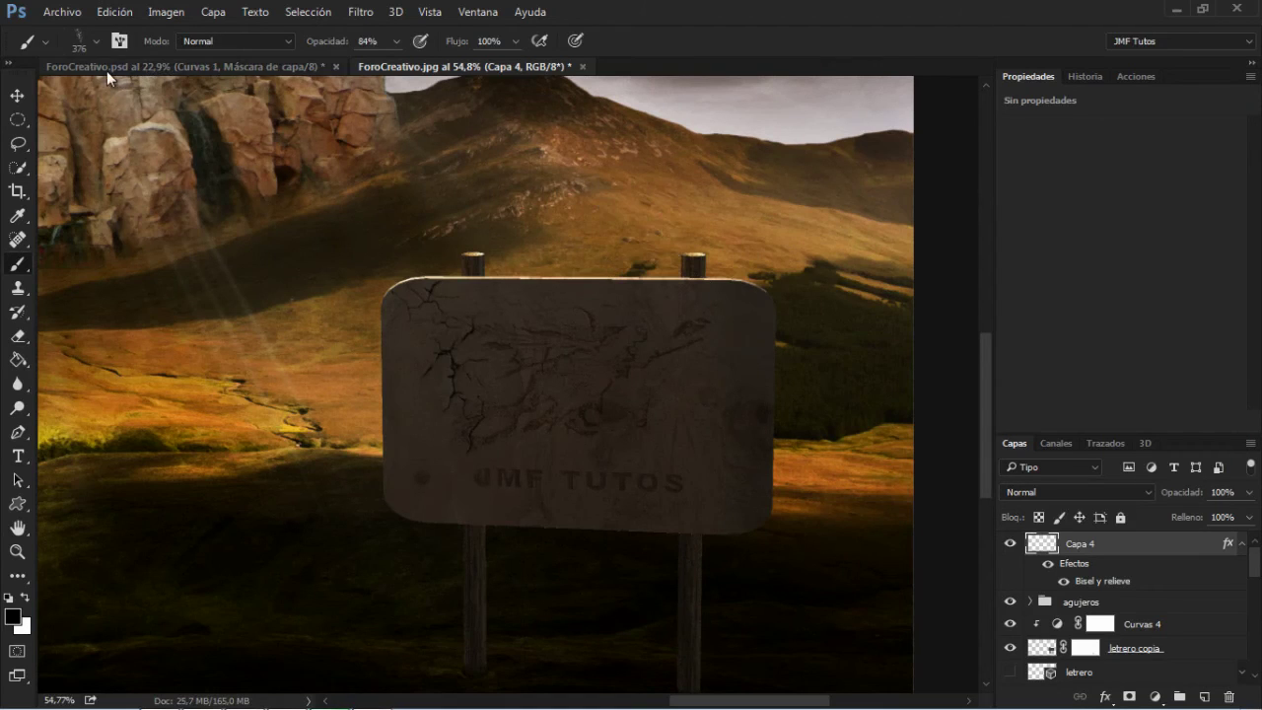
pyautogui.click(95, 37)
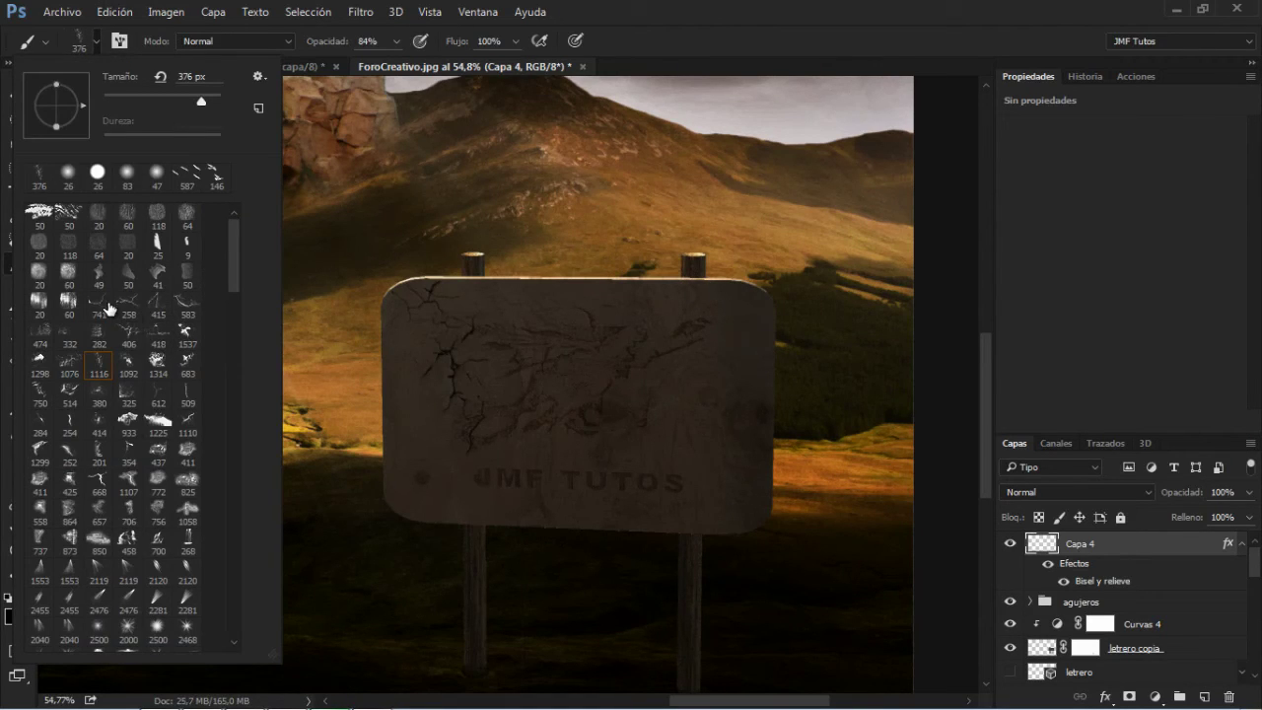
pyautogui.click(107, 308)
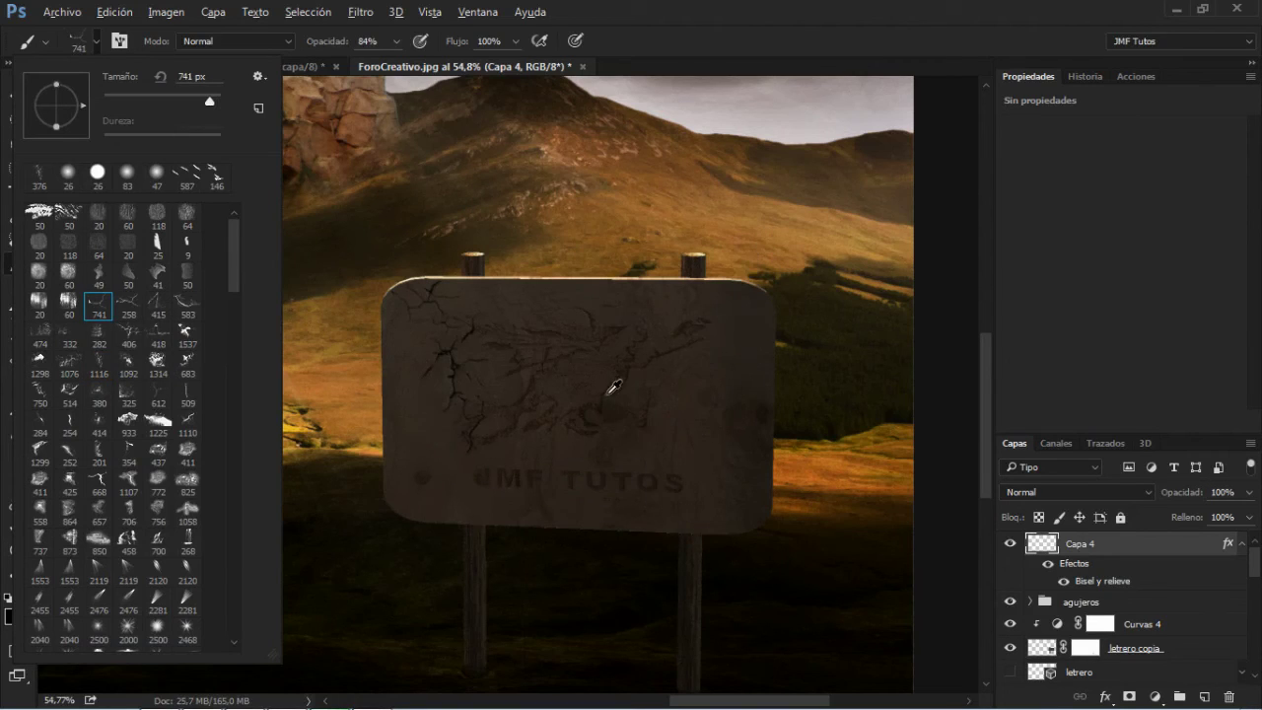
pyautogui.moveTo(609, 394); pyautogui.dragTo(505, 379)
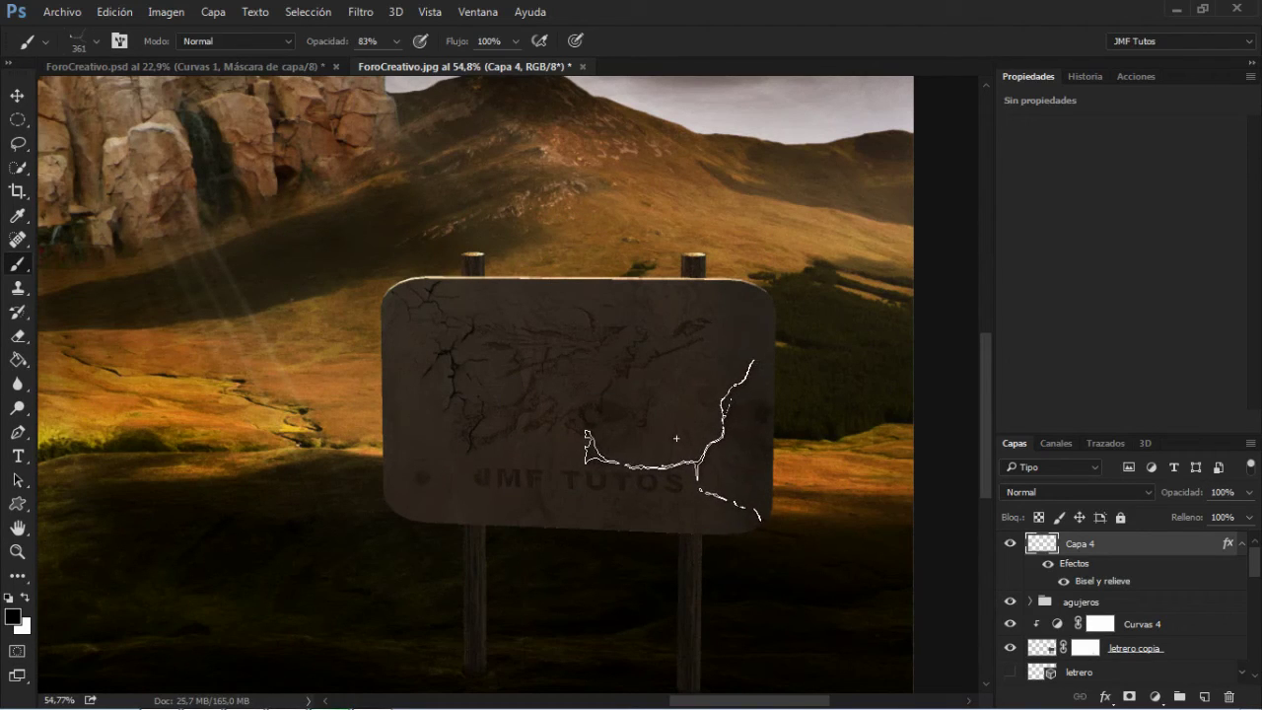
pyautogui.press('alt')
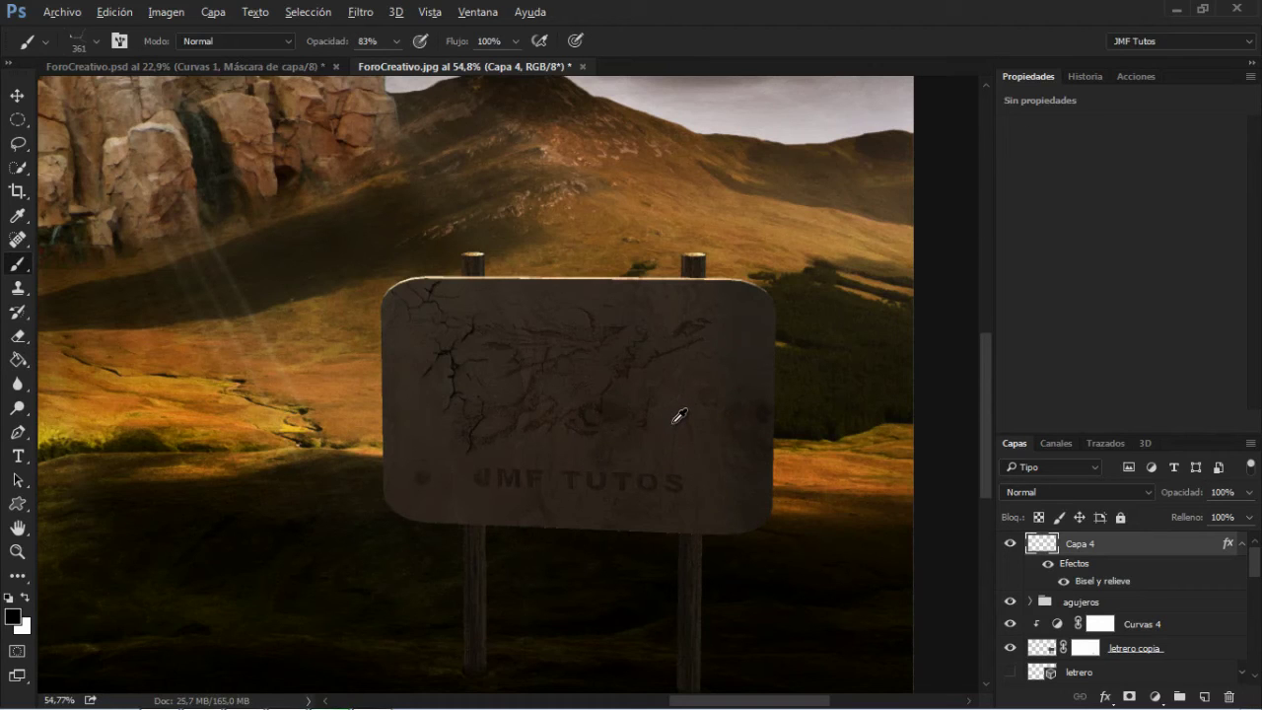
pyautogui.moveTo(678, 419); pyautogui.dragTo(650, 417)
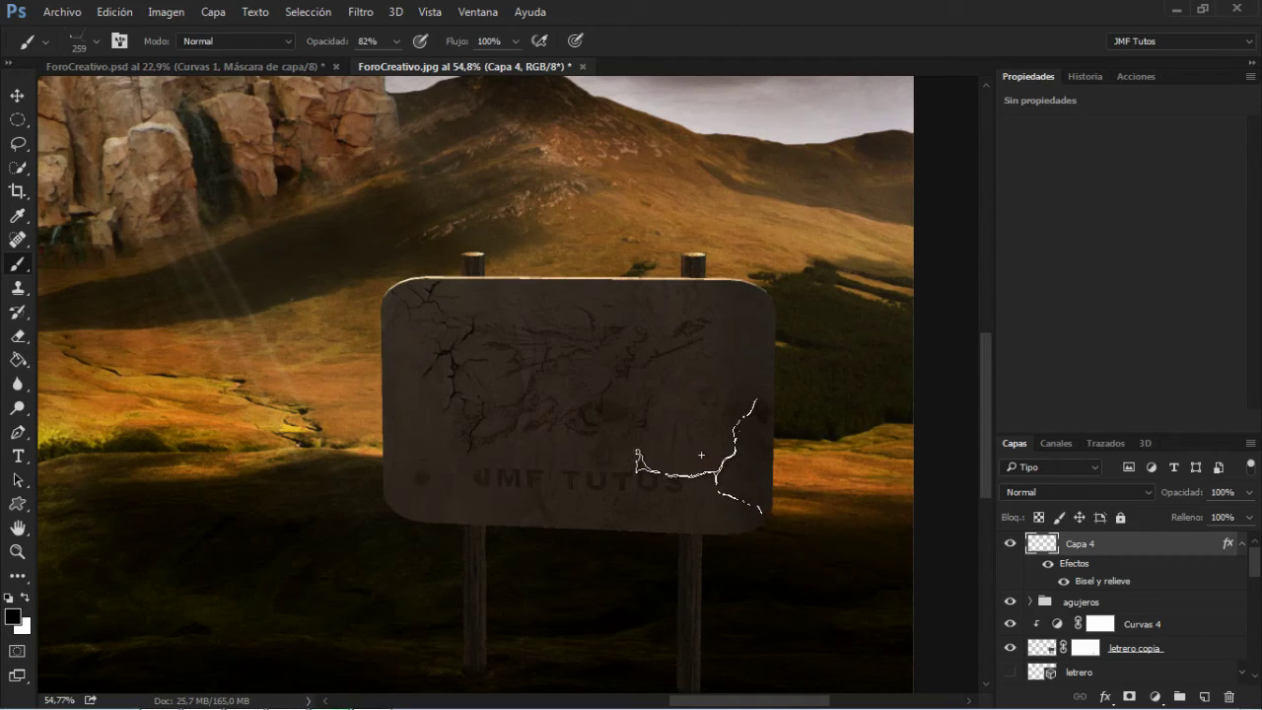
pyautogui.rightClick(702, 454)
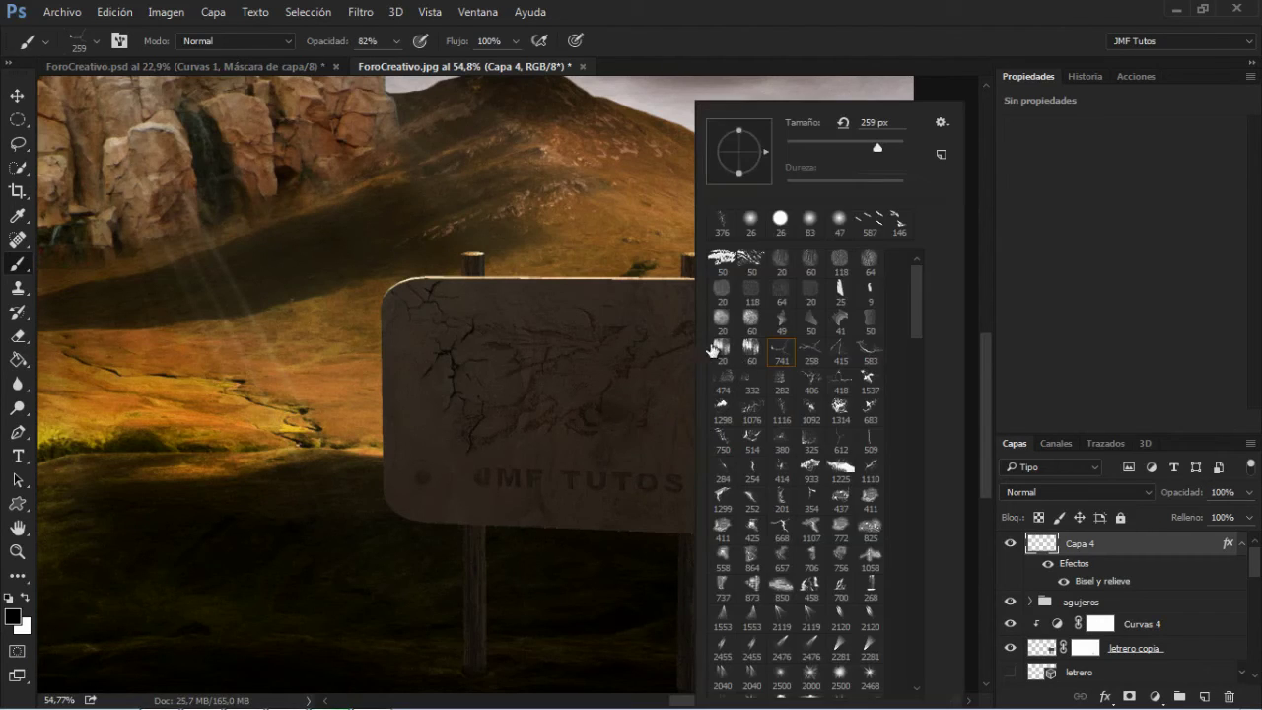
pyautogui.moveTo(767, 158); pyautogui.dragTo(765, 169)
pyautogui.click(779, 25)
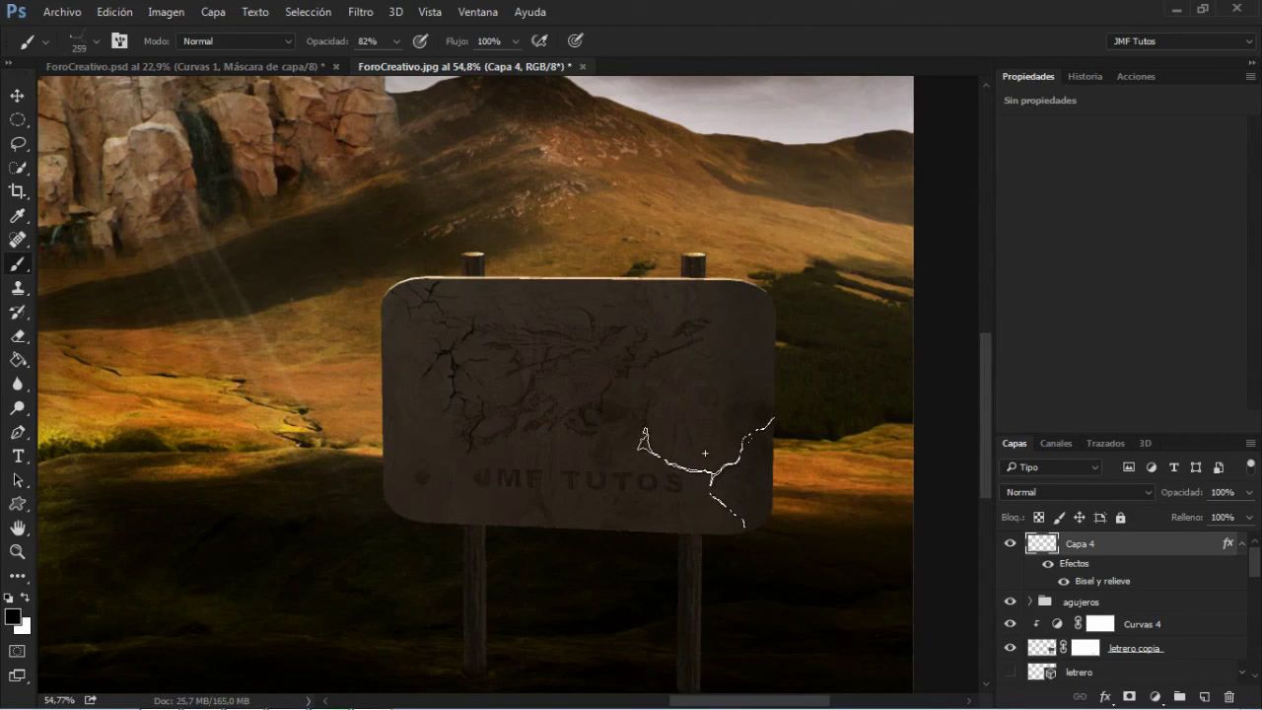
pyautogui.click(703, 455)
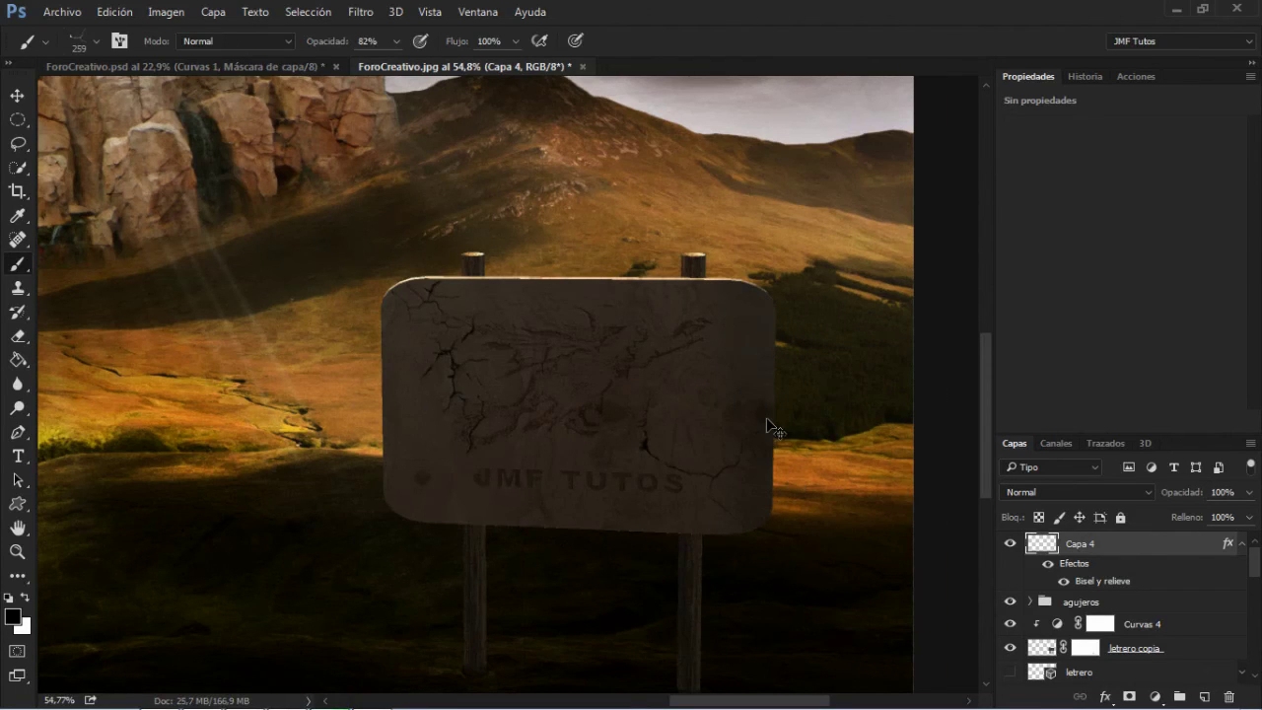
# - Fit the whole image in view and switch the brush back to the soft round 26 px tip
pyautogui.hotkey('ctrl', '0')
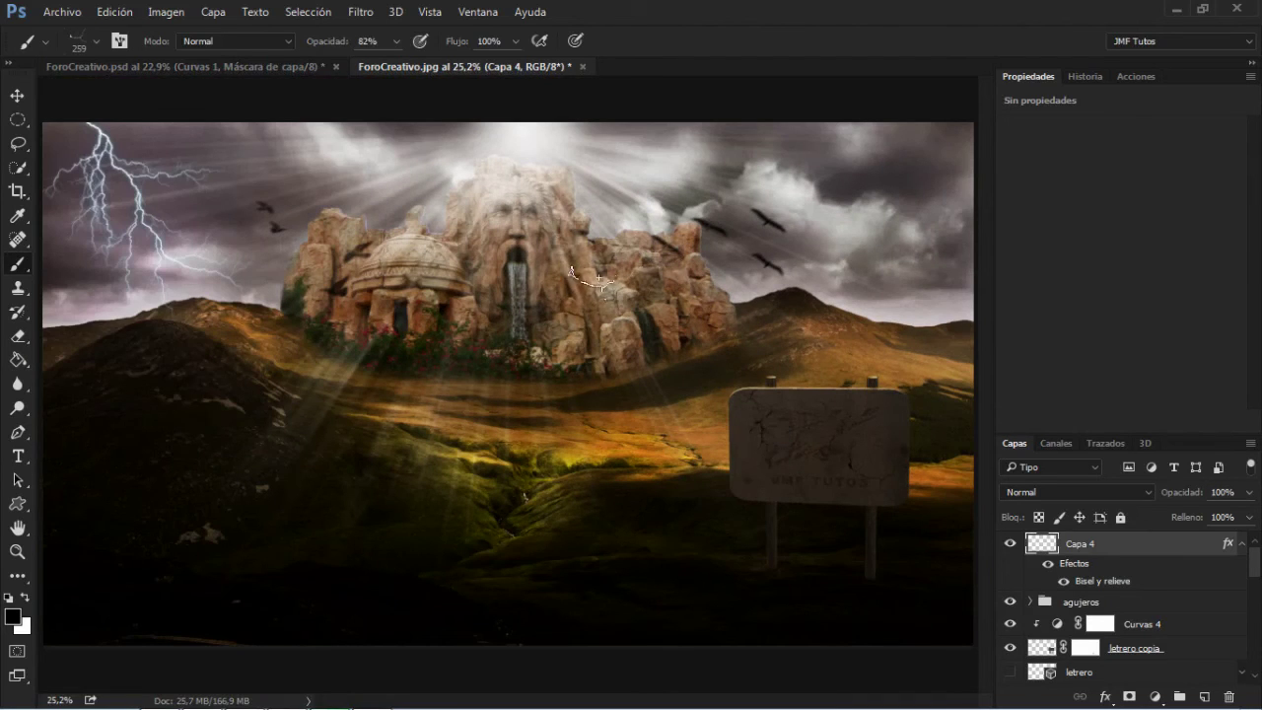
pyautogui.rightClick(626, 293)
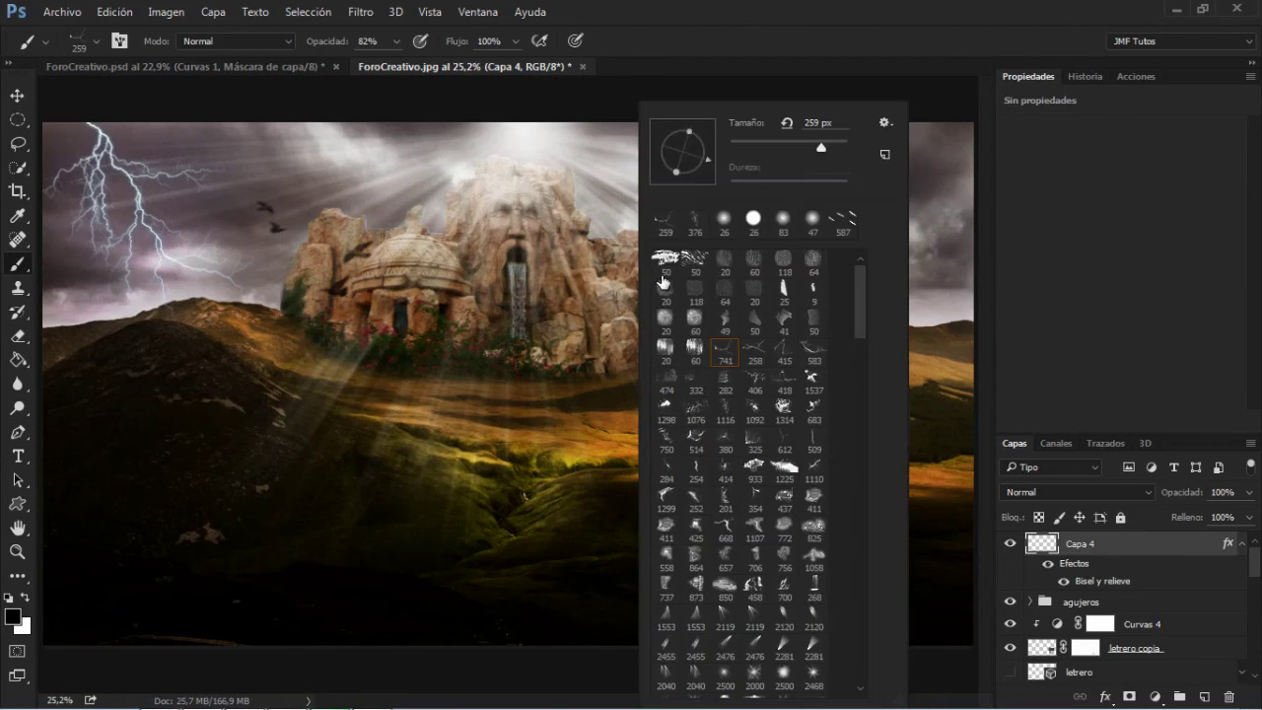
pyautogui.click(724, 224)
pyautogui.click(806, 37)
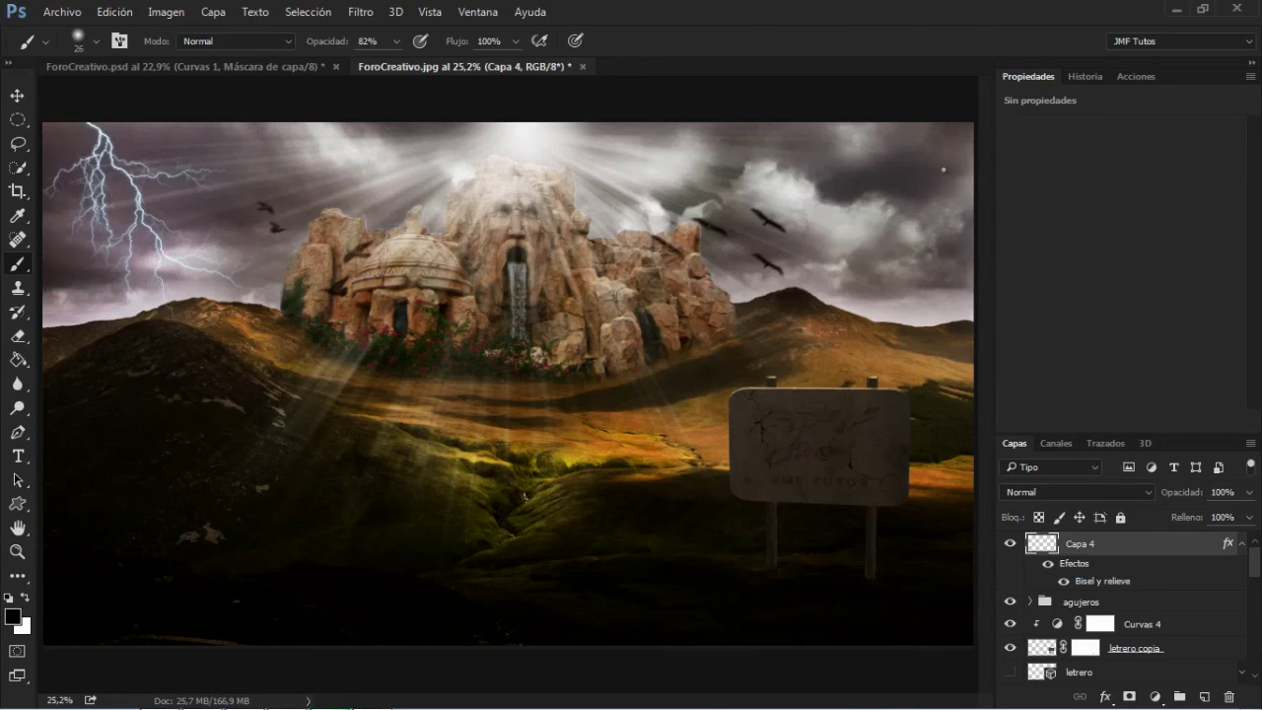
# - Rename the crack layer Capa 4 as grietas
pyautogui.doubleClick(1081, 546)
pyautogui.write('gru')
pyautogui.press('Return')
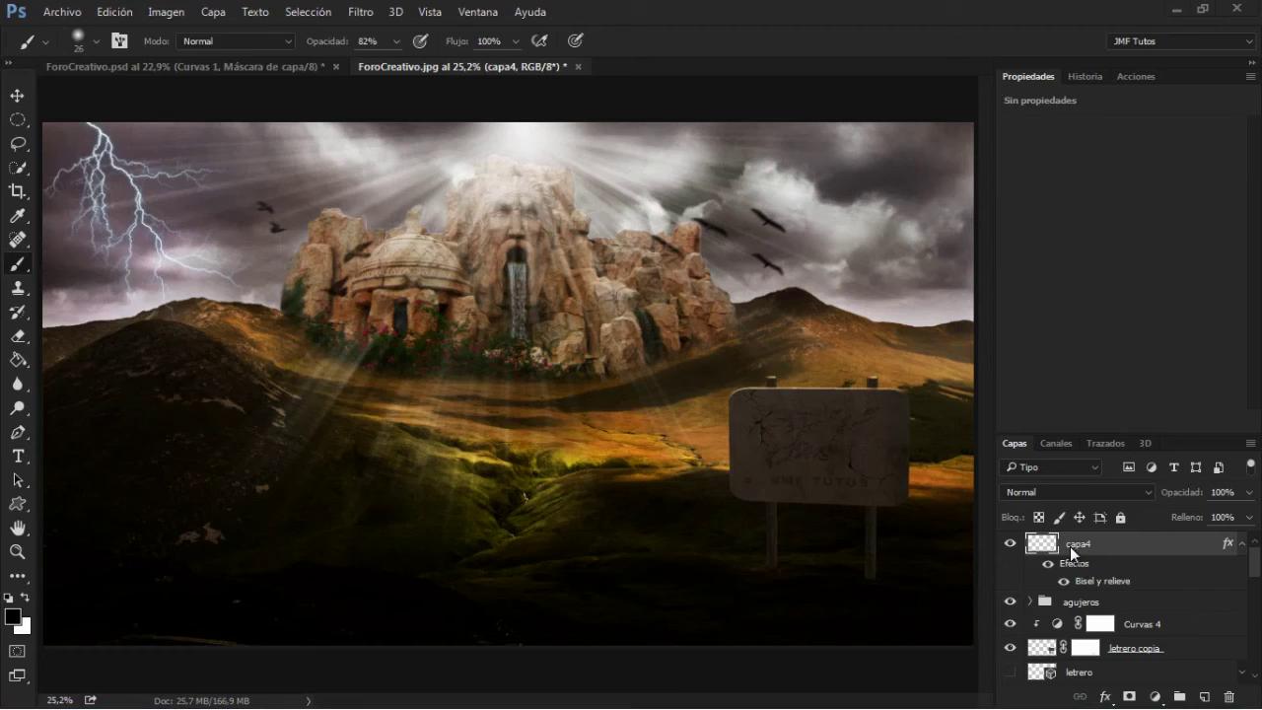
pyautogui.doubleClick(1072, 545)
pyautogui.write('grietas')
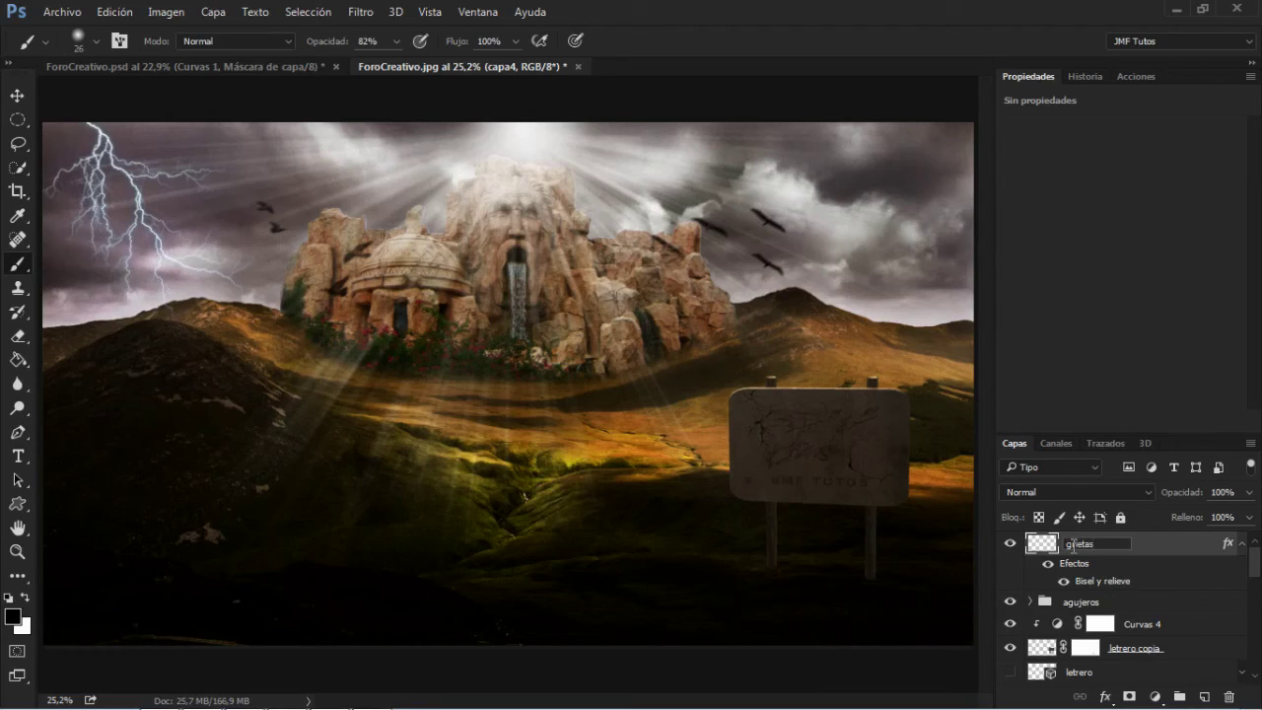
pyautogui.press('Return')
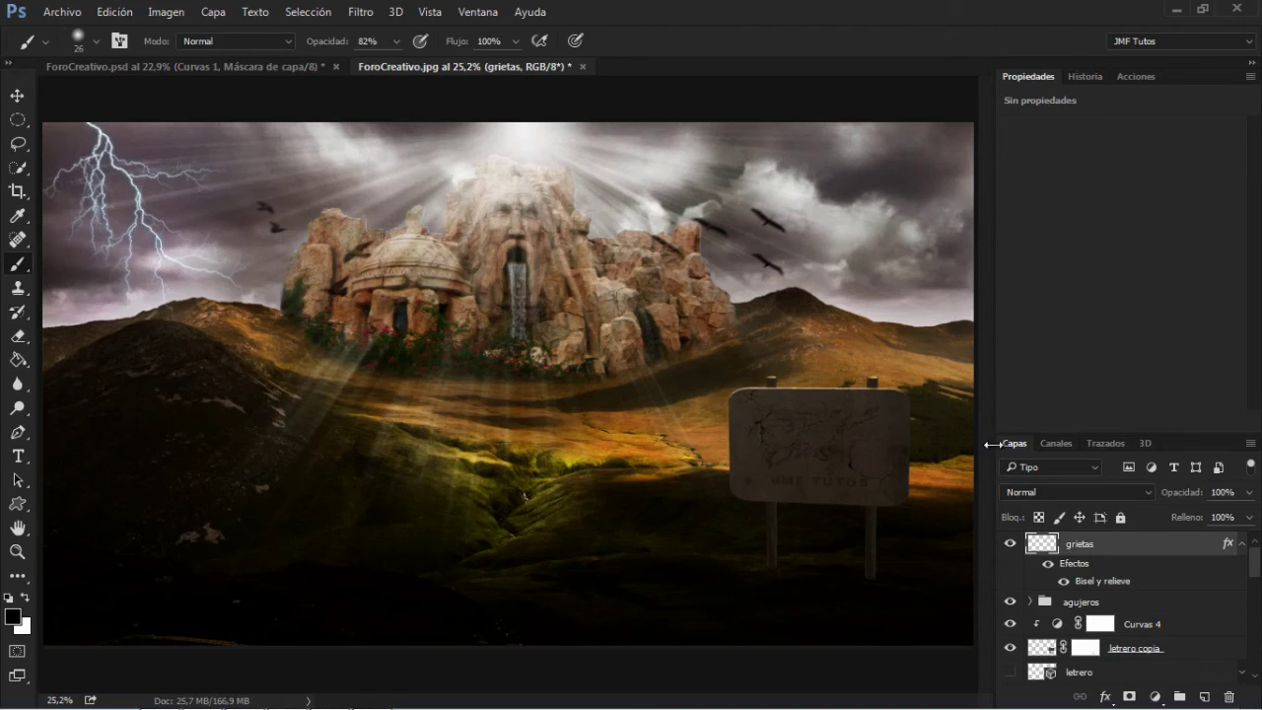
# - Stamp all visible layers into a new top layer and open it in the Camera Raw filter
pyautogui.hotkey('ctrl', 'shift', 'alt', 'e')
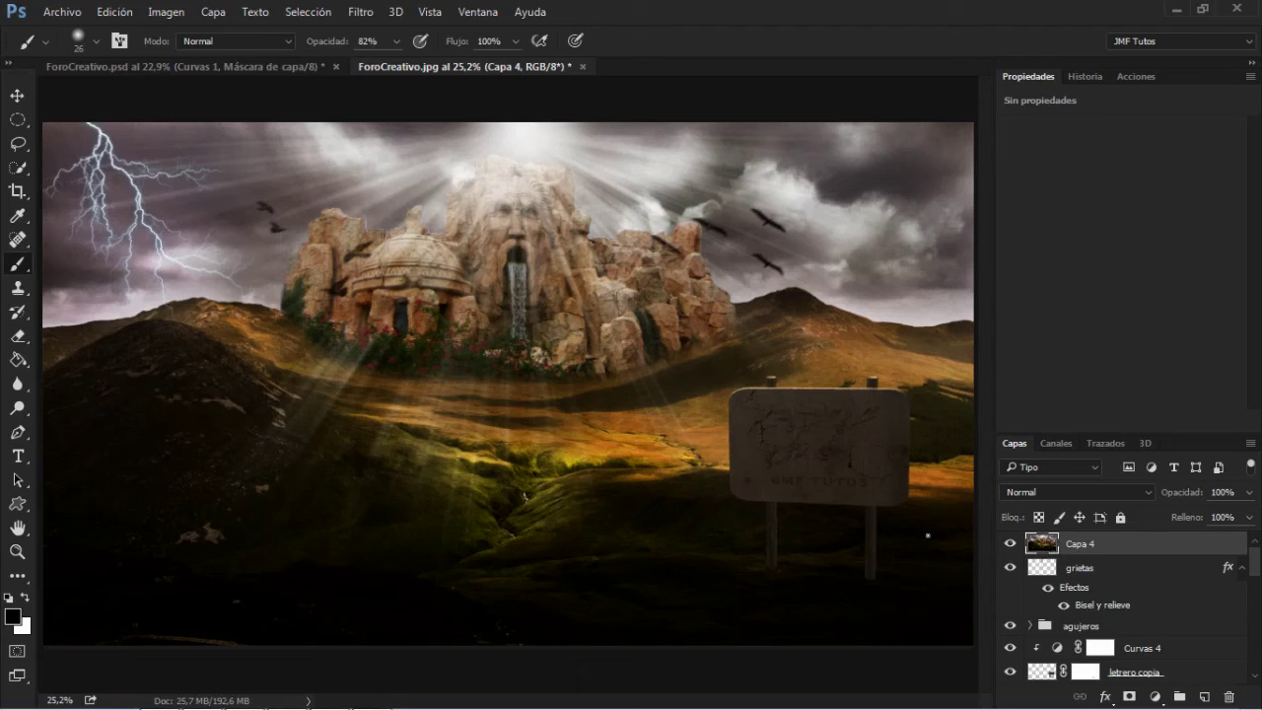
pyautogui.click(369, 11)
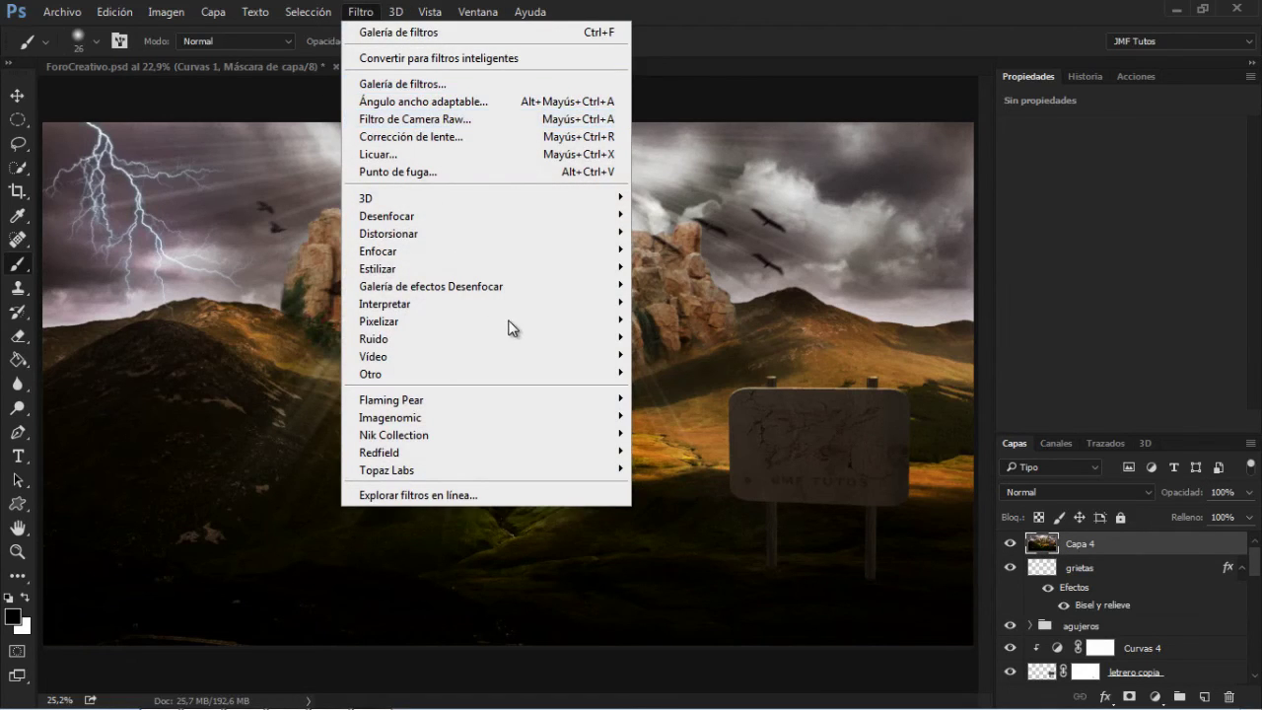
pyautogui.hotkey('ctrl', 'shift', 'a')
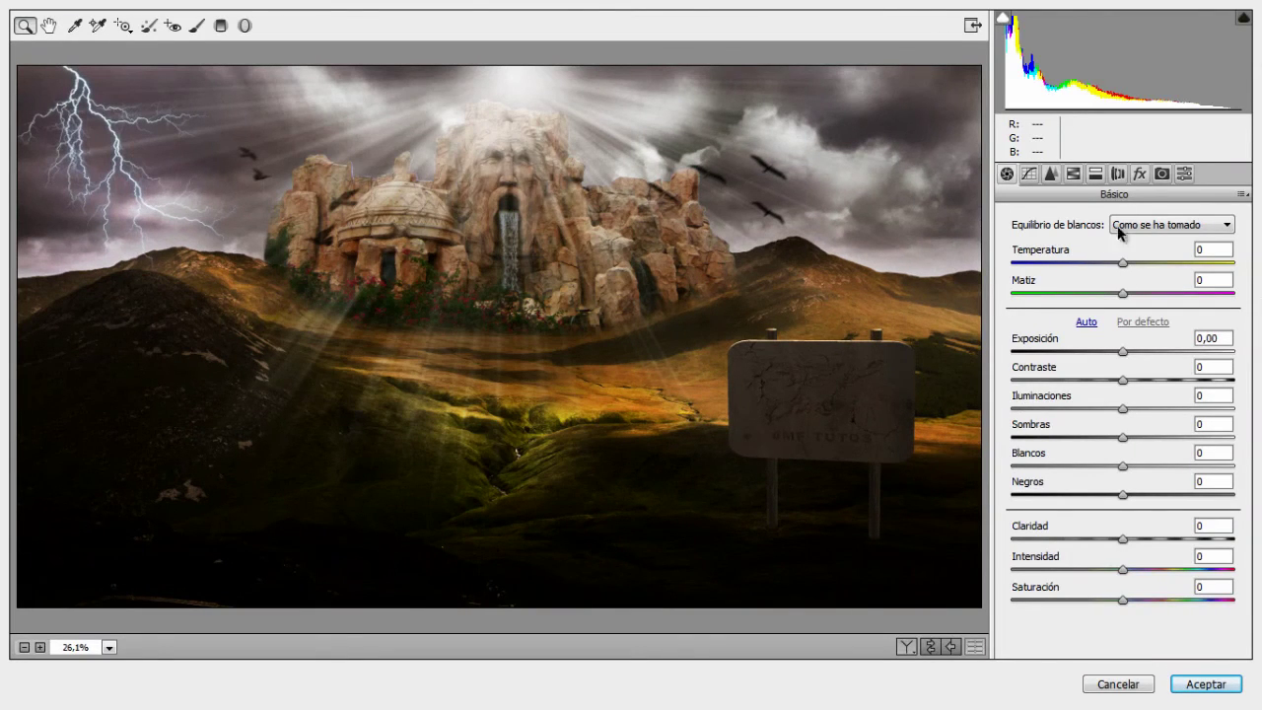
pyautogui.click(1139, 175)
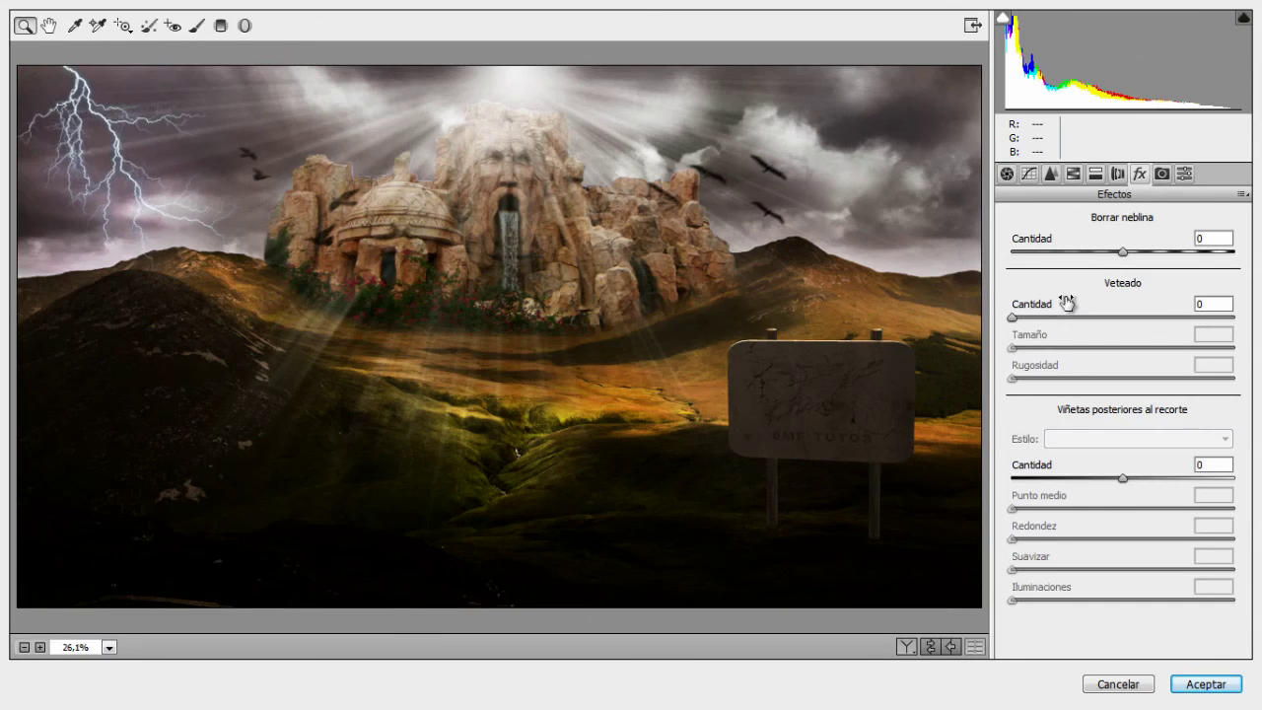
pyautogui.moveTo(1121, 254); pyautogui.dragTo(1092, 250)
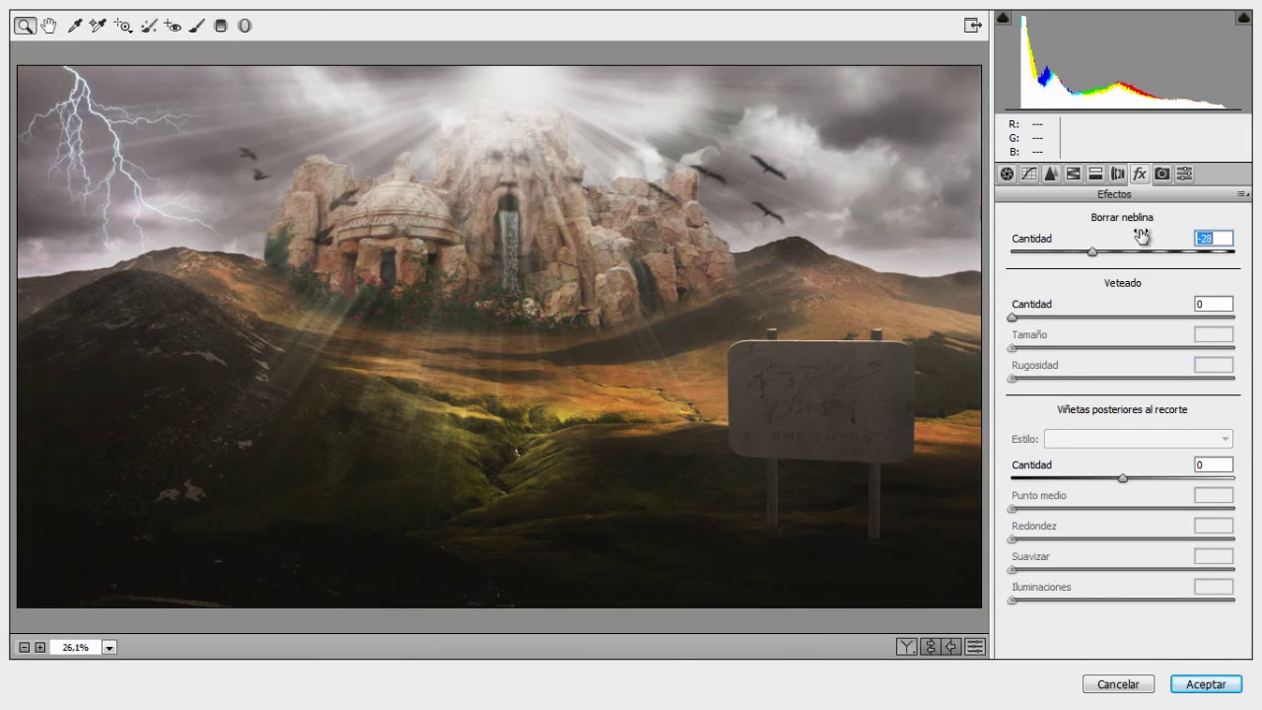
pyautogui.write('0')
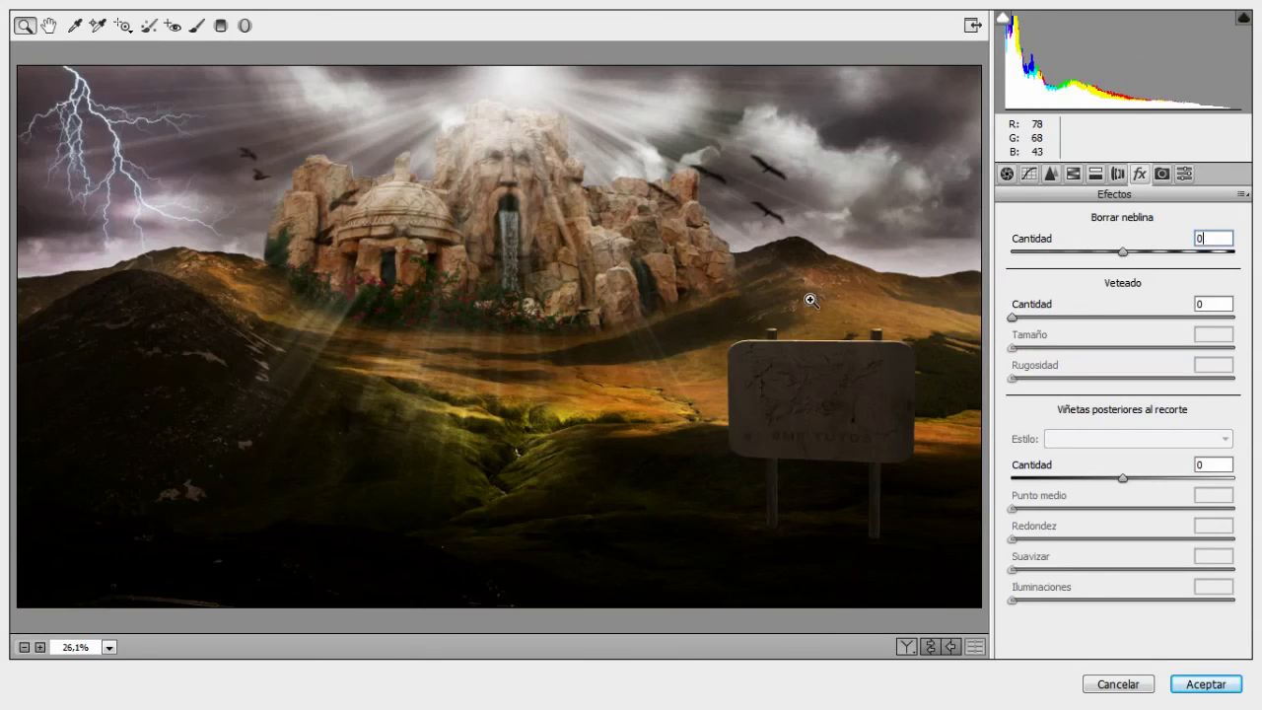
# - Add a graduated filter with dehaze at -61, running from the bottom of the landscape up to the base of the ruins
pyautogui.click(220, 26)
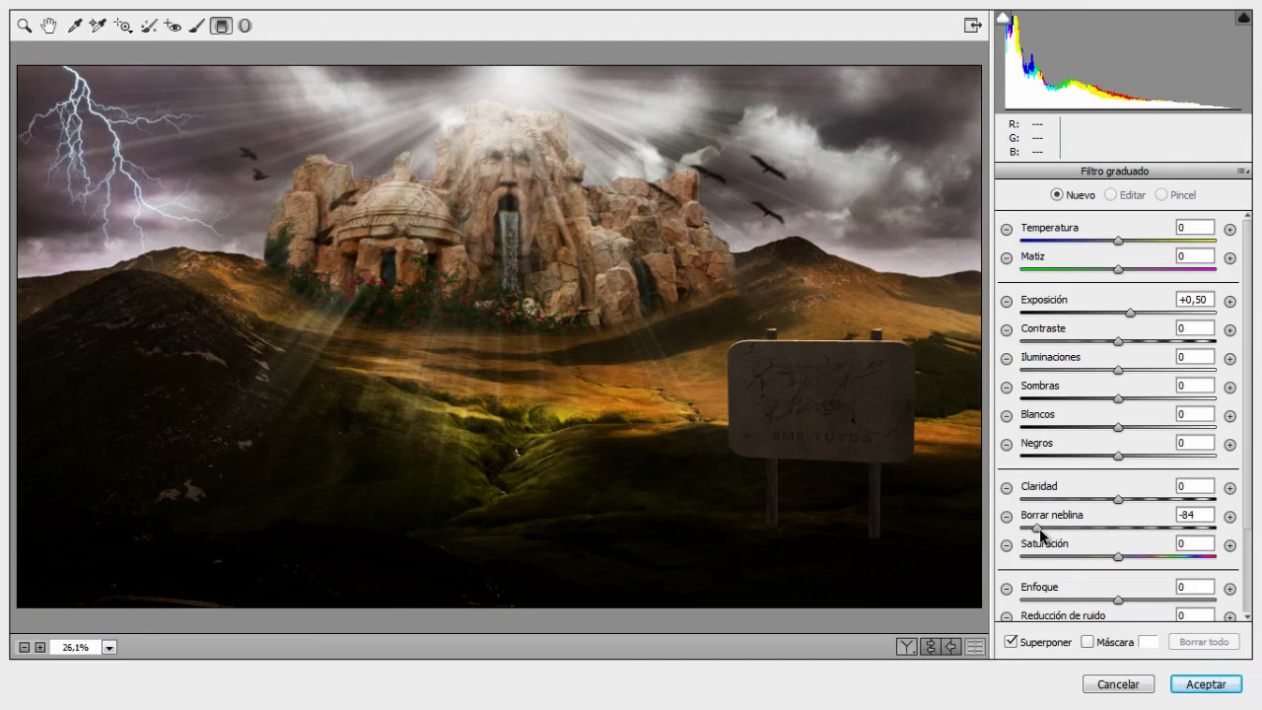
pyautogui.moveTo(1037, 532); pyautogui.dragTo(1063, 537)
pyautogui.doubleClick(1120, 527)
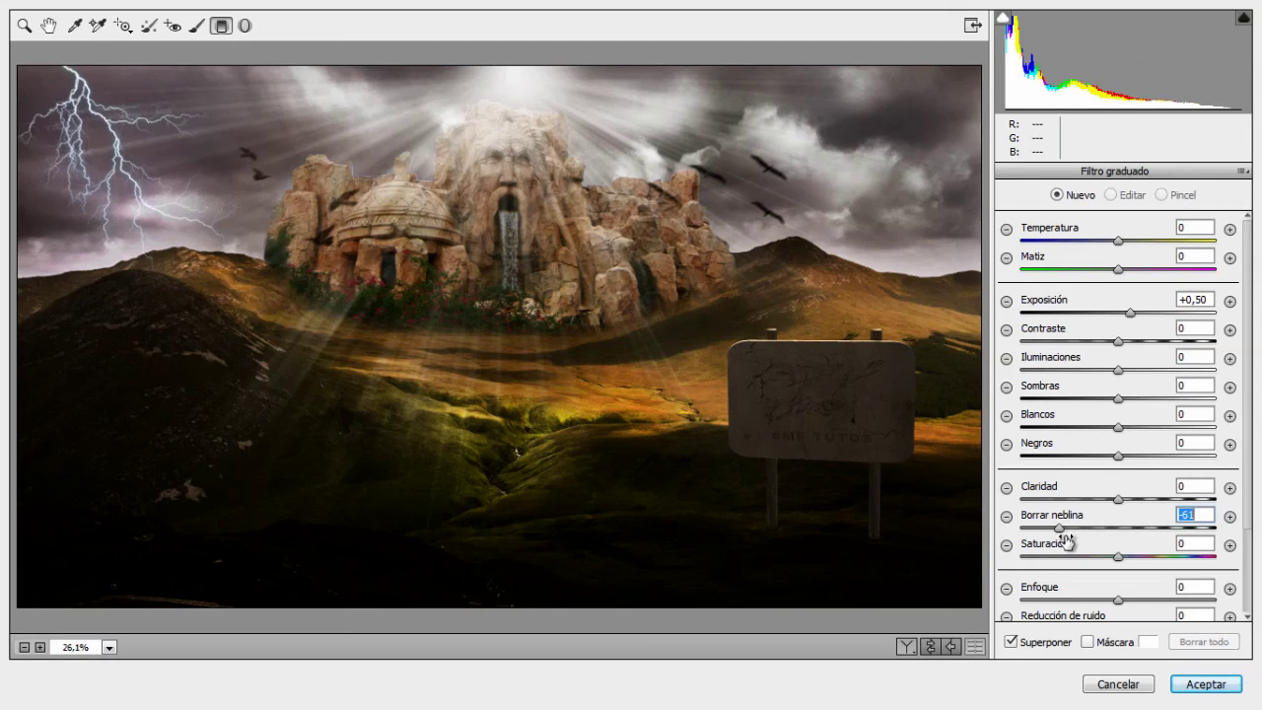
pyautogui.moveTo(518, 584); pyautogui.dragTo(523, 275)
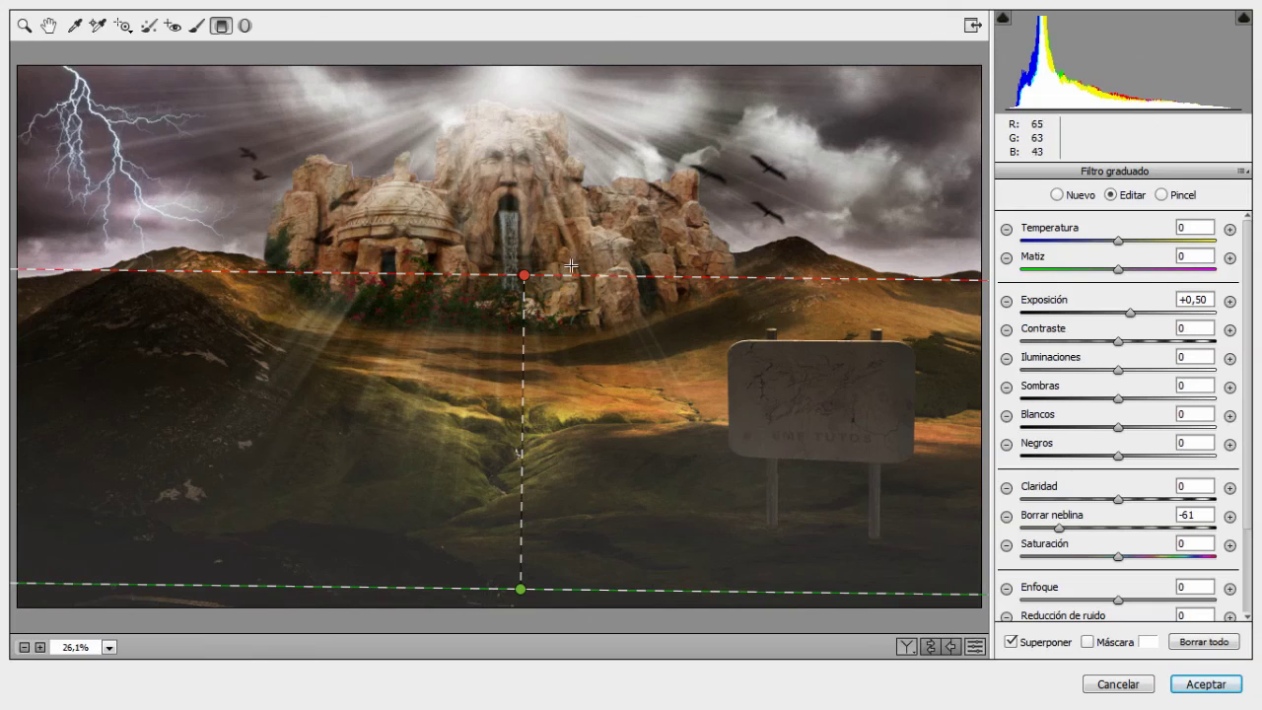
# - Fine-tune both ends of the graduated filter, set its dehaze to -55 and apply the Camera Raw adjustments
pyautogui.moveTo(523, 275); pyautogui.dragTo(521, 269)
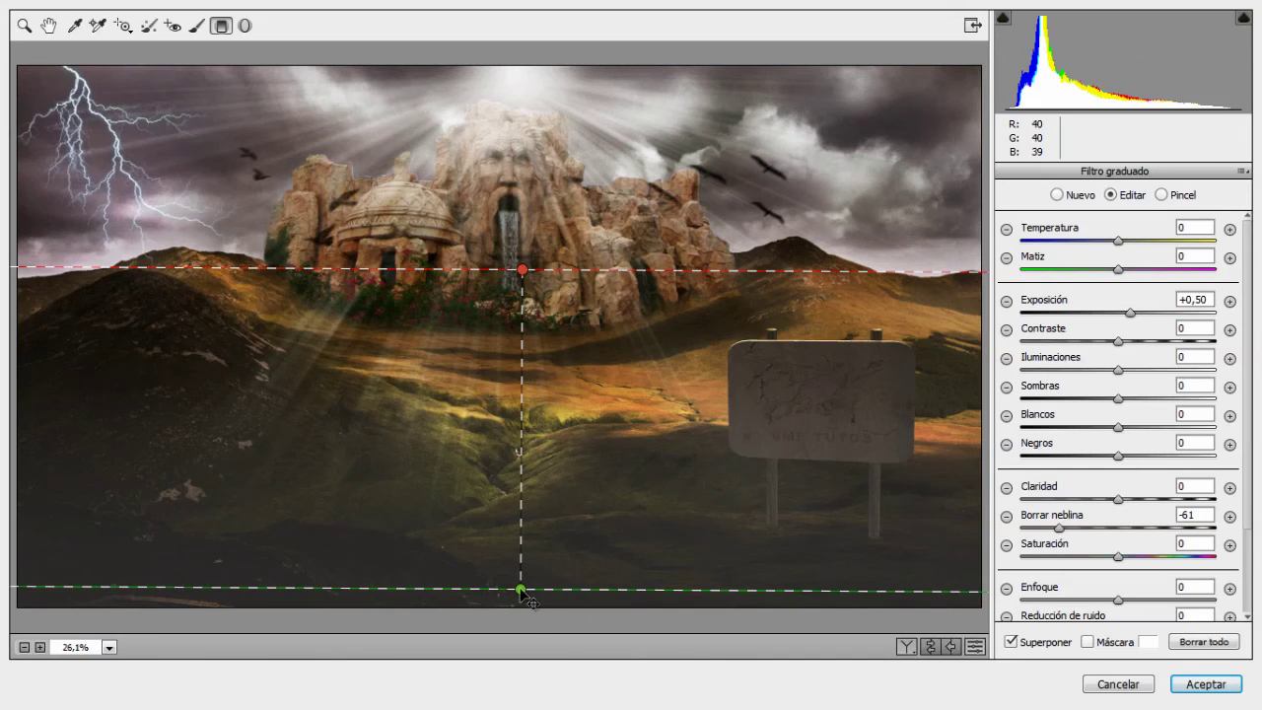
pyautogui.moveTo(522, 590); pyautogui.dragTo(519, 532)
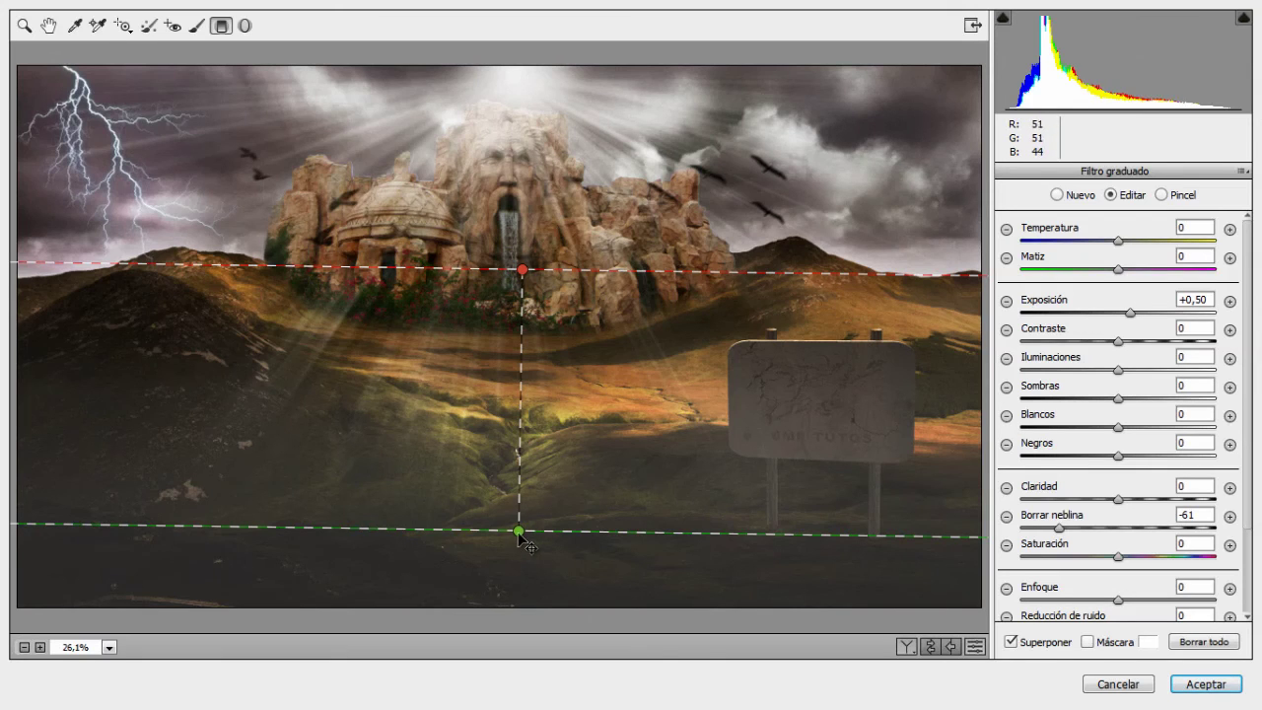
pyautogui.moveTo(519, 531); pyautogui.dragTo(521, 563)
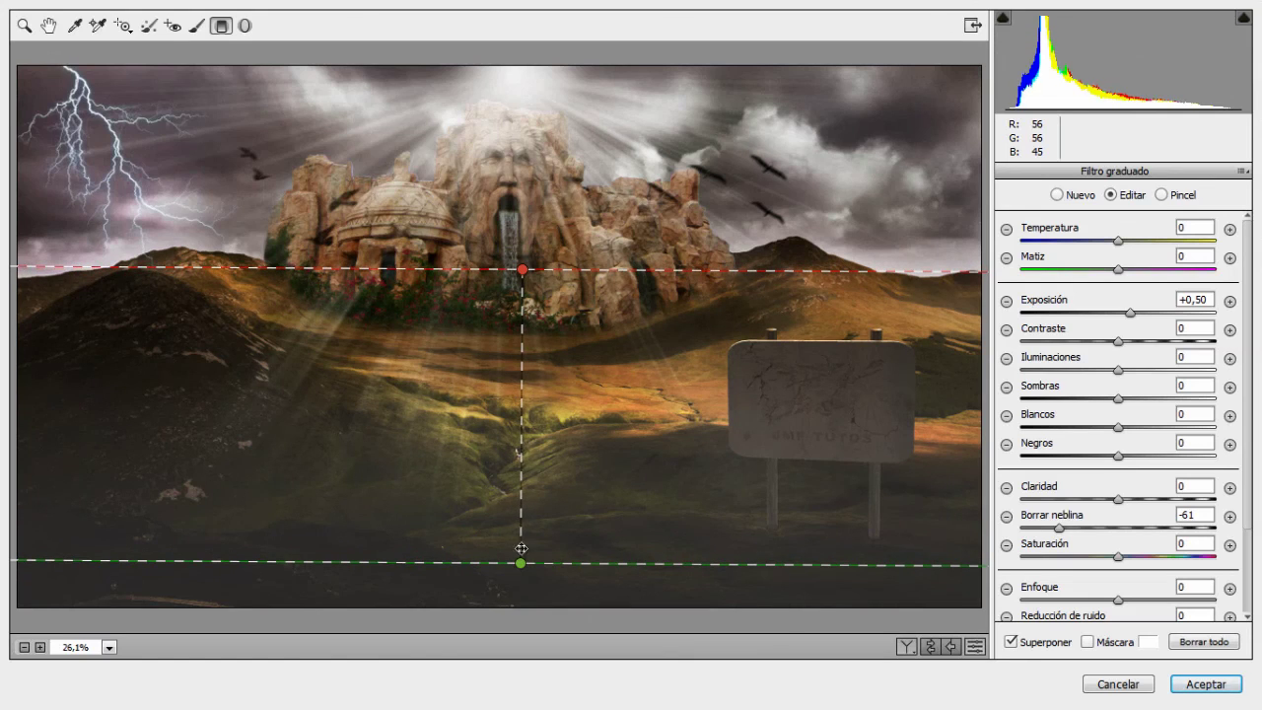
pyautogui.moveTo(521, 274); pyautogui.dragTo(522, 267)
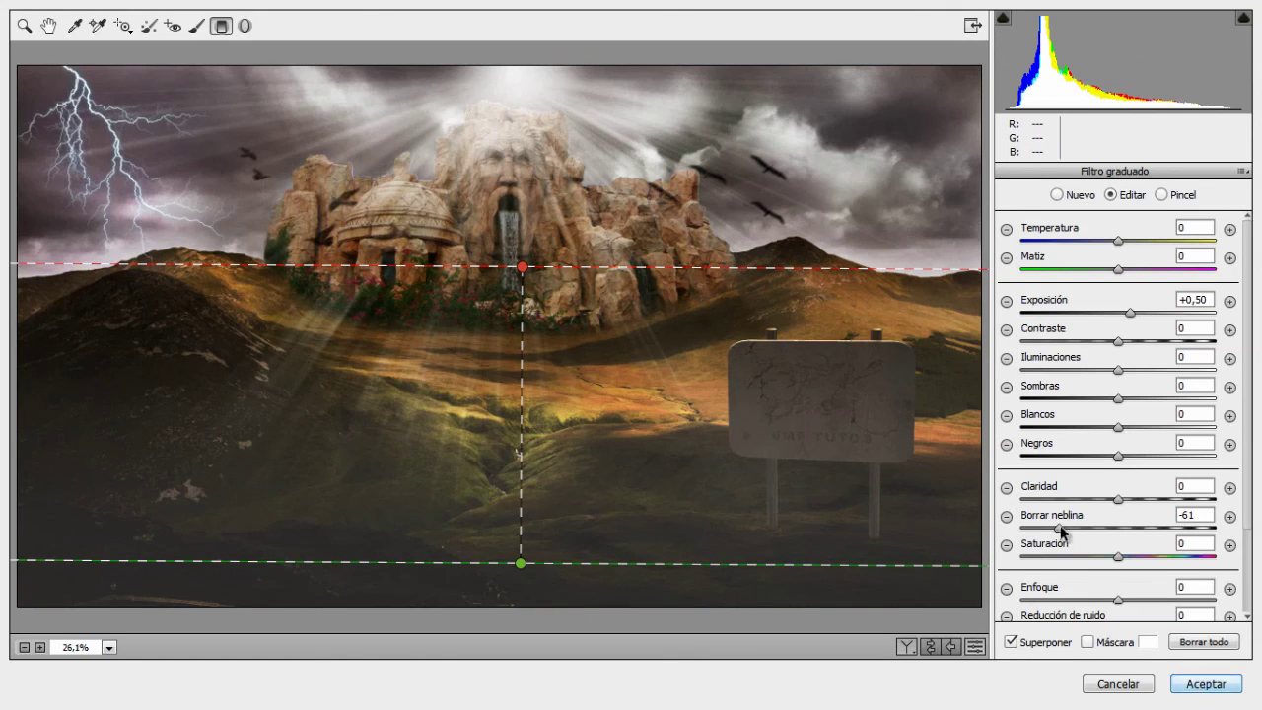
pyautogui.moveTo(1059, 528)
pyautogui.mouseDown()
pyautogui.moveTo(1028, 533)
pyautogui.moveTo(1104, 533)
pyautogui.moveTo(1067, 538)
pyautogui.mouseUp()
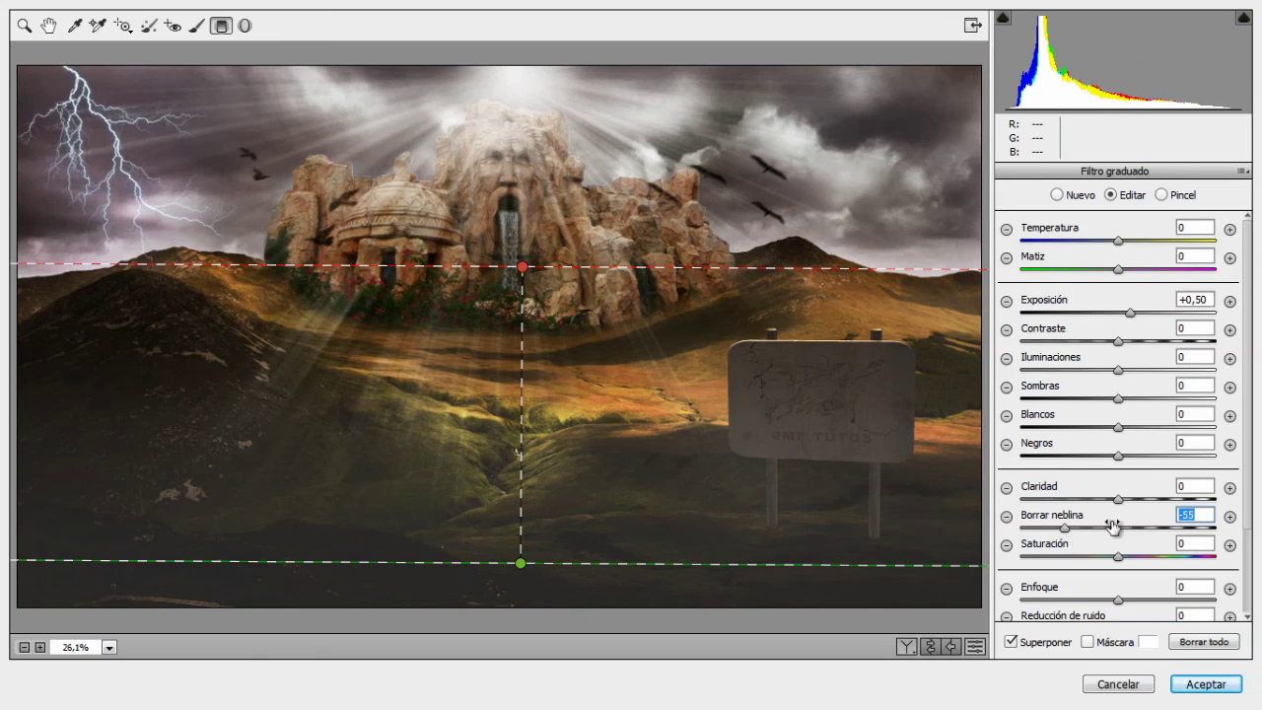
pyautogui.click(1212, 687)
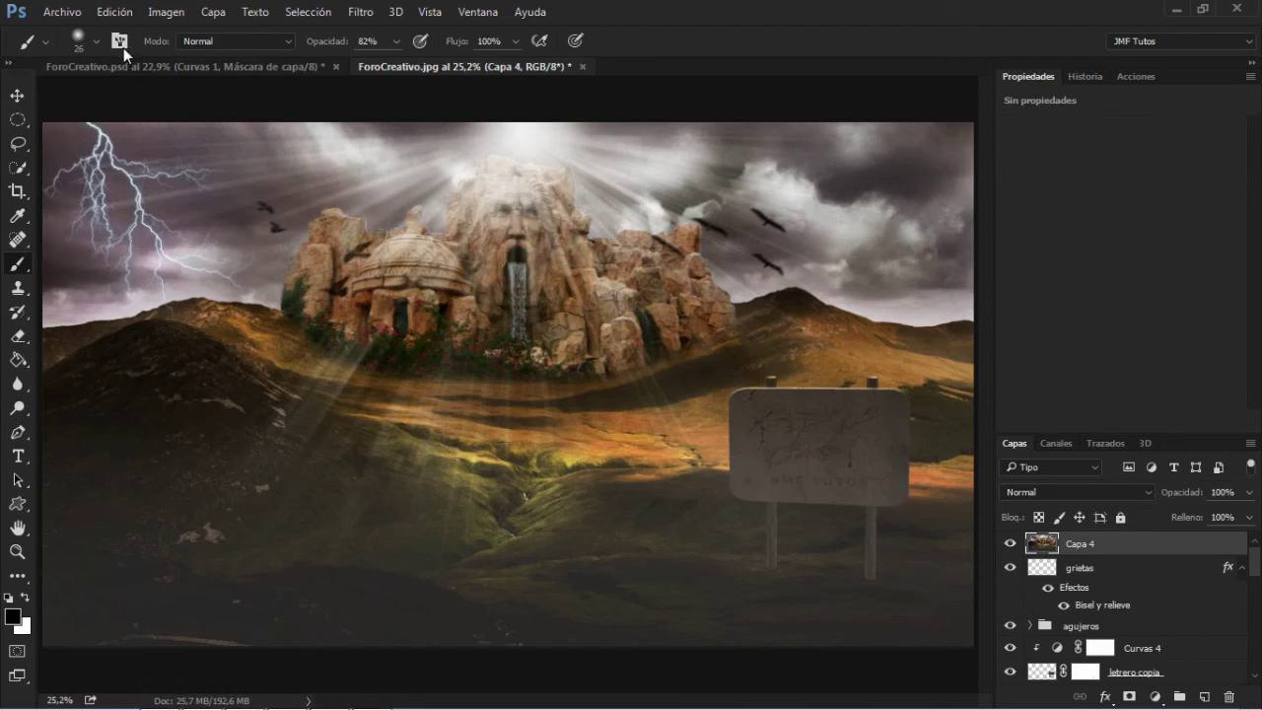
# - Choose the 2774 px cloud brush, resize it to 1107 px and set its opacity to 50%
pyautogui.click(95, 40)
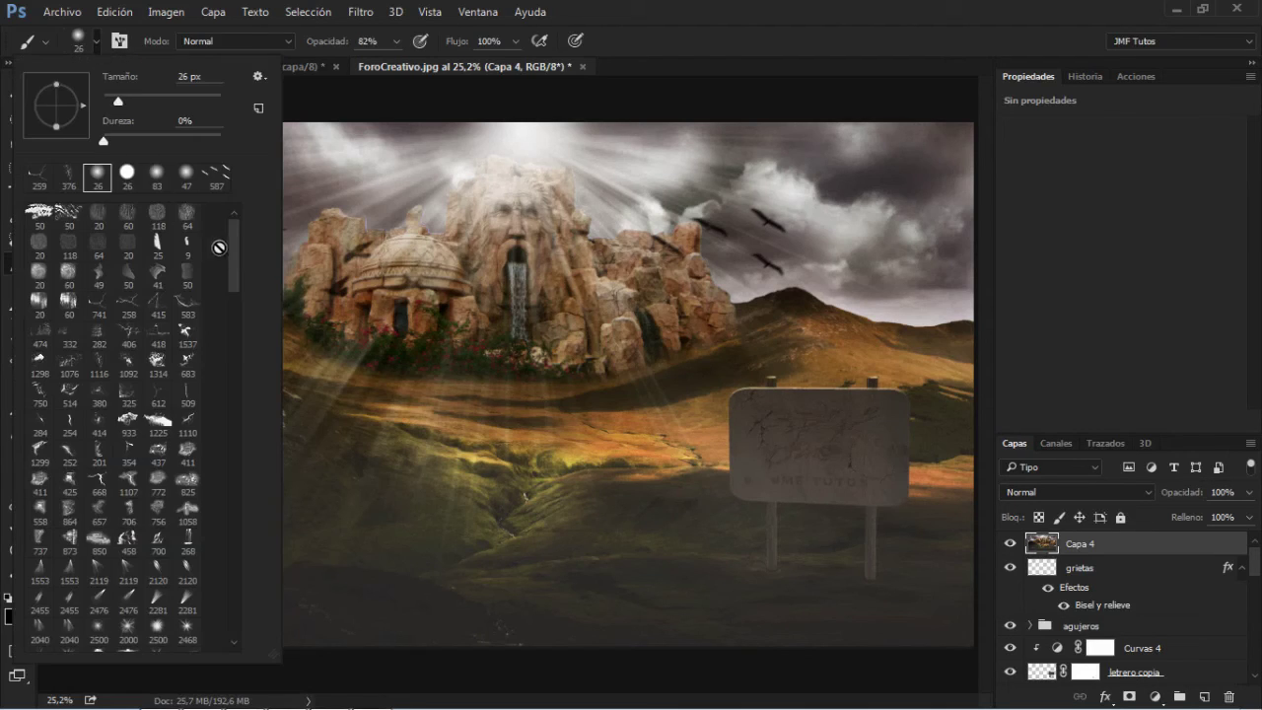
pyautogui.scroll(-1, 235, 273)
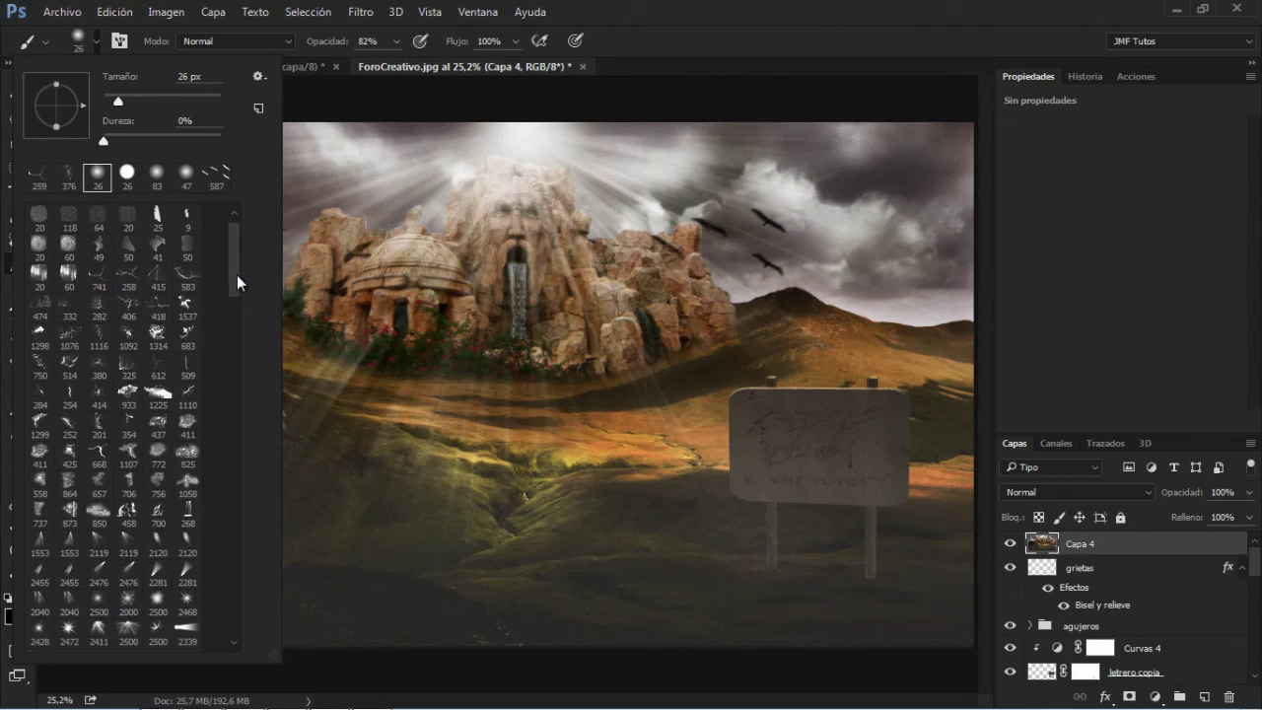
pyautogui.scroll(1, 237, 275)
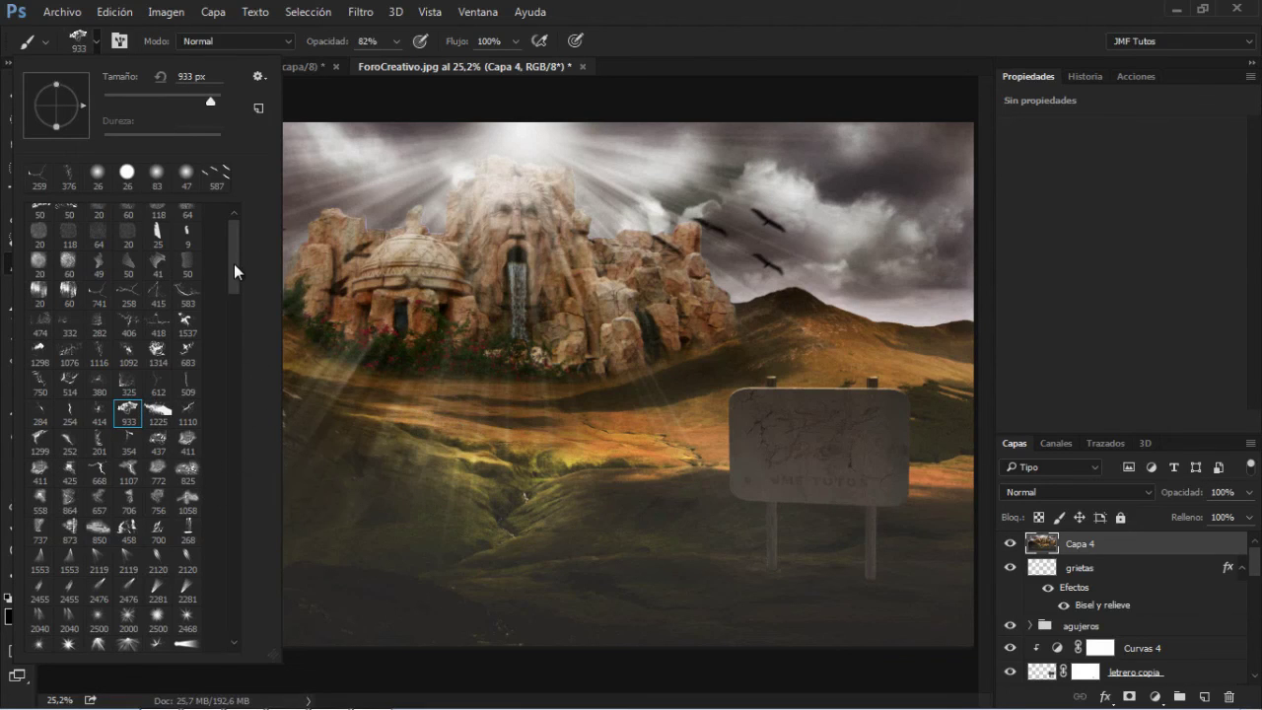
pyautogui.moveTo(234, 271); pyautogui.dragTo(240, 366)
pyautogui.click(99, 471)
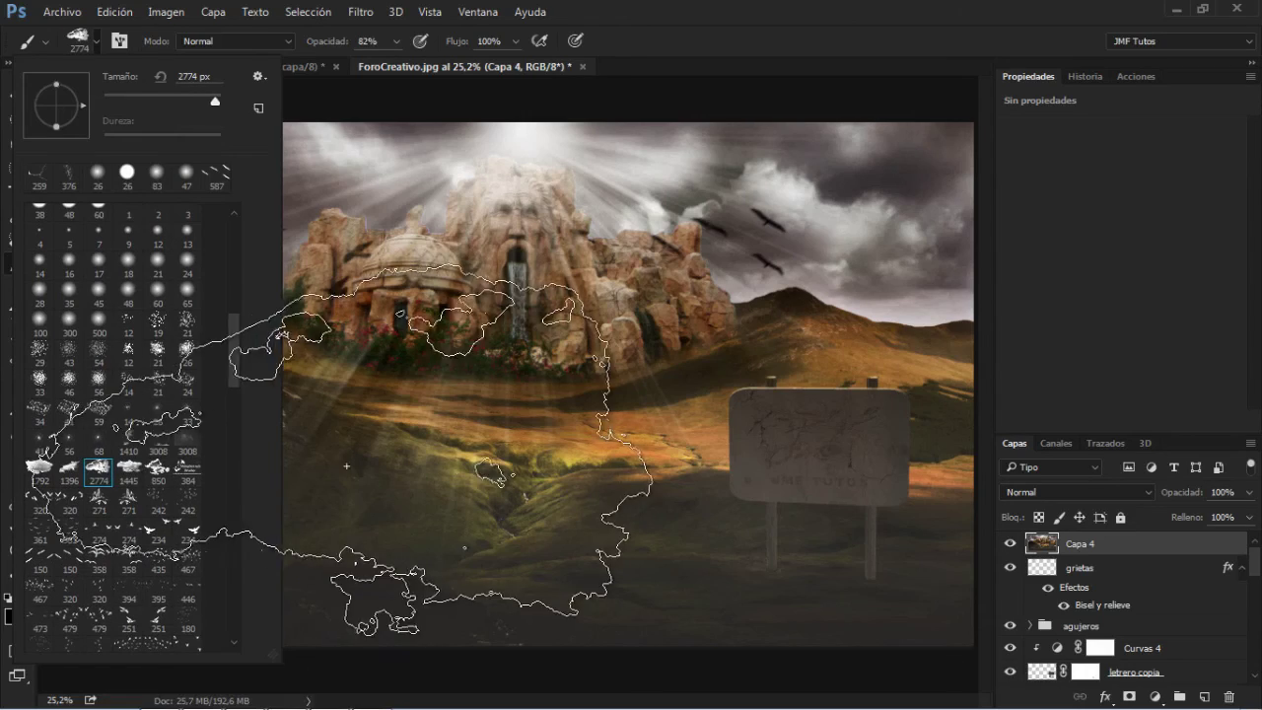
pyautogui.click(743, 18)
pyautogui.click(395, 41)
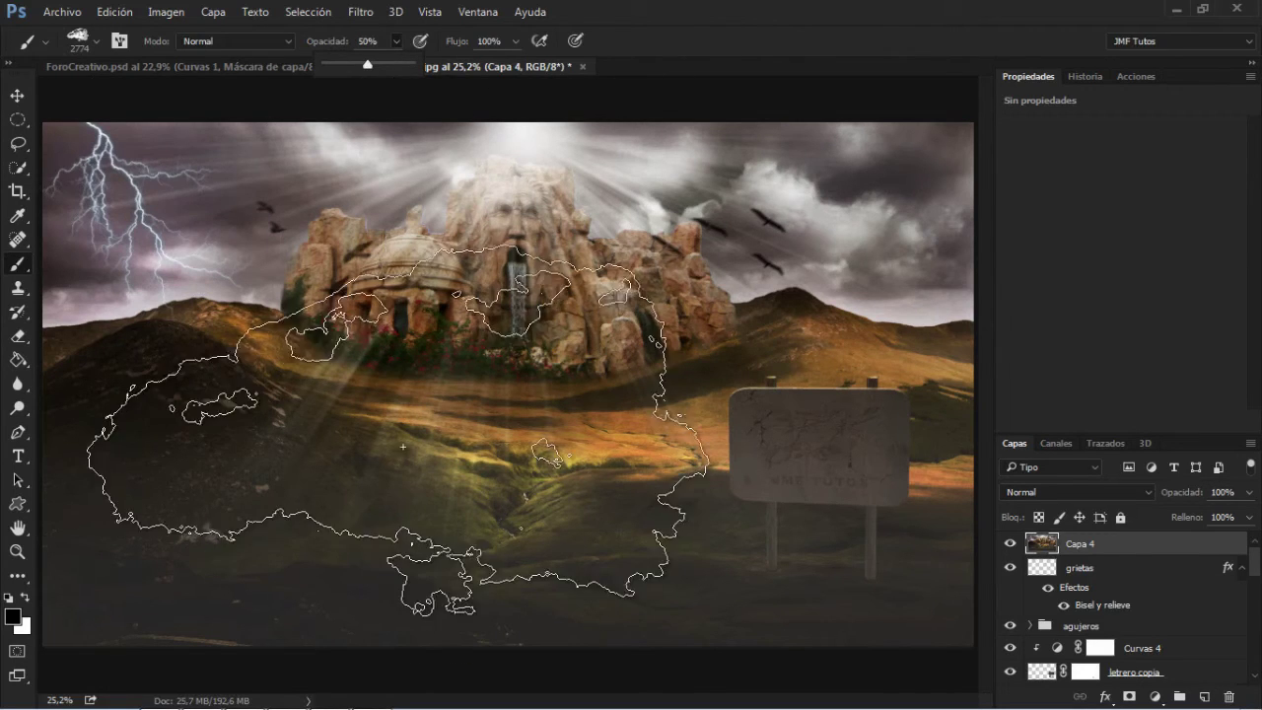
pyautogui.moveTo(421, 418)
pyautogui.mouseDown()
pyautogui.moveTo(414, 437)
pyautogui.moveTo(202, 408)
pyautogui.mouseUp()
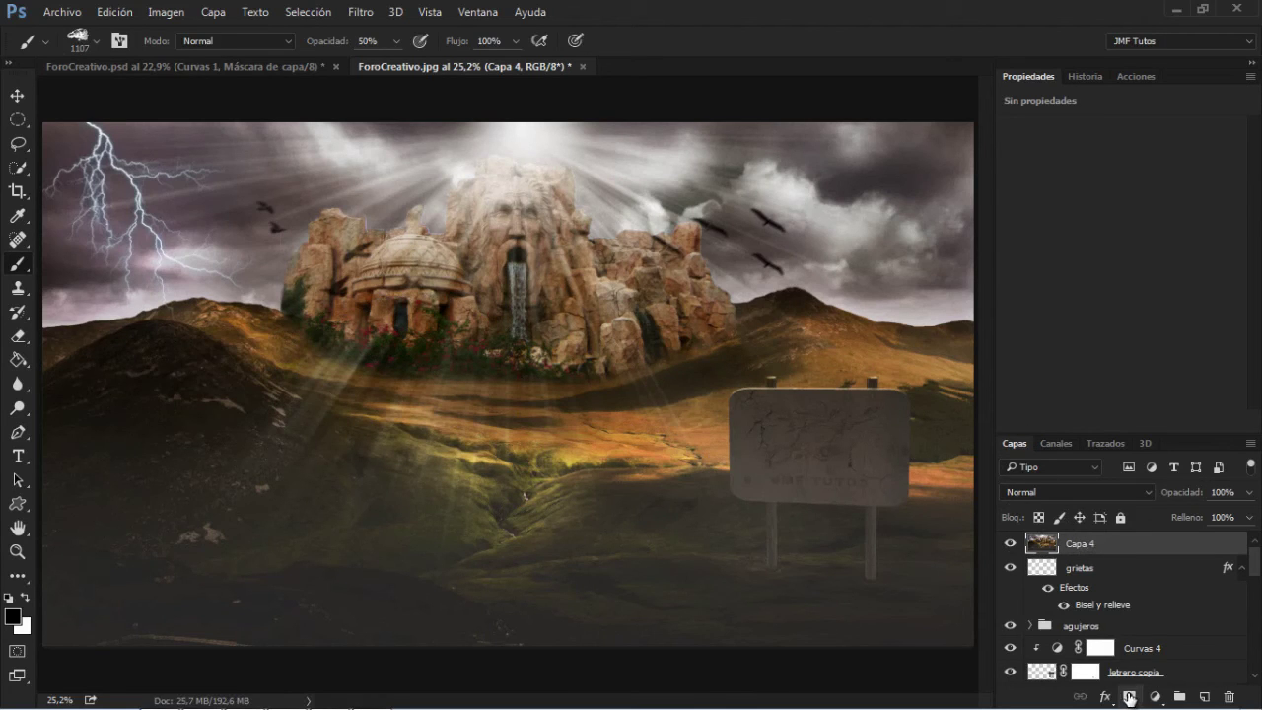
# - Add a layer mask to Capa 4, try painting cloud strokes over the lower landscape, and undo them
pyautogui.click(1128, 696)
pyautogui.moveTo(257, 517)
pyautogui.mouseDown()
pyautogui.moveTo(219, 457)
pyautogui.moveTo(293, 551)
pyautogui.moveTo(446, 524)
pyautogui.moveTo(415, 576)
pyautogui.moveTo(619, 554)
pyautogui.moveTo(661, 536)
pyautogui.mouseUp()
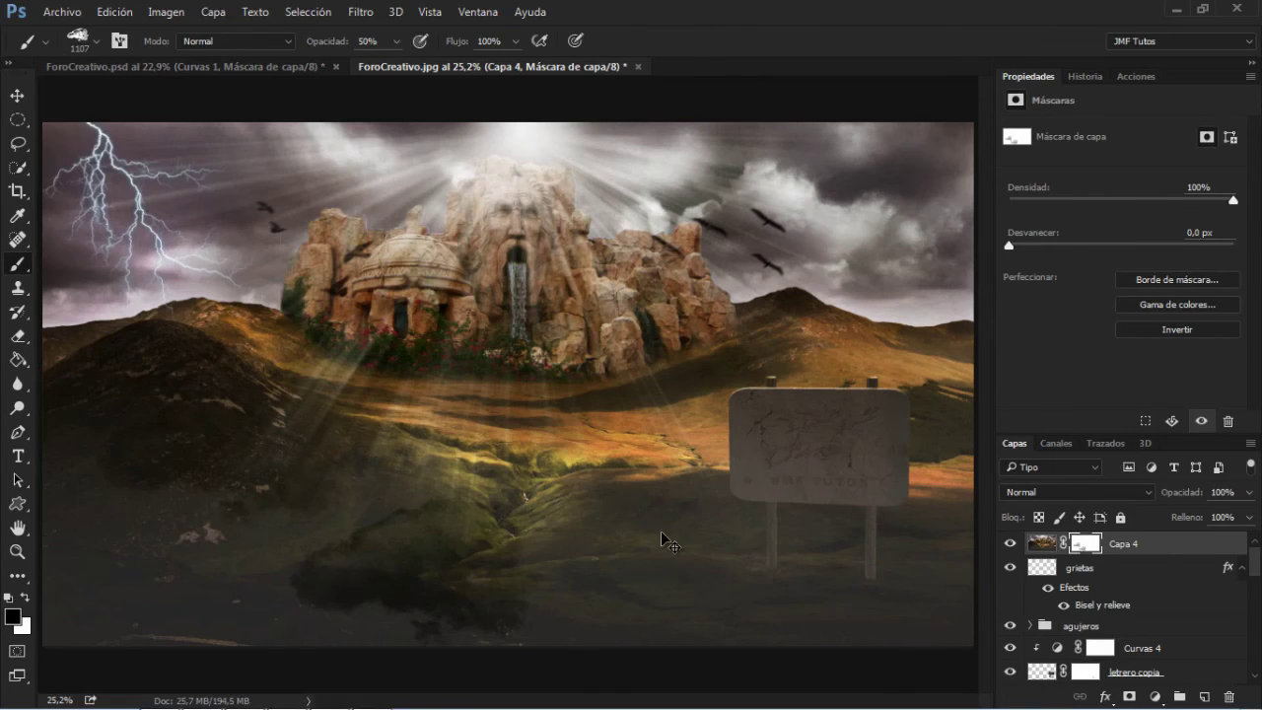
pyautogui.hotkey('ctrl', 'z')
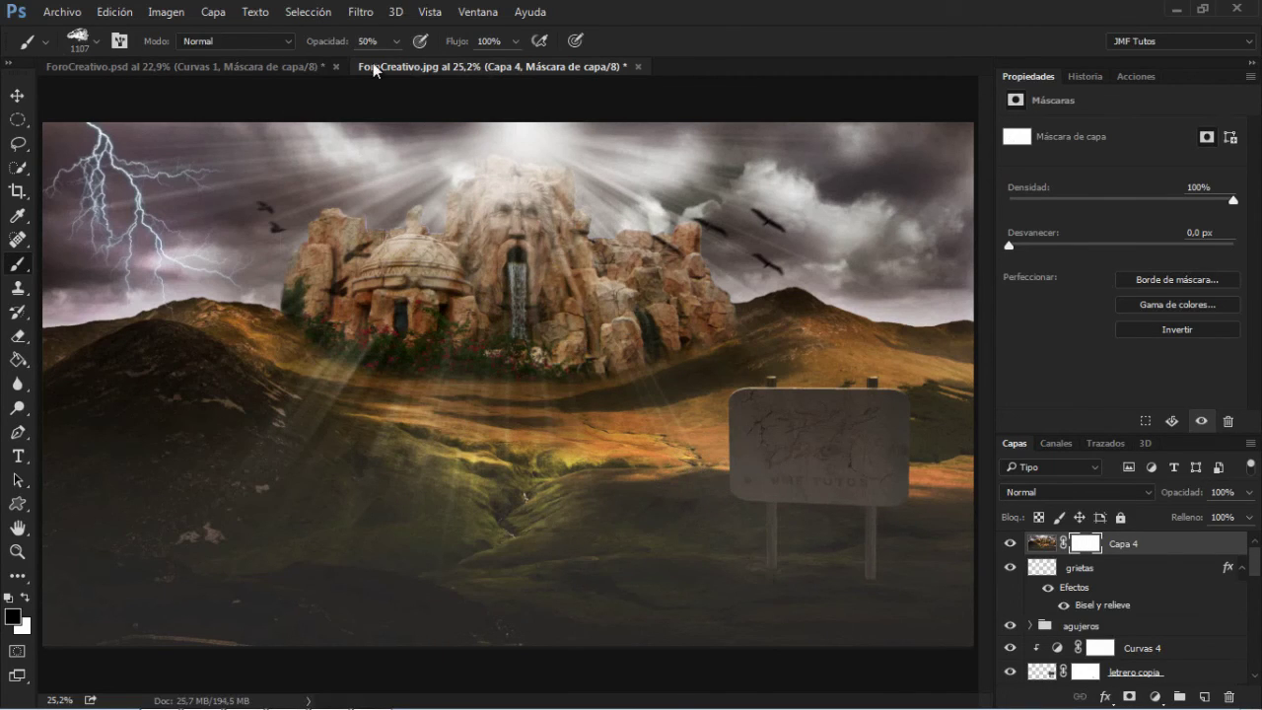
# - Try painting faint cloud strokes on the Capa 4 mask at 14% brush opacity, and undo them
pyautogui.click(395, 42)
pyautogui.click(360, 75)
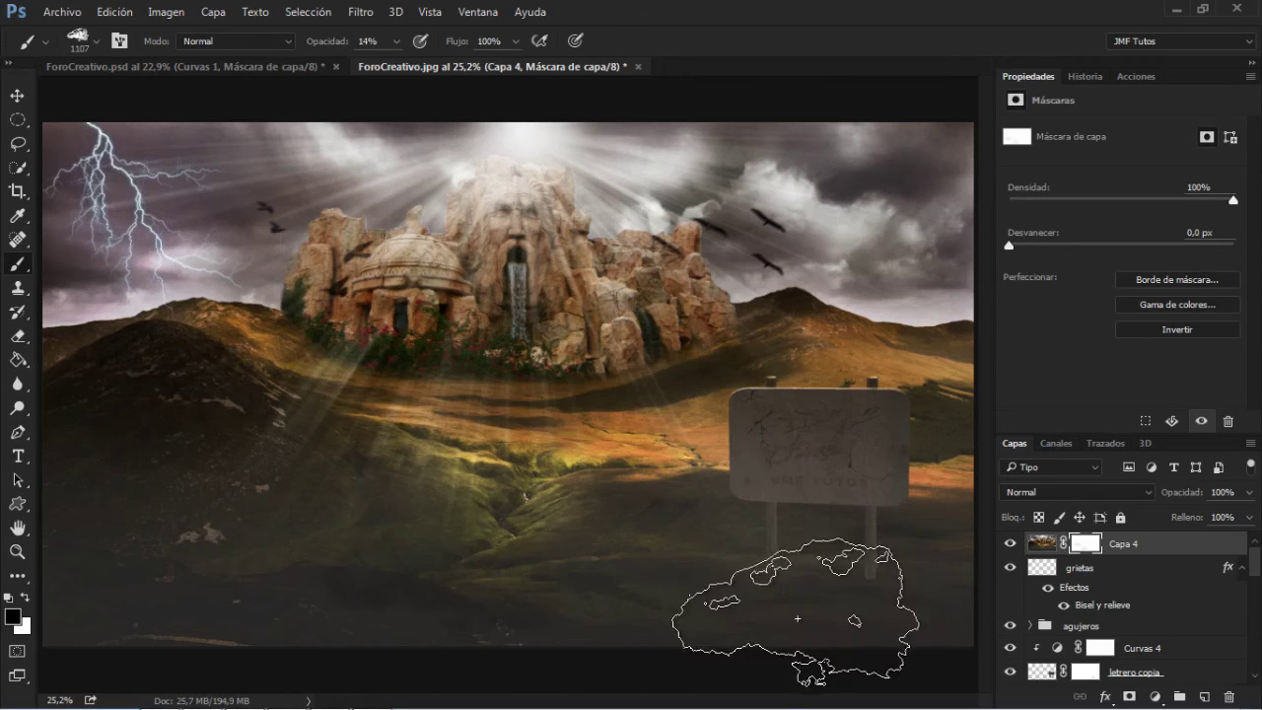
pyautogui.click(719, 485)
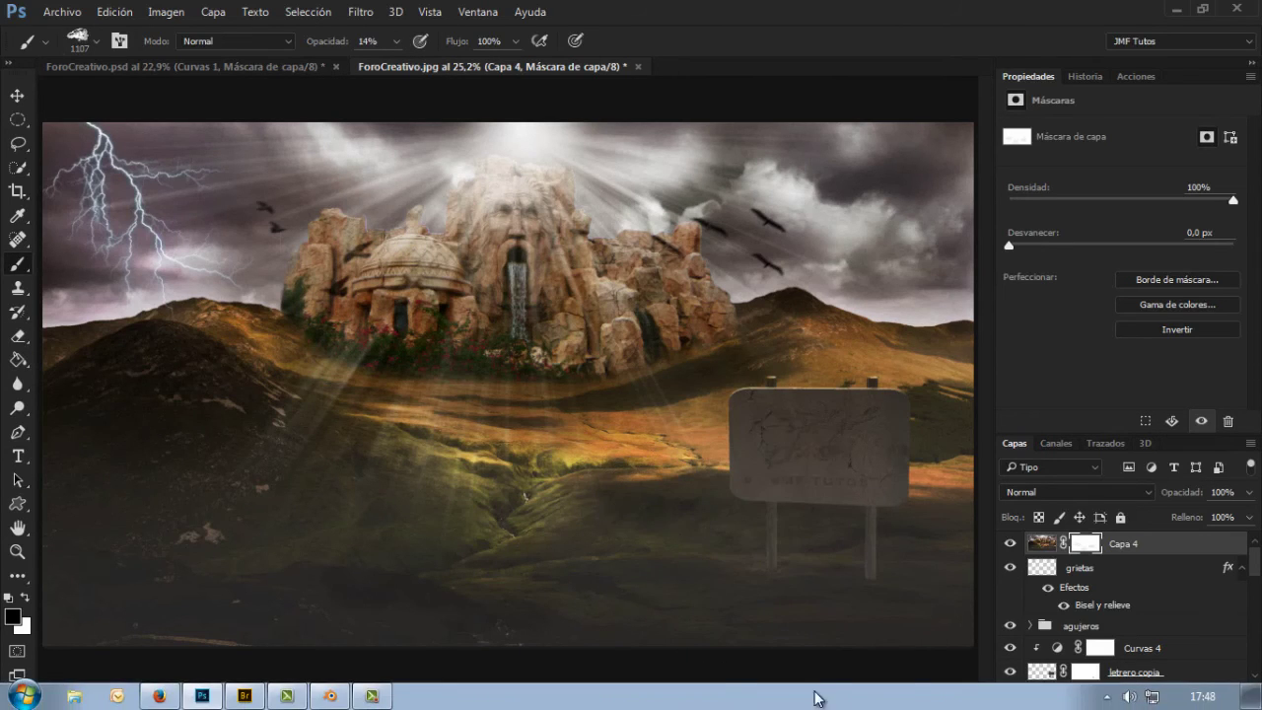
pyautogui.moveTo(424, 472)
pyautogui.mouseDown()
pyautogui.moveTo(590, 469)
pyautogui.moveTo(560, 480)
pyautogui.mouseUp()
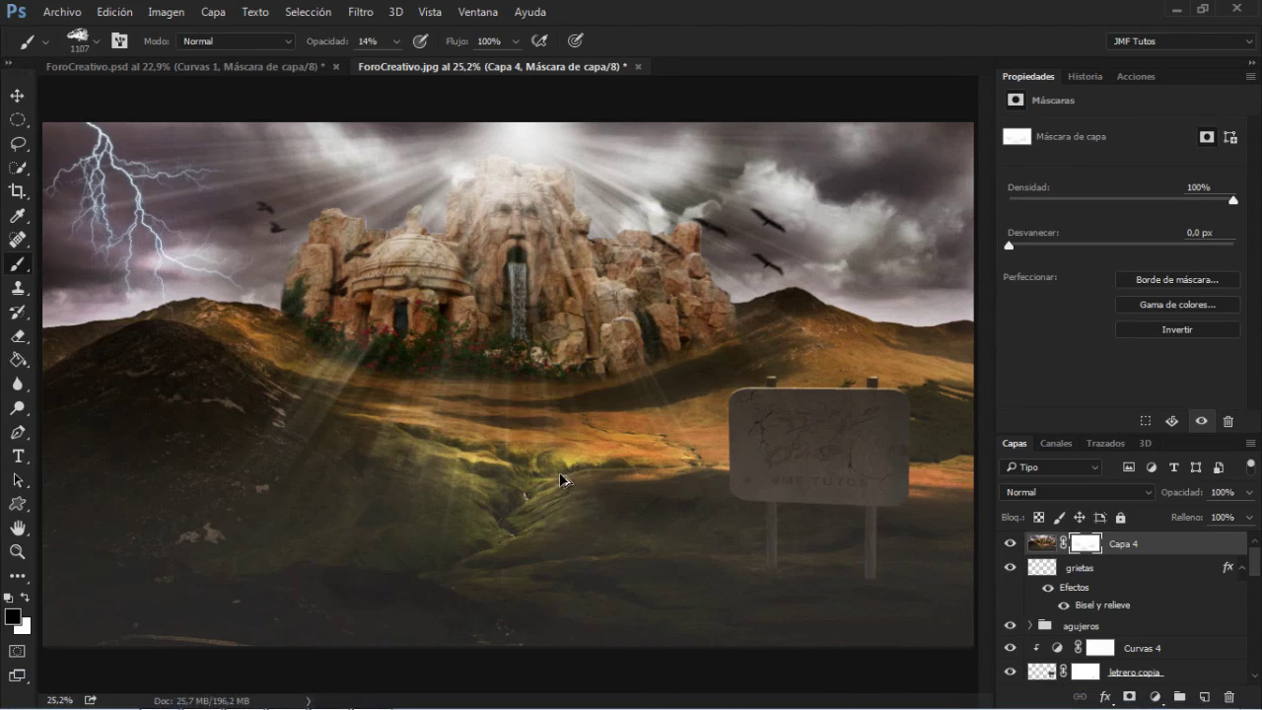
pyautogui.hotkey('ctrl', 'alt', 'z')
pyautogui.hotkey('ctrl', 'alt', 'z')
# - Render the Clouds filter on the Capa 4 mask and inspect the mask on its own
pyautogui.click(373, 12)
pyautogui.moveTo(451, 304)
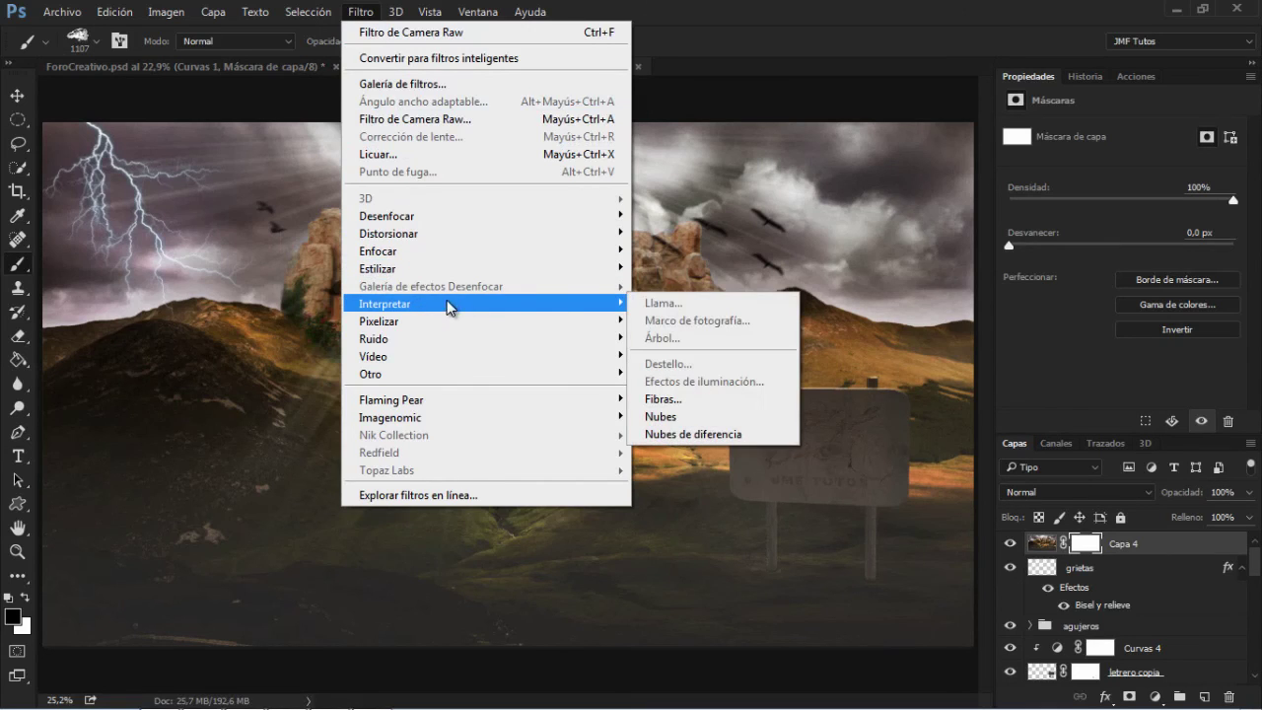
pyautogui.click(679, 416)
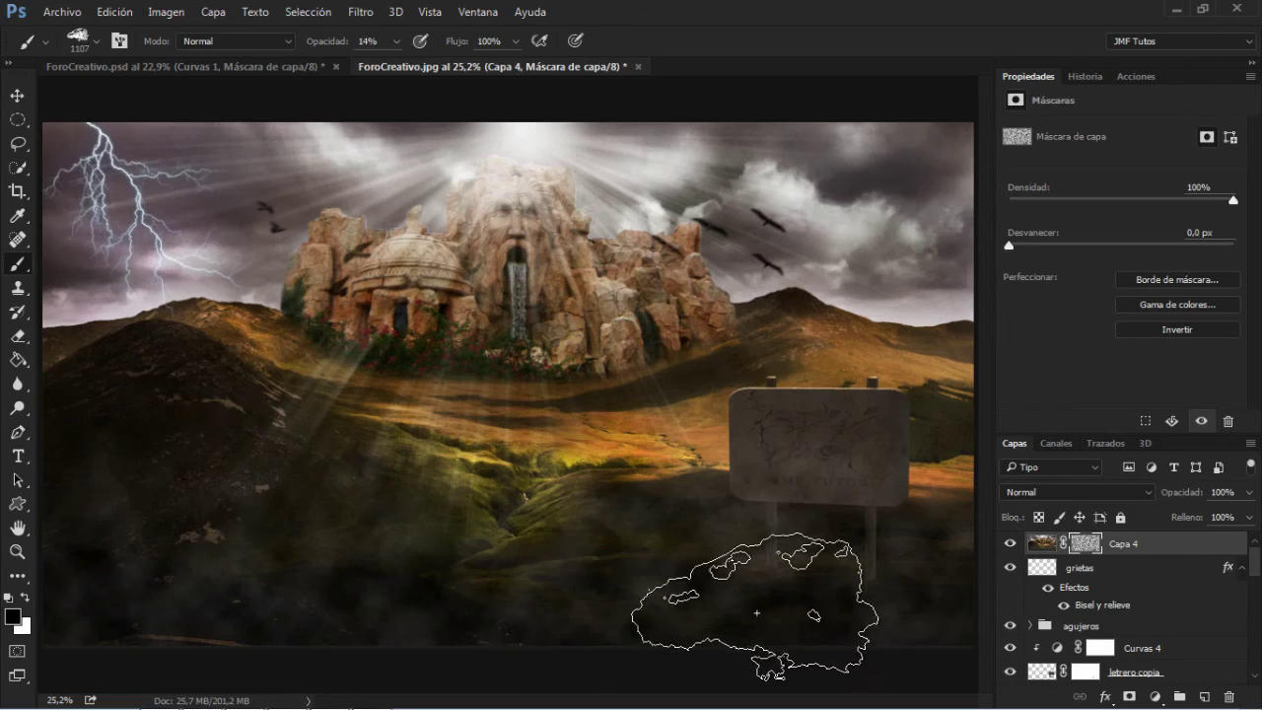
pyautogui.keyDown('alt'); pyautogui.click(1084, 548); pyautogui.keyUp('alt')
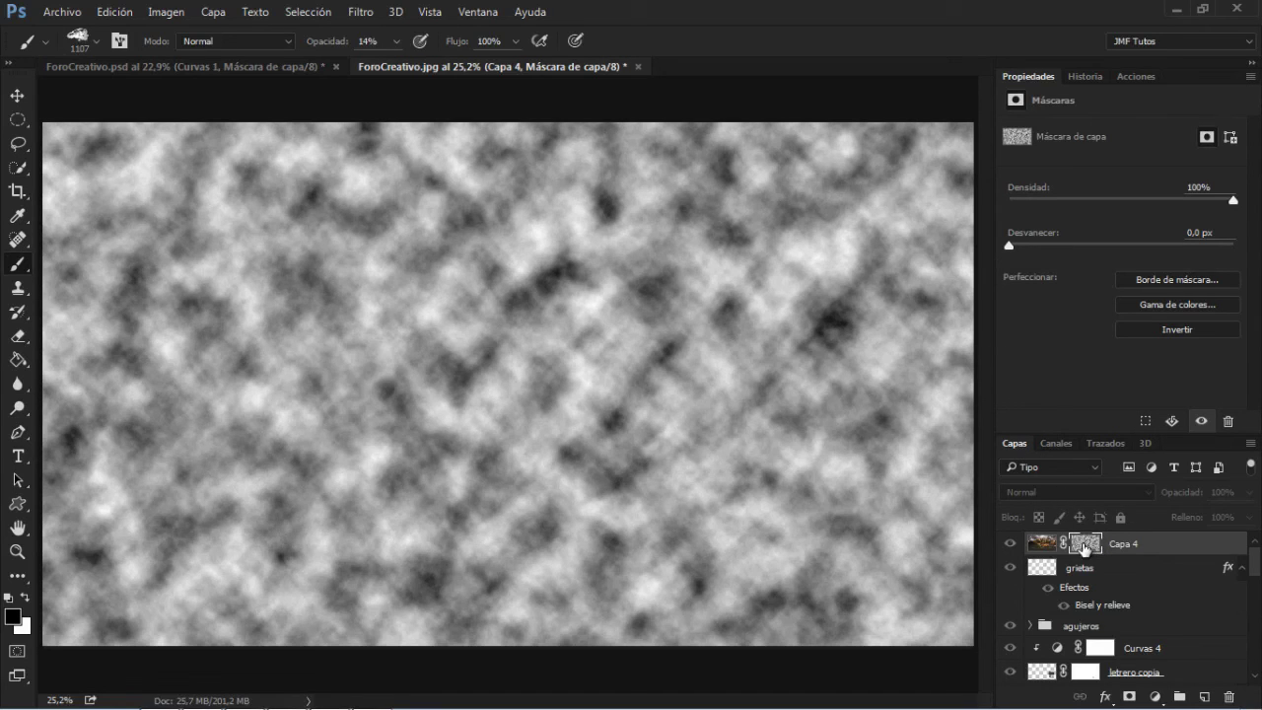
pyautogui.keyDown('alt'); pyautogui.click(1086, 543); pyautogui.keyUp('alt')
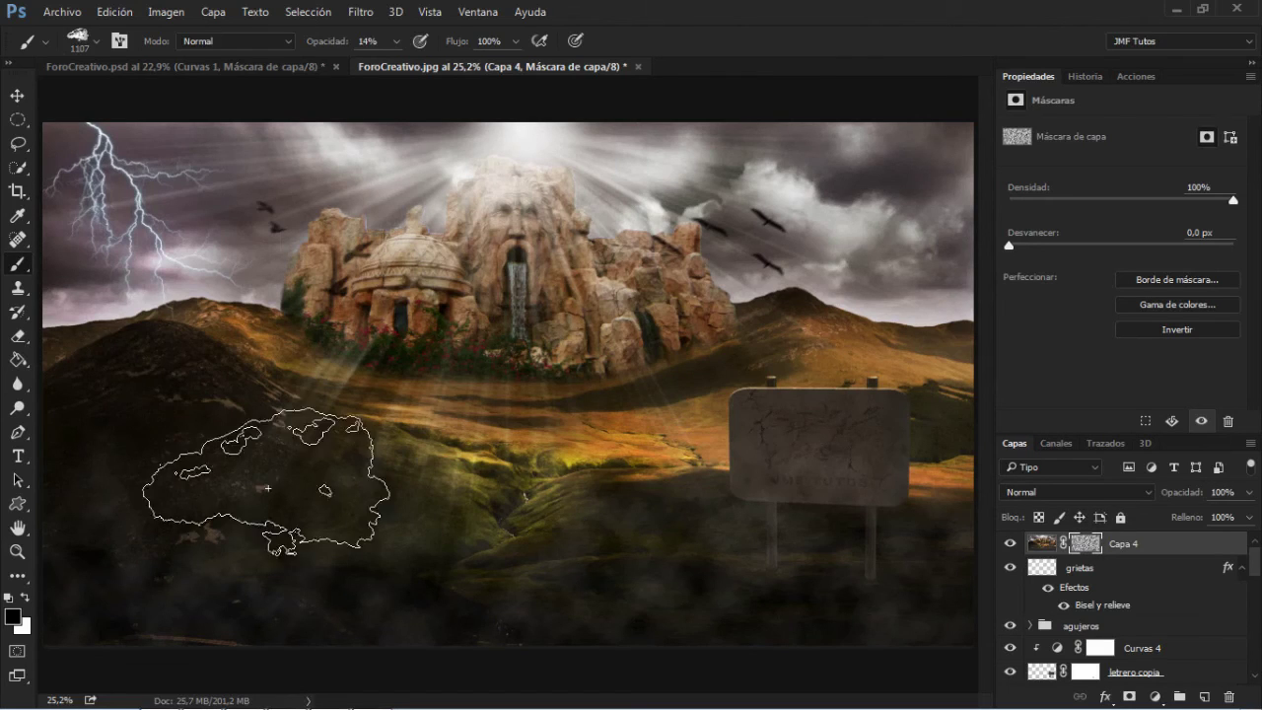
# - Switch the brush back to the soft round 26 px tip
pyautogui.rightClick(326, 338)
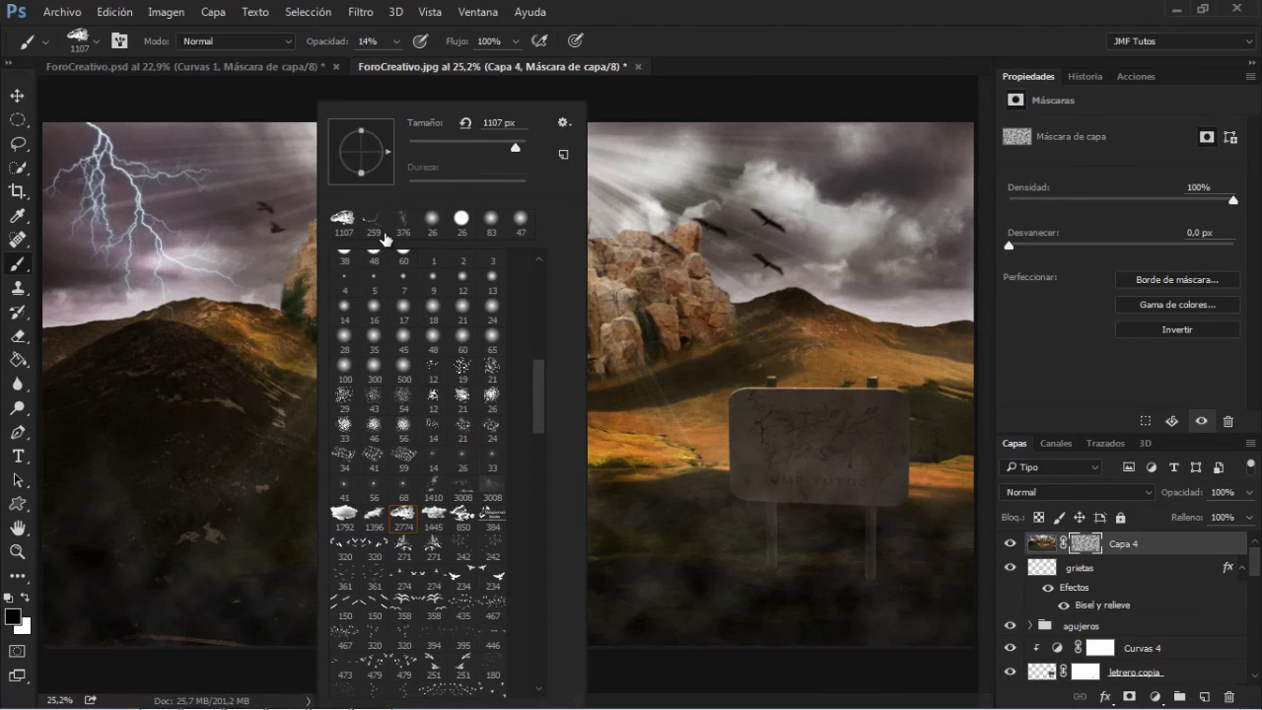
pyautogui.click(431, 222)
pyautogui.click(675, 66)
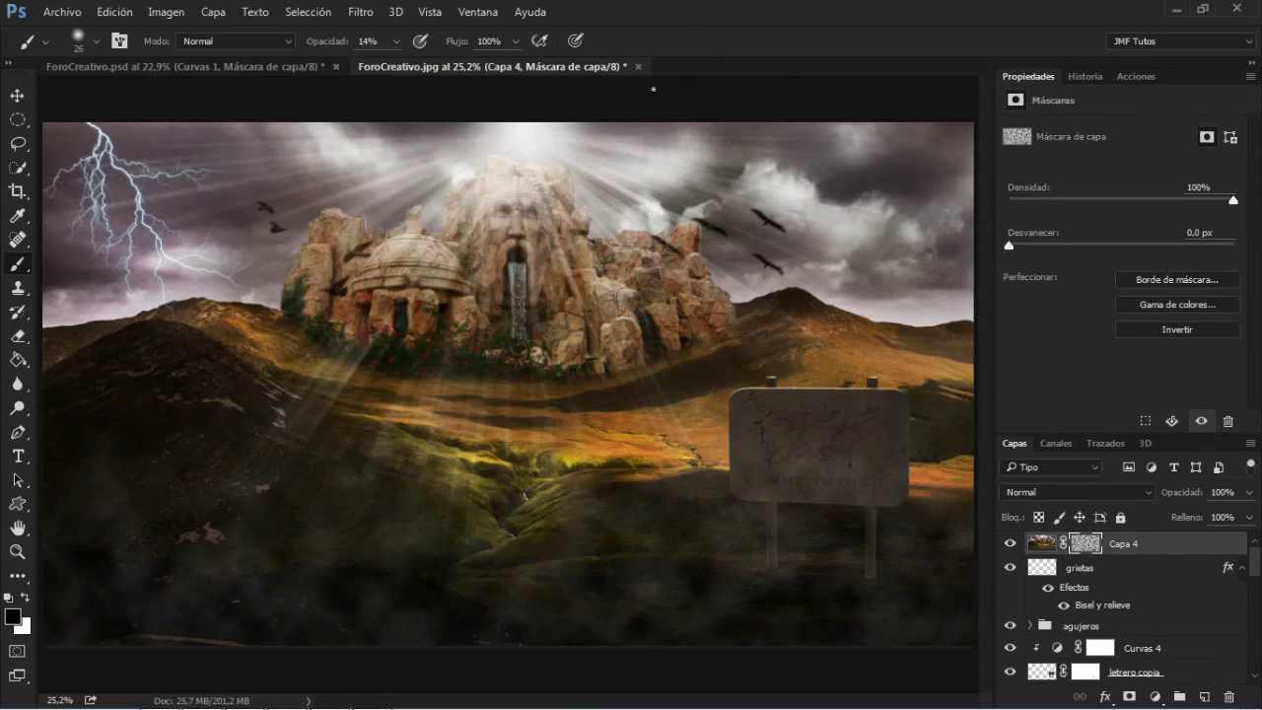
pyautogui.keyDown('alt'); pyautogui.rightClick(554, 277); pyautogui.keyUp('alt')
pyautogui.moveTo(613, 281); pyautogui.dragTo(680, 294)
# - Switch from the Paint Bucket to the Gradient tool, keeping black as the foreground colour
pyautogui.click(17, 359)
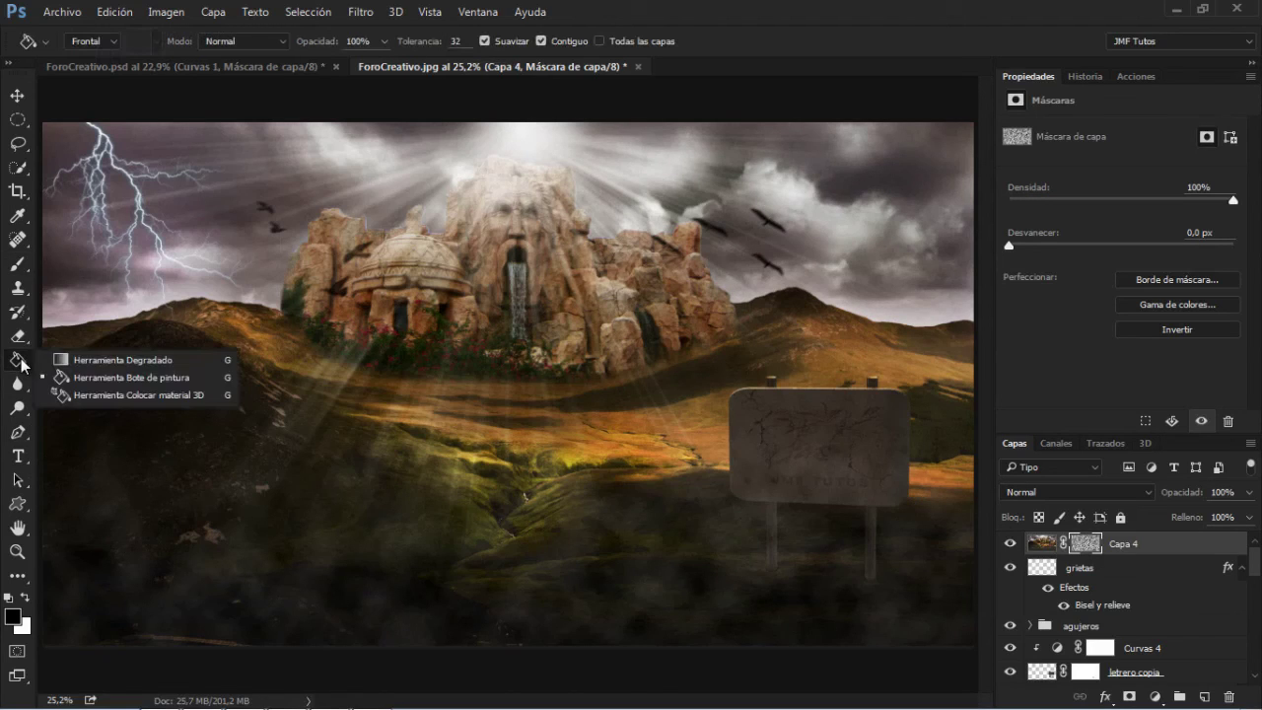
pyautogui.click(104, 360)
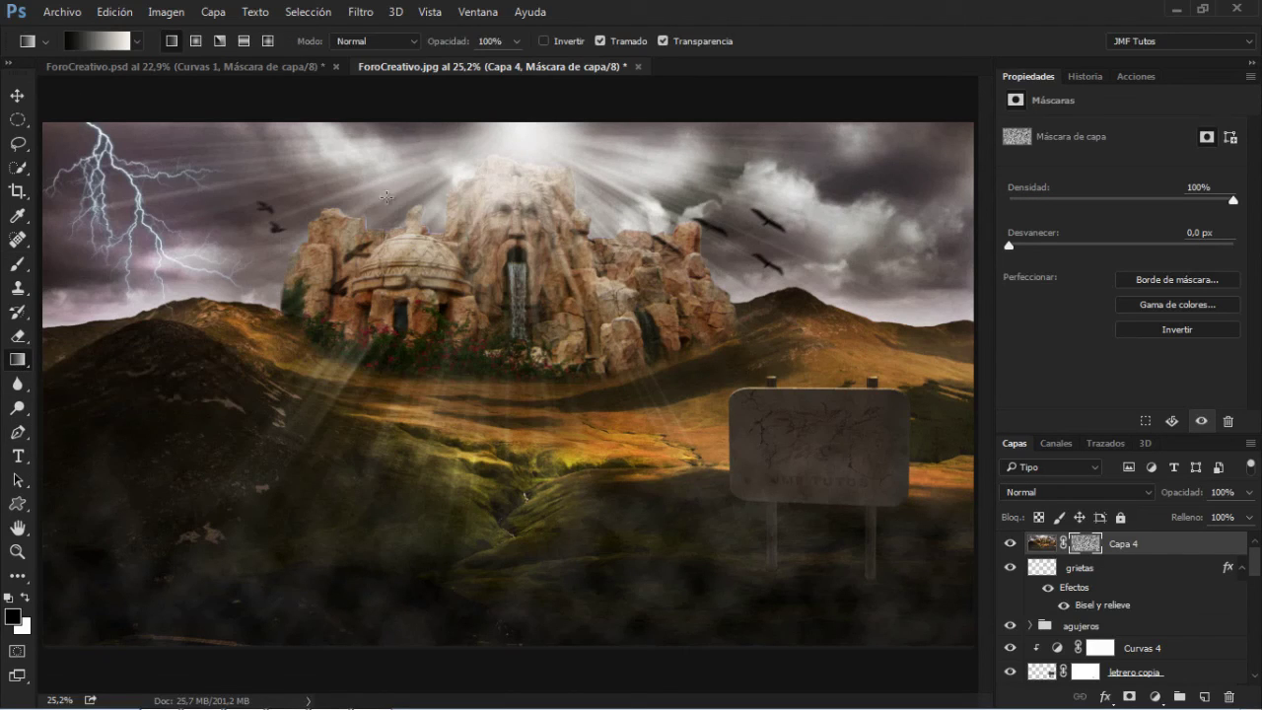
pyautogui.press('x')
pyautogui.press('x')
# - Try drawing a foreground-to-background gradient down the Capa 4 mask, from the sky to the middle of the landscape
pyautogui.click(105, 41)
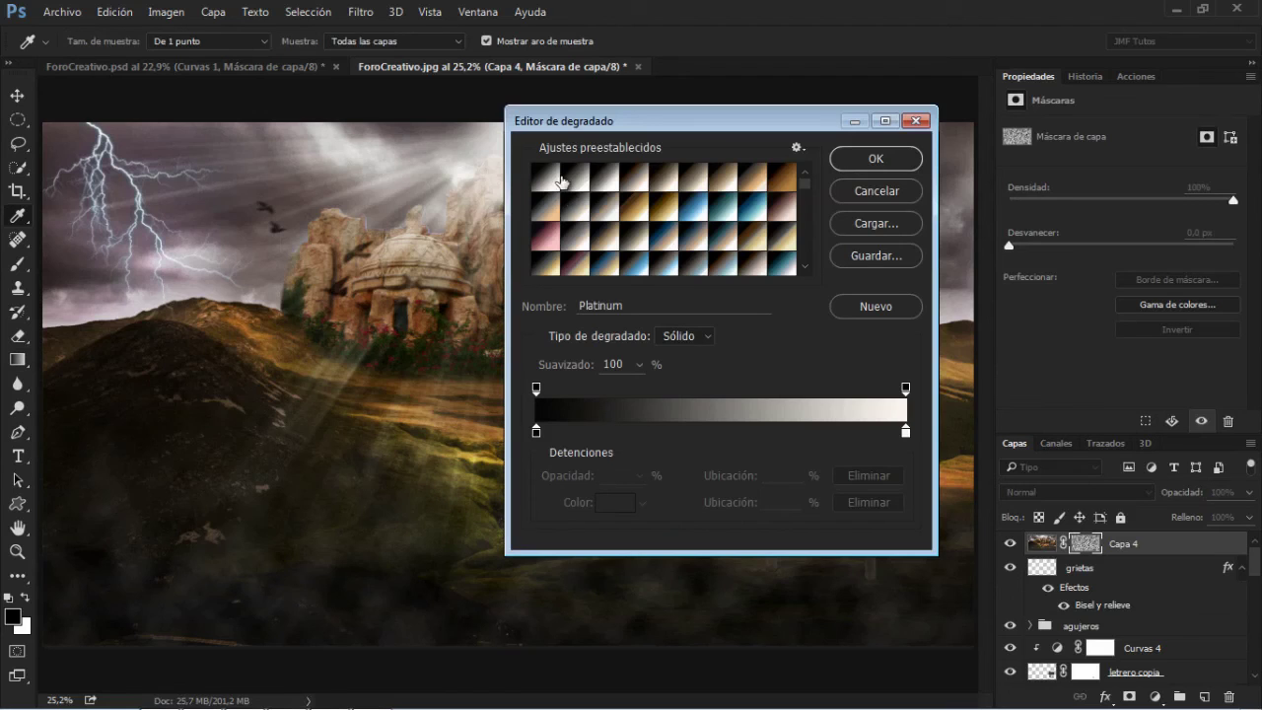
pyautogui.moveTo(804, 188); pyautogui.dragTo(793, 242)
pyautogui.click(578, 218)
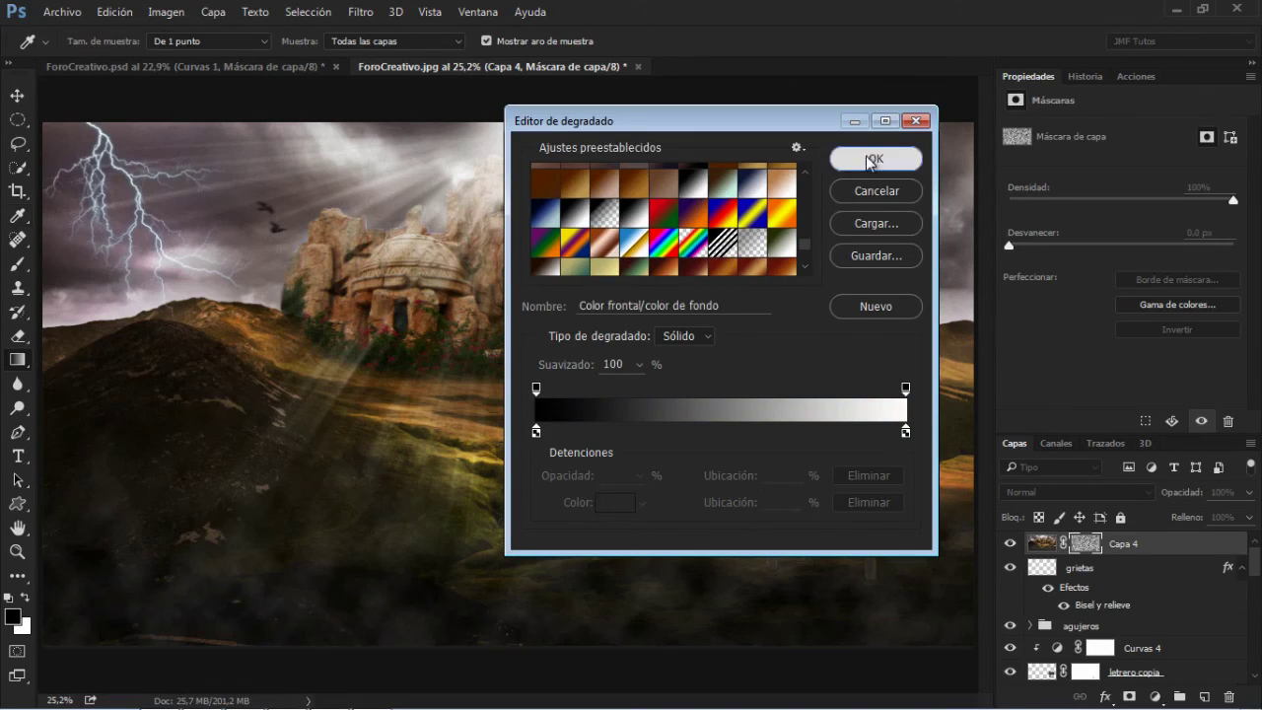
pyautogui.click(897, 159)
pyautogui.moveTo(520, 147); pyautogui.dragTo(526, 459)
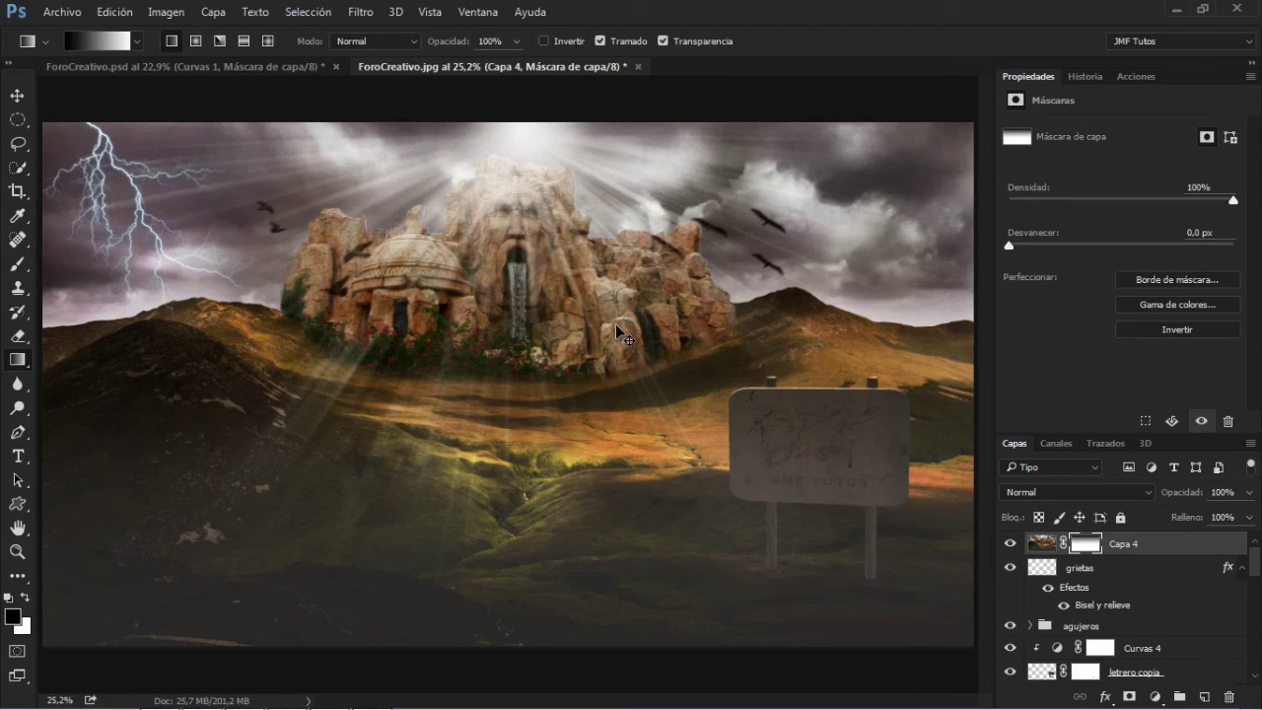
# - Fade the upper part of the Capa 4 cloud mask with two downward foreground-to-transparent gradients starting in the sky
pyautogui.click(98, 43)
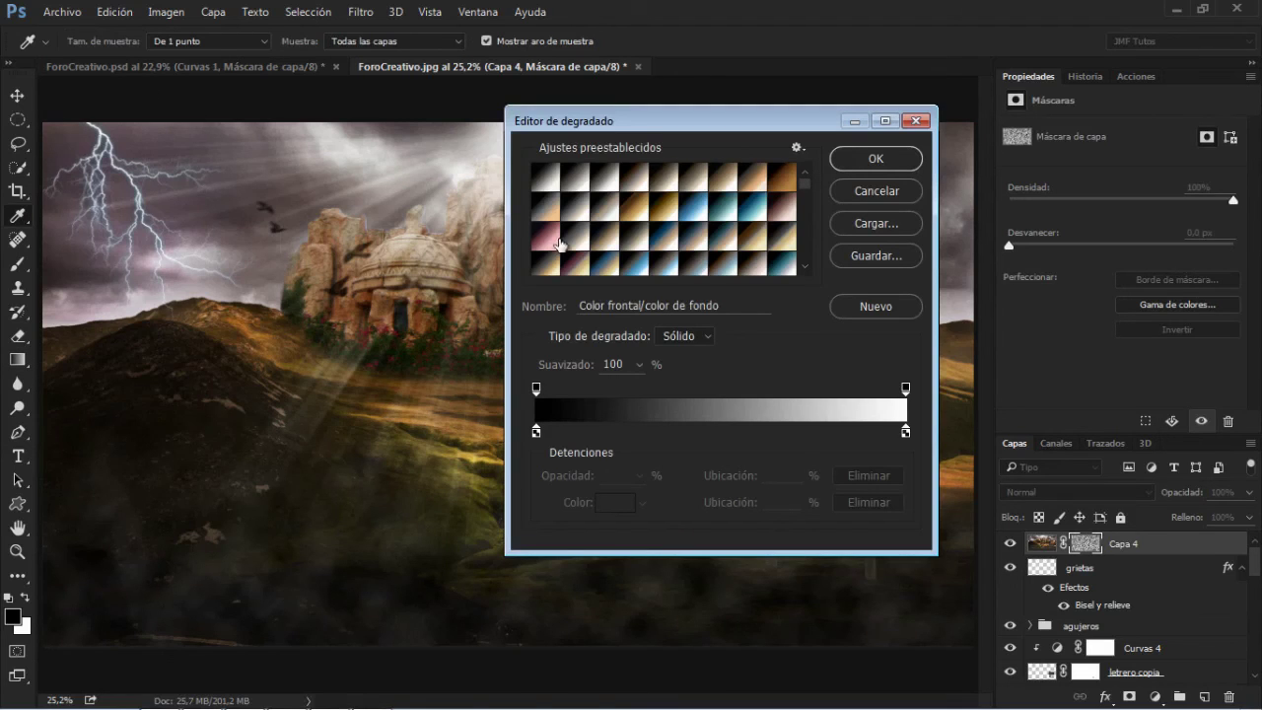
pyautogui.moveTo(805, 184); pyautogui.dragTo(807, 246)
pyautogui.click(606, 196)
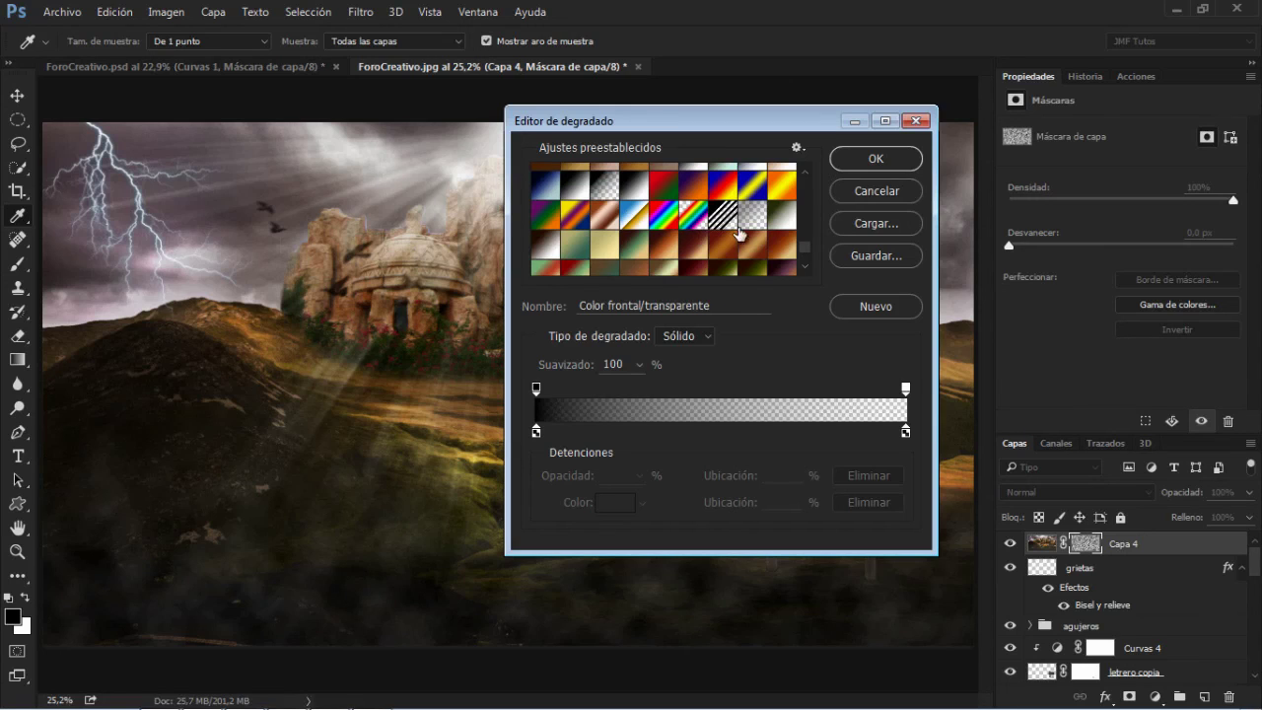
pyautogui.click(874, 159)
pyautogui.moveTo(529, 155); pyautogui.dragTo(538, 453)
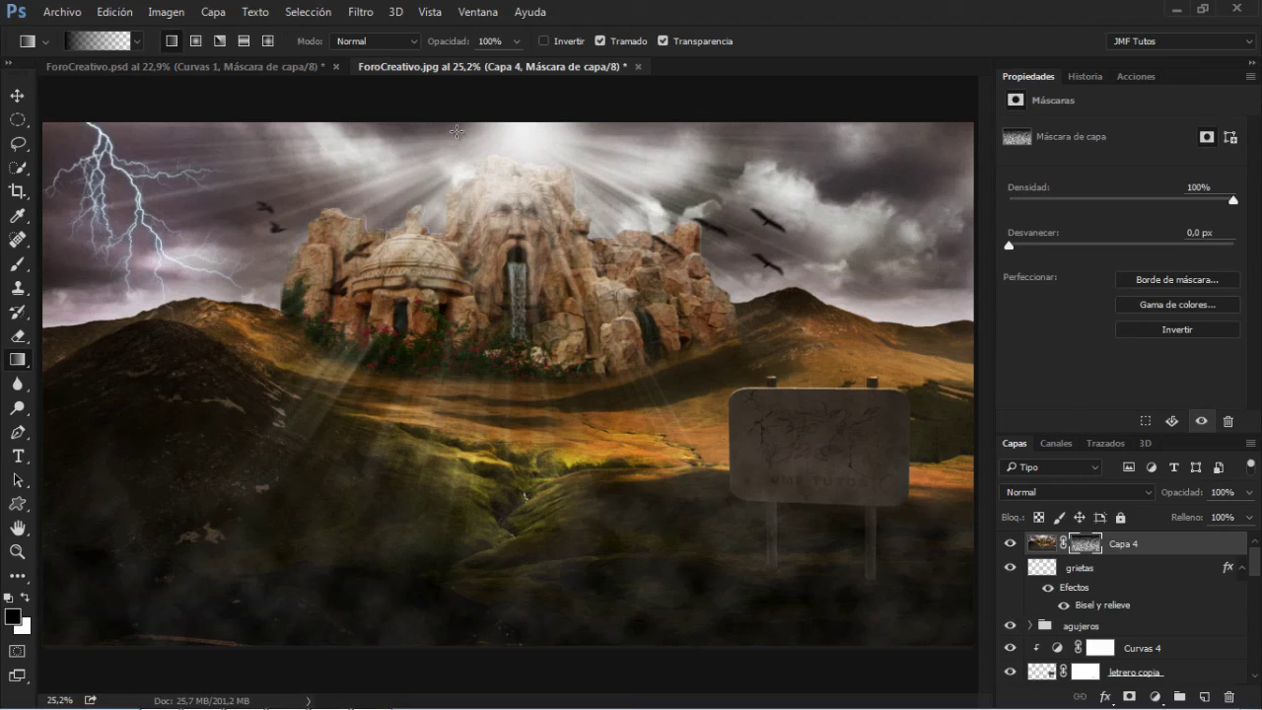
pyautogui.moveTo(484, 150); pyautogui.dragTo(493, 512)
# - Lighten the Capa 4 mask with Levels by raising its output black level to 157
pyautogui.hotkey('ctrl', 'l')
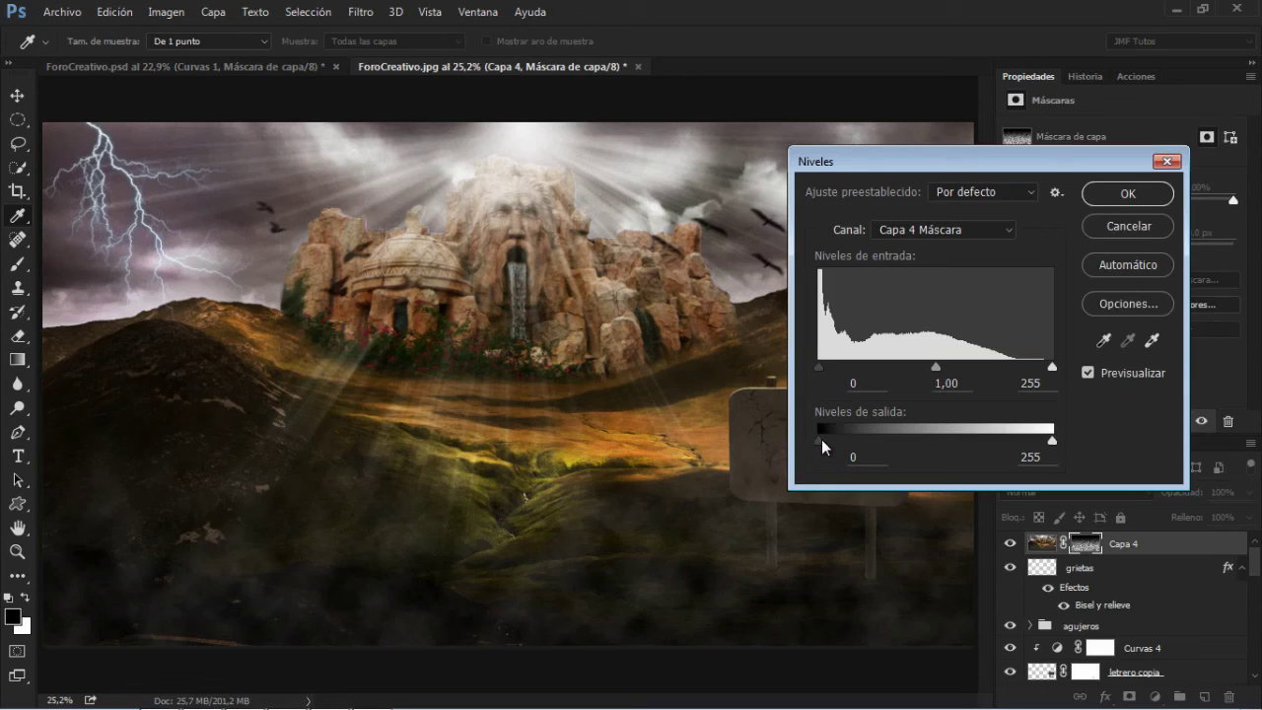
pyautogui.moveTo(821, 438); pyautogui.dragTo(826, 440)
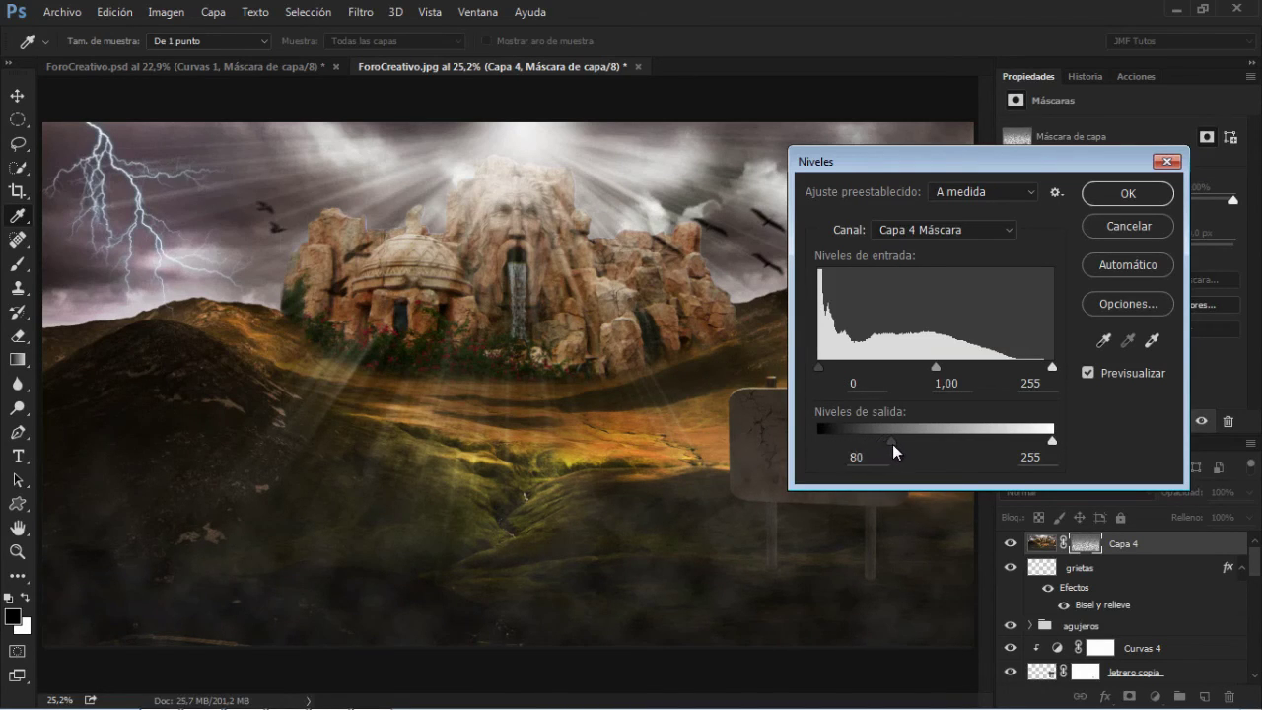
pyautogui.moveTo(898, 443); pyautogui.dragTo(954, 436)
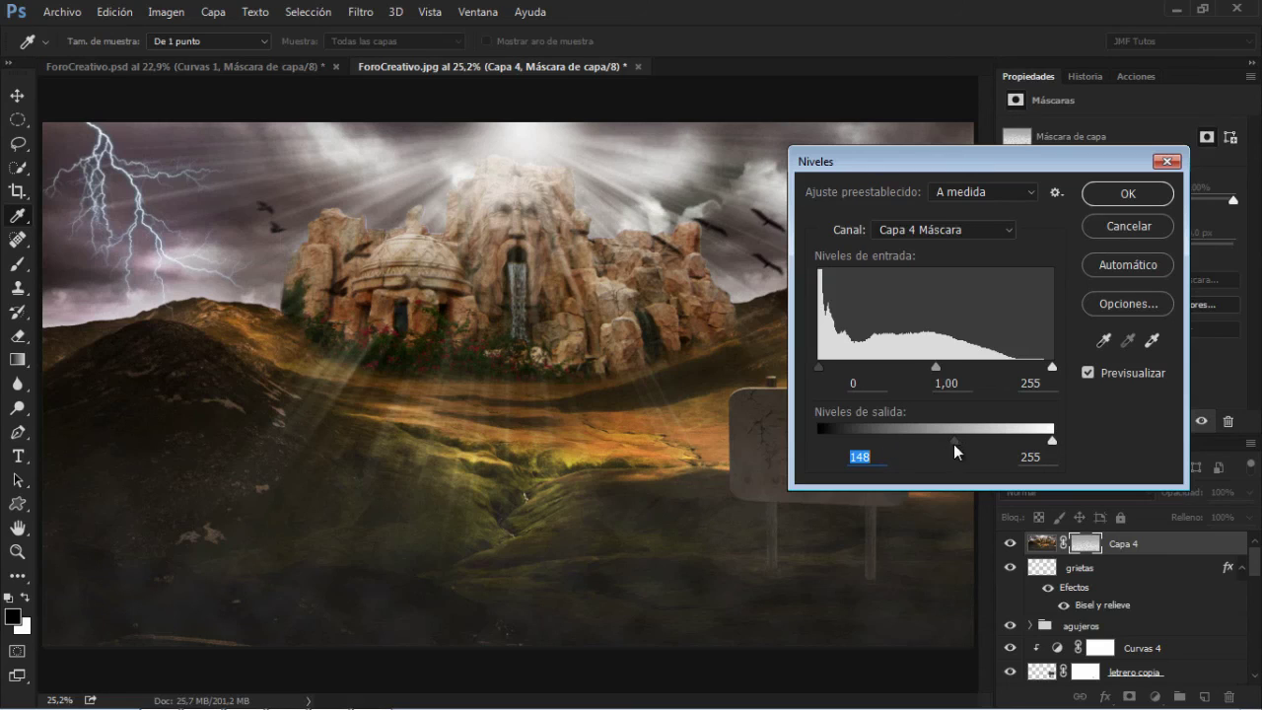
pyautogui.moveTo(953, 443); pyautogui.dragTo(963, 442)
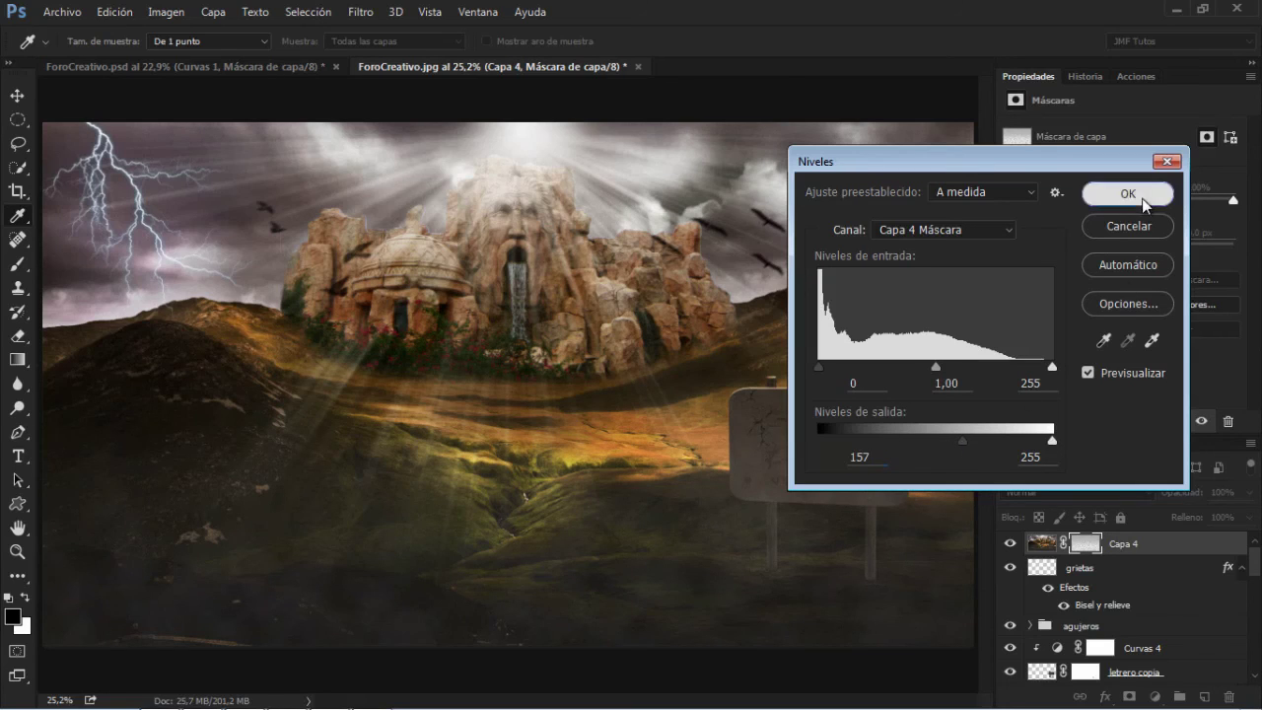
pyautogui.click(1142, 198)
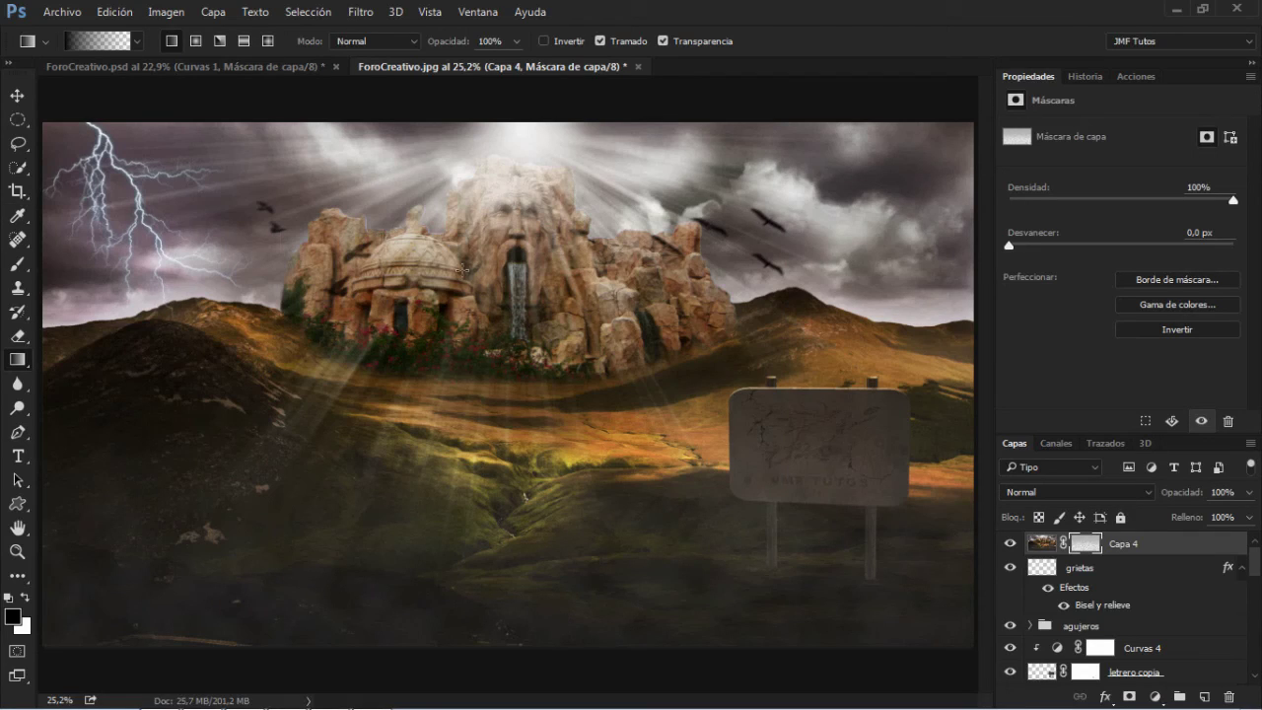
# - Compare the image with and without Capa 4, and with its layer mask disabled and enabled
pyautogui.click(1009, 543)
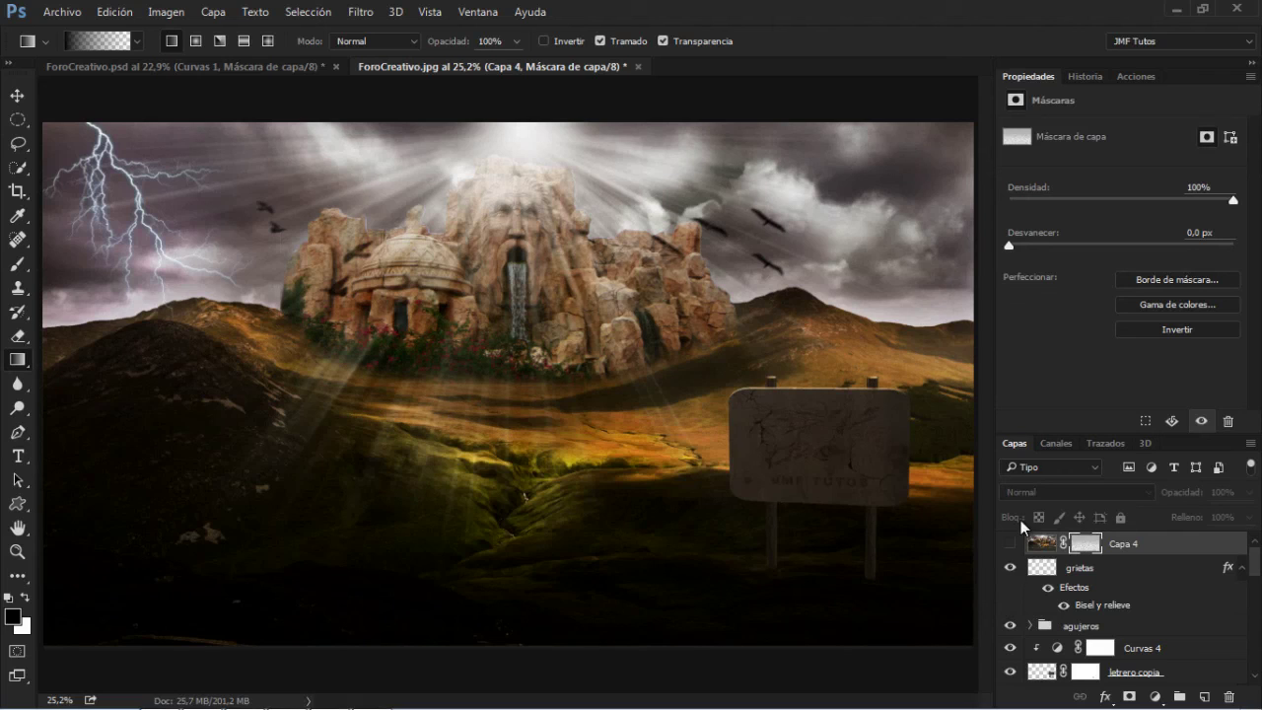
pyautogui.click(1009, 543)
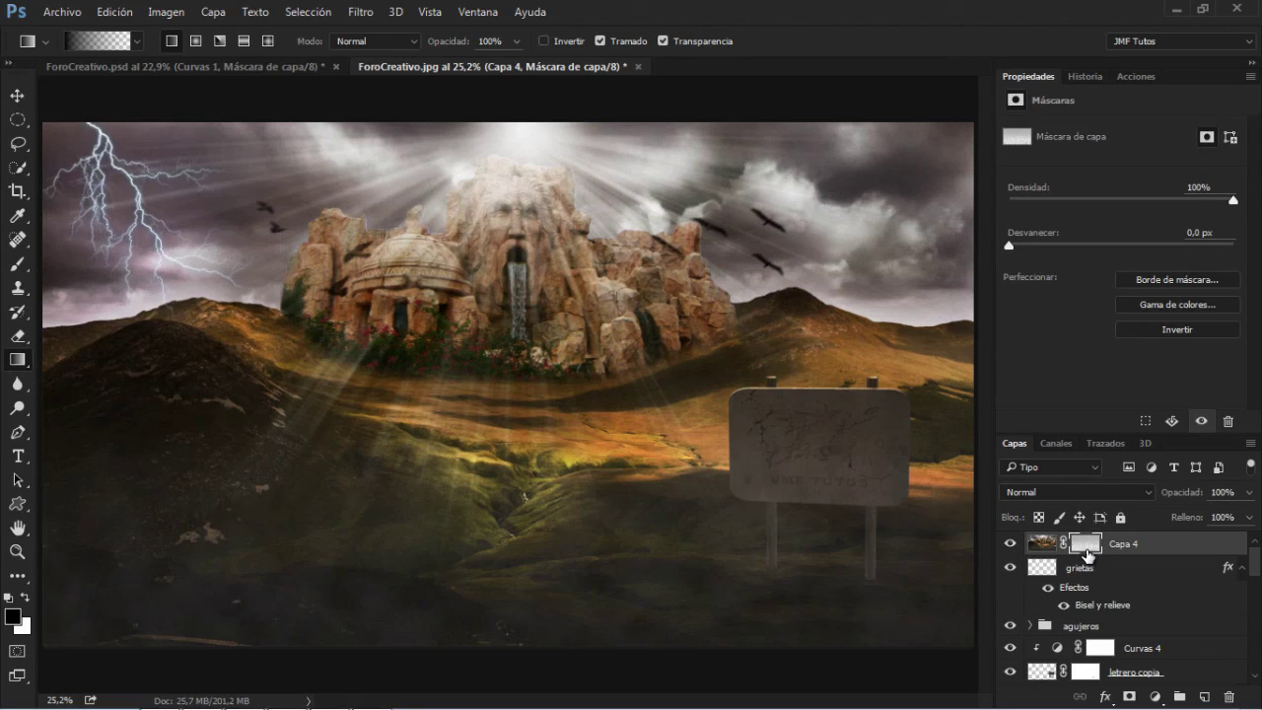
pyautogui.keyDown('shift'); pyautogui.click(1084, 550); pyautogui.keyUp('shift')
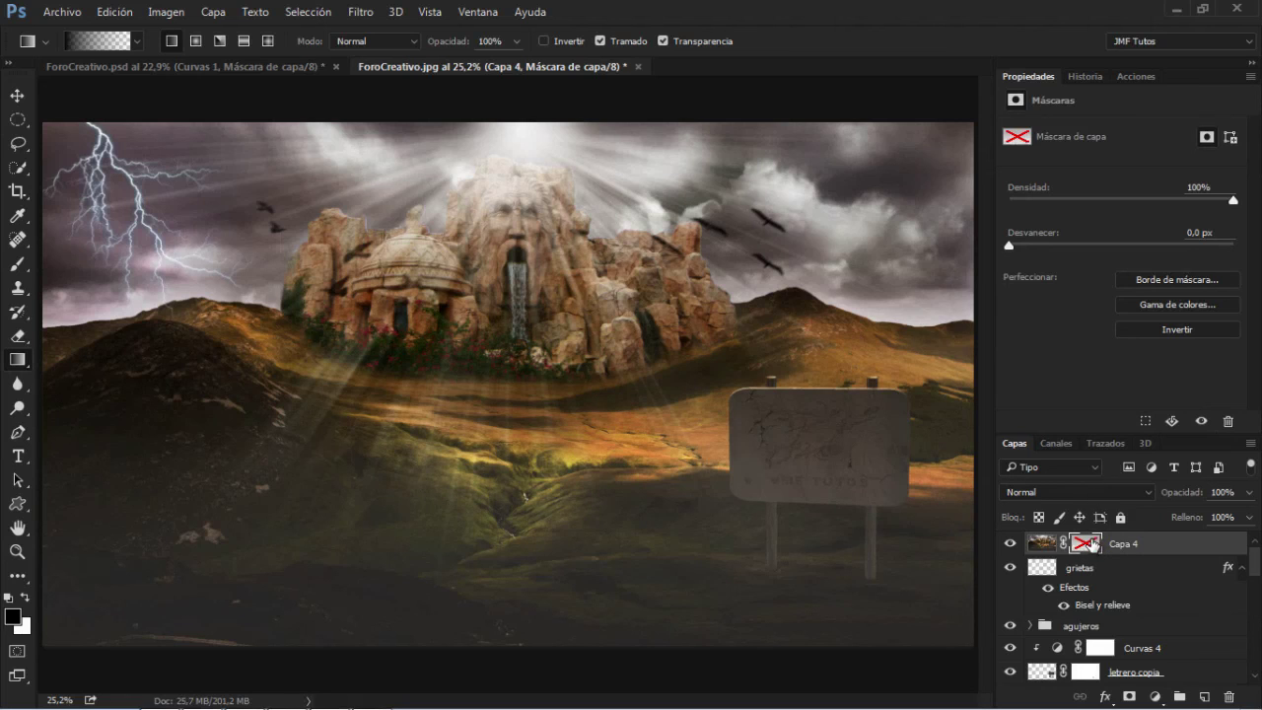
pyautogui.keyDown('shift'); pyautogui.click(1088, 550); pyautogui.keyUp('shift')
# - Hide Capa 4 and stamp all visible layers into a new layer directly above grietas
pyautogui.click(1009, 544)
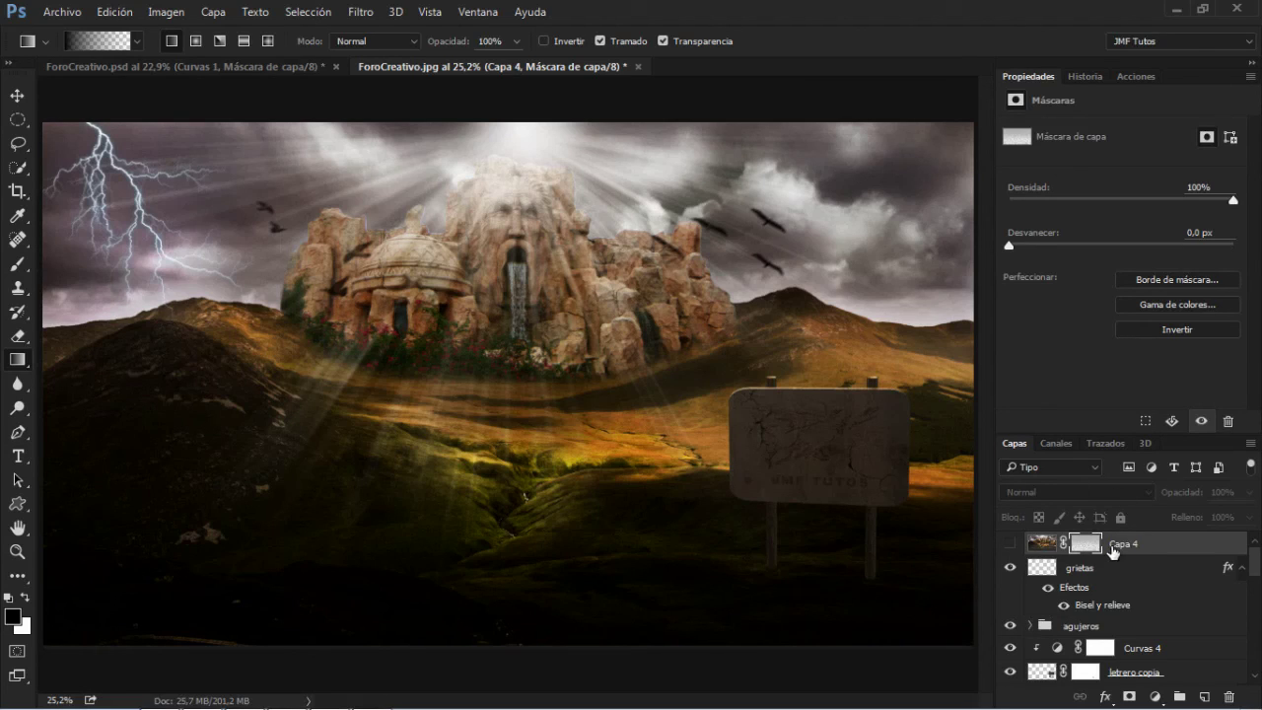
pyautogui.click(1102, 566)
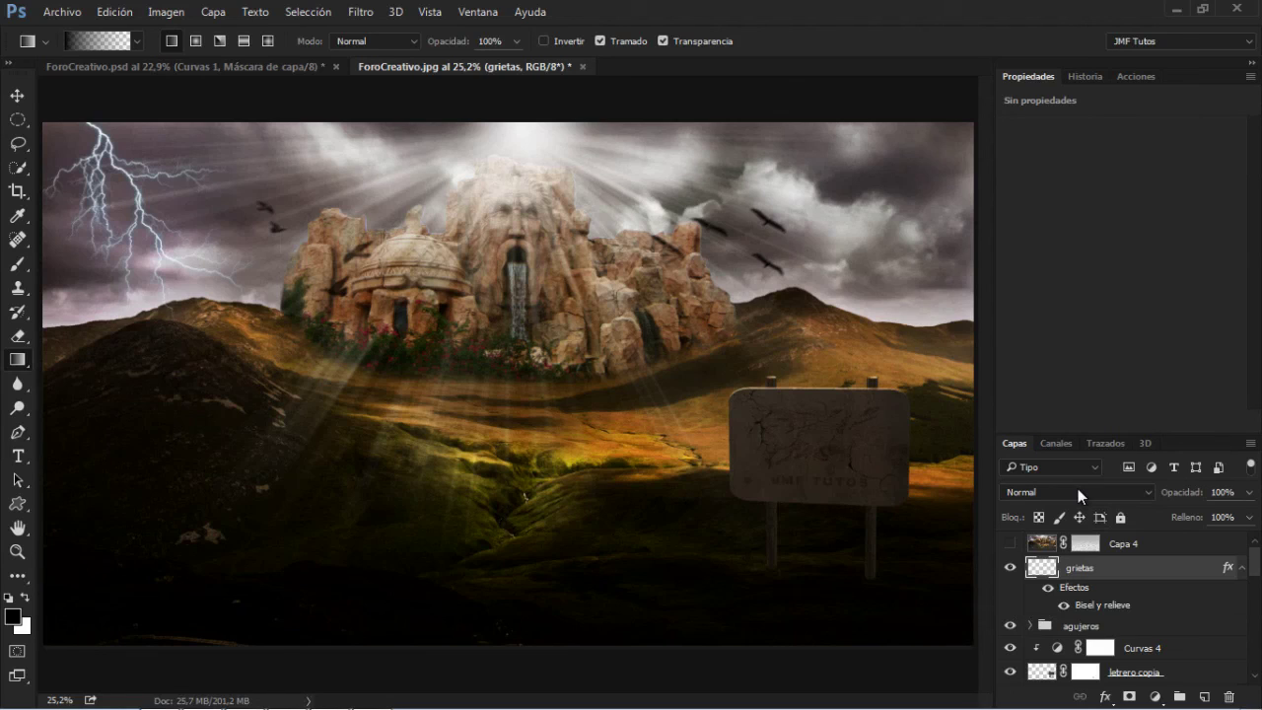
pyautogui.hotkey('ctrl', 'shift', 'alt', 'e')
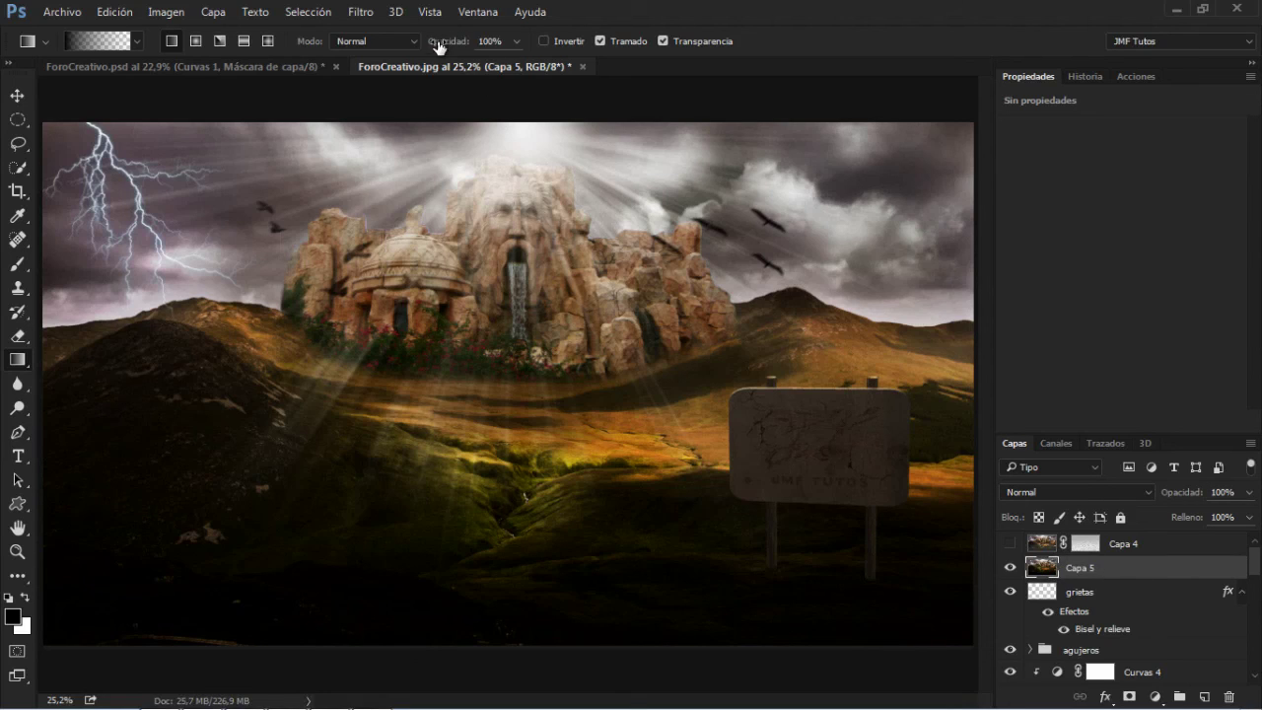
pyautogui.click(376, 18)
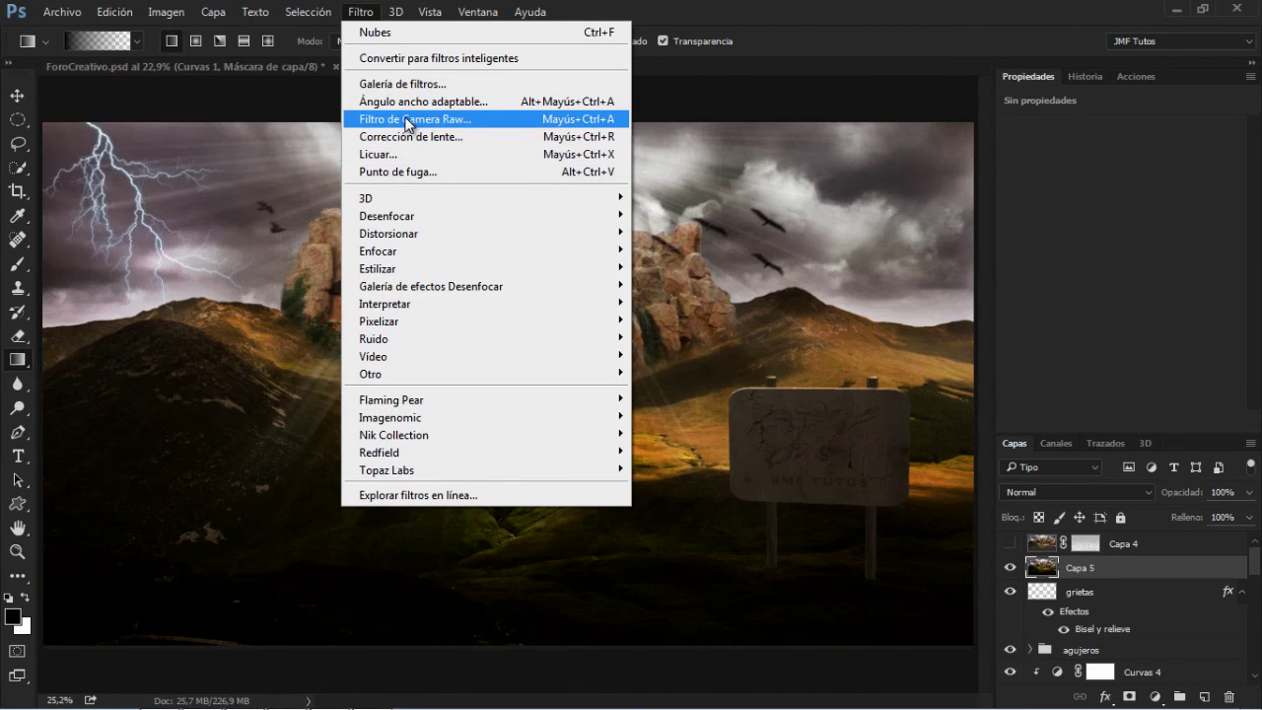
pyautogui.click(746, 78)
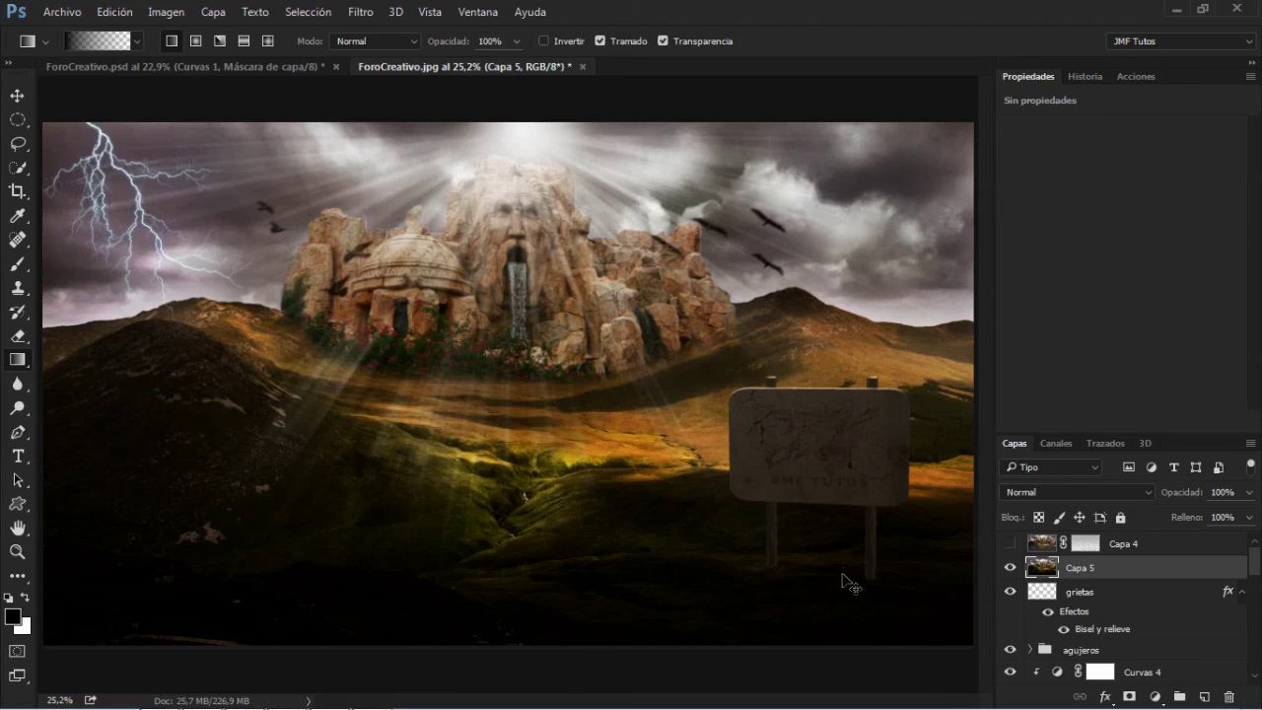
# - Lift the shadows of Capa 5 with Levels by slightly raising the output black level, keeping output white at 255
pyautogui.hotkey('ctrl', 'l')
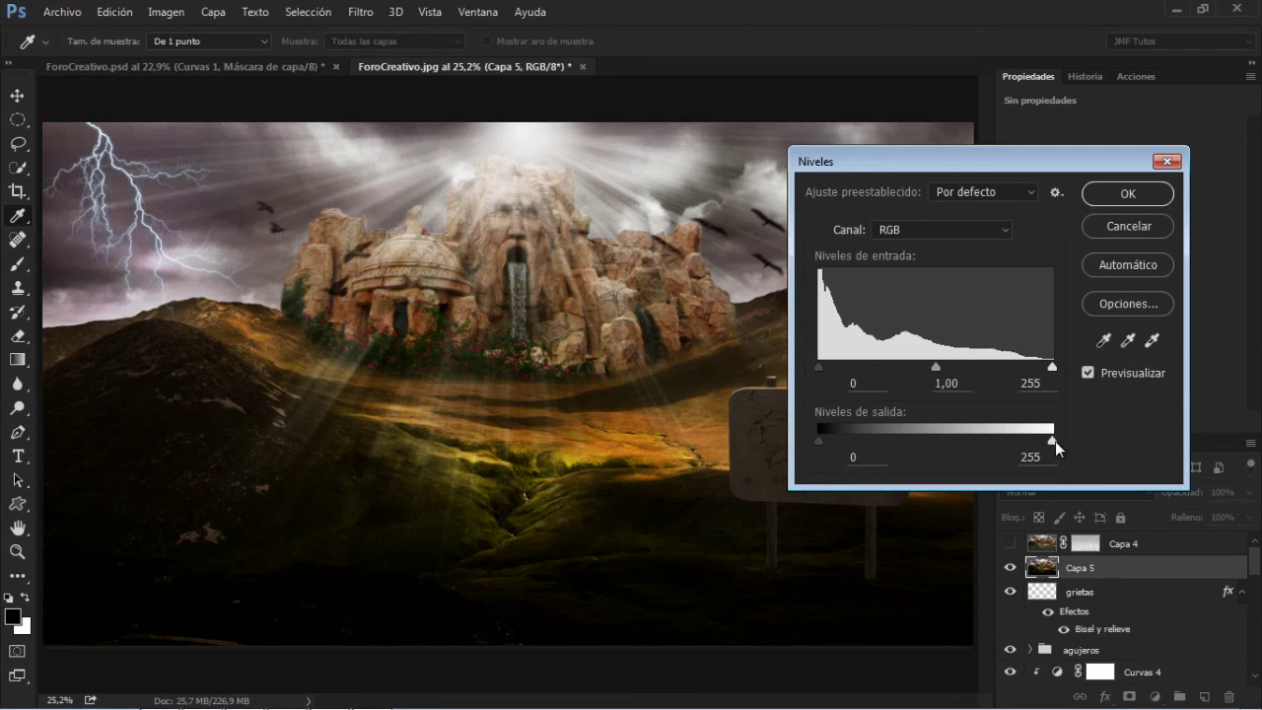
pyautogui.moveTo(1052, 441); pyautogui.dragTo(1009, 434)
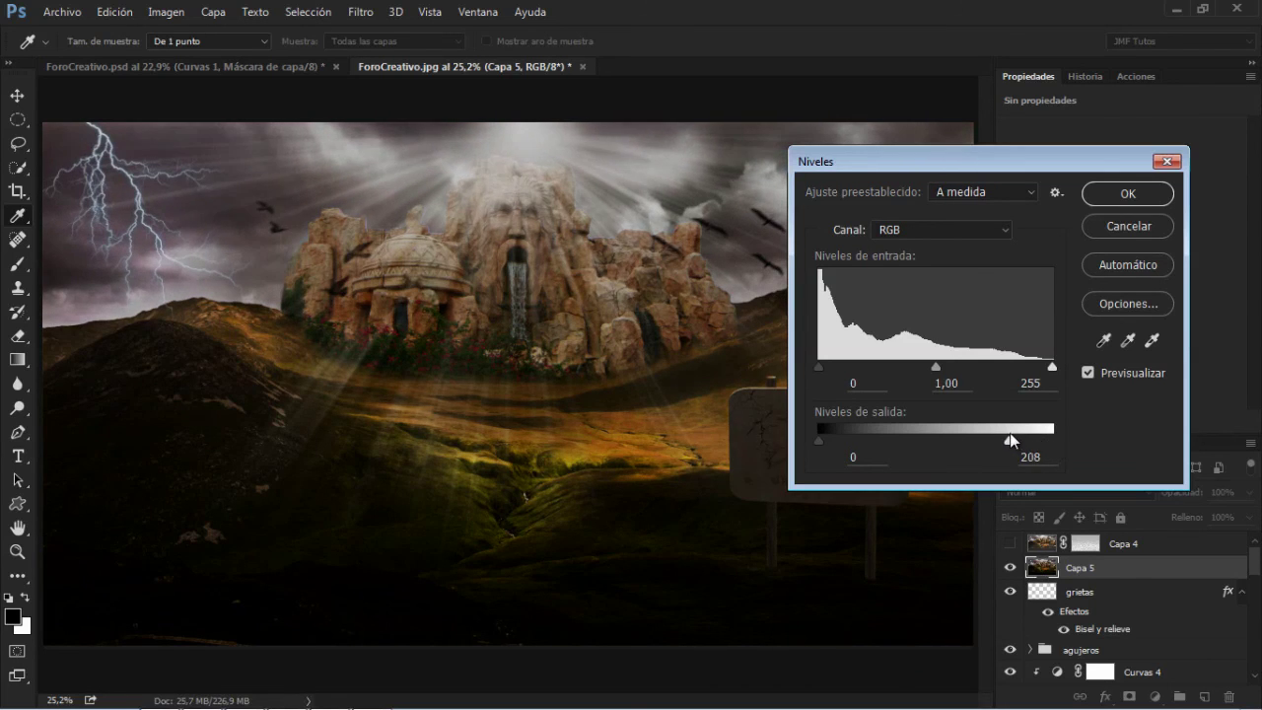
pyautogui.hotkey('ctrl', 'z')
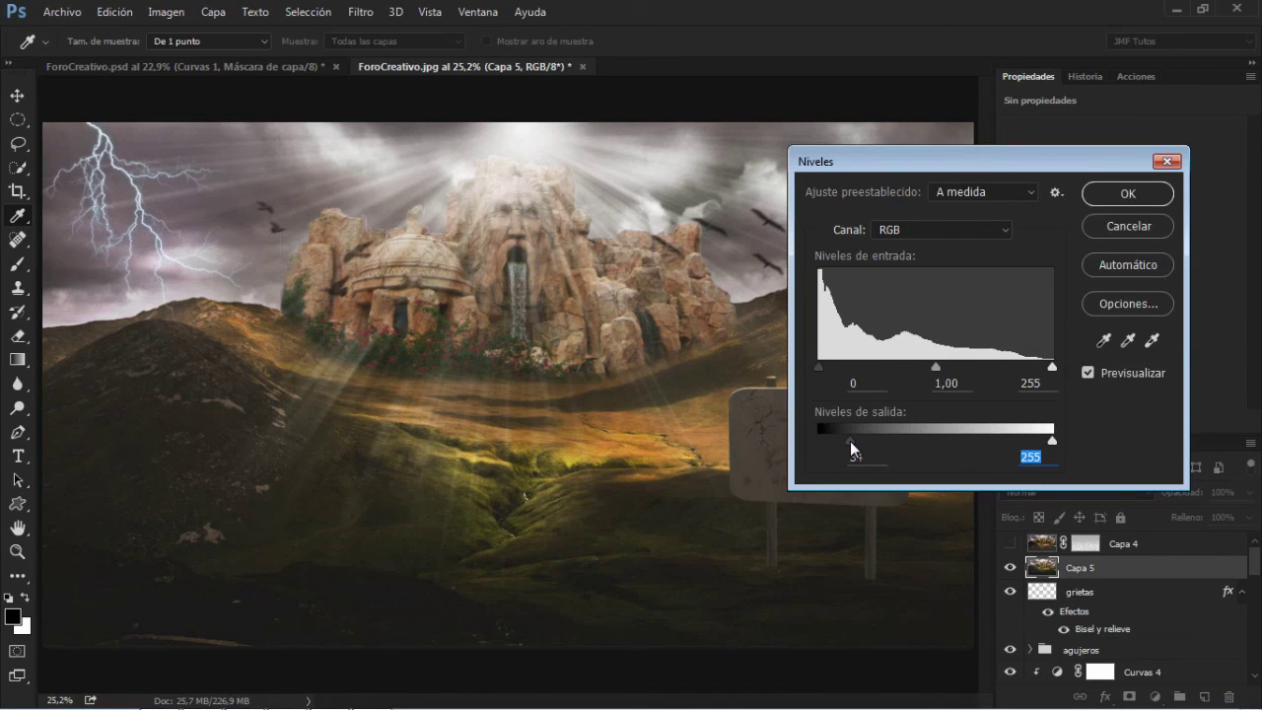
pyautogui.click(849, 440)
pyautogui.moveTo(850, 443)
pyautogui.mouseDown()
pyautogui.moveTo(821, 438)
pyautogui.moveTo(832, 450)
pyautogui.mouseUp()
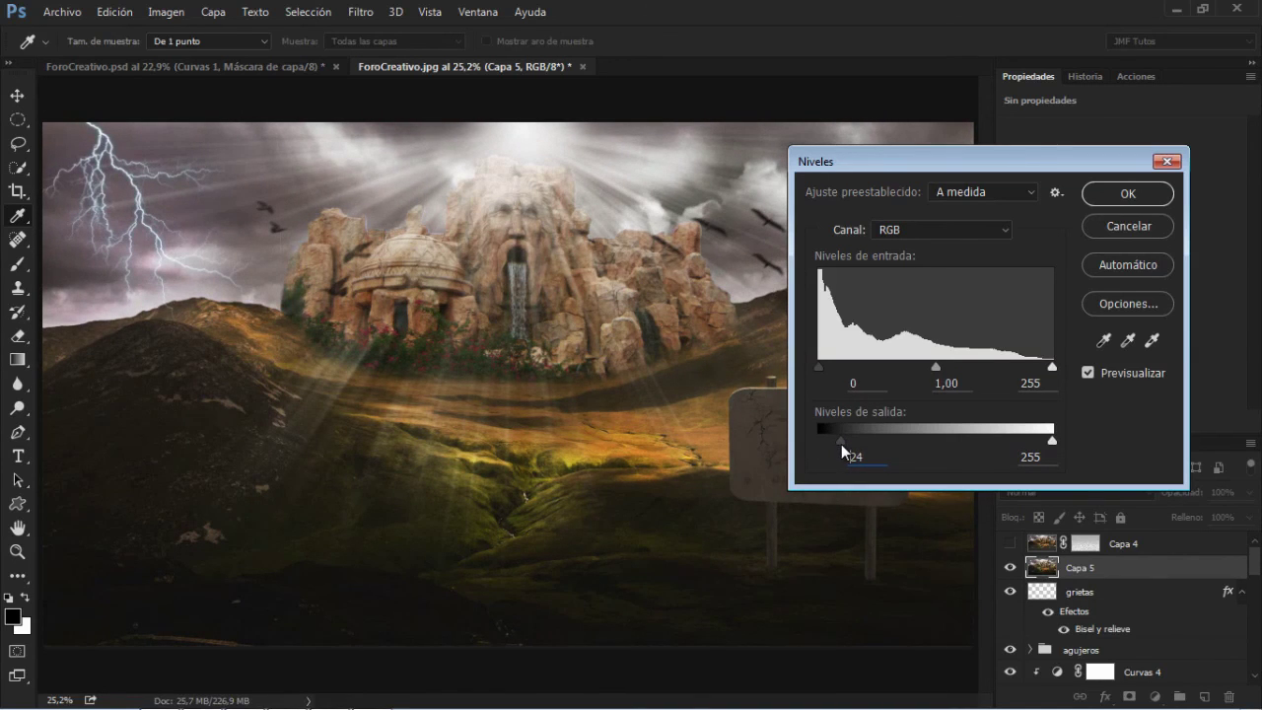
pyautogui.moveTo(844, 445); pyautogui.dragTo(847, 444)
pyautogui.click(1124, 201)
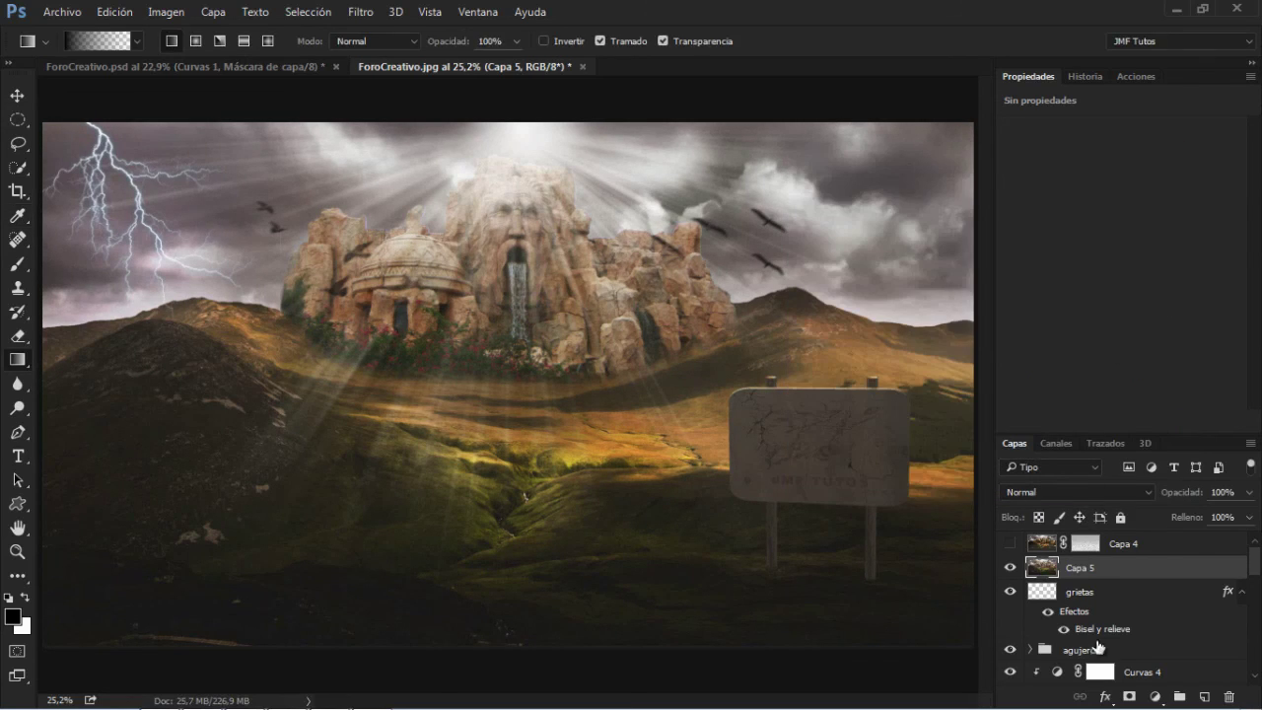
# - Add a layer mask to Capa 5 and fade out its upper part with two downward foreground-to-transparent gradients
pyautogui.click(1129, 696)
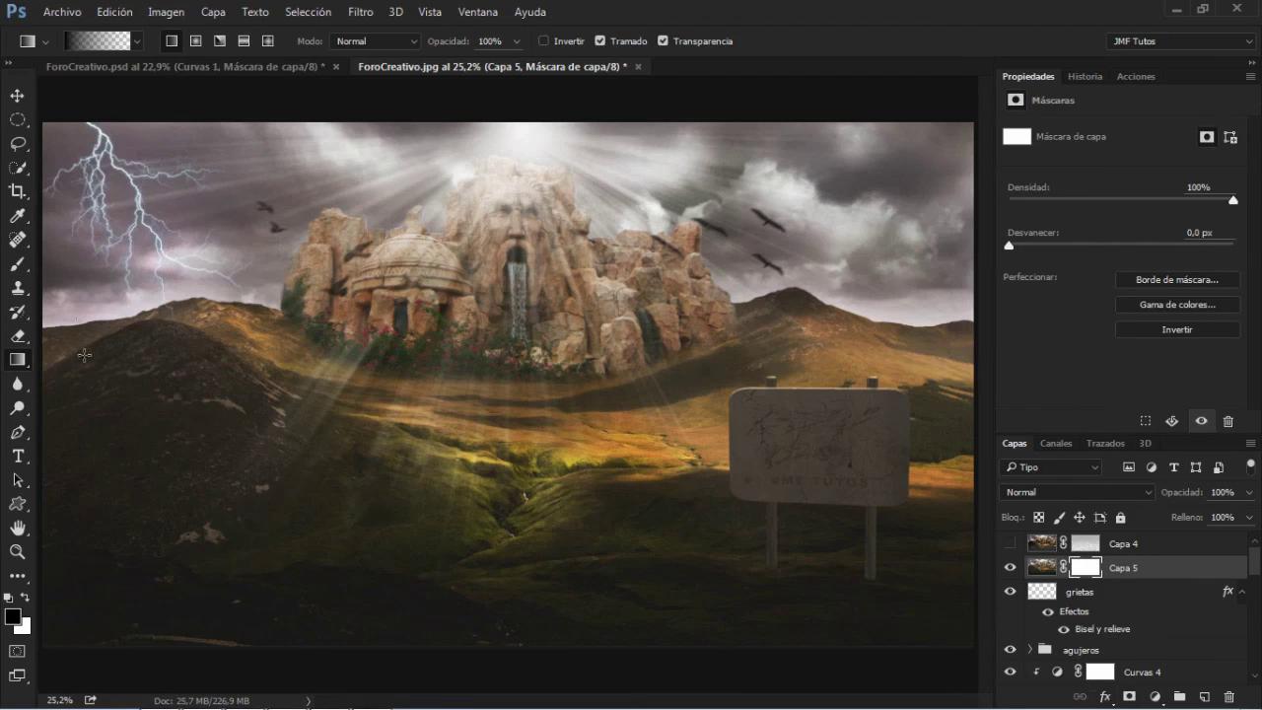
pyautogui.moveTo(500, 119)
pyautogui.mouseDown()
pyautogui.moveTo(513, 469)
pyautogui.moveTo(505, 434)
pyautogui.mouseUp()
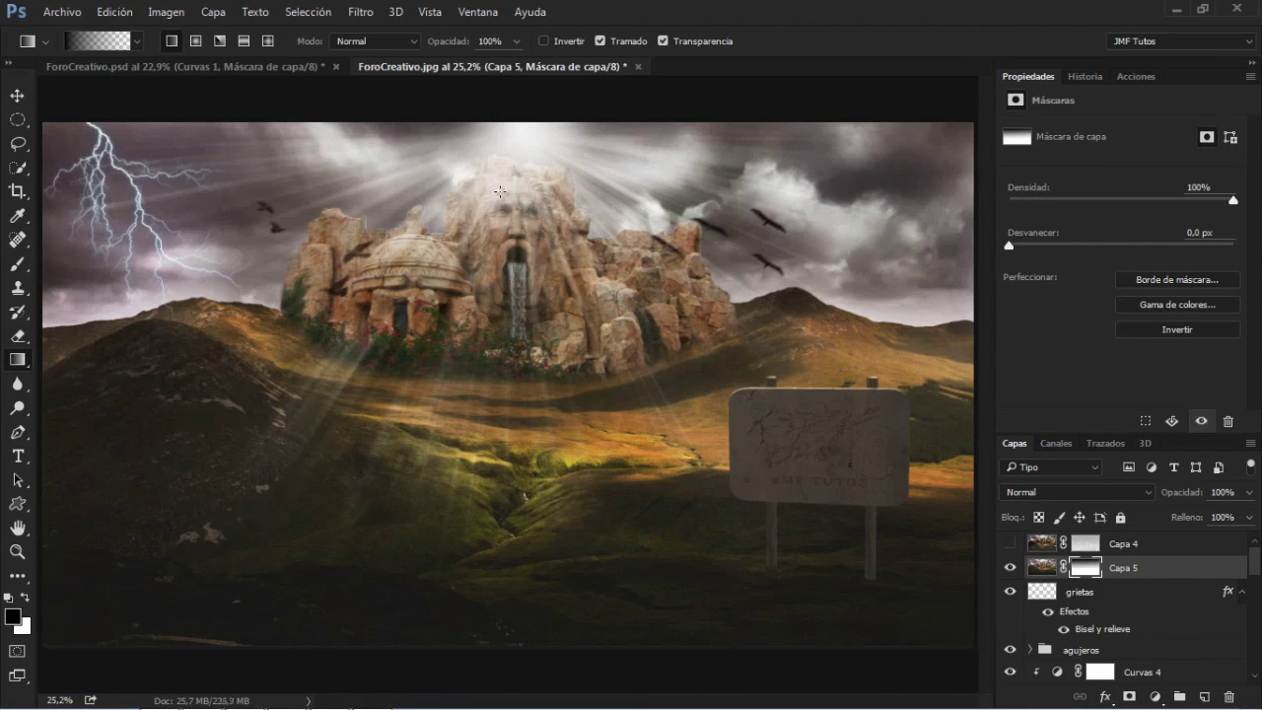
pyautogui.moveTo(520, 122); pyautogui.dragTo(515, 432)
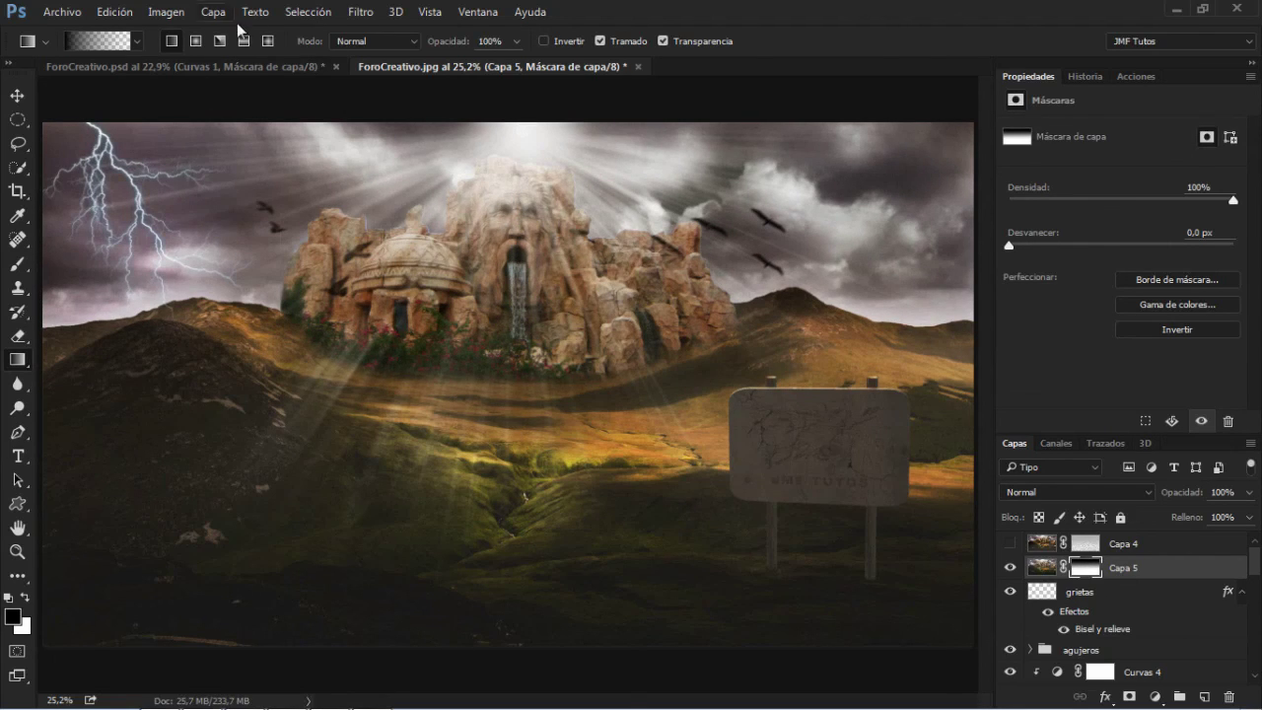
# - Render the Clouds filter on the Capa 5 mask
pyautogui.click(361, 12)
pyautogui.moveTo(510, 305)
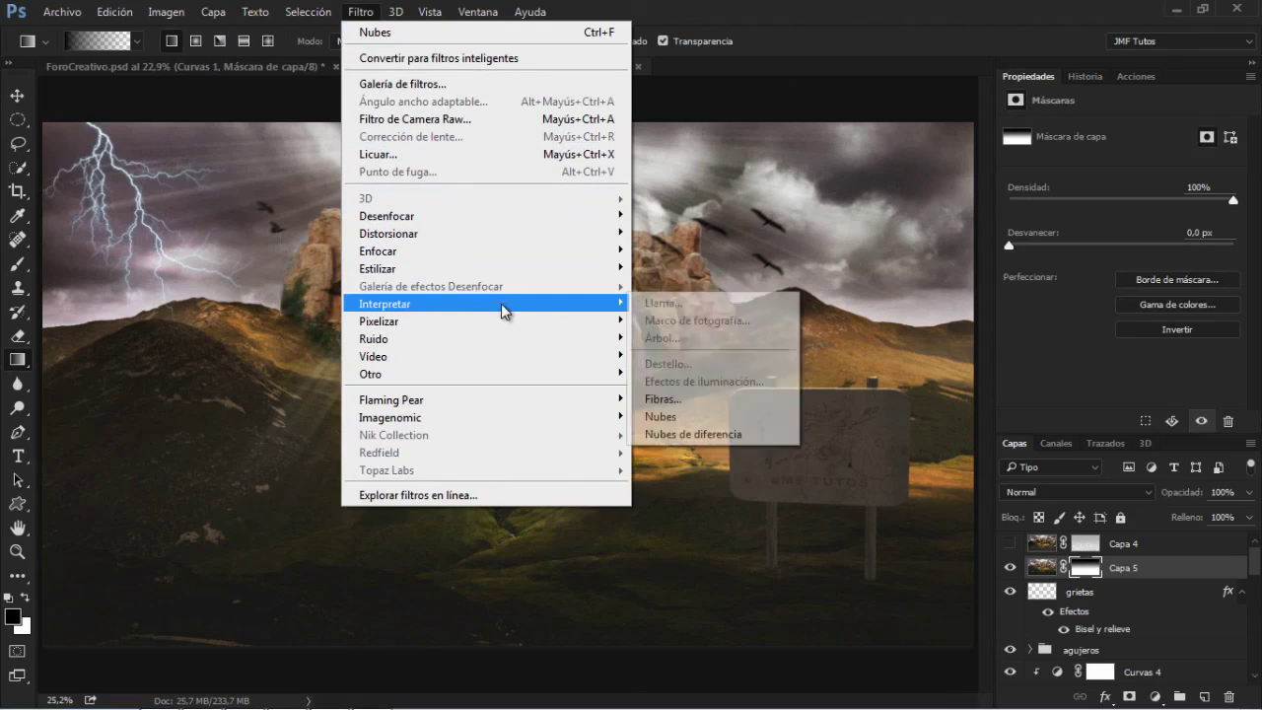
pyautogui.click(738, 415)
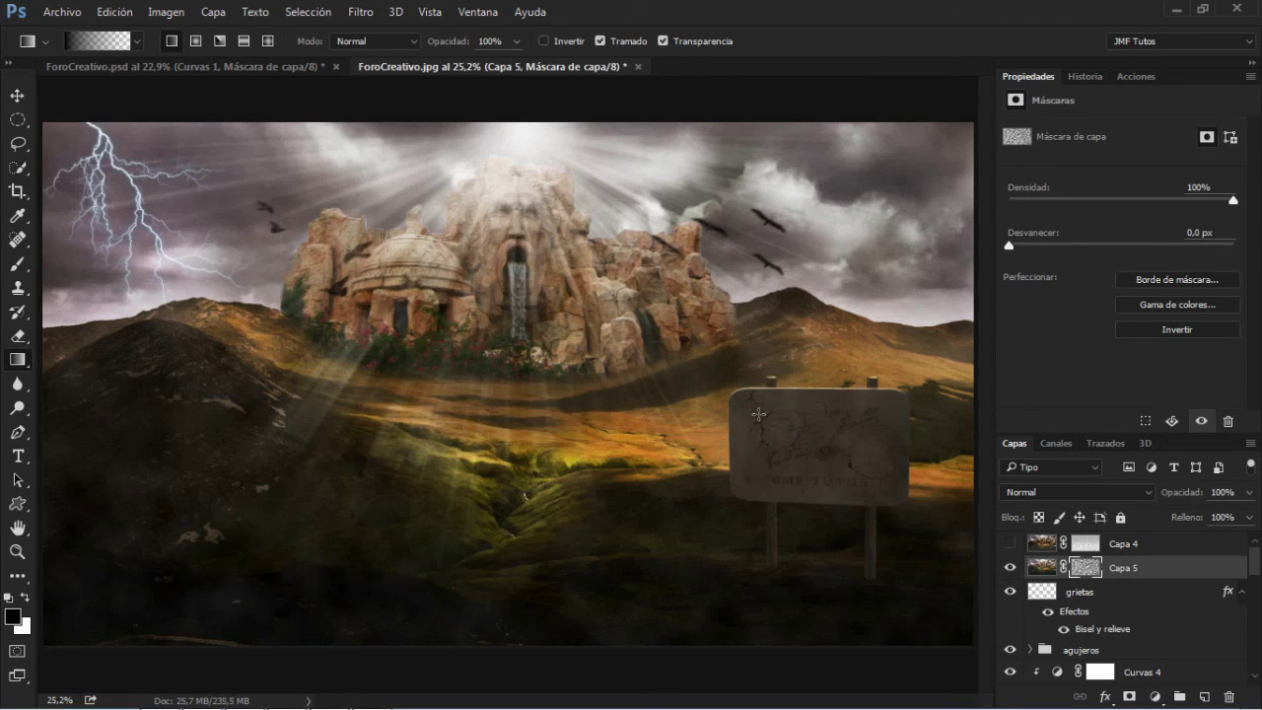
# - Try brightening the clouds mask of Capa 5 with Levels, setting input white to 190 and lightening the midtones
pyautogui.hotkey('ctrl', 'l')
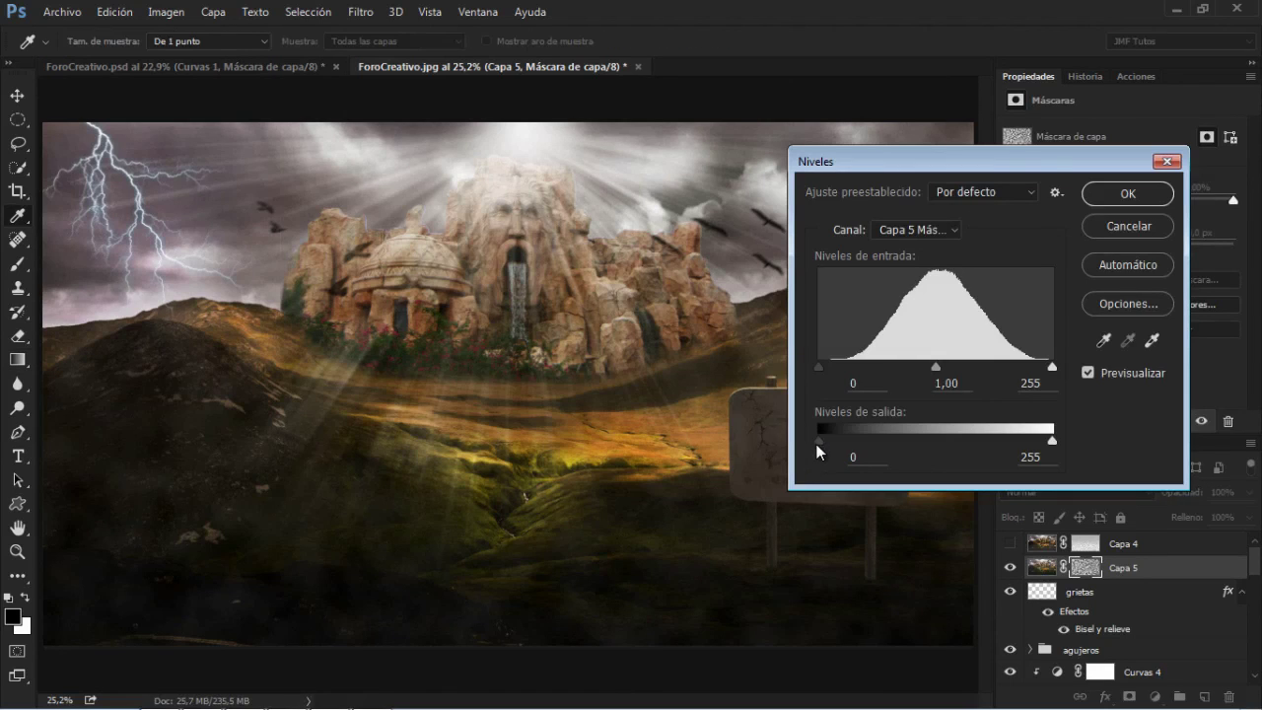
pyautogui.moveTo(818, 440); pyautogui.dragTo(904, 448)
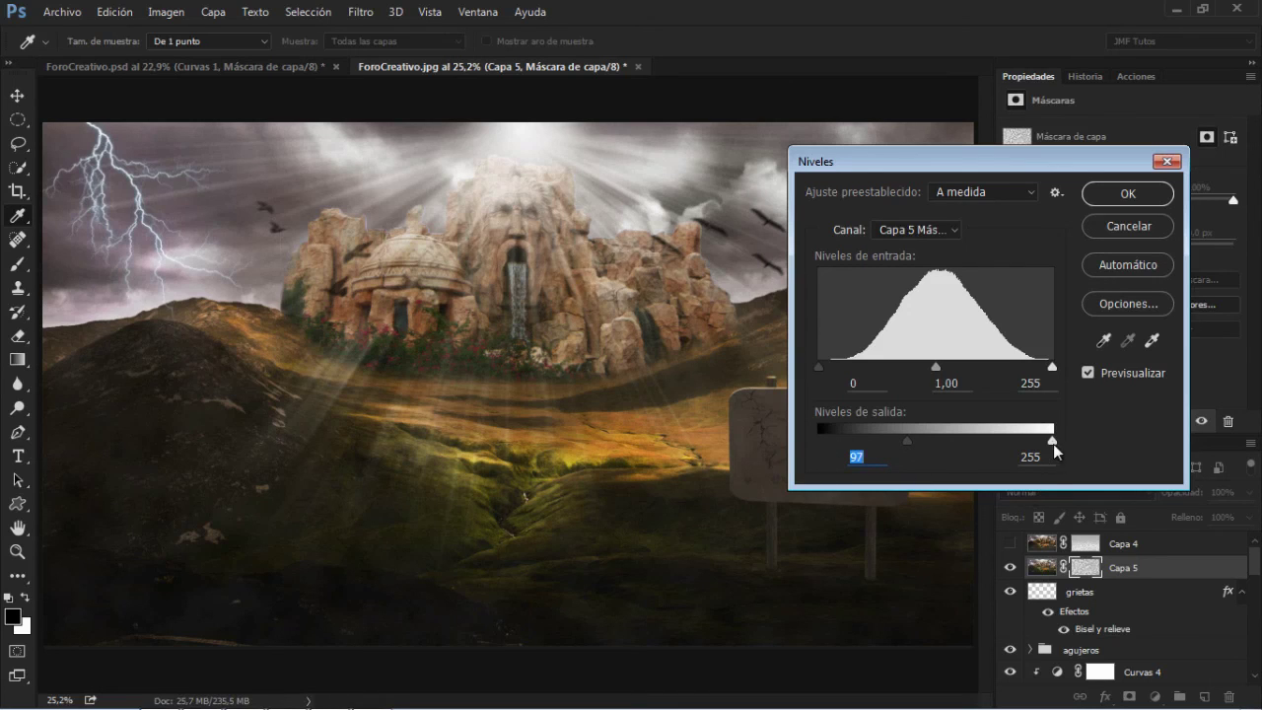
pyautogui.moveTo(898, 439); pyautogui.dragTo(818, 441)
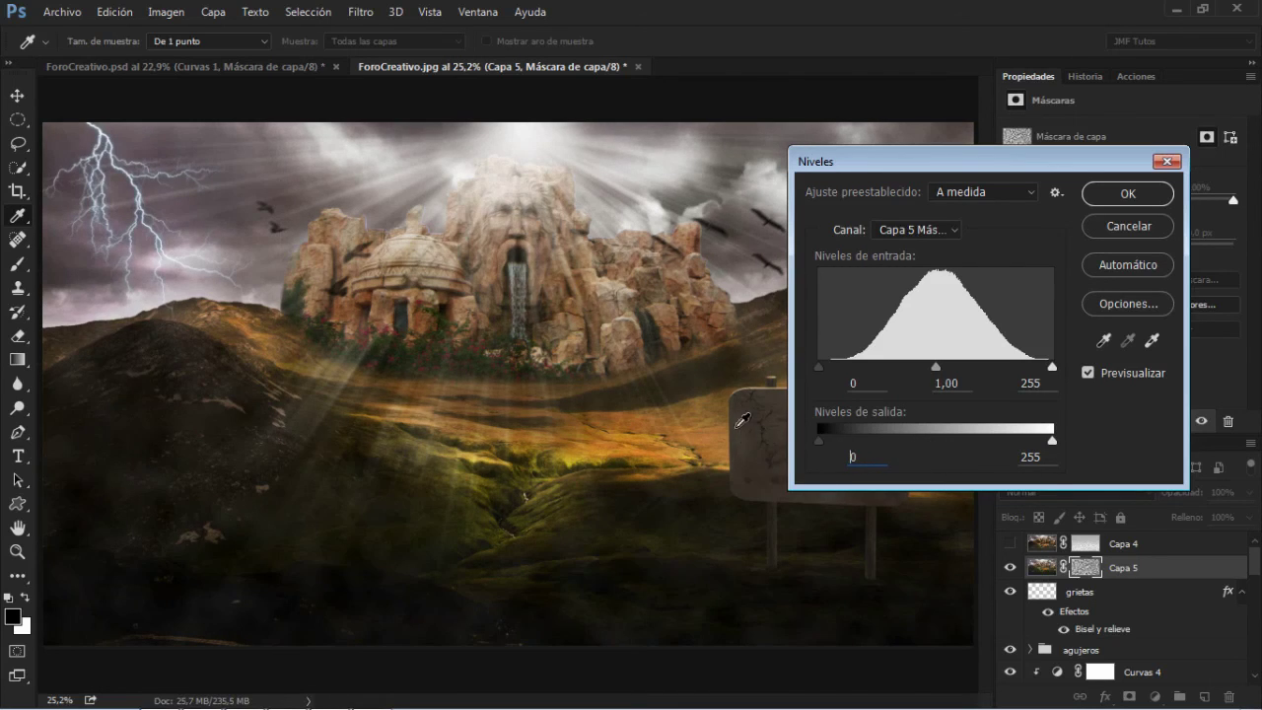
pyautogui.moveTo(821, 369)
pyautogui.mouseDown()
pyautogui.moveTo(867, 366)
pyautogui.moveTo(818, 369)
pyautogui.mouseUp()
pyautogui.moveTo(1051, 366); pyautogui.dragTo(992, 377)
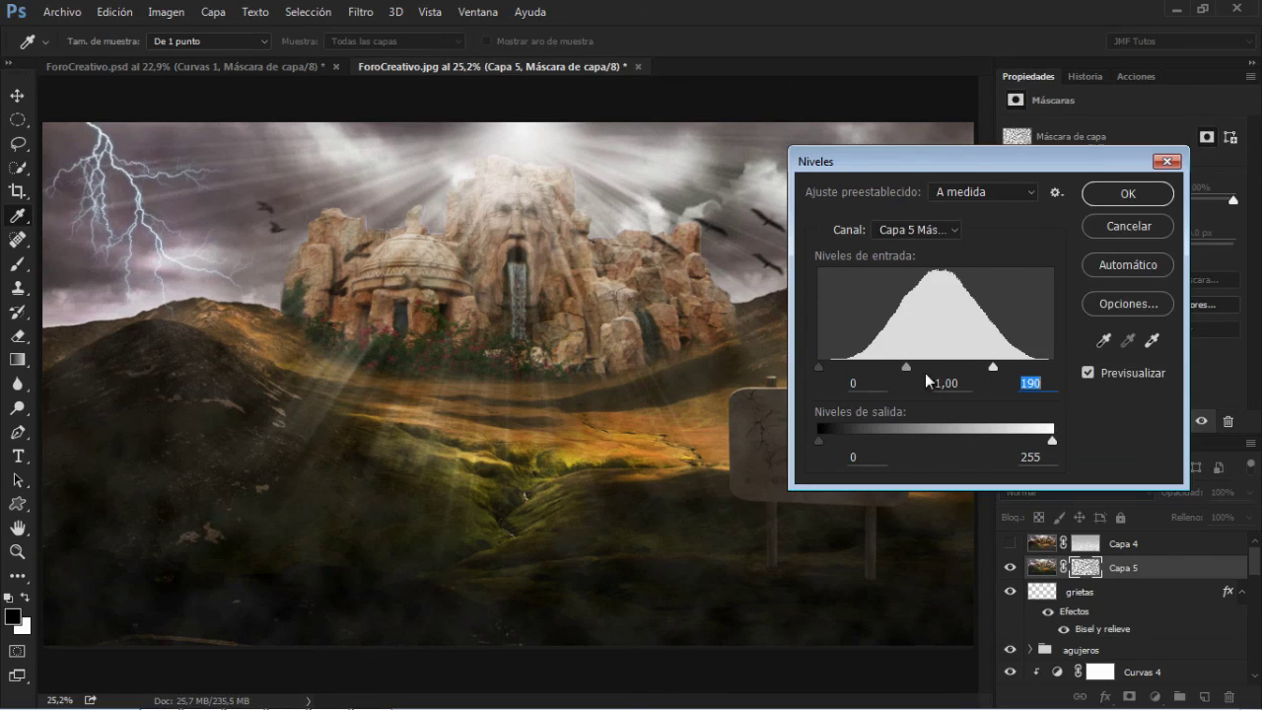
pyautogui.moveTo(908, 365); pyautogui.dragTo(863, 369)
pyautogui.click(1124, 195)
pyautogui.press('g')
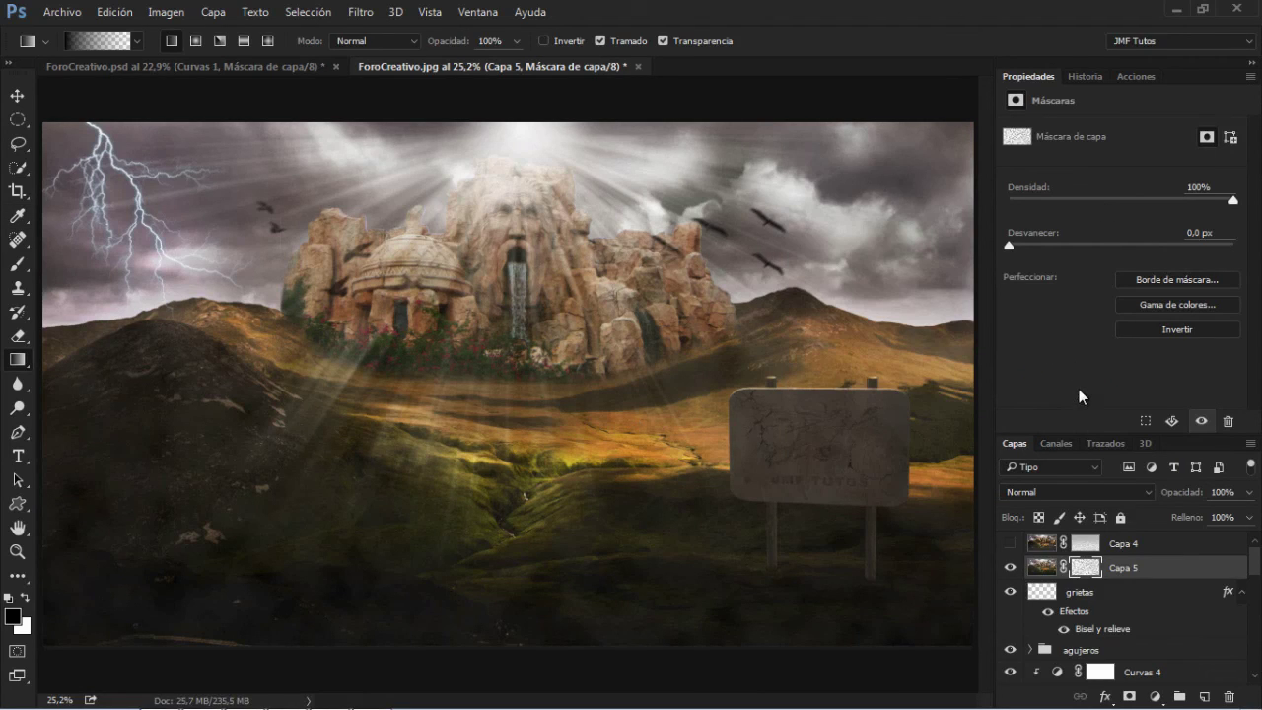
# - Show Capa 4 again and delete the cloud-masked Capa 5
pyautogui.click(1009, 564)
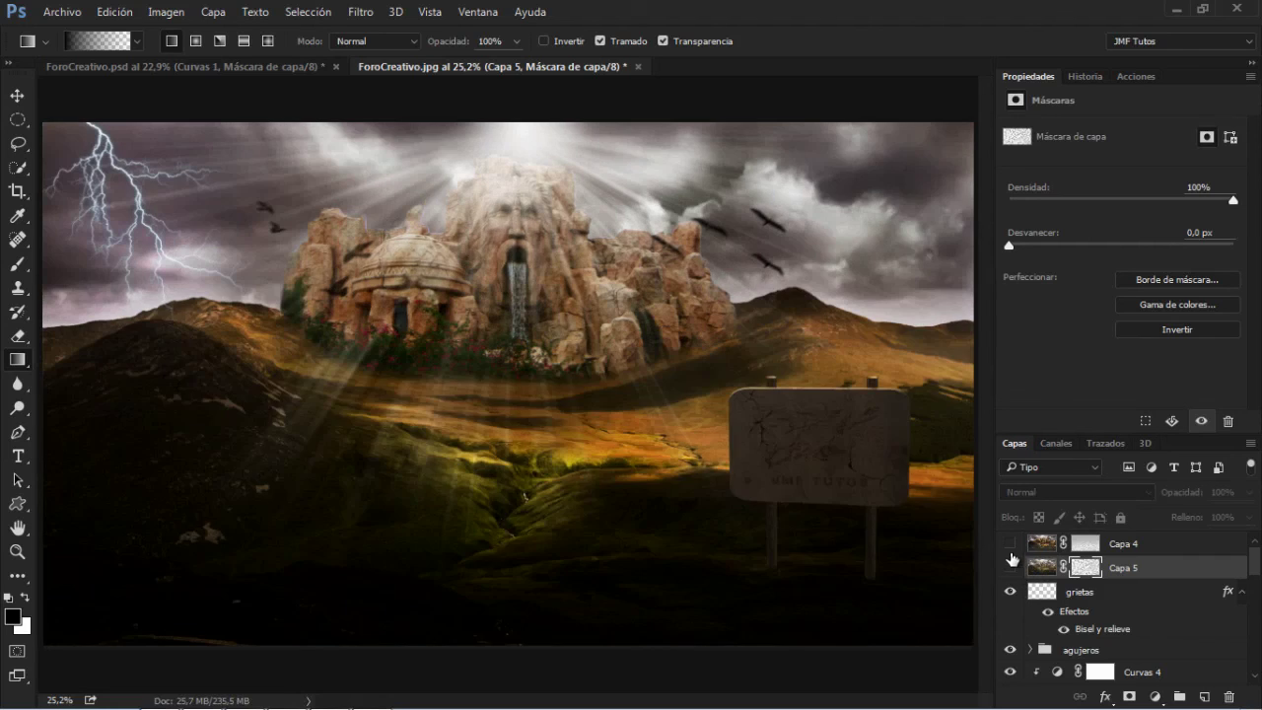
pyautogui.click(1009, 543)
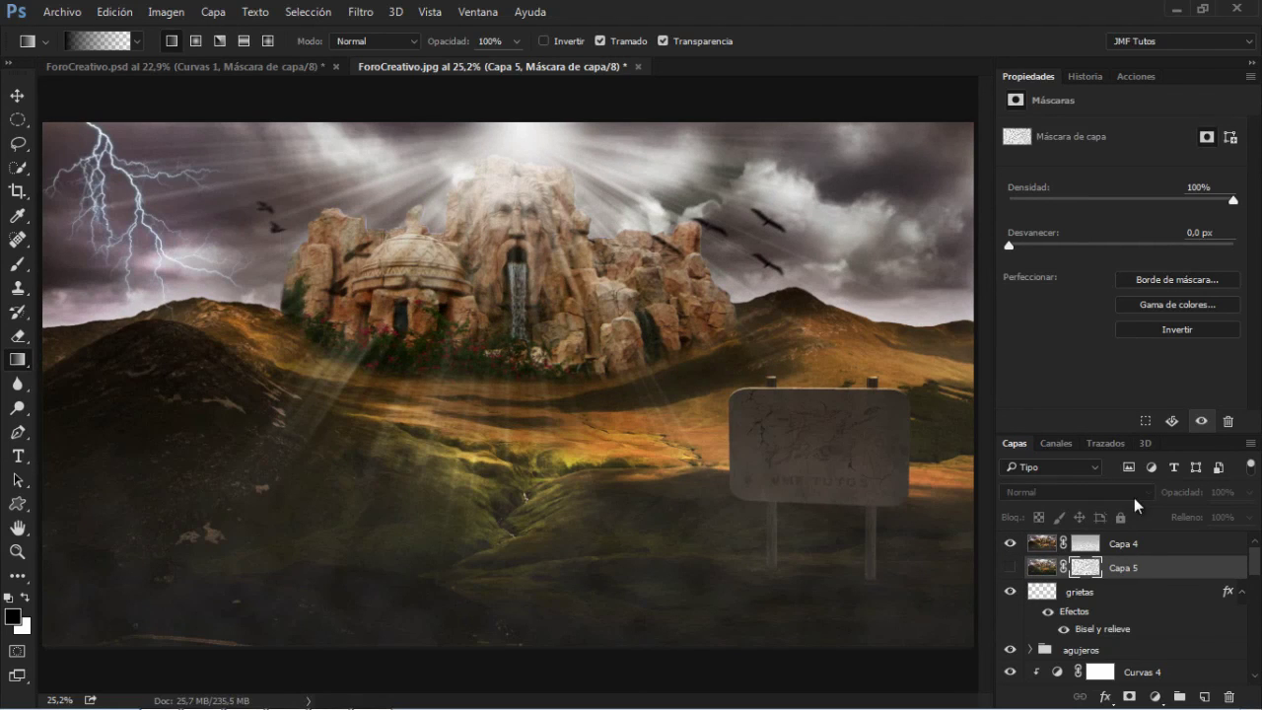
pyautogui.moveTo(1197, 570); pyautogui.dragTo(1233, 696)
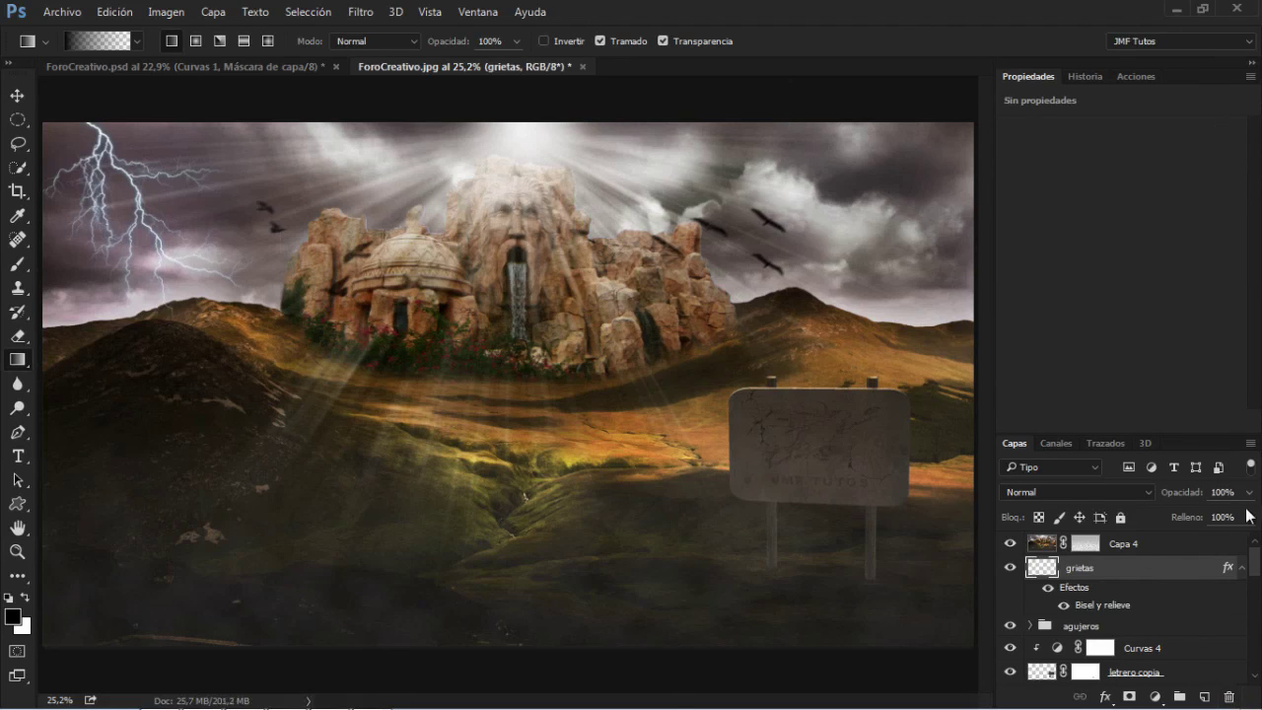
# - Try a lower opacity on grietas and stamp all visible layers into a new layer directly above Capa 4
pyautogui.click(1248, 493)
pyautogui.moveTo(1247, 514); pyautogui.dragTo(1207, 518)
pyautogui.click(1131, 553)
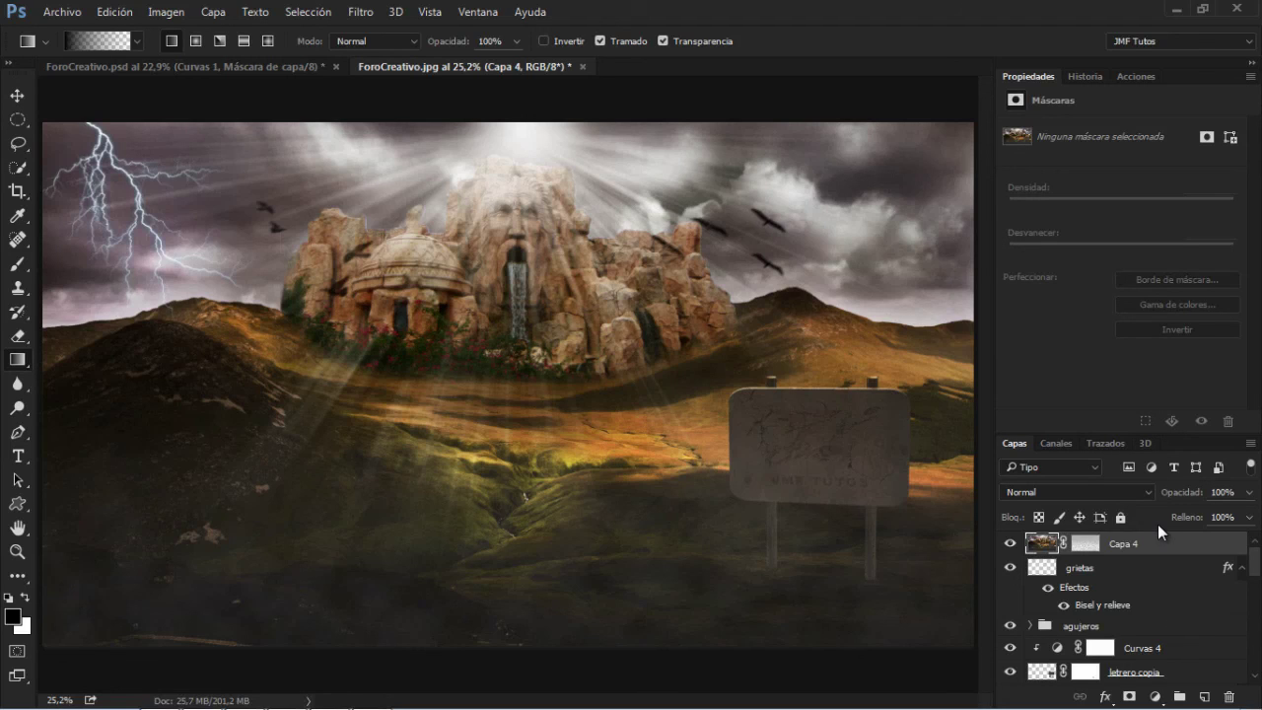
pyautogui.hotkey('ctrl', 'shift', 'alt', 'e')
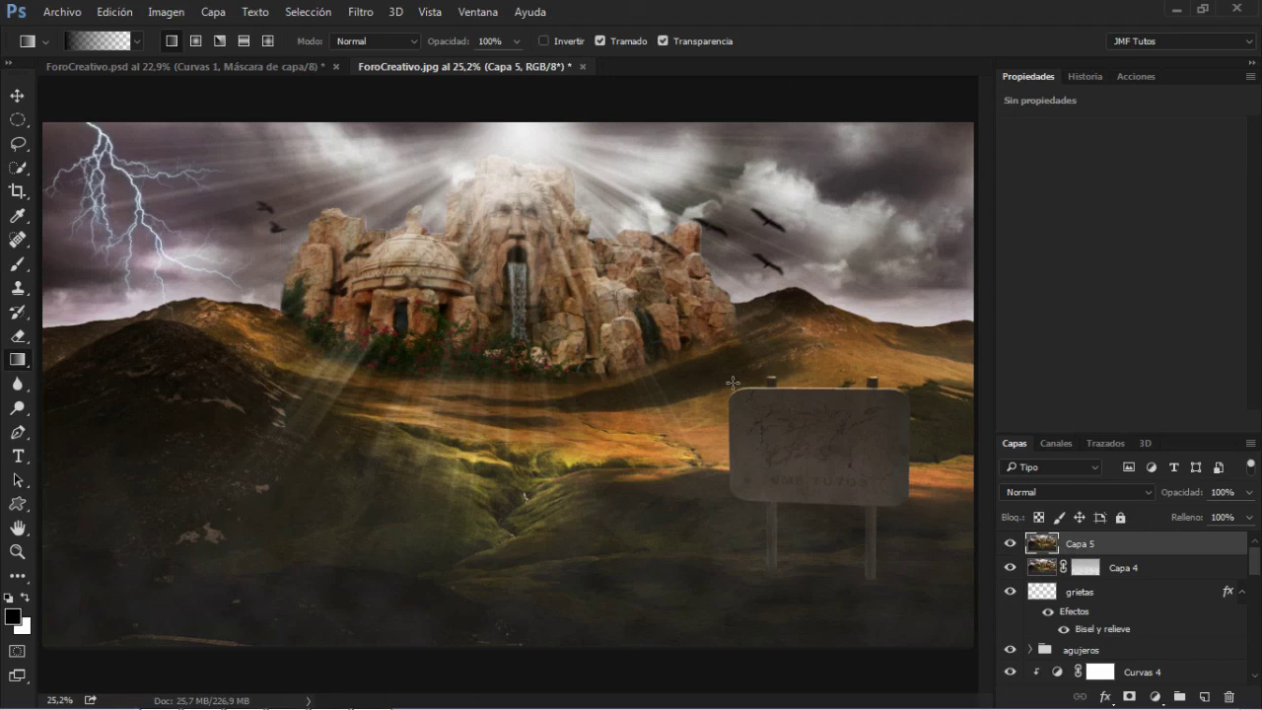
# - Apply the High Pass filter (Paso alto) with a small radius to Capa 5 and set its blend mode to Superponer
pyautogui.click(361, 12)
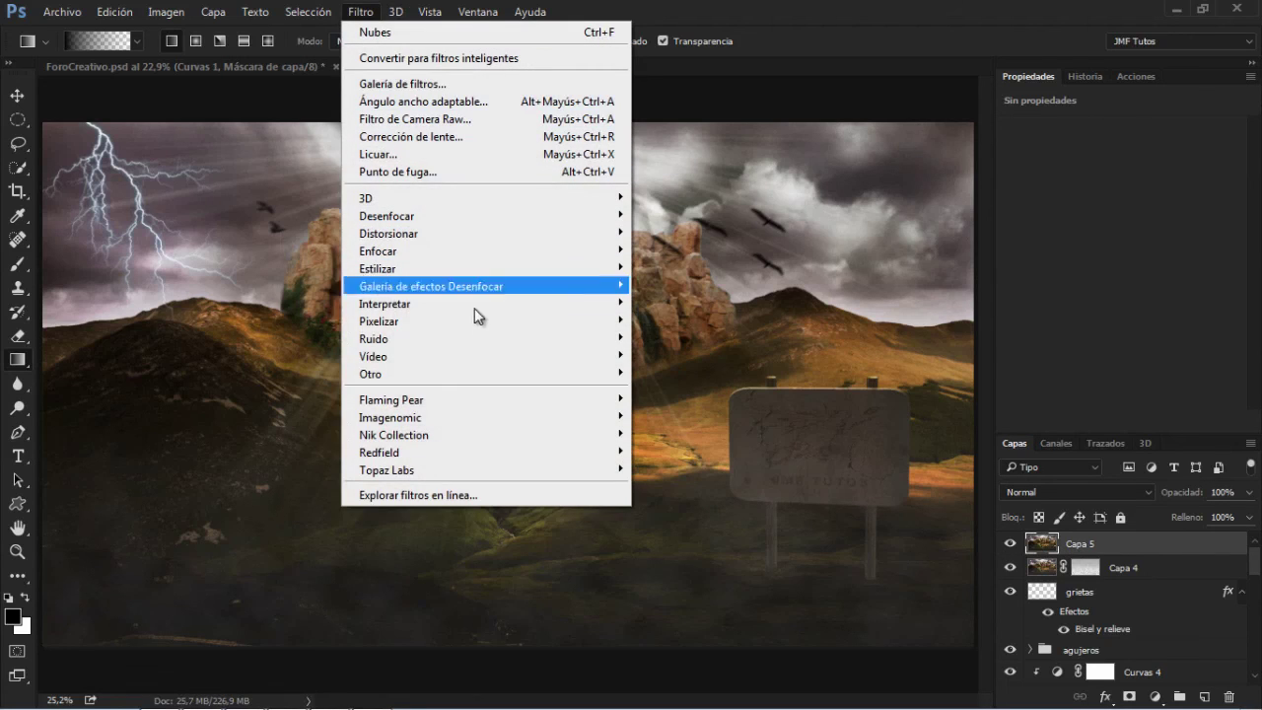
pyautogui.moveTo(529, 375)
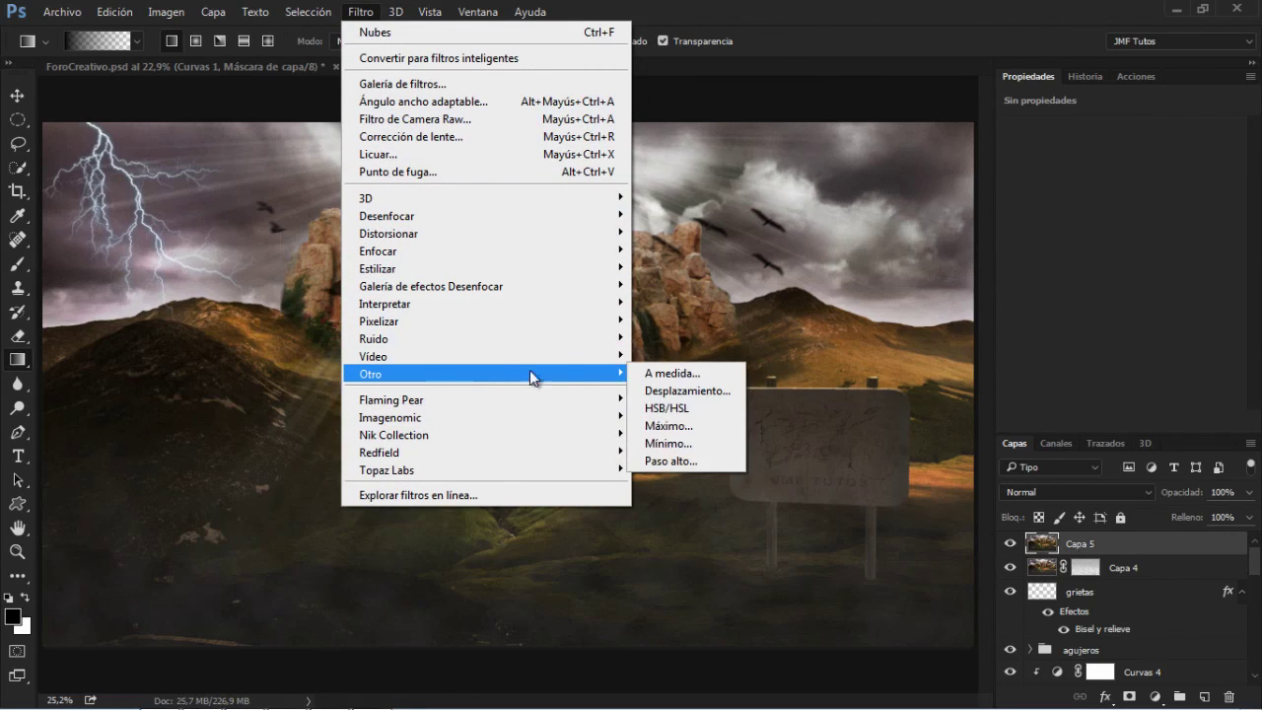
pyautogui.click(670, 460)
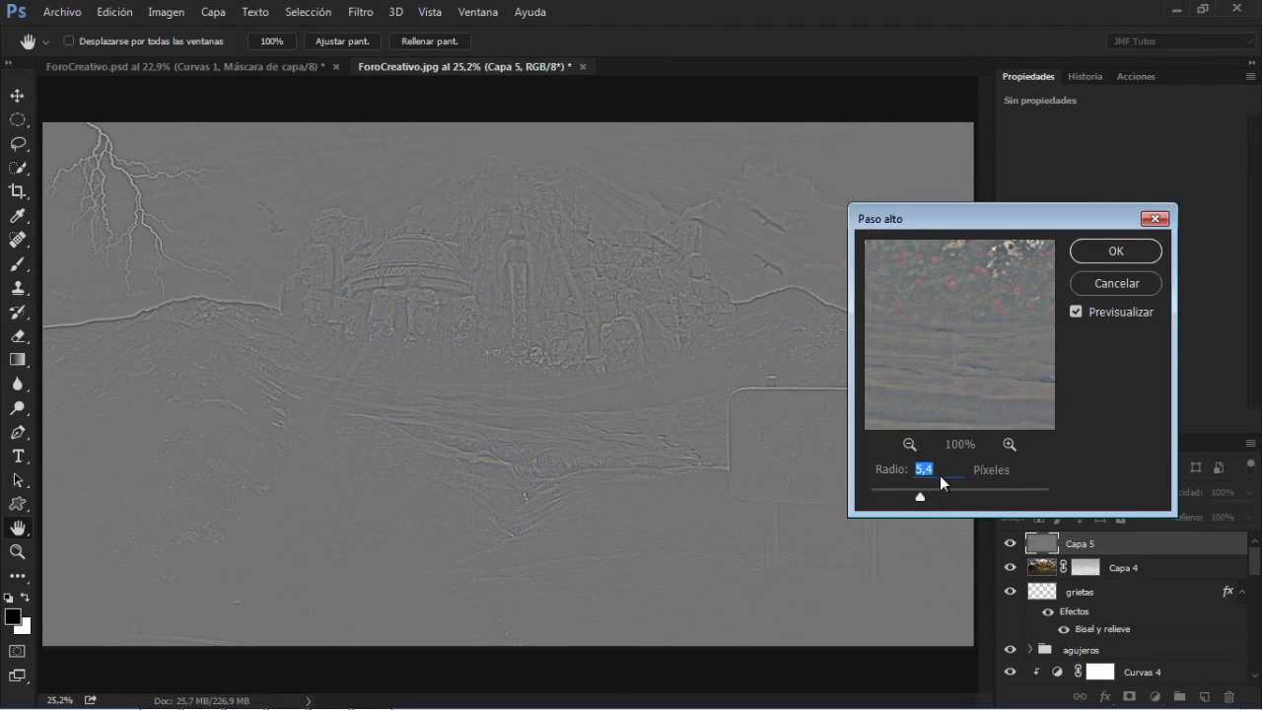
pyautogui.moveTo(924, 508); pyautogui.dragTo(913, 494)
pyautogui.click(1107, 251)
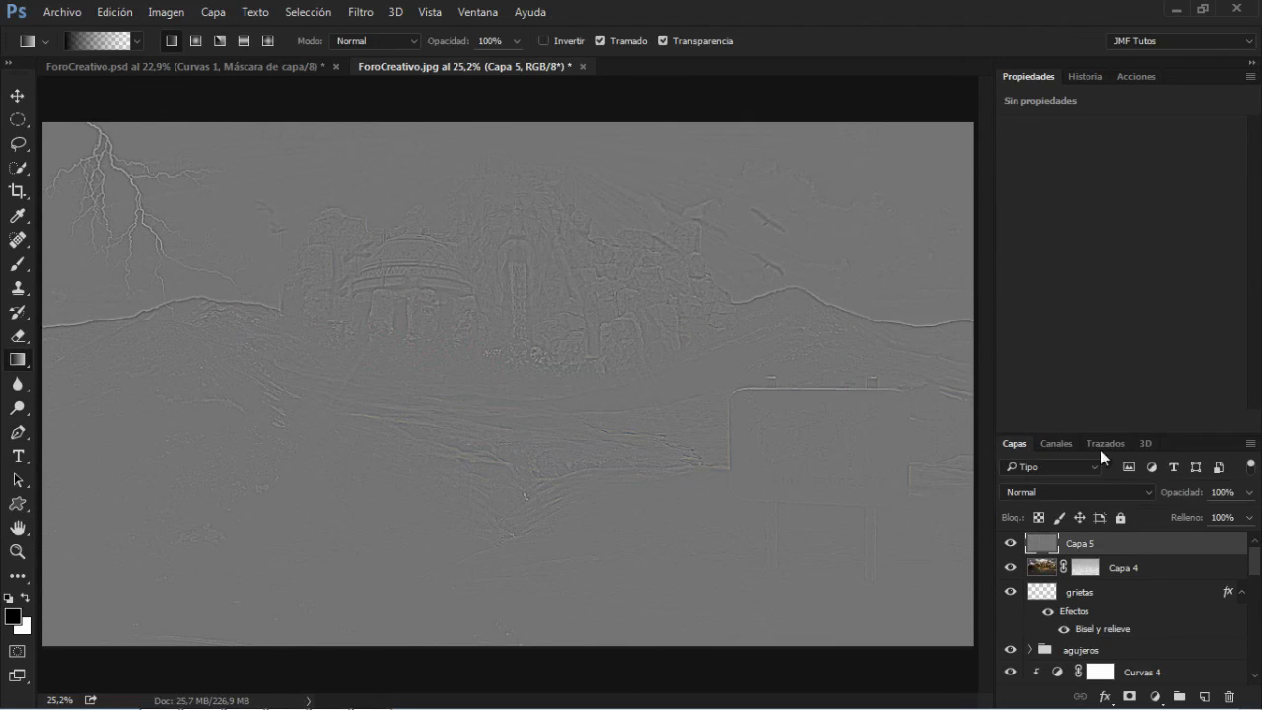
pyautogui.click(1075, 497)
pyautogui.click(1069, 300)
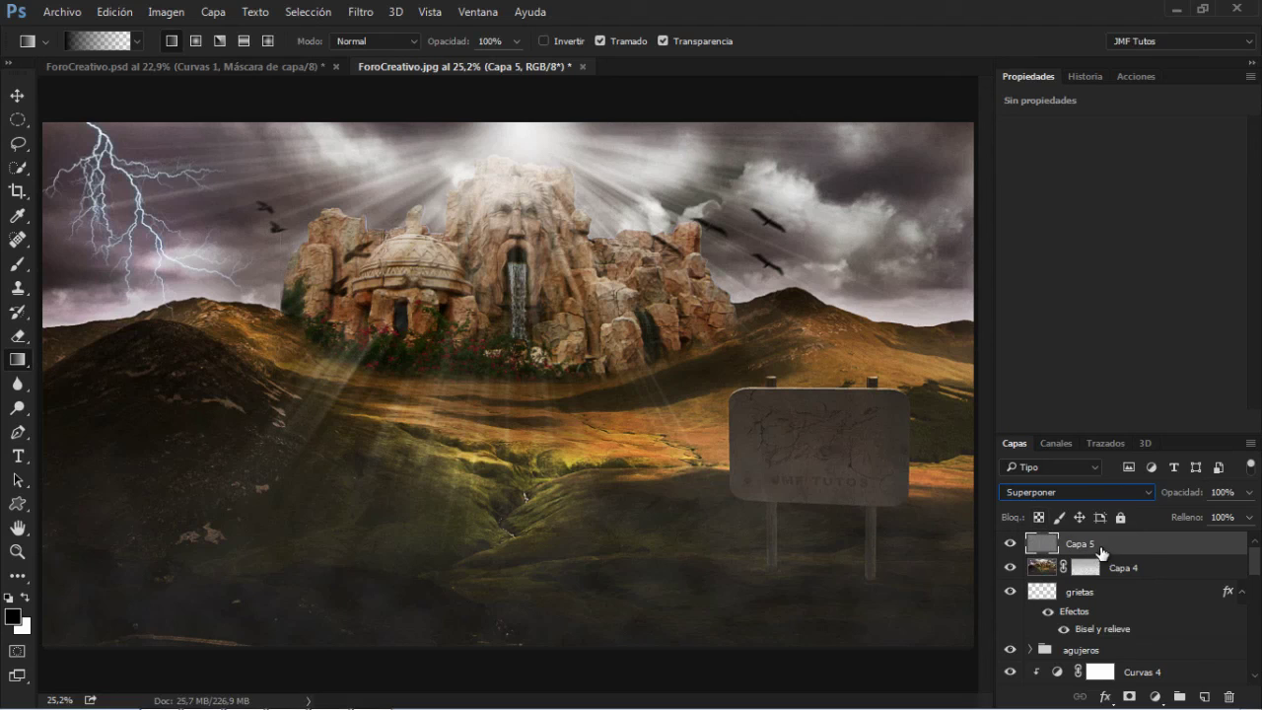
pyautogui.click(370, 14)
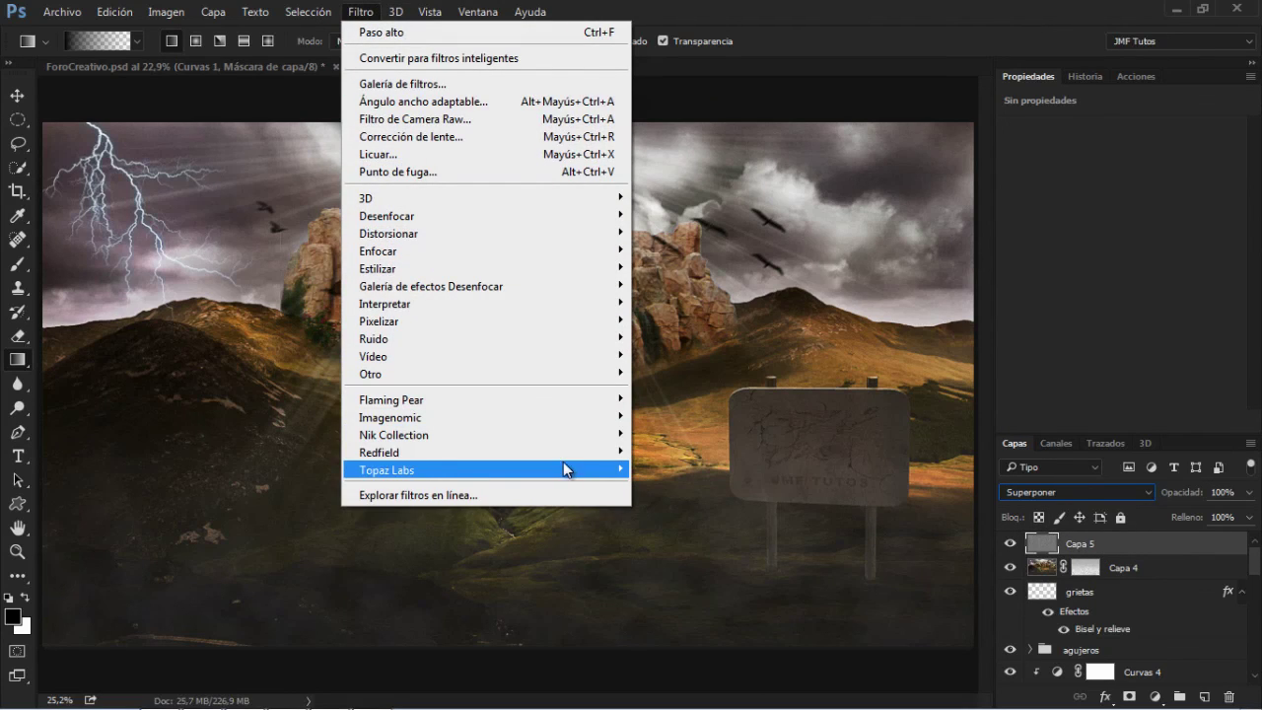
pyautogui.moveTo(570, 444)
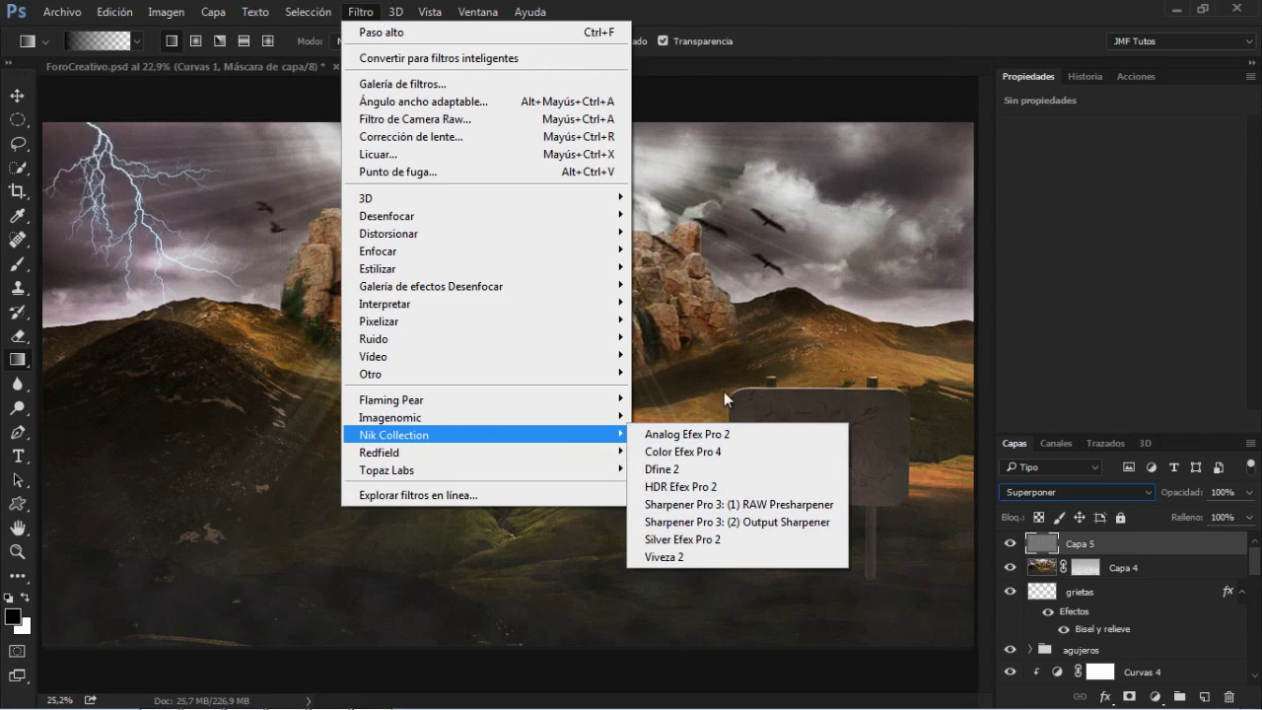
pyautogui.click(848, 11)
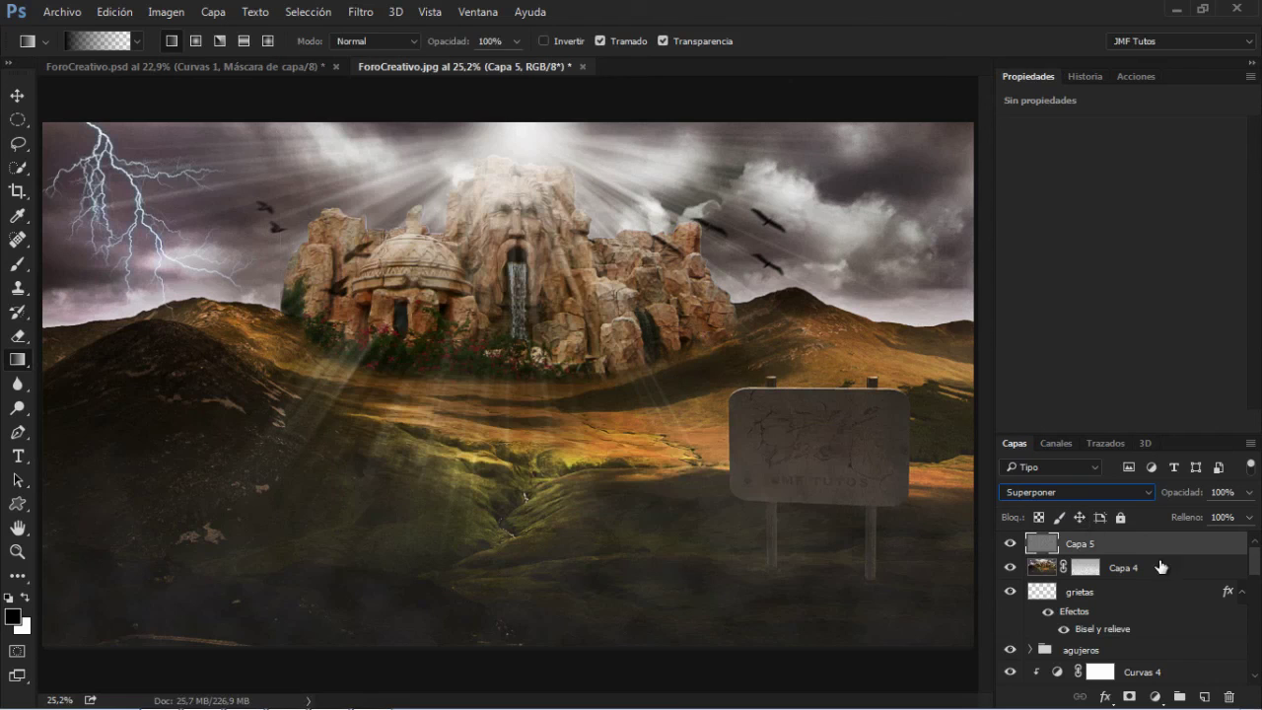
# - Add a Gradient Map adjustment layer above Capa 5 using the Violeta, naranja preset gradient
pyautogui.click(1155, 695)
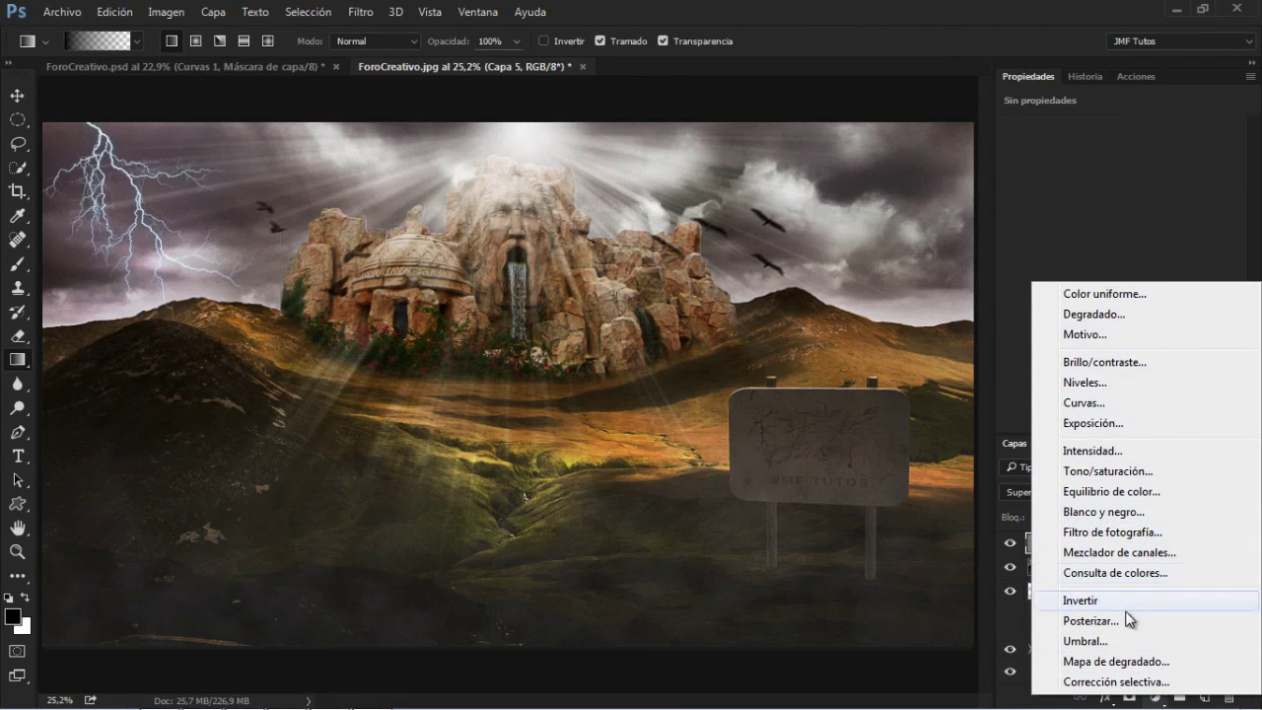
pyautogui.click(1129, 661)
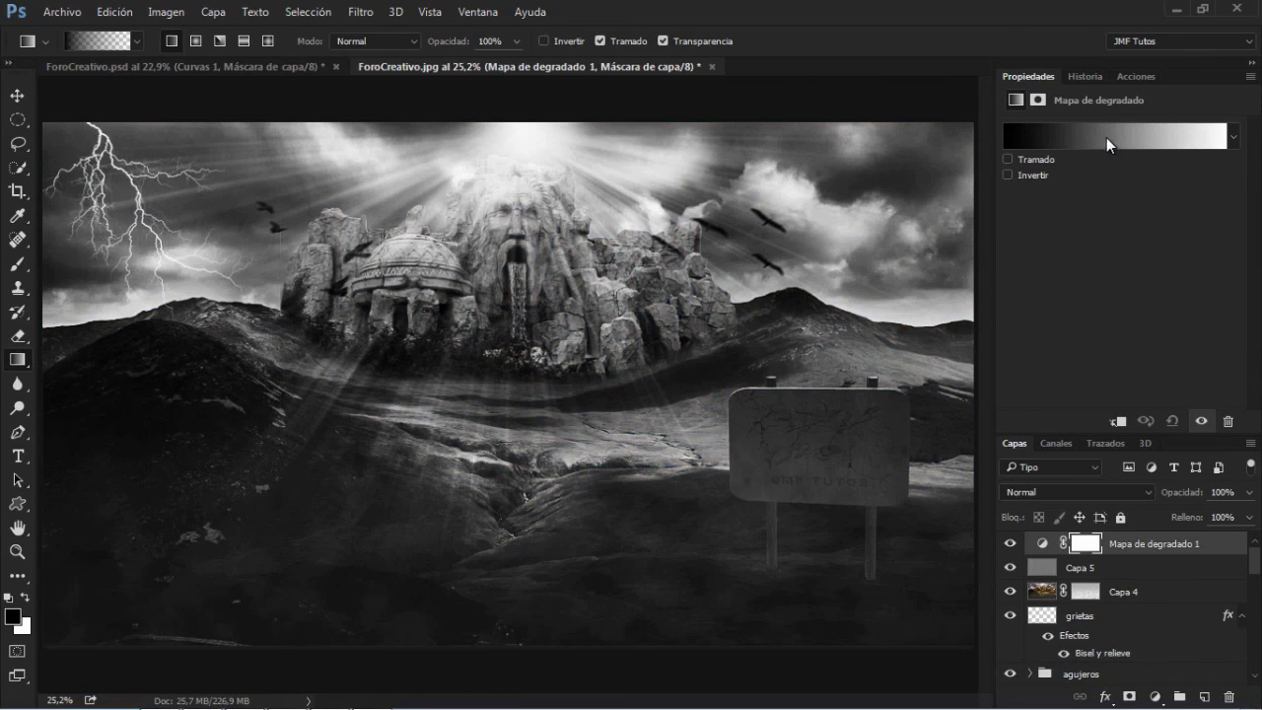
pyautogui.click(1106, 138)
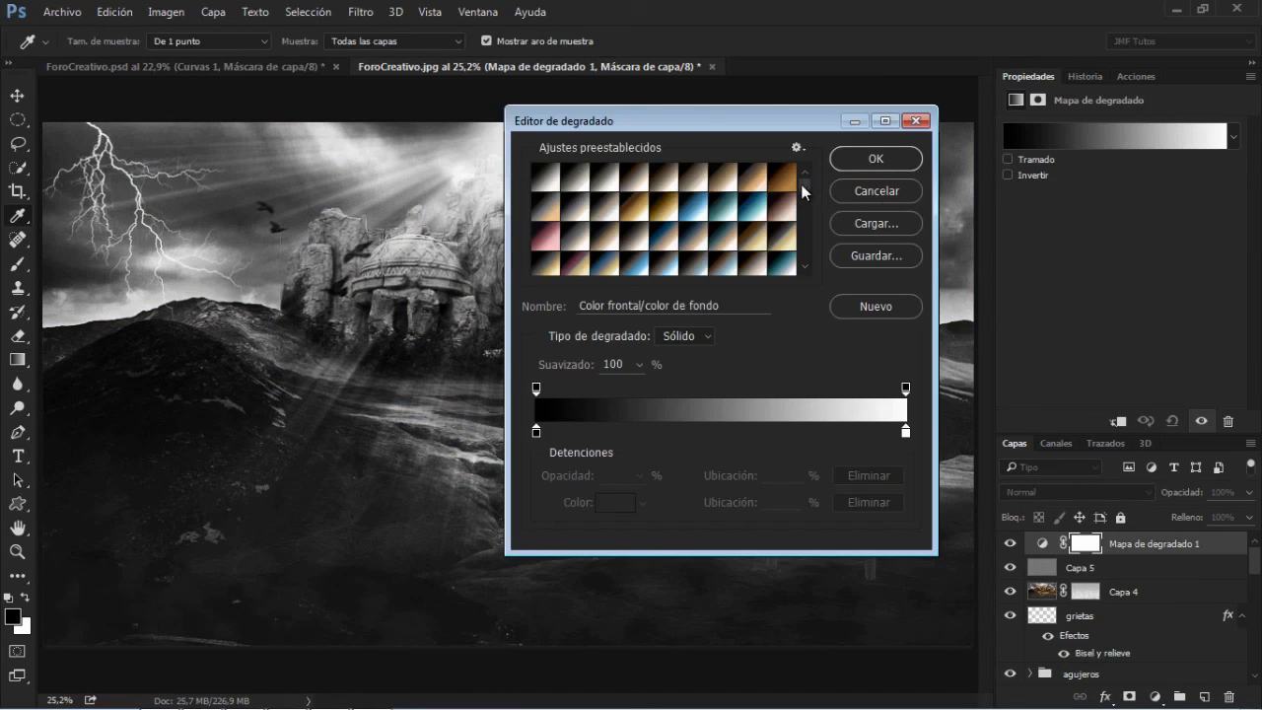
pyautogui.moveTo(800, 184); pyautogui.dragTo(808, 250)
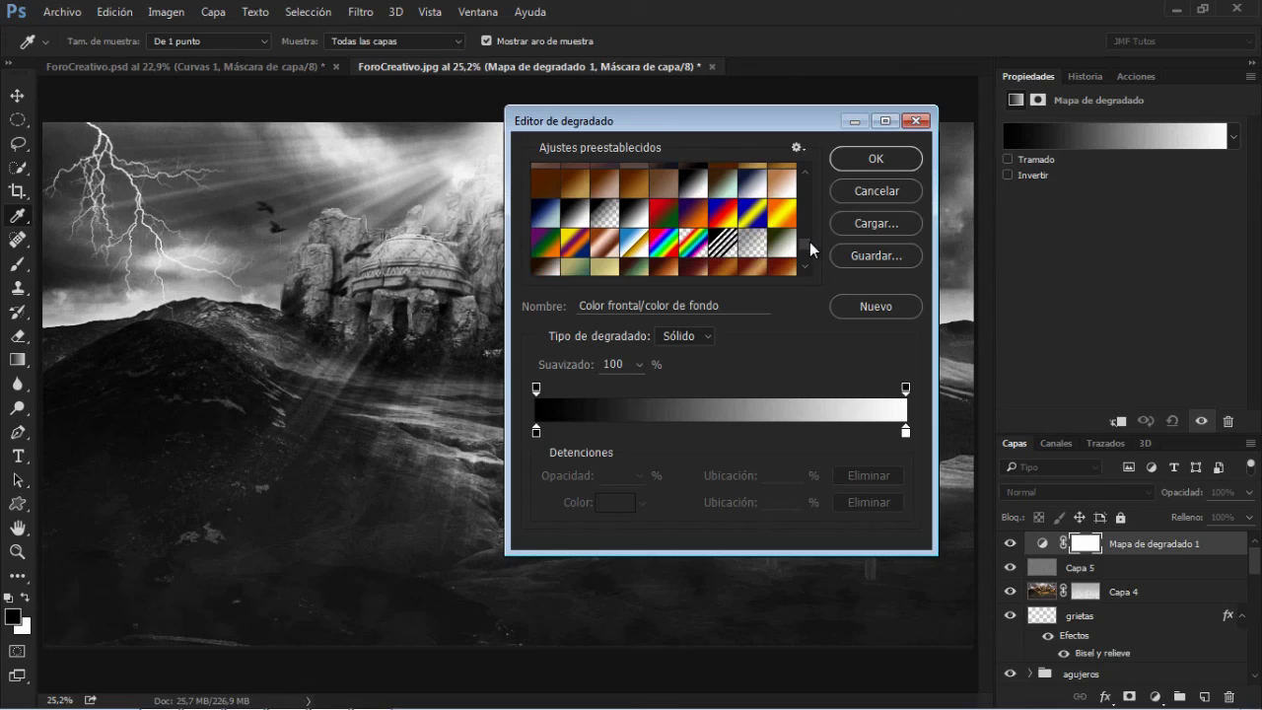
pyautogui.click(718, 219)
pyautogui.click(698, 217)
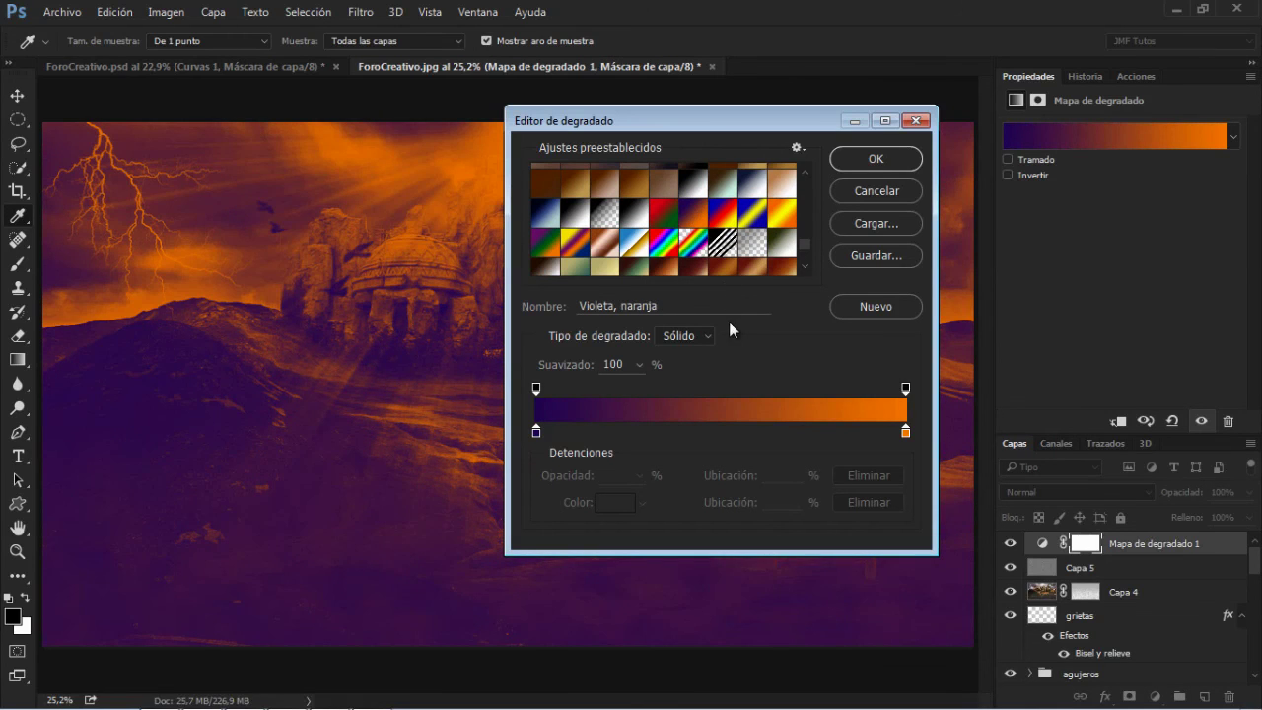
pyautogui.click(869, 156)
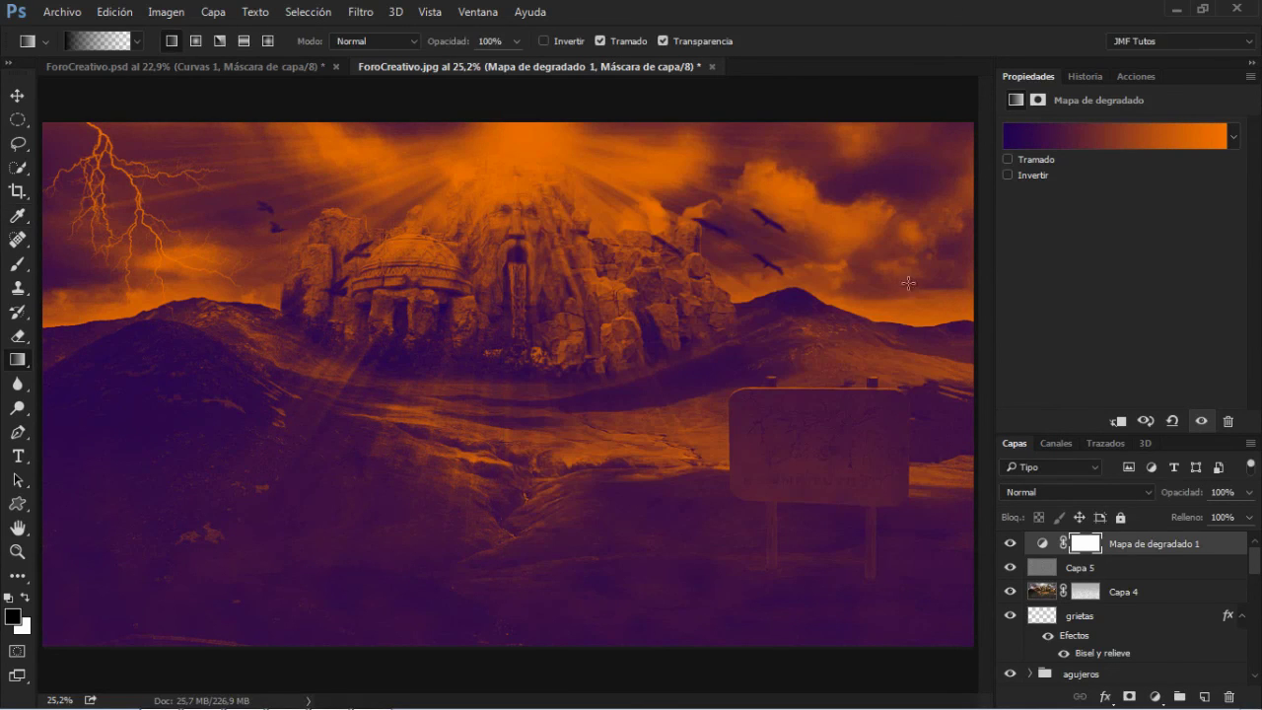
# - Set the Gradient Map layer's blend mode to Luz suave and lower its opacity to about 22%
pyautogui.click(1060, 490)
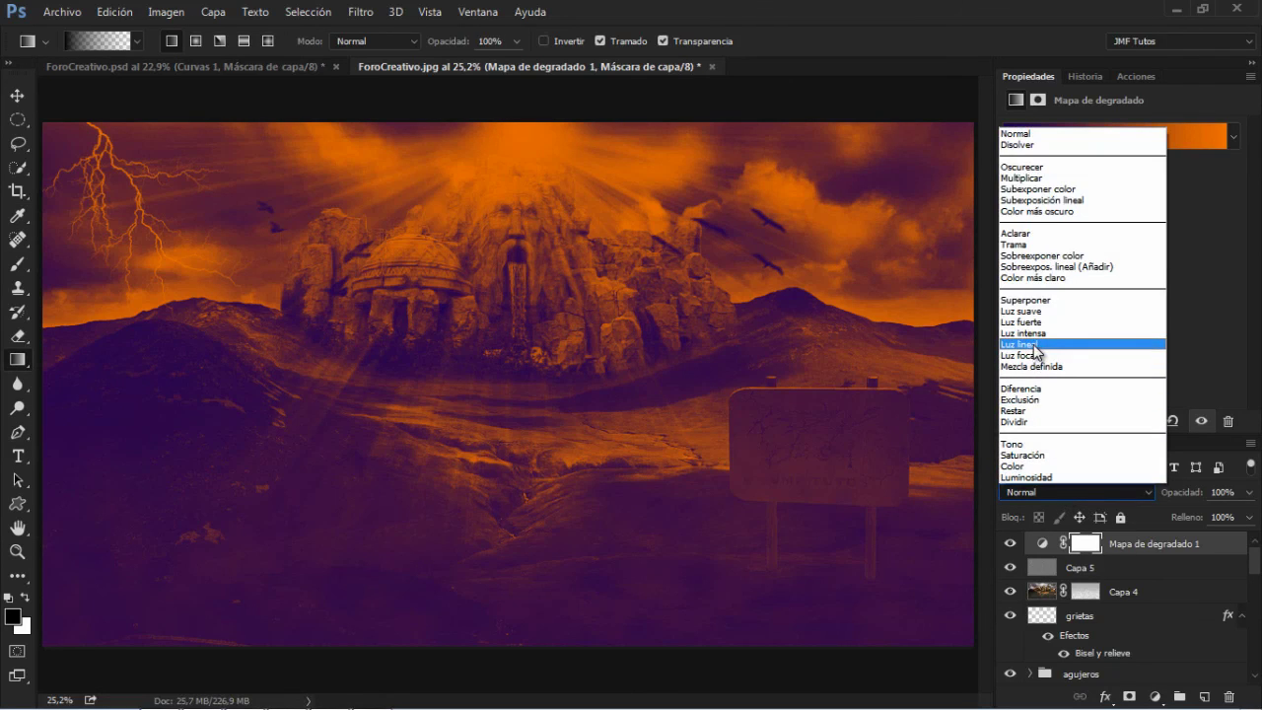
pyautogui.click(1040, 311)
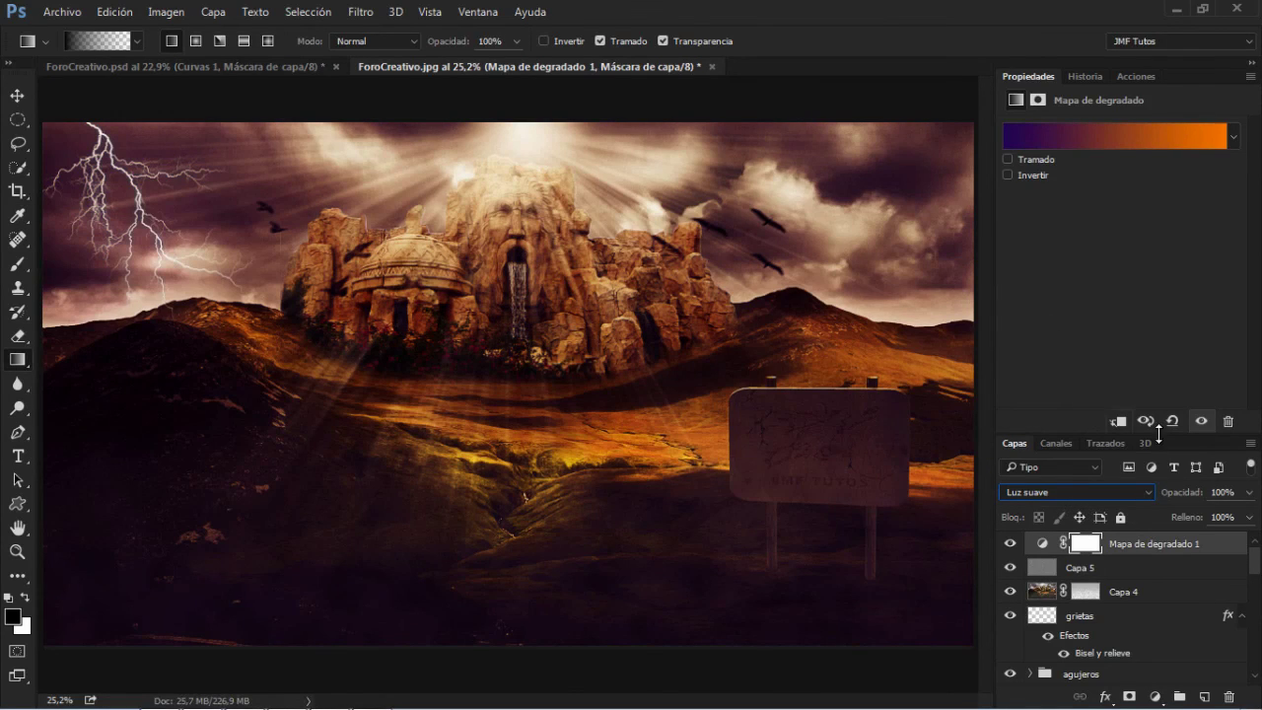
pyautogui.click(1249, 491)
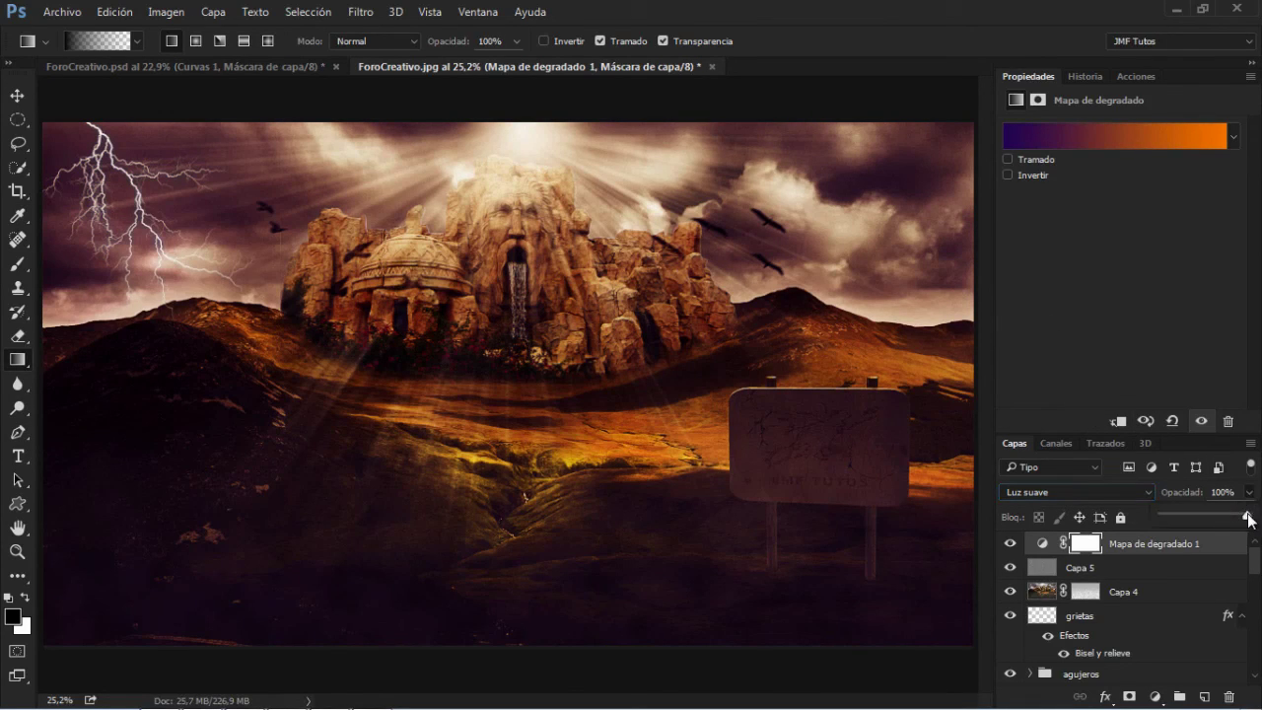
pyautogui.moveTo(1250, 514); pyautogui.dragTo(1206, 516)
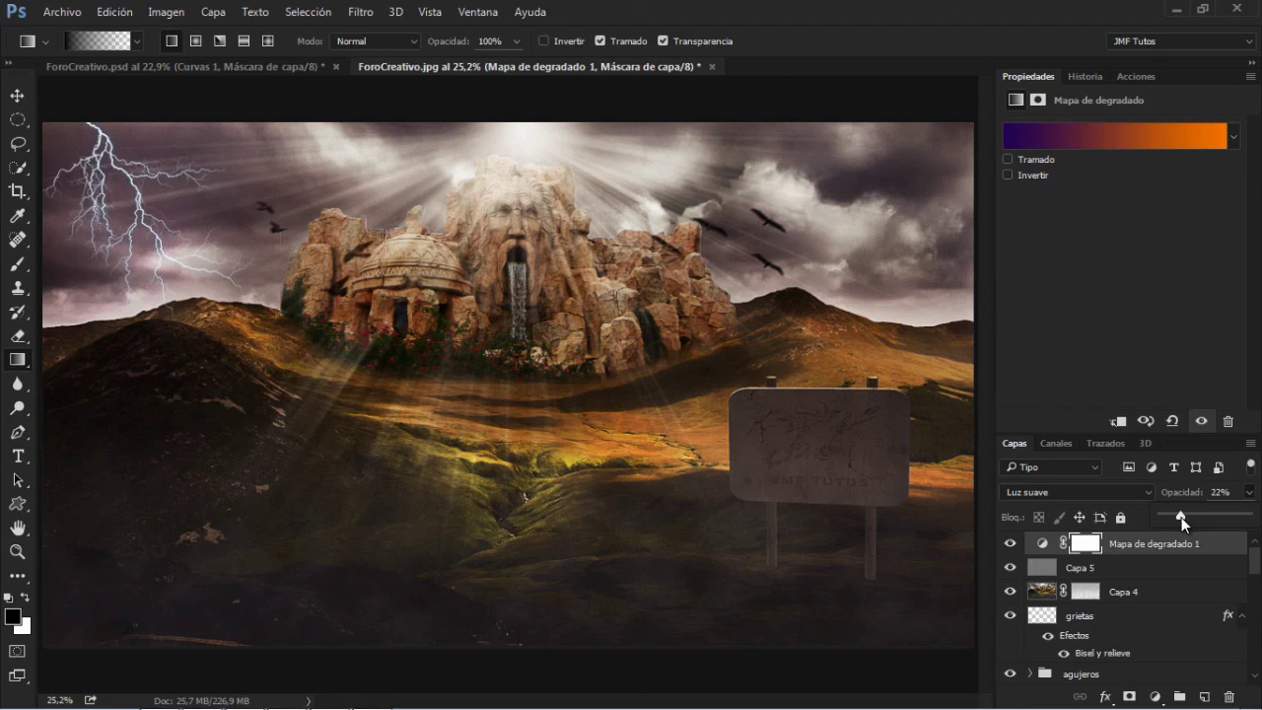
# - Add a Black & White (Blanco y negro) adjustment layer directly above Capa 5
pyautogui.click(1173, 574)
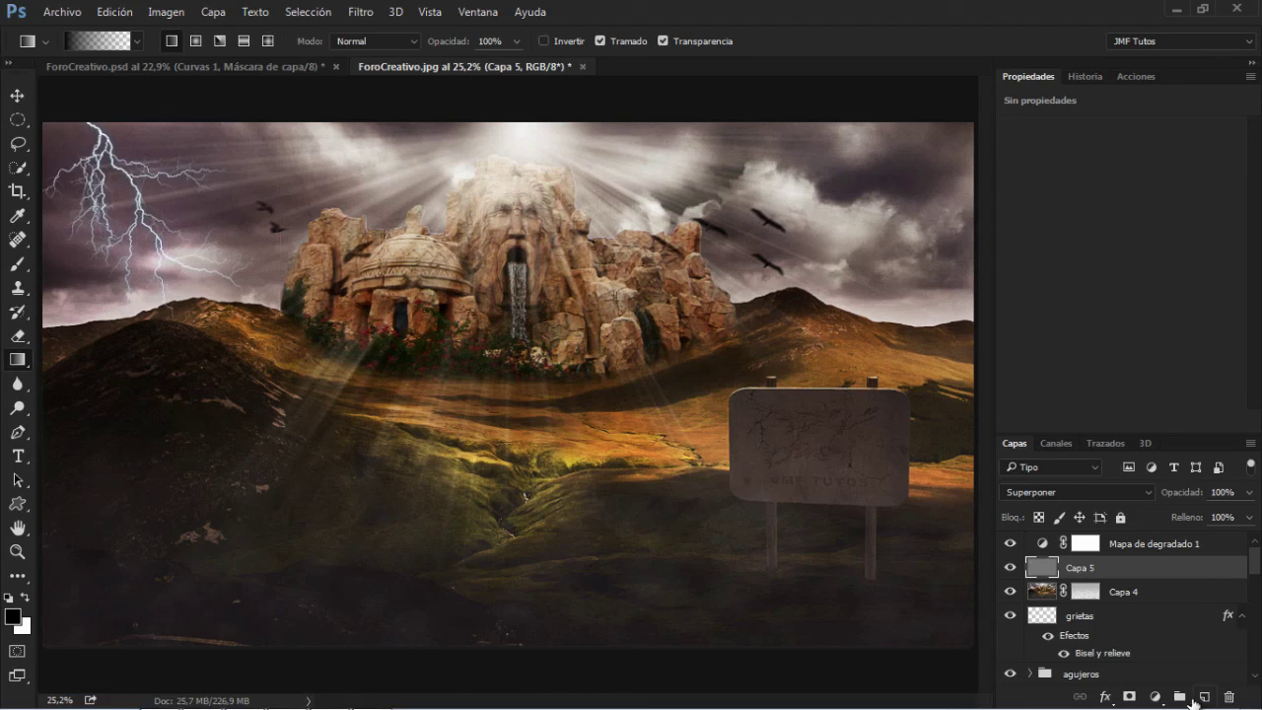
pyautogui.click(1156, 696)
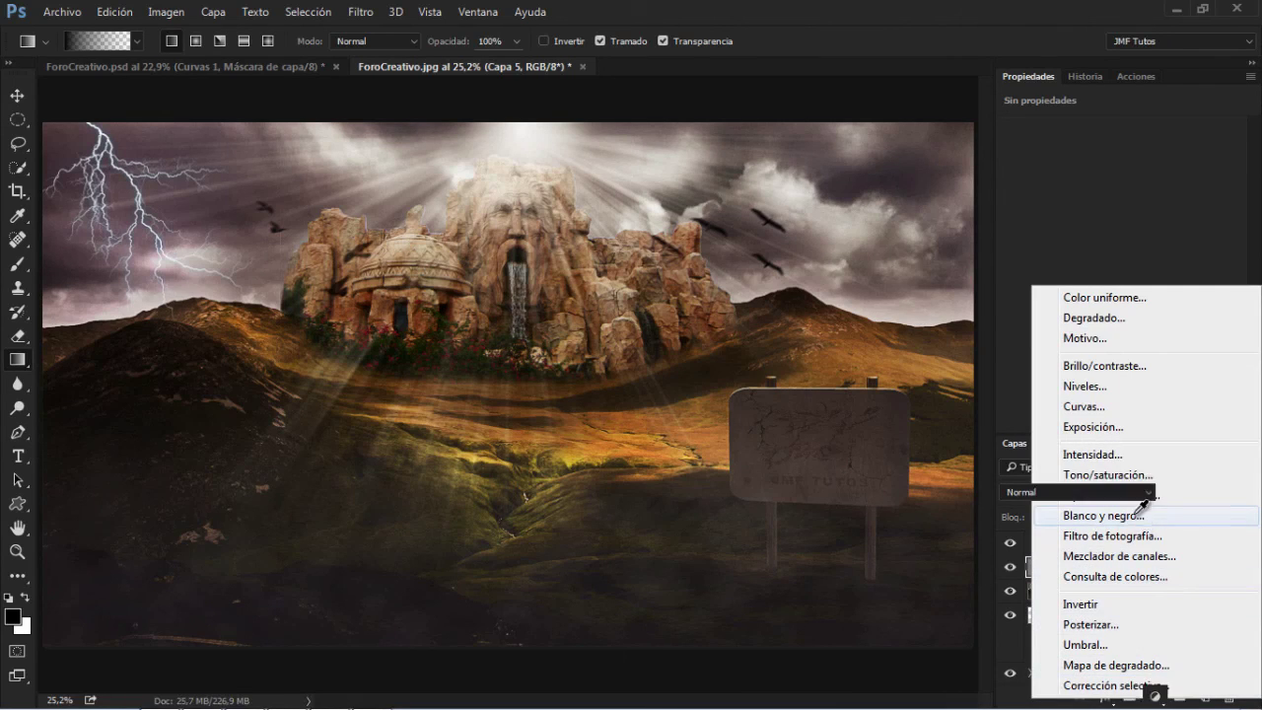
pyautogui.click(1064, 513)
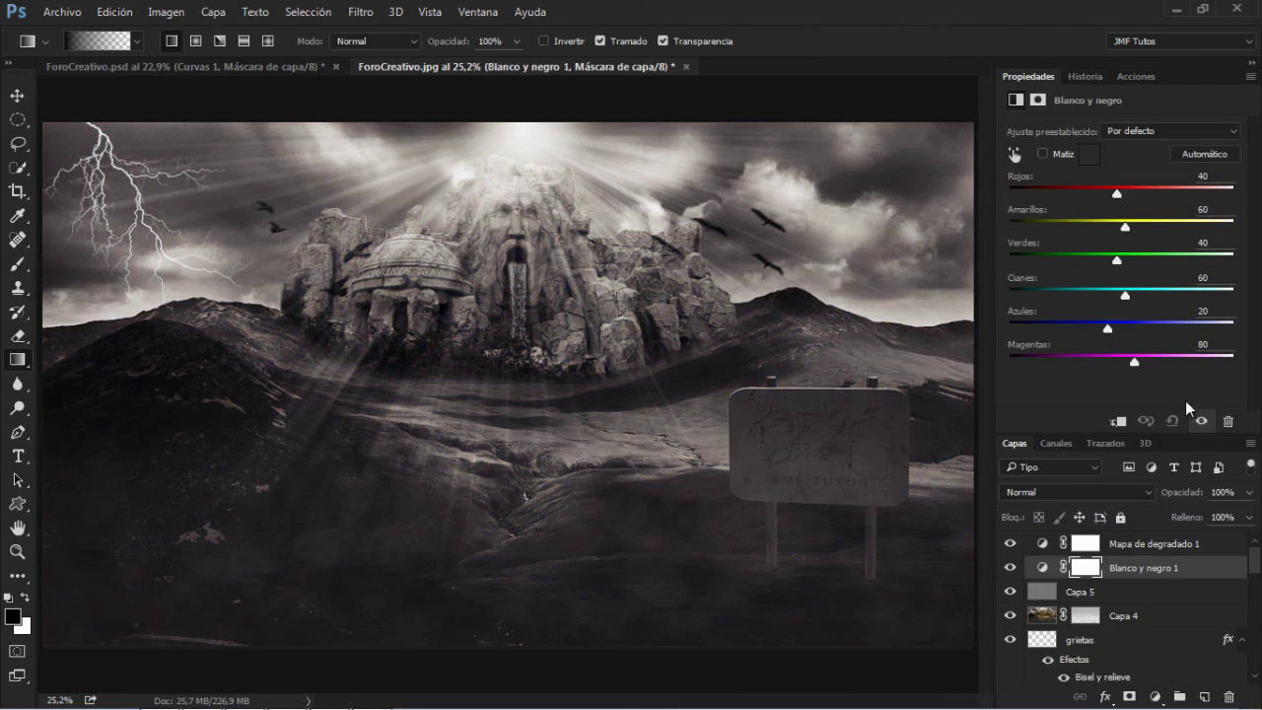
# - Try the Luz suave blend mode on the Black & White layer and return it to Normal
pyautogui.click(1246, 493)
pyautogui.click(1140, 495)
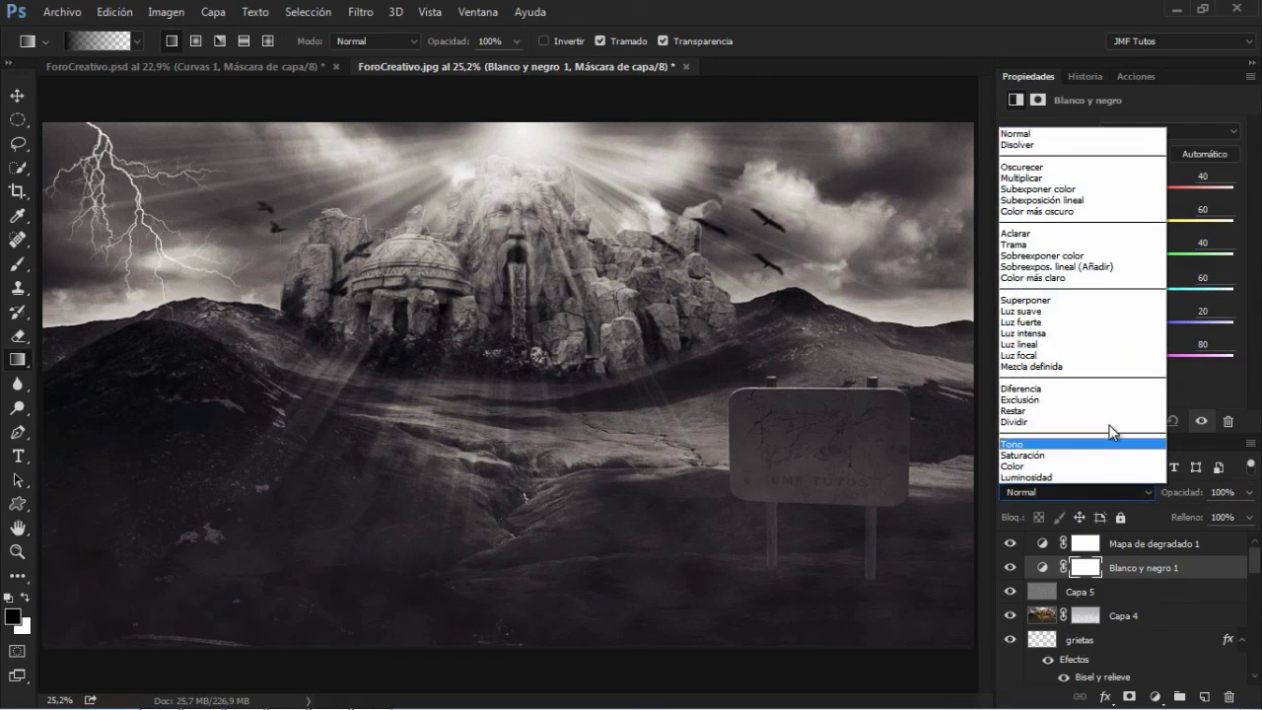
pyautogui.click(1091, 307)
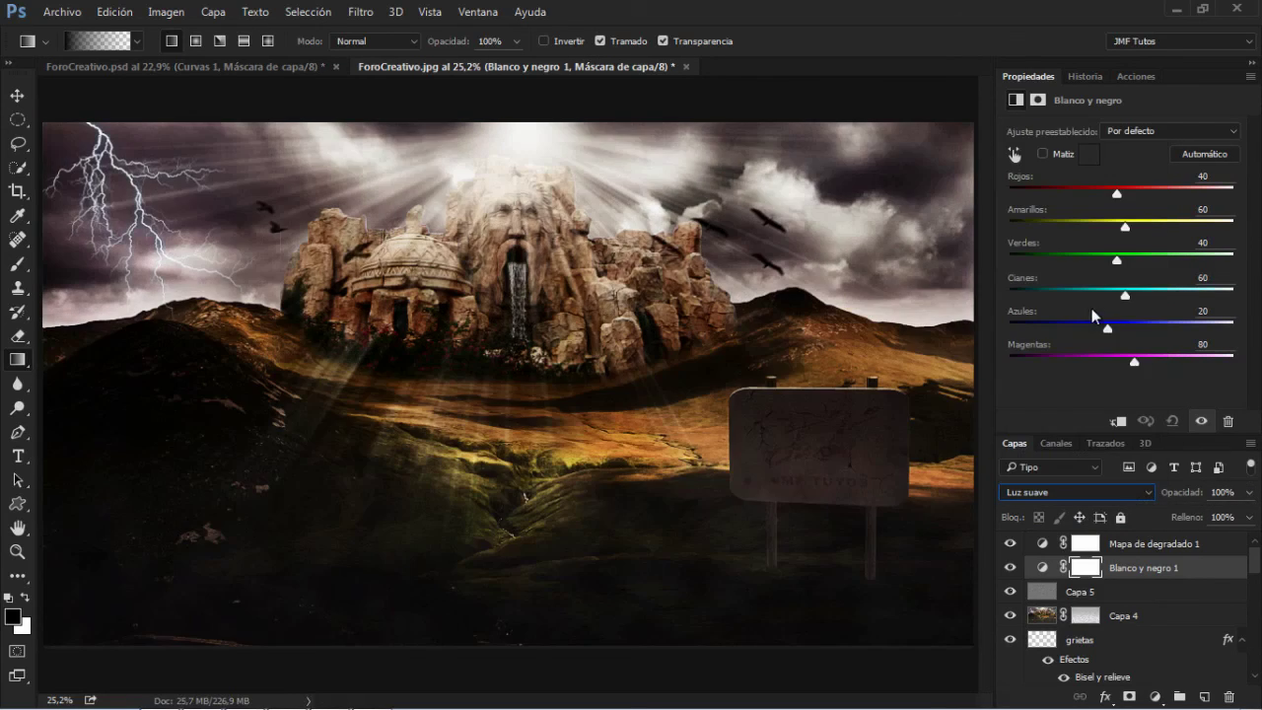
pyautogui.click(1071, 489)
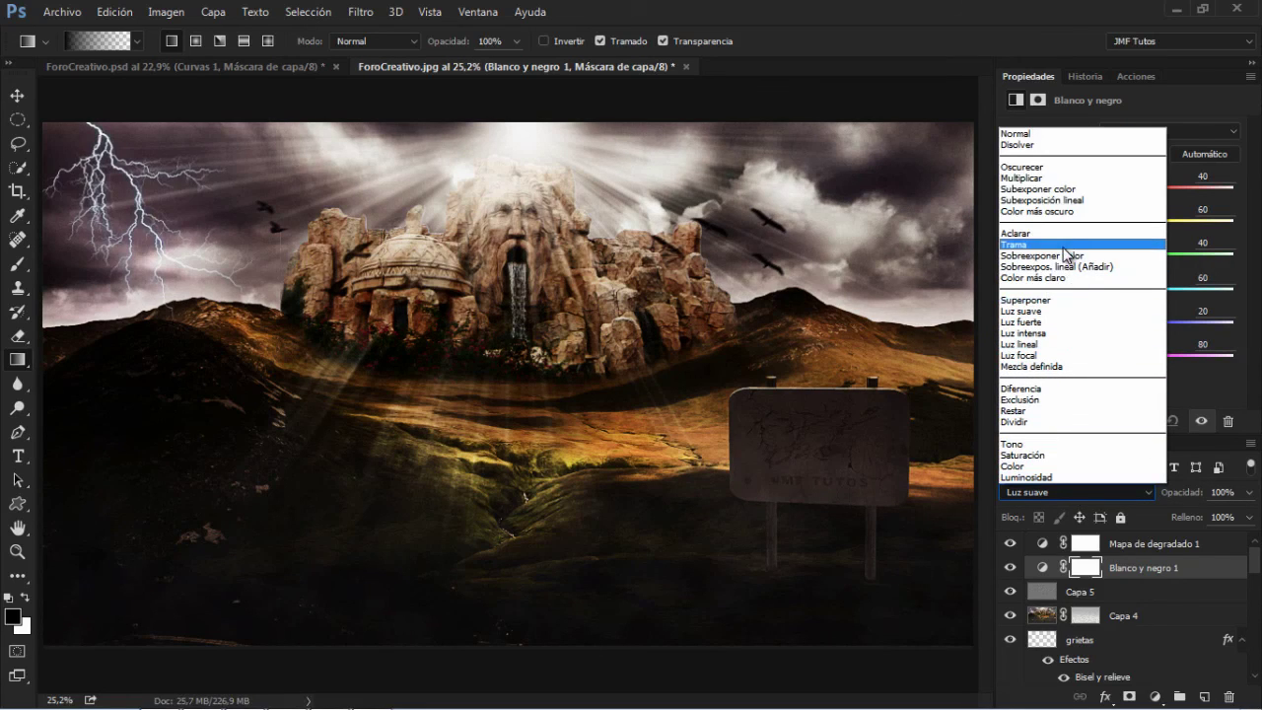
pyautogui.click(1043, 134)
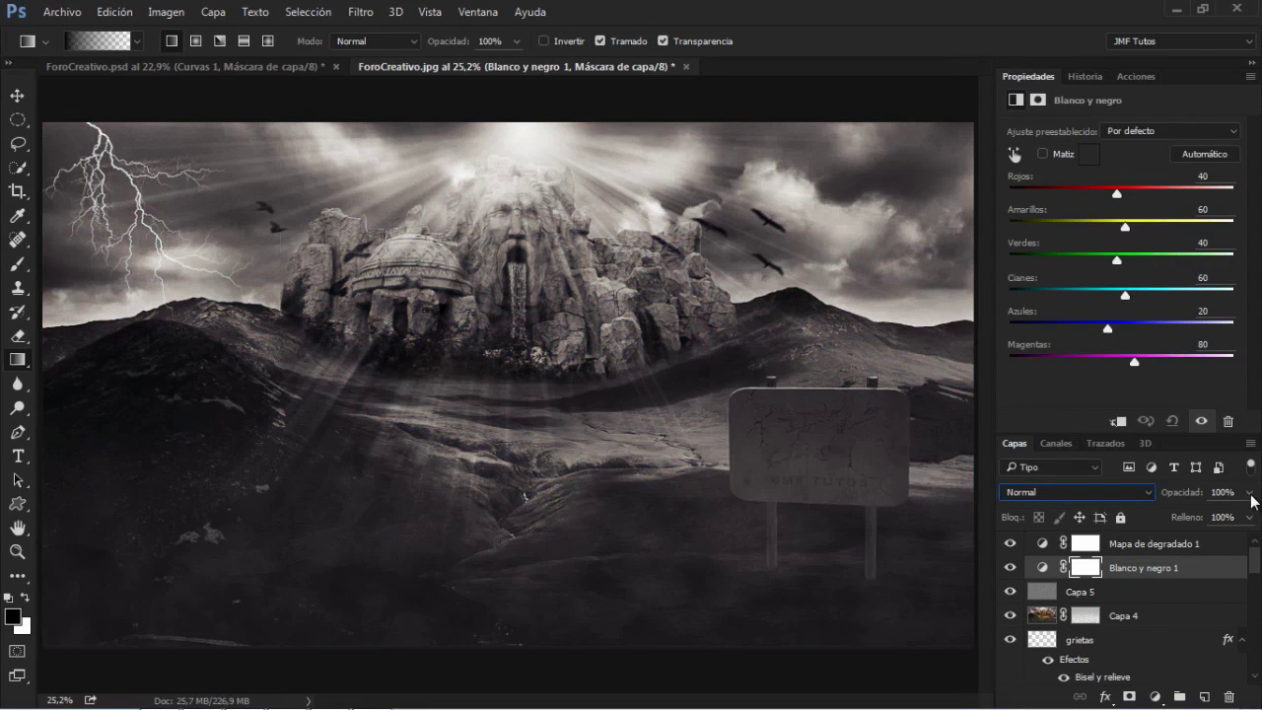
# - Lower the opacity of the Black & White (Blanco y negro 1) adjustment layer to bring back most of the image's color
pyautogui.click(1250, 493)
pyautogui.moveTo(1248, 515); pyautogui.dragTo(1182, 522)
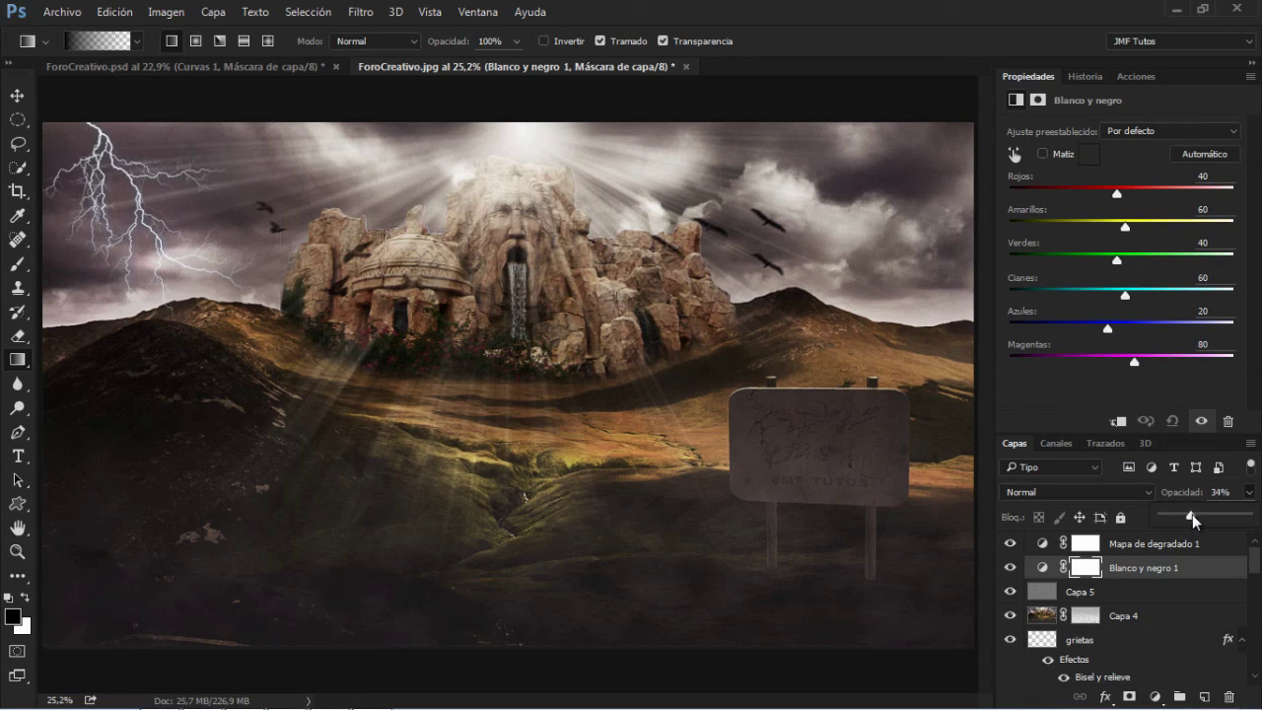
pyautogui.moveTo(1196, 519); pyautogui.dragTo(1180, 518)
pyautogui.moveTo(1177, 513); pyautogui.dragTo(1173, 513)
# - Stamp all visible layers into a merged layer above Mapa de degradado 1 and add an empty layer on top
pyautogui.click(1169, 545)
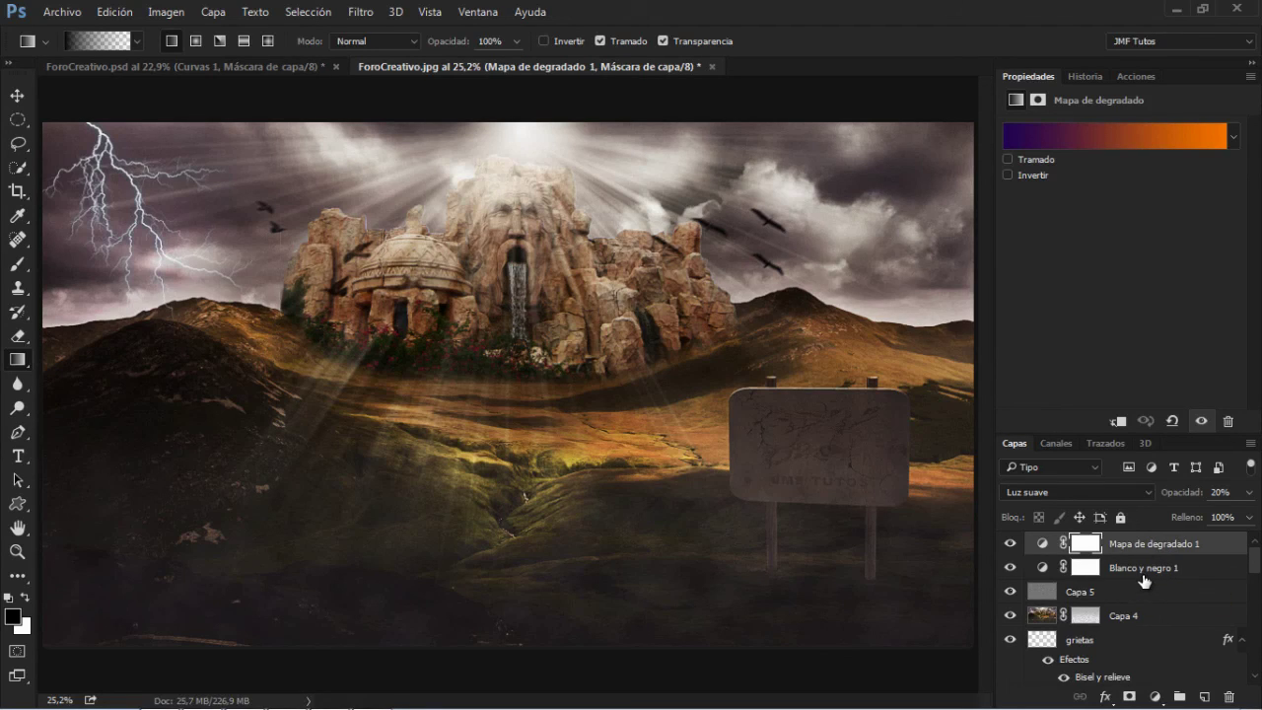
pyautogui.hotkey('ctrl', 'shift', 'alt', 'e')
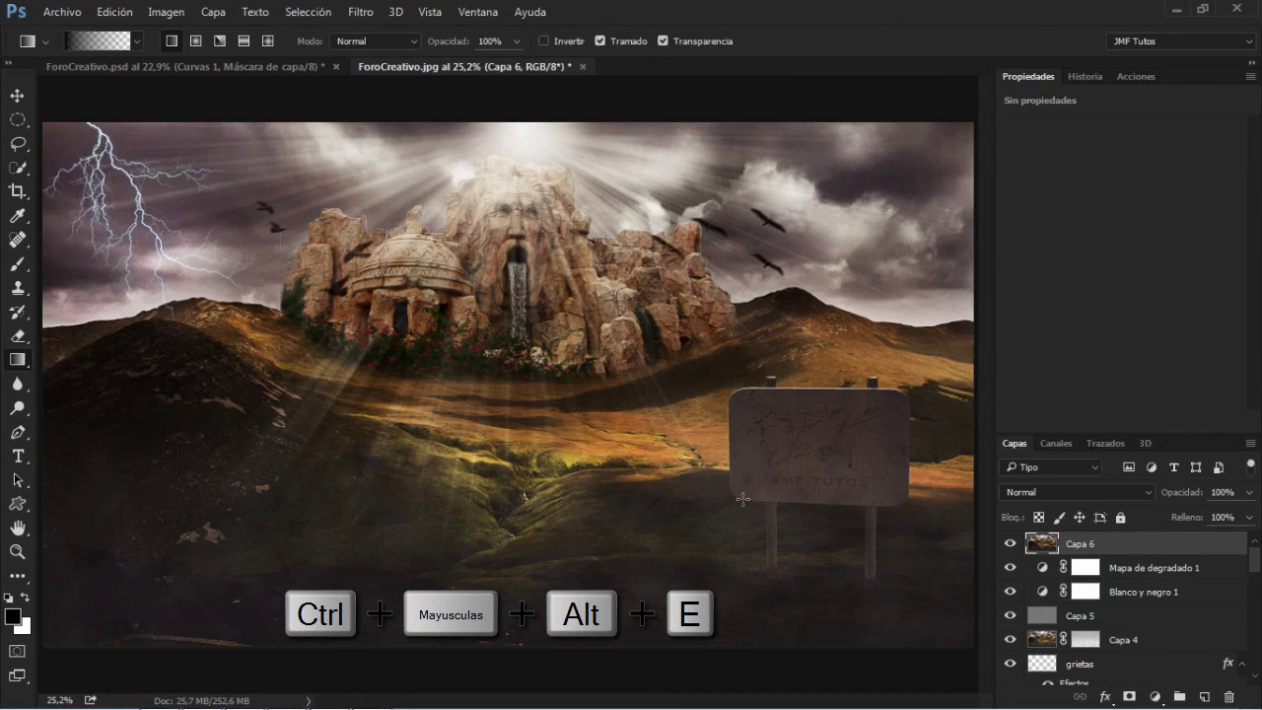
pyautogui.click(1203, 696)
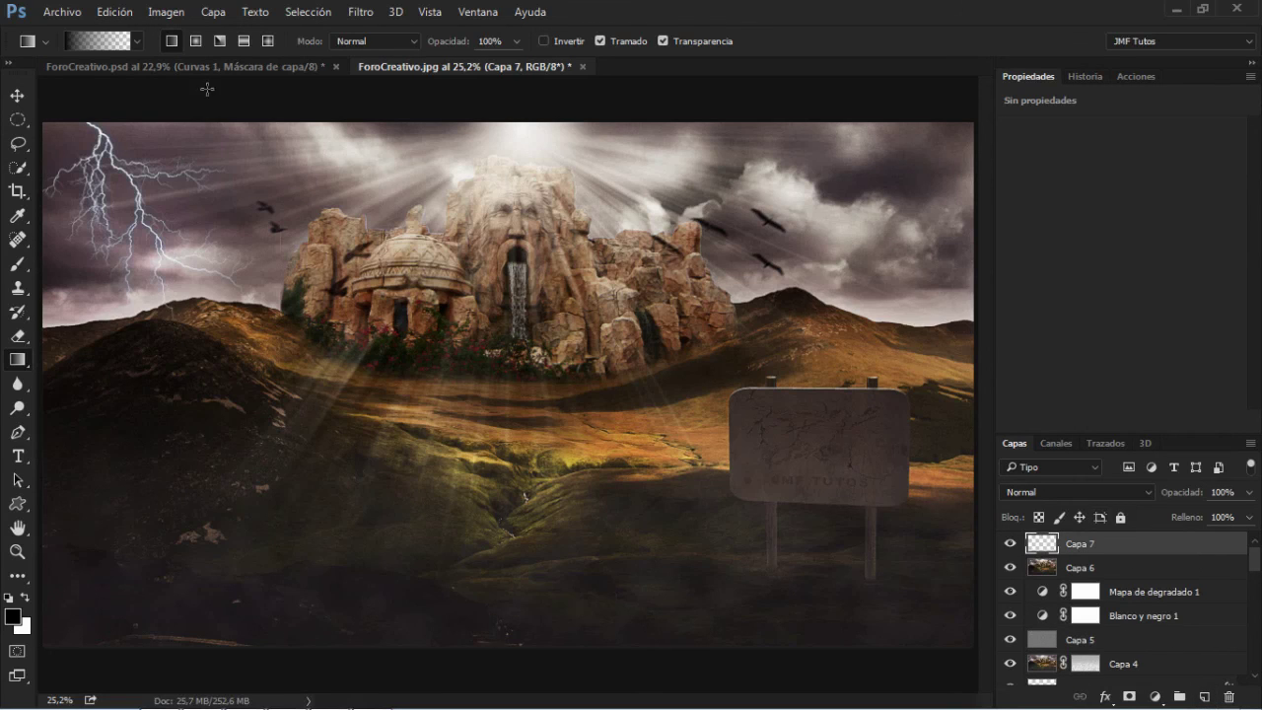
# - Set up the Brush tool with 100% opacity and the 170 px JMF Tutos logo brush tip
pyautogui.click(27, 266)
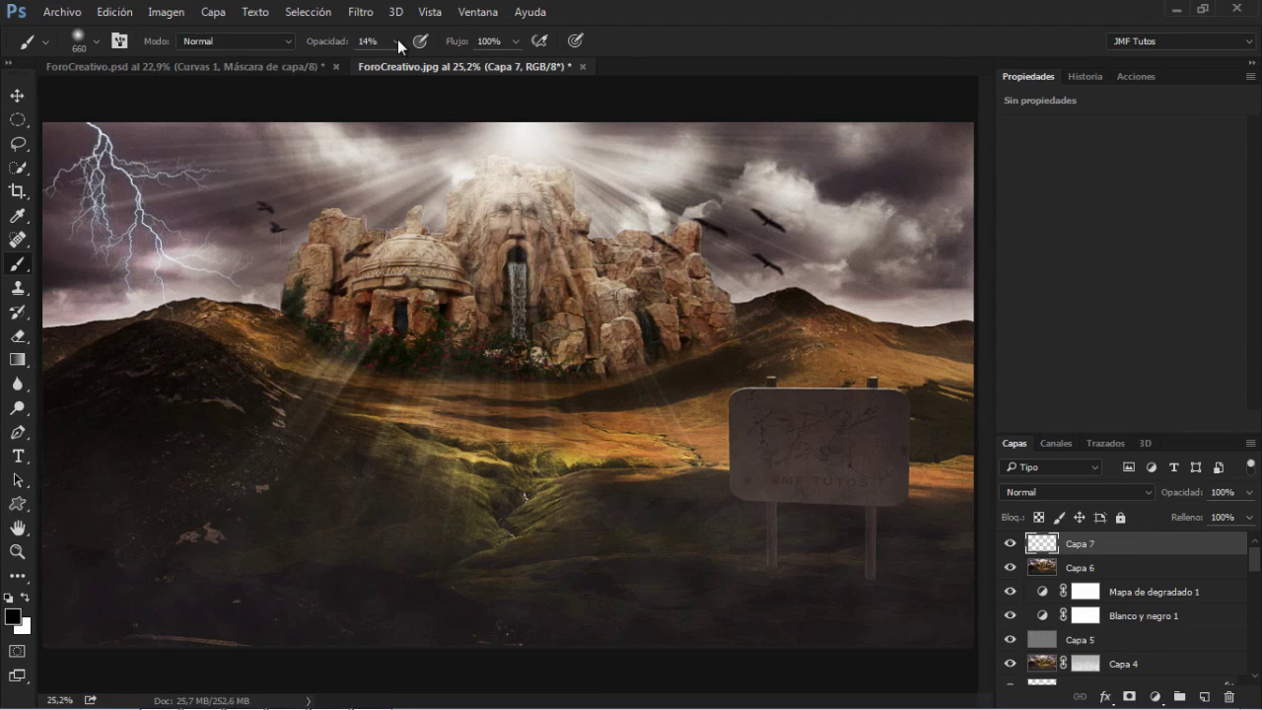
pyautogui.press('0')
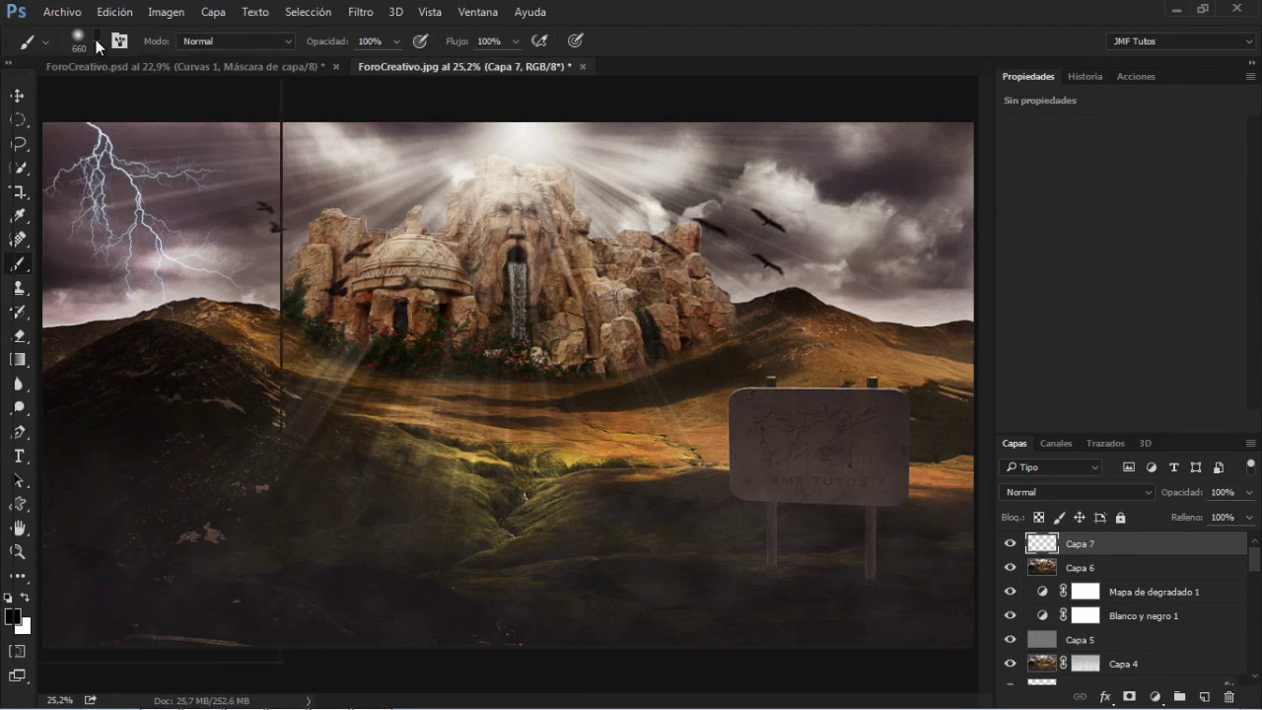
pyautogui.click(96, 40)
pyautogui.moveTo(231, 246); pyautogui.dragTo(248, 606)
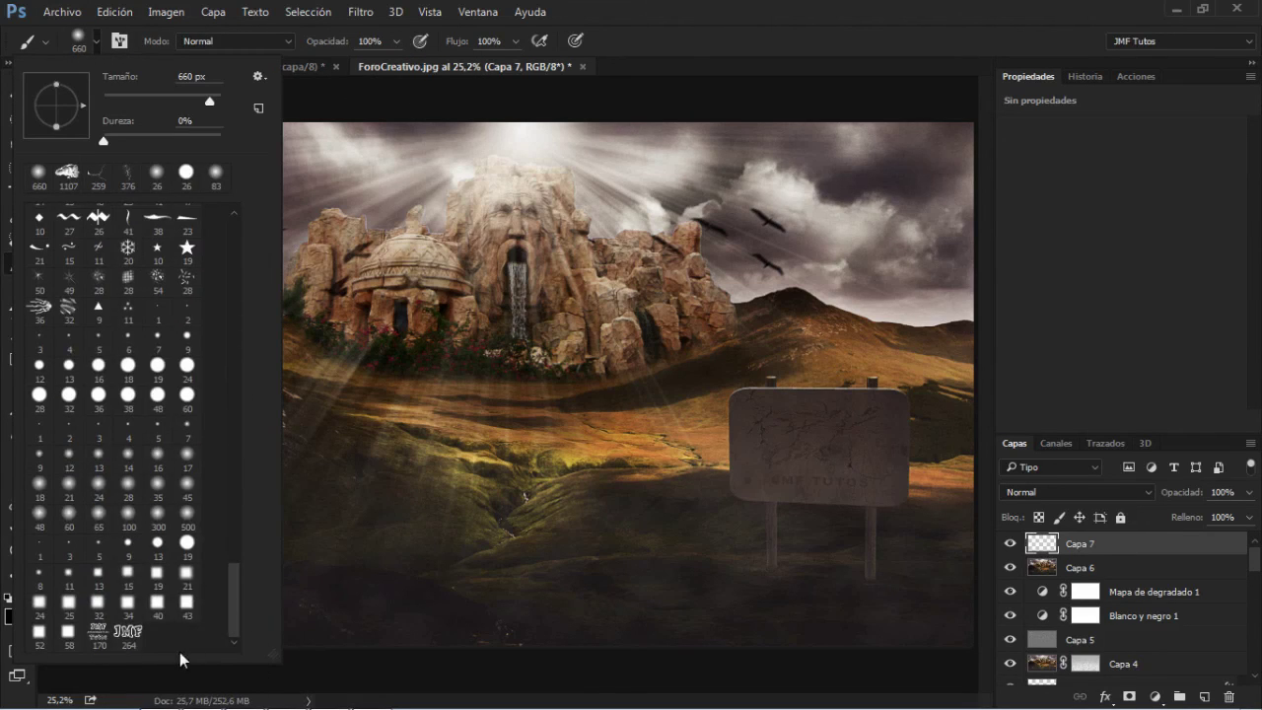
pyautogui.click(99, 636)
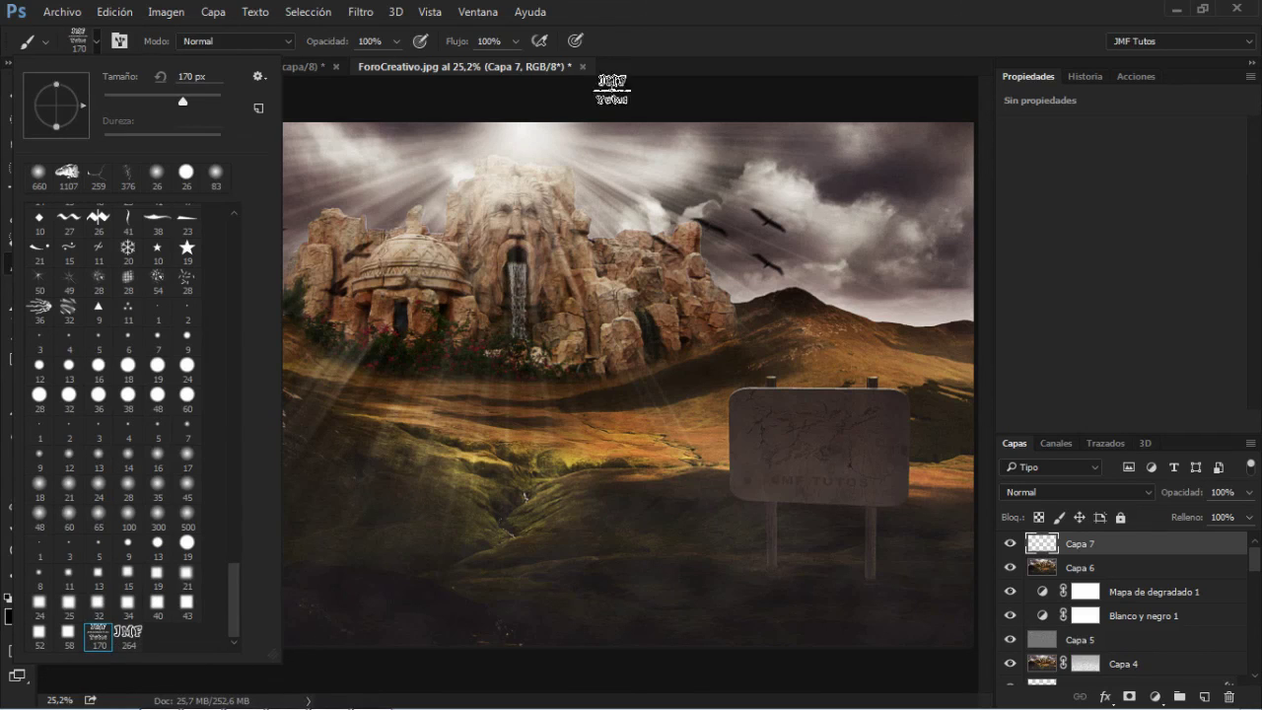
pyautogui.click(626, 20)
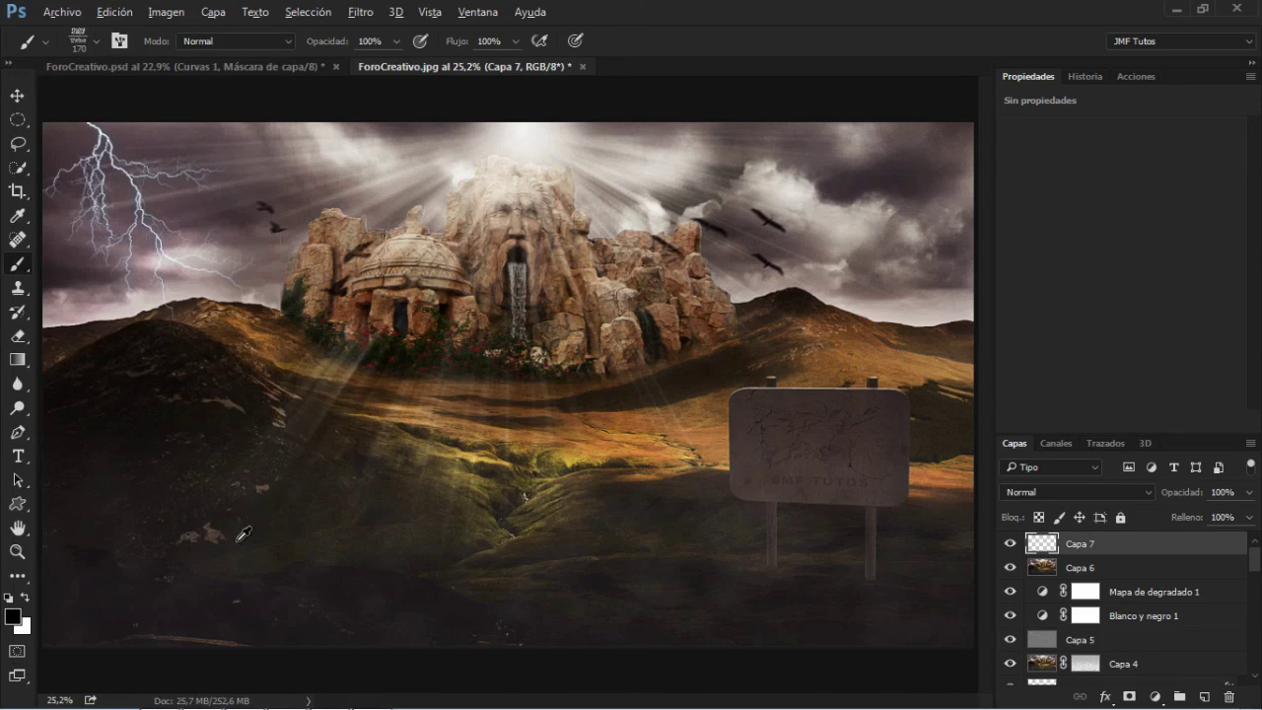
# - Try stamping the JMF Tutos logo in black at 376 px in the image's lower-left corner and undo it
pyautogui.moveTo(230, 552); pyautogui.dragTo(260, 556)
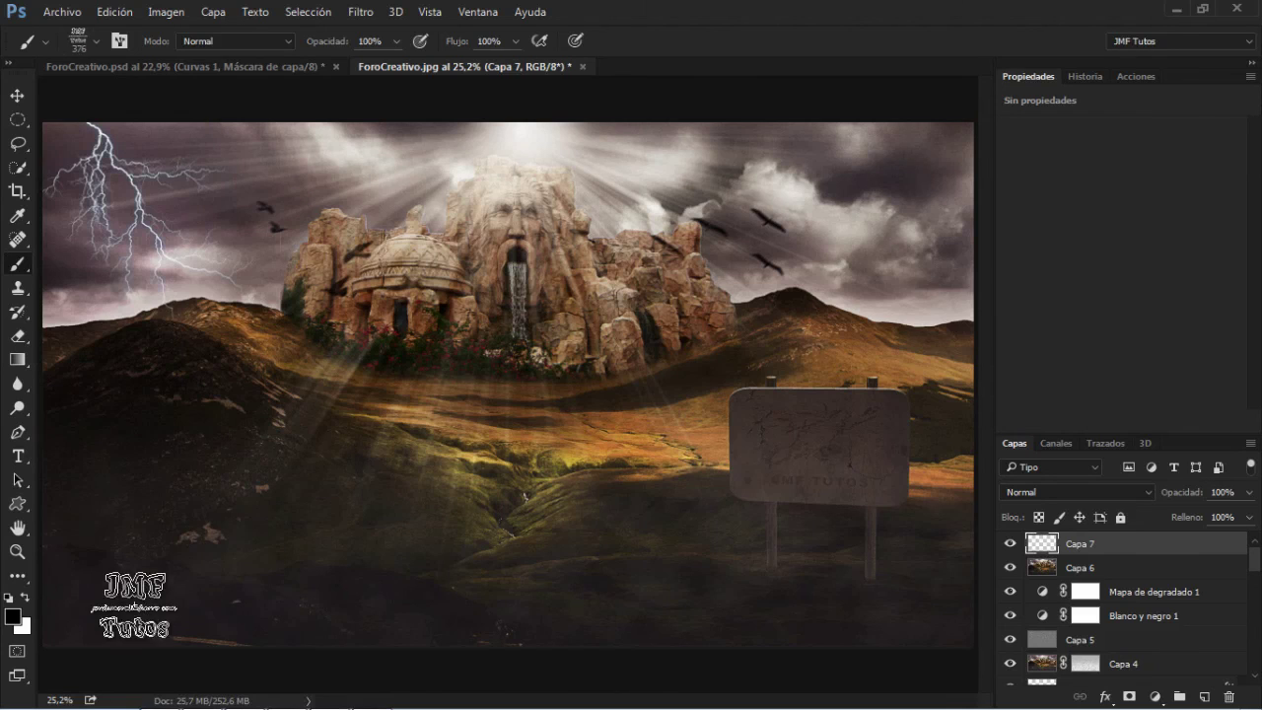
pyautogui.click(110, 581)
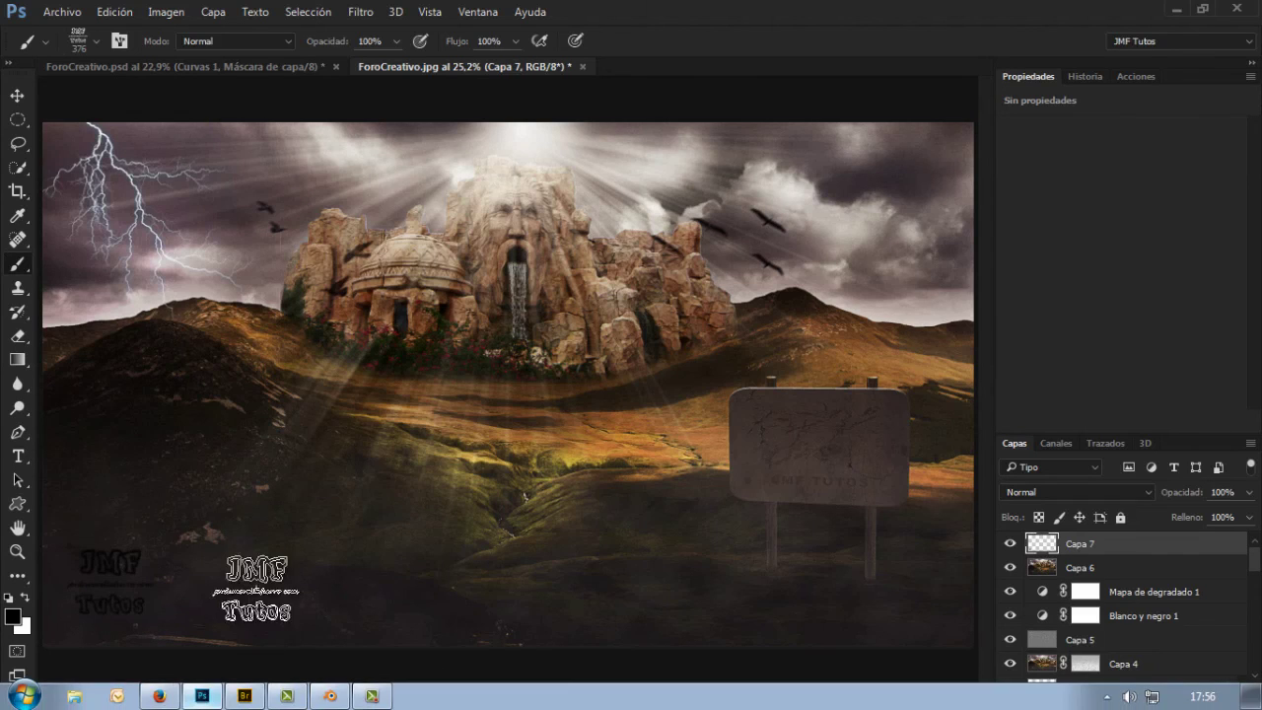
pyautogui.hotkey('ctrl', 'z')
# - Switch the brush color to white, try the logo in the image's lower-left corner, and reduce the brush size to 273 px
pyautogui.press('x')
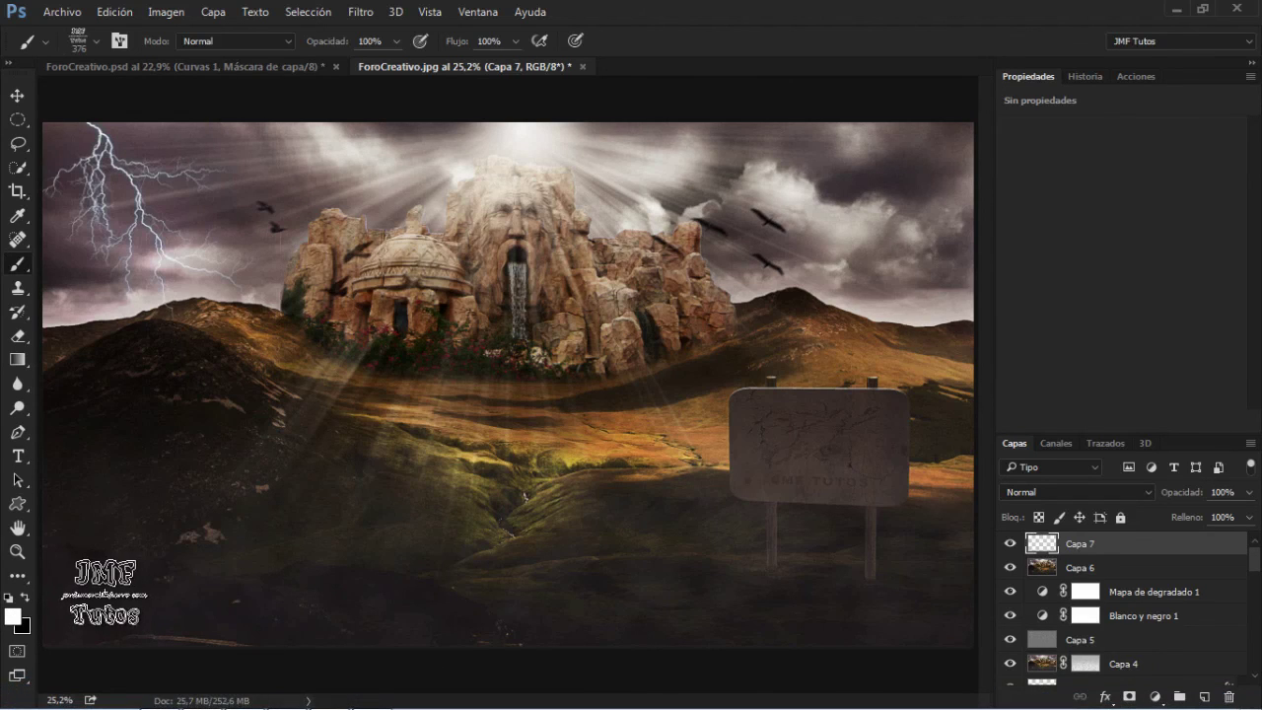
pyautogui.click(106, 592)
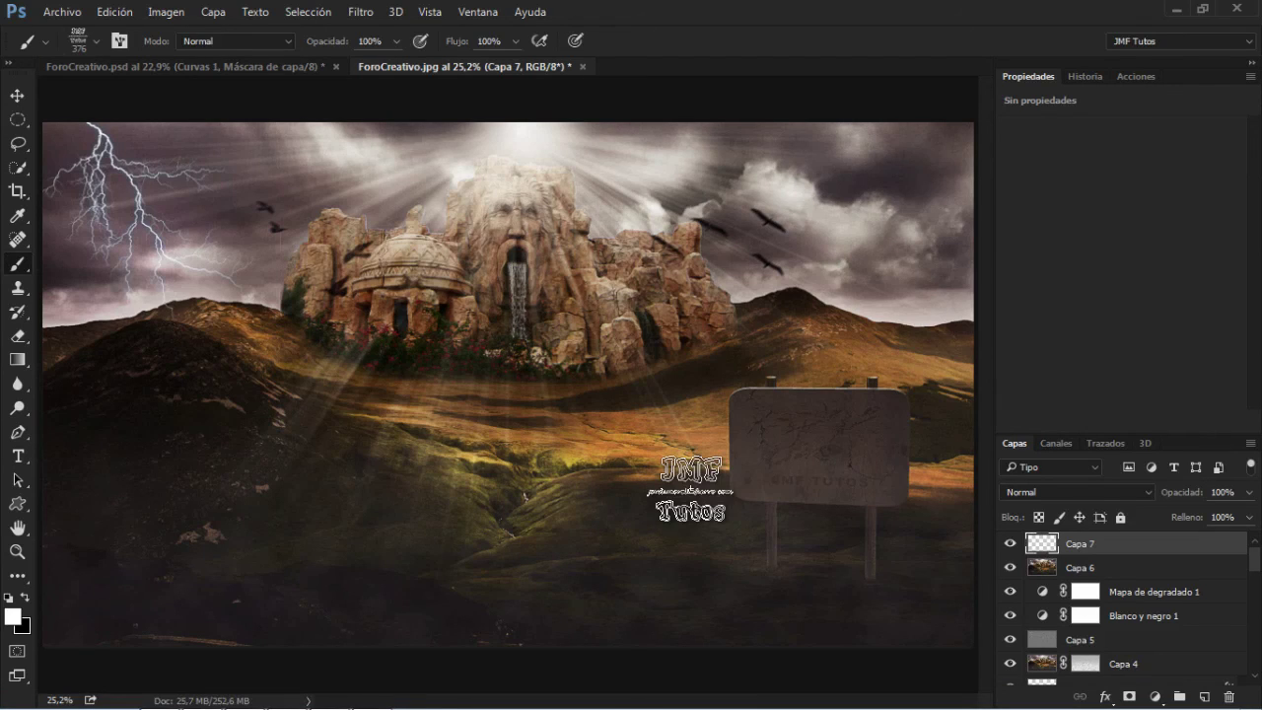
pyautogui.moveTo(377, 359); pyautogui.dragTo(352, 363)
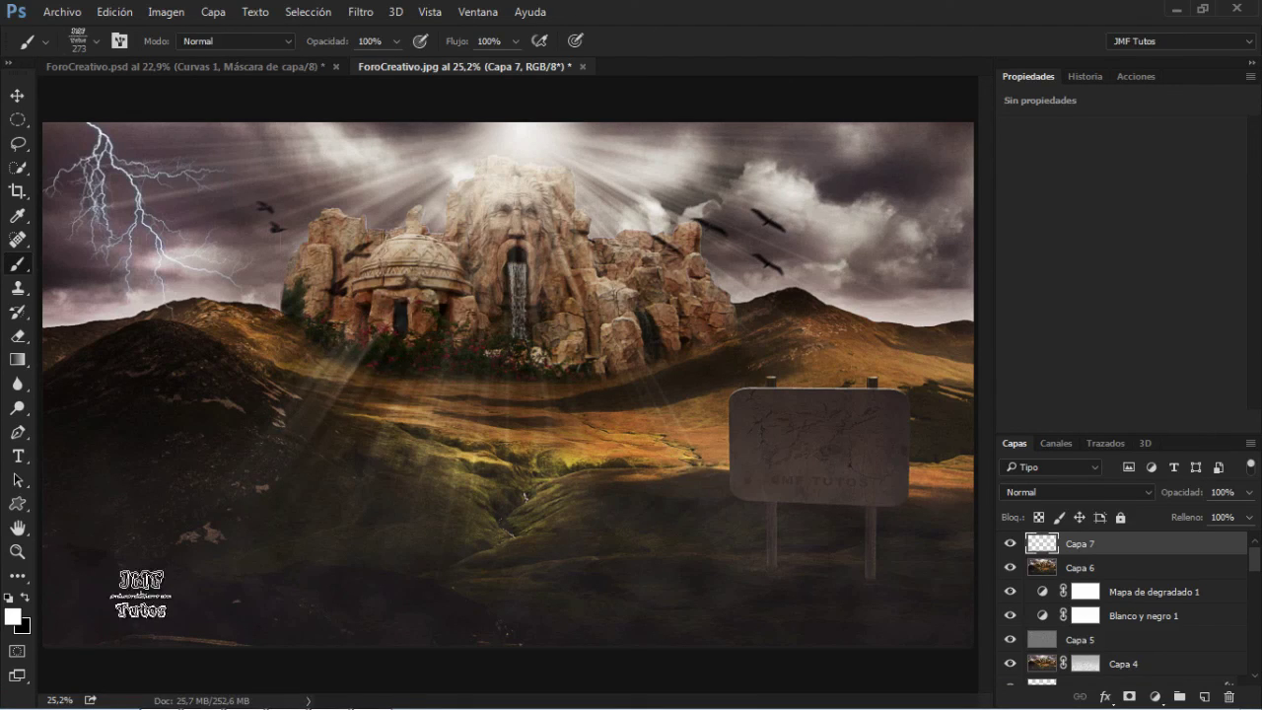